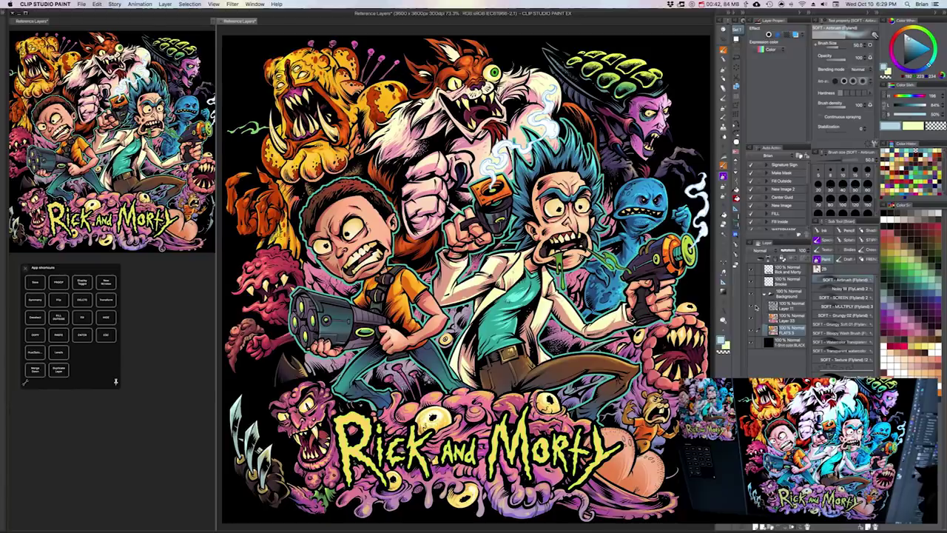
# - Hide and show Layer 33 to compare it with the flat colours, and duplicate Layer 33
pyautogui.click(752, 325)
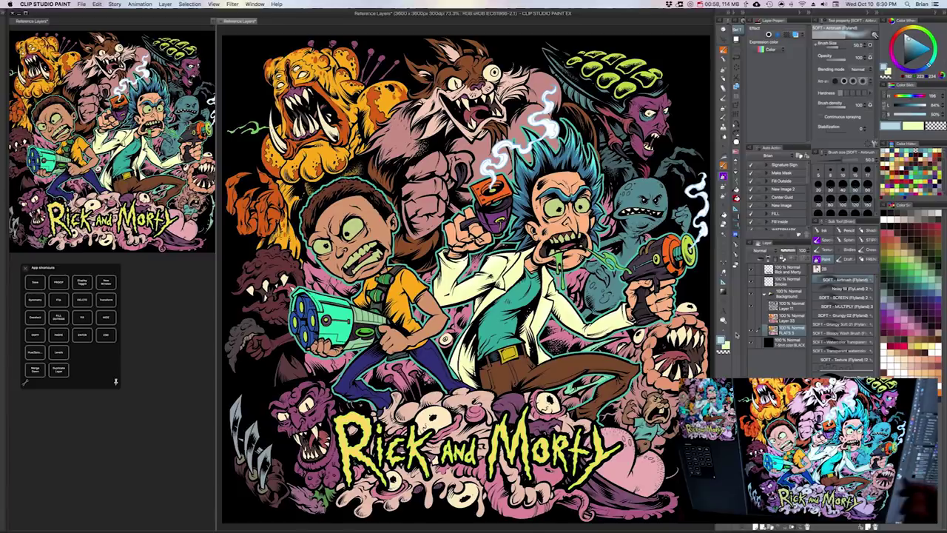
pyautogui.click(751, 319)
pyautogui.click(777, 318)
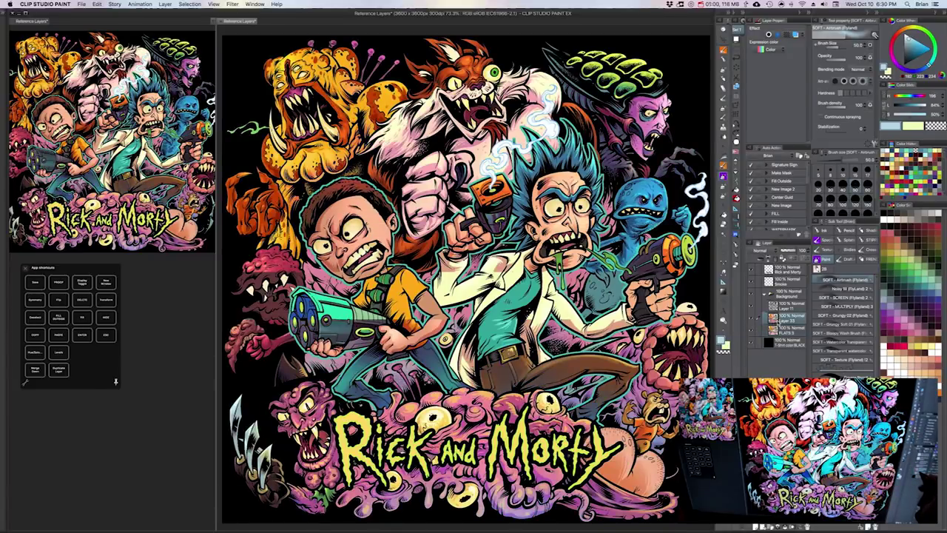
pyautogui.press('super+j')
# - Lock the transparent pixels of Layer 33 Copy and fill its artwork with a muted blue
pyautogui.click(930, 283)
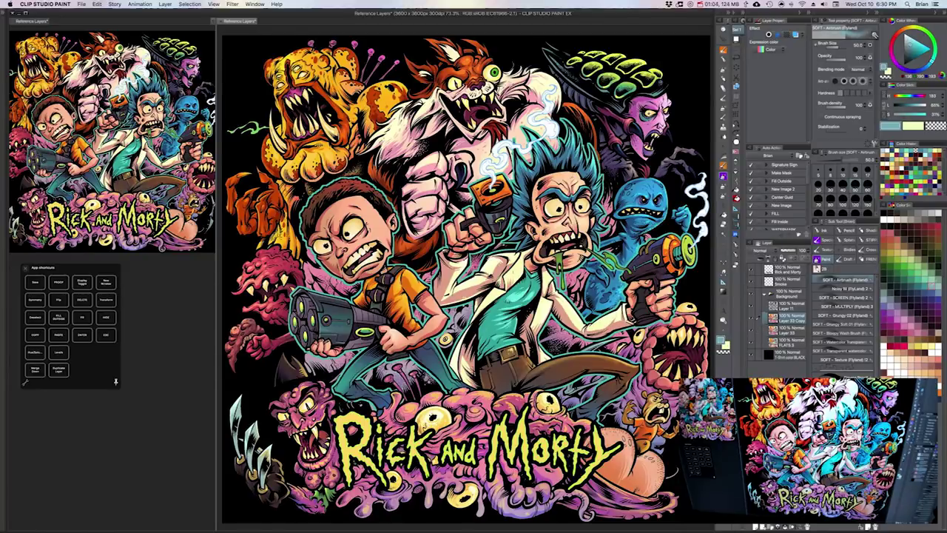
pyautogui.click(938, 293)
pyautogui.press('/')
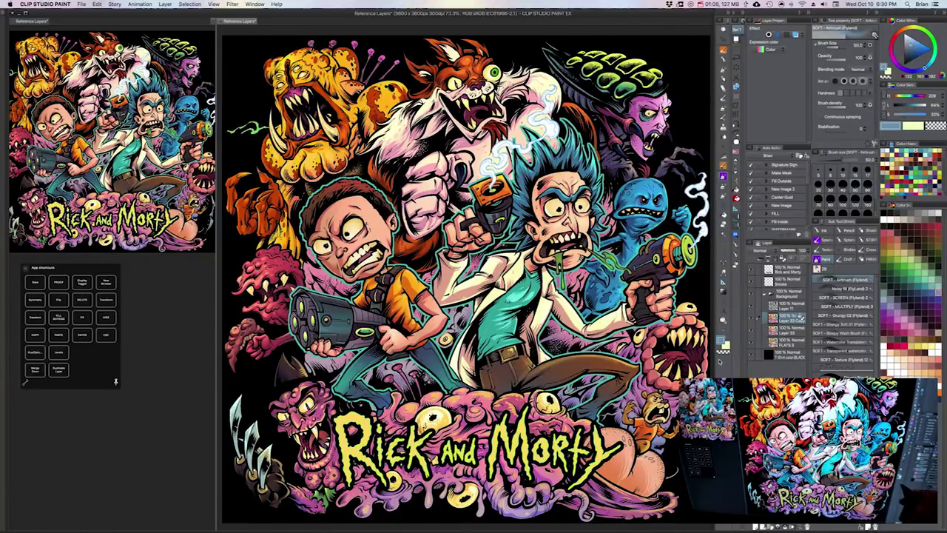
pyautogui.hotkey('alt', 'Delete')
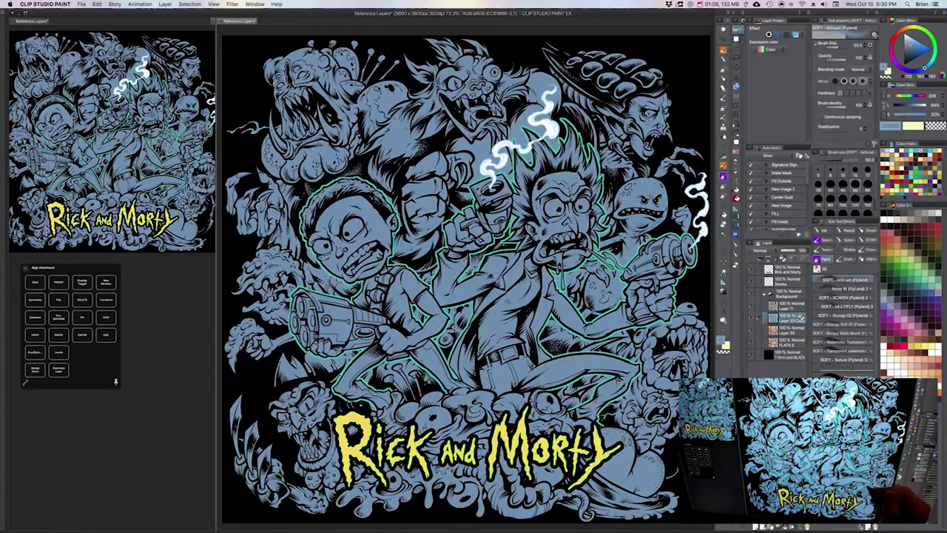
# - Desaturate the blue fill on Layer 33 Copy to a blue-grey with a Hue/Saturation/Luminosity adjustment
pyautogui.press('super+u')
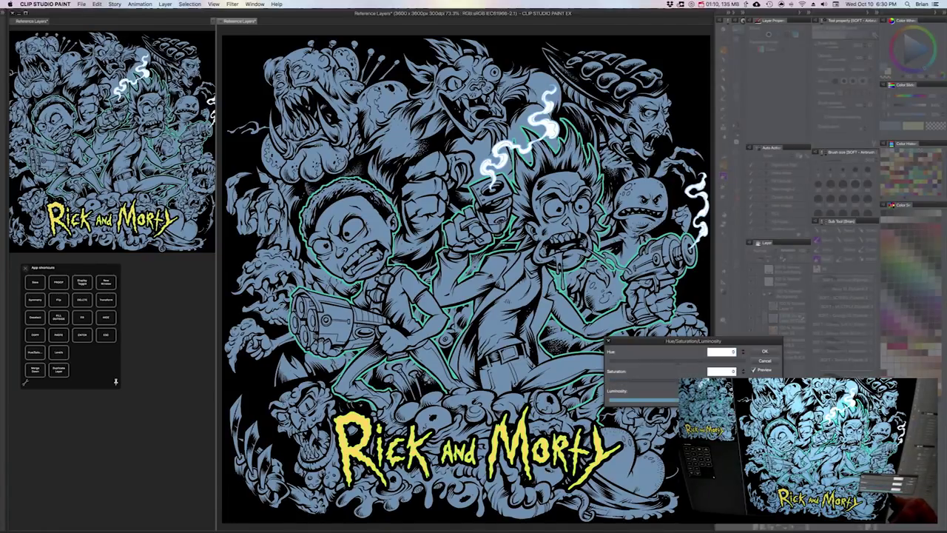
pyautogui.moveTo(676, 381); pyautogui.dragTo(648, 383)
pyautogui.click(764, 353)
pyautogui.moveTo(605, 351); pyautogui.dragTo(598, 372)
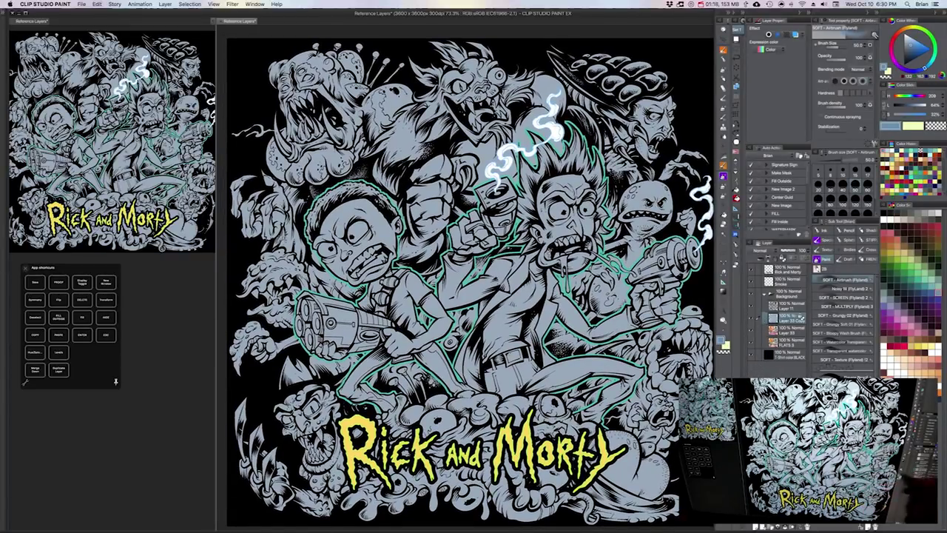
# - Set Auto Select to refer only to the editing layer, and switch the active layer between FLATS 3 and Layer 33 Copy
pyautogui.press('w')
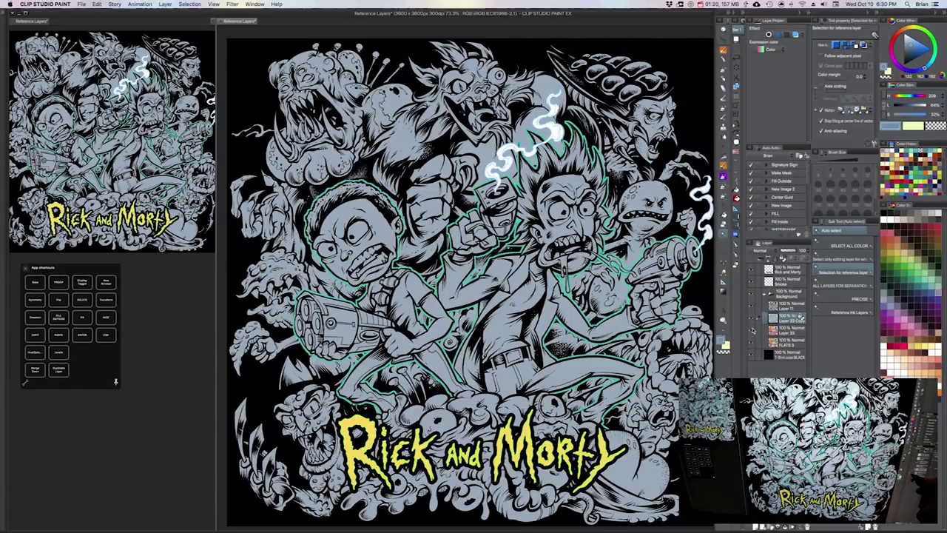
pyautogui.click(786, 342)
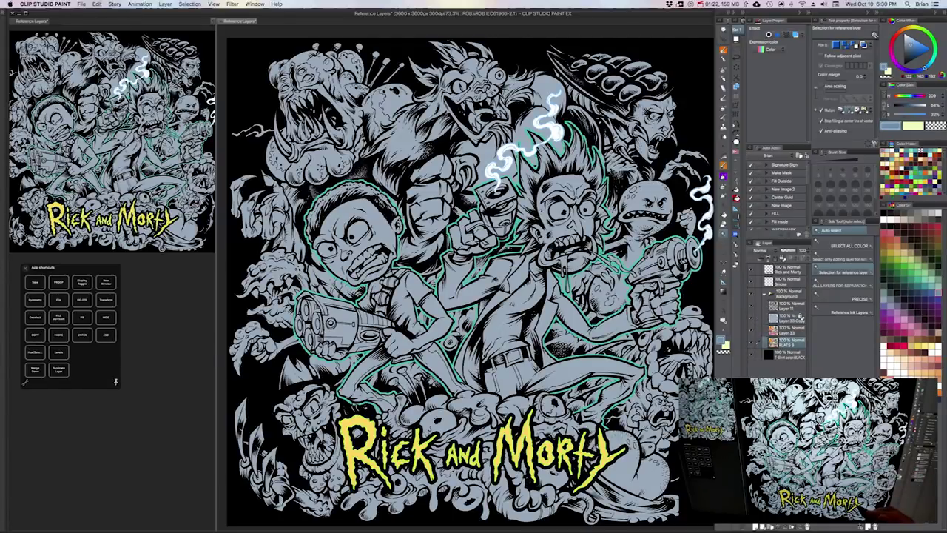
pyautogui.click(843, 259)
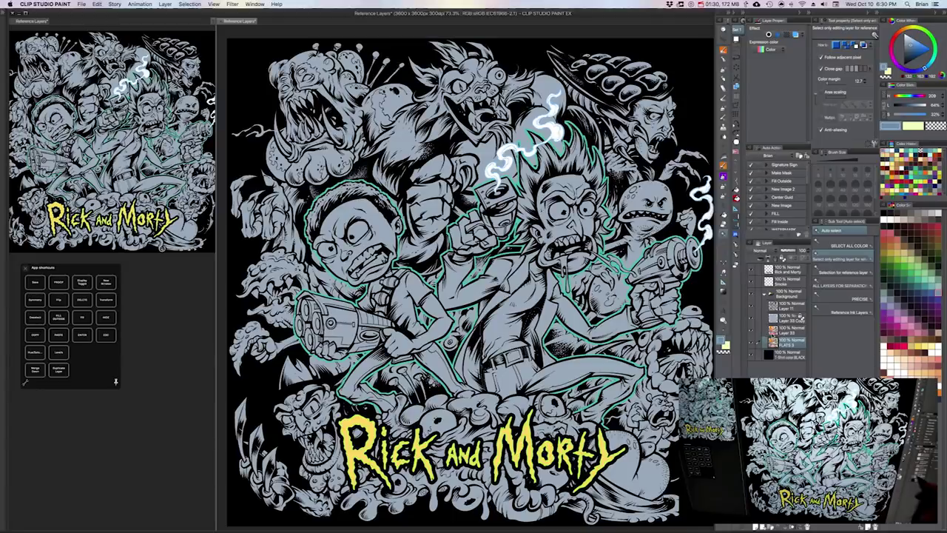
pyautogui.click(800, 315)
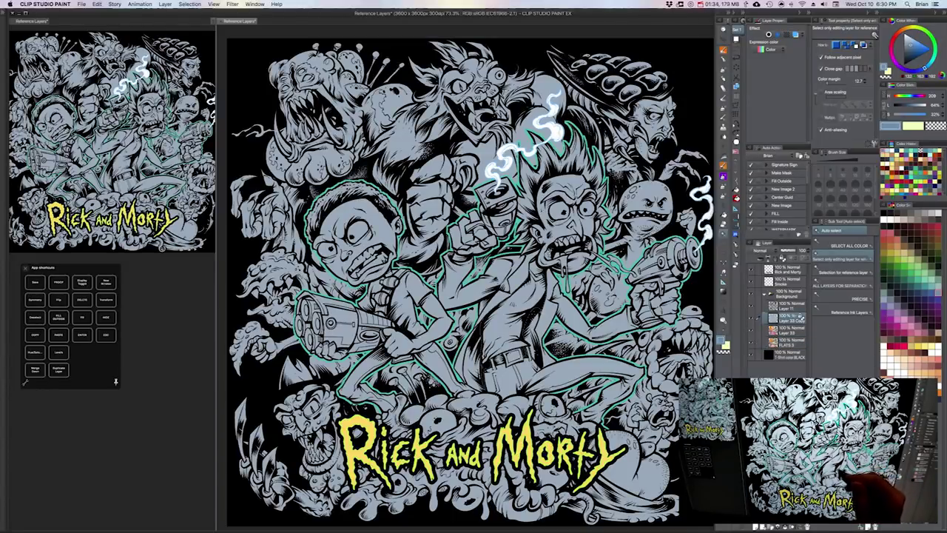
pyautogui.click(788, 342)
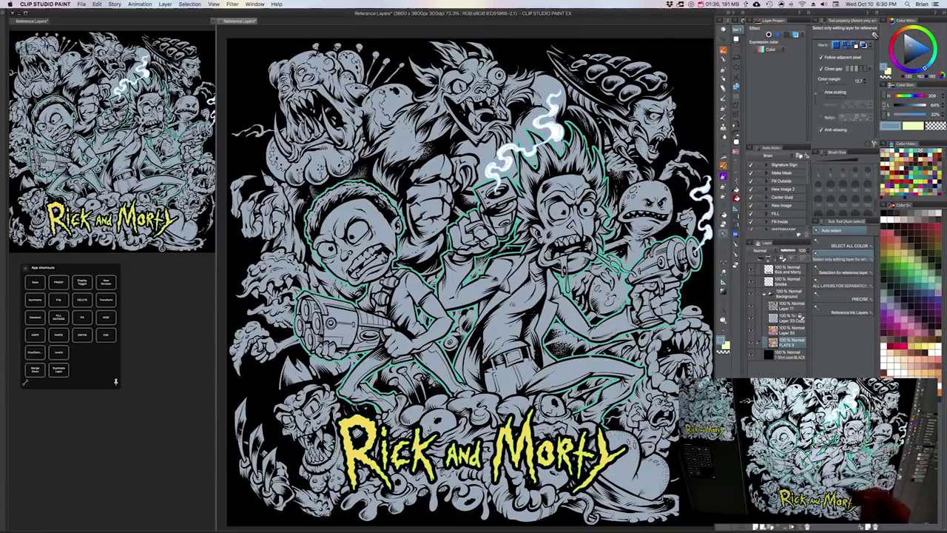
pyautogui.click(790, 317)
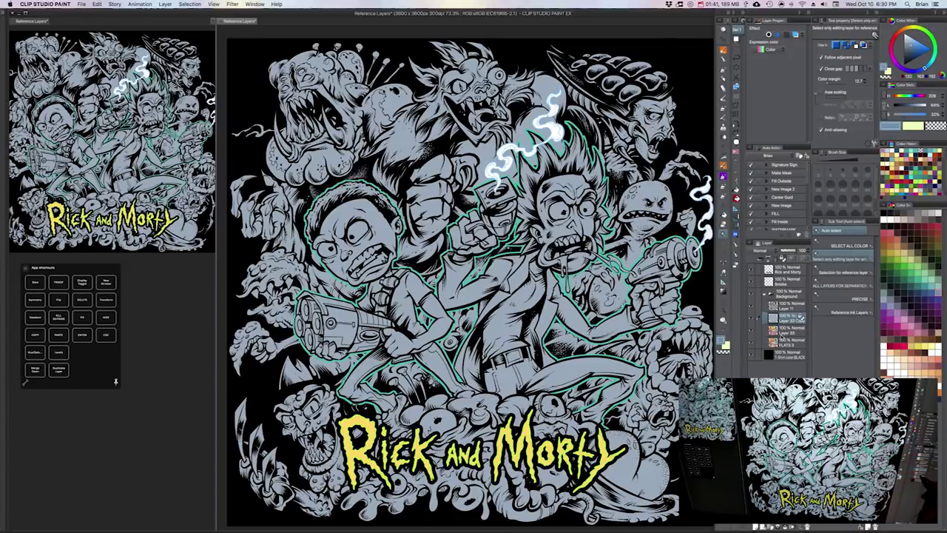
pyautogui.click(788, 342)
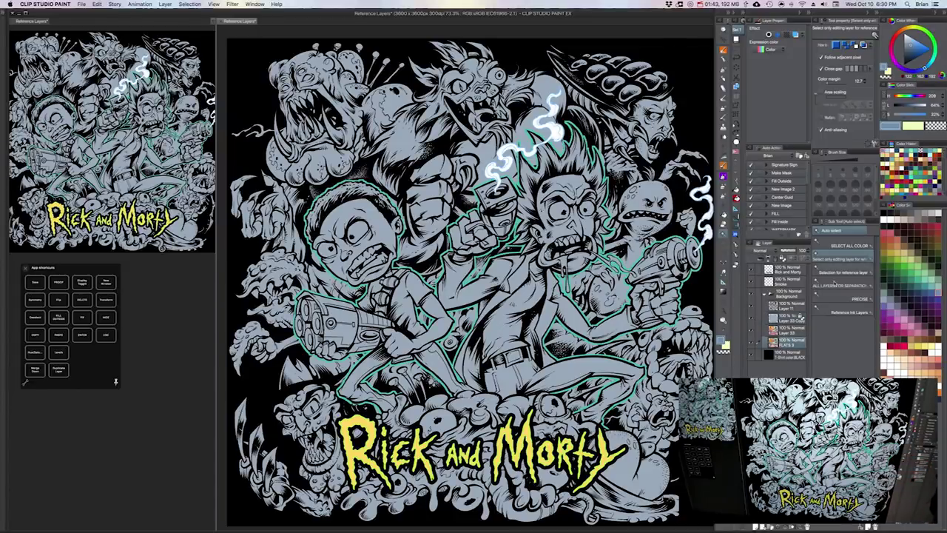
# - Toggle the layers covering FLATS 3 to compare the colours, and place FLATS 3 outside the Background folder, directly above the black T-shirt colour layer
pyautogui.click(751, 319)
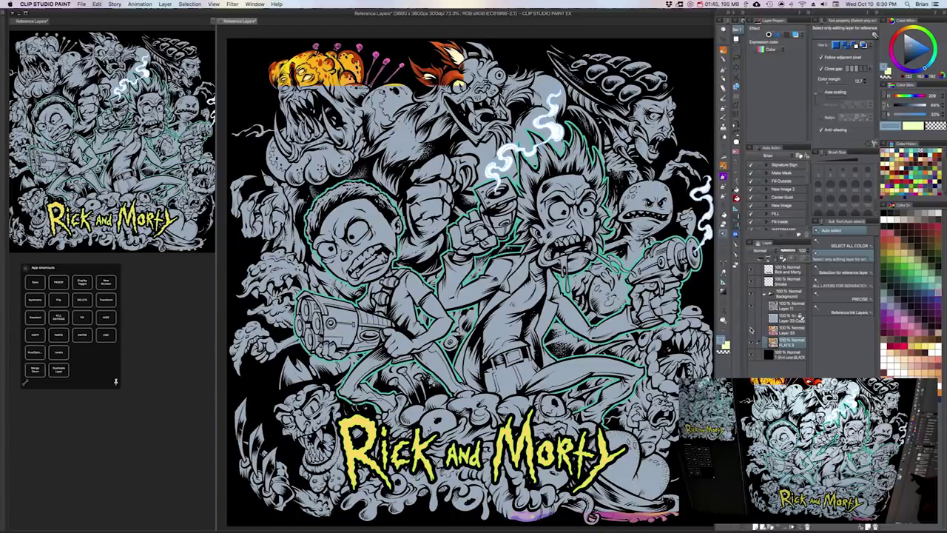
pyautogui.click(752, 331)
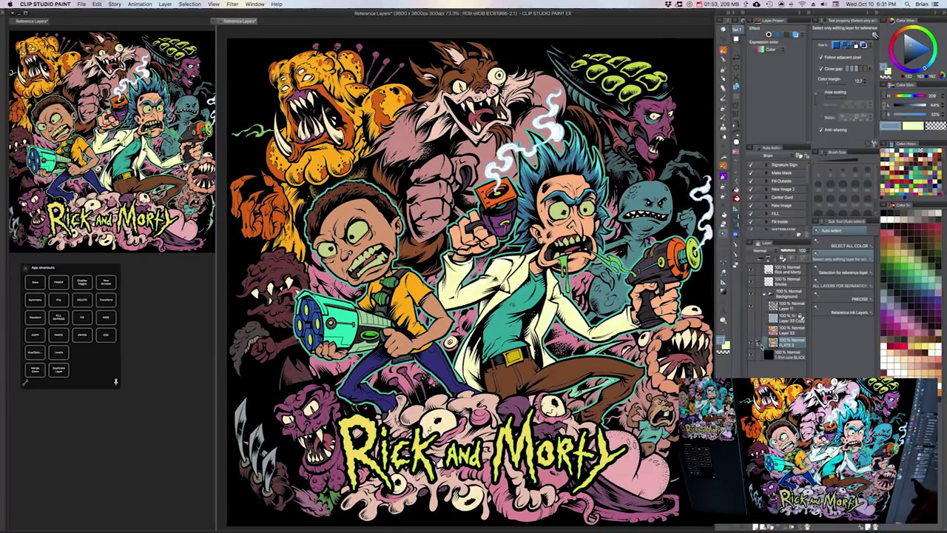
pyautogui.click(752, 332)
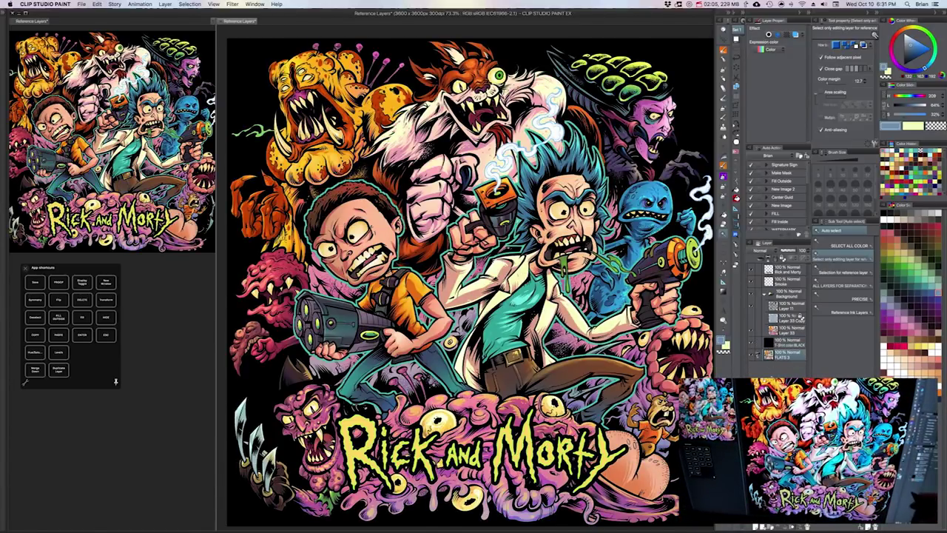
pyautogui.moveTo(774, 355); pyautogui.dragTo(773, 338)
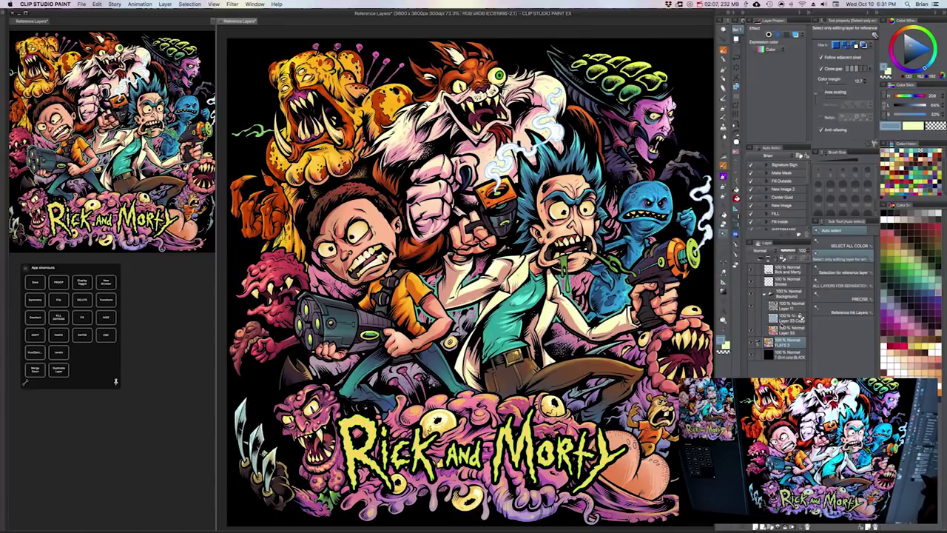
# - Show the blue-grey Layer 33 Copy and choose the Auto Select sub tool "Selection for reference layer"
pyautogui.click(751, 330)
pyautogui.click(752, 318)
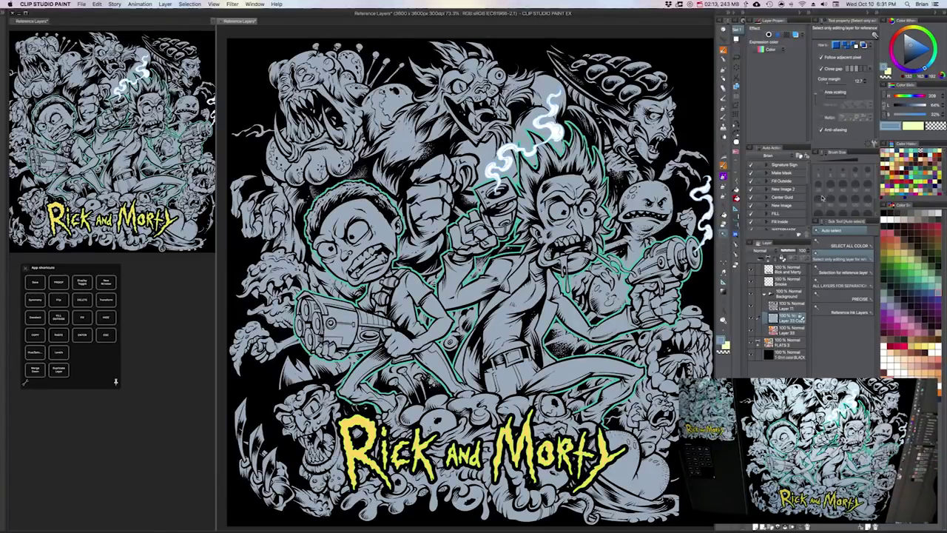
pyautogui.click(827, 273)
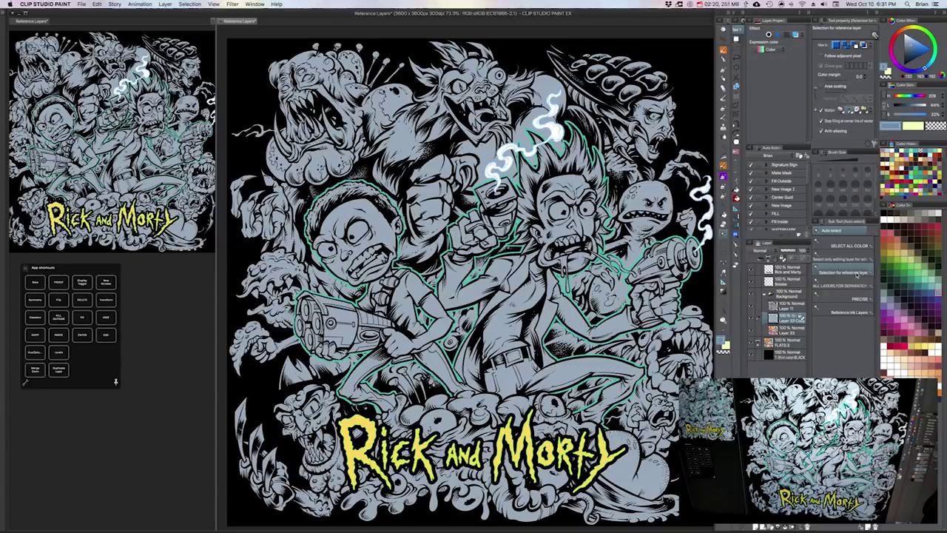
# - Enlarge the tool property area and turn the multiple-layer reference option off and back on
pyautogui.moveTo(838, 149); pyautogui.dragTo(840, 169)
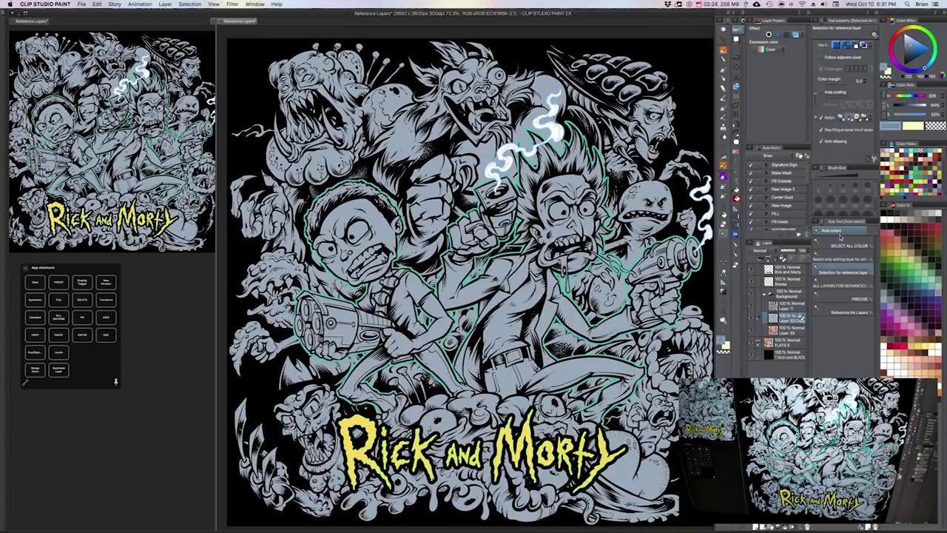
pyautogui.moveTo(841, 220); pyautogui.dragTo(843, 255)
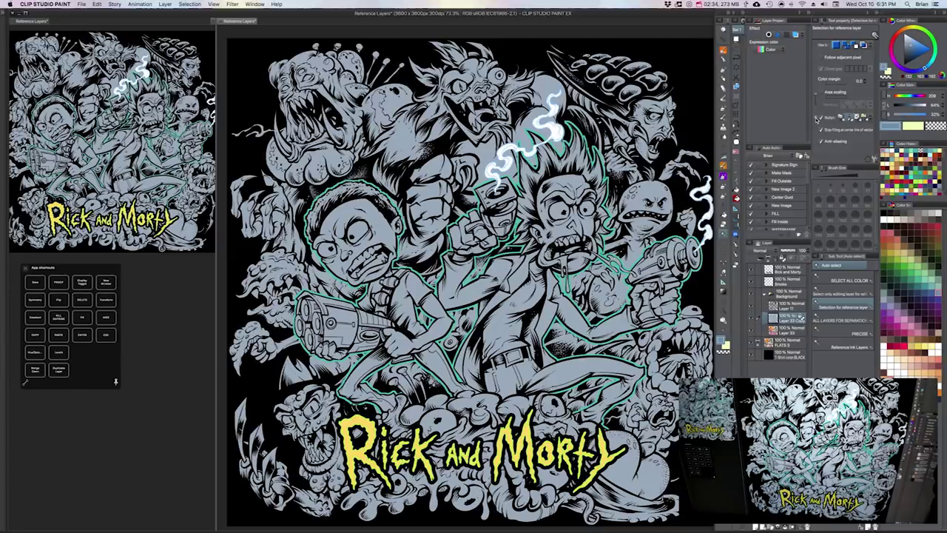
pyautogui.click(818, 118)
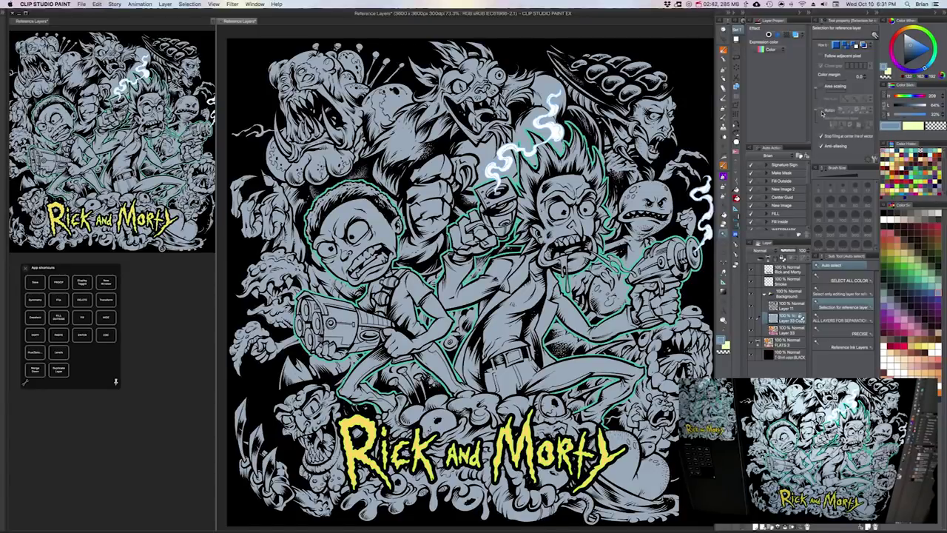
pyautogui.click(821, 111)
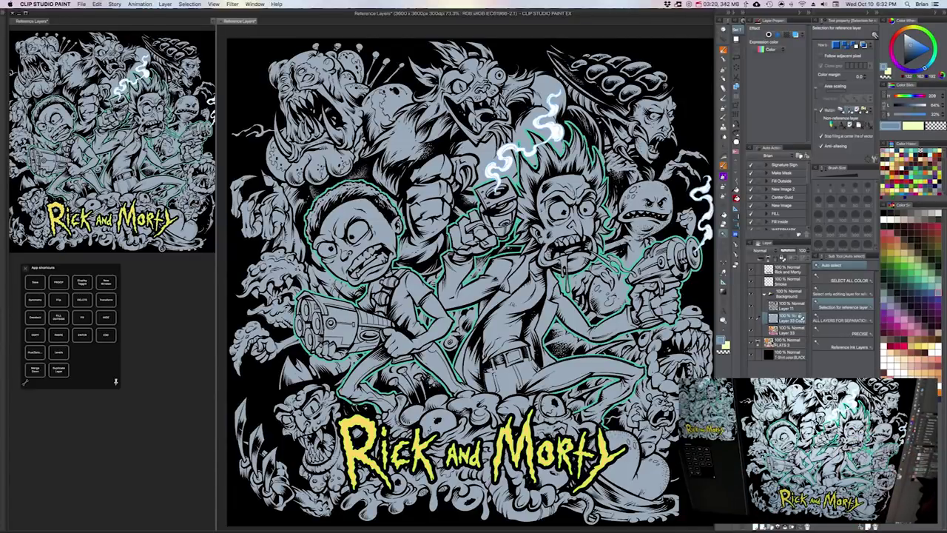
# - Make FLATS 3 the active layer and show Layer 33 and Layer 33 Copy over it
pyautogui.click(772, 344)
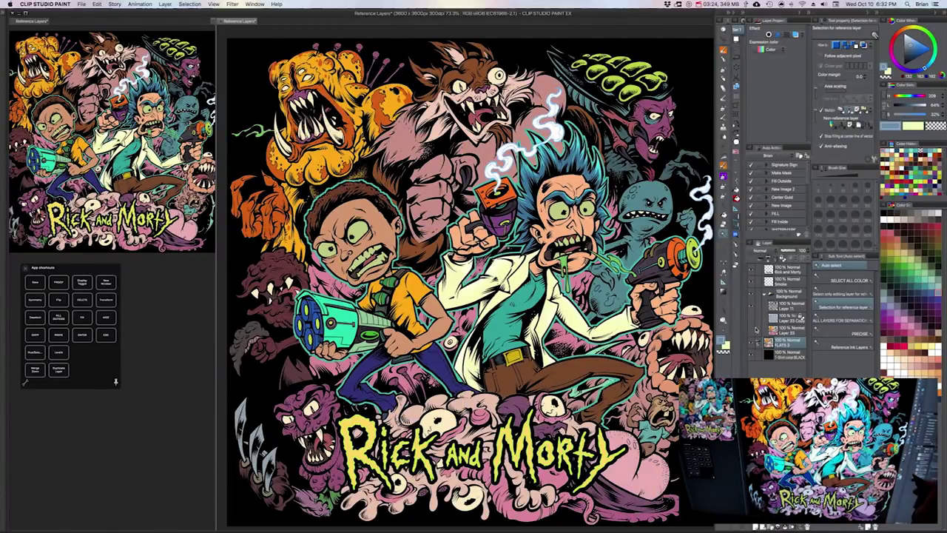
pyautogui.click(750, 330)
pyautogui.click(750, 318)
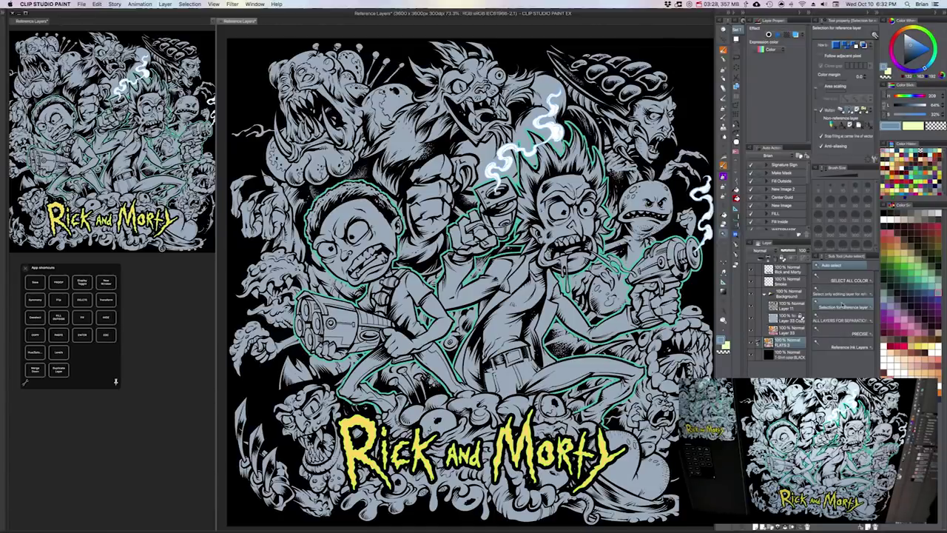
# - Check the Follow adjacent pixel option of the reference selection tool and make Layer 33 Copy the active layer
pyautogui.click(569, 264)
pyautogui.scroll(2, 618, 264)
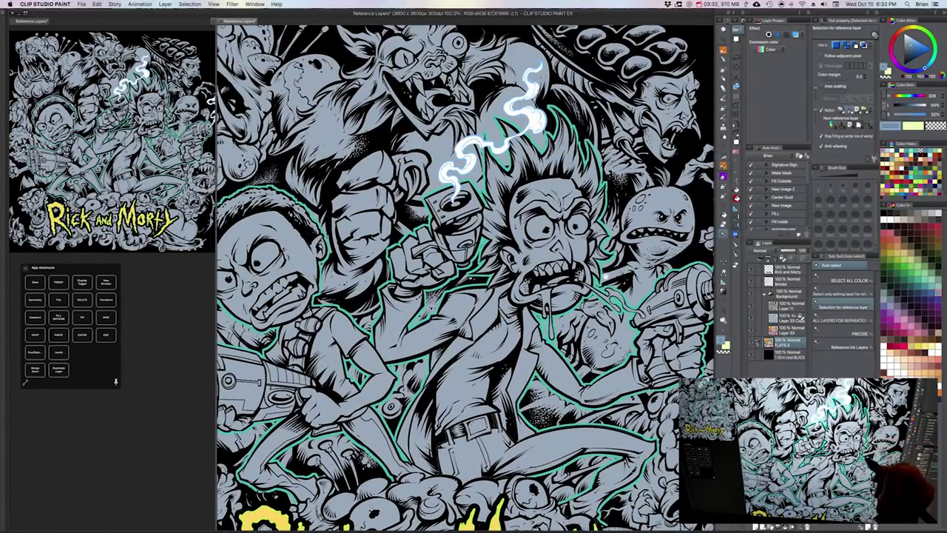
pyautogui.moveTo(594, 362); pyautogui.dragTo(589, 347)
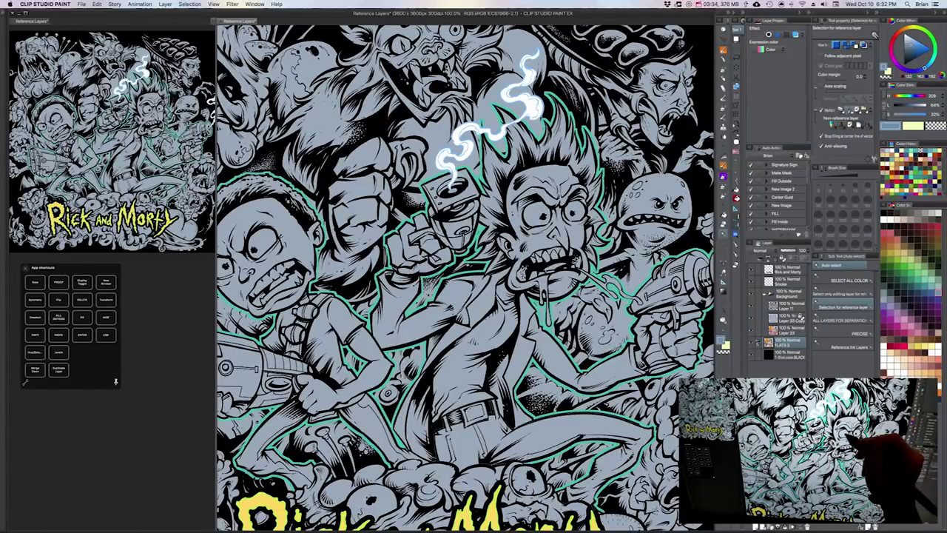
pyautogui.scroll(-3, 465, 278)
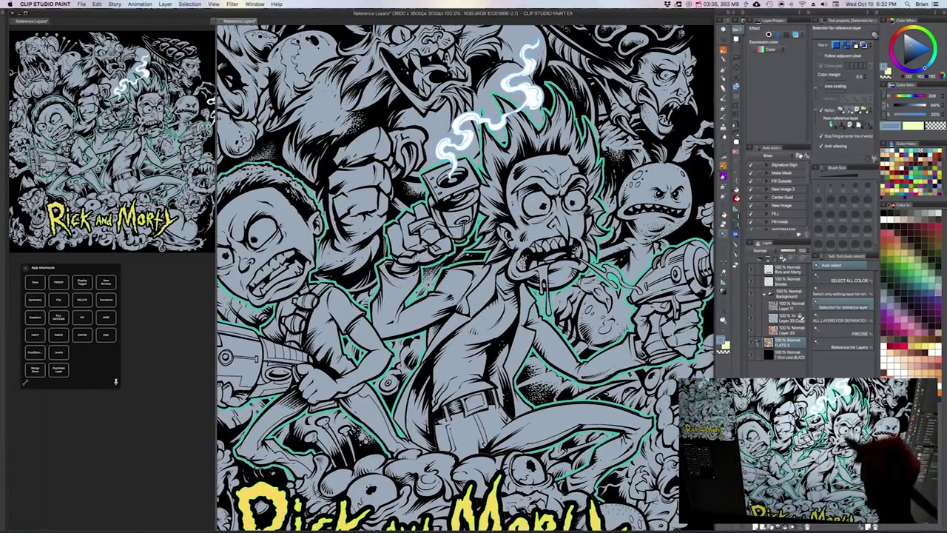
pyautogui.click(824, 56)
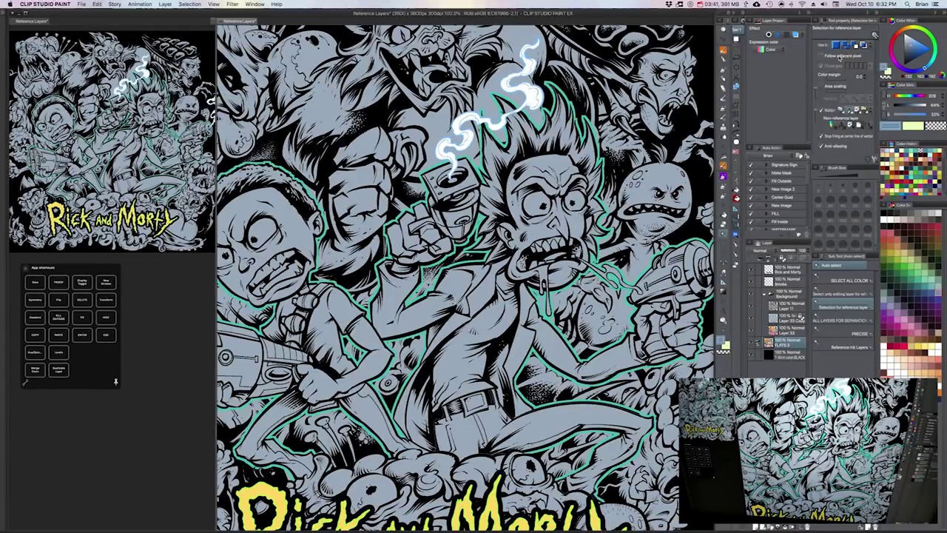
pyautogui.moveTo(618, 338); pyautogui.dragTo(625, 341)
pyautogui.click(796, 319)
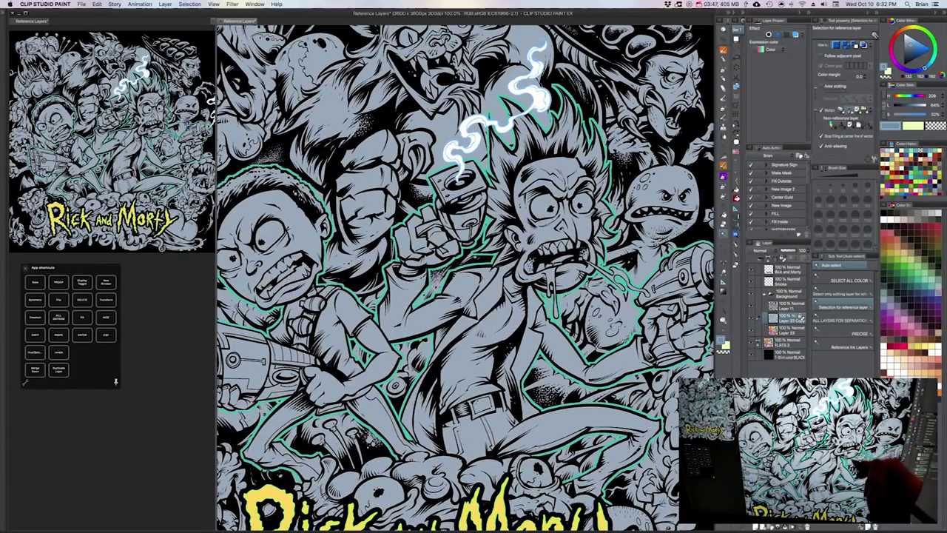
# - Paint Rick's eyes and teeth pale yellow on Layer 33 Copy using a greatly enlarged SOFT - Airbrush
pyautogui.press('b')
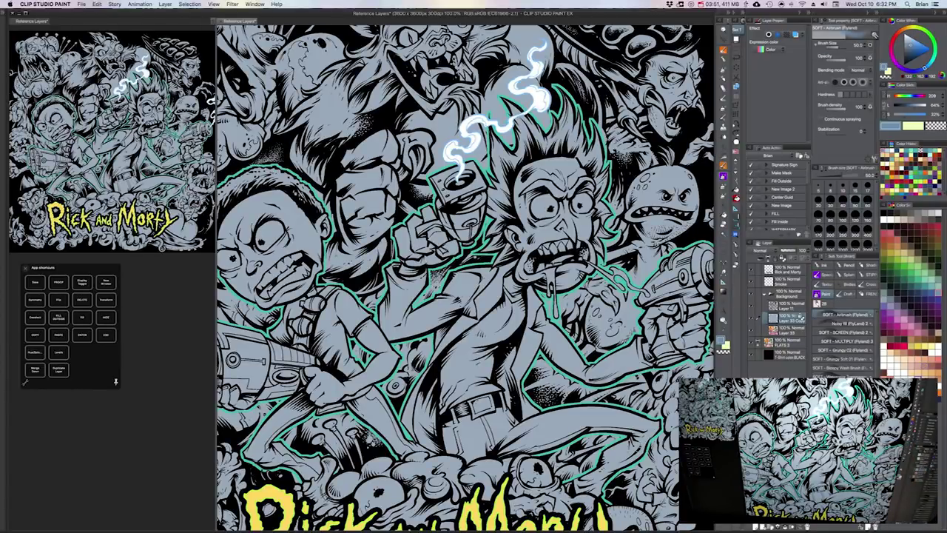
pyautogui.click(924, 350)
pyautogui.press(']')
pyautogui.press(']')
pyautogui.press(']')
pyautogui.press(']')
pyautogui.press(']')
pyautogui.press(']')
pyautogui.press(']')
pyautogui.press(']')
pyautogui.press(']')
pyautogui.press(']')
pyautogui.press(']')
pyautogui.press(']')
pyautogui.moveTo(545, 208)
pyautogui.mouseDown()
pyautogui.moveTo(576, 209)
pyautogui.moveTo(571, 244)
pyautogui.moveTo(556, 250)
pyautogui.mouseUp()
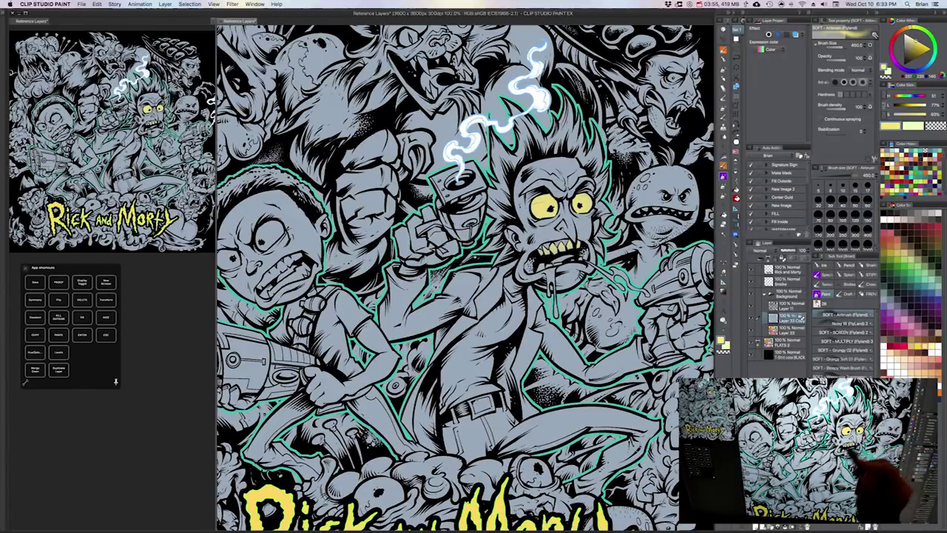
# - Paint Morty's eyes and teeth in the same pale yellow on Layer 33 Copy, using a reference-layer selection and the enlarged airbrush
pyautogui.moveTo(484, 286); pyautogui.dragTo(546, 276)
pyautogui.moveTo(355, 250); pyautogui.dragTo(362, 250)
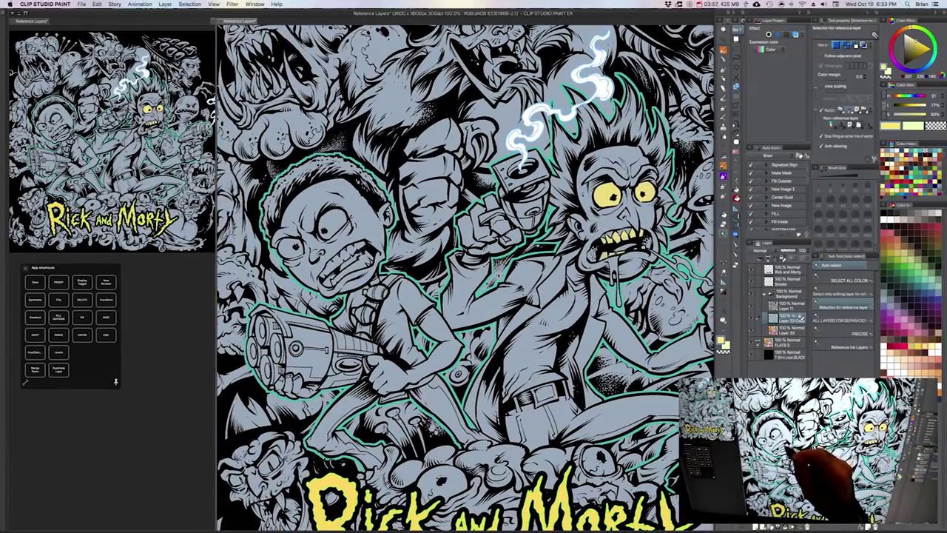
pyautogui.press(']')
pyautogui.press(']')
pyautogui.press(']')
pyautogui.press(']')
pyautogui.press(']')
pyautogui.press(']')
pyautogui.press(']')
pyautogui.press(']')
pyautogui.press(']')
pyautogui.moveTo(325, 220); pyautogui.dragTo(337, 226)
pyautogui.moveTo(296, 244); pyautogui.dragTo(285, 250)
pyautogui.moveTo(361, 252)
pyautogui.mouseDown()
pyautogui.moveTo(333, 273)
pyautogui.moveTo(358, 256)
pyautogui.mouseUp()
pyautogui.moveTo(535, 342); pyautogui.dragTo(458, 362)
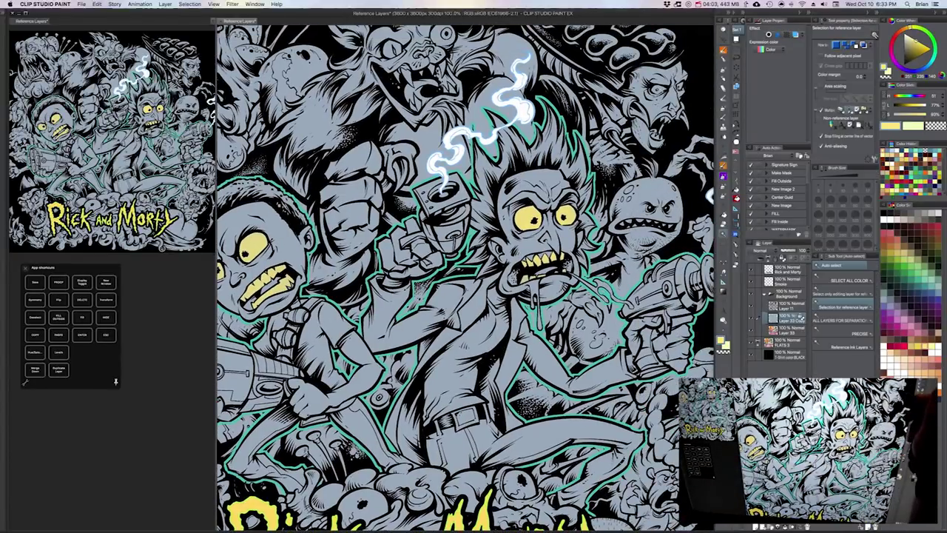
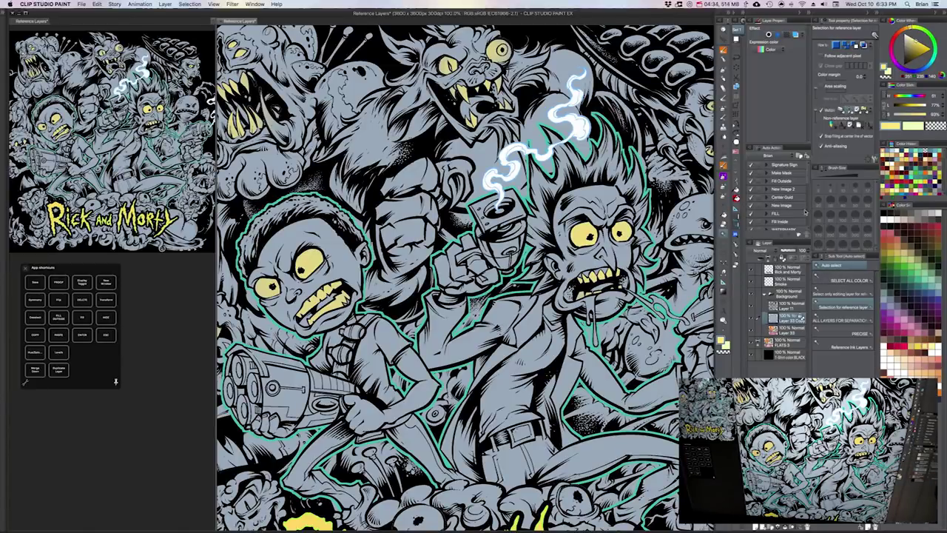
# - Fill Rick's shirt green on Layer 33 Copy with the Reference Fill tool
pyautogui.click(724, 215)
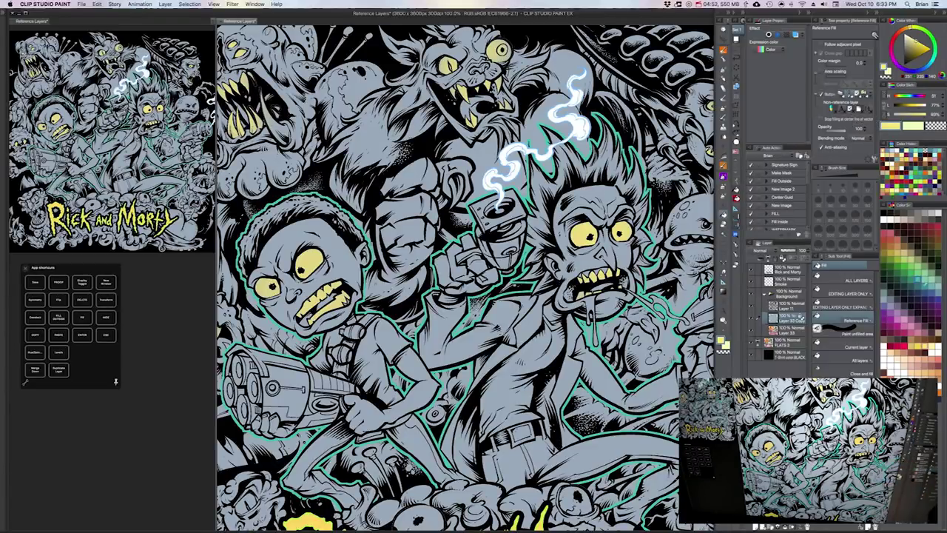
pyautogui.click(918, 280)
pyautogui.click(539, 347)
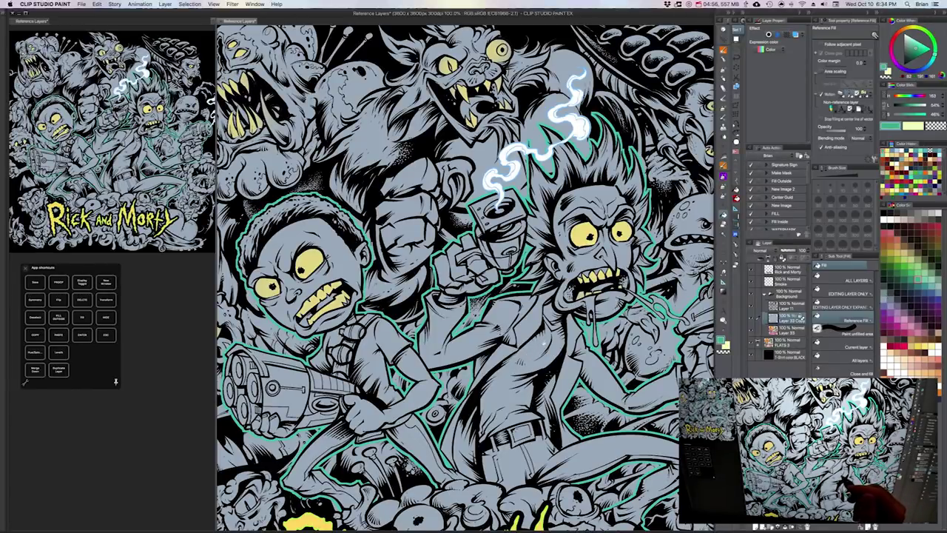
pyautogui.moveTo(518, 298); pyautogui.dragTo(507, 292)
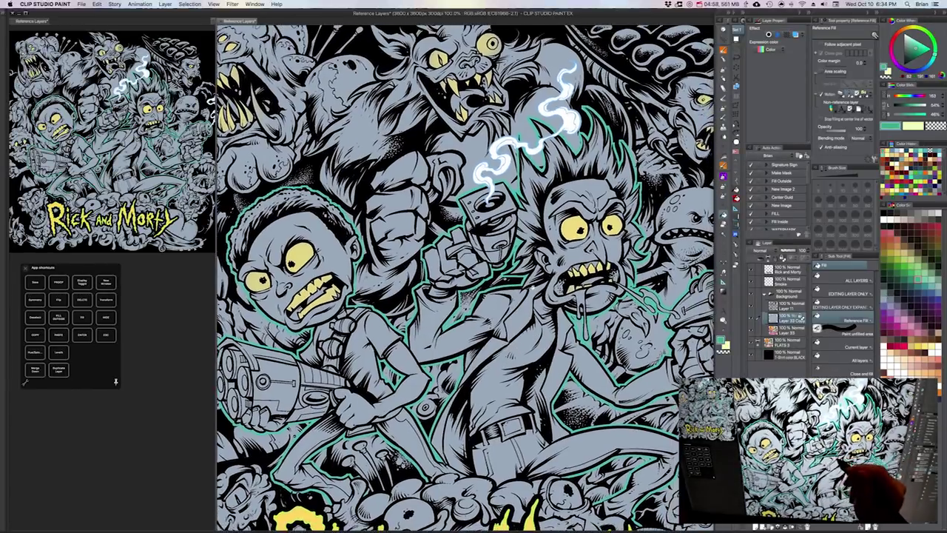
pyautogui.click(538, 355)
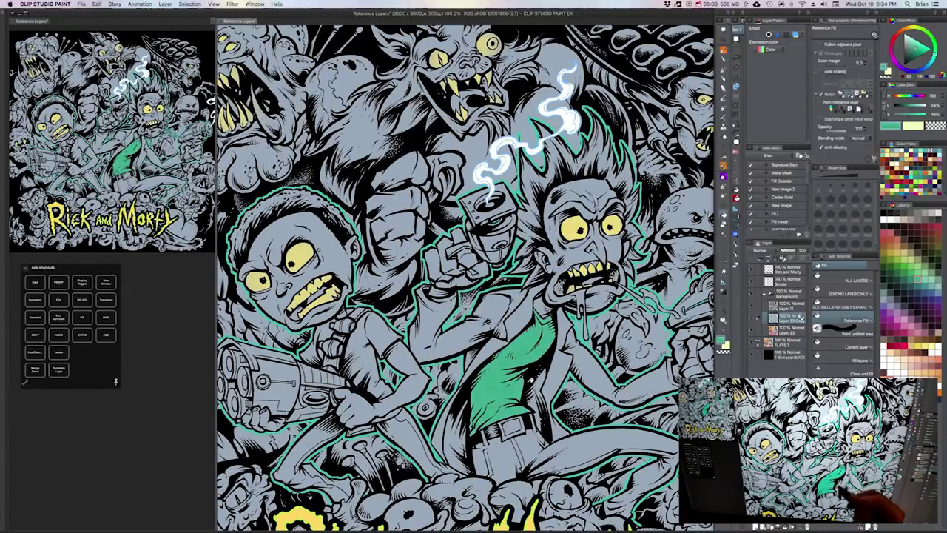
pyautogui.moveTo(531, 283); pyautogui.dragTo(540, 300)
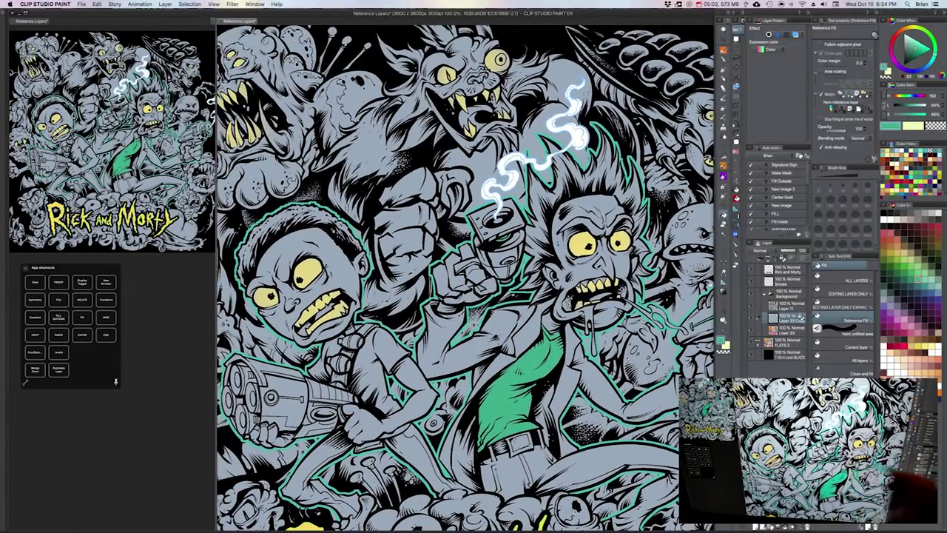
# - Fill Rick's hair dark blue with Reference Fill
pyautogui.click(924, 293)
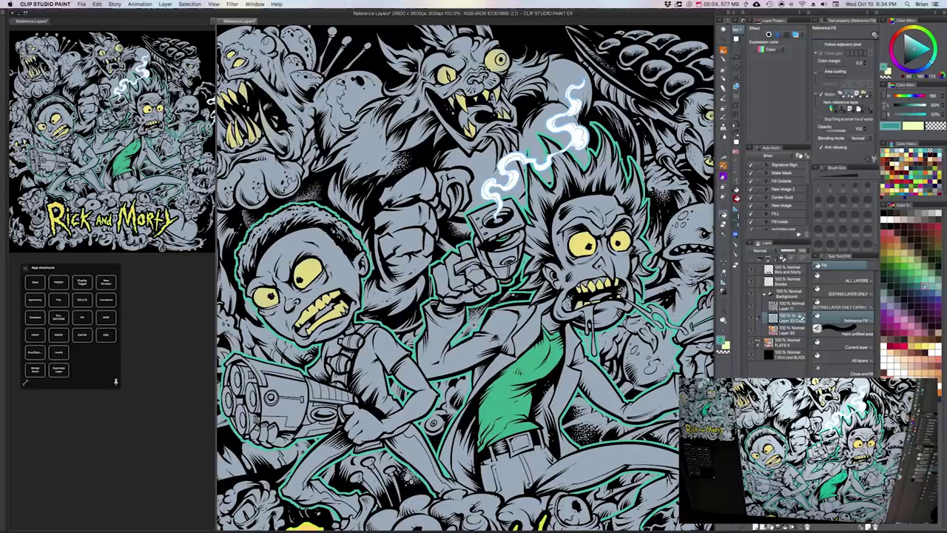
pyautogui.click(623, 185)
pyautogui.moveTo(619, 284); pyautogui.dragTo(656, 236)
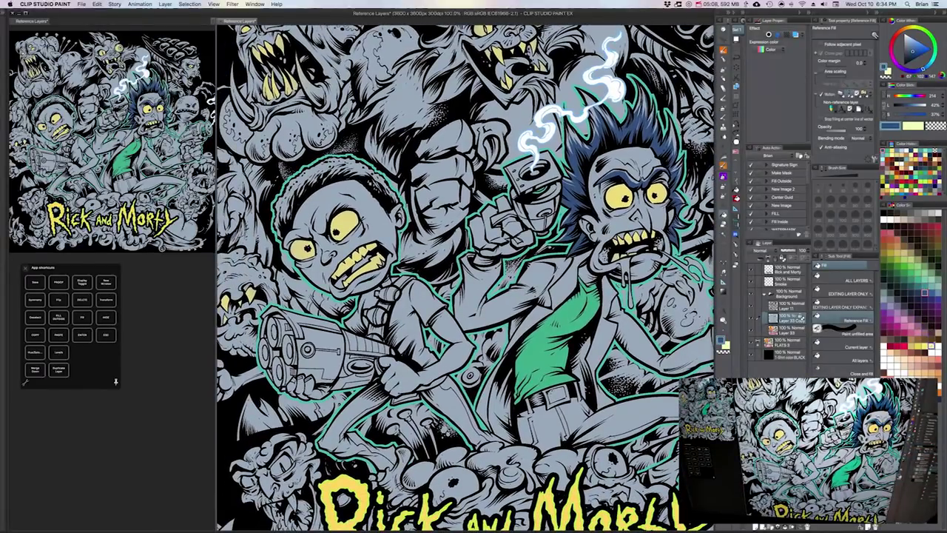
# - Fill Rick's and Morty's skin areas, including faces, arms and hands, with a peach tone
pyautogui.click(926, 371)
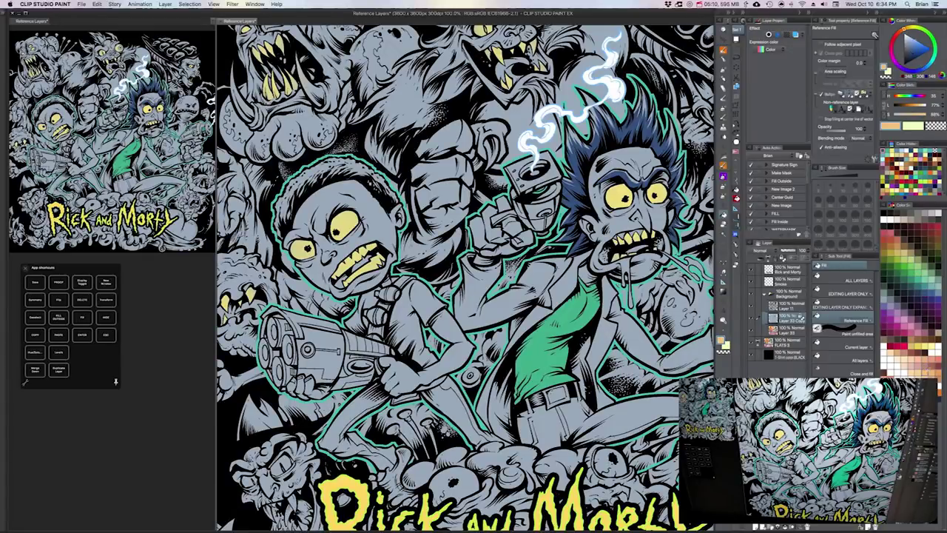
pyautogui.click(644, 214)
pyautogui.moveTo(578, 296); pyautogui.dragTo(646, 290)
pyautogui.click(525, 324)
pyautogui.moveTo(525, 302); pyautogui.dragTo(516, 314)
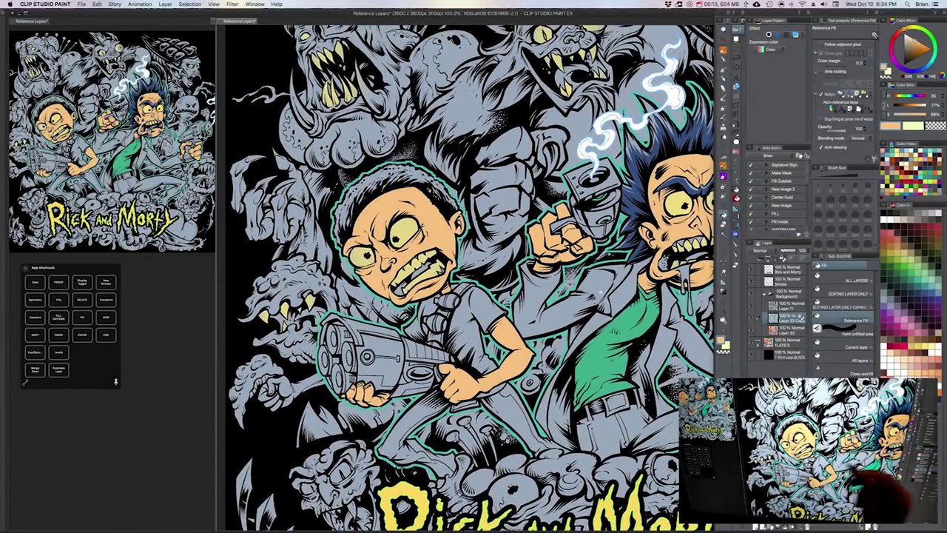
# - Fill Morty's hair dark brown and the tongues across the illustration purple
pyautogui.click(904, 239)
pyautogui.click(431, 180)
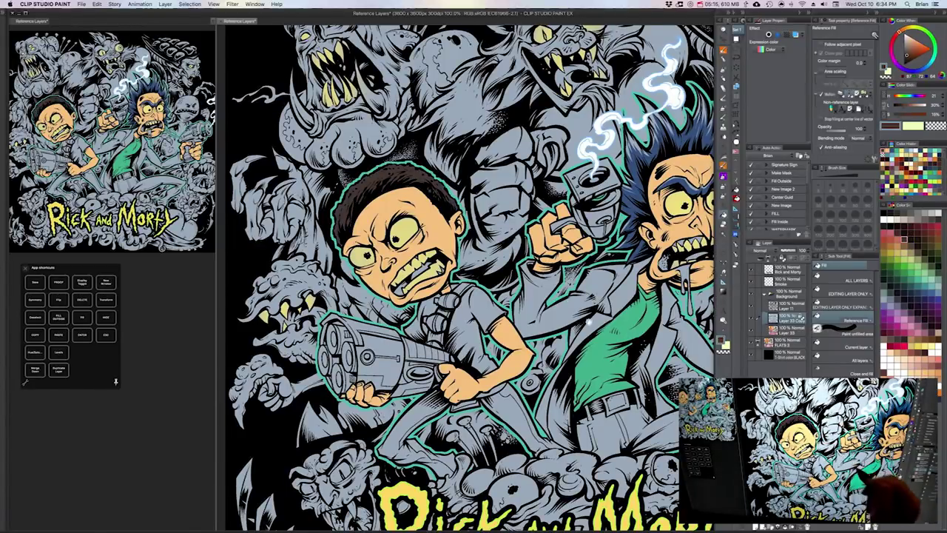
pyautogui.moveTo(563, 370); pyautogui.dragTo(537, 350)
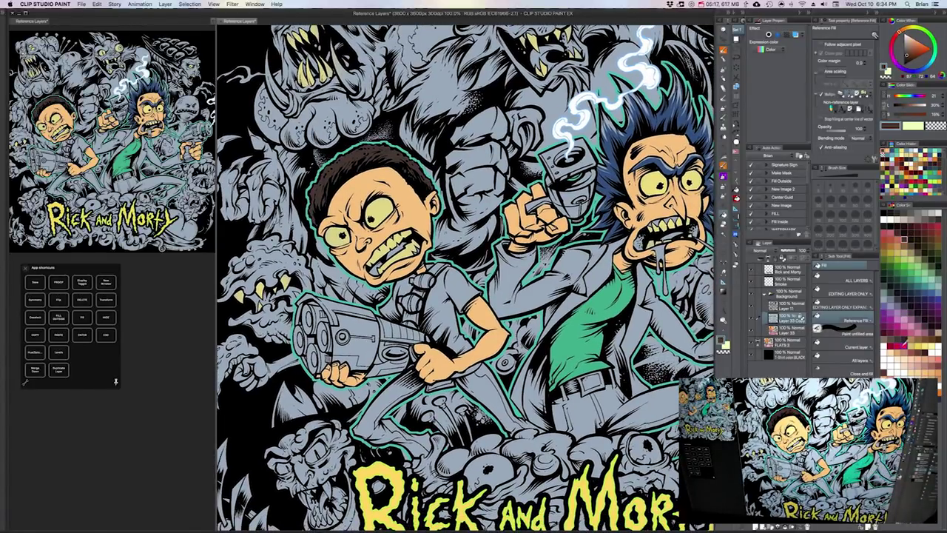
pyautogui.click(890, 312)
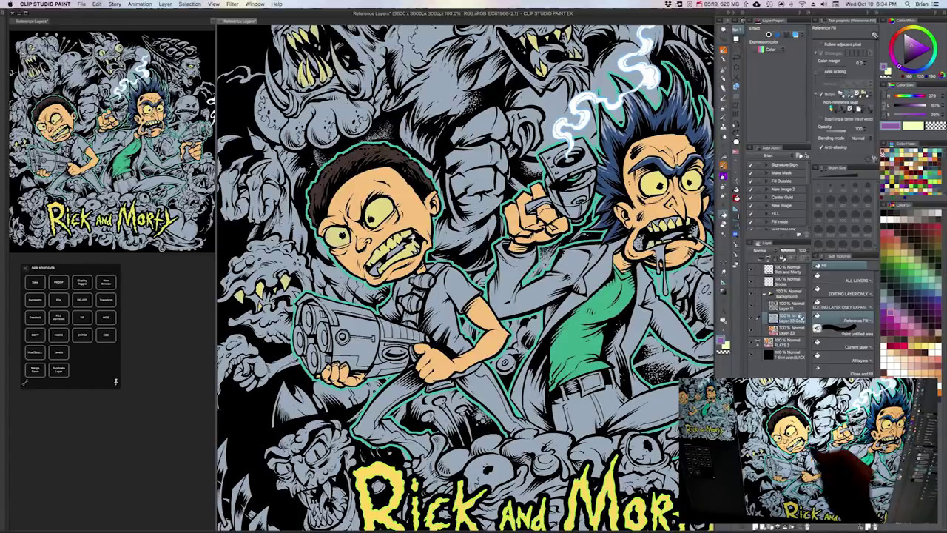
pyautogui.click(402, 250)
pyautogui.moveTo(626, 307); pyautogui.dragTo(622, 275)
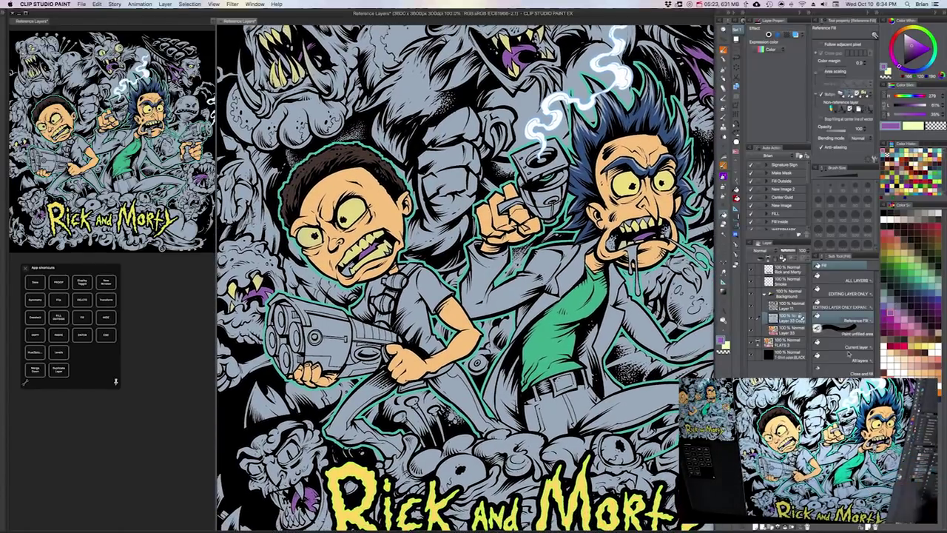
# - Fill Rick's trousers brown and his belt buckle gold
pyautogui.click(923, 338)
pyautogui.click(653, 411)
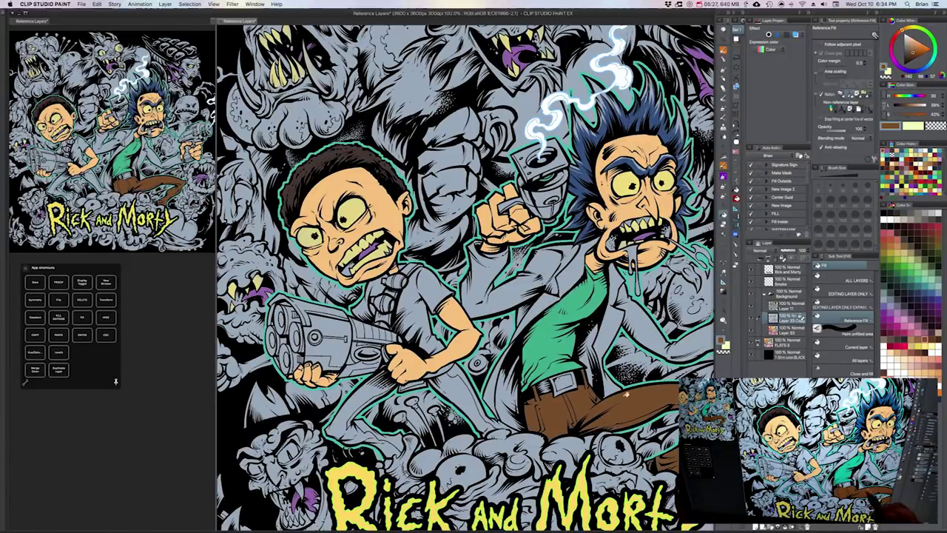
pyautogui.moveTo(626, 394); pyautogui.dragTo(604, 383)
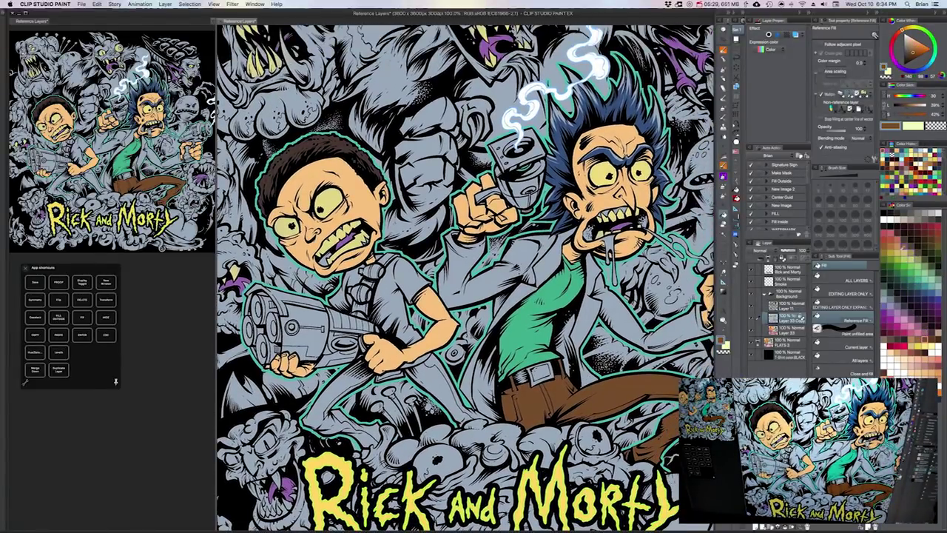
pyautogui.click(891, 254)
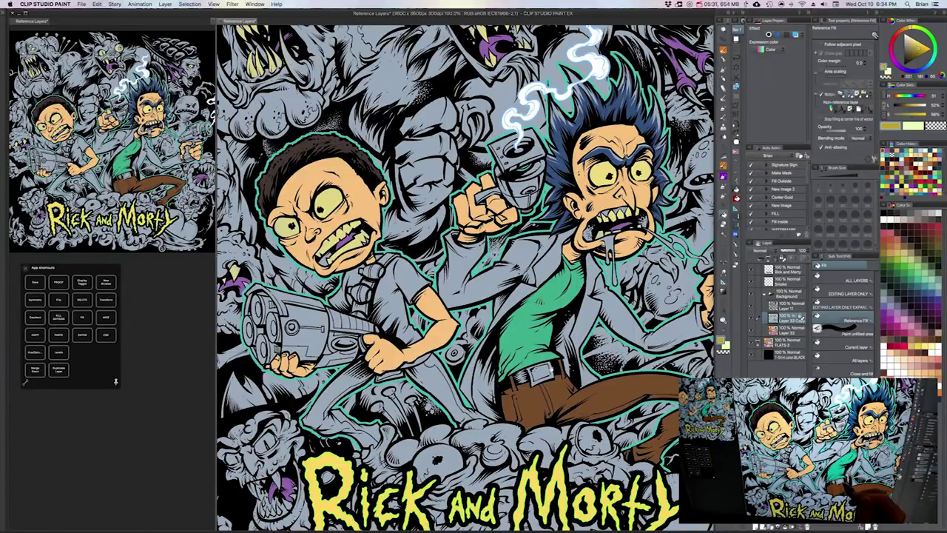
pyautogui.click(551, 368)
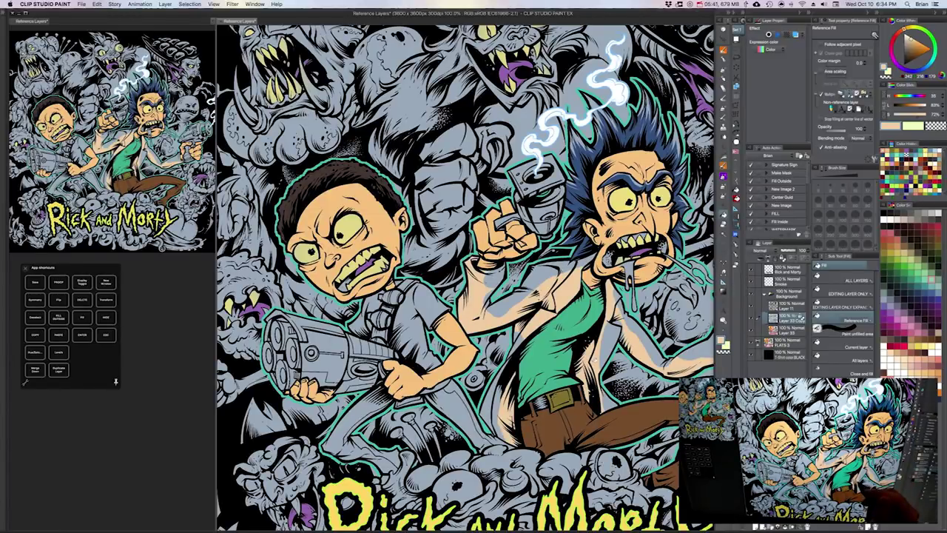
# - Show Layer 11 over the flat fills and view the whole coloured illustration
pyautogui.scroll(-1, 595, 361)
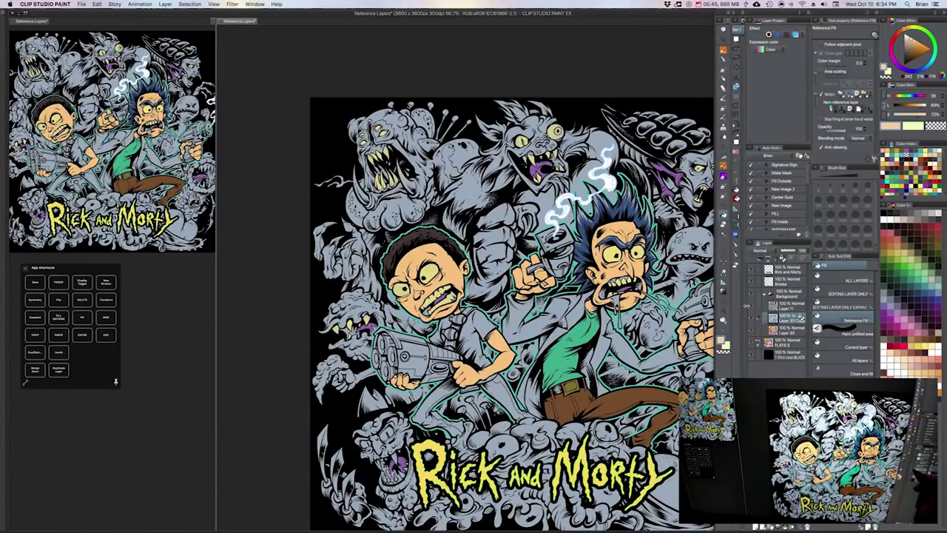
pyautogui.moveTo(639, 354); pyautogui.dragTo(621, 354)
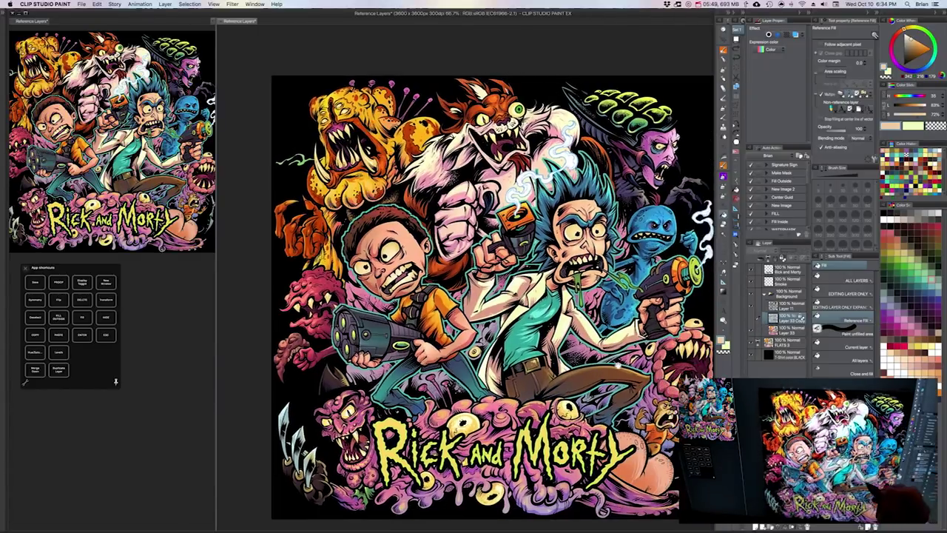
pyautogui.moveTo(618, 364); pyautogui.dragTo(614, 362)
pyautogui.scroll(1, 636, 387)
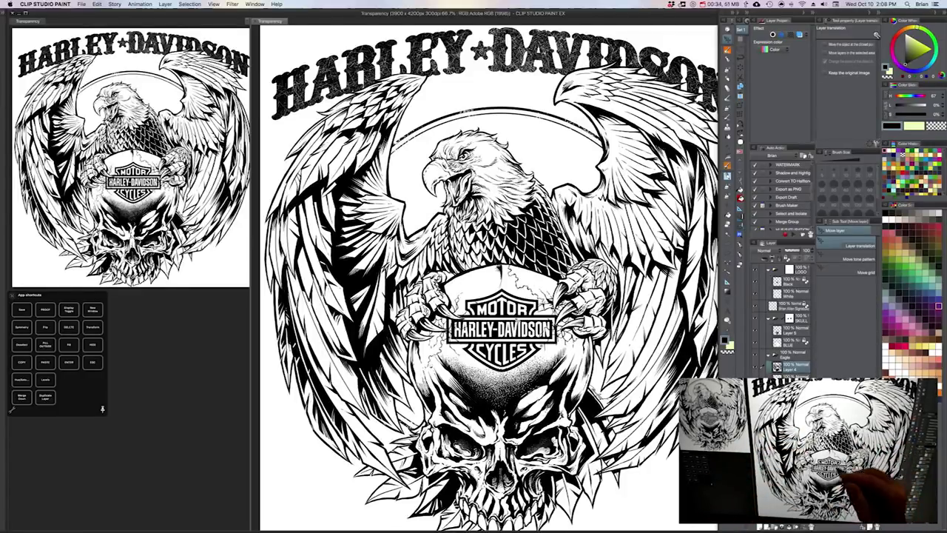
# - Choose the PEN - Pencil (MSA) brush and frame the eagle's head and chest in the Transparency document
pyautogui.press('p')
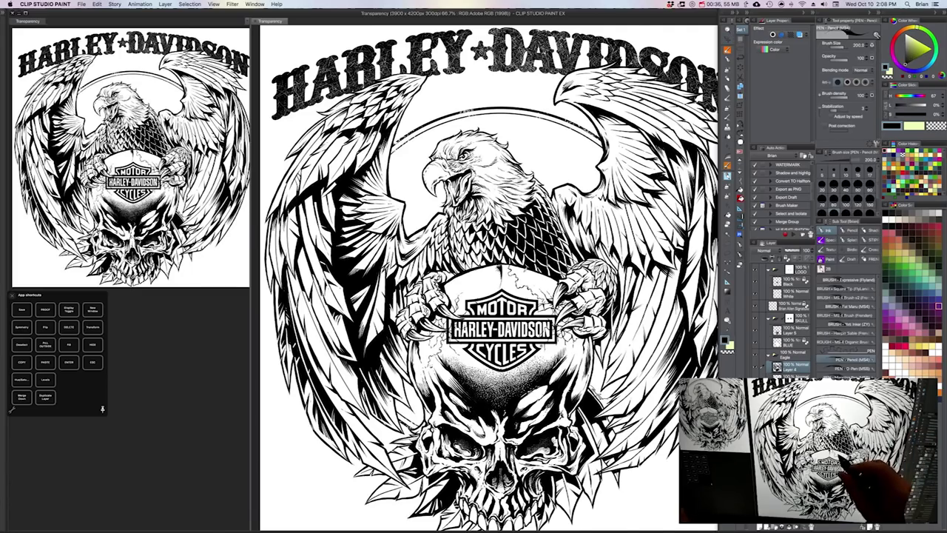
pyautogui.scroll(2, 526, 266)
pyautogui.scroll(-5, 485, 277)
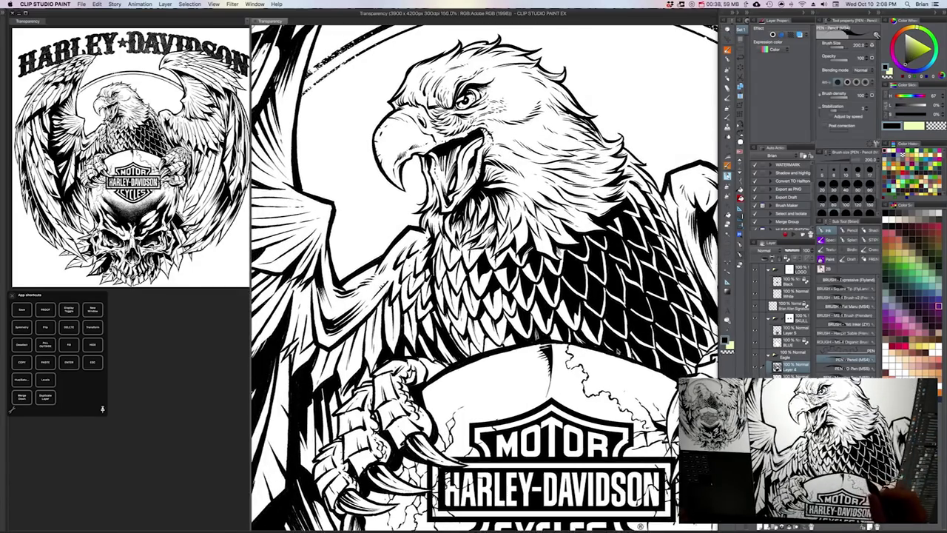
pyautogui.scroll(5, 627, 212)
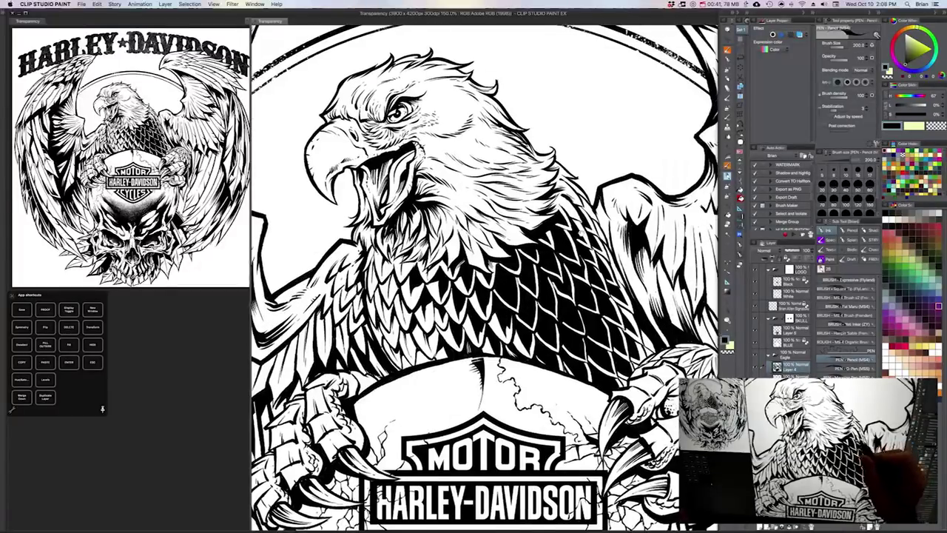
pyautogui.moveTo(581, 232); pyautogui.dragTo(634, 215)
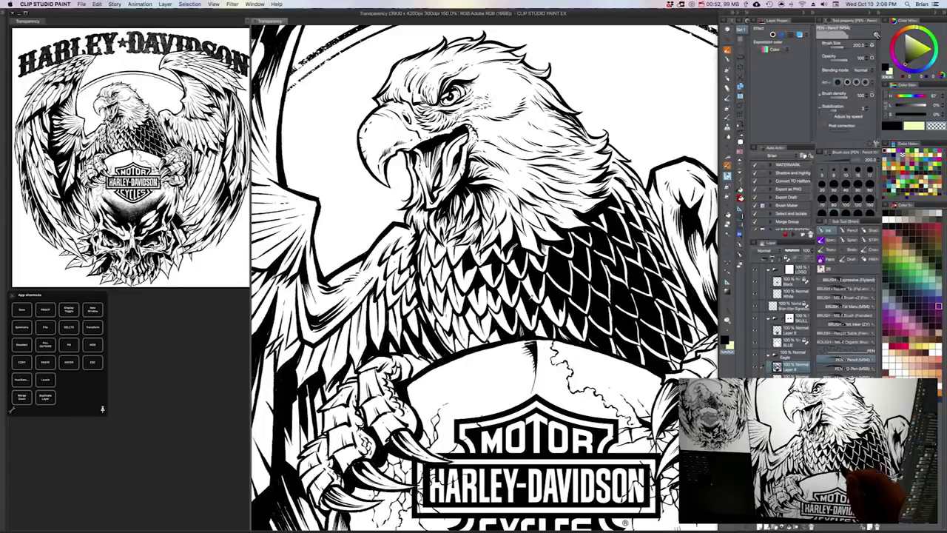
pyautogui.moveTo(522, 305); pyautogui.dragTo(497, 304)
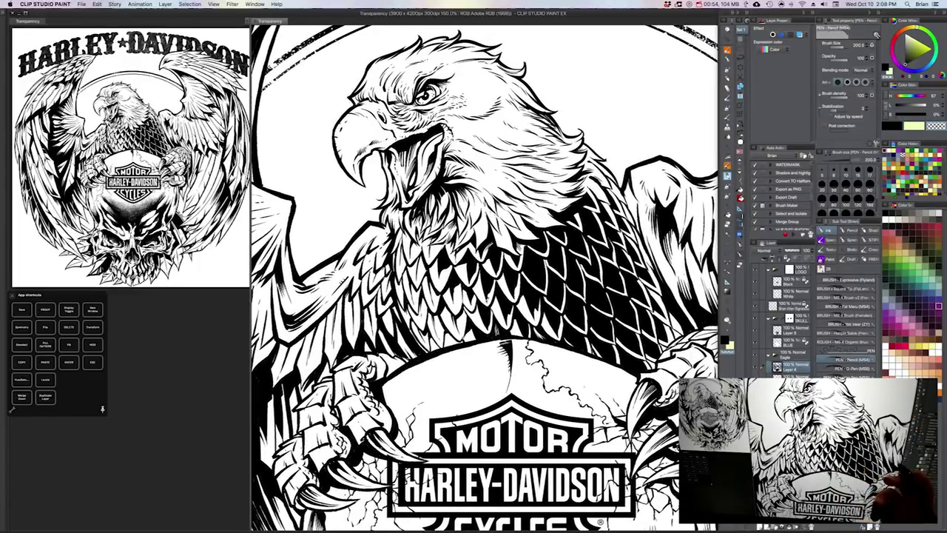
# - Switch the drawing colour back and forth between black and transparent, finishing on black
pyautogui.press('c')
pyautogui.press('c')
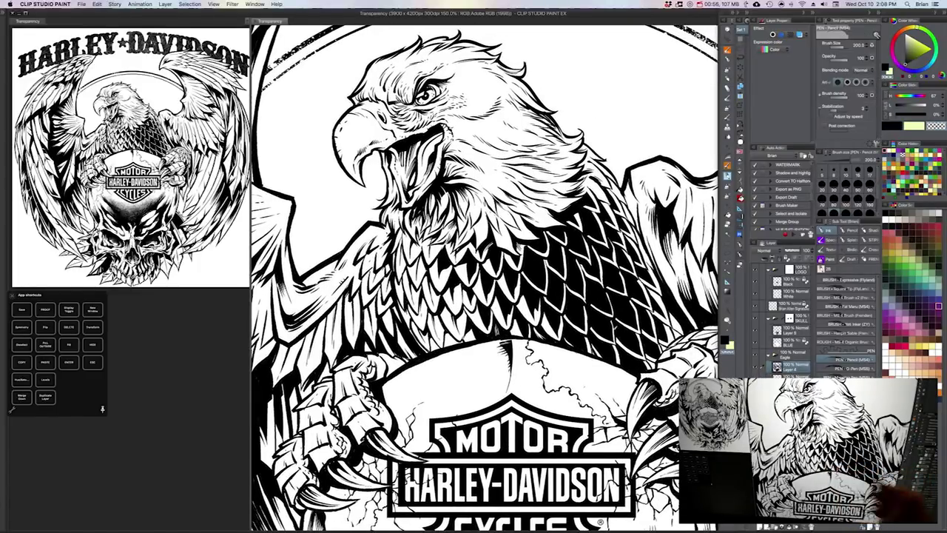
pyautogui.press('c')
pyautogui.press('c')
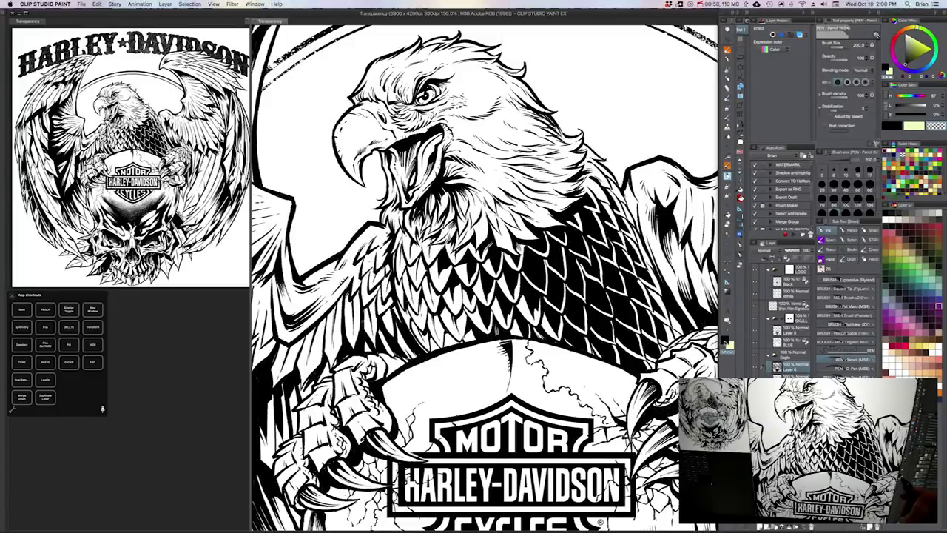
pyautogui.click(726, 341)
pyautogui.click(729, 353)
pyautogui.click(726, 342)
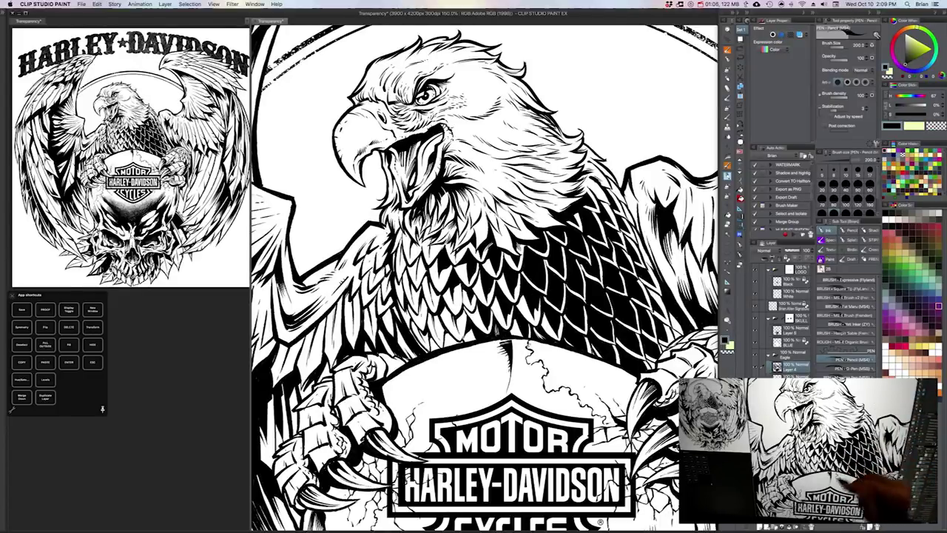
# - Draw black pencil strokes over the eagle's chest feathers and carve back into them using the transparent colour
pyautogui.moveTo(522, 293); pyautogui.dragTo(539, 316)
pyautogui.press('c')
pyautogui.moveTo(526, 267)
pyautogui.mouseDown()
pyautogui.moveTo(548, 292)
pyautogui.moveTo(518, 296)
pyautogui.moveTo(556, 298)
pyautogui.mouseUp()
pyautogui.moveTo(559, 258); pyautogui.dragTo(555, 277)
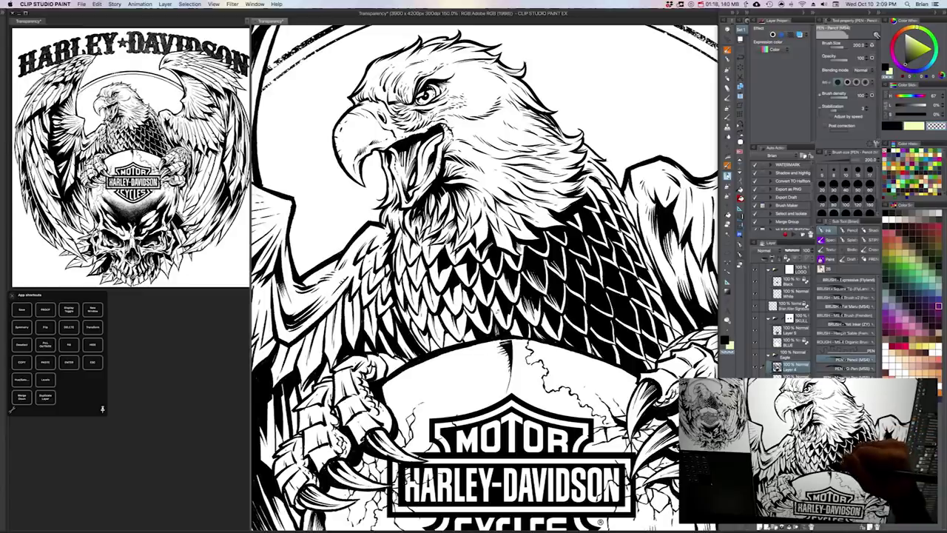
pyautogui.moveTo(506, 321)
pyautogui.mouseDown()
pyautogui.moveTo(503, 299)
pyautogui.moveTo(451, 288)
pyautogui.moveTo(441, 256)
pyautogui.mouseUp()
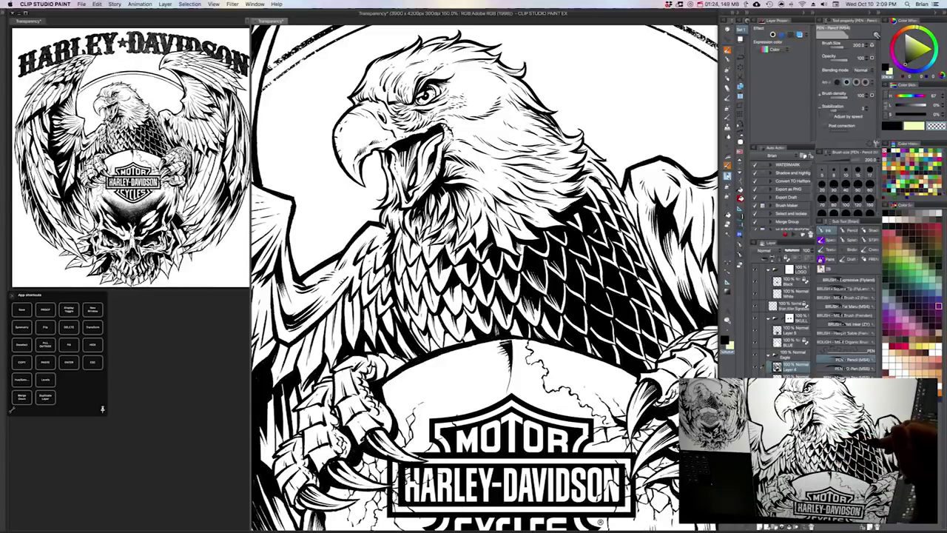
# - Choose the STIPPLING - Mechanical (Flyland) brush and switch to the Lasso fill tool over the skull's forehead shading
pyautogui.moveTo(608, 384); pyautogui.dragTo(588, 371)
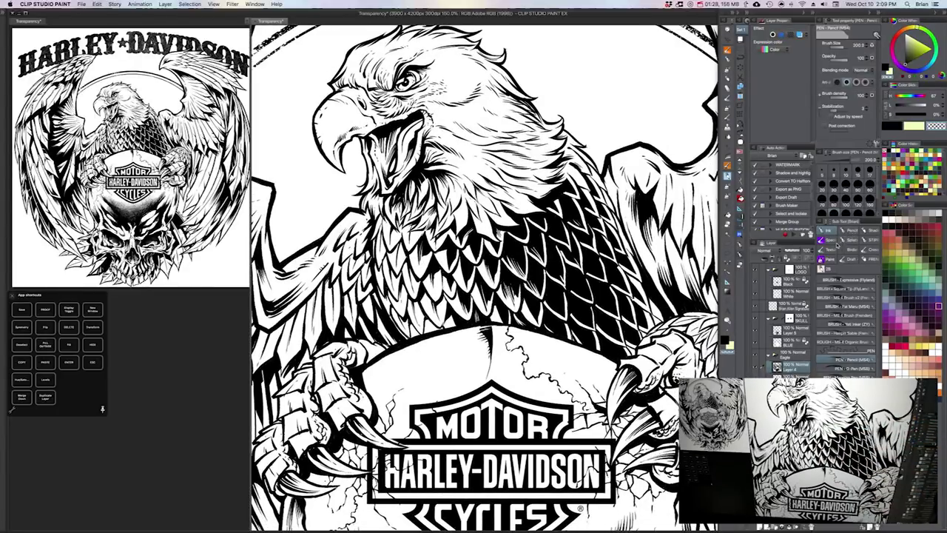
pyautogui.click(872, 239)
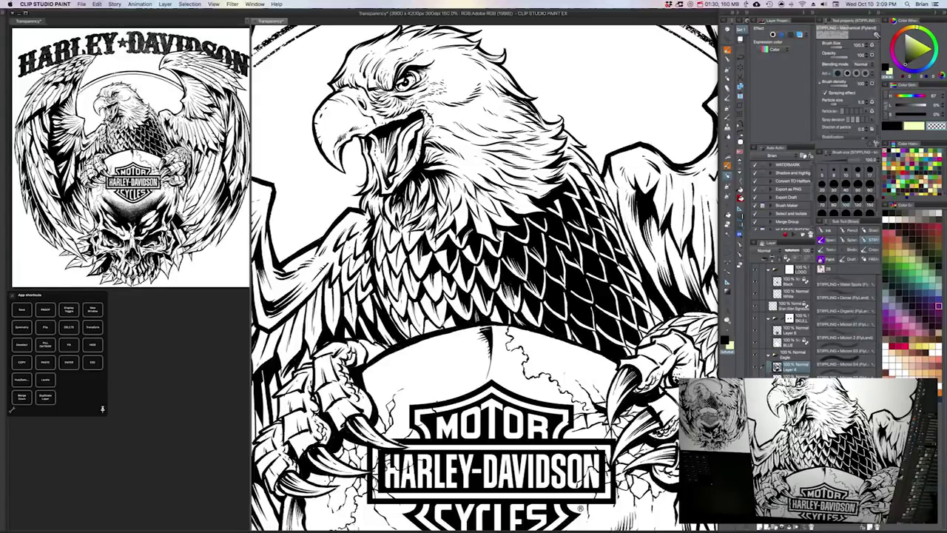
pyautogui.moveTo(562, 370); pyautogui.dragTo(665, 142)
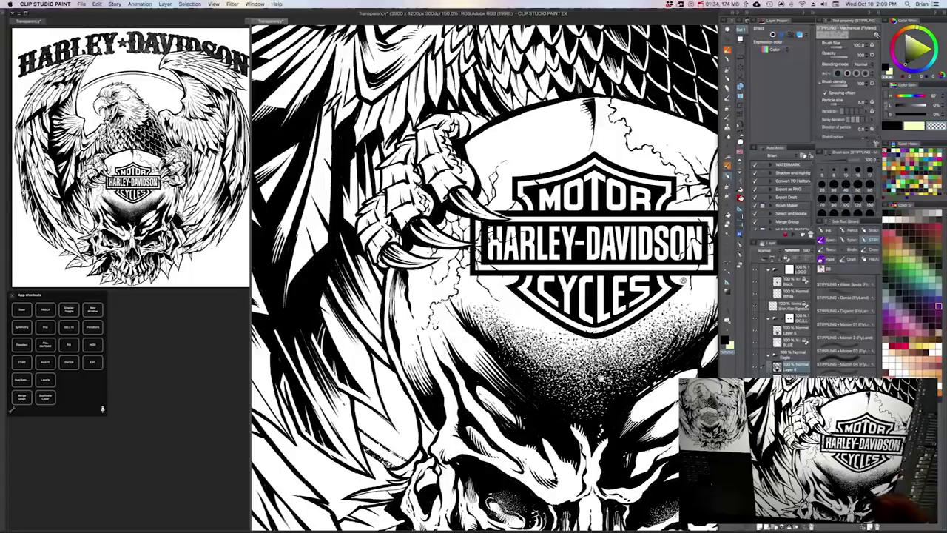
pyautogui.moveTo(603, 378); pyautogui.dragTo(557, 368)
pyautogui.press('u')
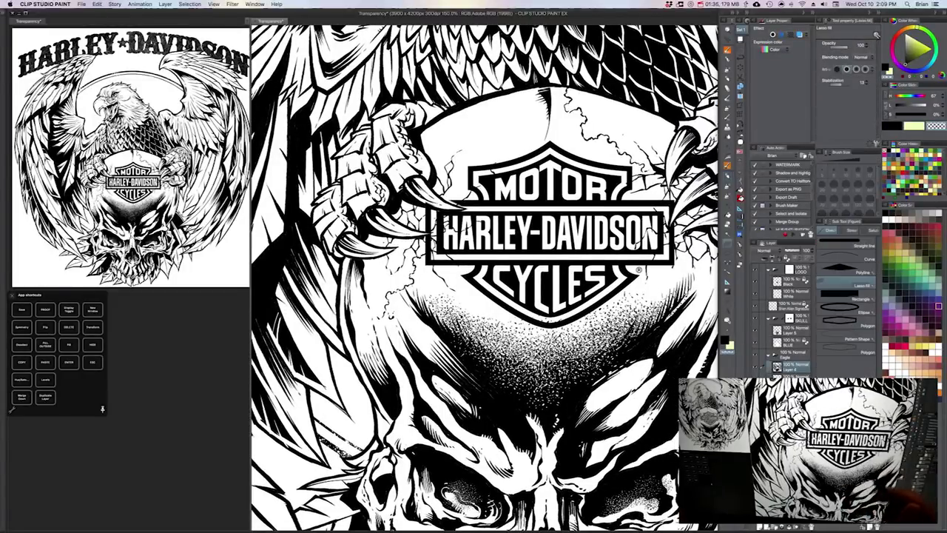
# - Activate the skull's ink layer and lasso-fill the forehead shading below the logo with solid black
pyautogui.press('x')
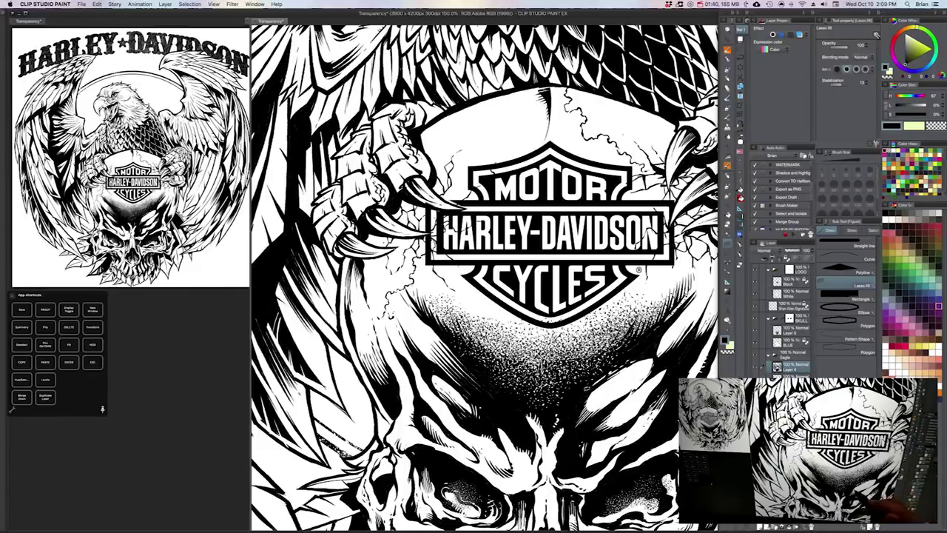
pyautogui.keyDown('shift'); pyautogui.keyDown('super'); pyautogui.click(572, 392); pyautogui.keyUp('super'); pyautogui.keyUp('shift')
pyautogui.moveTo(622, 341)
pyautogui.mouseDown()
pyautogui.moveTo(520, 399)
pyautogui.moveTo(608, 366)
pyautogui.moveTo(627, 344)
pyautogui.mouseUp()
# - Stipple transparent dots into the black forehead fill using the STIPPLING - Mechanical (Flyland) brush, enlarging it to 125
pyautogui.press('b')
pyautogui.press('c')
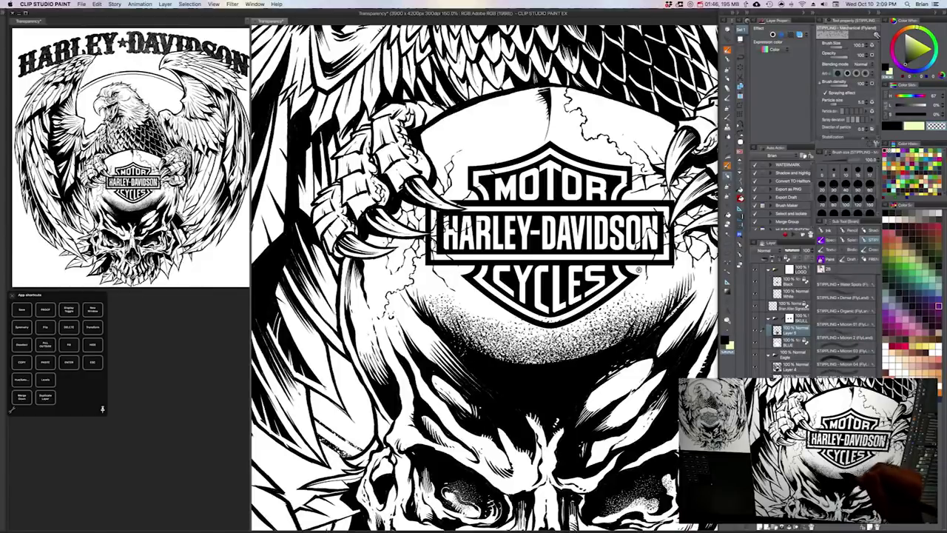
pyautogui.moveTo(556, 356)
pyautogui.mouseDown()
pyautogui.moveTo(510, 364)
pyautogui.moveTo(540, 372)
pyautogui.moveTo(577, 357)
pyautogui.moveTo(560, 363)
pyautogui.mouseUp()
pyautogui.press(']')
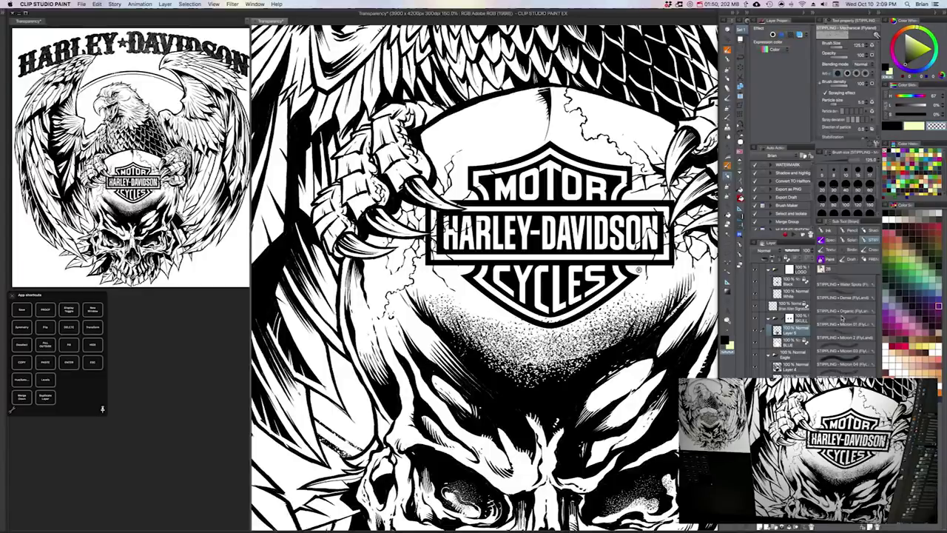
# - Choose the STIPPLING - Micron 01 (Flyland) brush, reduce its size to 200 and work transparent stippling across the skull's forehead
pyautogui.click(842, 323)
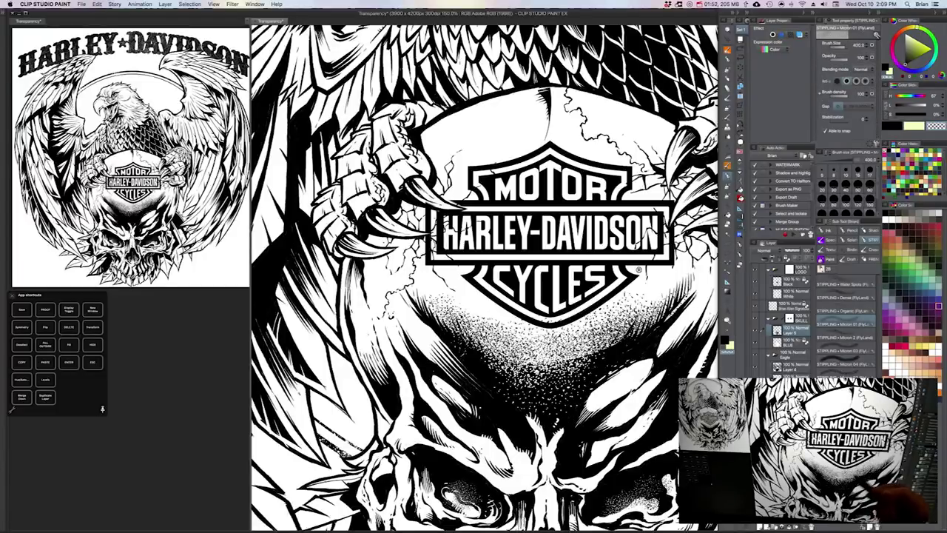
pyautogui.press('[')
pyautogui.moveTo(561, 358); pyautogui.dragTo(512, 355)
pyautogui.moveTo(612, 351)
pyautogui.mouseDown()
pyautogui.moveTo(601, 339)
pyautogui.moveTo(615, 340)
pyautogui.moveTo(518, 374)
pyautogui.mouseUp()
pyautogui.press('[')
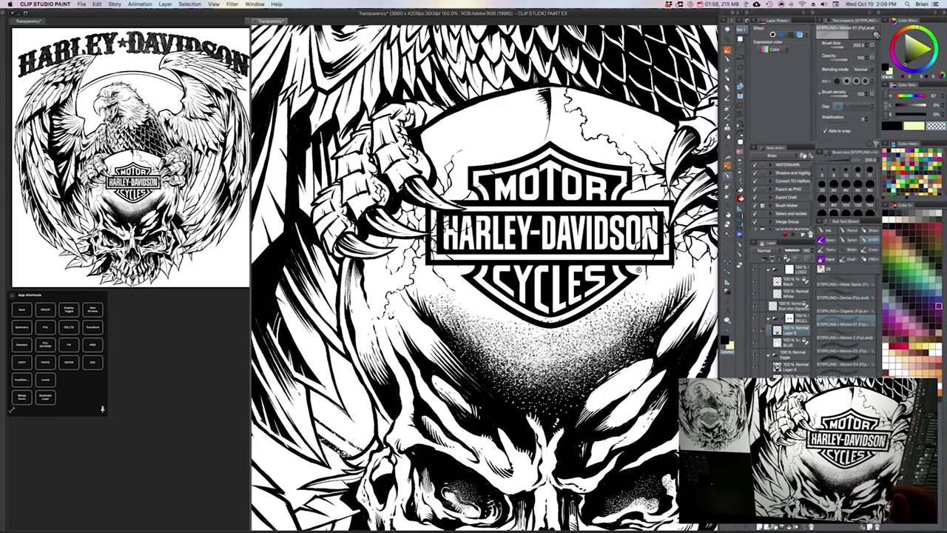
# - Hide the white paper to expose the transparent background behind the eagle-and-skull artwork
pyautogui.scroll(-1, 644, 323)
pyautogui.moveTo(643, 323); pyautogui.dragTo(606, 304)
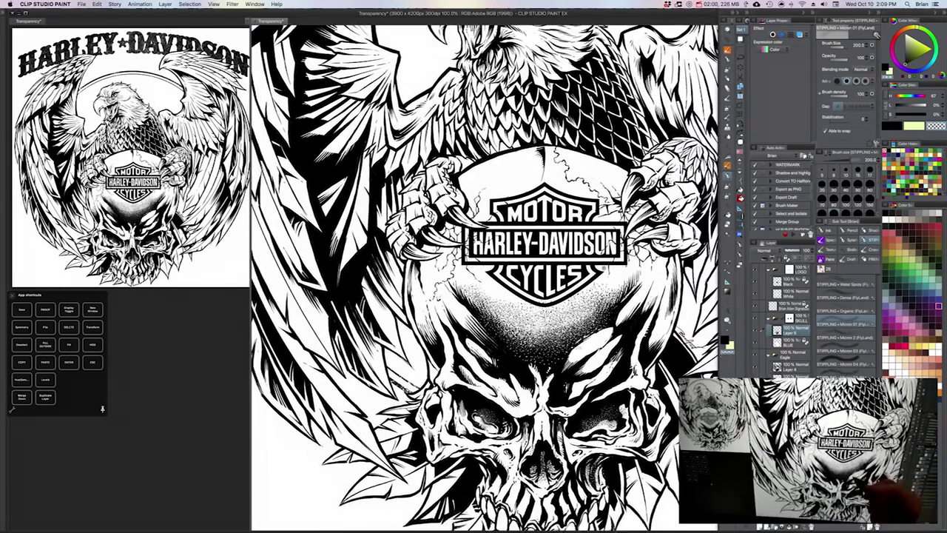
pyautogui.moveTo(594, 416); pyautogui.dragTo(588, 439)
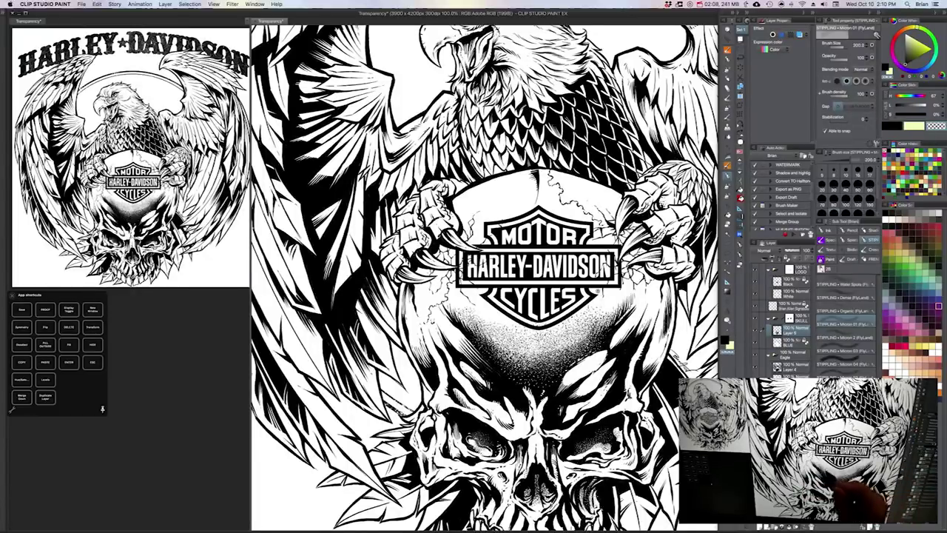
pyautogui.moveTo(534, 363); pyautogui.dragTo(537, 383)
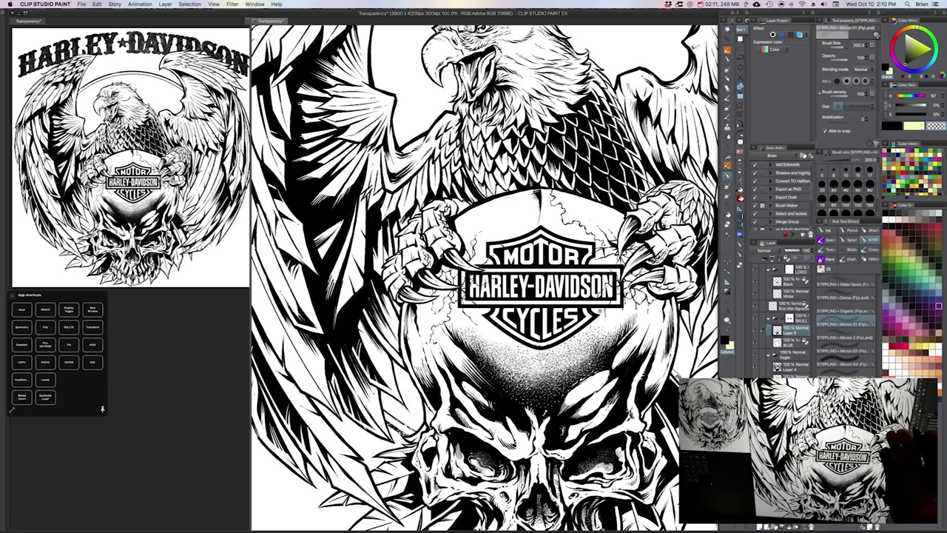
pyautogui.moveTo(598, 291); pyautogui.dragTo(560, 366)
pyautogui.scroll(4, 484, 278)
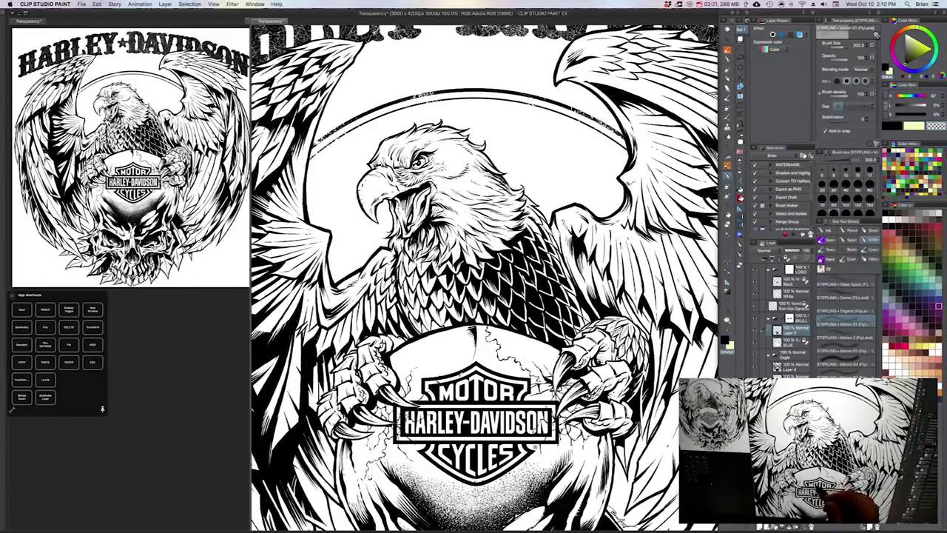
pyautogui.scroll(-3, 484, 278)
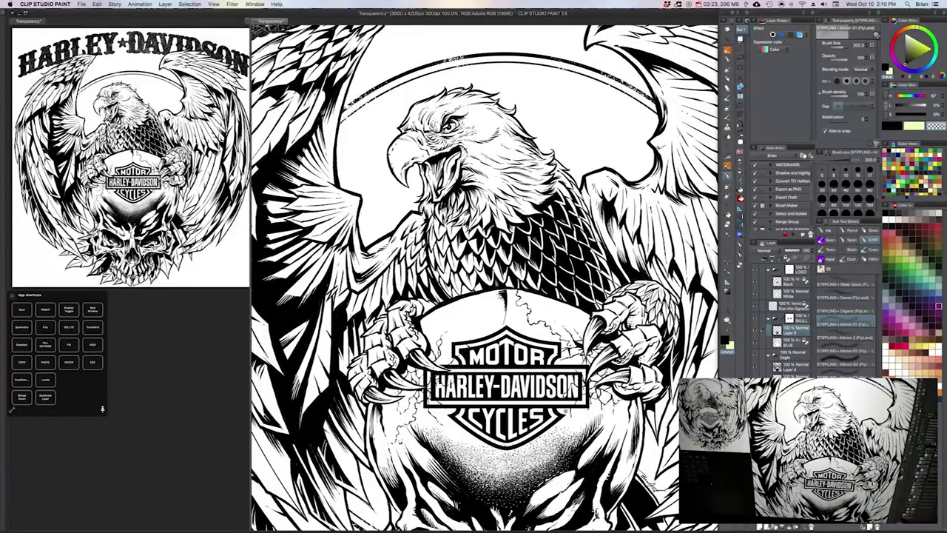
pyautogui.hotkey('ctrl', 'shift', 'h')
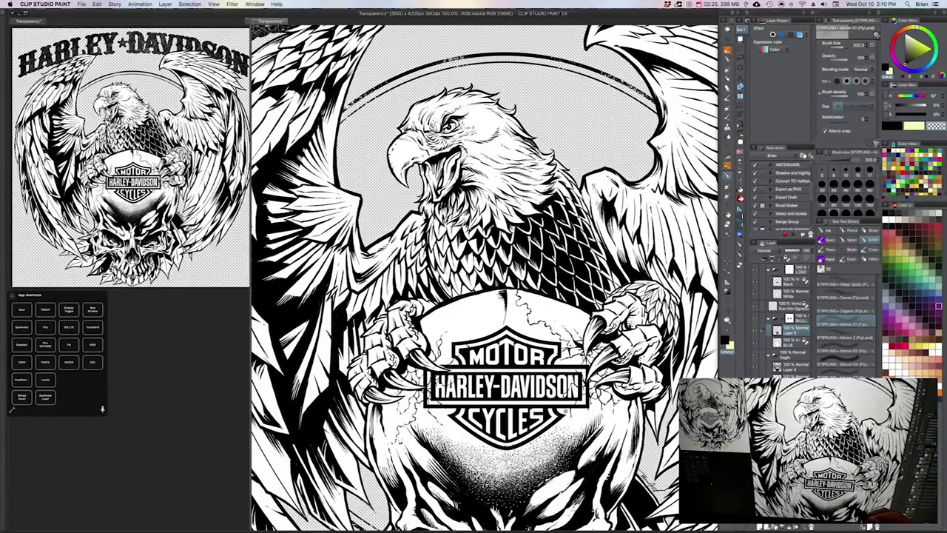
# - Hide the white fill beneath the inks and examine the transparent areas between the eagle's chest feathers and around the logo
pyautogui.scroll(3, 484, 278)
pyautogui.scroll(4, 484, 278)
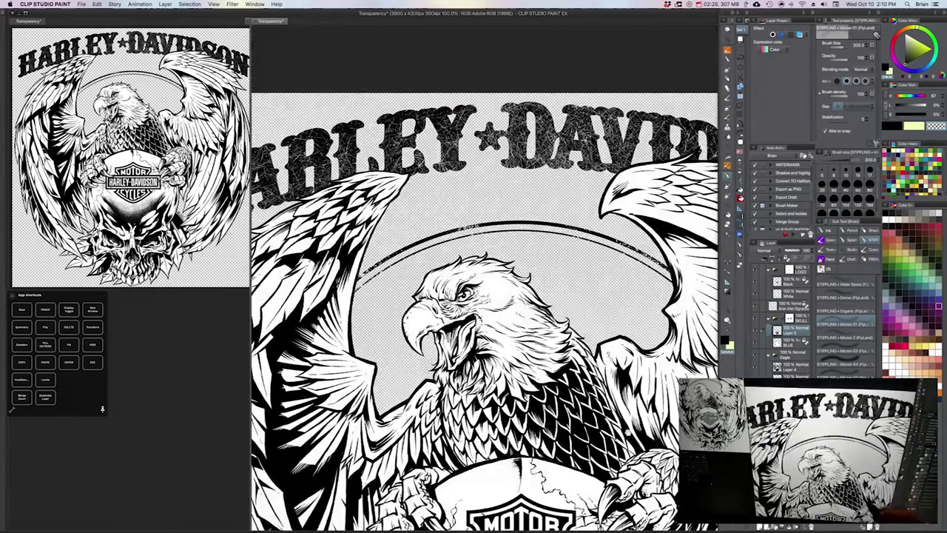
pyautogui.hscroll(2, 483, 279)
pyautogui.click(755, 378)
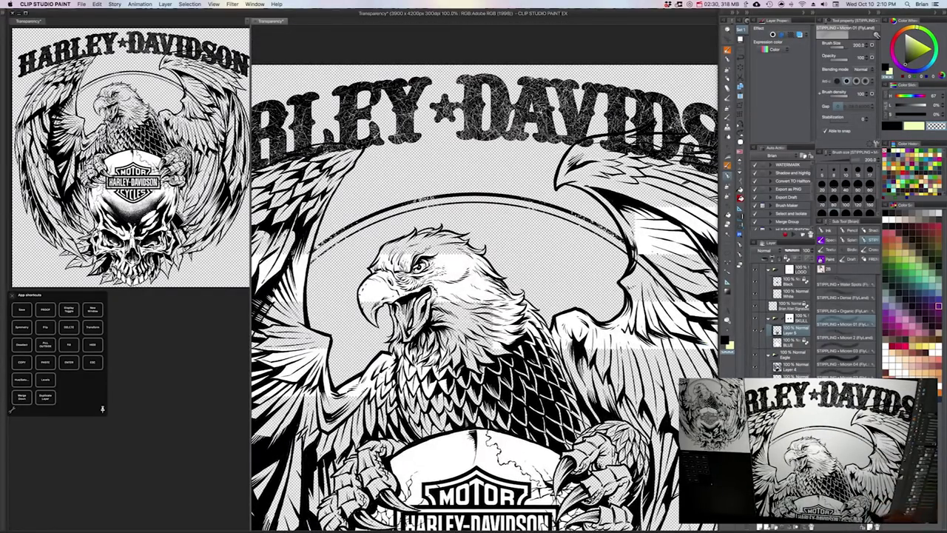
pyautogui.scroll(-5, 483, 278)
pyautogui.press('super+plus')
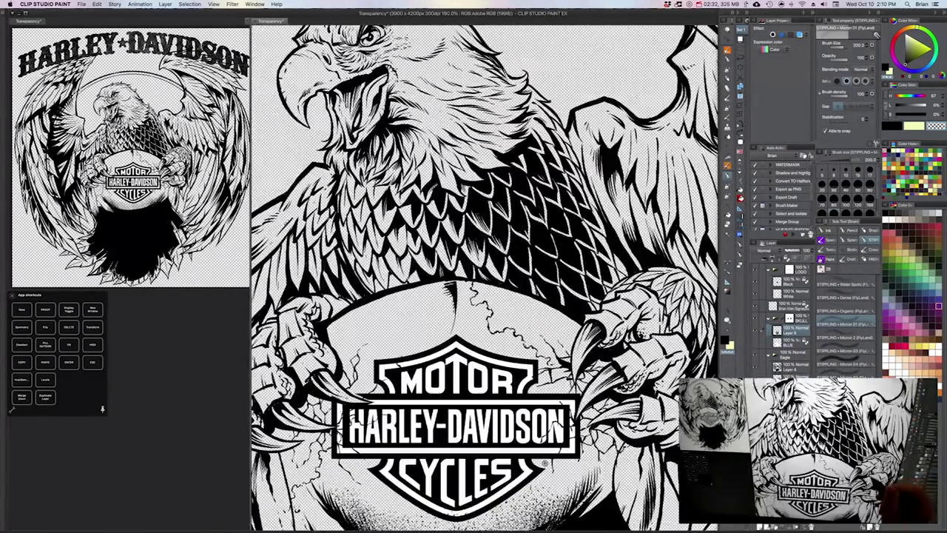
pyautogui.moveTo(571, 302); pyautogui.dragTo(571, 357)
pyautogui.scroll(1, 572, 357)
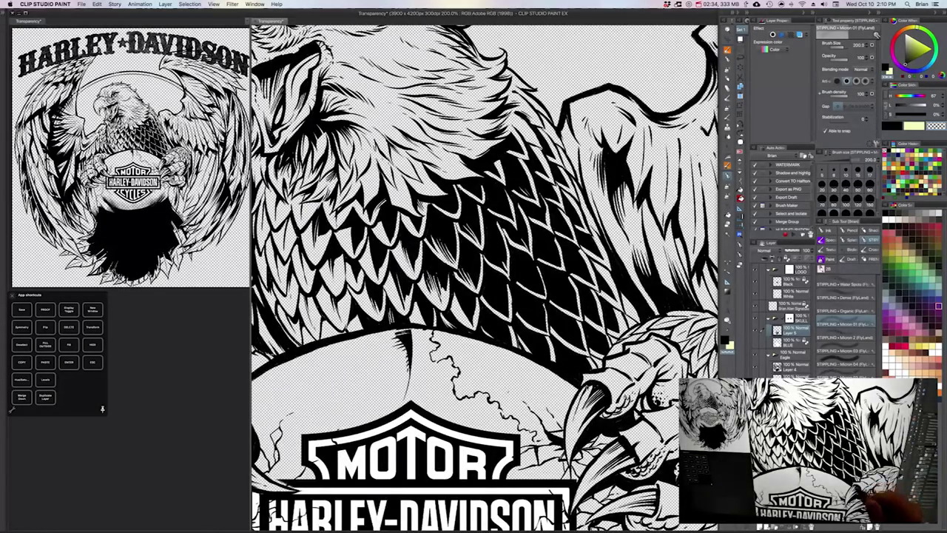
pyautogui.scroll(-2, 588, 383)
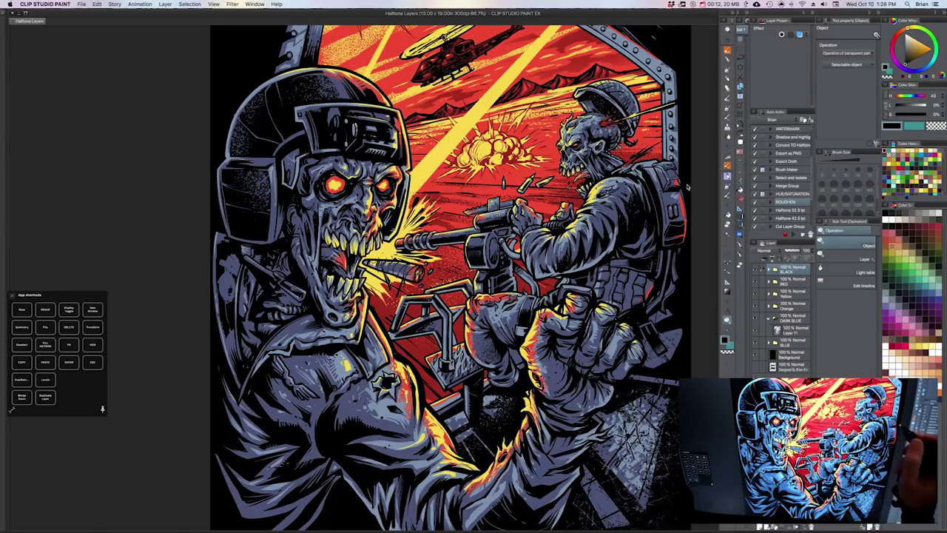
pyautogui.moveTo(620, 212); pyautogui.dragTo(626, 254)
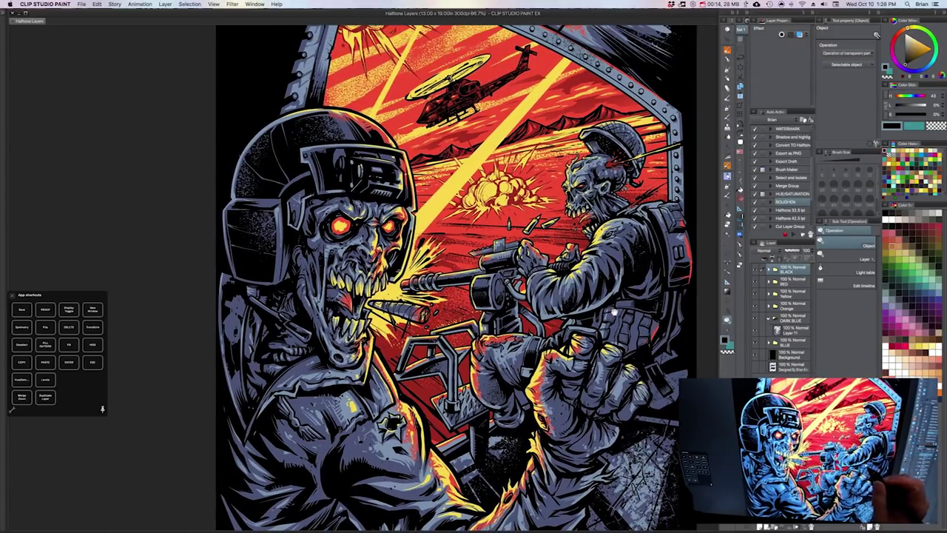
pyautogui.moveTo(616, 319)
pyautogui.mouseDown()
pyautogui.moveTo(623, 331)
pyautogui.moveTo(622, 322)
pyautogui.mouseUp()
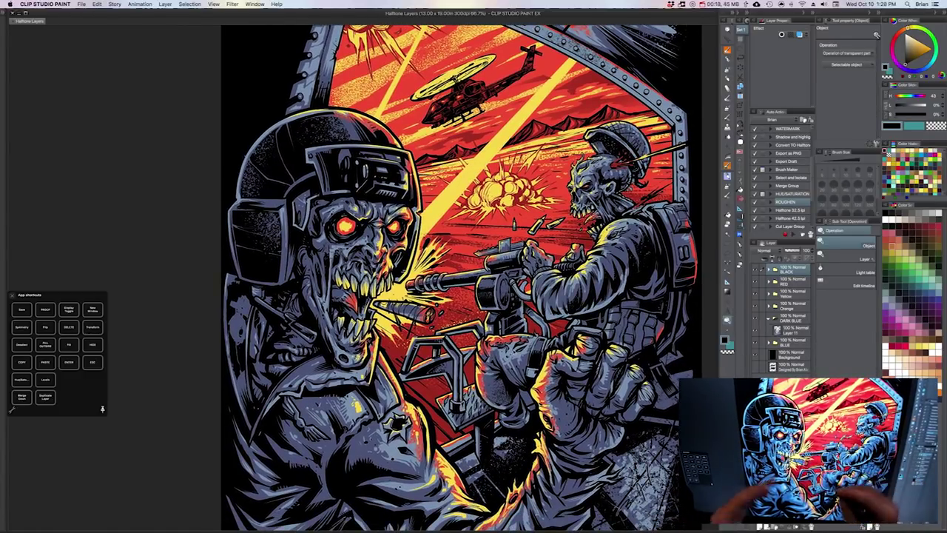
pyautogui.moveTo(653, 372); pyautogui.dragTo(652, 367)
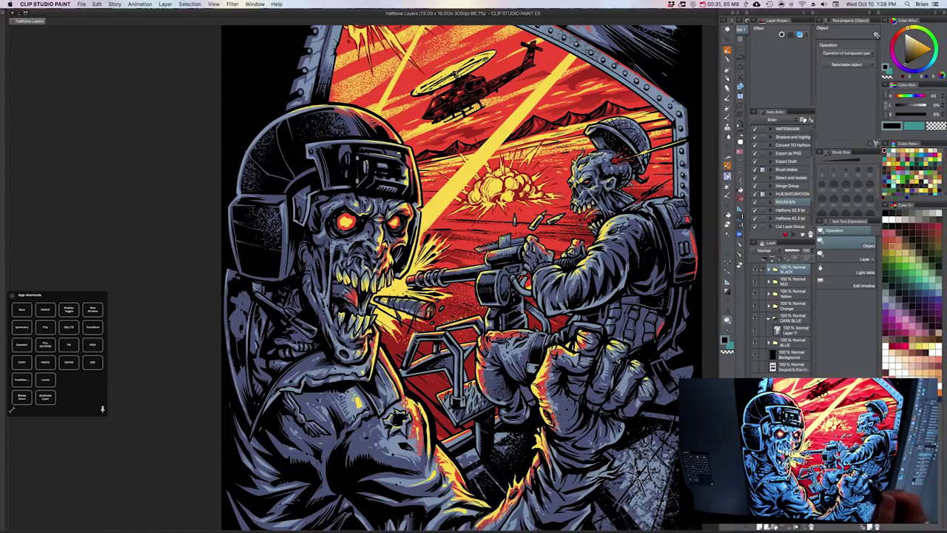
pyautogui.moveTo(618, 356)
pyautogui.mouseDown()
pyautogui.moveTo(627, 349)
pyautogui.moveTo(619, 359)
pyautogui.mouseUp()
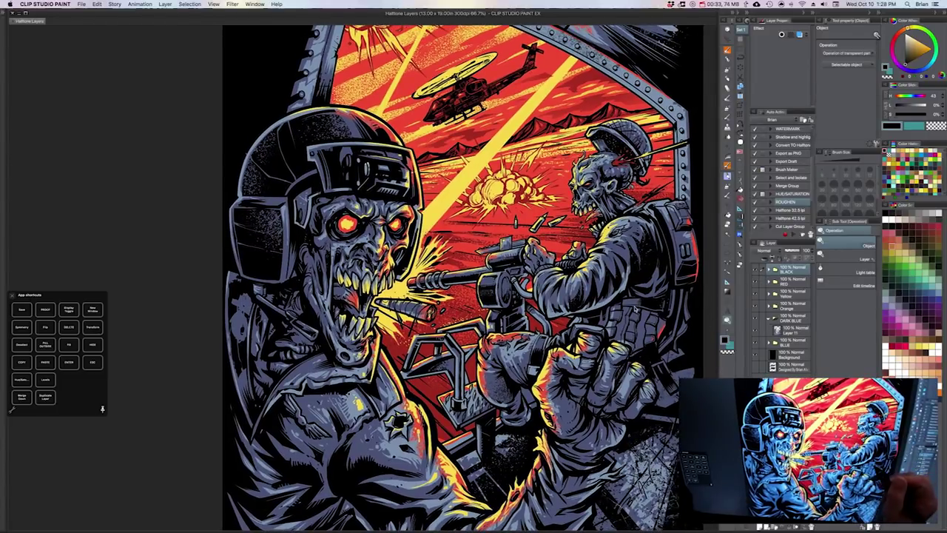
pyautogui.moveTo(635, 309); pyautogui.dragTo(631, 318)
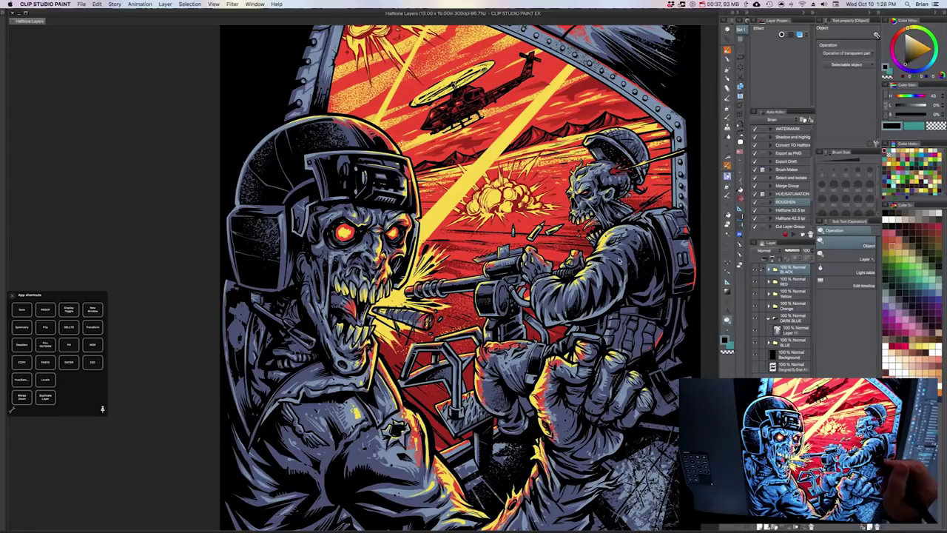
pyautogui.click(617, 280)
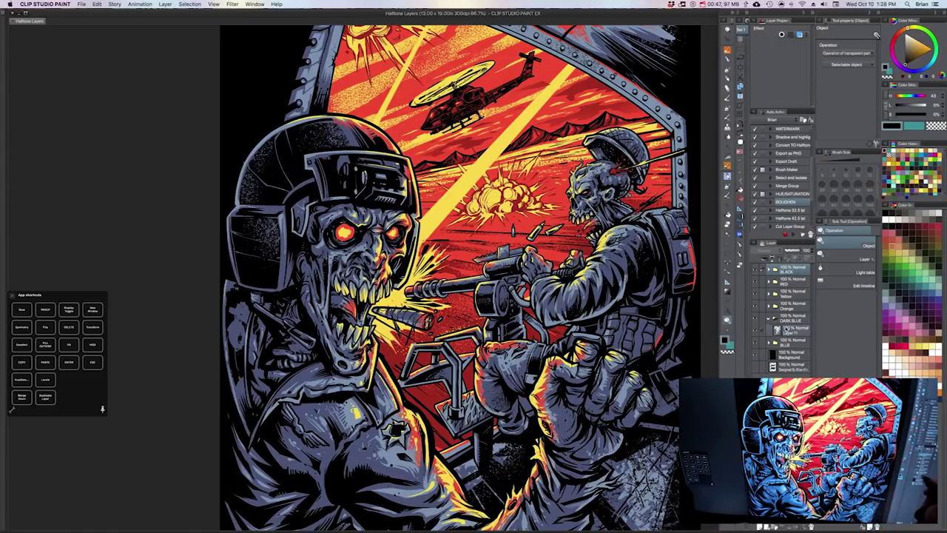
# - Select Layer 11 in the DARK BLUE folder and toggle the RED, Orange, Yellow and DARK BLUE folders to inspect each colour's contribution
pyautogui.click(788, 330)
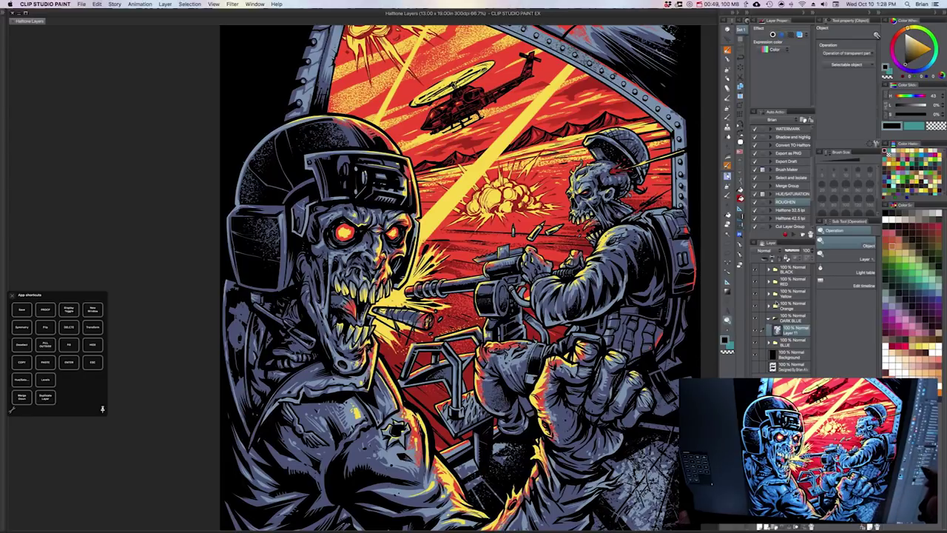
pyautogui.click(755, 281)
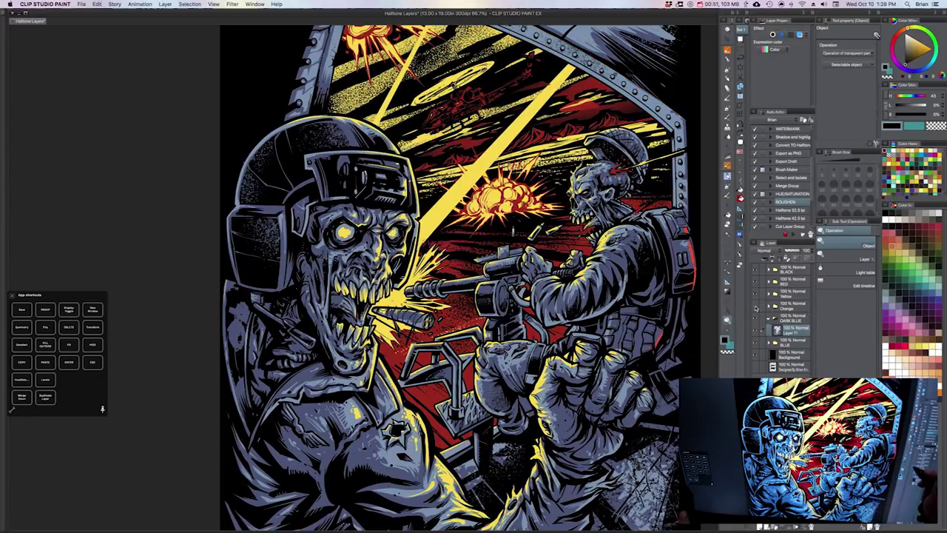
pyautogui.click(755, 282)
pyautogui.click(754, 305)
pyautogui.click(755, 294)
pyautogui.click(754, 294)
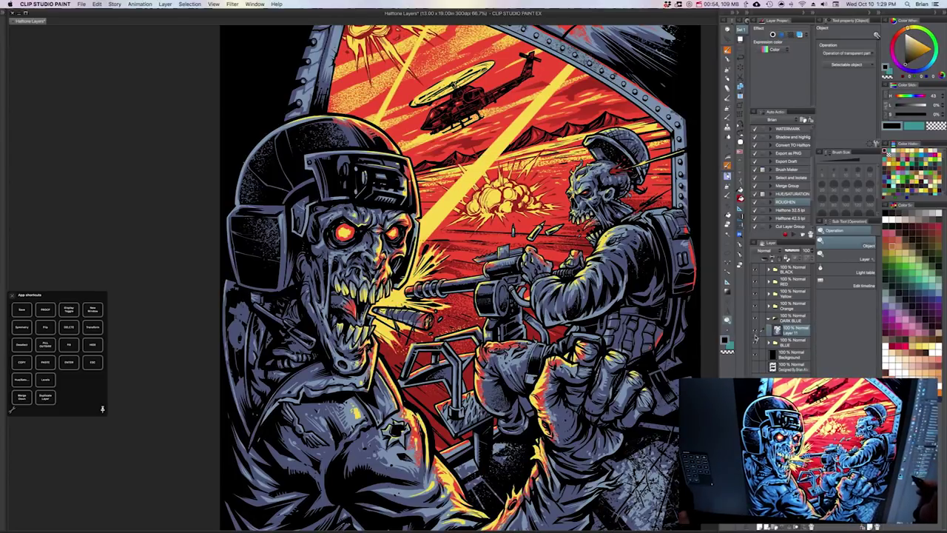
pyautogui.click(754, 319)
pyautogui.click(754, 319)
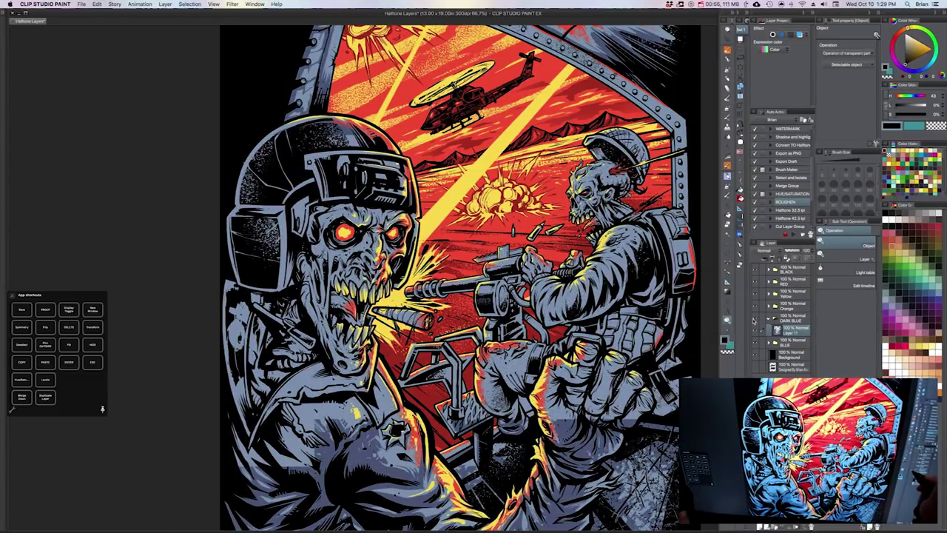
pyautogui.click(754, 319)
# - Lock the transparent pixels of Layer 11 in the DARK BLUE folder and fill its artwork with black
pyautogui.scroll(1, 645, 338)
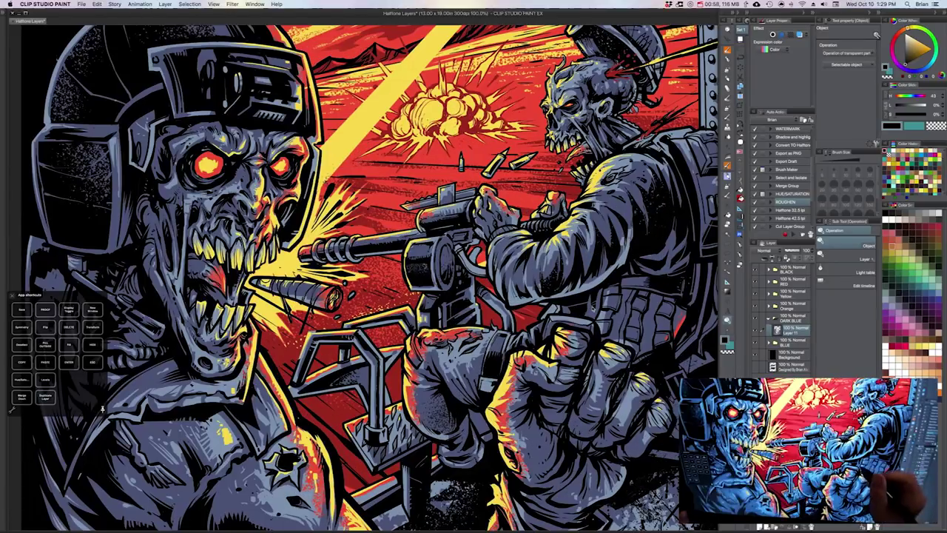
pyautogui.moveTo(652, 296); pyautogui.dragTo(605, 334)
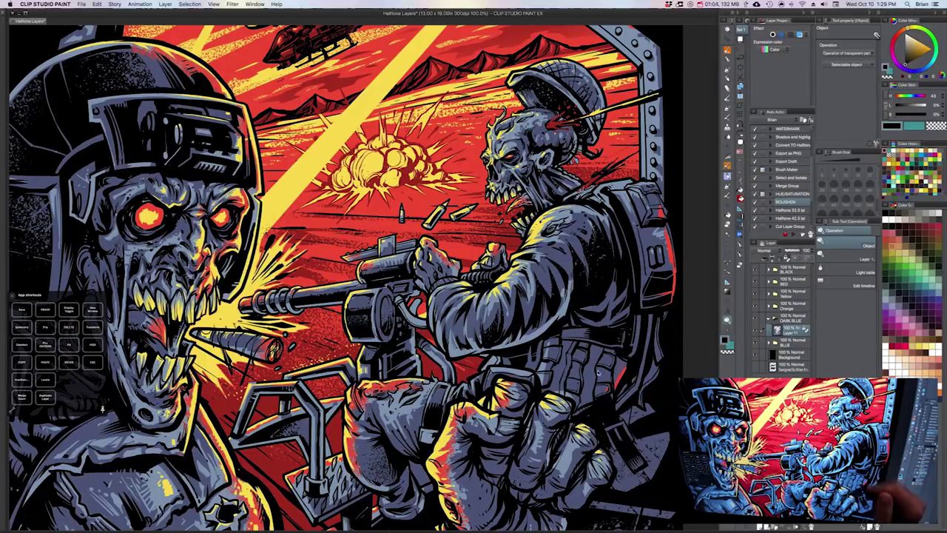
pyautogui.hotkey('alt', 'Delete')
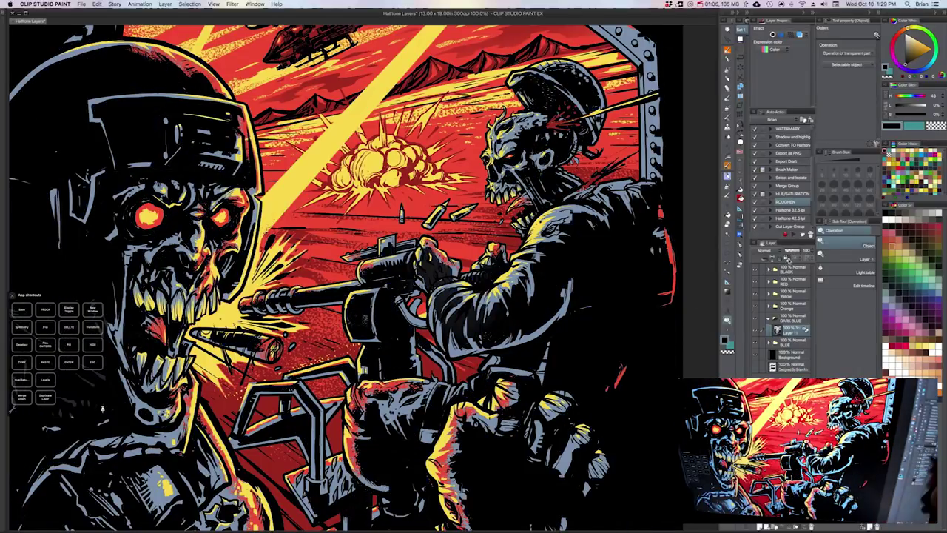
# - Lower the opacity of the black-filled Layer 11 to 40%
pyautogui.moveTo(491, 272); pyautogui.dragTo(522, 266)
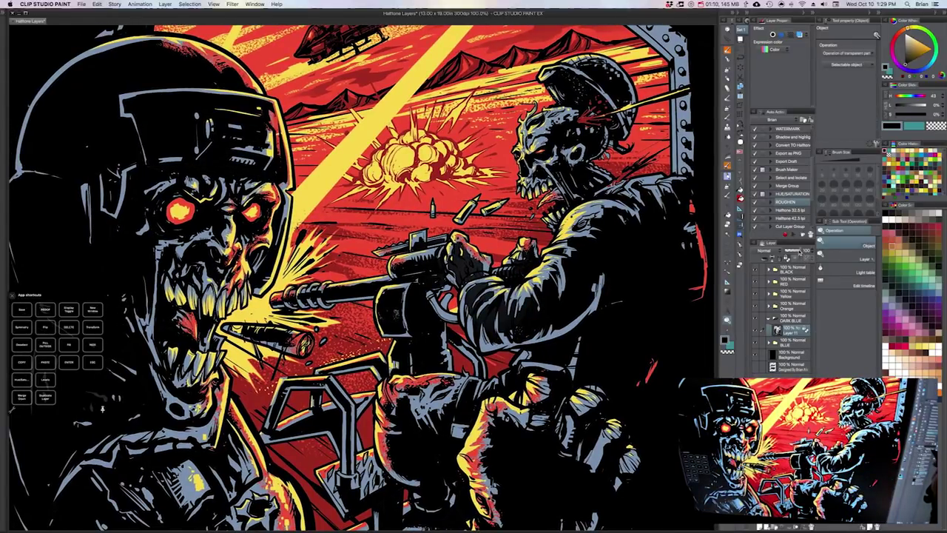
pyautogui.moveTo(799, 252); pyautogui.dragTo(793, 251)
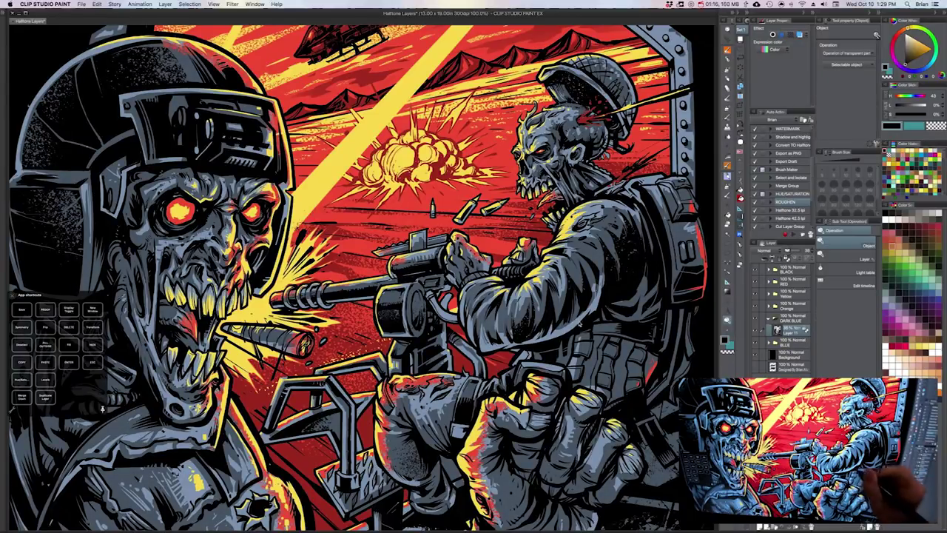
pyautogui.moveTo(526, 314); pyautogui.dragTo(561, 299)
pyautogui.press('super+0')
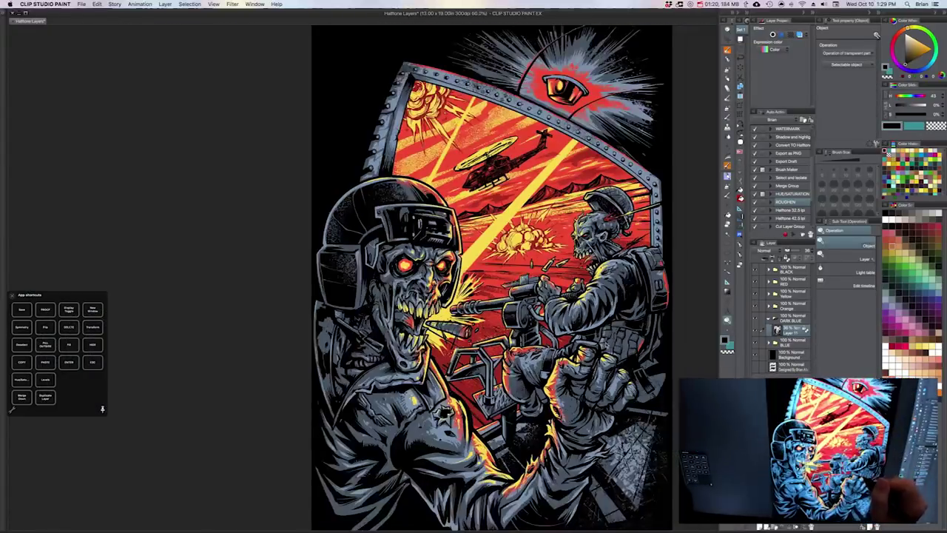
pyautogui.press('super+alt+0')
pyautogui.moveTo(608, 328); pyautogui.dragTo(601, 345)
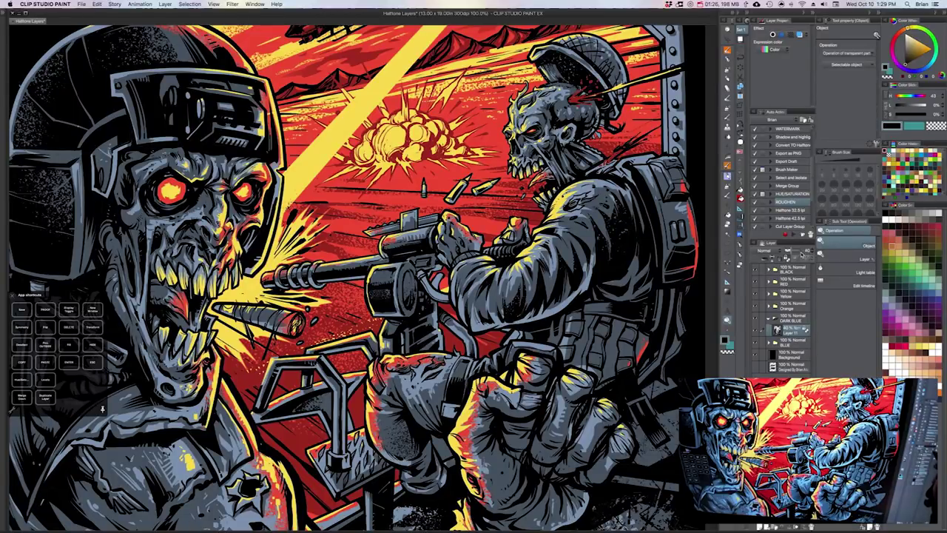
# - Apply the Tone effect to Layer 11 in the DARK BLUE folder
pyautogui.moveTo(618, 352); pyautogui.dragTo(620, 384)
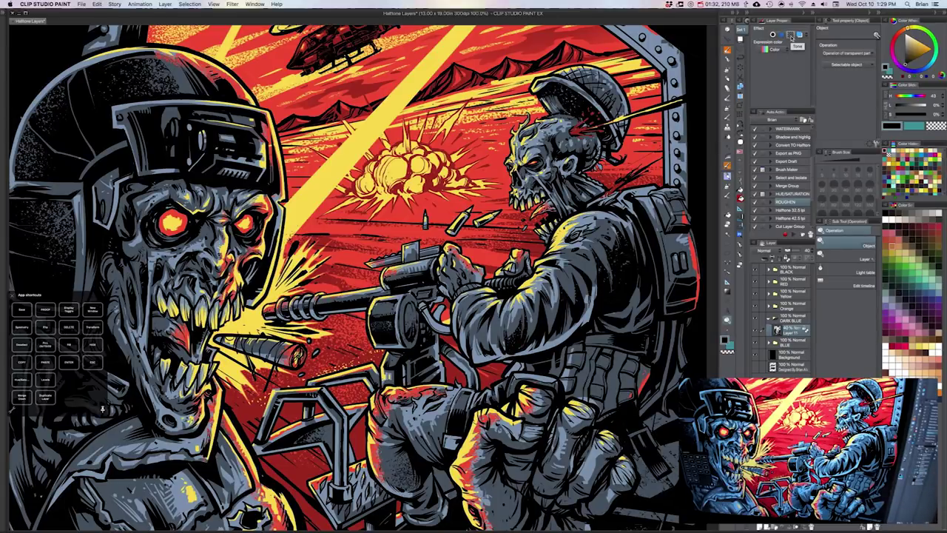
pyautogui.click(790, 34)
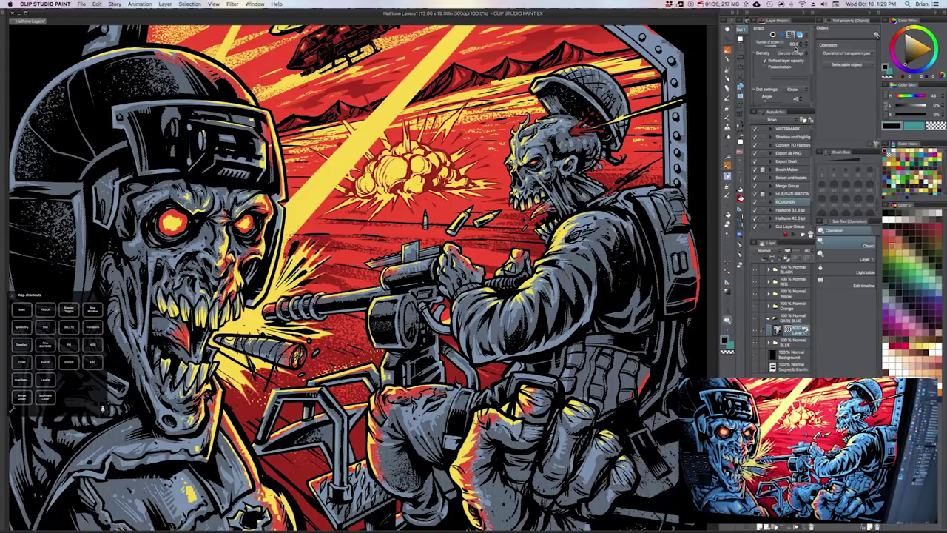
# - Set the tone dot shape of Layer 11 in the DARK BLUE folder to Line
pyautogui.scroll(1, 611, 303)
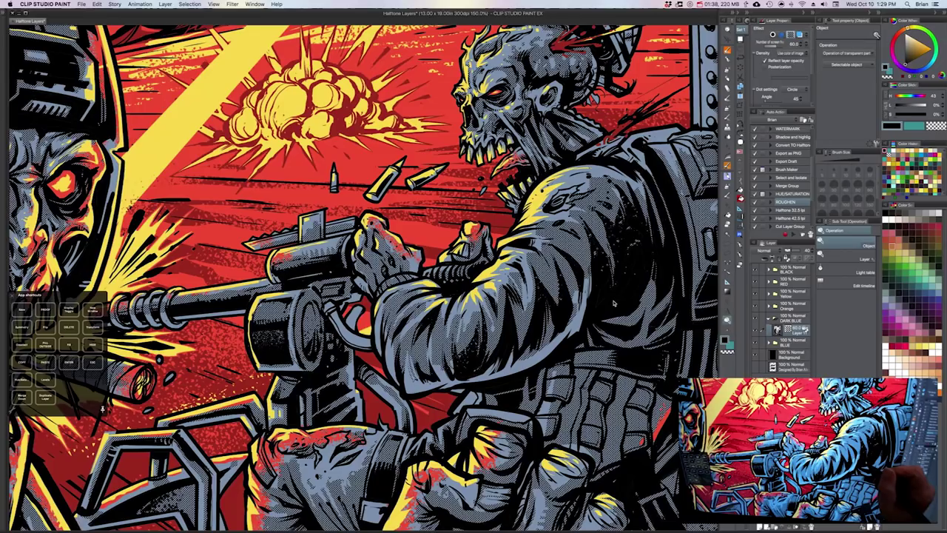
pyautogui.scroll(3, 613, 303)
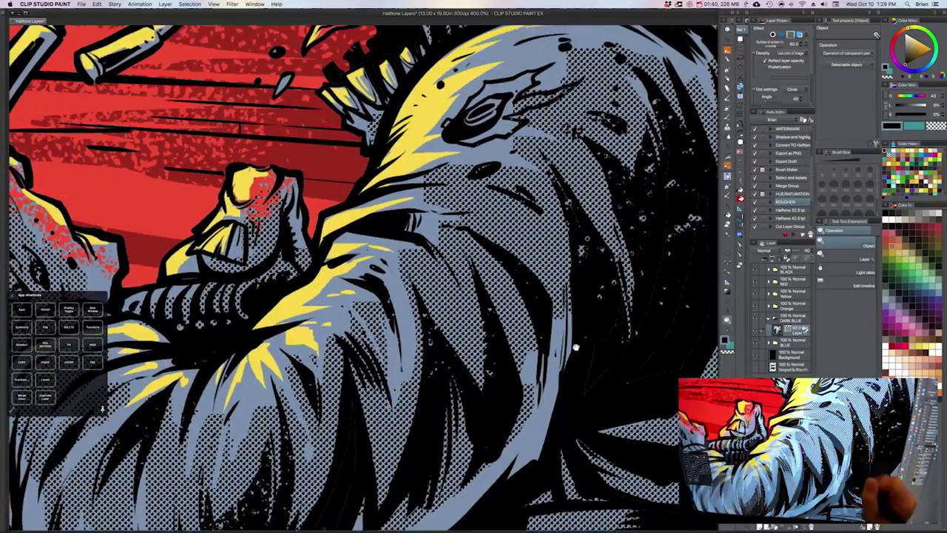
pyautogui.moveTo(575, 347); pyautogui.dragTo(583, 383)
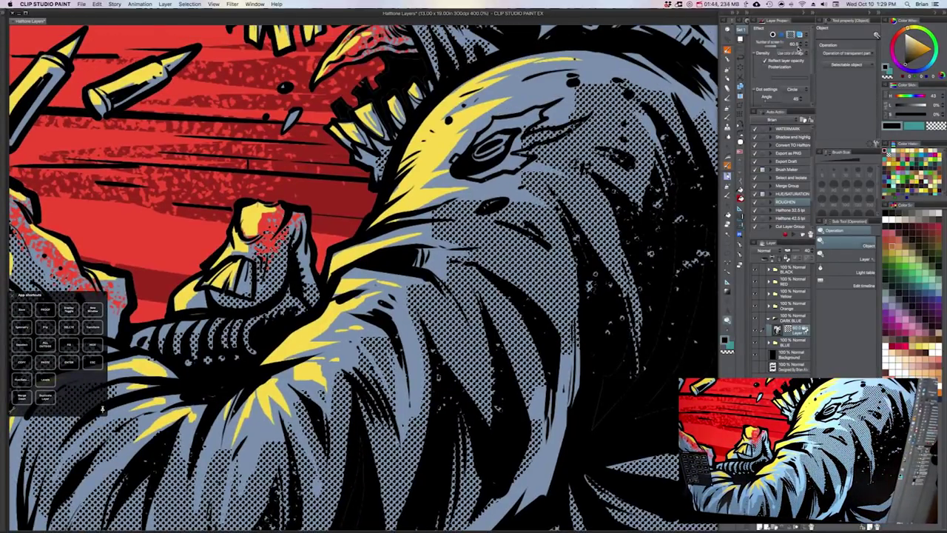
pyautogui.click(791, 90)
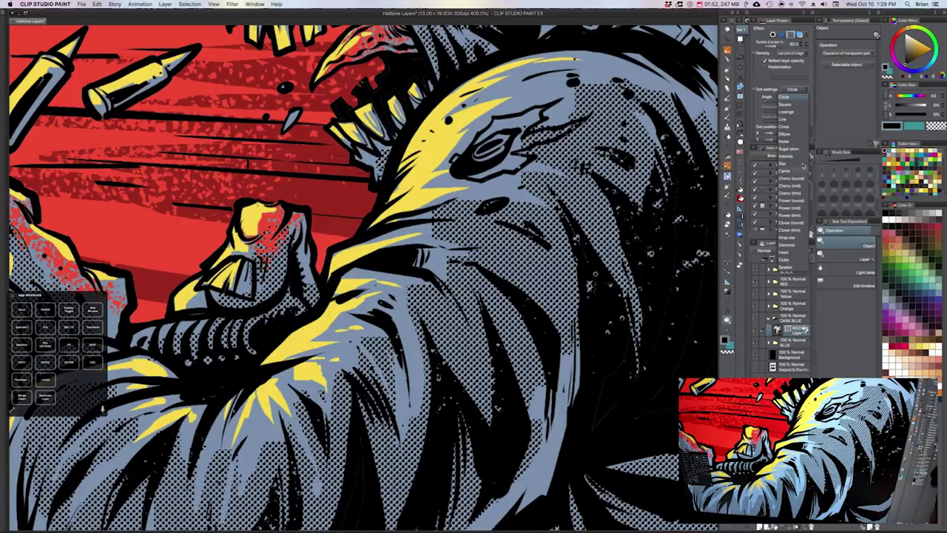
pyautogui.click(789, 119)
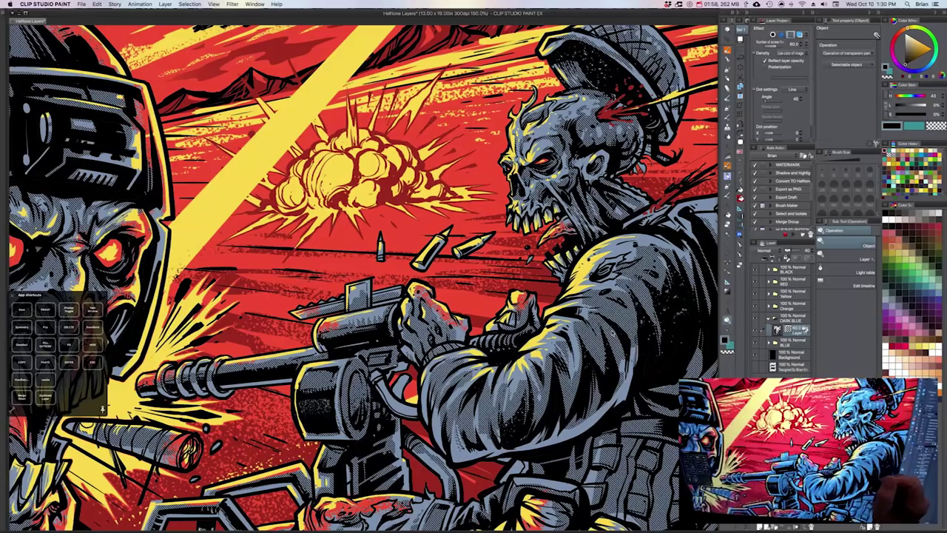
# - Change the tone dot shape of Layer 11 to Diamond
pyautogui.press('super+plus')
pyautogui.click(803, 90)
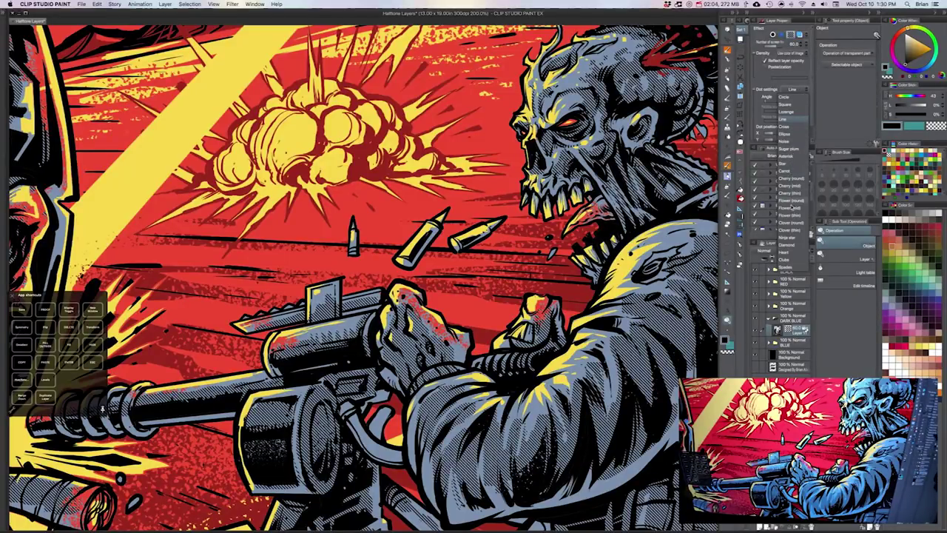
pyautogui.click(790, 244)
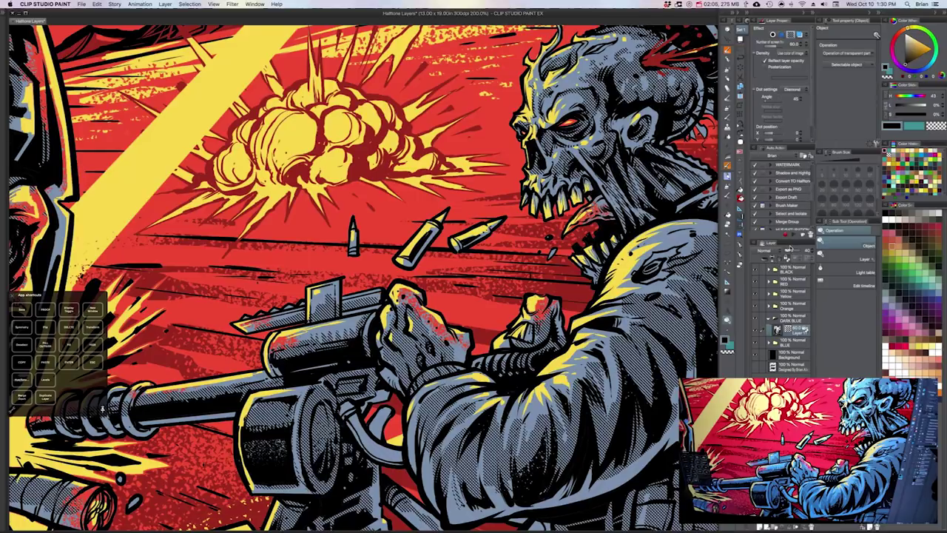
# - Examine how the diamond halftone reads on the gunner, up close and across the whole artwork
pyautogui.scroll(-2, 363, 278)
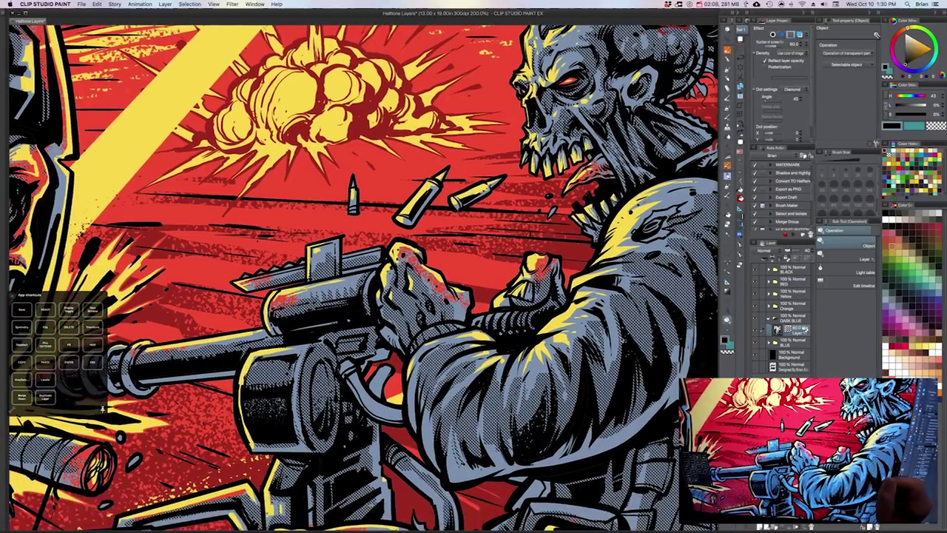
pyautogui.scroll(-1, 622, 339)
pyautogui.moveTo(622, 340); pyautogui.dragTo(585, 367)
pyautogui.scroll(-1, 611, 370)
pyautogui.scroll(2, 586, 367)
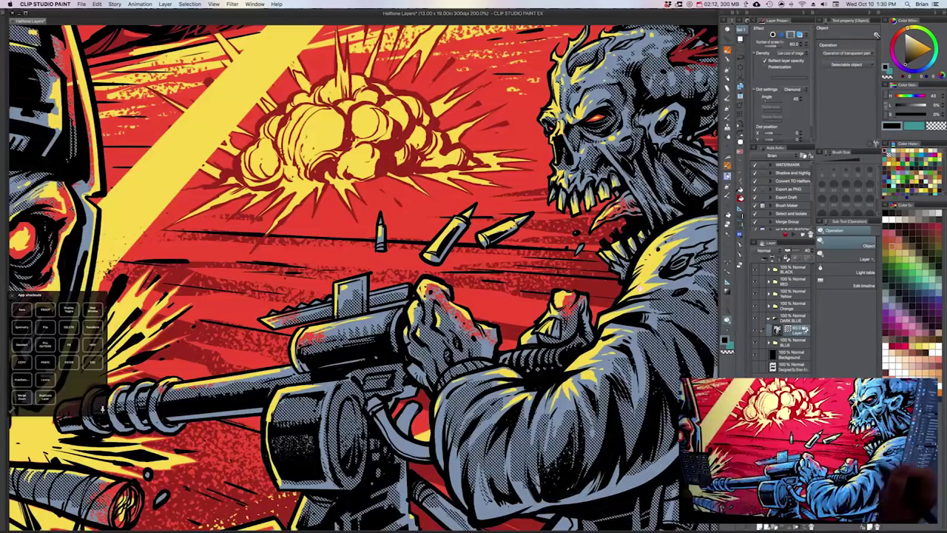
pyautogui.moveTo(639, 308); pyautogui.dragTo(595, 337)
pyautogui.scroll(-3, 569, 370)
pyautogui.scroll(-2, 594, 336)
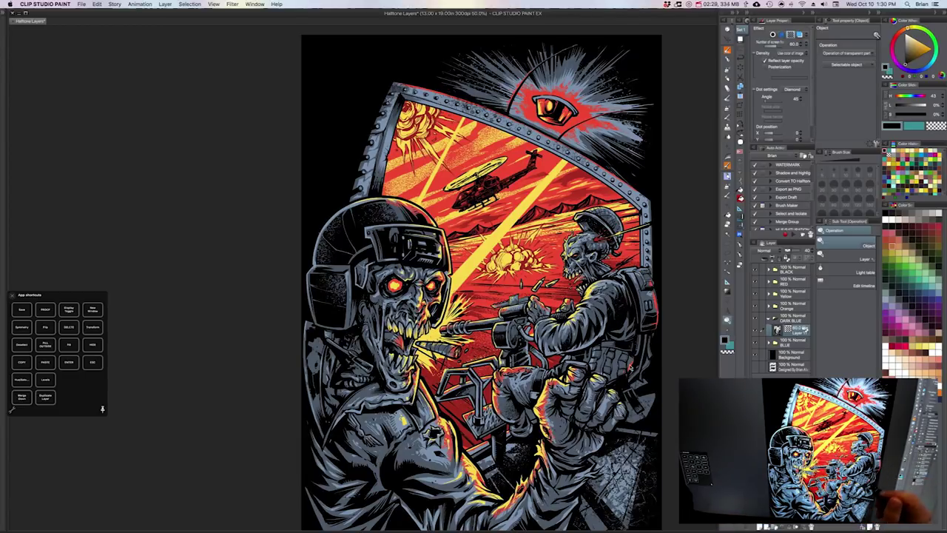
# - Set the tone frequency of Layer 11 to 55 and check the dots on the gunner and the full artwork
pyautogui.scroll(8, 640, 333)
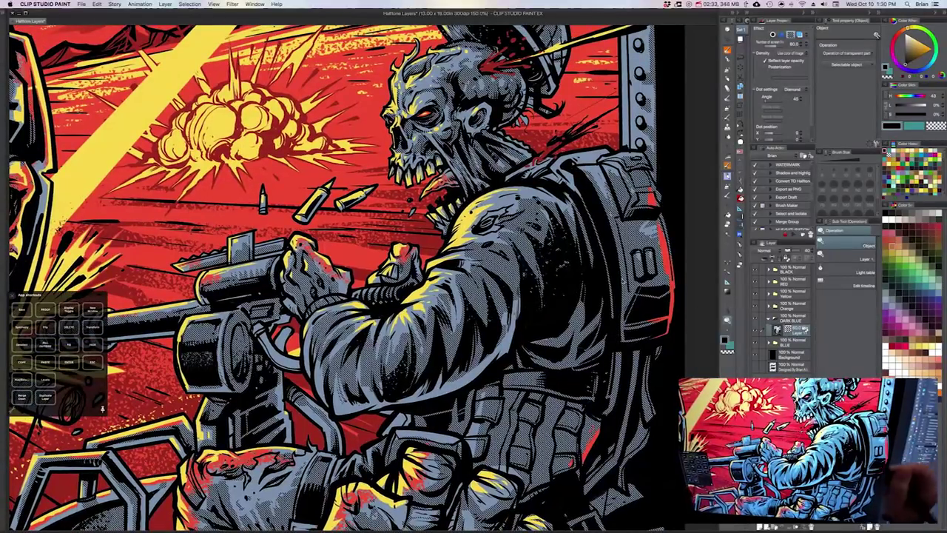
pyautogui.moveTo(612, 283); pyautogui.dragTo(609, 305)
pyautogui.click(806, 45)
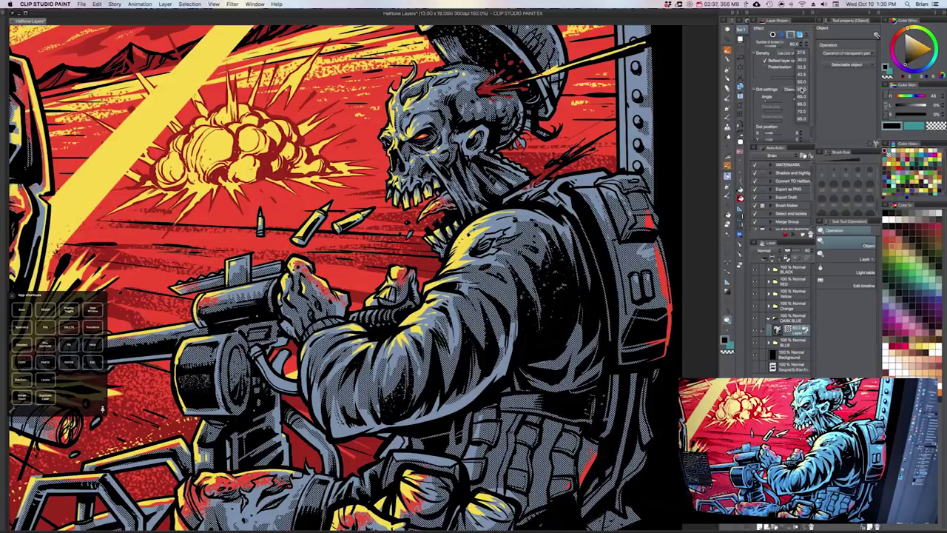
pyautogui.click(801, 88)
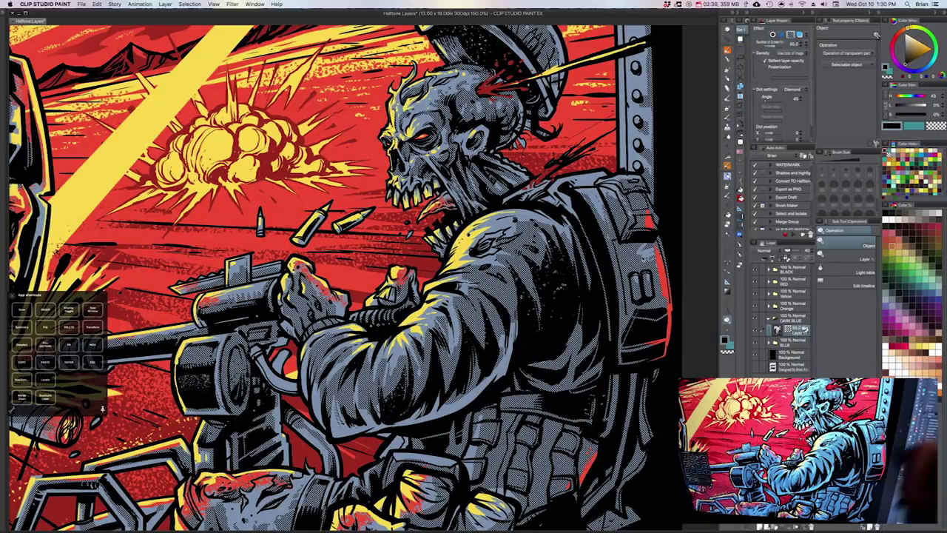
pyautogui.moveTo(590, 302); pyautogui.dragTo(661, 312)
pyautogui.scroll(-1, 542, 343)
pyautogui.scroll(-3, 584, 294)
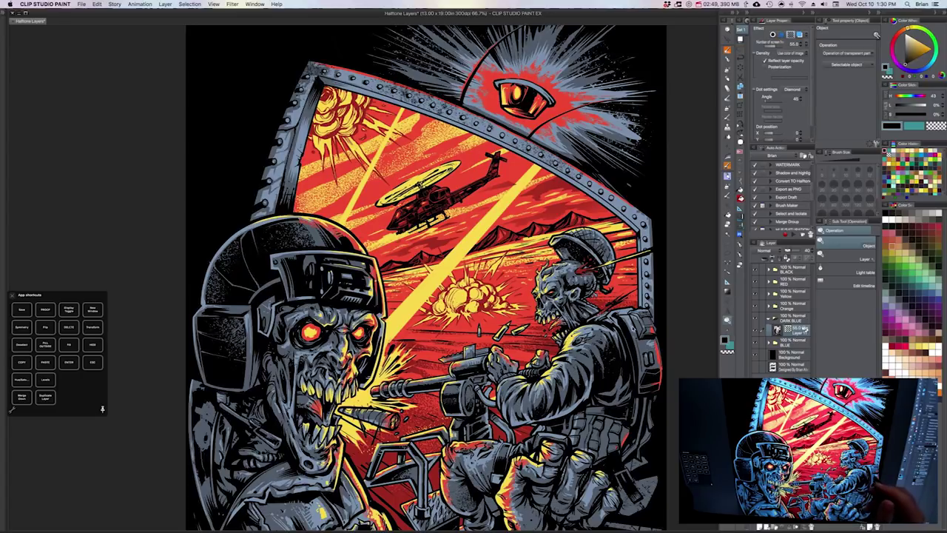
# - Erase the halftone from the rays around the warning light above the door frame using Lasso fill with transparent colour
pyautogui.scroll(5, 559, 282)
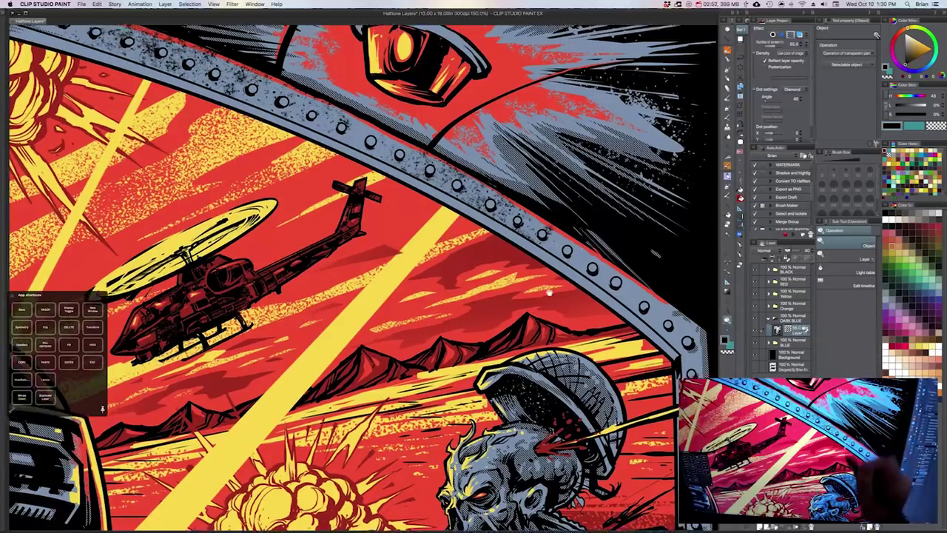
pyautogui.moveTo(548, 187); pyautogui.dragTo(548, 360)
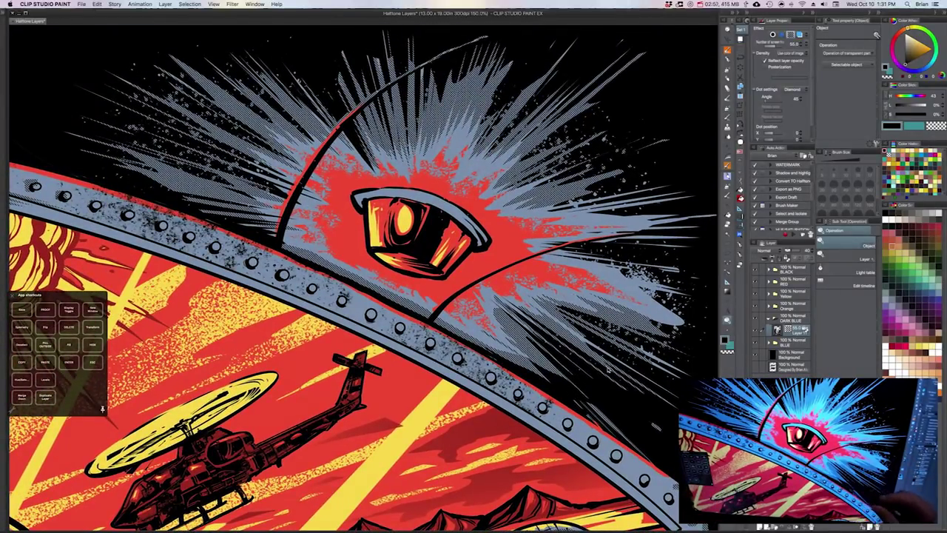
pyautogui.press('u')
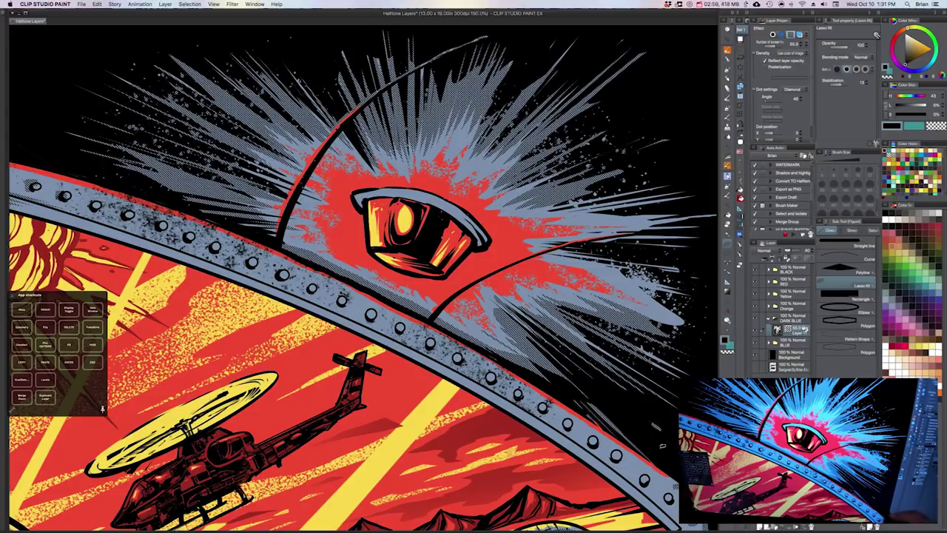
pyautogui.moveTo(530, 371)
pyautogui.mouseDown()
pyautogui.moveTo(654, 455)
pyautogui.moveTo(604, 287)
pyautogui.moveTo(591, 332)
pyautogui.mouseUp()
pyautogui.moveTo(655, 403)
pyautogui.mouseDown()
pyautogui.moveTo(664, 135)
pyautogui.moveTo(410, 62)
pyautogui.moveTo(89, 102)
pyautogui.moveTo(51, 200)
pyautogui.moveTo(510, 433)
pyautogui.moveTo(614, 436)
pyautogui.mouseUp()
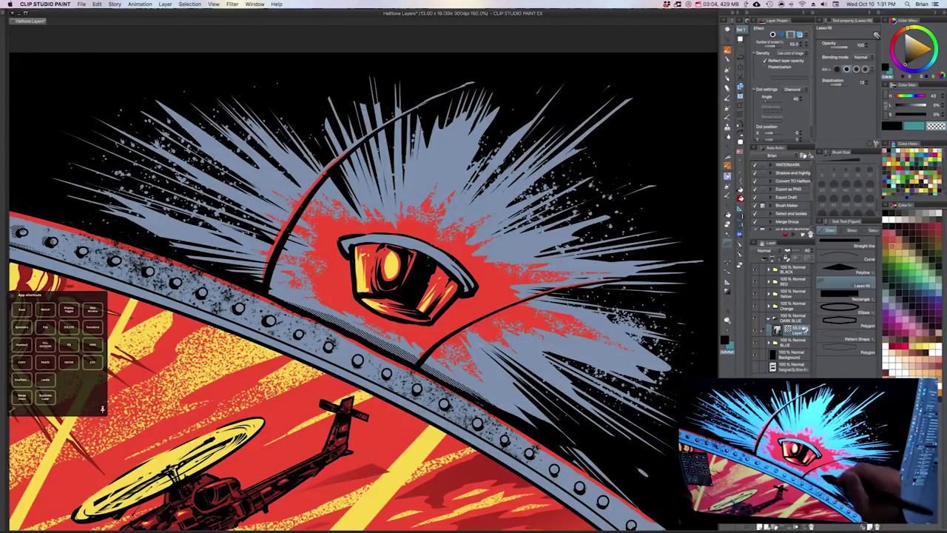
pyautogui.moveTo(483, 383)
pyautogui.mouseDown()
pyautogui.moveTo(377, 311)
pyautogui.moveTo(285, 278)
pyautogui.mouseUp()
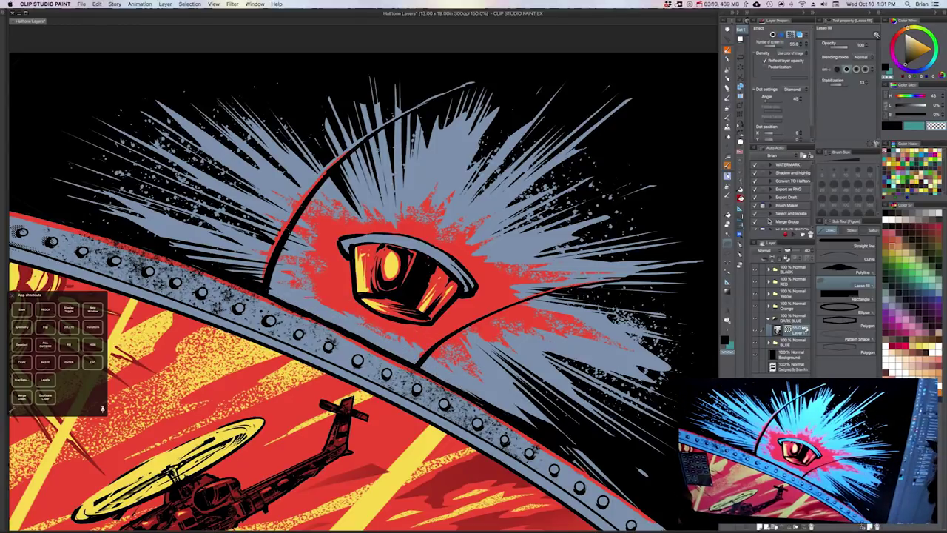
# - Draw a lasso selection around the warning light's rays, following the upper edge of the riveted frame
pyautogui.press('m')
pyautogui.press('super+minus')
pyautogui.moveTo(697, 190); pyautogui.dragTo(708, 366)
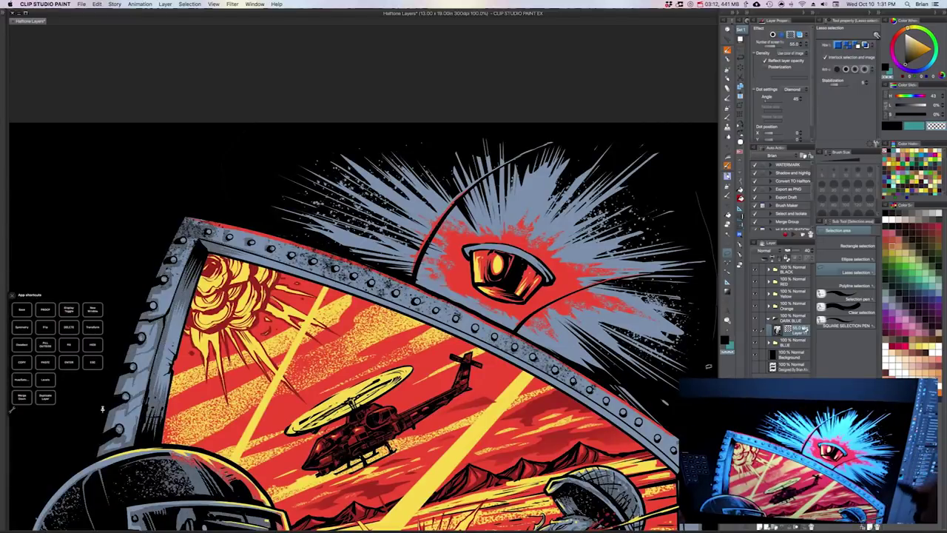
pyautogui.moveTo(565, 359)
pyautogui.mouseDown()
pyautogui.moveTo(444, 296)
pyautogui.moveTo(275, 161)
pyautogui.moveTo(697, 194)
pyautogui.mouseUp()
pyautogui.moveTo(680, 302); pyautogui.dragTo(663, 302)
# - Airbrush black halftone shading onto the lower right rays with the SOFT - Airbrush (Flyland) at size 600
pyautogui.press('b')
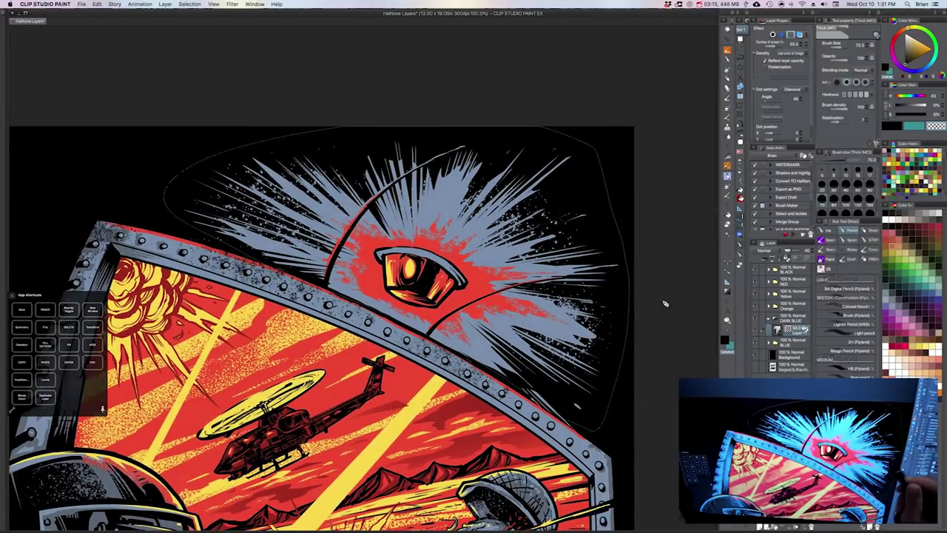
pyautogui.press('super+plus')
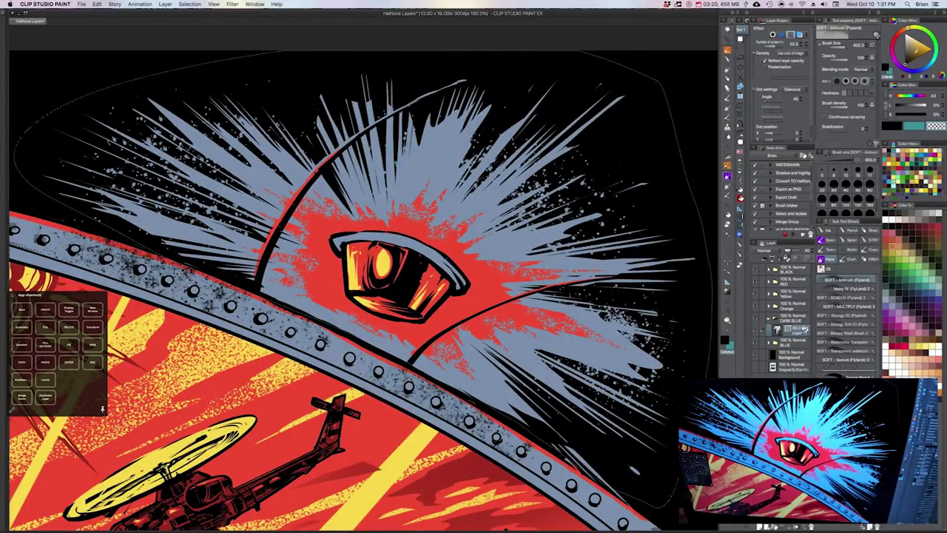
pyautogui.press(']')
pyautogui.press(']')
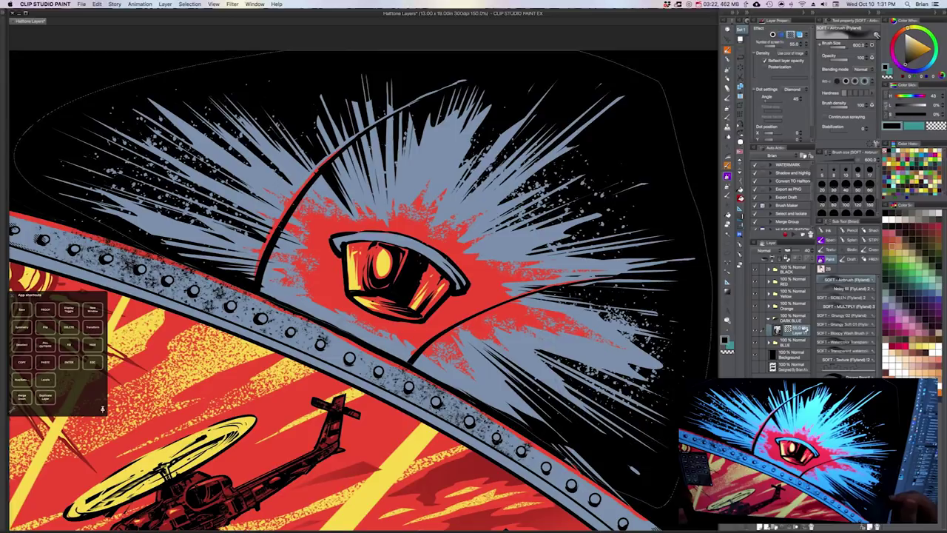
pyautogui.moveTo(654, 371); pyautogui.dragTo(597, 314)
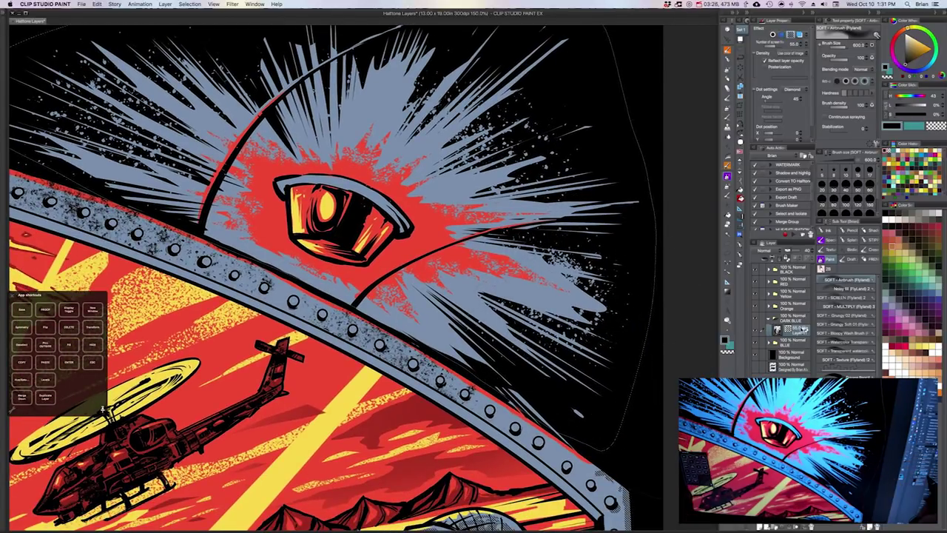
pyautogui.moveTo(627, 261)
pyautogui.mouseDown()
pyautogui.moveTo(617, 287)
pyautogui.moveTo(552, 343)
pyautogui.moveTo(480, 340)
pyautogui.moveTo(557, 400)
pyautogui.mouseUp()
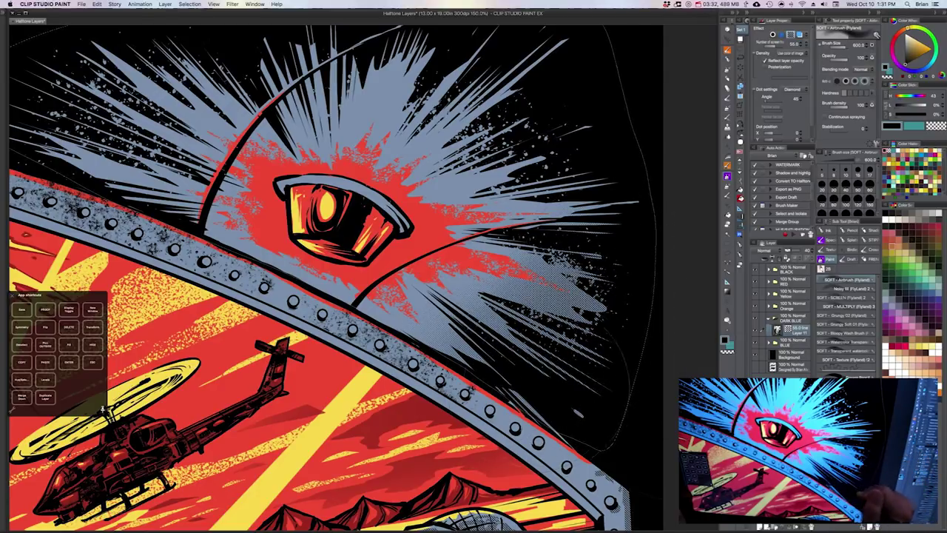
pyautogui.moveTo(584, 344); pyautogui.dragTo(575, 423)
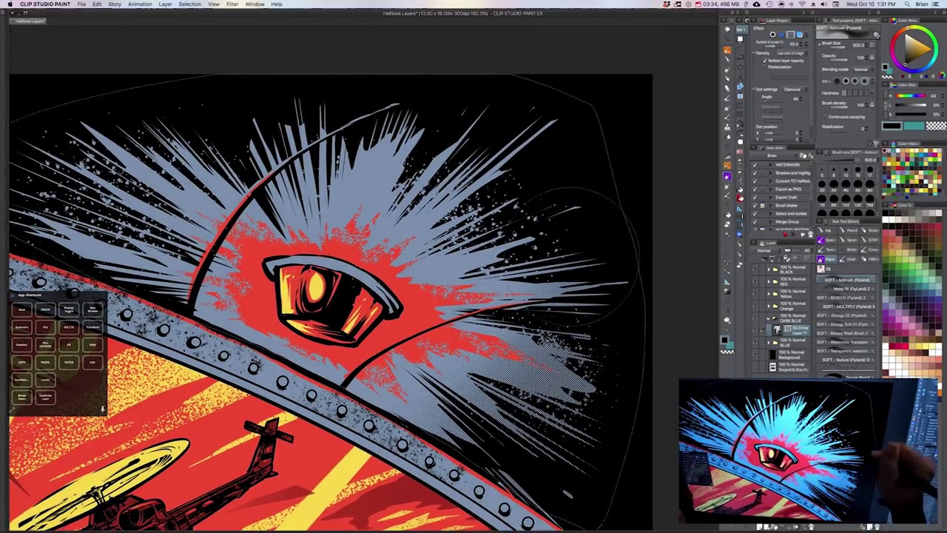
# - Airbrush black halftone shading along the outer tips of the upper right, top and left rays of the warning light
pyautogui.moveTo(544, 211); pyautogui.dragTo(477, 144)
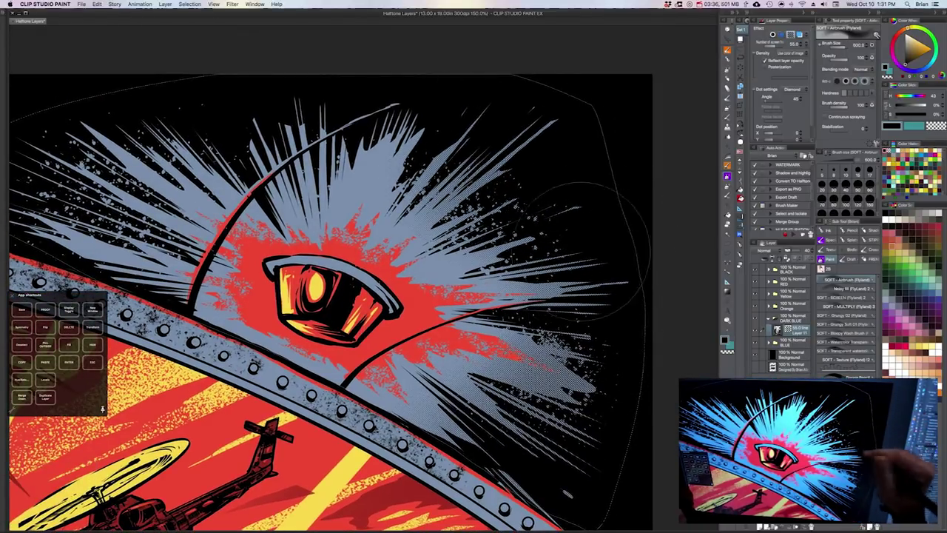
pyautogui.moveTo(543, 283); pyautogui.dragTo(646, 305)
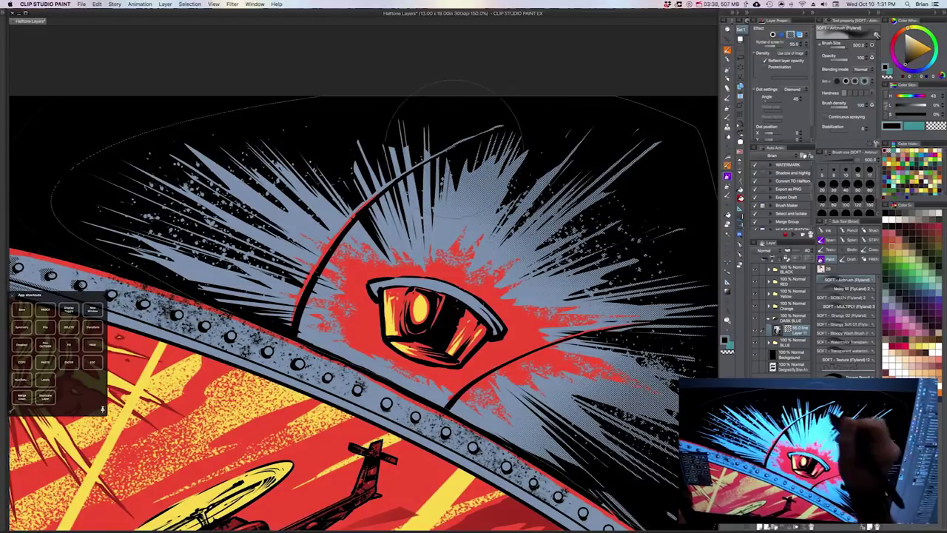
pyautogui.moveTo(425, 122); pyautogui.dragTo(370, 141)
pyautogui.moveTo(310, 141)
pyautogui.mouseDown()
pyautogui.moveTo(252, 163)
pyautogui.moveTo(198, 156)
pyautogui.mouseUp()
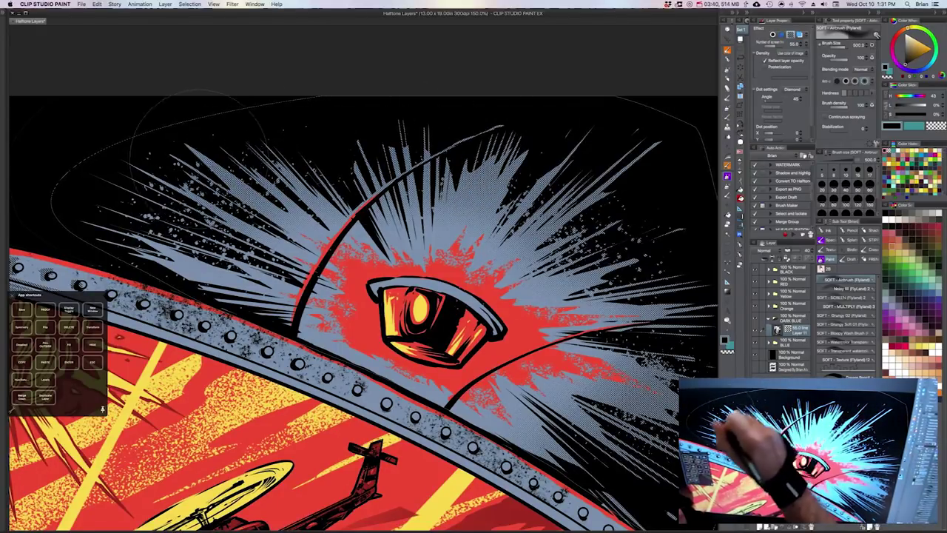
# - Set the airbrush size to 400 and examine the halftone fade around the warning light at several zoom levels
pyautogui.press('[')
pyautogui.press('[')
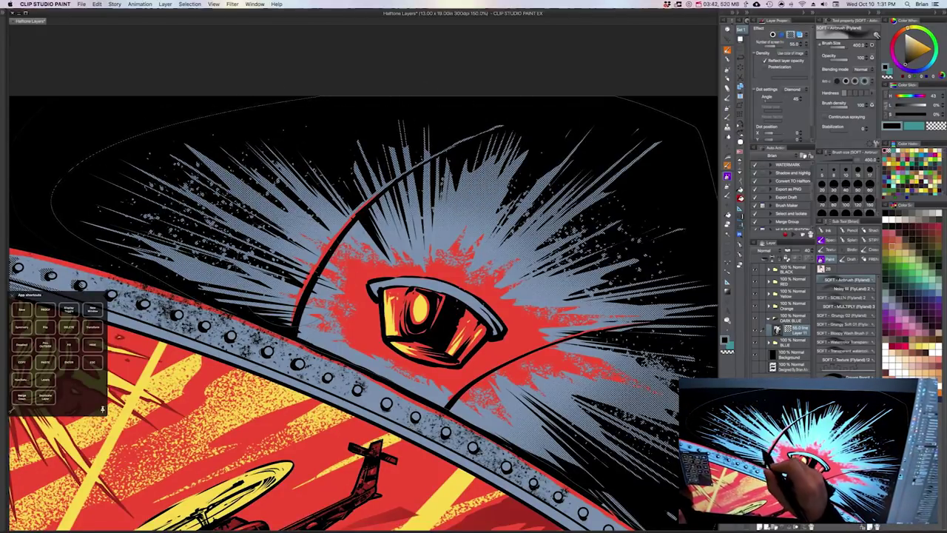
pyautogui.press('[')
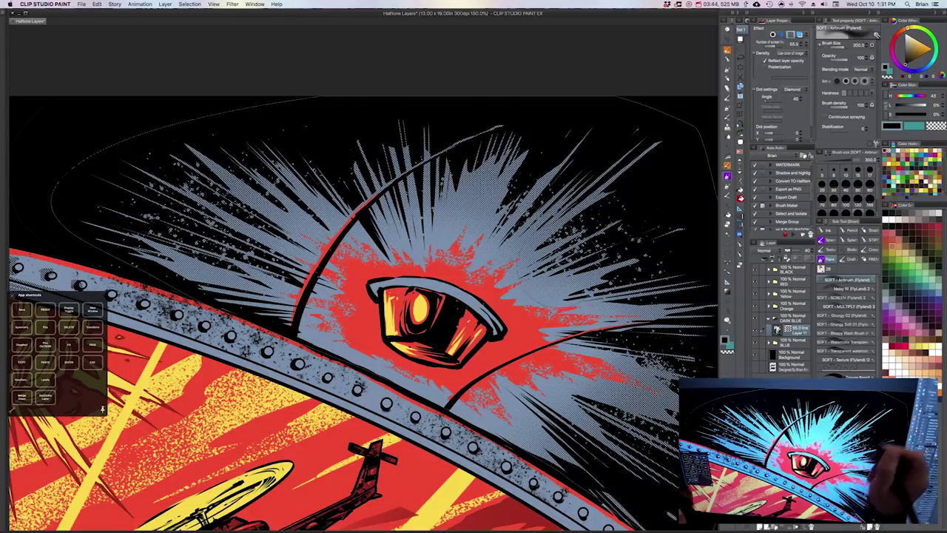
pyautogui.press(']')
pyautogui.press(']')
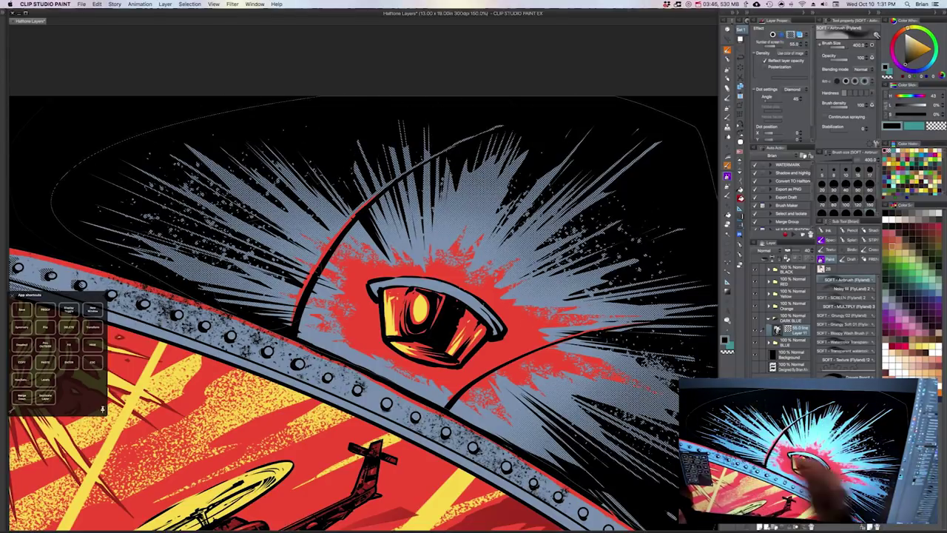
pyautogui.moveTo(636, 281); pyautogui.dragTo(571, 234)
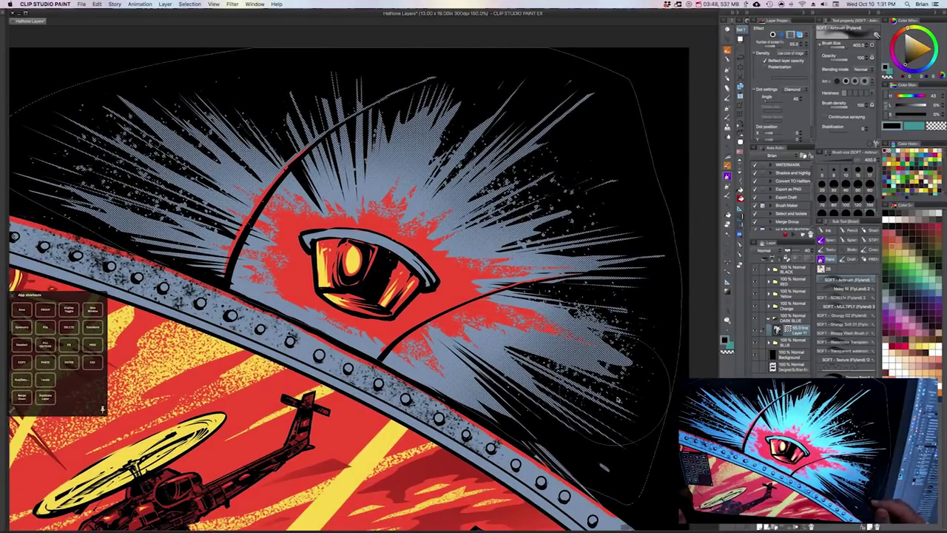
pyautogui.scroll(-6, 619, 399)
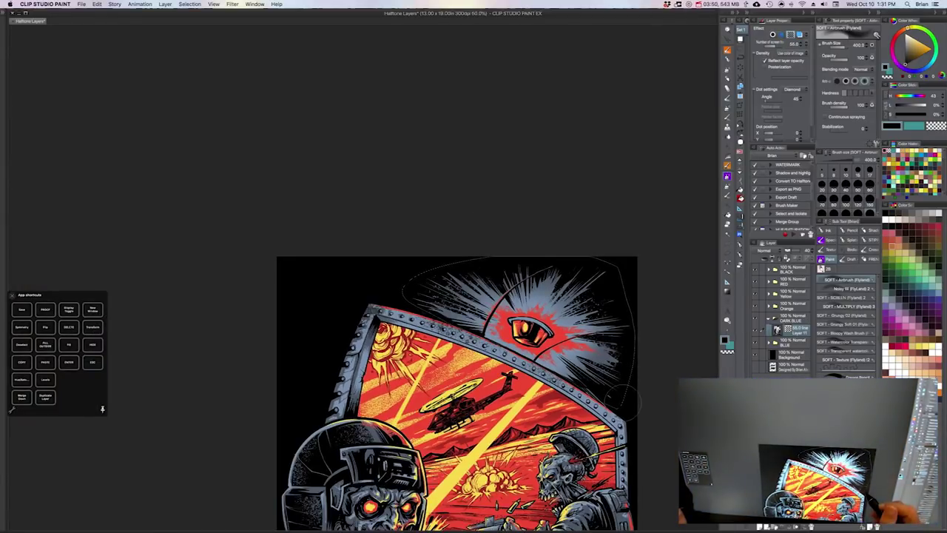
pyautogui.scroll(3, 617, 400)
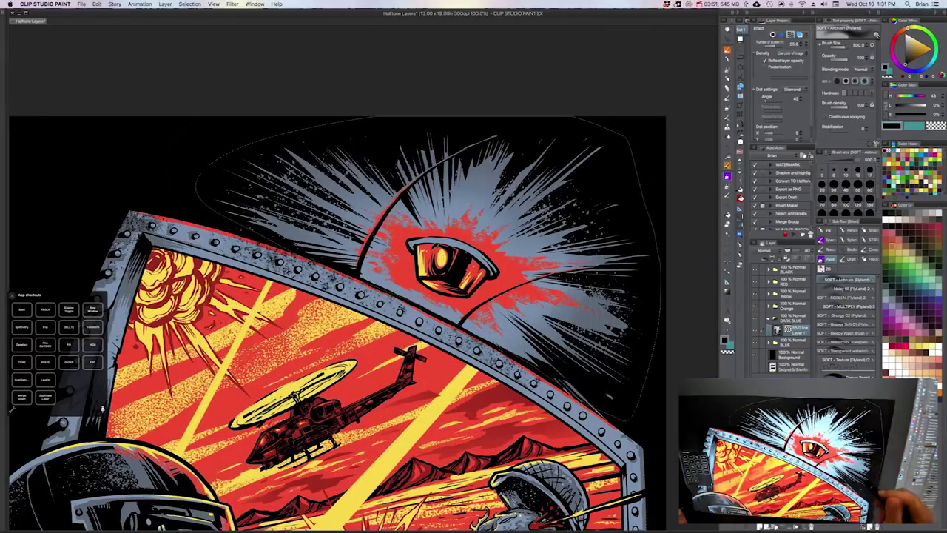
# - Set the halftone dot shape of the layer in the DARK BLUE folder to Square
pyautogui.scroll(3, 607, 389)
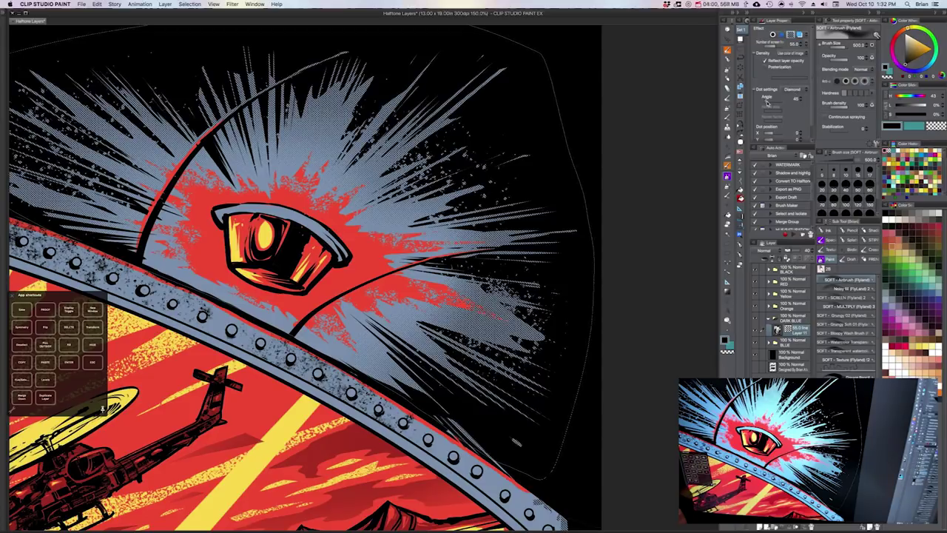
pyautogui.moveTo(812, 94); pyautogui.dragTo(808, 108)
pyautogui.scroll(2, 809, 96)
pyautogui.click(799, 90)
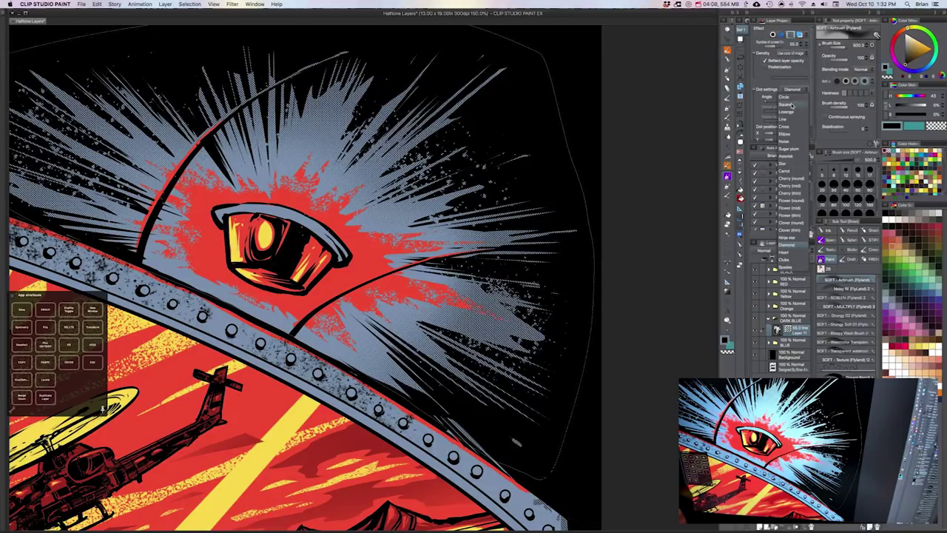
pyautogui.click(791, 105)
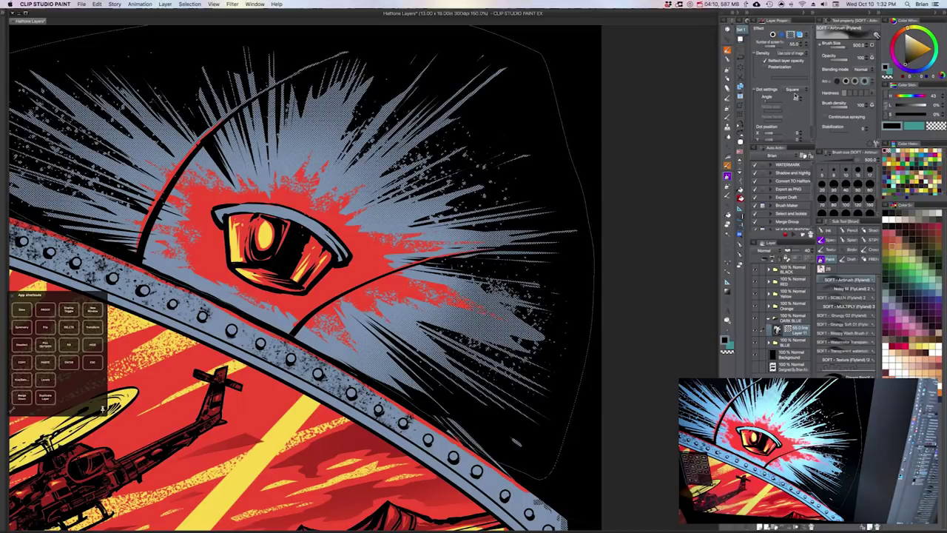
# - Clear the selection around the warning light and rasterize the halftone layer in the DARK BLUE folder
pyautogui.scroll(-3, 592, 333)
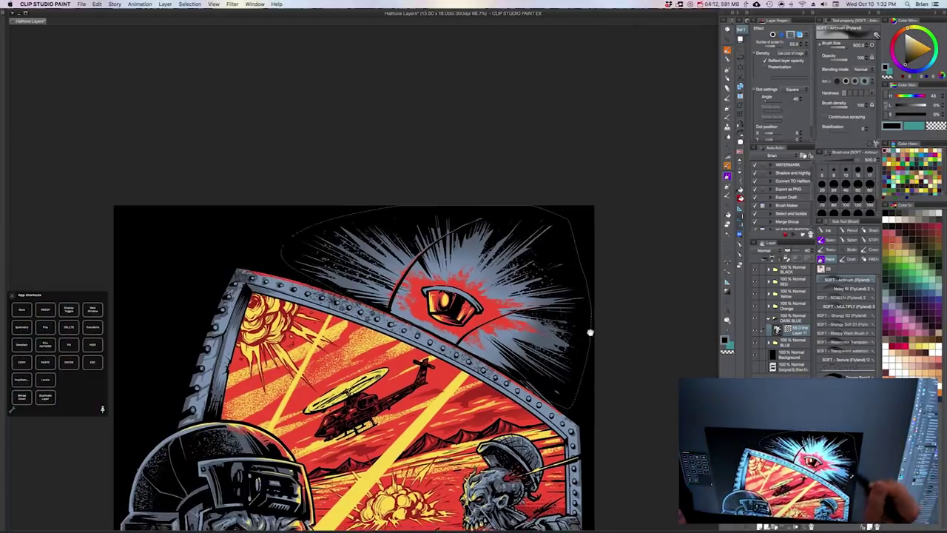
pyautogui.moveTo(589, 332); pyautogui.dragTo(642, 247)
pyautogui.scroll(-1, 603, 341)
pyautogui.moveTo(600, 371); pyautogui.dragTo(612, 321)
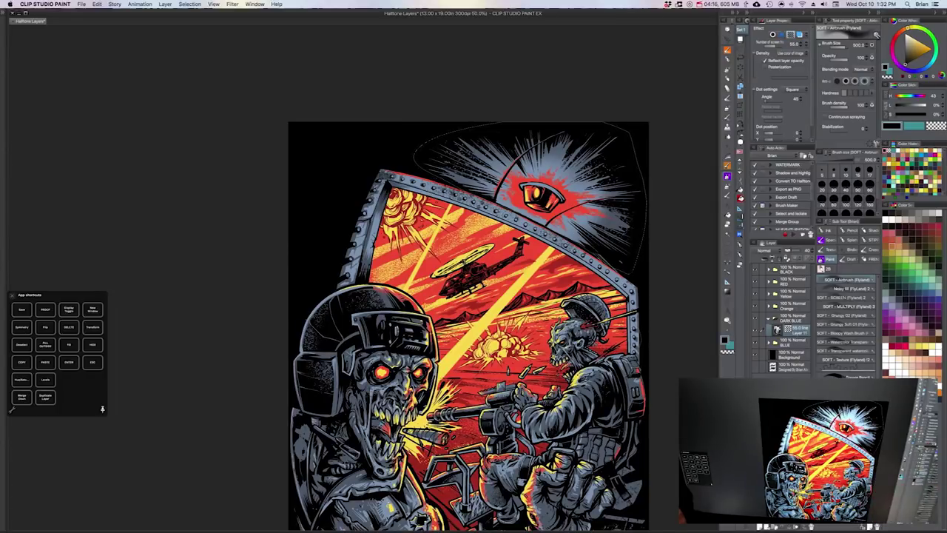
pyautogui.scroll(1, 639, 293)
pyautogui.moveTo(639, 293); pyautogui.dragTo(627, 299)
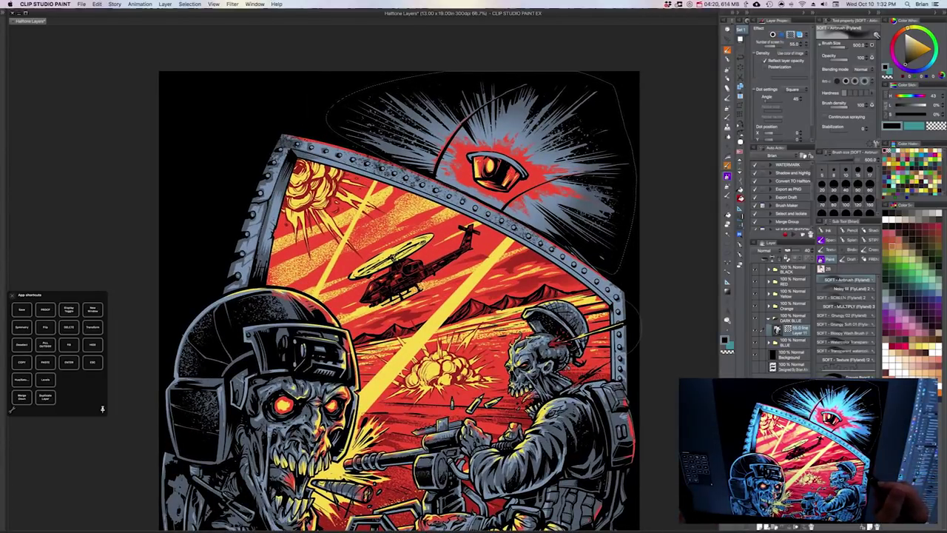
pyautogui.moveTo(615, 444); pyautogui.dragTo(617, 440)
pyautogui.hotkey('ctrl', 'd')
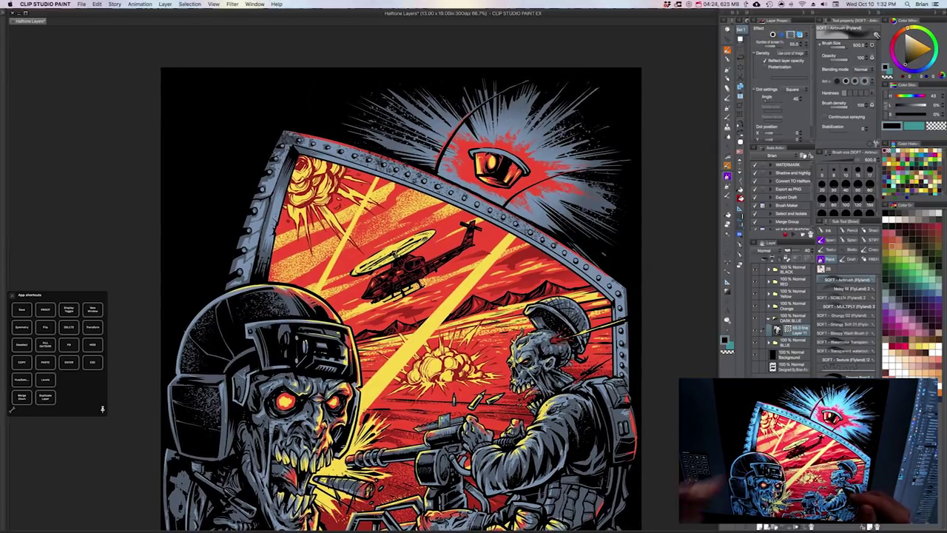
pyautogui.rightClick(798, 332)
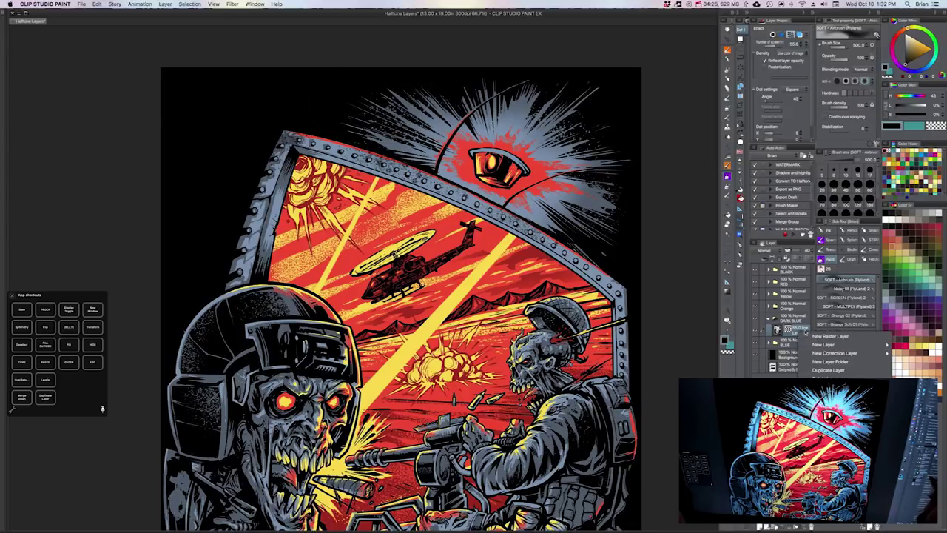
pyautogui.click(825, 438)
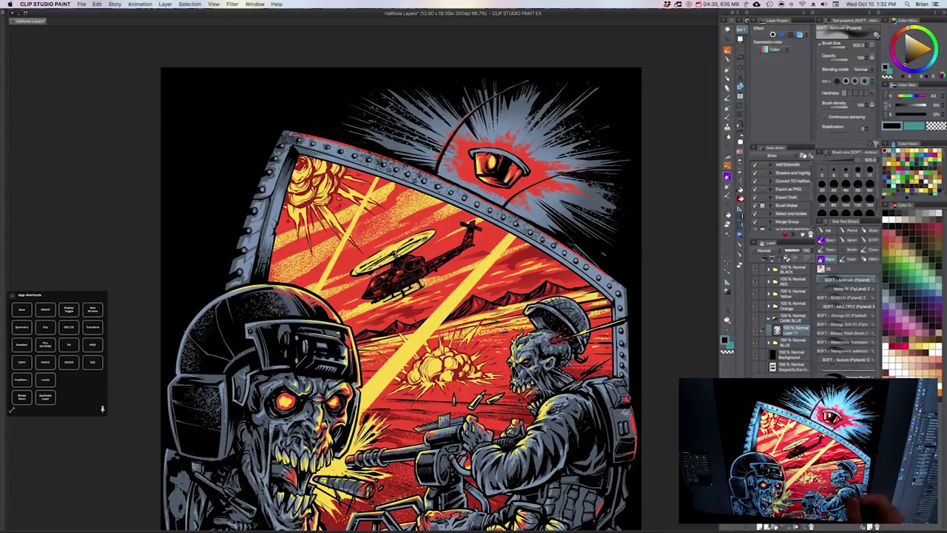
# - Try recoloring the rasterized halftone dots dark blue and inspect them up close on the helmeted zombie's head
pyautogui.scroll(1, 644, 392)
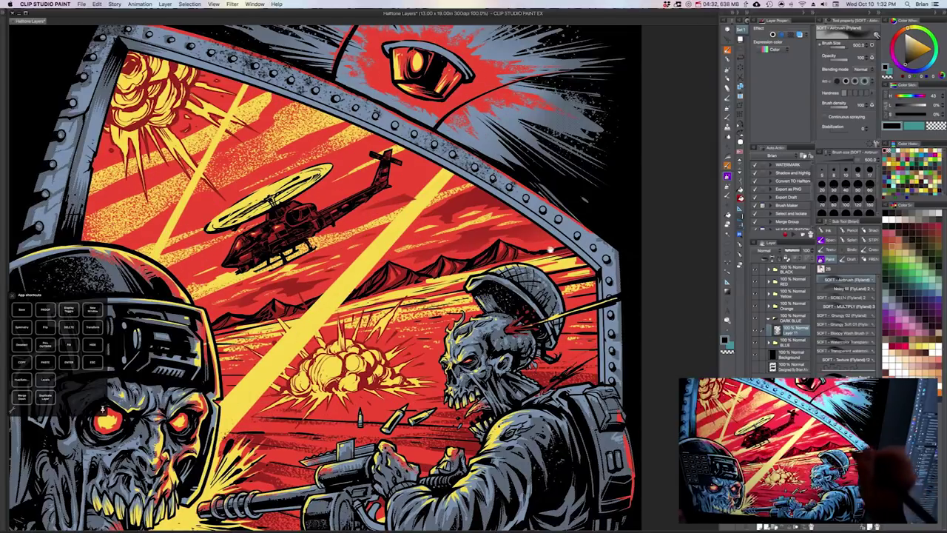
pyautogui.moveTo(536, 195); pyautogui.dragTo(520, 402)
pyautogui.scroll(1, 534, 340)
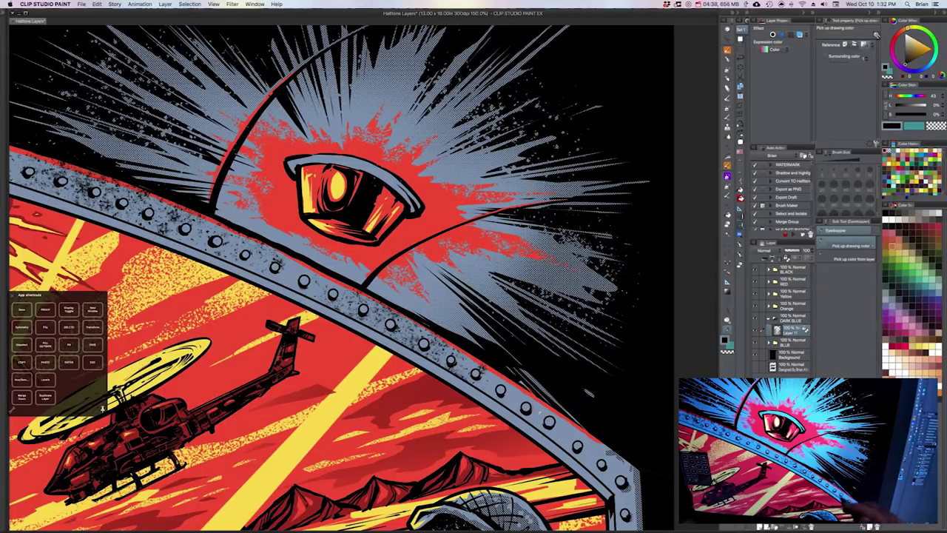
pyautogui.press('i')
pyautogui.click(560, 429)
pyautogui.moveTo(923, 71); pyautogui.dragTo(913, 71)
pyautogui.hotkey('alt', 'Delete')
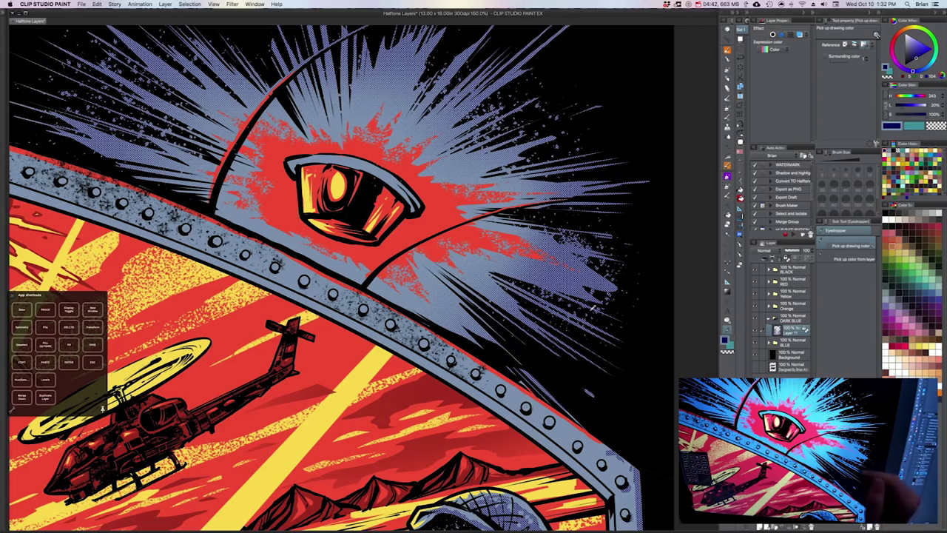
pyautogui.moveTo(587, 318); pyautogui.dragTo(571, 111)
pyautogui.press('super+plus')
pyautogui.scroll(2, 547, 414)
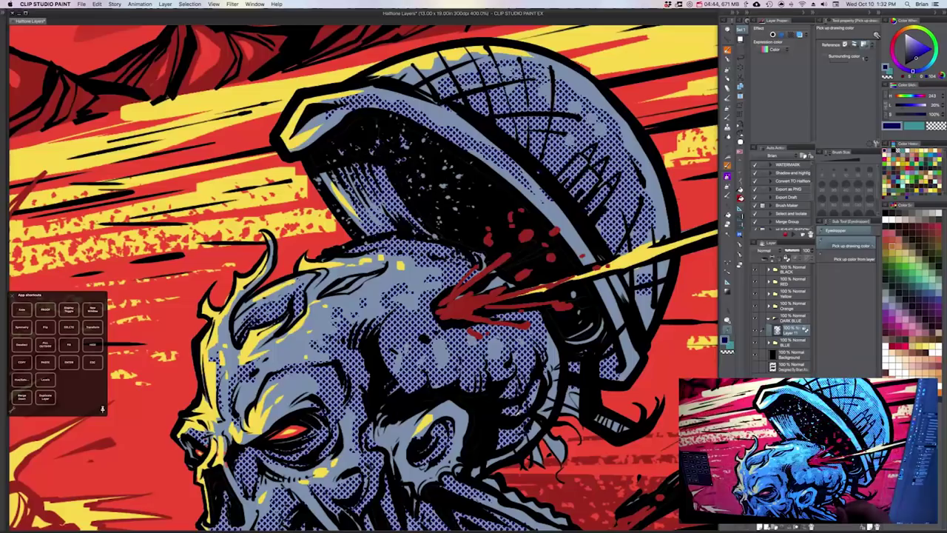
pyautogui.scroll(-4, 519, 415)
pyautogui.scroll(-2, 103, 408)
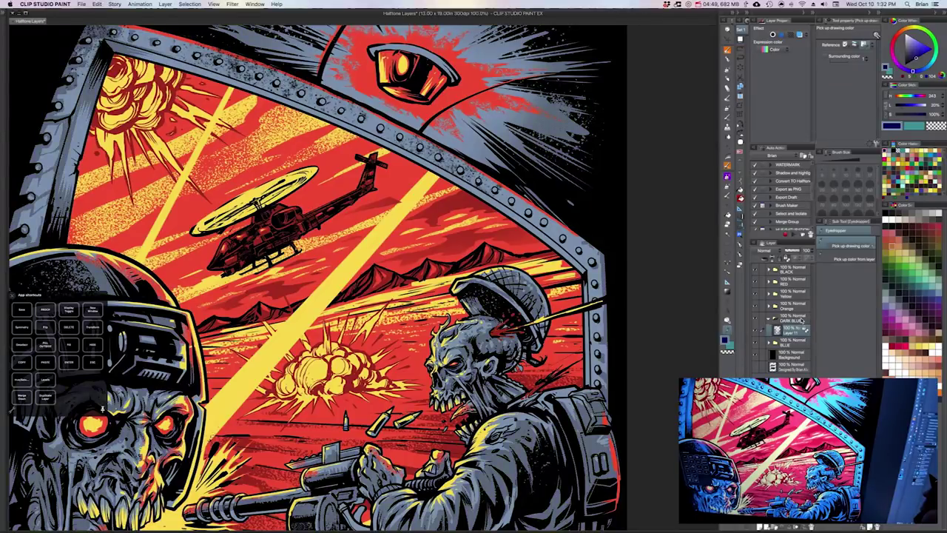
# - Enable the layer color effect on the rasterized halftone layer, trying dark blue before setting the layer color to dark magenta
pyautogui.click(799, 35)
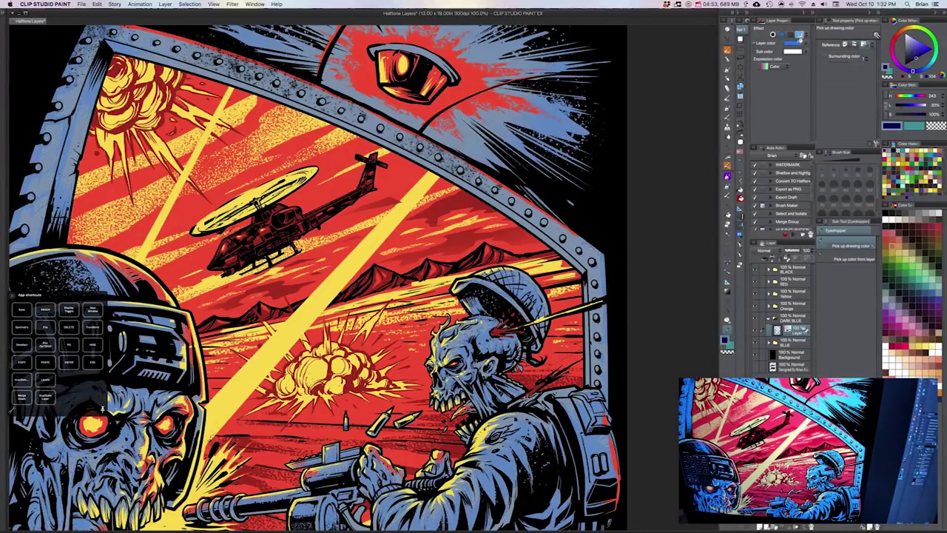
pyautogui.click(805, 44)
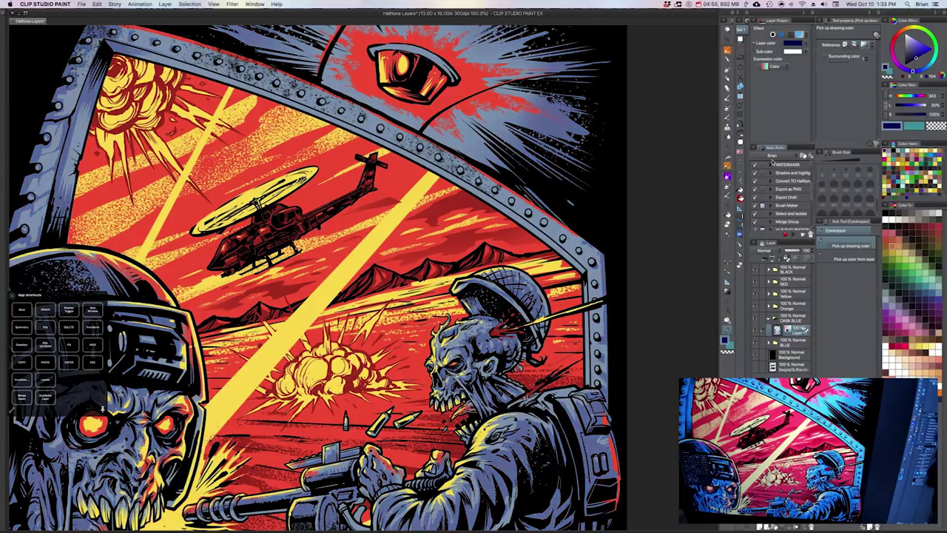
pyautogui.click(891, 54)
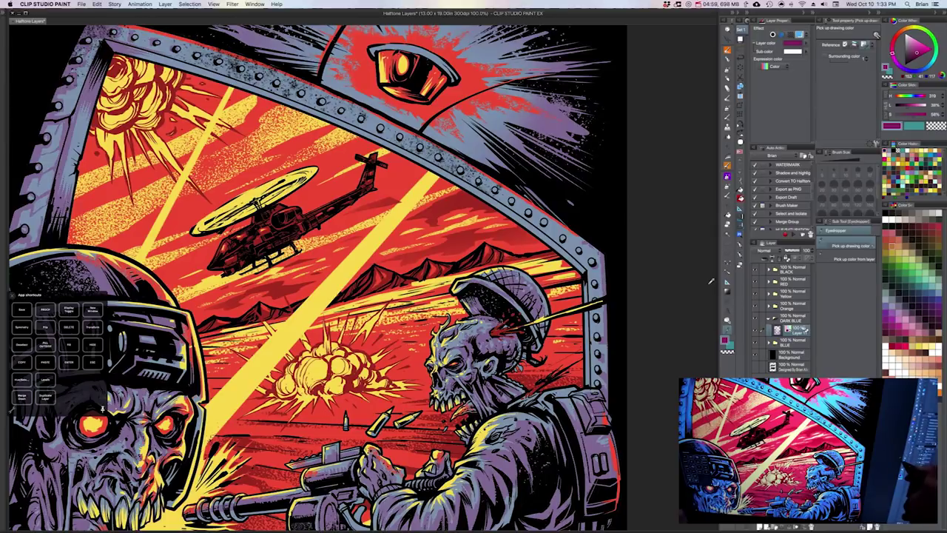
pyautogui.moveTo(590, 365); pyautogui.dragTo(625, 303)
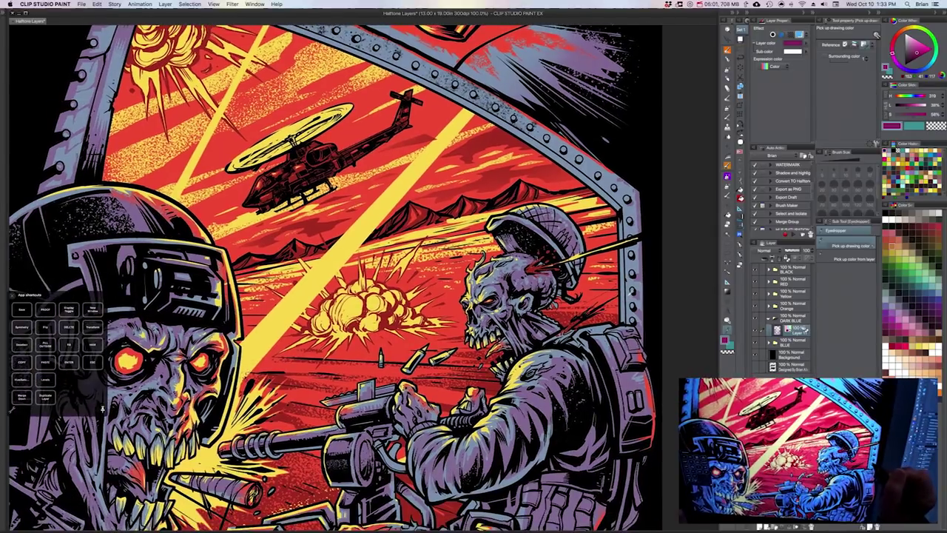
pyautogui.scroll(-1, 620, 298)
pyautogui.scroll(2, 620, 298)
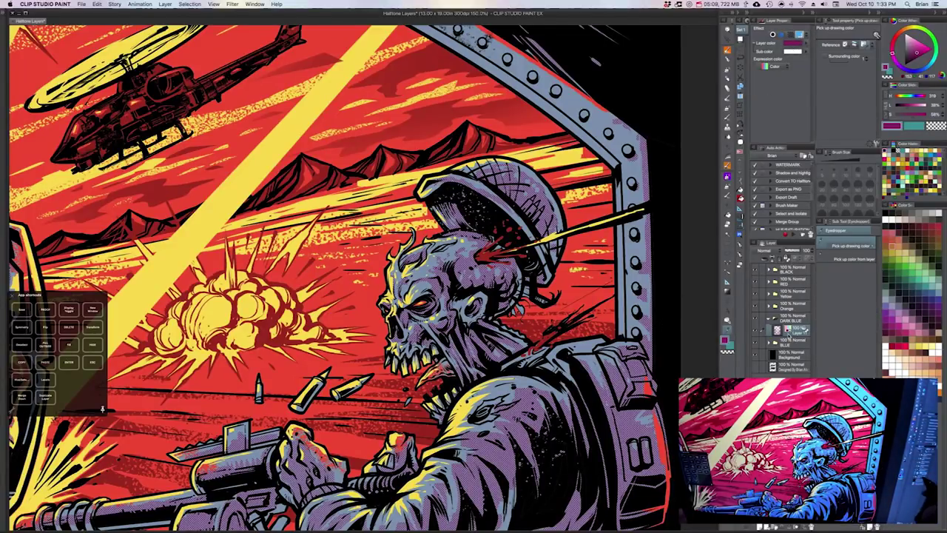
pyautogui.scroll(-1, 668, 383)
pyautogui.scroll(-1, 668, 383)
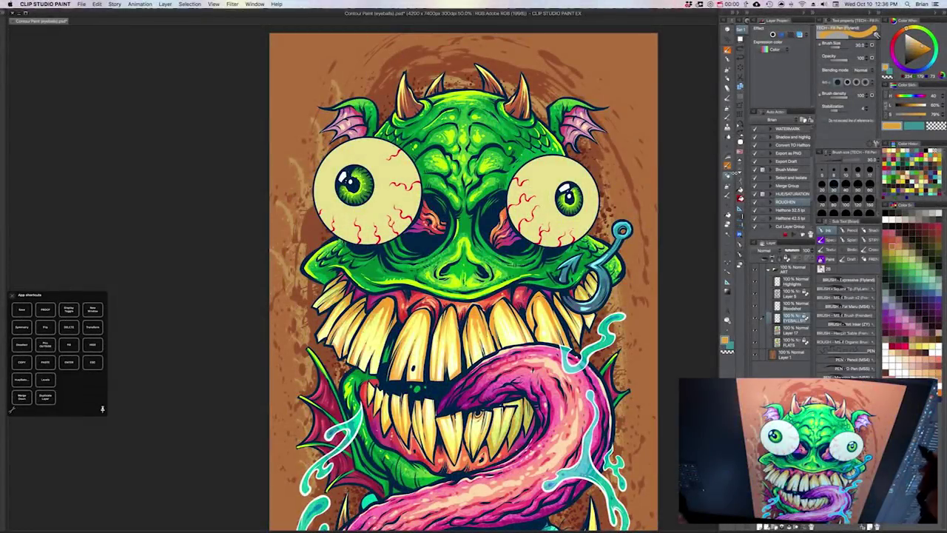
# - Look over the Contour line paint and Auto select tool settings for the monster's eyeballs in the Contour Paint (eyeballs) artwork
pyautogui.click(728, 158)
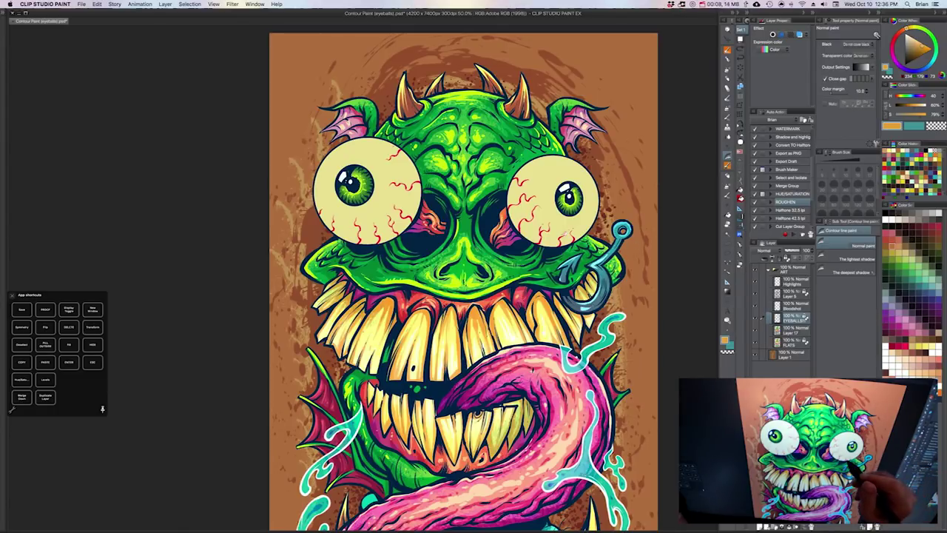
pyautogui.moveTo(551, 227)
pyautogui.mouseDown()
pyautogui.moveTo(566, 235)
pyautogui.moveTo(560, 227)
pyautogui.mouseUp()
pyautogui.keyDown('super'); pyautogui.click(570, 206); pyautogui.keyUp('super')
pyautogui.click(727, 164)
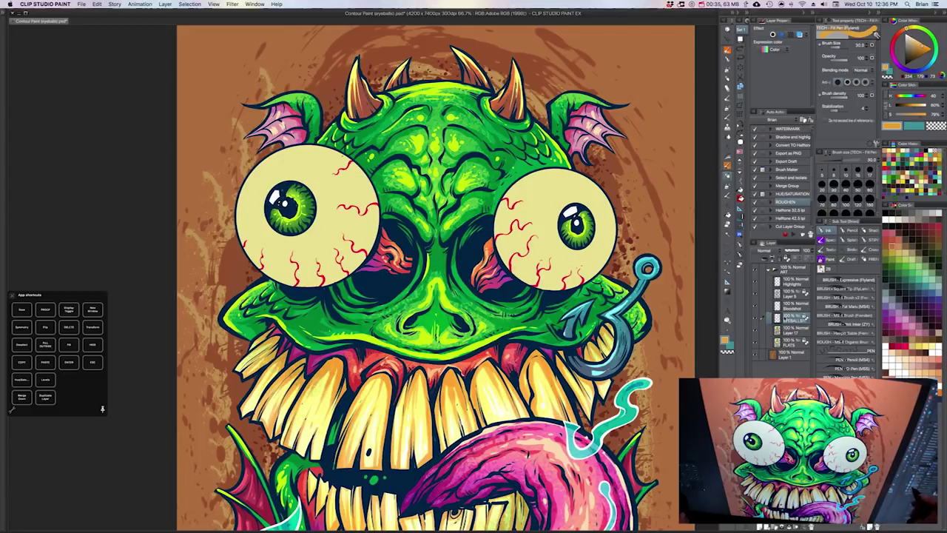
pyautogui.press('w')
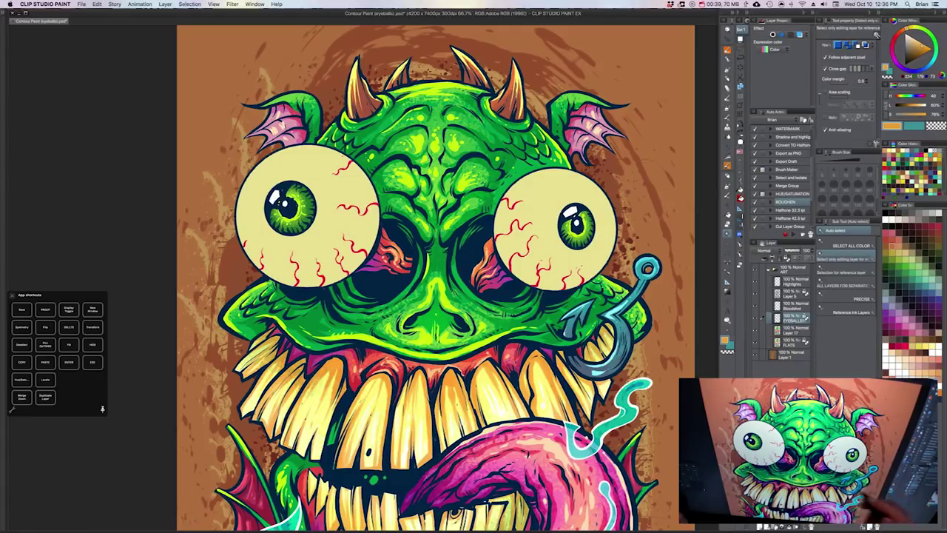
pyautogui.press('b')
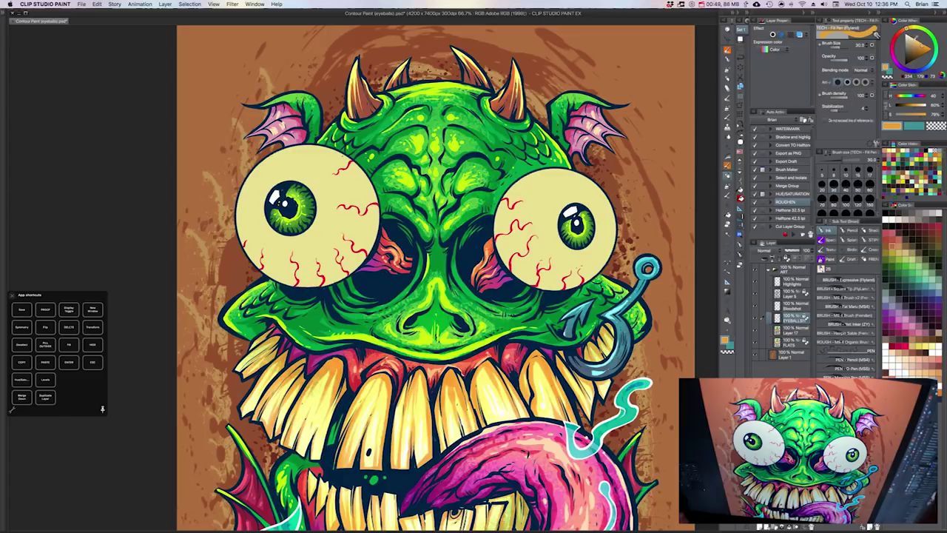
# - With the TECH - Fill Pen (Flyland), outline each iris and eyeball edge in pale cream and draw a tan ring between them
pyautogui.click(910, 35)
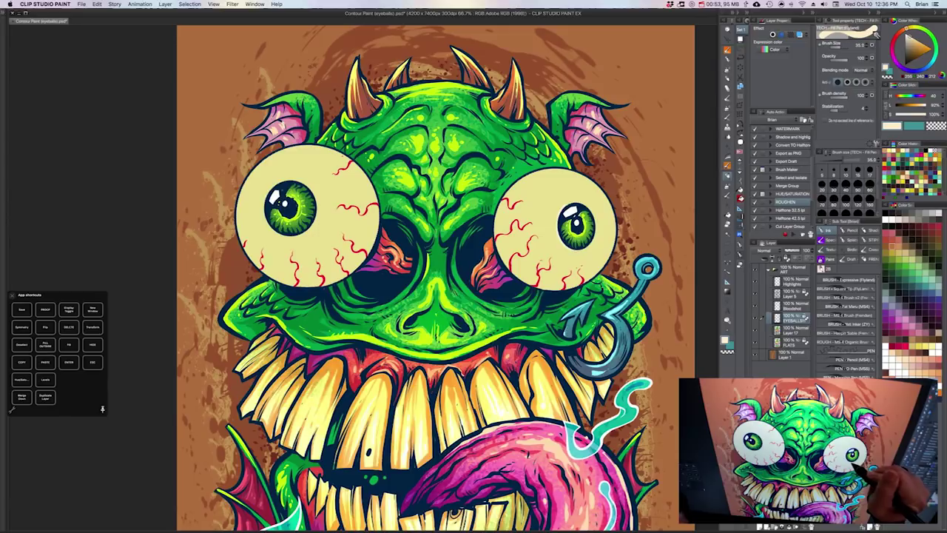
pyautogui.moveTo(564, 205); pyautogui.dragTo(575, 200)
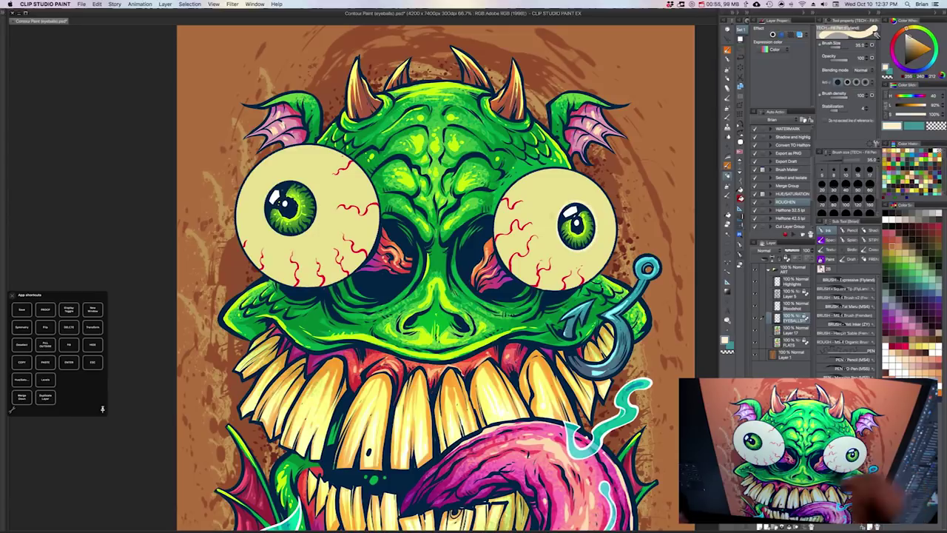
pyautogui.press('[')
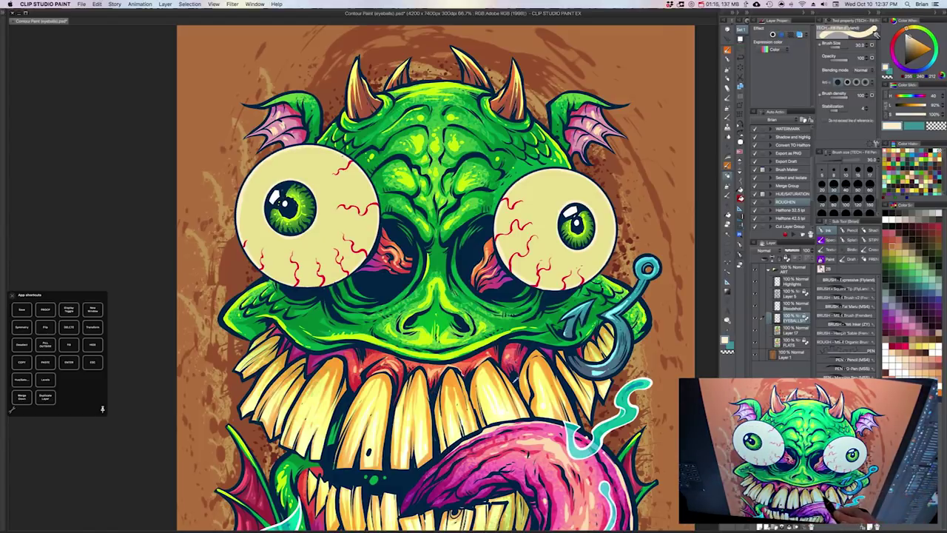
pyautogui.keyDown('alt'); pyautogui.click(484, 396); pyautogui.keyUp('alt')
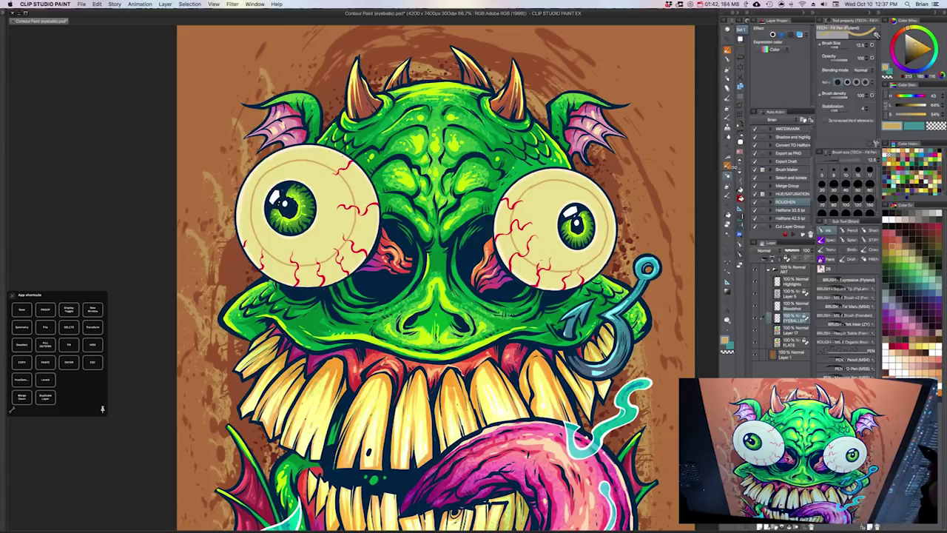
# - Fill the areas between the contour rings of both eyeballs with smooth gradients using the Normal paint Contour line paint tool
pyautogui.click(727, 156)
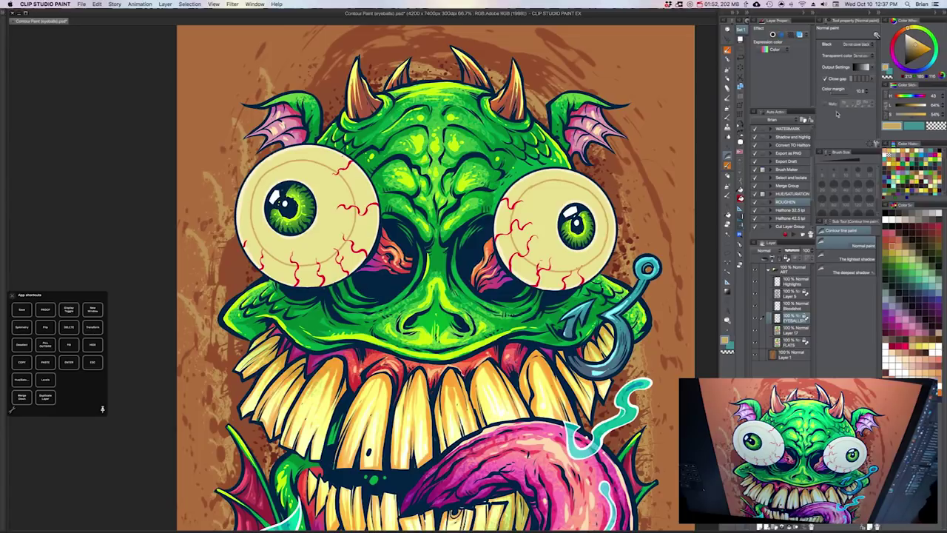
pyautogui.click(867, 67)
pyautogui.click(560, 255)
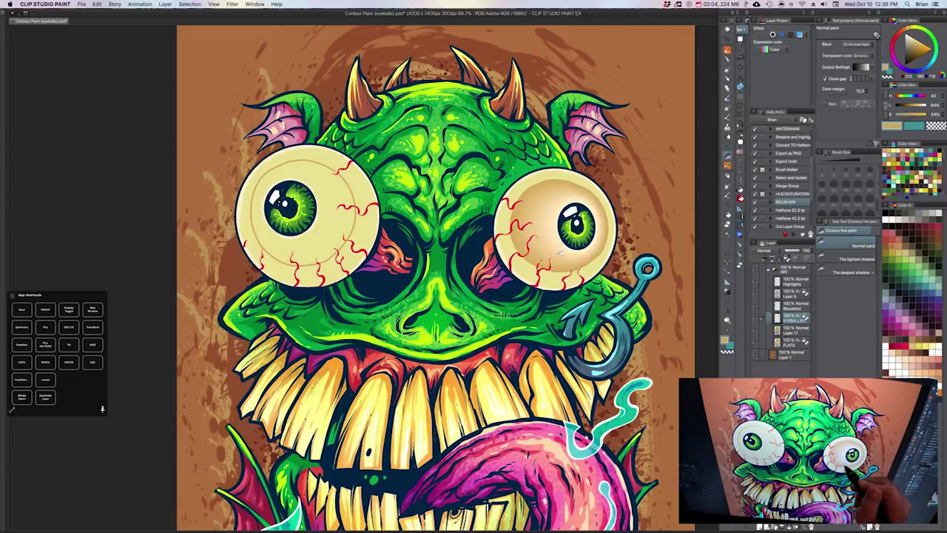
pyautogui.click(594, 191)
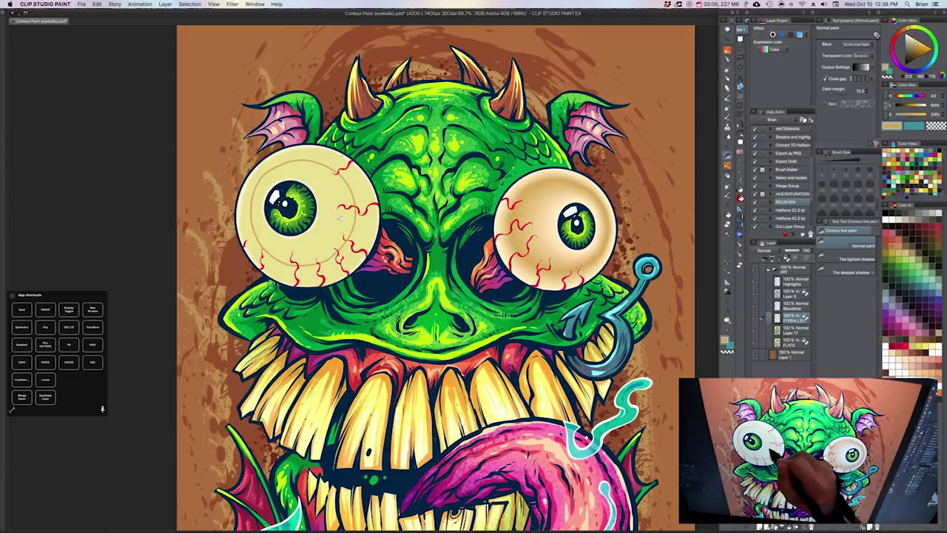
pyautogui.click(316, 249)
pyautogui.click(365, 216)
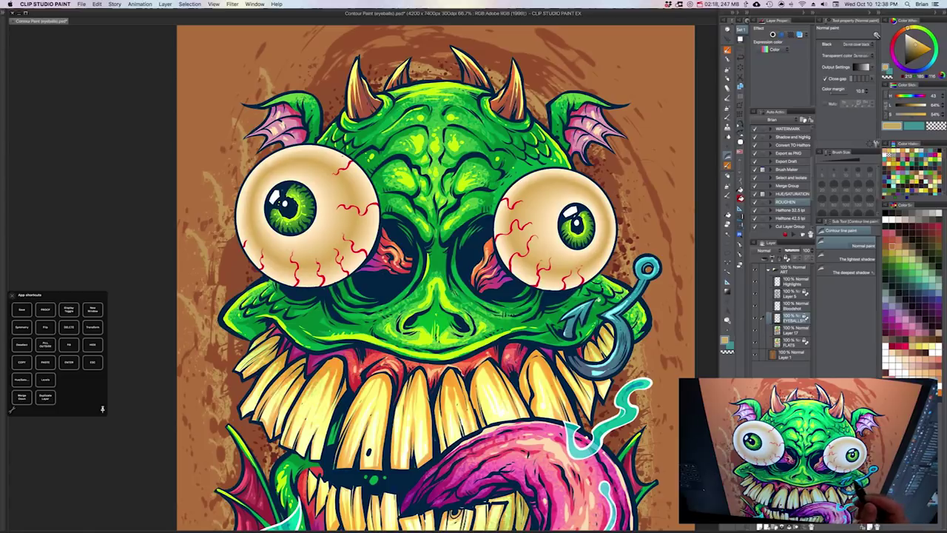
pyautogui.moveTo(588, 310)
pyautogui.mouseDown()
pyautogui.moveTo(608, 299)
pyautogui.moveTo(596, 303)
pyautogui.mouseUp()
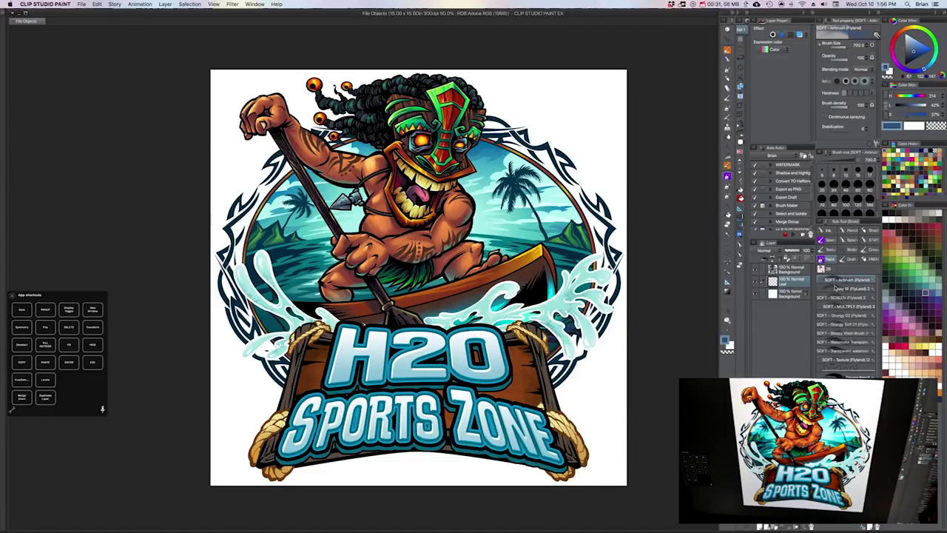
# - In the H2O Sports Zone artwork, choose the Jungle Leaf (Flyland) brush and place it above Fat Leaf (Flyland)
pyautogui.click(727, 197)
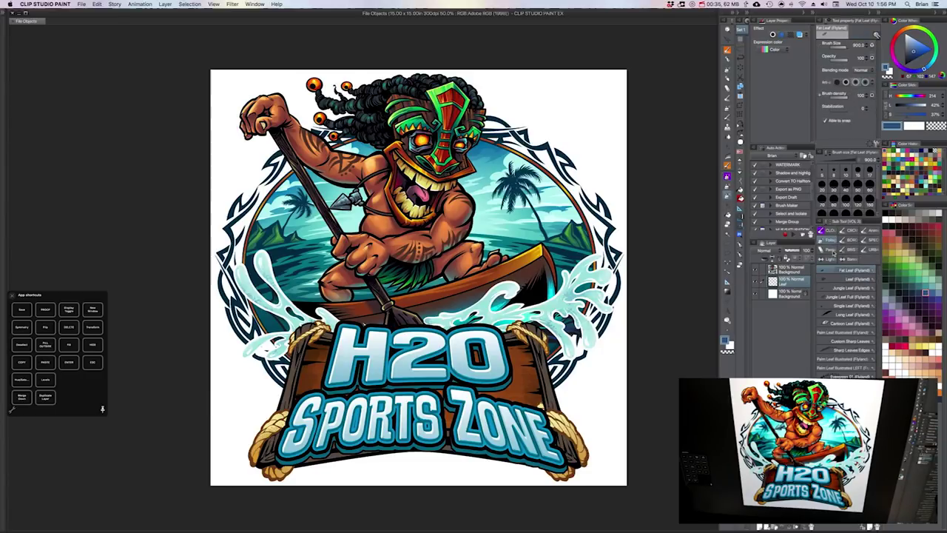
pyautogui.click(853, 268)
pyautogui.moveTo(843, 289); pyautogui.dragTo(847, 272)
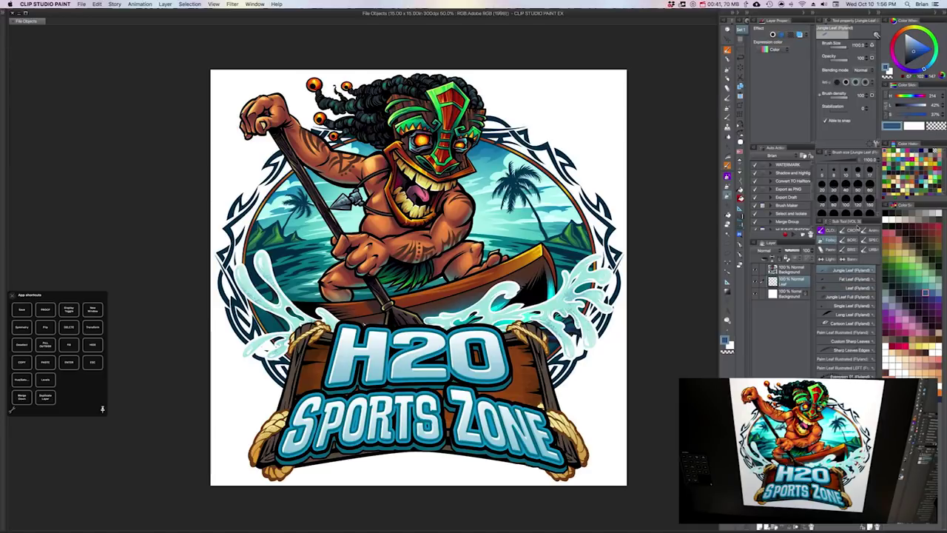
# - Set the drawing colour to green and the brush size to 900, and try a Jungle Leaf (Flyland) stroke beside the sign's left edge
pyautogui.click(937, 47)
pyautogui.click(921, 52)
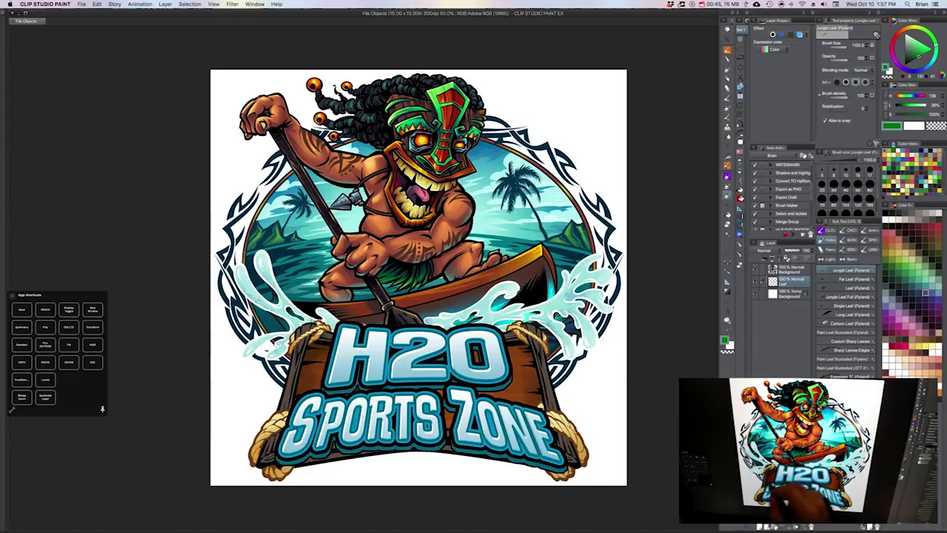
pyautogui.press('[')
pyautogui.press('[')
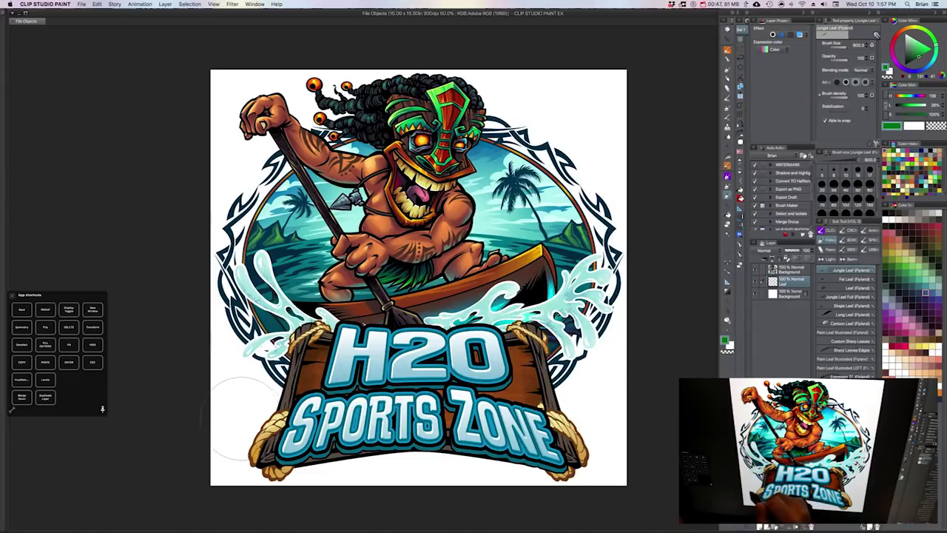
pyautogui.moveTo(250, 403); pyautogui.dragTo(267, 392)
pyautogui.press('super+z')
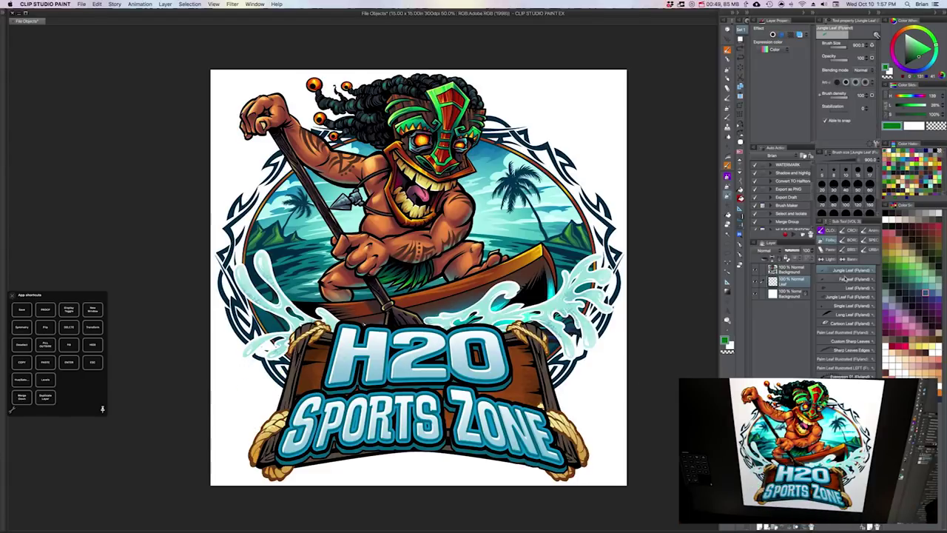
# - Choose the Fat Leaf (Flyland) brush, place it above Jungle Leaf (Flyland), and try a stroke beside the sign's left edge
pyautogui.click(844, 278)
pyautogui.moveTo(830, 278); pyautogui.dragTo(828, 267)
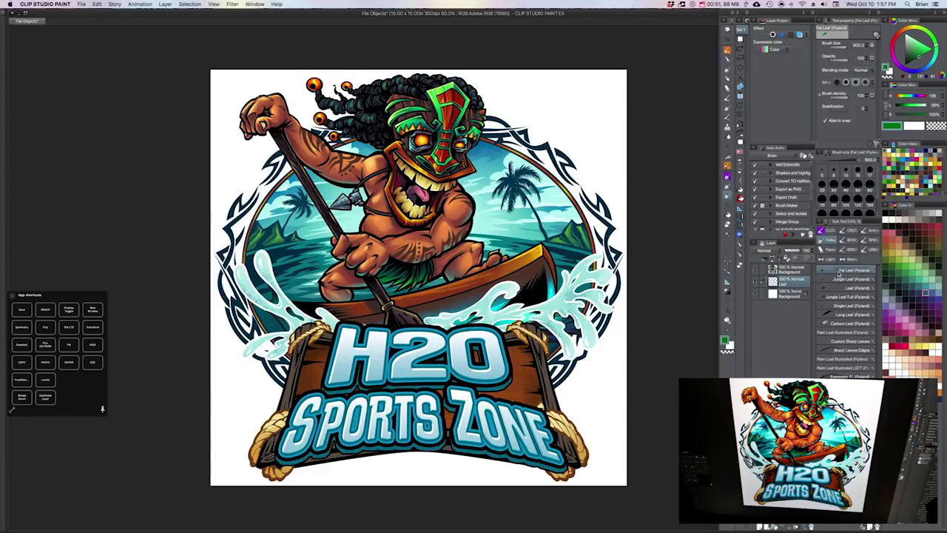
pyautogui.moveTo(250, 407); pyautogui.dragTo(254, 405)
pyautogui.press('super+z')
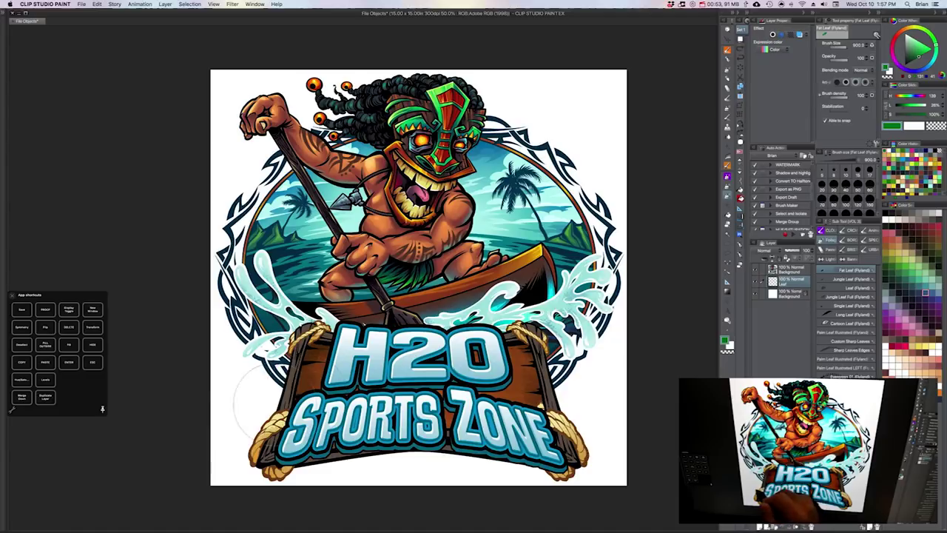
# - Set the brush size to 700 and the secondary colour to black, and try a Fat Leaf stamp left of the sign
pyautogui.press('[')
pyautogui.click(890, 71)
pyautogui.moveTo(906, 49); pyautogui.dragTo(905, 64)
pyautogui.click(885, 68)
pyautogui.click(242, 407)
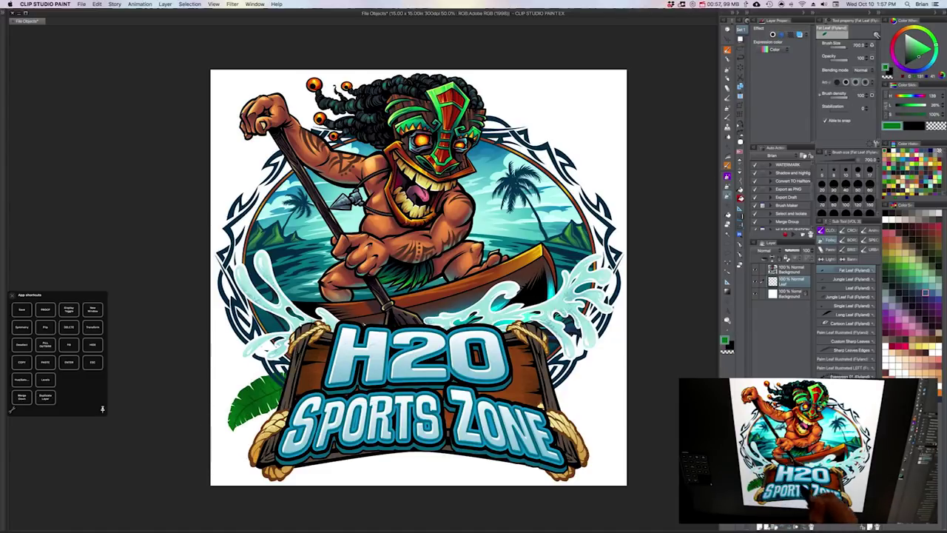
pyautogui.press('super+z')
# - Set the secondary colour to pale yellow and stamp one green Fat Leaf outward from the sign's left edge
pyautogui.press('x')
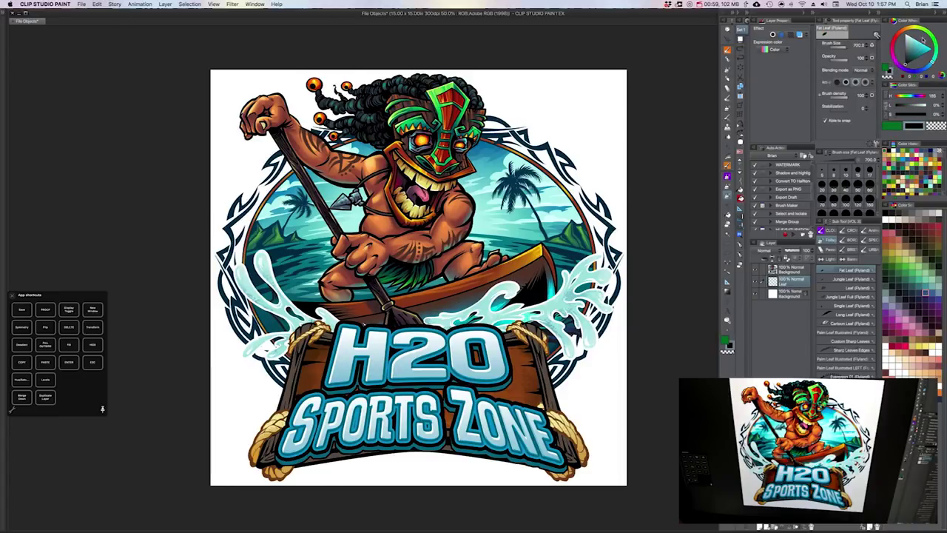
pyautogui.click(921, 40)
pyautogui.press('x')
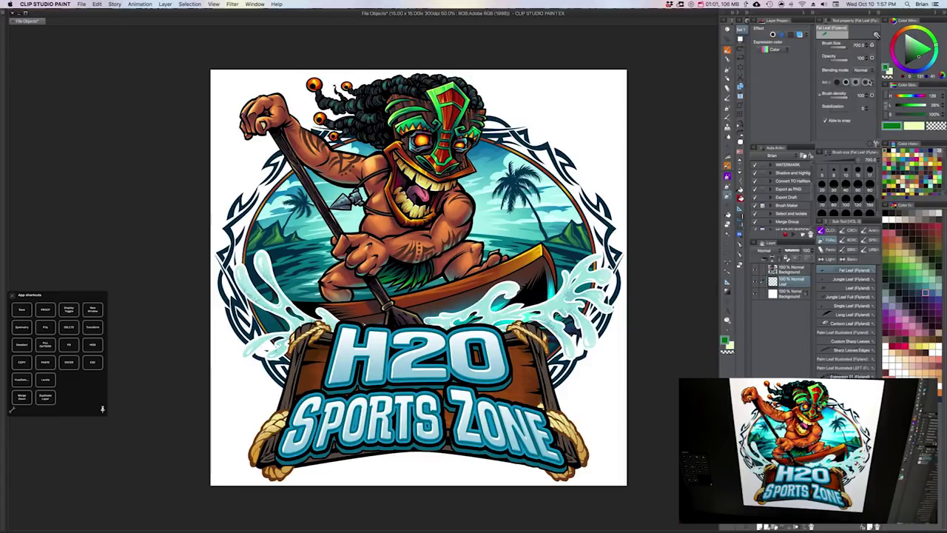
pyautogui.click(242, 408)
pyautogui.moveTo(249, 403); pyautogui.dragTo(276, 386)
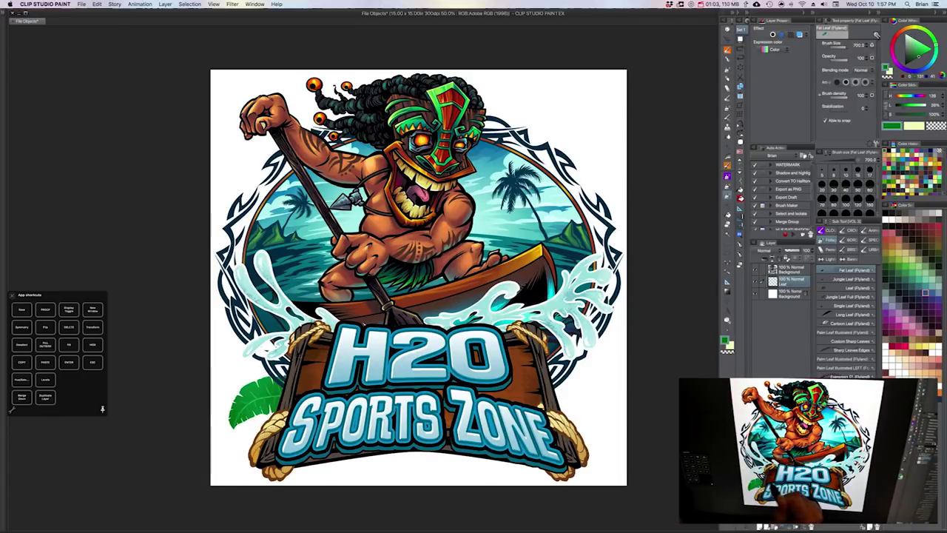
pyautogui.press('super+z')
pyautogui.moveTo(233, 423); pyautogui.dragTo(270, 396)
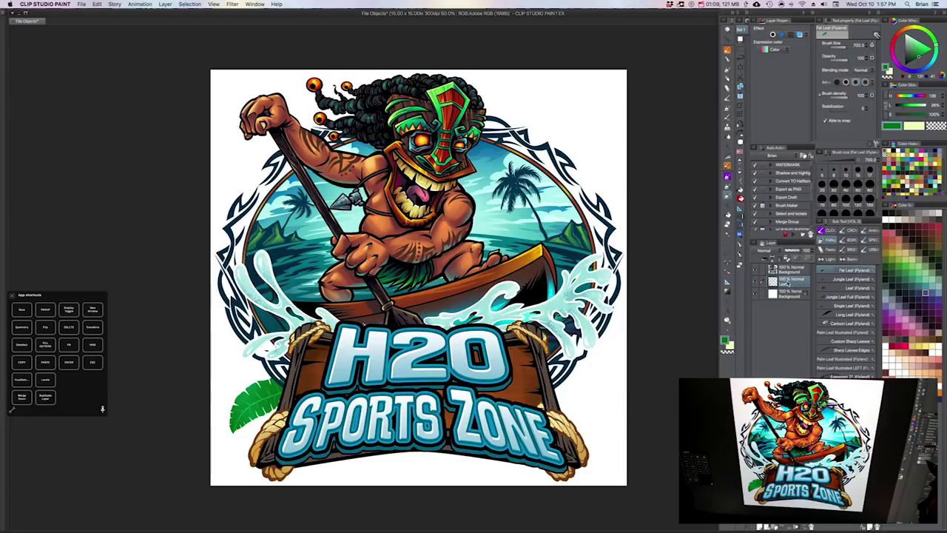
# - Convert the Leaf layer to a file object using the Drawing area, keeping the original layer, and save the file
pyautogui.rightClick(781, 284)
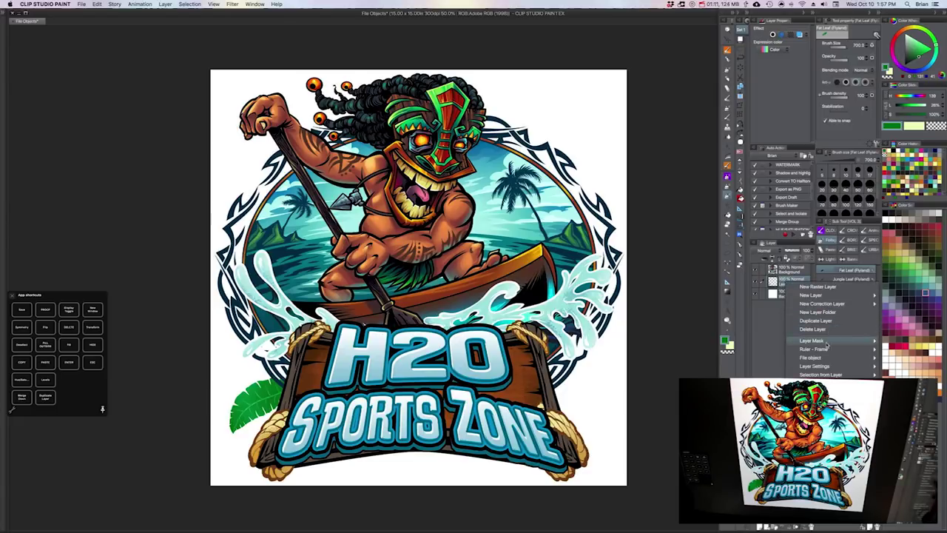
pyautogui.moveTo(810, 358)
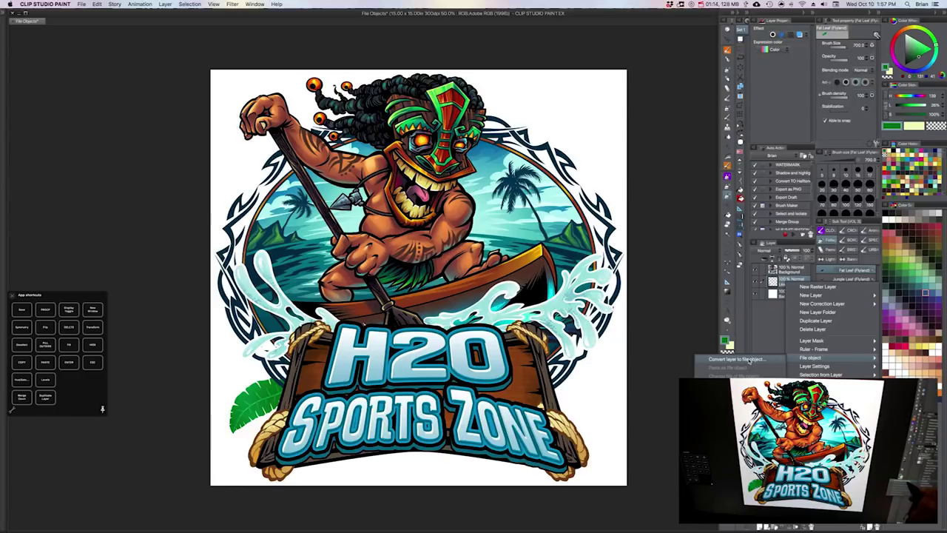
pyautogui.click(749, 359)
pyautogui.click(471, 259)
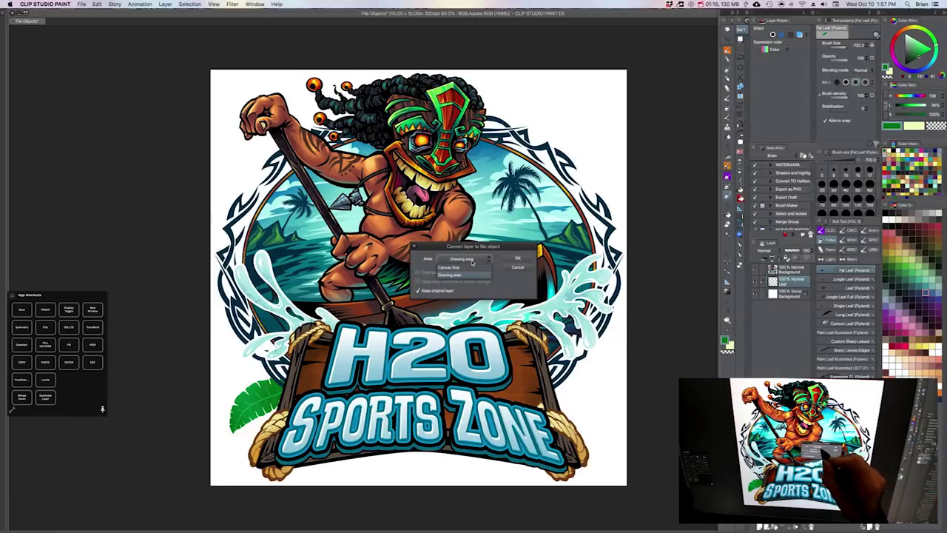
pyautogui.click(466, 276)
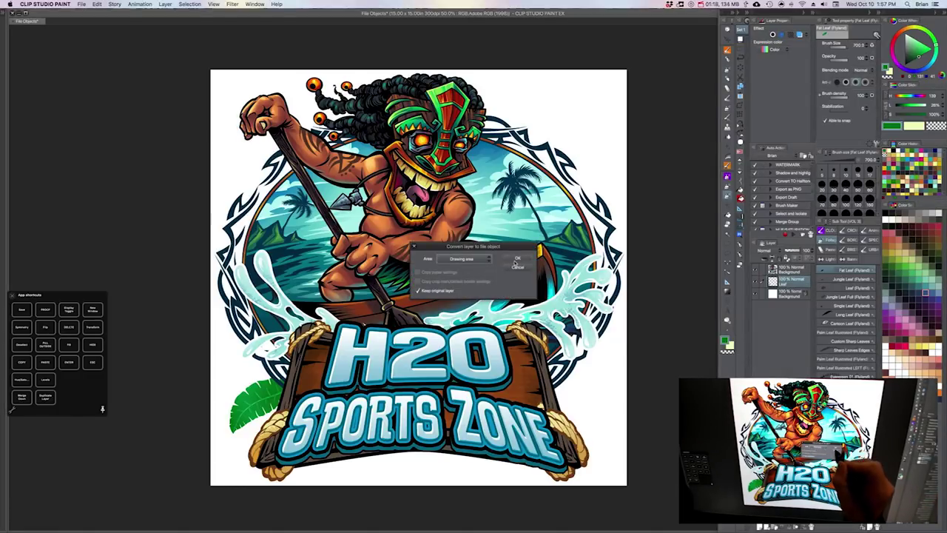
pyautogui.click(517, 259)
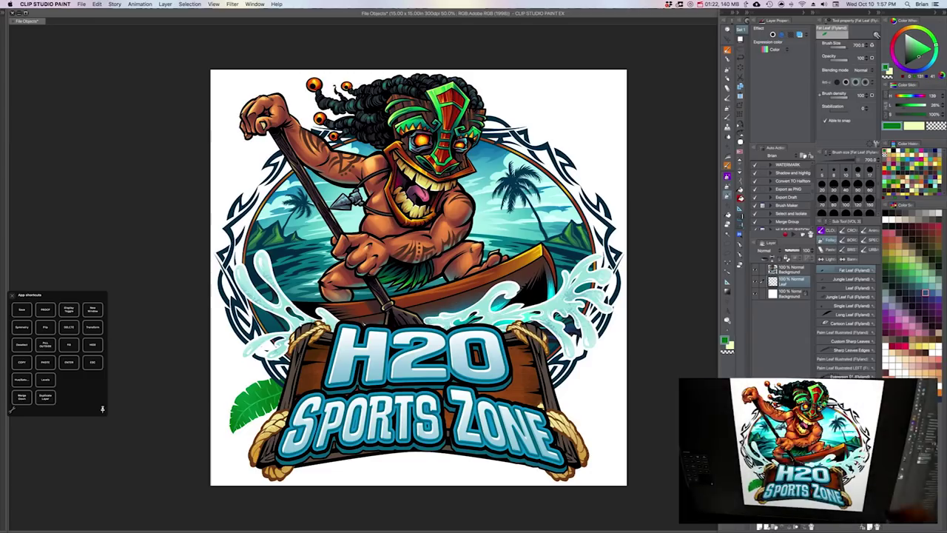
pyautogui.press('Return')
pyautogui.click(576, 214)
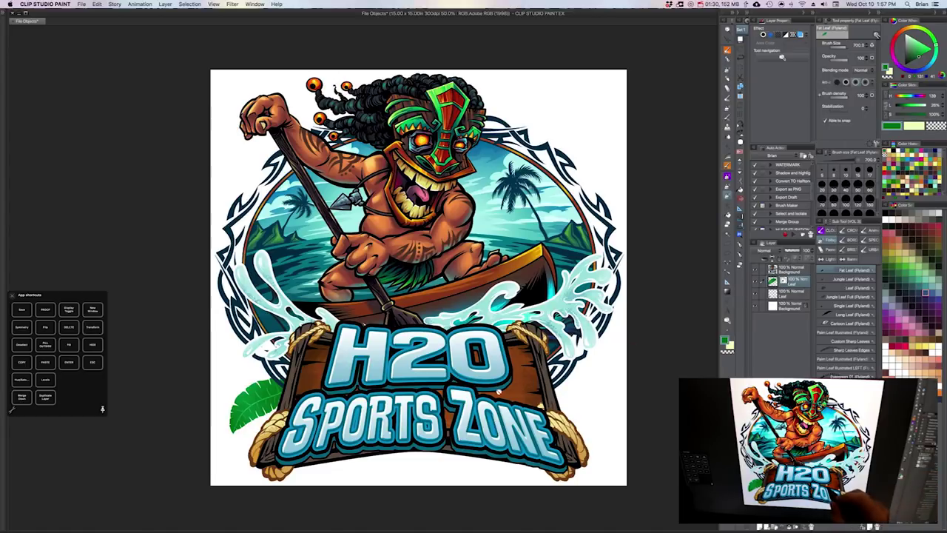
# - Duplicate the leaf file object, fit a smaller rotated copy above the first leaf, and set its opacity to 74%
pyautogui.press('k')
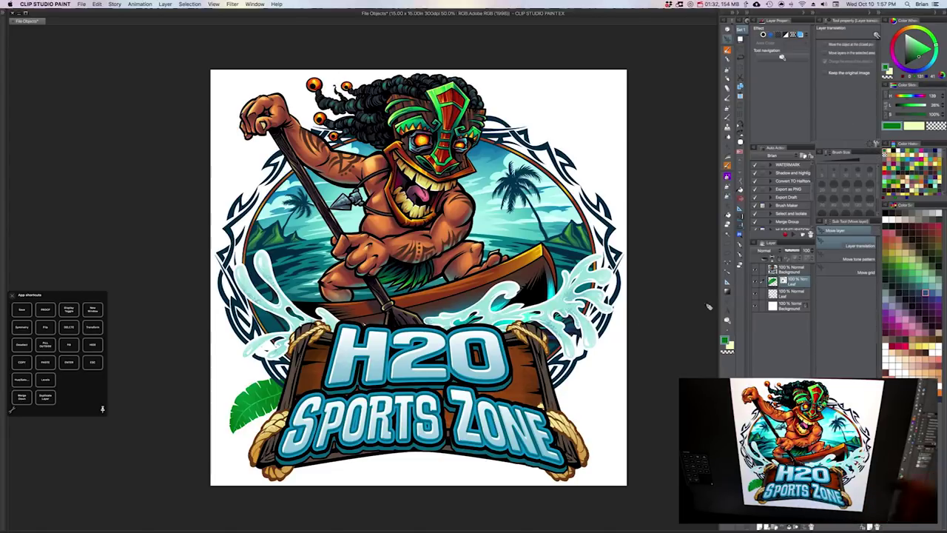
pyautogui.press('super+v')
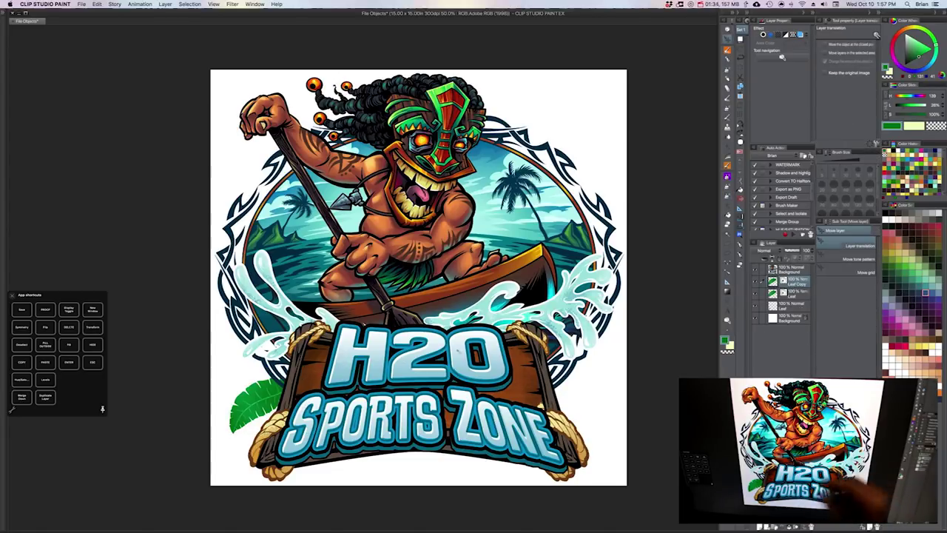
pyautogui.moveTo(274, 398); pyautogui.dragTo(267, 364)
pyautogui.press('super+t')
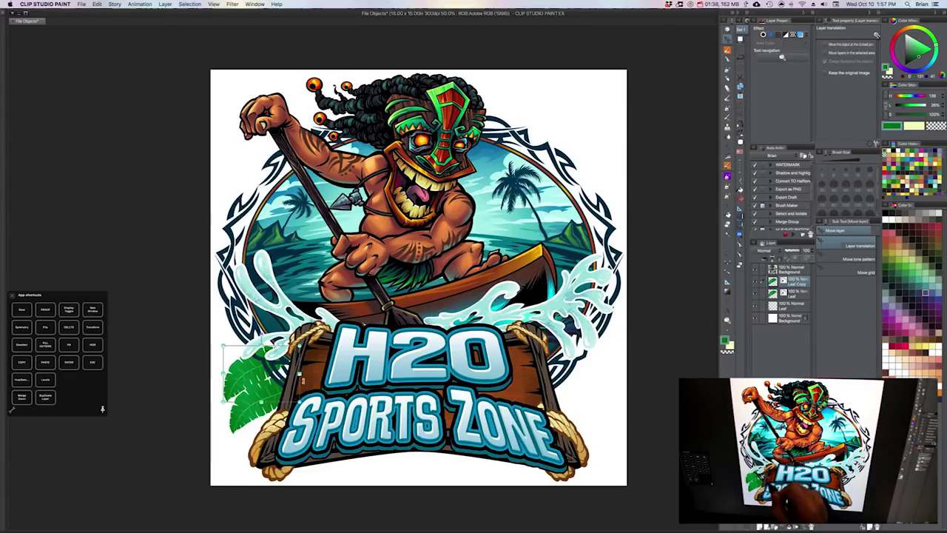
pyautogui.moveTo(225, 401); pyautogui.dragTo(239, 390)
pyautogui.moveTo(269, 335); pyautogui.dragTo(277, 343)
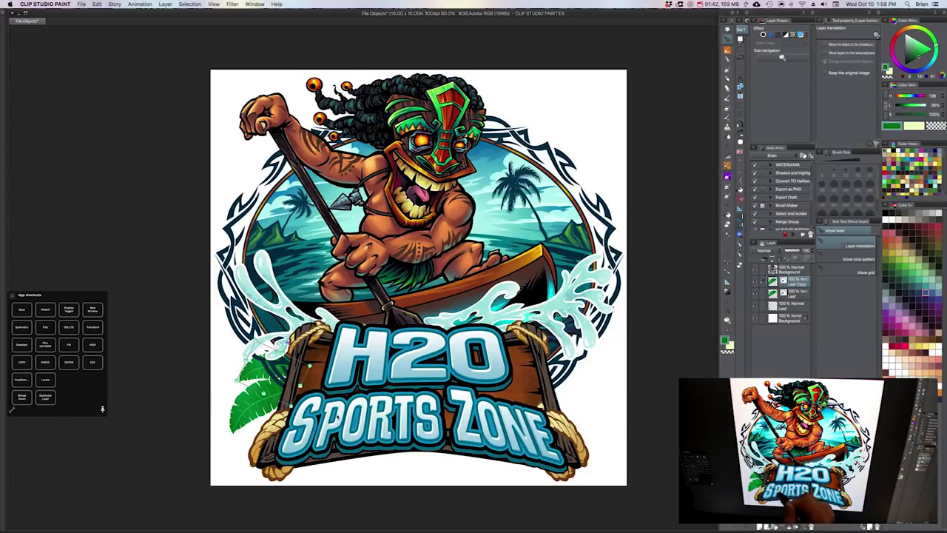
pyautogui.press('Return')
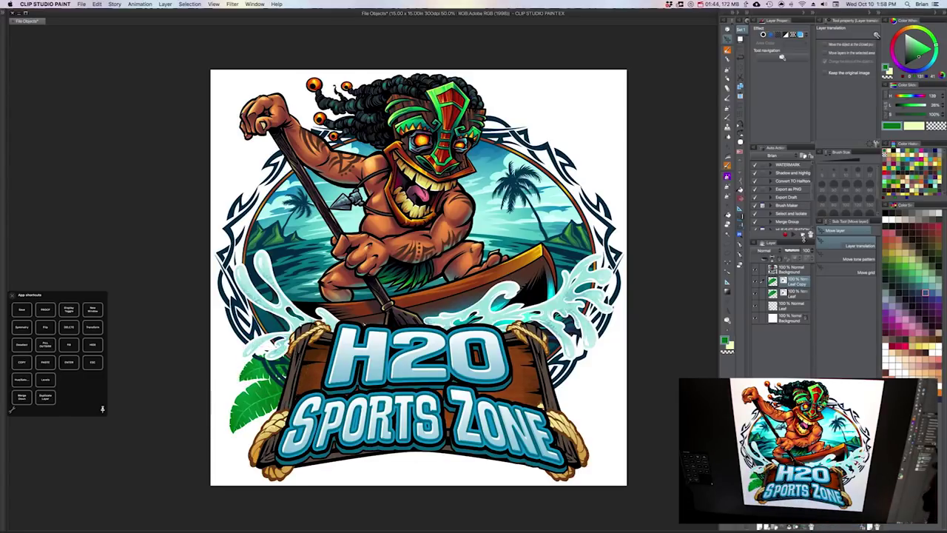
pyautogui.moveTo(798, 250); pyautogui.dragTo(793, 251)
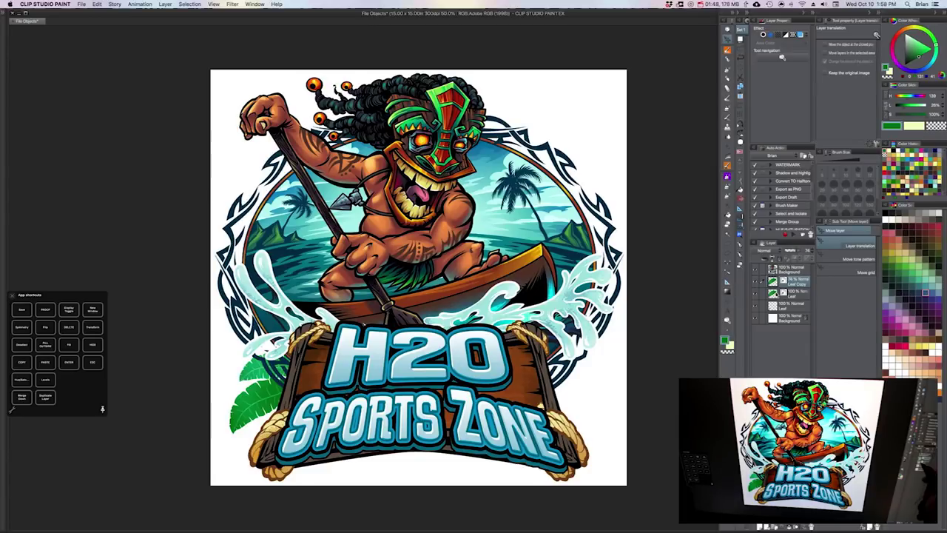
# - Copy the full-opacity leaf file object to the sign's right side, then mirror, rotate and position it to point outward
pyautogui.click(786, 292)
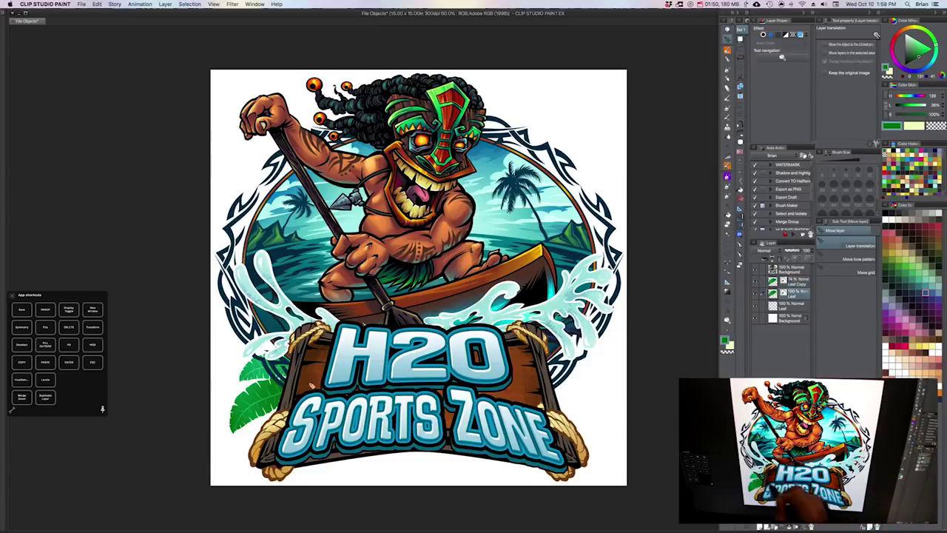
pyautogui.moveTo(293, 406); pyautogui.dragTo(586, 411)
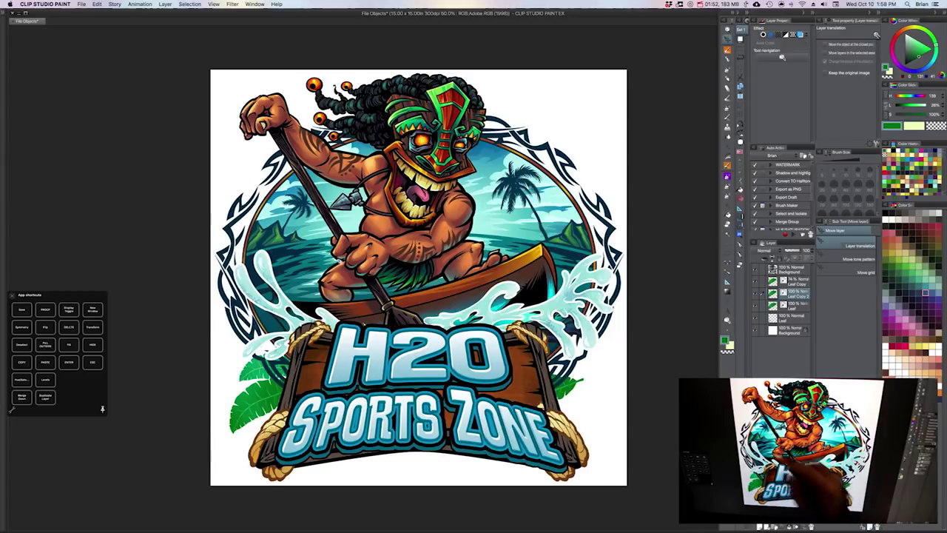
pyautogui.click(97, 4)
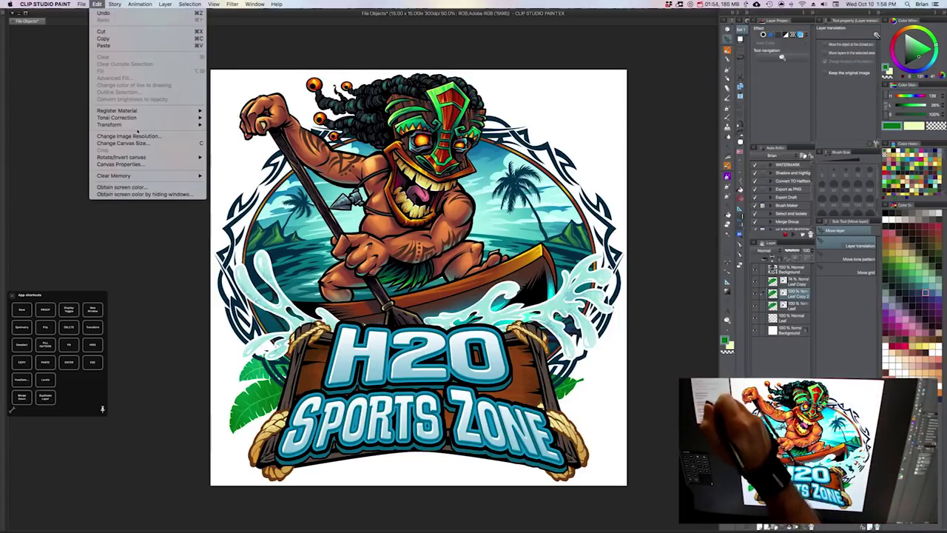
pyautogui.click(116, 97)
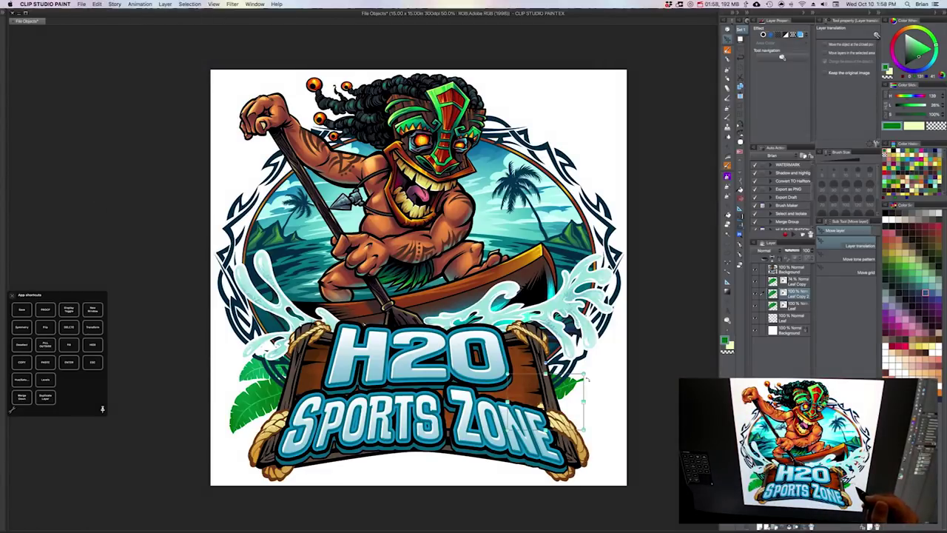
pyautogui.press('super+t')
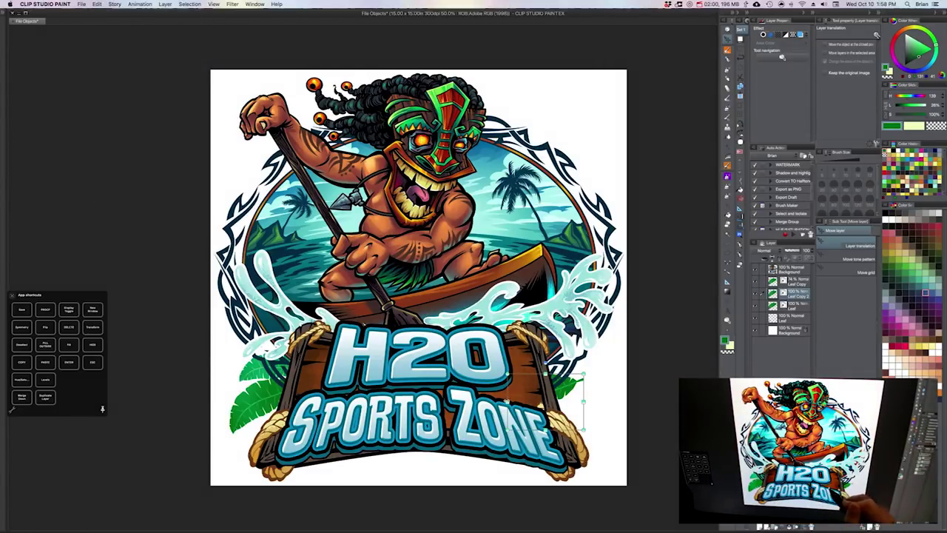
pyautogui.moveTo(508, 401); pyautogui.dragTo(643, 401)
pyautogui.moveTo(613, 370); pyautogui.dragTo(584, 399)
pyautogui.moveTo(599, 431); pyautogui.dragTo(616, 443)
pyautogui.moveTo(598, 412)
pyautogui.mouseDown()
pyautogui.moveTo(593, 418)
pyautogui.moveTo(589, 389)
pyautogui.moveTo(591, 412)
pyautogui.mouseUp()
pyautogui.press('Return')
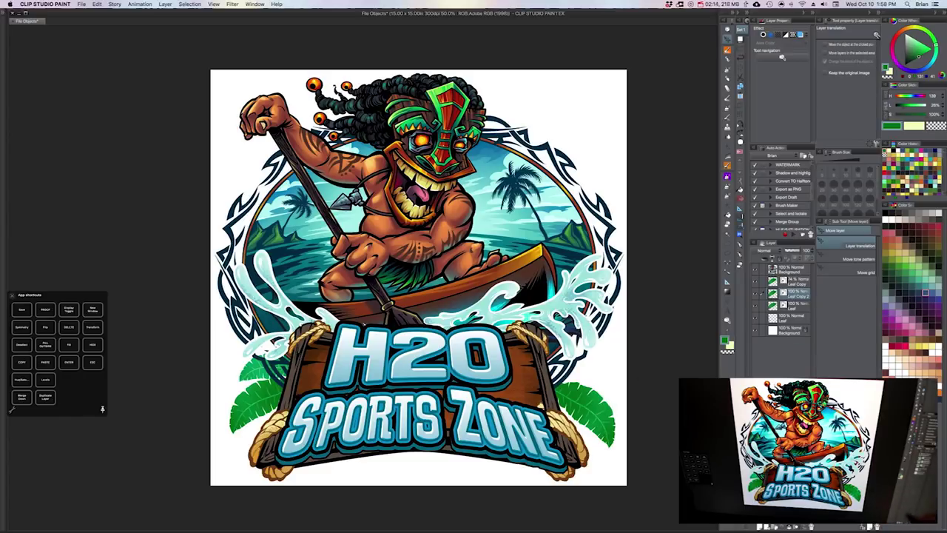
# - Duplicate the right leaf below the other leaf file objects, place the copy above and behind it, and set its opacity to 67%
pyautogui.press('super+j')
pyautogui.moveTo(774, 296); pyautogui.dragTo(773, 324)
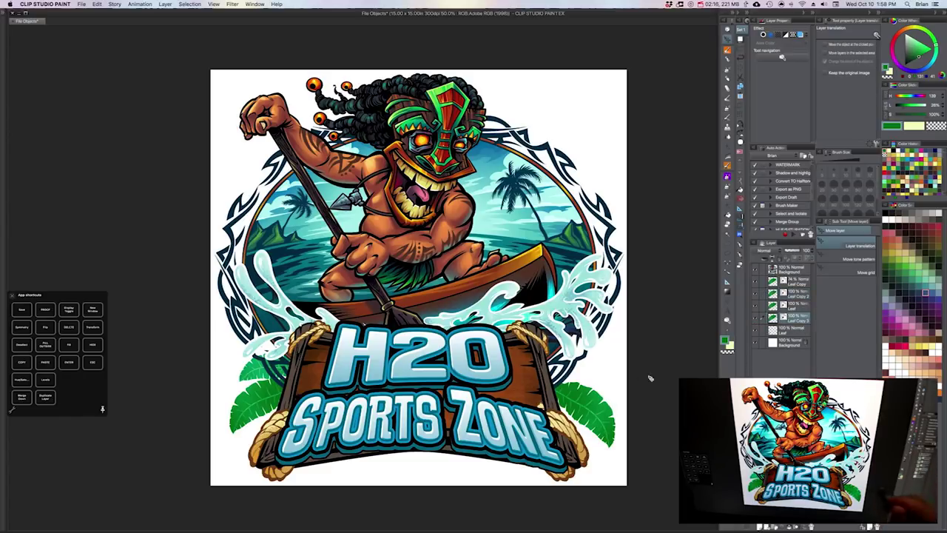
pyautogui.moveTo(591, 404); pyautogui.dragTo(616, 382)
pyautogui.press('super+t')
pyautogui.press('Return')
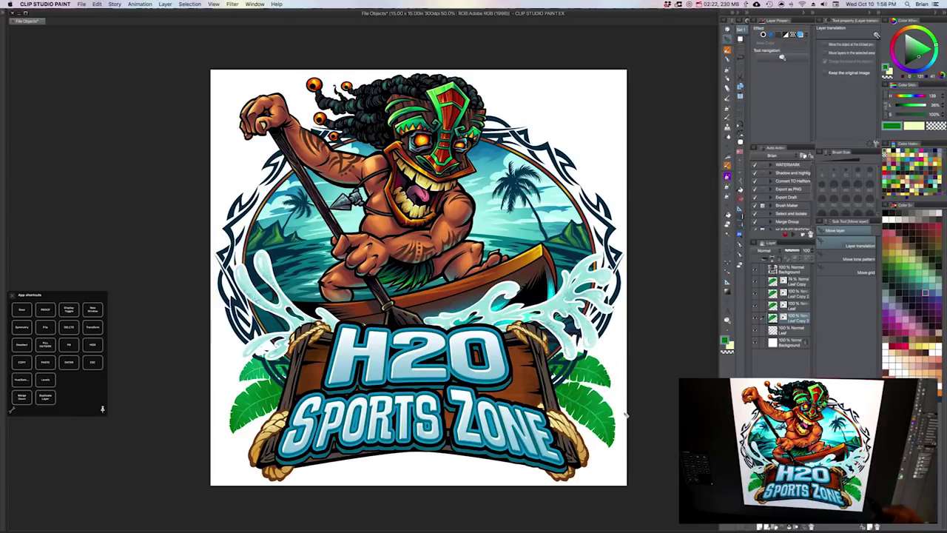
pyautogui.moveTo(648, 346); pyautogui.dragTo(670, 355)
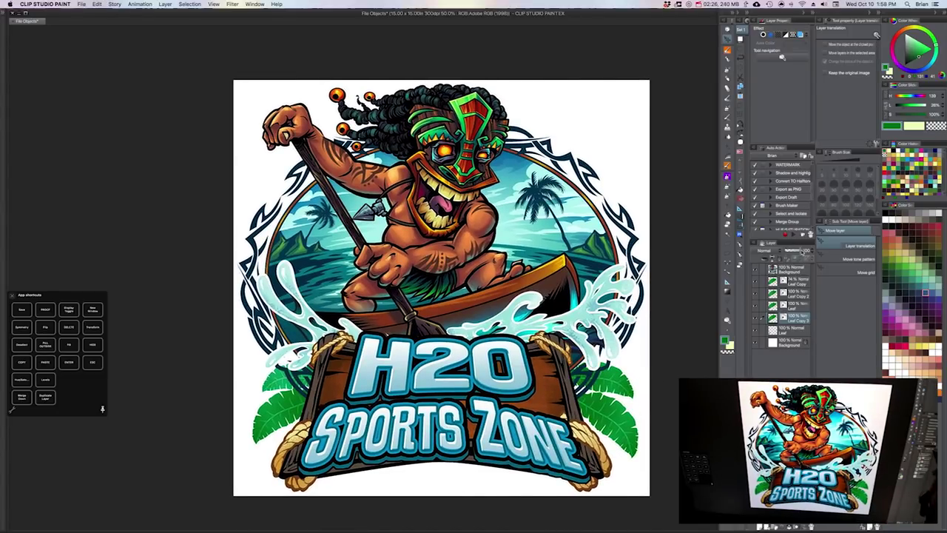
pyautogui.click(793, 252)
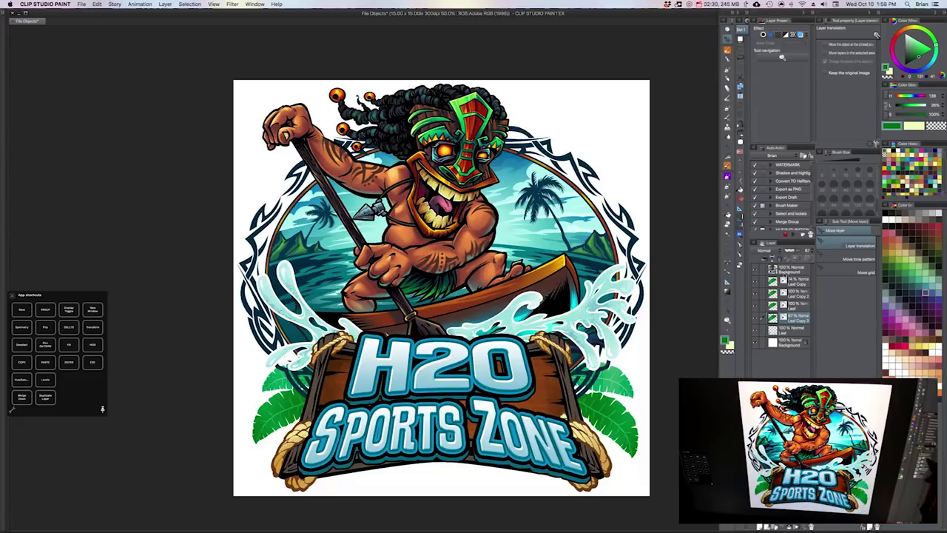
# - Open the source file of the 74% opacity leaf file object for editing
pyautogui.click(777, 282)
pyautogui.rightClick(806, 281)
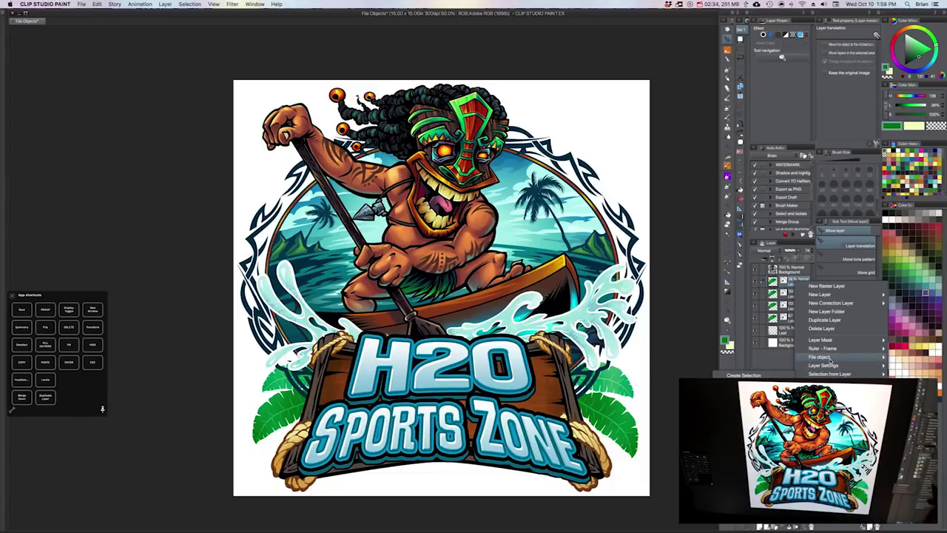
pyautogui.moveTo(821, 357)
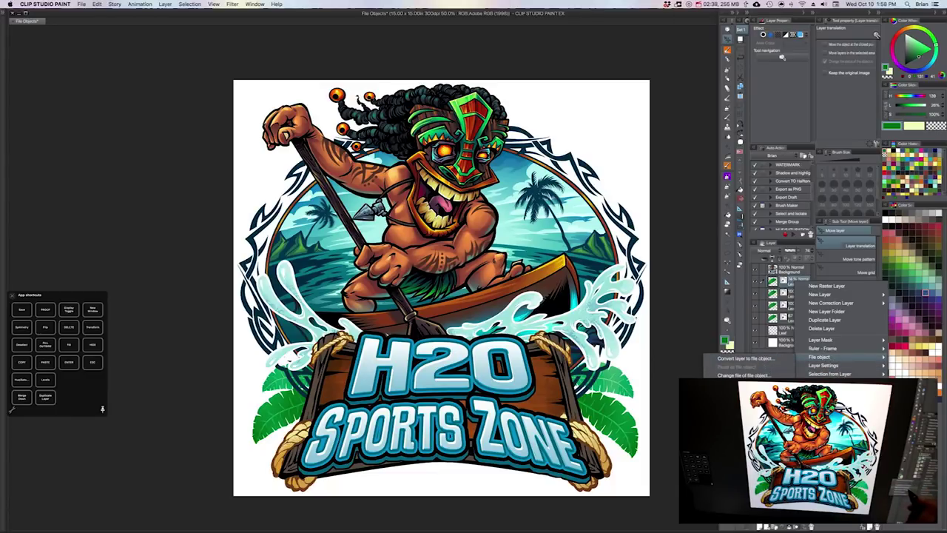
pyautogui.click(743, 383)
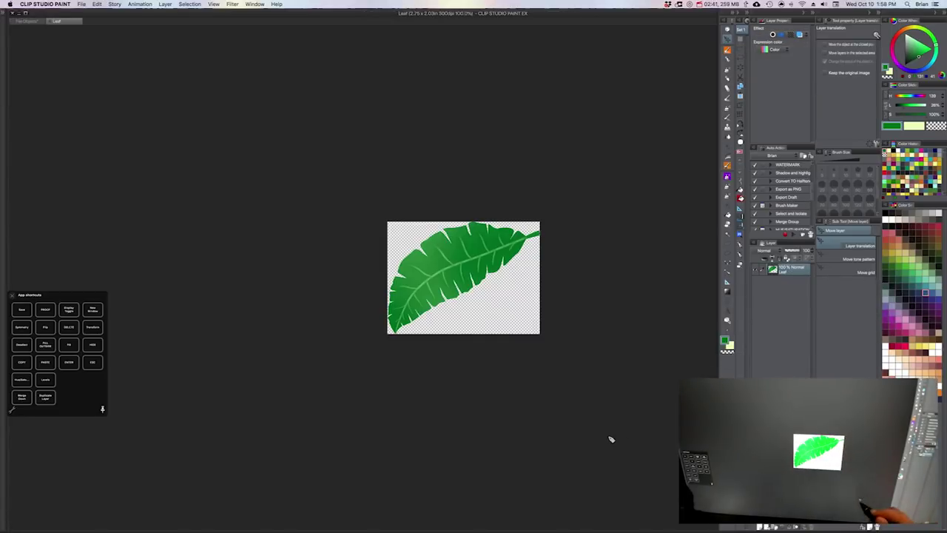
# - Lock the leaf layer's transparent pixels and choose the SOFT - Airbrush brush for painting
pyautogui.press('b')
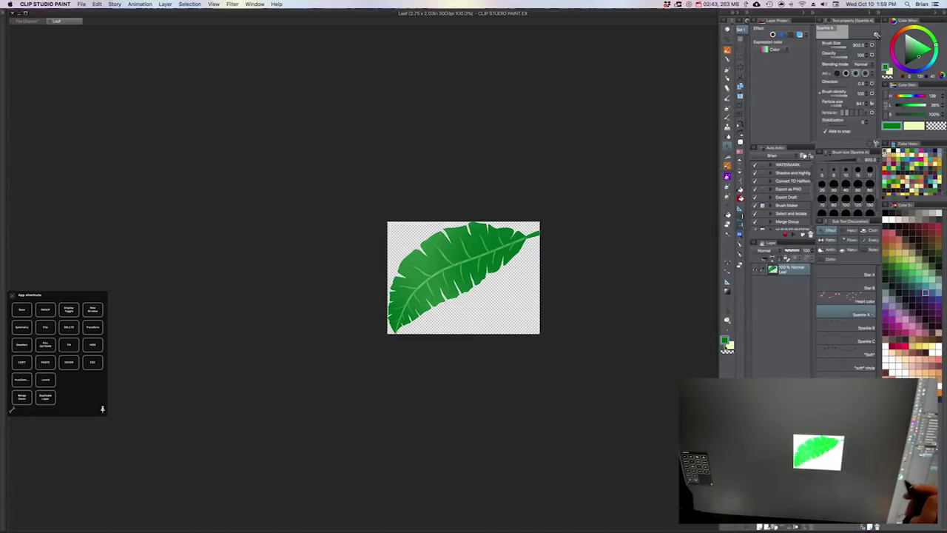
pyautogui.click(727, 176)
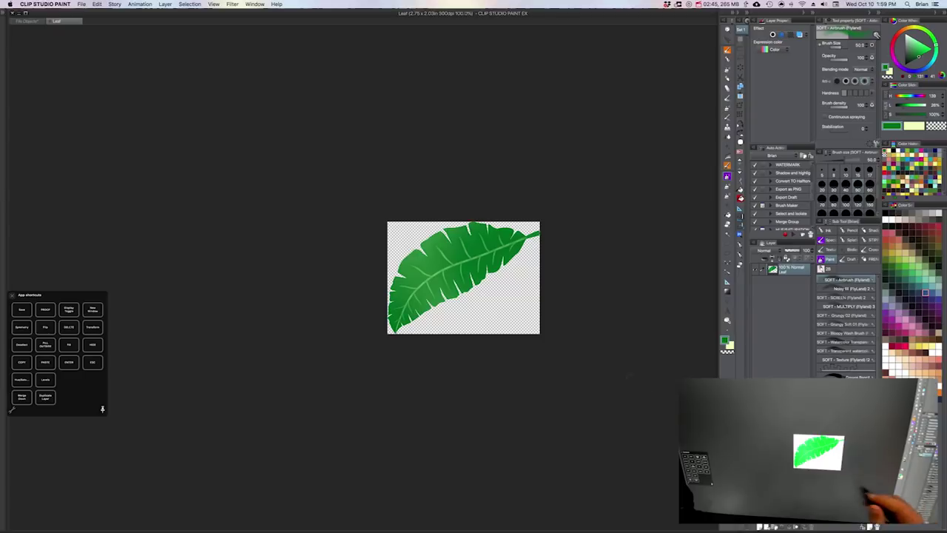
pyautogui.press('/')
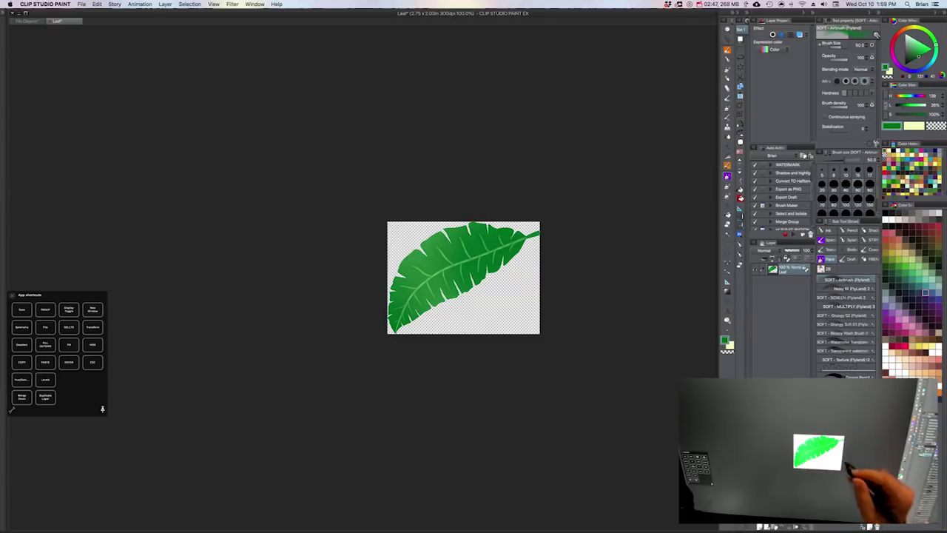
# - Airbrush a bright yellow-green over the leaf's lower-left tip with an enlarged brush
pyautogui.click(903, 263)
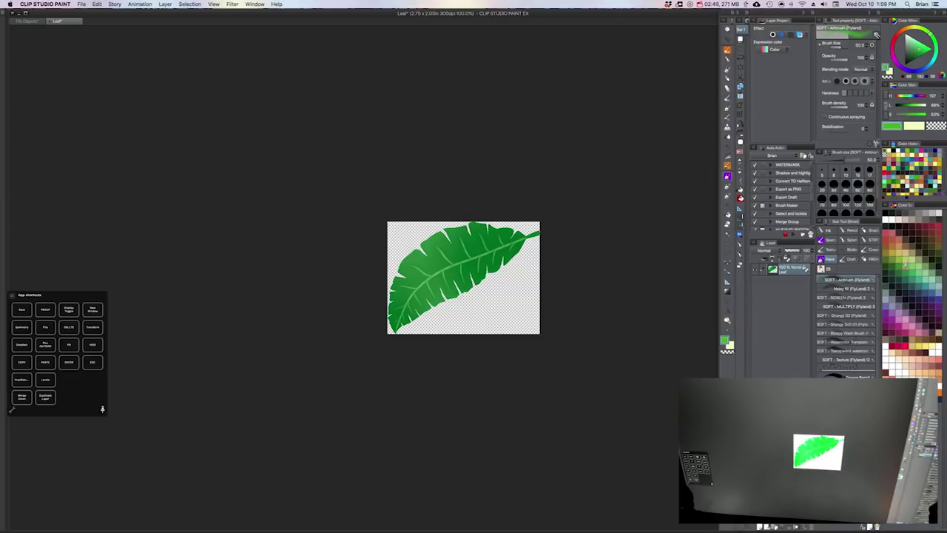
pyautogui.click(905, 263)
pyautogui.moveTo(926, 32); pyautogui.dragTo(923, 30)
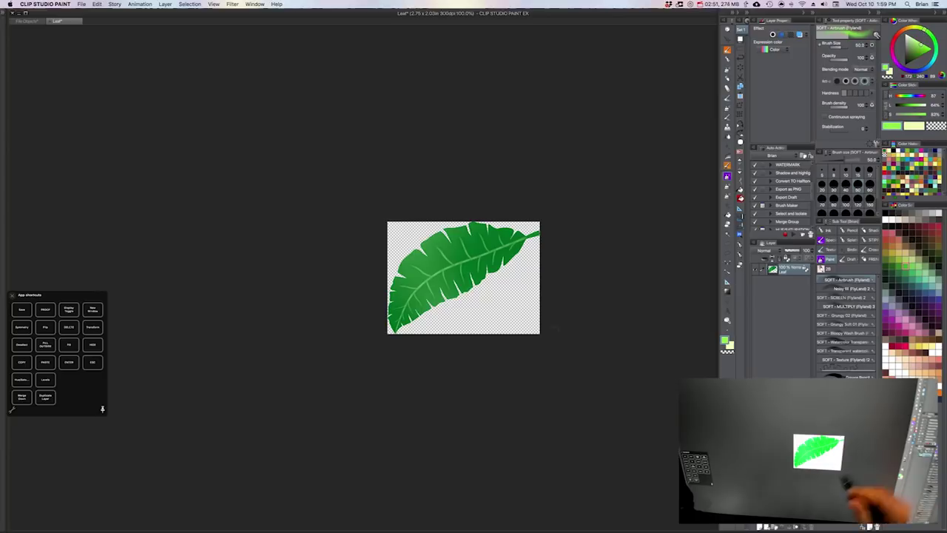
pyautogui.press(']')
pyautogui.press(']')
pyautogui.press(']')
pyautogui.press(']')
pyautogui.press(']')
pyautogui.press(']')
pyautogui.press(']')
pyautogui.press(']')
pyautogui.press(']')
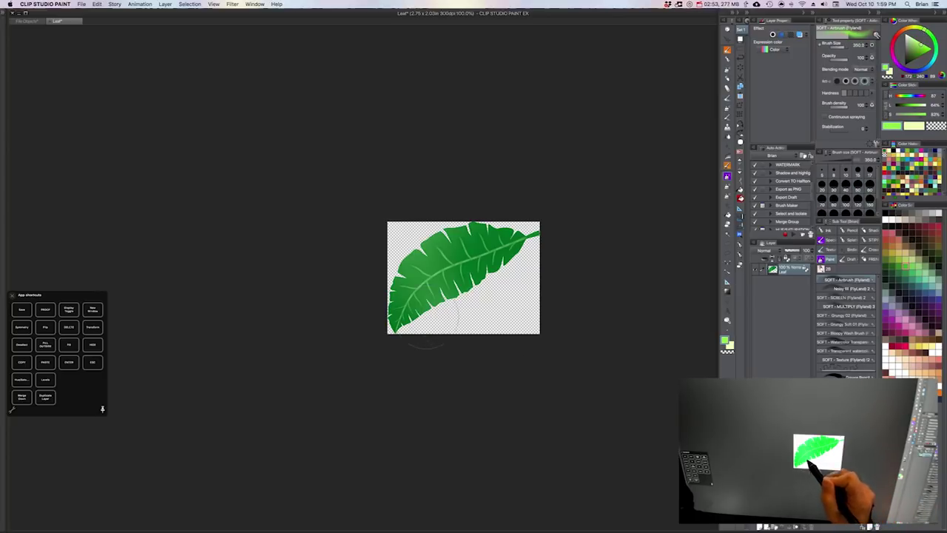
pyautogui.moveTo(414, 333)
pyautogui.mouseDown()
pyautogui.moveTo(435, 285)
pyautogui.moveTo(401, 344)
pyautogui.moveTo(417, 281)
pyautogui.moveTo(408, 348)
pyautogui.mouseUp()
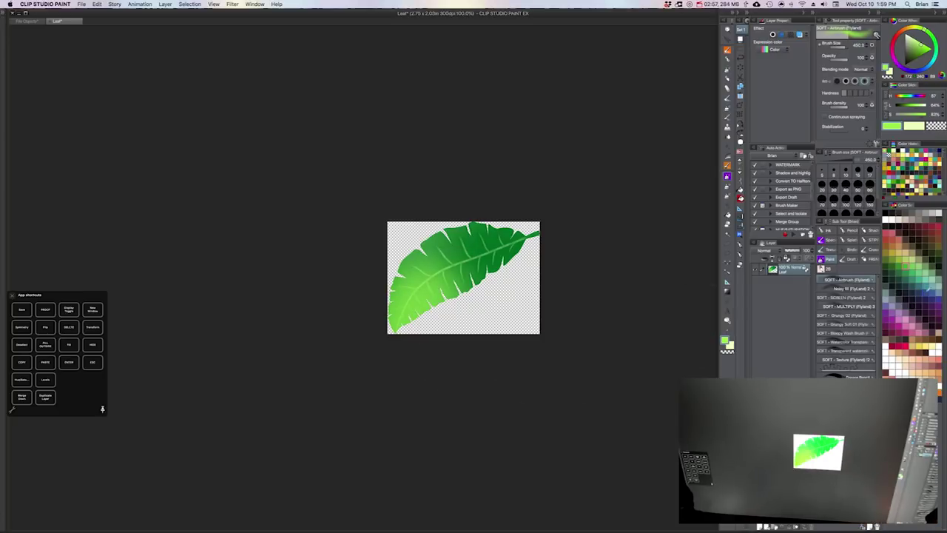
# - Airbrush purple over the leaf's stem end with a brush size of 700
pyautogui.click(912, 281)
pyautogui.click(938, 305)
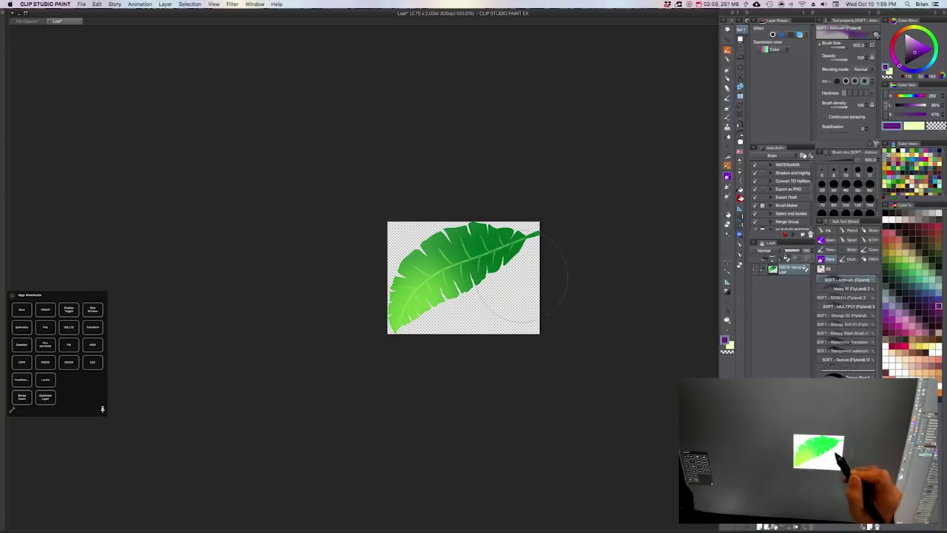
pyautogui.click(920, 46)
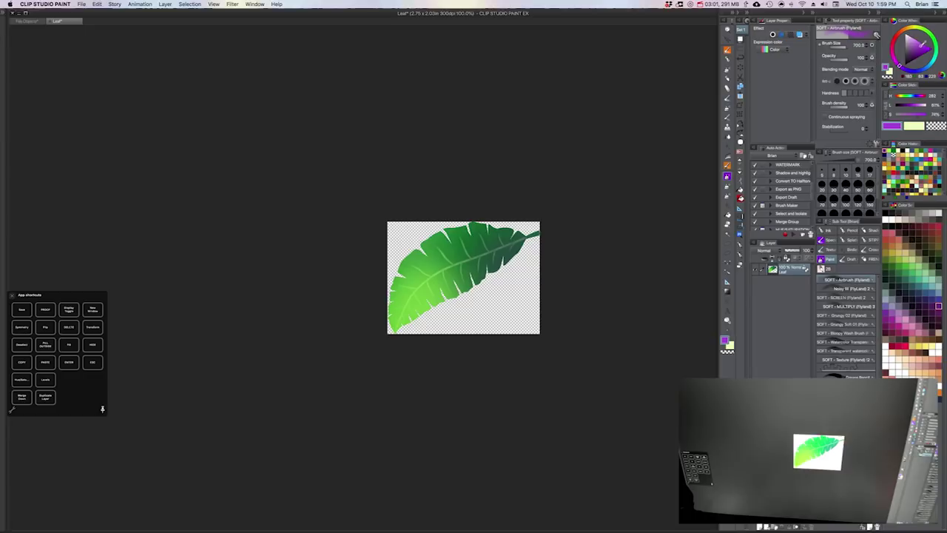
pyautogui.moveTo(560, 261)
pyautogui.mouseDown()
pyautogui.moveTo(543, 249)
pyautogui.moveTo(568, 255)
pyautogui.mouseUp()
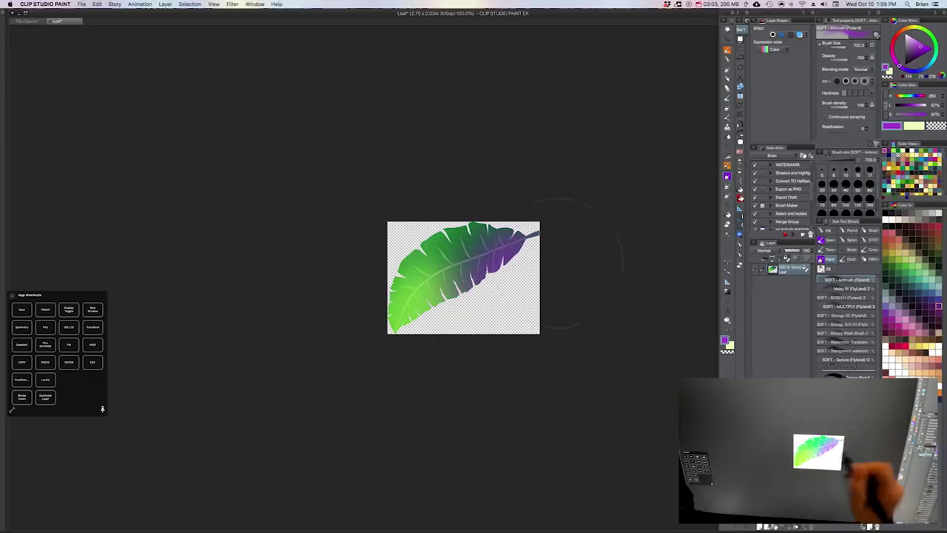
# - Draw pale yellow midrib and side veins on the leaf's light half with the PEN - Pencil brush, and save and close the leaf file
pyautogui.press('p')
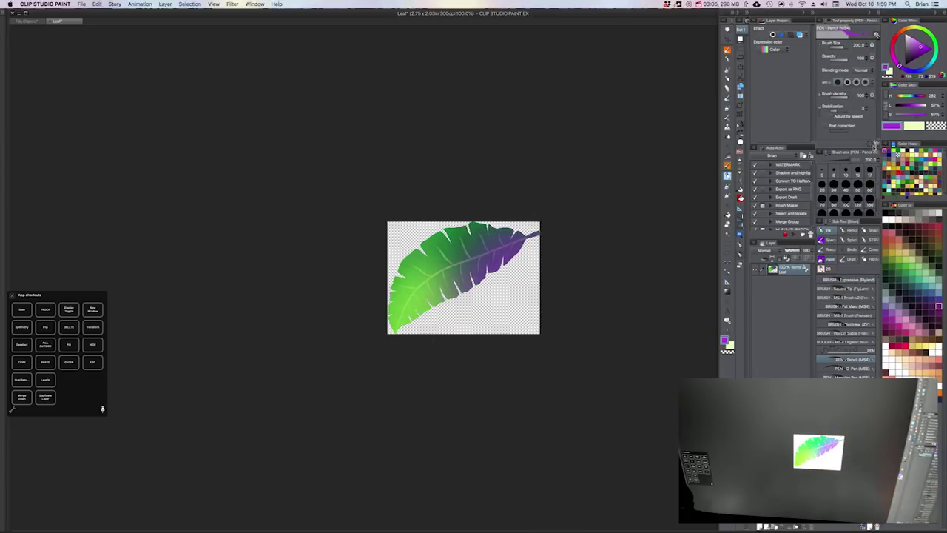
pyautogui.click(917, 33)
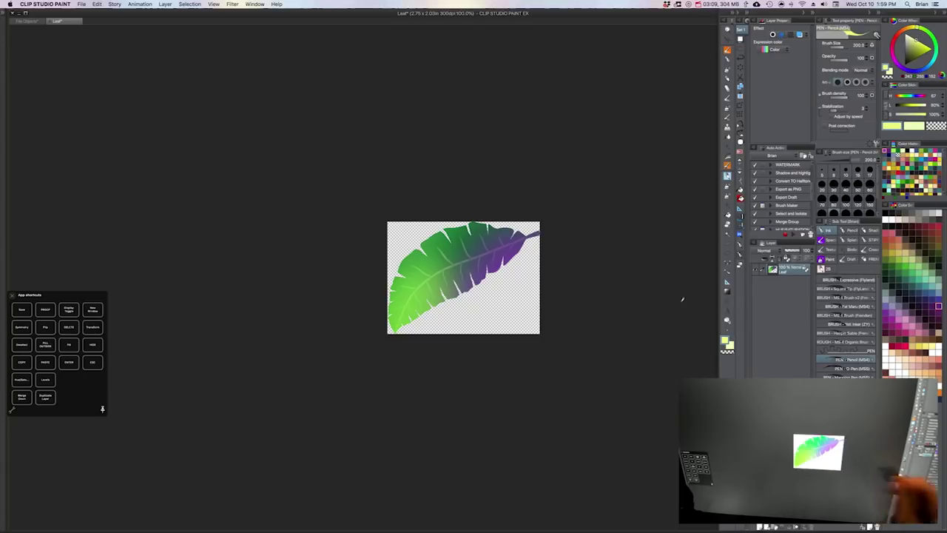
pyautogui.moveTo(402, 305); pyautogui.dragTo(443, 269)
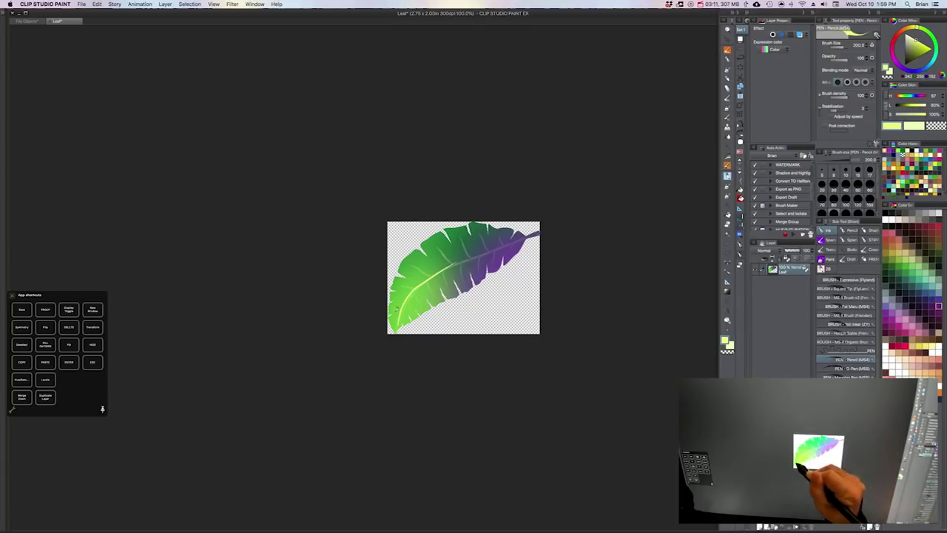
pyautogui.moveTo(403, 305)
pyautogui.mouseDown()
pyautogui.moveTo(391, 311)
pyautogui.moveTo(409, 310)
pyautogui.moveTo(435, 268)
pyautogui.moveTo(452, 262)
pyautogui.mouseUp()
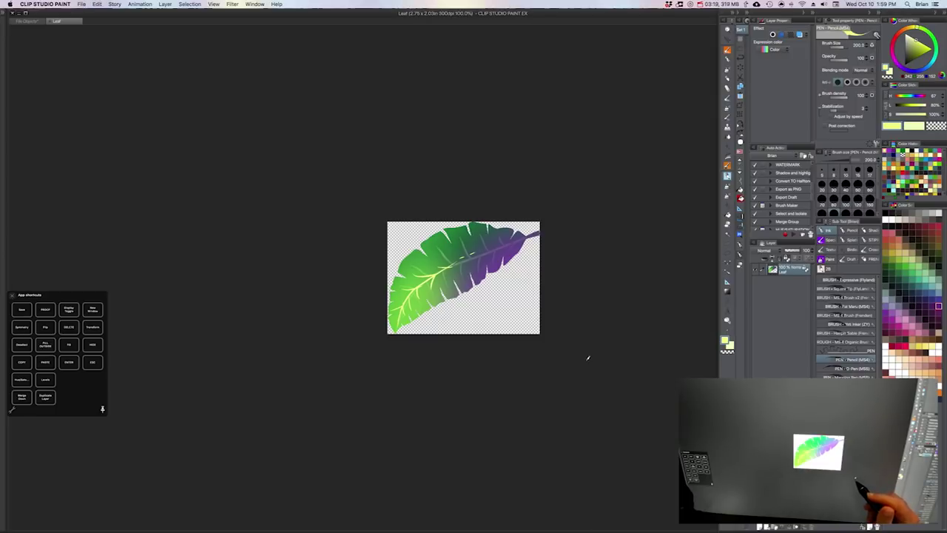
pyautogui.press('super+w')
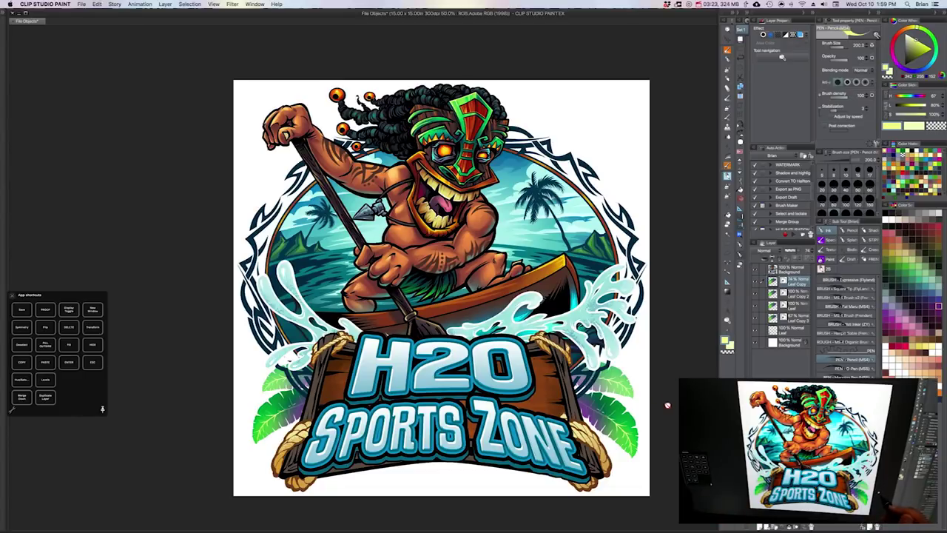
pyautogui.moveTo(649, 392); pyautogui.dragTo(672, 389)
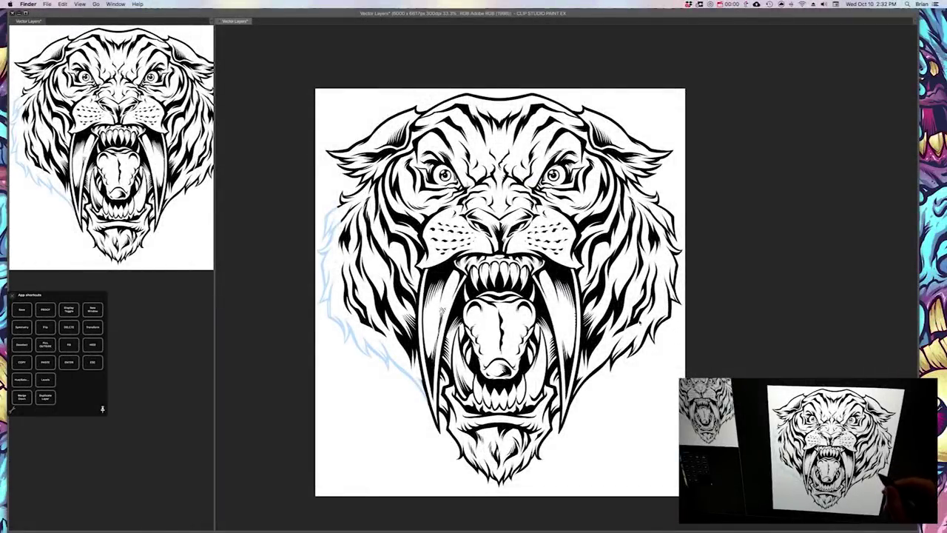
pyautogui.click(701, 267)
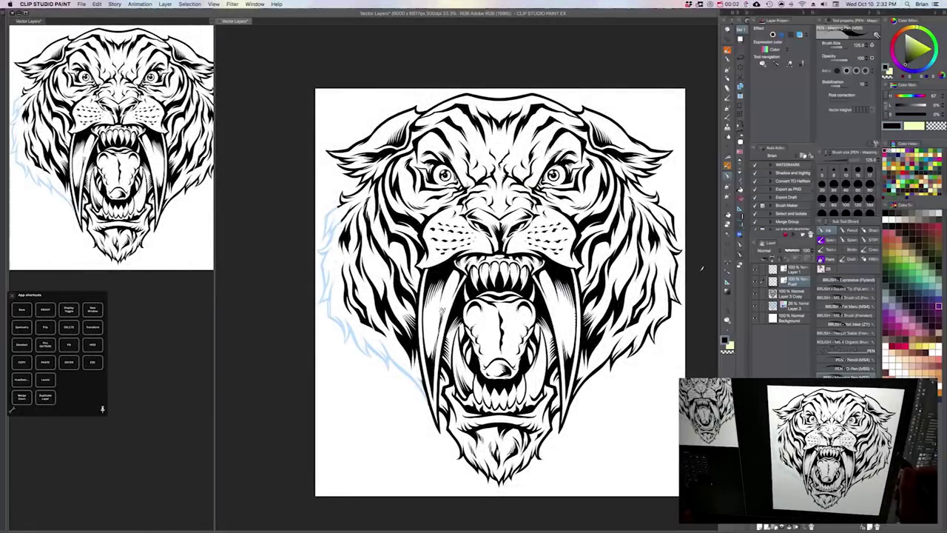
pyautogui.moveTo(599, 298)
pyautogui.mouseDown()
pyautogui.moveTo(630, 271)
pyautogui.moveTo(618, 283)
pyautogui.mouseUp()
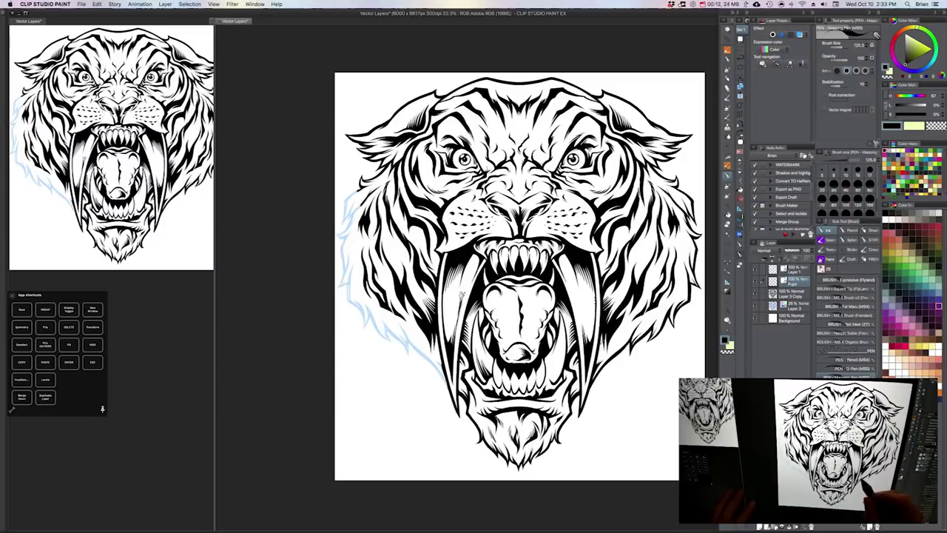
pyautogui.moveTo(594, 326); pyautogui.dragTo(584, 337)
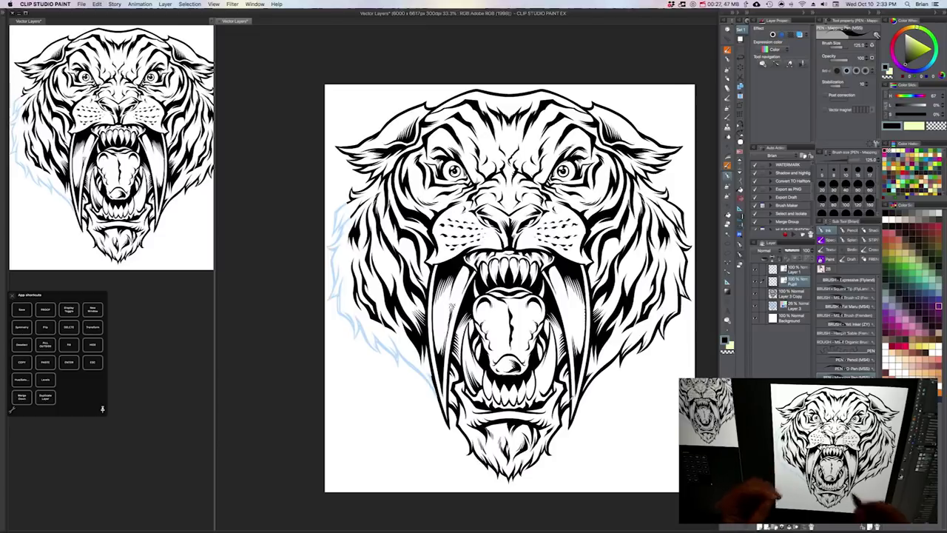
# - Select vector layer Layer 1 on the tiger drawing and set the Mapping Pen's brush size to 200 for the mane outline
pyautogui.click(773, 270)
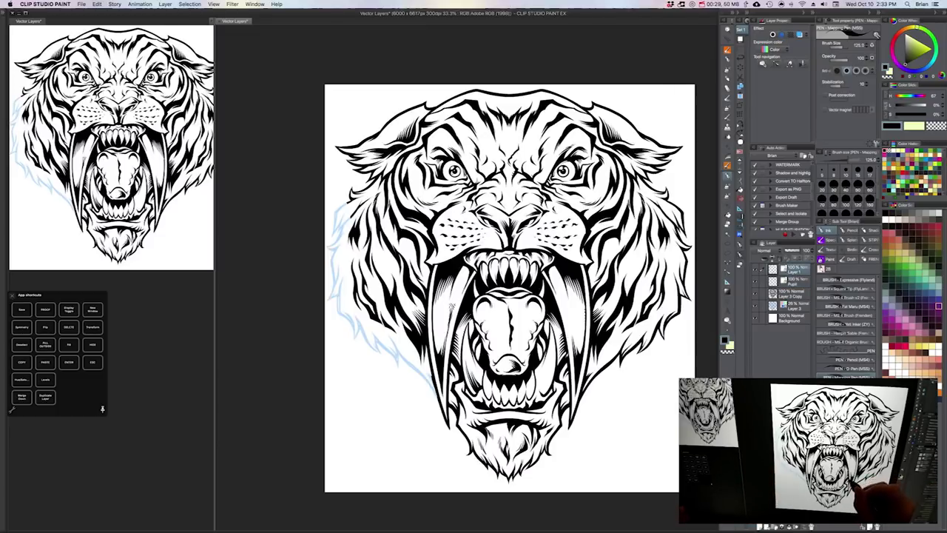
pyautogui.scroll(1, 566, 356)
pyautogui.moveTo(595, 298); pyautogui.dragTo(581, 330)
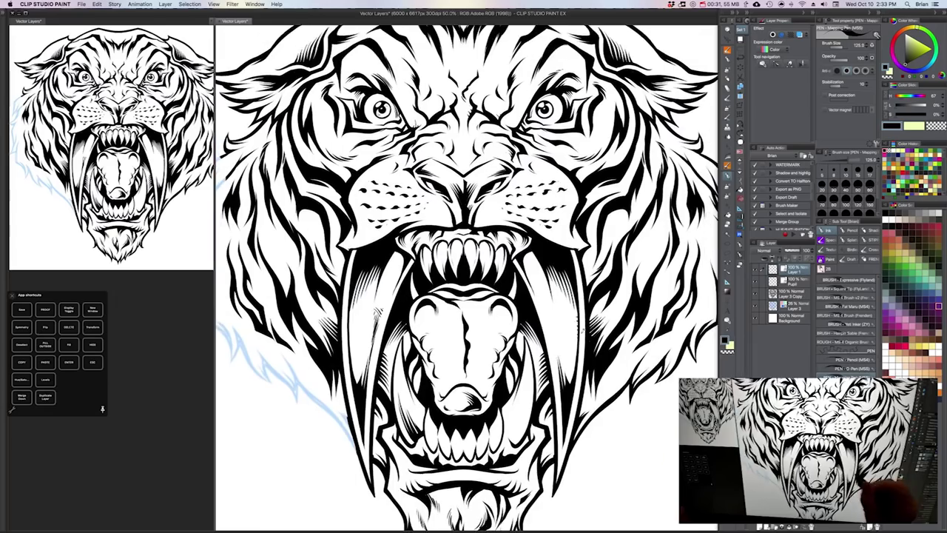
pyautogui.hotkey('ctrl', '-')
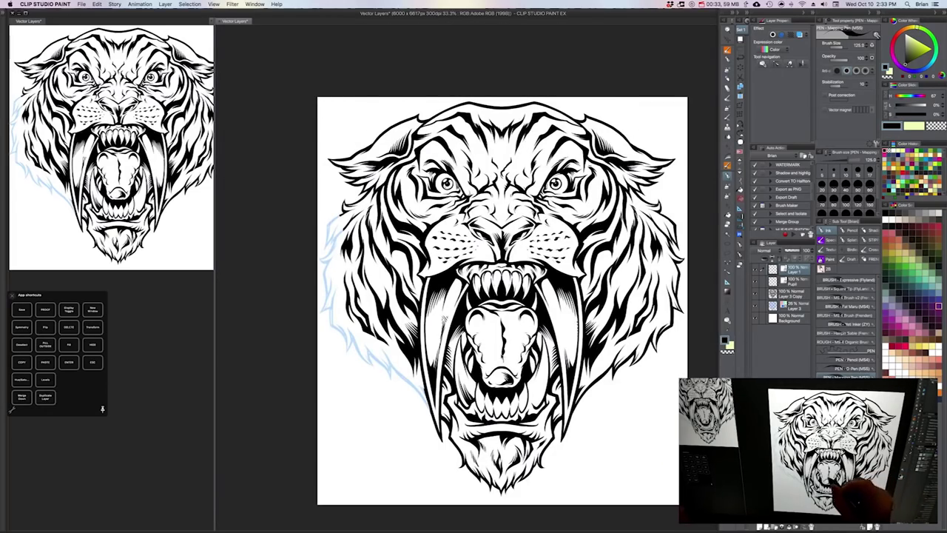
pyautogui.hotkey('ctrl', '+')
pyautogui.hotkey('ctrl', '+')
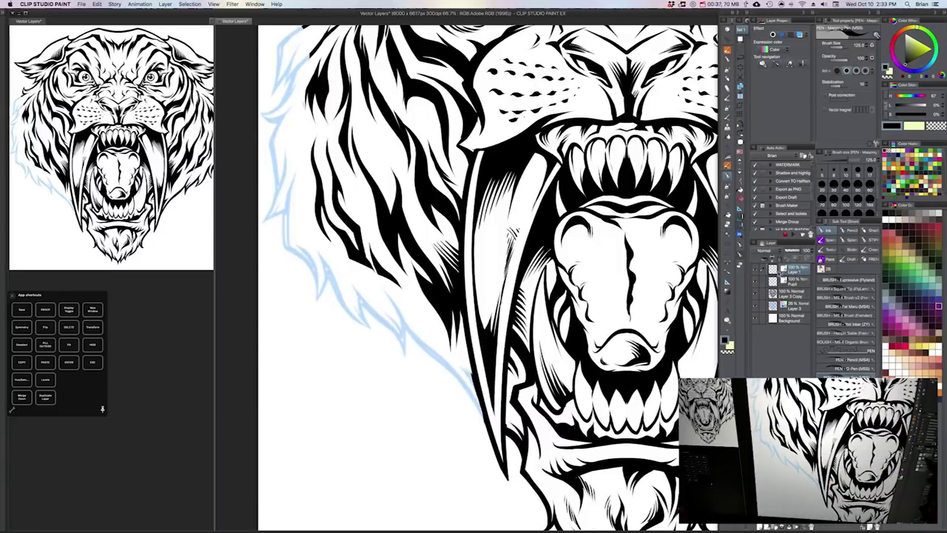
pyautogui.moveTo(504, 365); pyautogui.dragTo(484, 367)
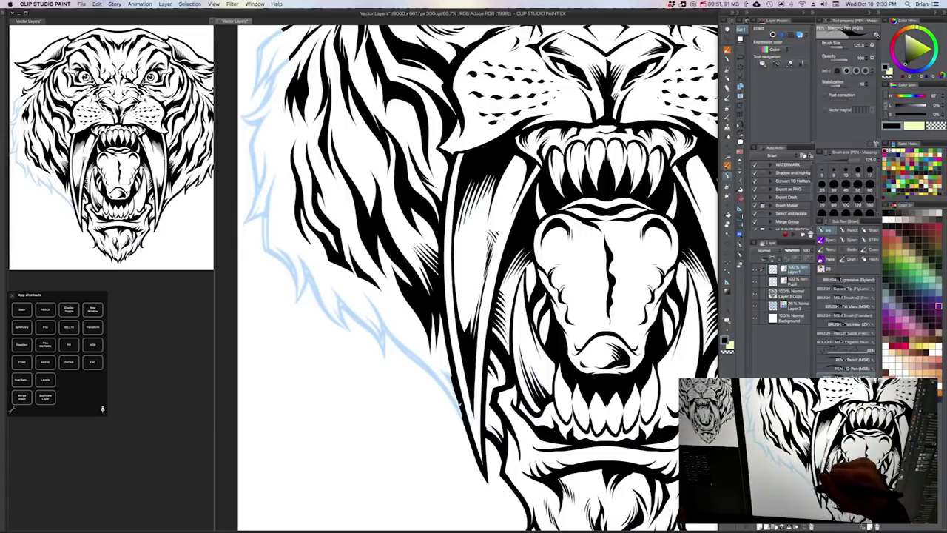
pyautogui.moveTo(462, 416)
pyautogui.mouseDown()
pyautogui.moveTo(401, 348)
pyautogui.moveTo(376, 308)
pyautogui.mouseUp()
pyautogui.press(']')
pyautogui.press(']')
pyautogui.press(']')
pyautogui.press('super+z')
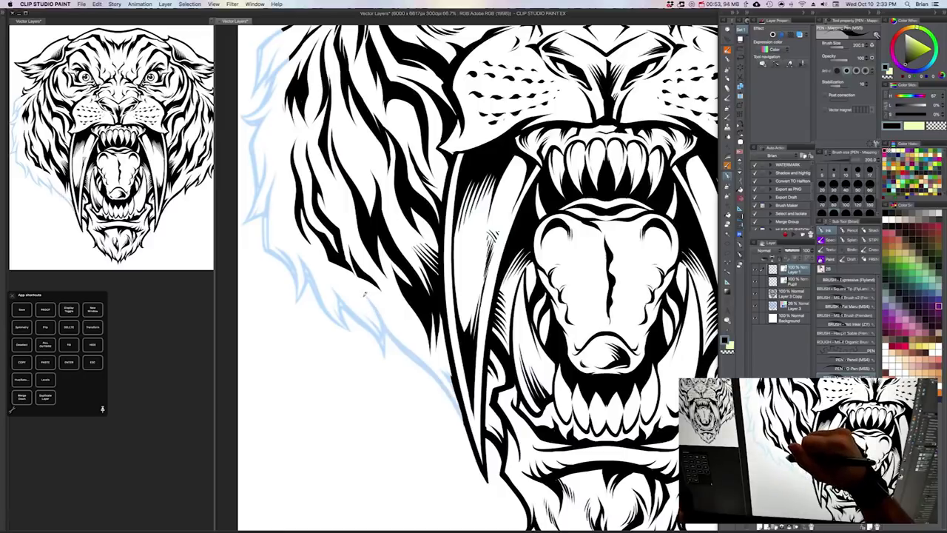
# - Ink the blue-sketched lower-left mane edge in black on Layer 1, letting the fur strokes overshoot where they cross
pyautogui.moveTo(425, 368); pyautogui.dragTo(470, 430)
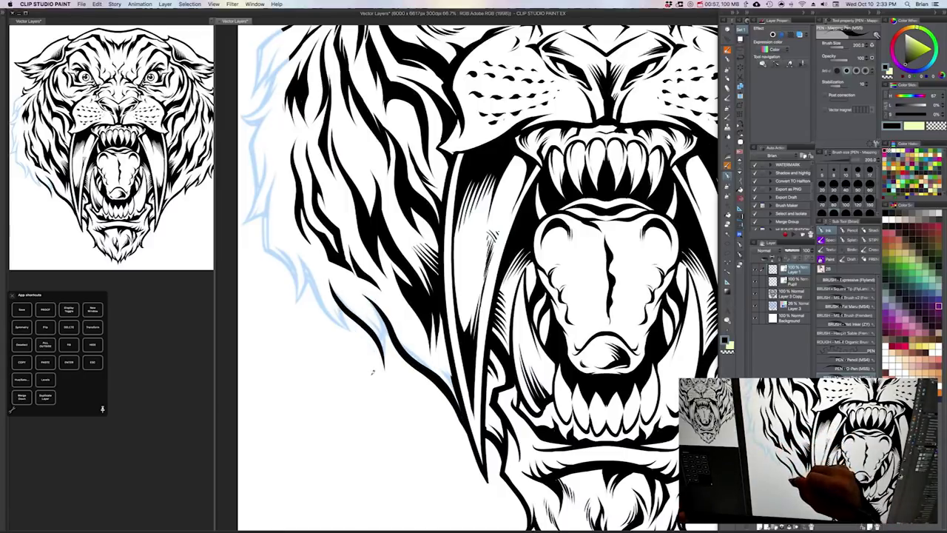
pyautogui.moveTo(341, 283); pyautogui.dragTo(423, 289)
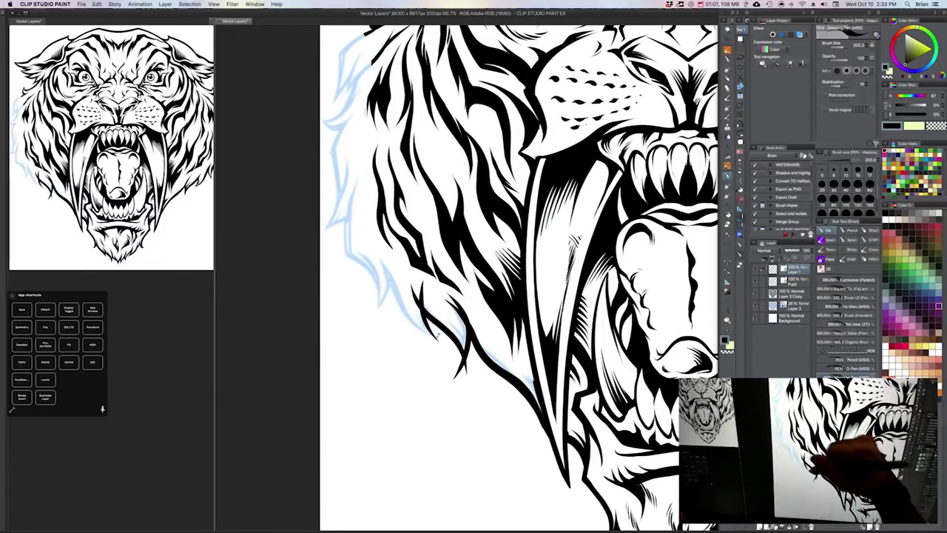
pyautogui.moveTo(449, 343)
pyautogui.mouseDown()
pyautogui.moveTo(412, 322)
pyautogui.moveTo(373, 240)
pyautogui.moveTo(448, 345)
pyautogui.mouseUp()
pyautogui.press('super+z')
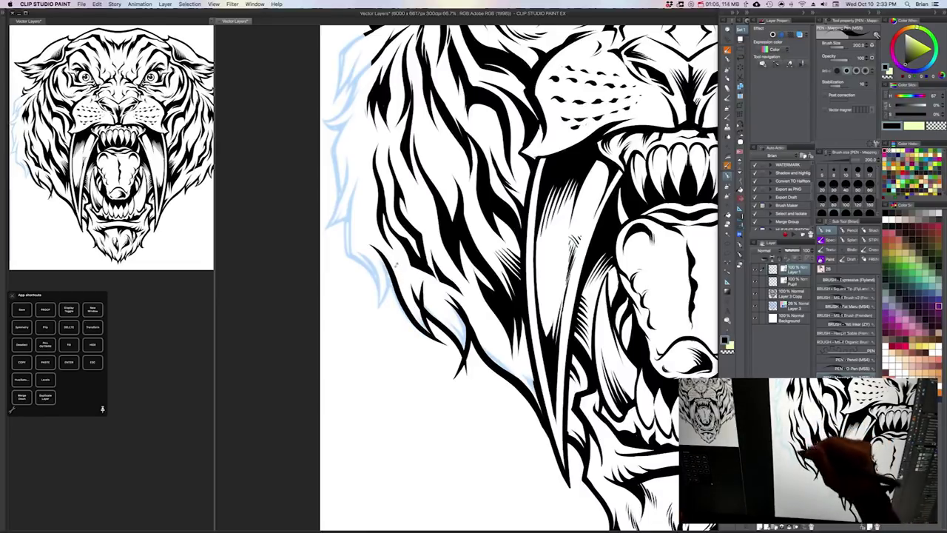
pyautogui.moveTo(348, 251); pyautogui.dragTo(363, 263)
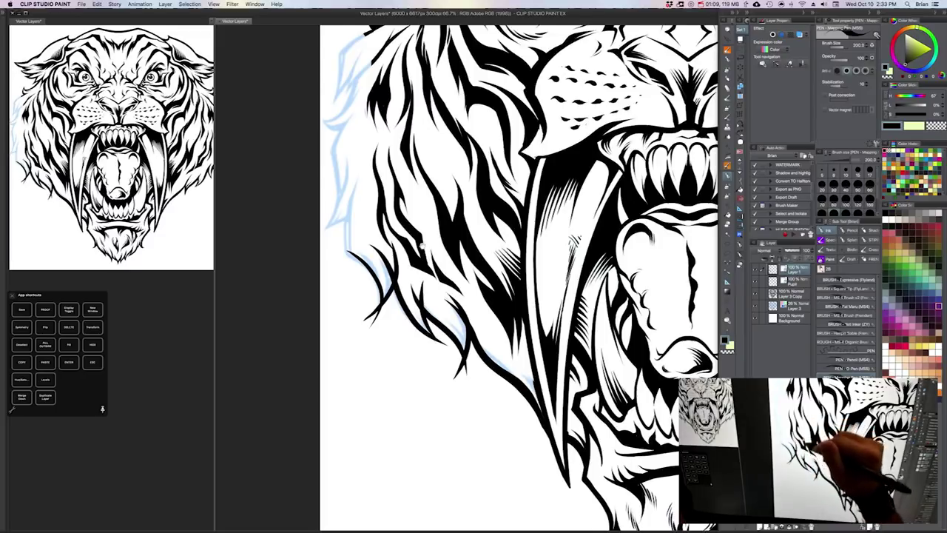
pyautogui.moveTo(423, 245); pyautogui.dragTo(402, 278)
pyautogui.moveTo(524, 339); pyautogui.dragTo(502, 318)
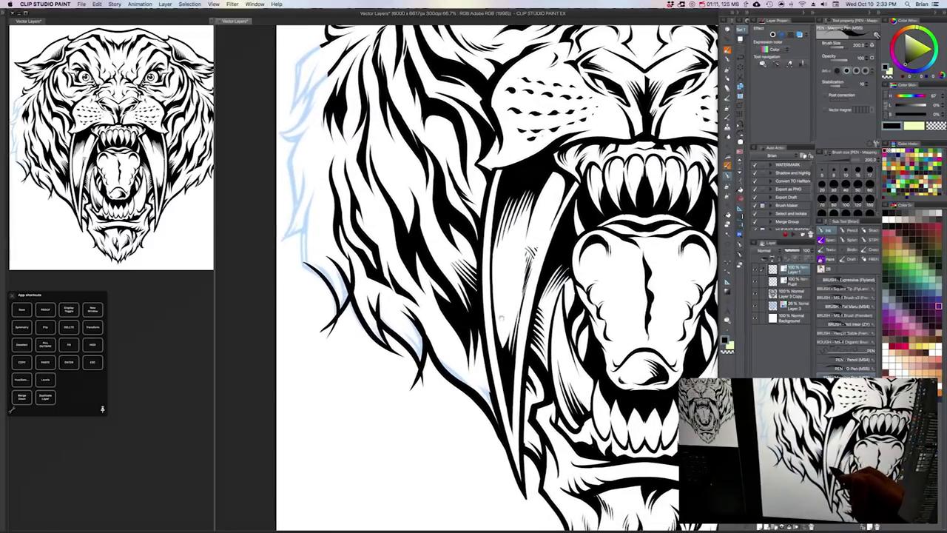
# - Choose the Vector eraser and reduce its brush size to 70 for trimming the overshooting mane lines
pyautogui.scroll(-1, 497, 277)
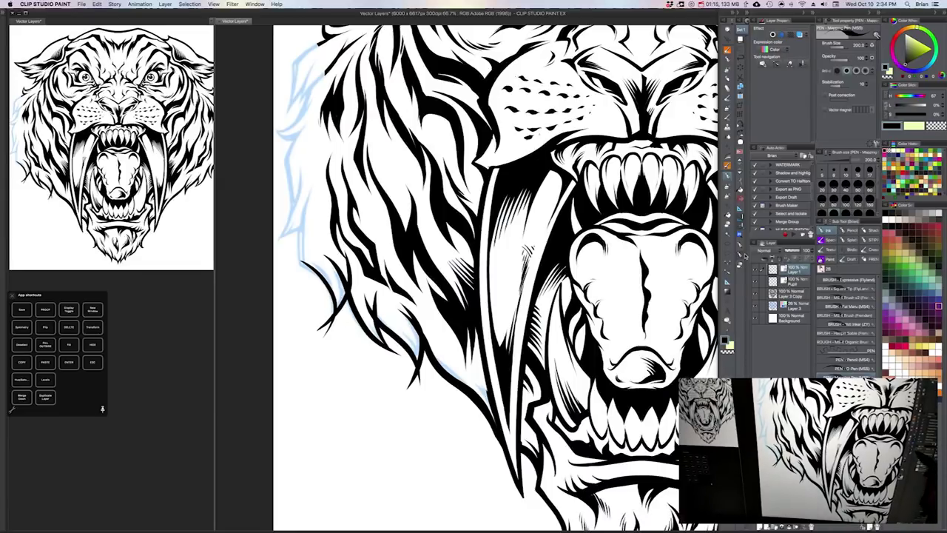
pyautogui.press('e')
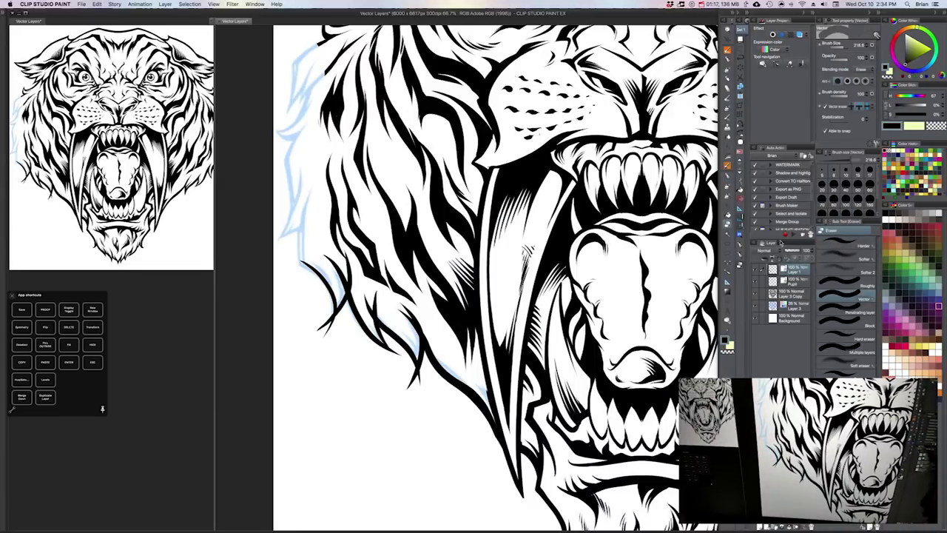
pyautogui.click(850, 284)
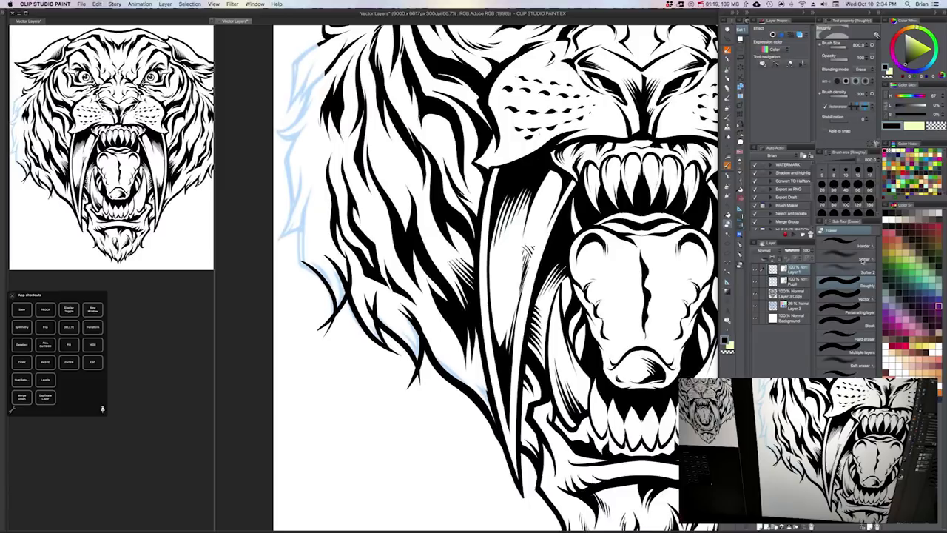
pyautogui.click(851, 299)
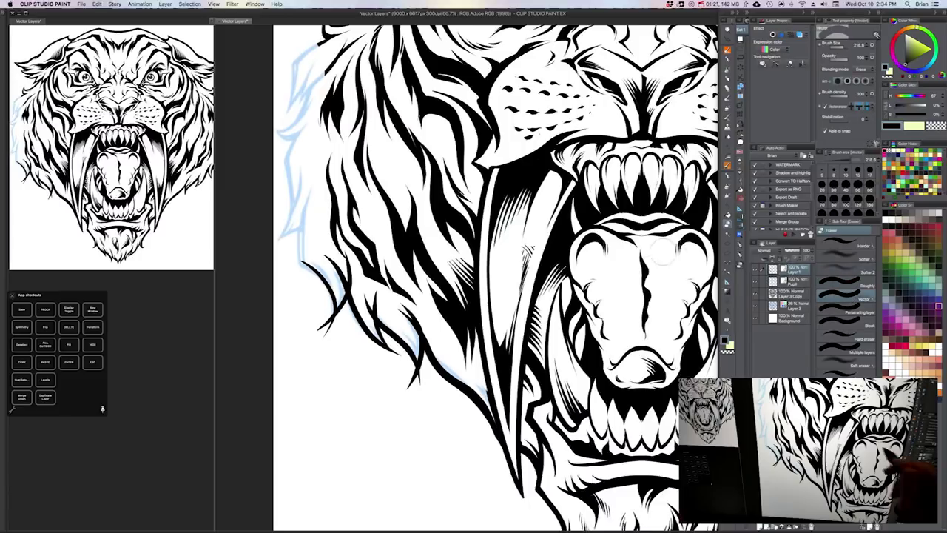
pyautogui.press('[')
pyautogui.press('[')
pyautogui.press('[')
pyautogui.press('[')
pyautogui.press('[')
pyautogui.press('[')
pyautogui.press('[')
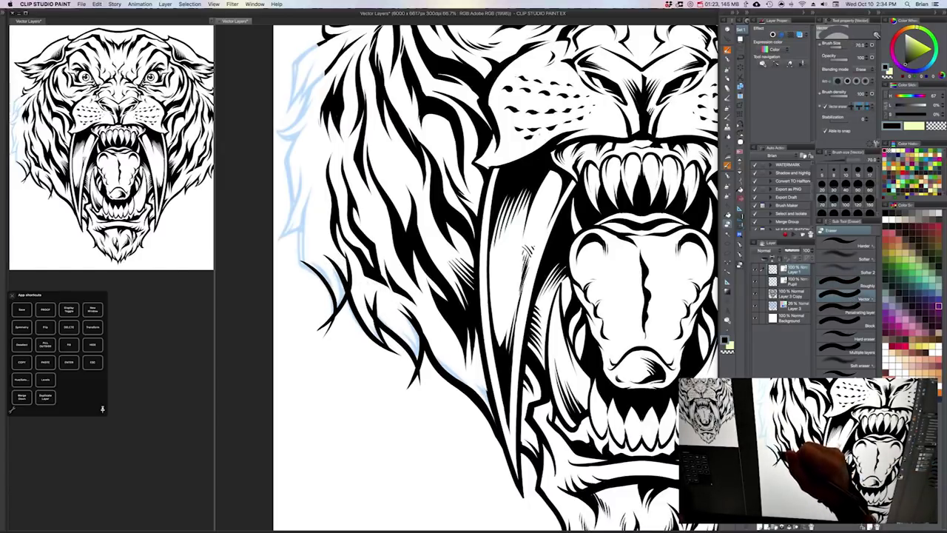
# - Trim the overshooting fur line ends along the lower-left mane edge, reducing the Vector eraser's brush size to 50, then 40
pyautogui.press('[')
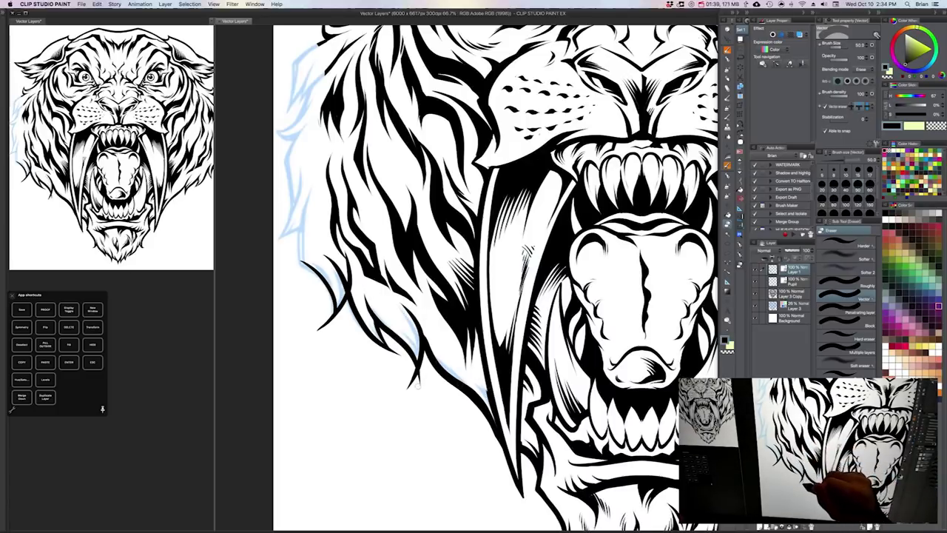
pyautogui.moveTo(415, 386); pyautogui.dragTo(412, 380)
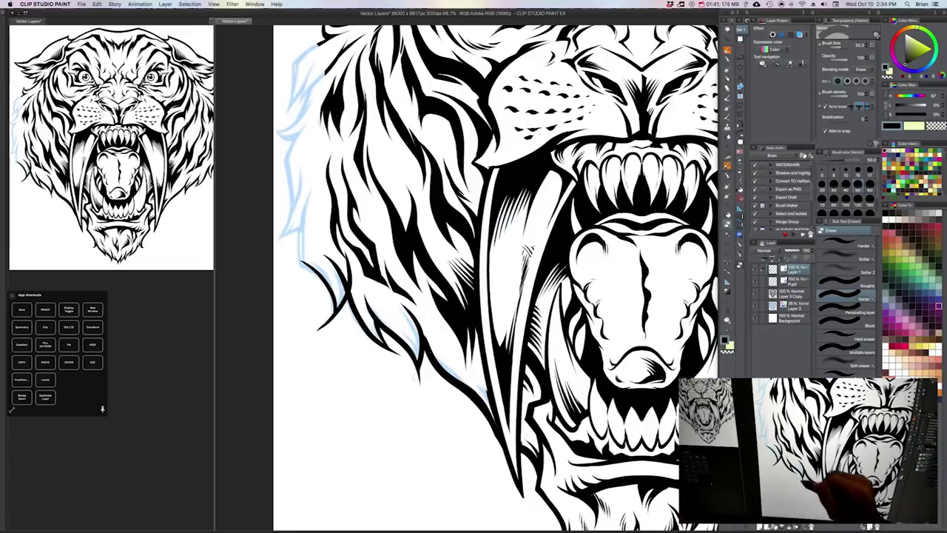
pyautogui.press('[')
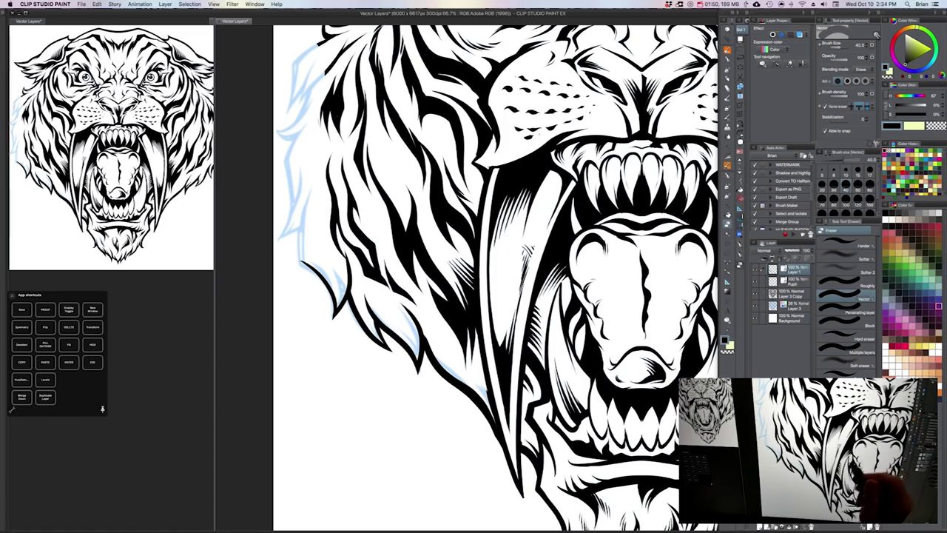
# - Select the Pupil layer and toggle its visibility off and back on to identify the vector-drawn pupil
pyautogui.moveTo(591, 283); pyautogui.dragTo(557, 517)
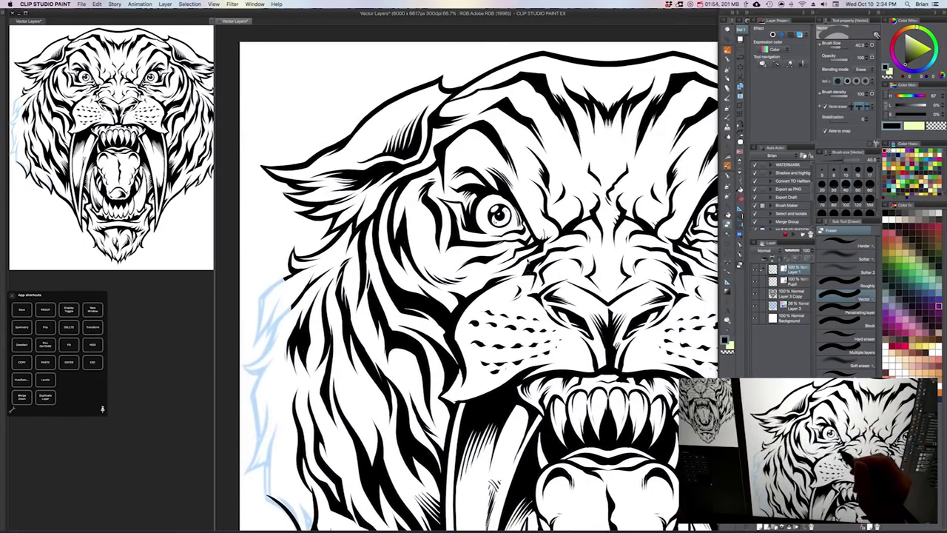
pyautogui.press('super+plus')
pyautogui.moveTo(558, 355); pyautogui.dragTo(560, 403)
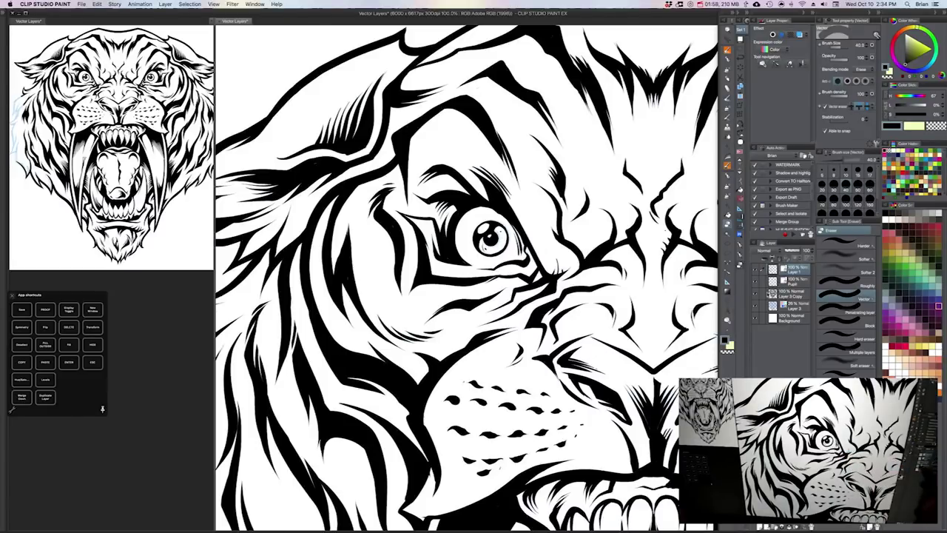
pyautogui.click(772, 285)
pyautogui.click(754, 282)
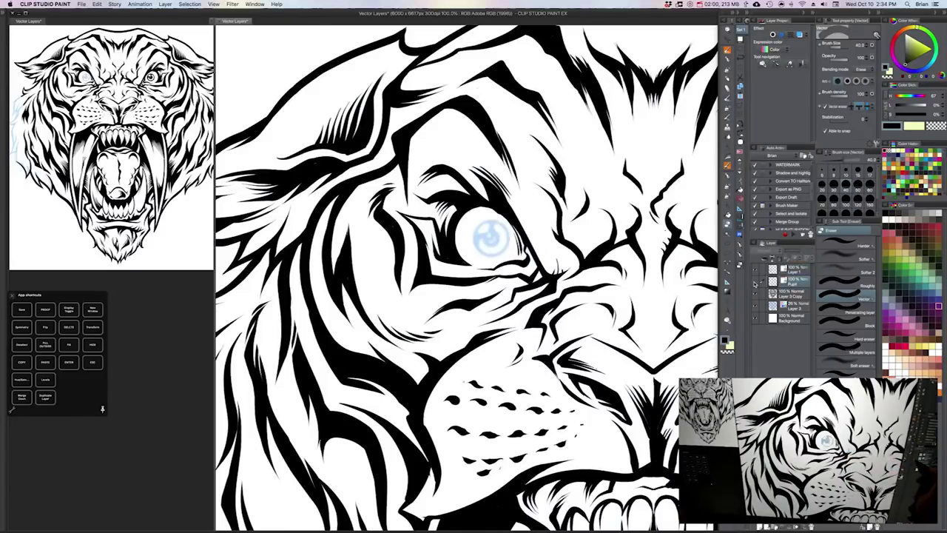
pyautogui.click(755, 283)
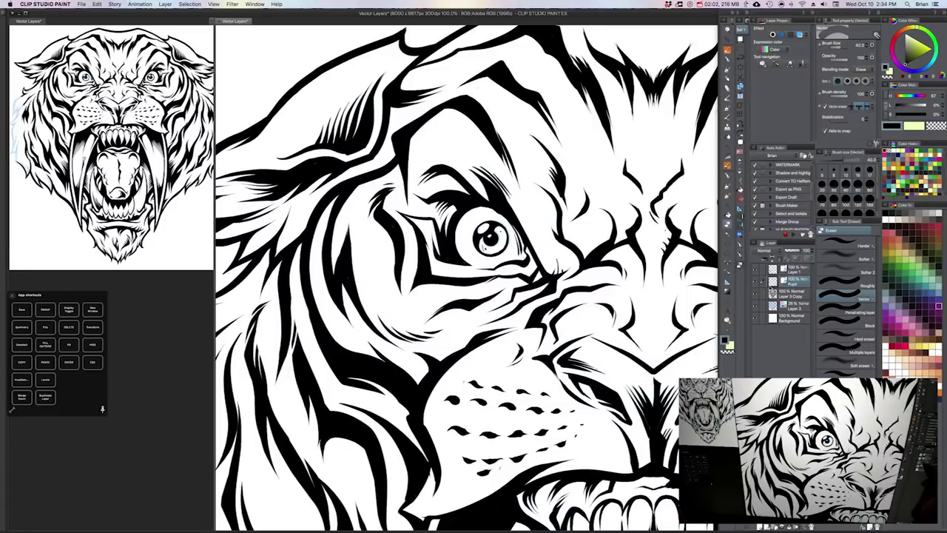
# - Try enlarging the vector pupil on the Pupil layer to several times its size to check its edges, and revert it
pyautogui.moveTo(509, 313); pyautogui.dragTo(502, 338)
pyautogui.press('super+t')
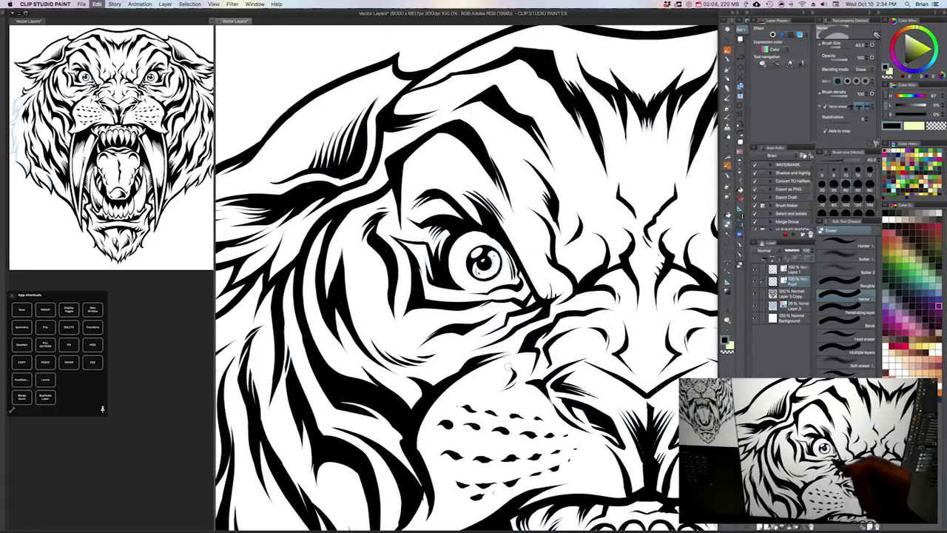
pyautogui.moveTo(503, 263); pyautogui.dragTo(641, 262)
pyautogui.press('Return')
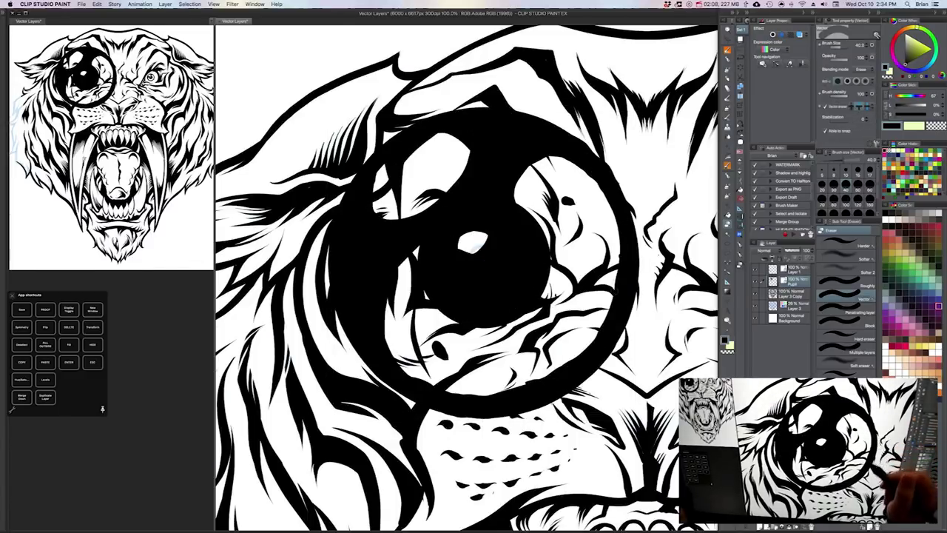
pyautogui.scroll(1, 613, 319)
pyautogui.scroll(-1, 613, 319)
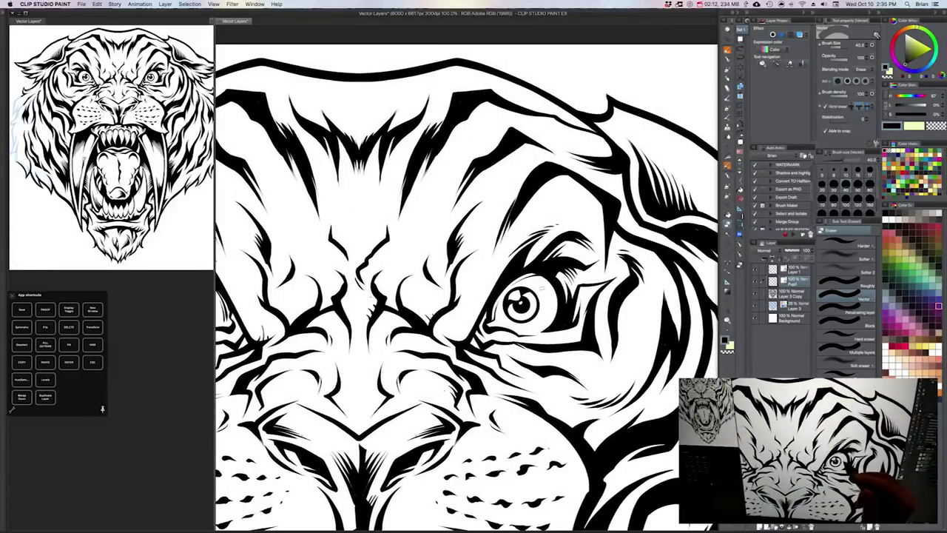
# - Lasso the pupil of the tiger's other eye and make the raster layer Layer 3 Copy active
pyautogui.press('m')
pyautogui.scroll(1, 544, 285)
pyautogui.moveTo(542, 287); pyautogui.dragTo(488, 293)
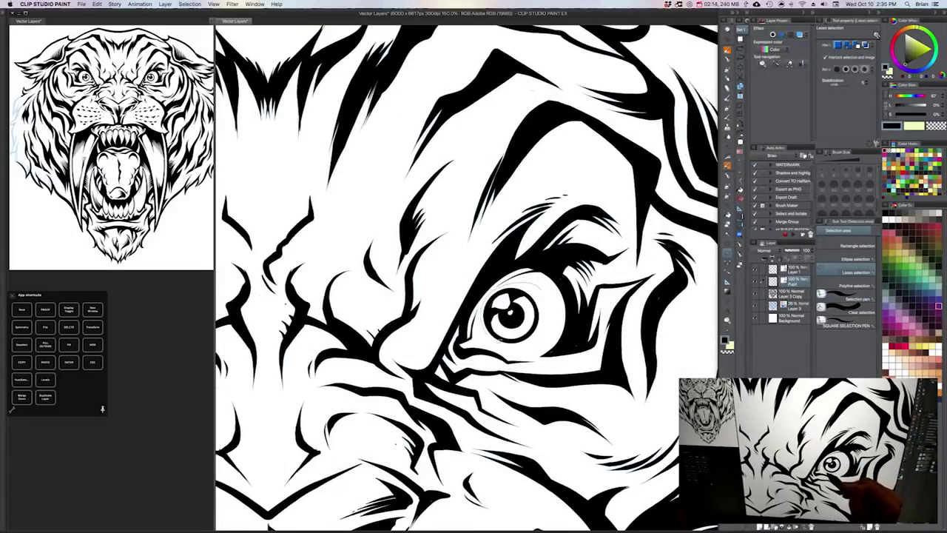
pyautogui.moveTo(487, 341); pyautogui.dragTo(547, 314)
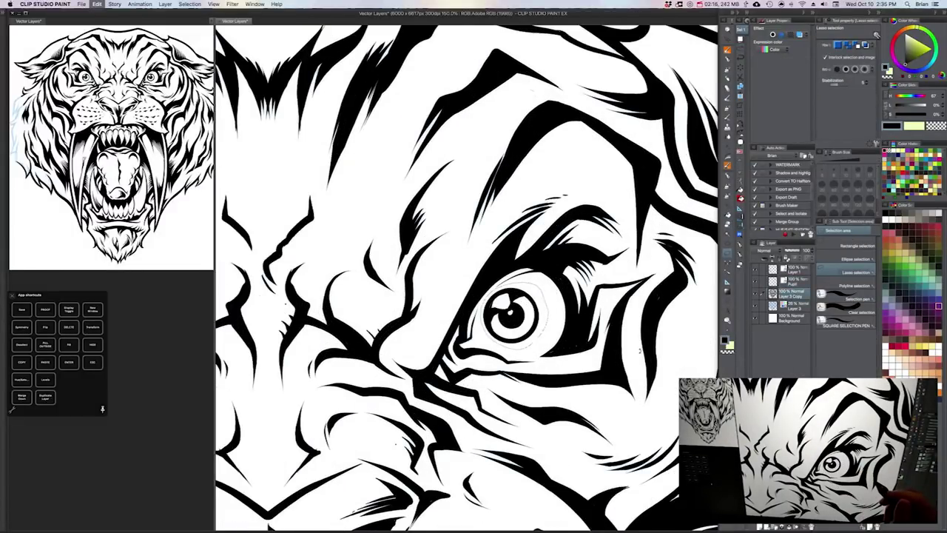
# - Try scaling the lassoed raster pupil to 703 percent, inspect its edges, and undo the scaling
pyautogui.hotkey('ctrl', 't')
pyautogui.scroll(-1, 640, 348)
pyautogui.scroll(-1, 605, 306)
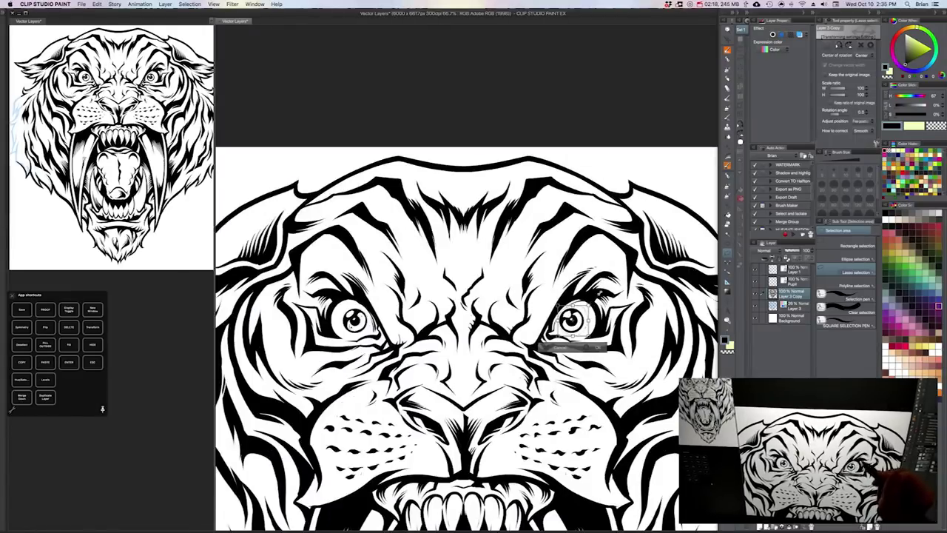
pyautogui.moveTo(588, 305); pyautogui.dragTo(679, 180)
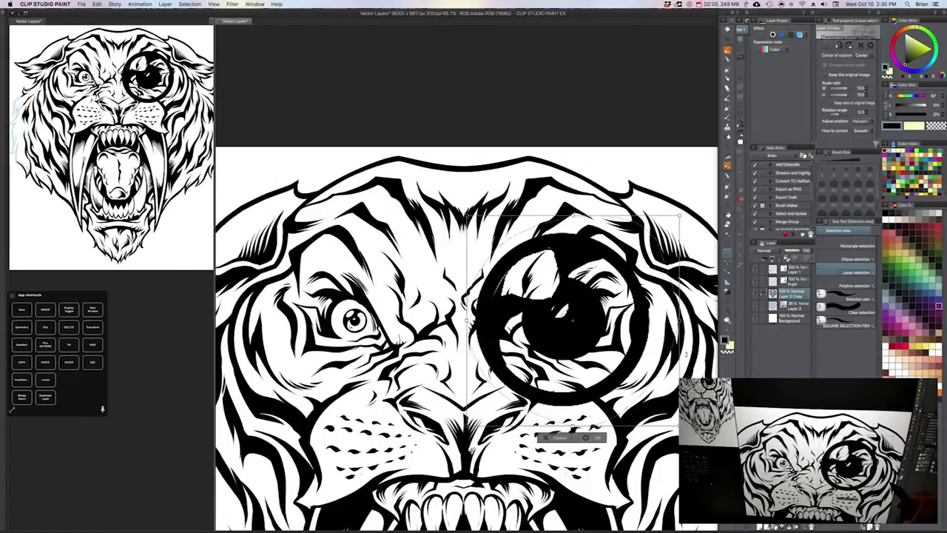
pyautogui.press('Return')
pyautogui.scroll(2, 688, 351)
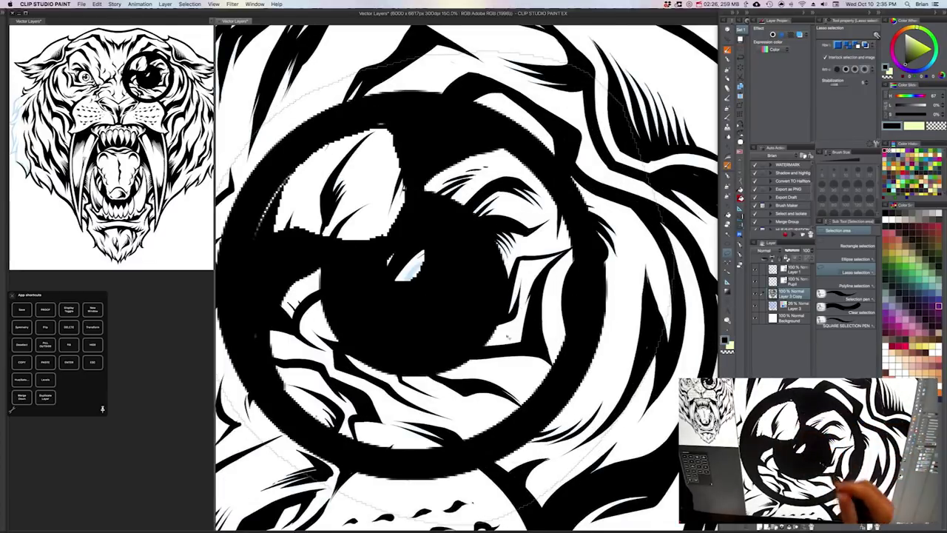
pyautogui.scroll(-2, 602, 351)
pyautogui.press('super+z')
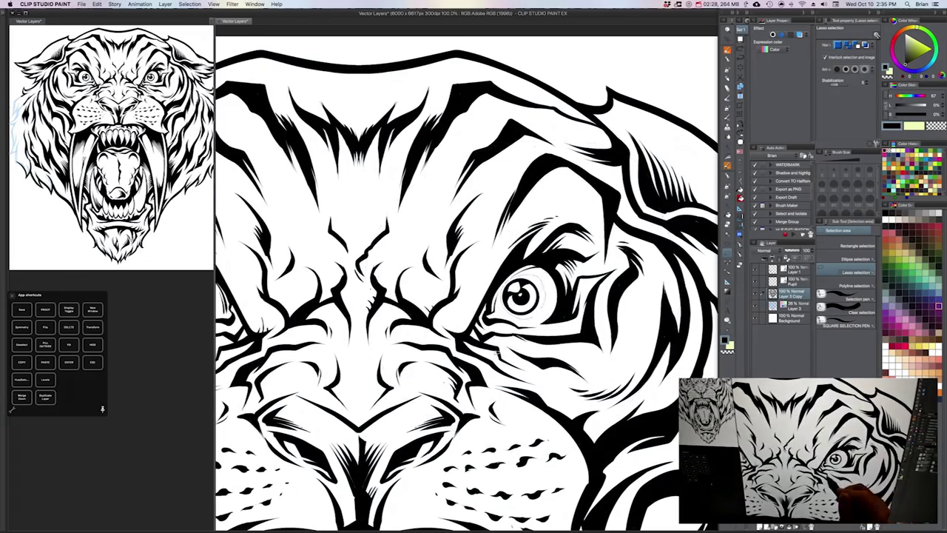
# - Select the vector line of the lower-left mane edge beside the long fang on Layer 1 with the Object tool
pyautogui.scroll(-1, 496, 352)
pyautogui.moveTo(496, 352); pyautogui.dragTo(569, 280)
pyautogui.moveTo(534, 442); pyautogui.dragTo(579, 287)
pyautogui.scroll(-1, 549, 303)
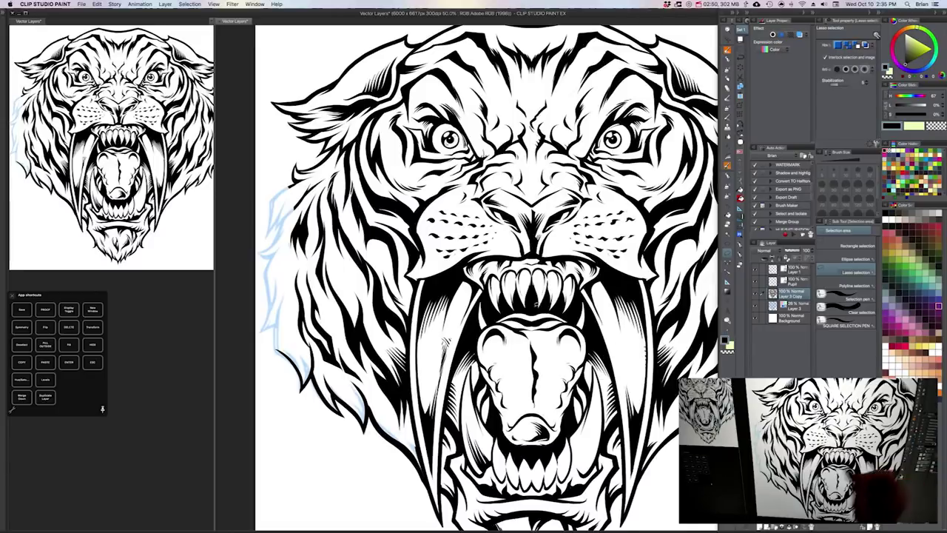
pyautogui.moveTo(456, 430); pyautogui.dragTo(566, 288)
pyautogui.scroll(1, 529, 325)
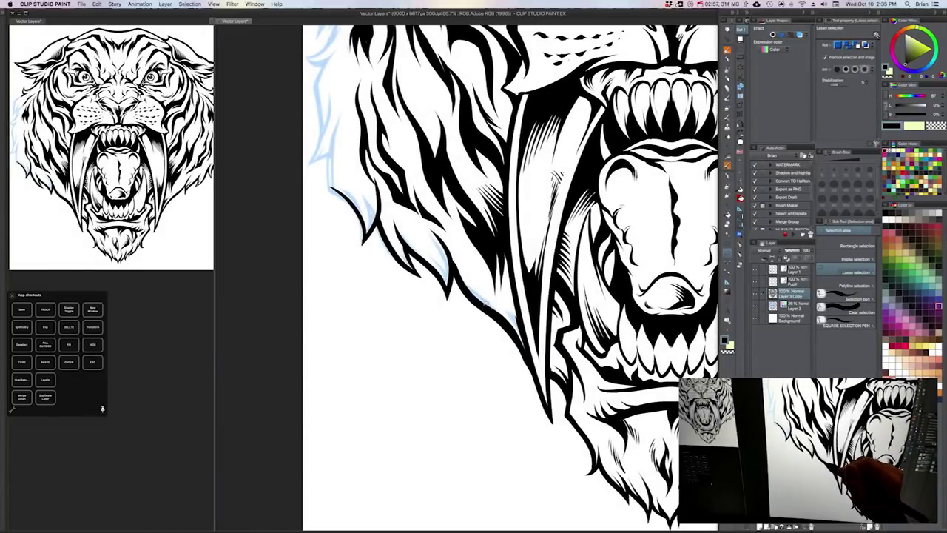
pyautogui.press('p')
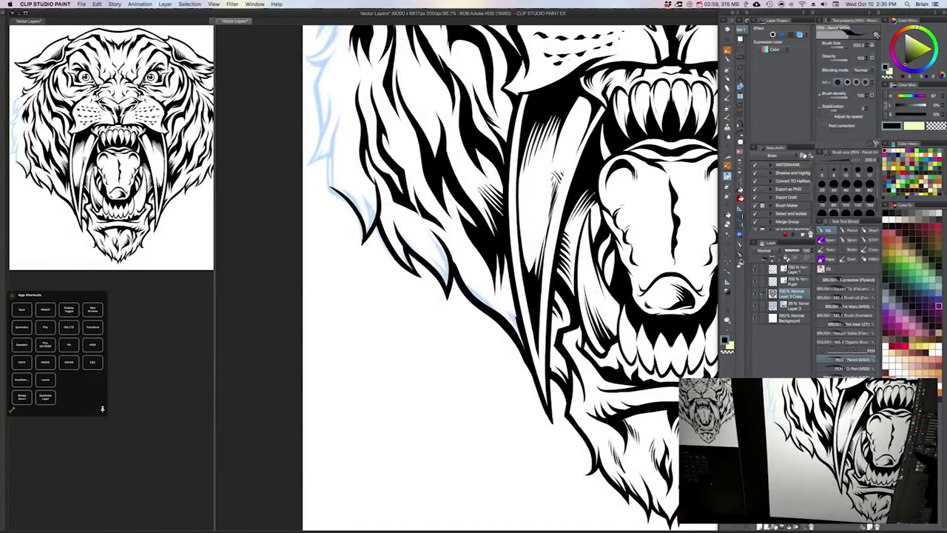
pyautogui.press('o')
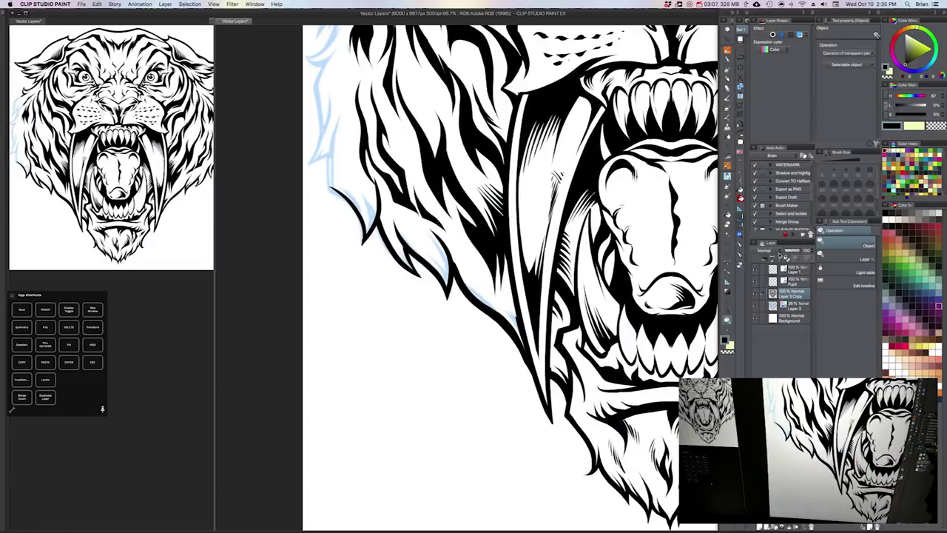
pyautogui.click(776, 270)
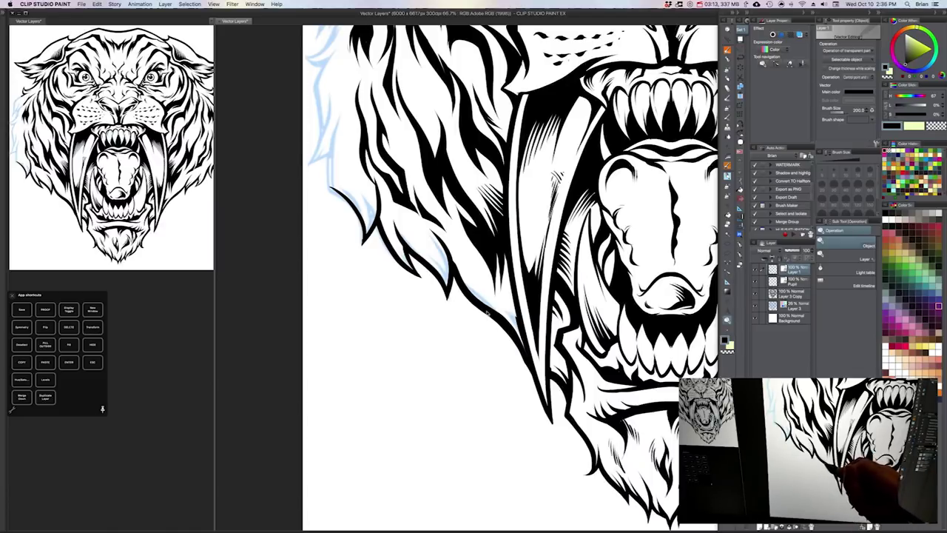
pyautogui.click(490, 299)
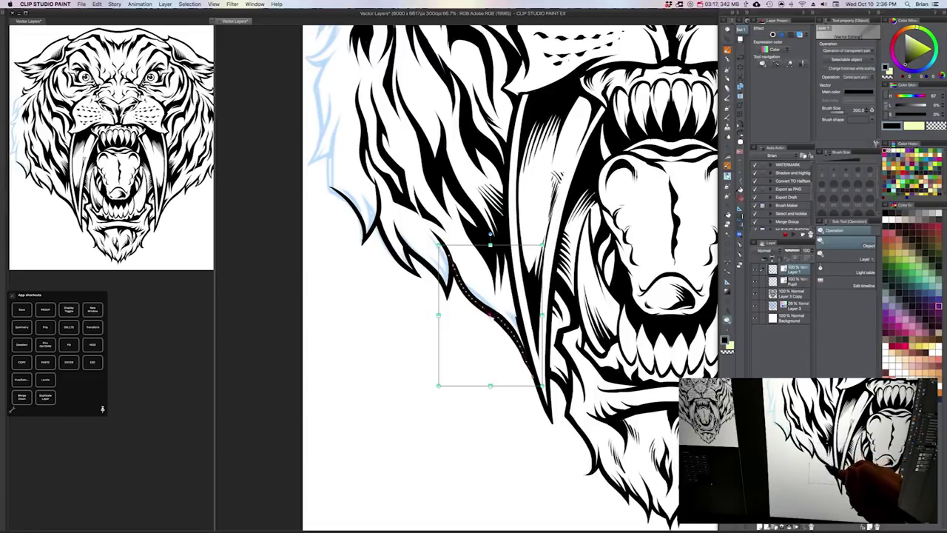
# - Reshape the selected mane line by moving its control points, including one near its lower end
pyautogui.moveTo(490, 315); pyautogui.dragTo(488, 324)
pyautogui.press('super+z')
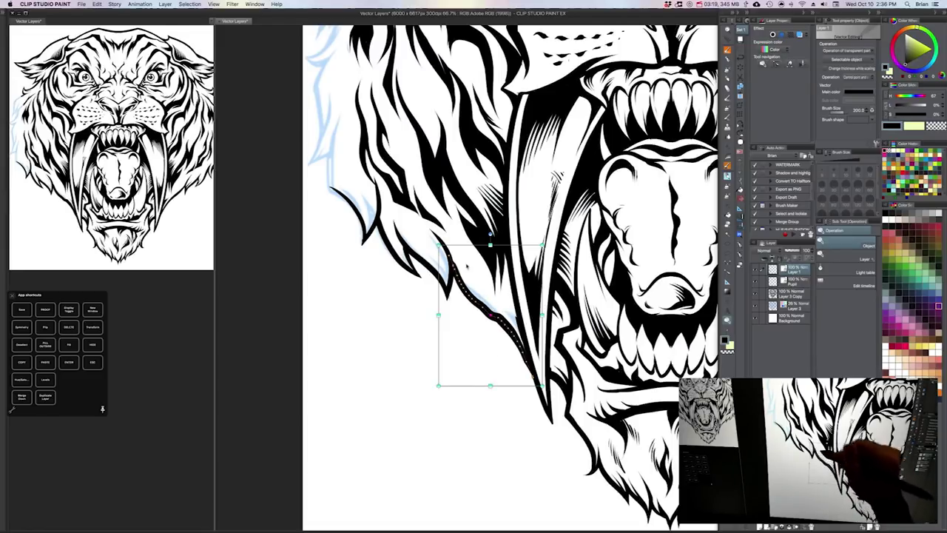
pyautogui.moveTo(448, 256); pyautogui.dragTo(490, 240)
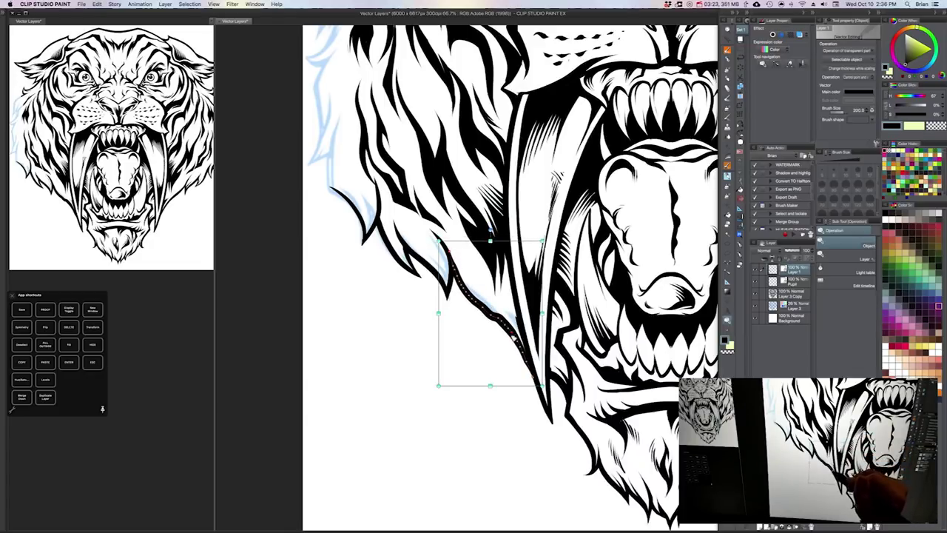
pyautogui.moveTo(511, 338); pyautogui.dragTo(513, 341)
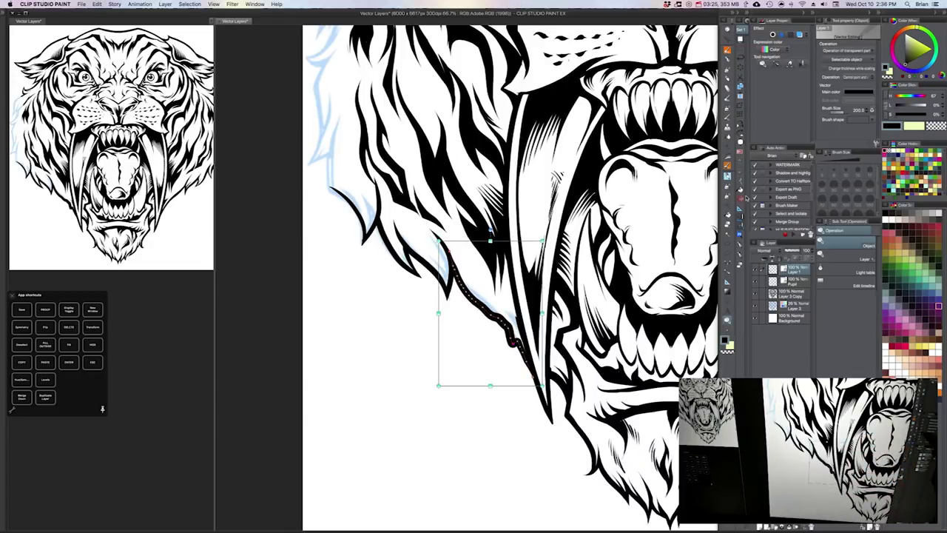
# - Distort the lower-left mane lines on Layer 1 with the Pinch vector line tool
pyautogui.click(742, 234)
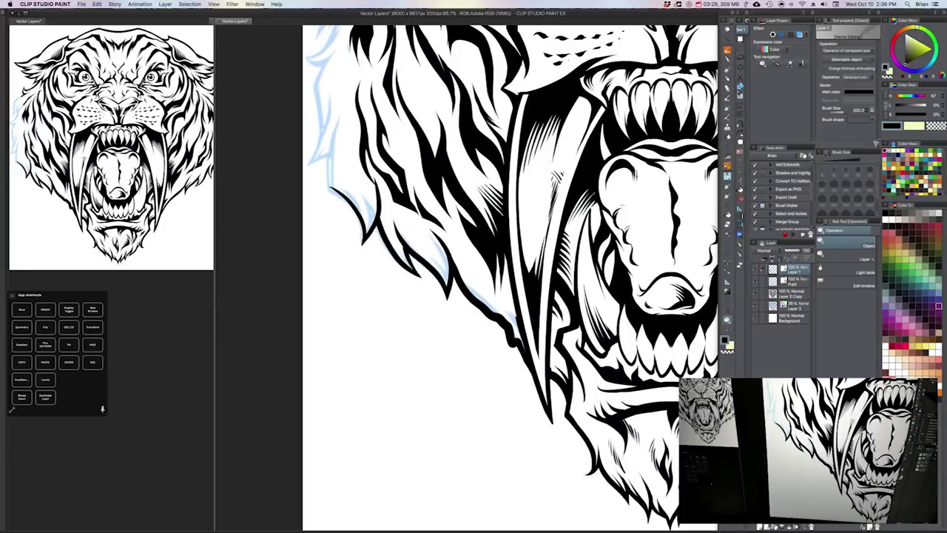
pyautogui.click(728, 264)
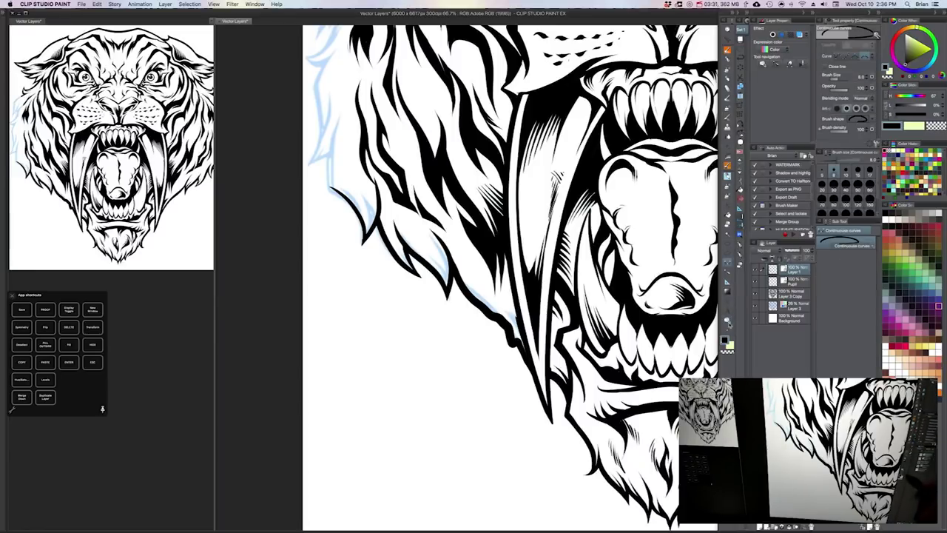
pyautogui.click(728, 273)
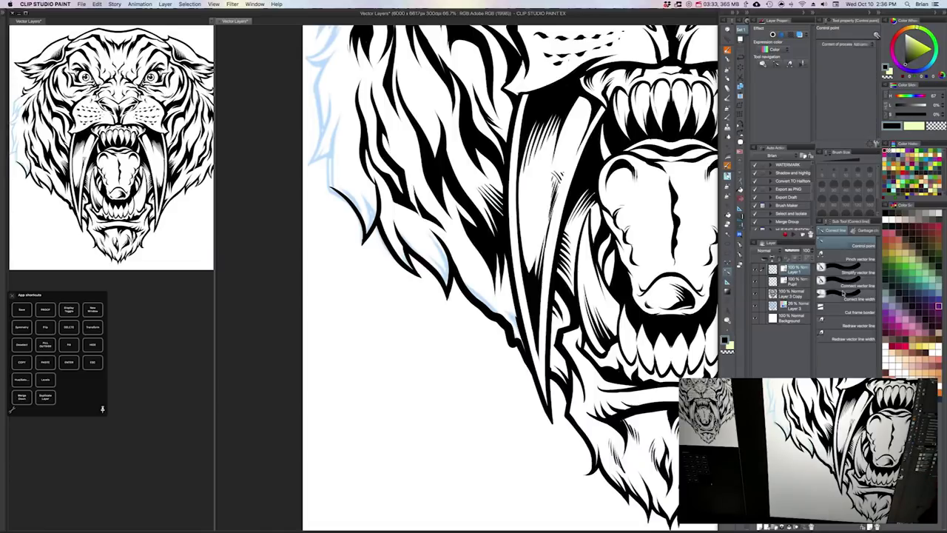
pyautogui.click(843, 259)
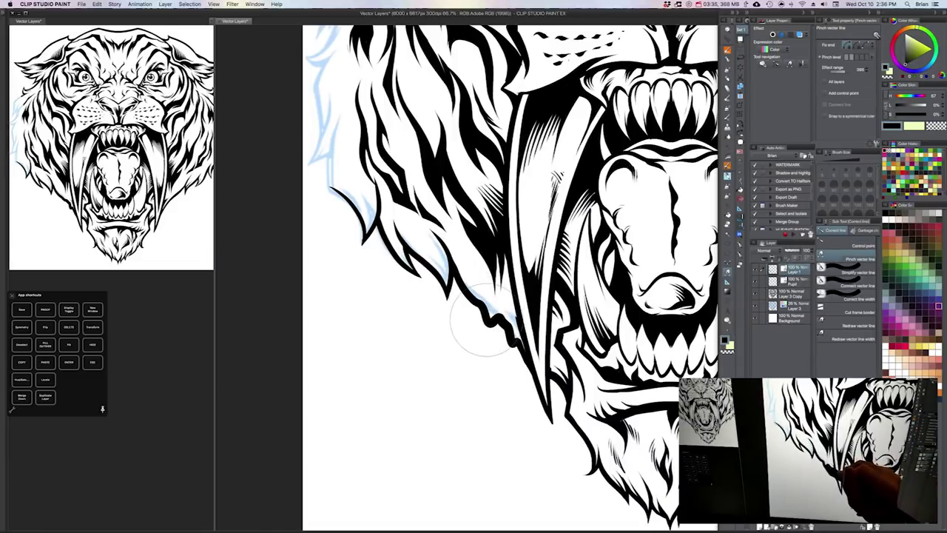
pyautogui.moveTo(483, 308); pyautogui.dragTo(469, 292)
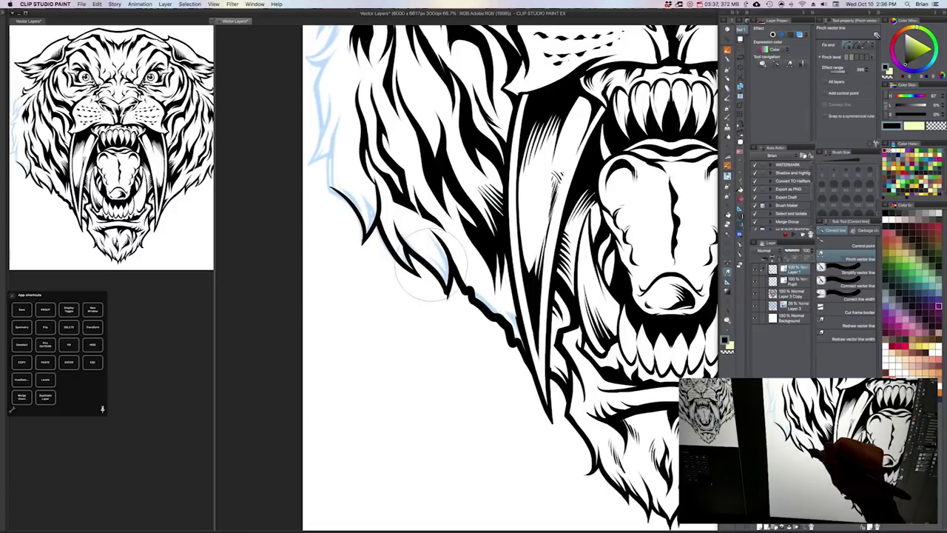
pyautogui.moveTo(429, 265); pyautogui.dragTo(470, 264)
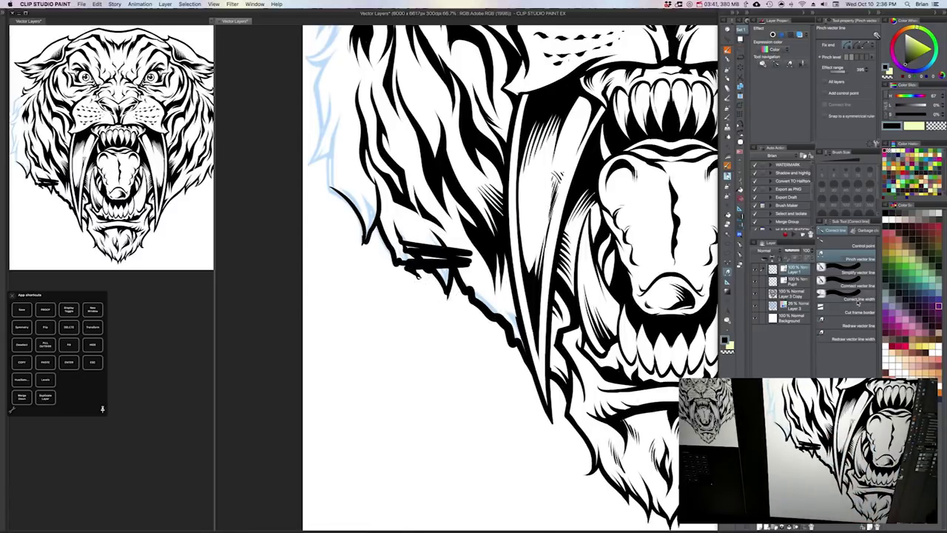
pyautogui.scroll(-1, 654, 303)
pyautogui.moveTo(655, 304); pyautogui.dragTo(486, 430)
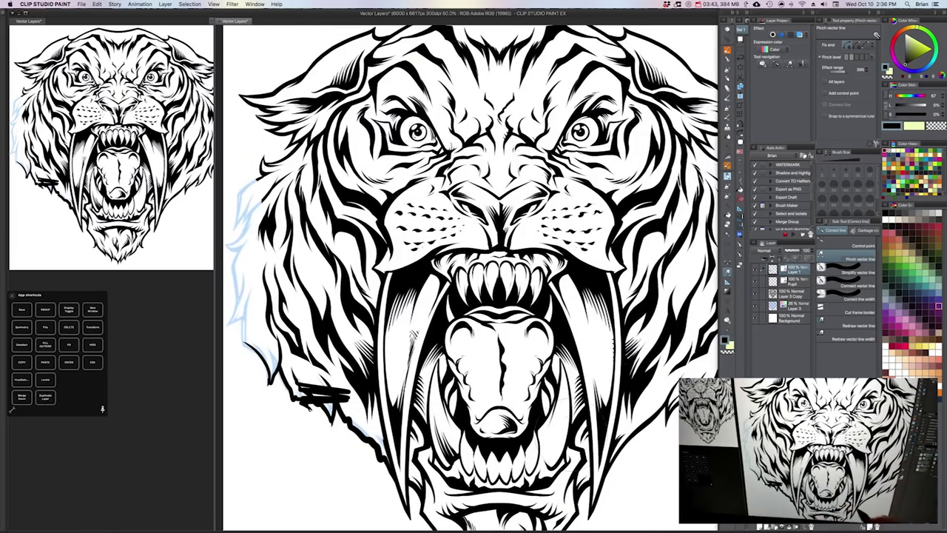
pyautogui.scroll(-1, 636, 462)
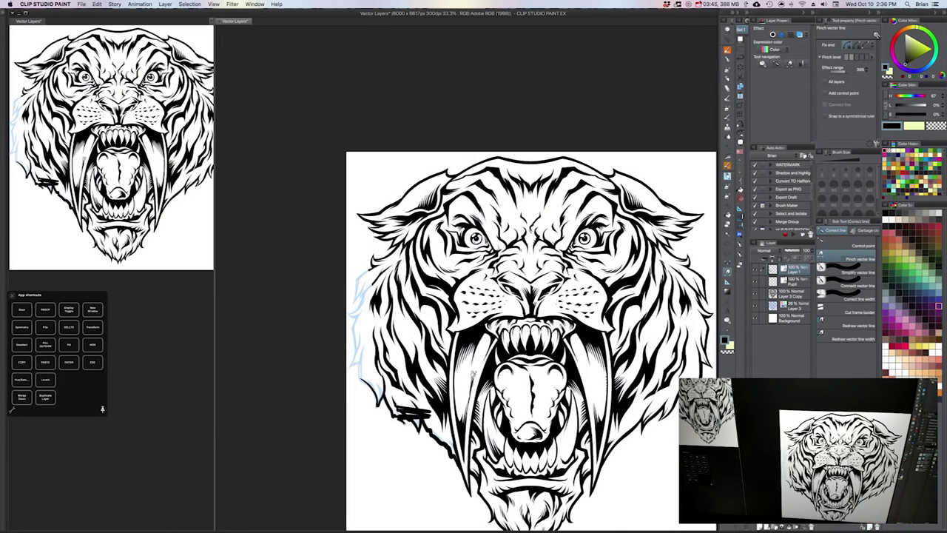
pyautogui.click(699, 5)
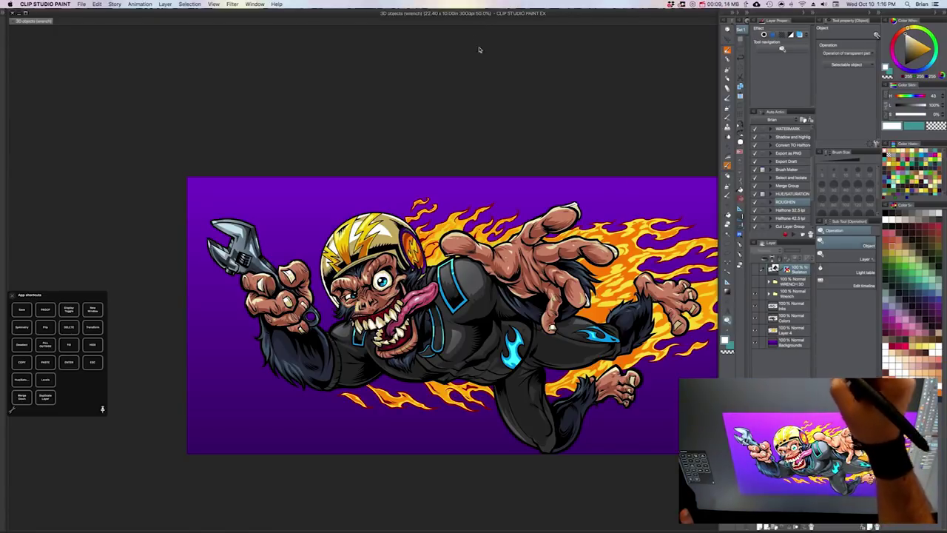
pyautogui.press('super+equal')
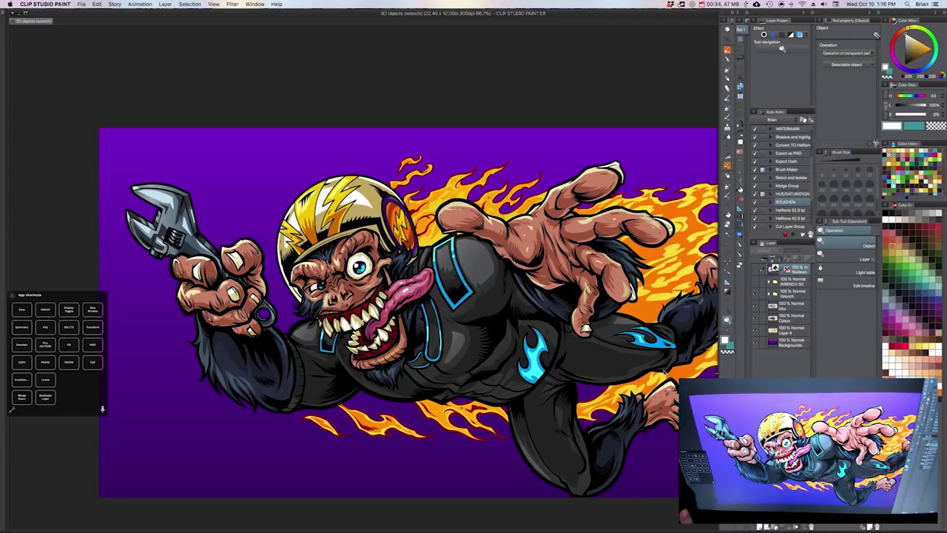
# - Import the 10299 Monkey-Wrench 3D model onto the wrench canvas and select it
pyautogui.press('Tab')
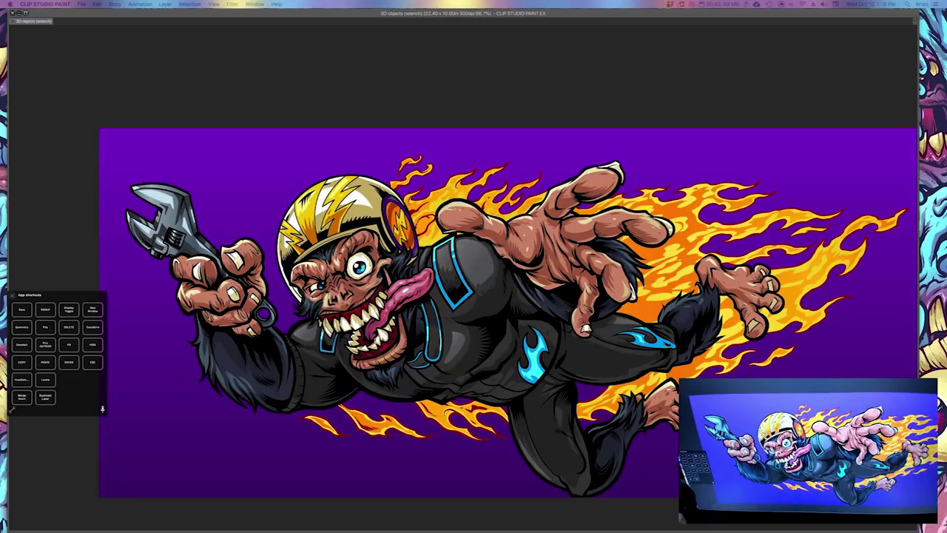
pyautogui.moveTo(518, 399); pyautogui.dragTo(497, 216)
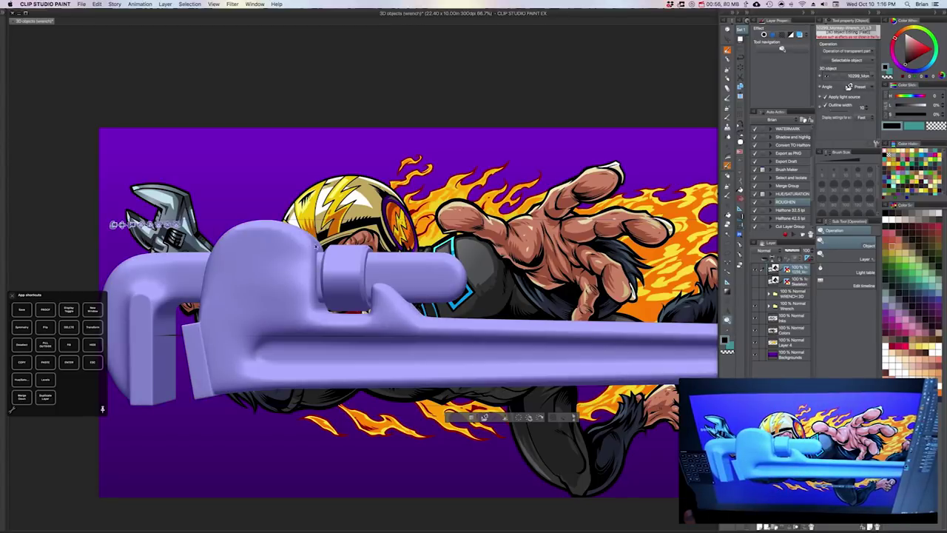
pyautogui.click(288, 256)
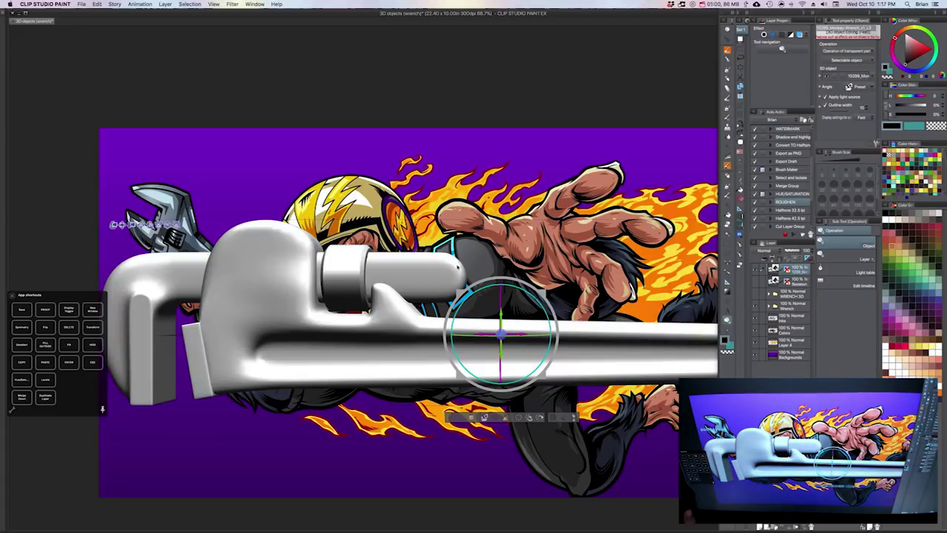
# - Reposition, rotate and scale down the imported 3D wrench with its manipulator, tilting its handle diagonally across the gorilla
pyautogui.moveTo(483, 332); pyautogui.dragTo(522, 305)
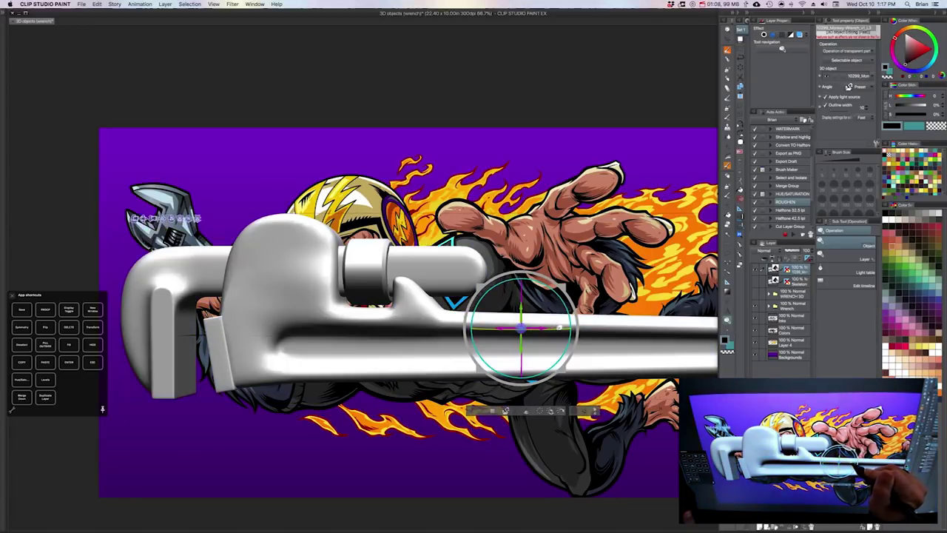
pyautogui.moveTo(560, 327); pyautogui.dragTo(520, 324)
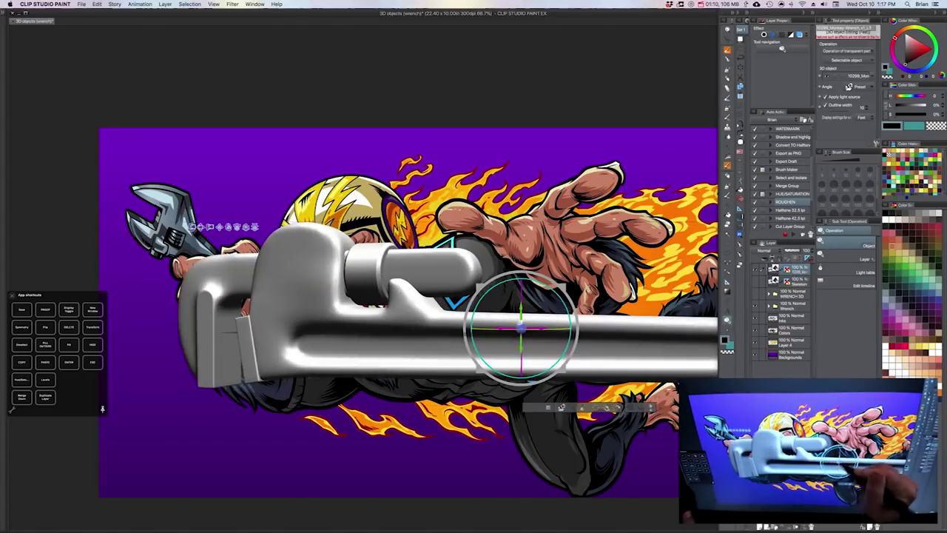
pyautogui.moveTo(522, 288); pyautogui.dragTo(554, 280)
pyautogui.moveTo(477, 304); pyautogui.dragTo(486, 341)
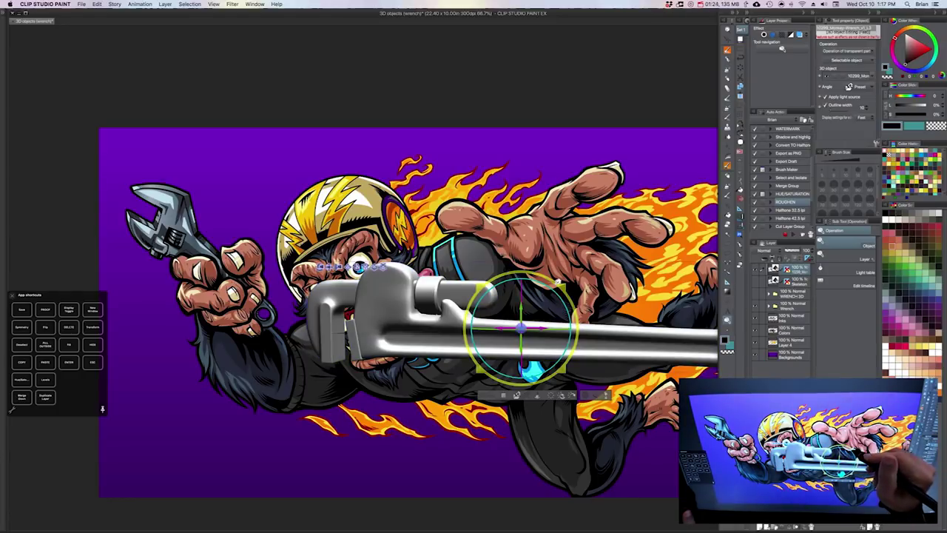
pyautogui.moveTo(556, 279); pyautogui.dragTo(535, 310)
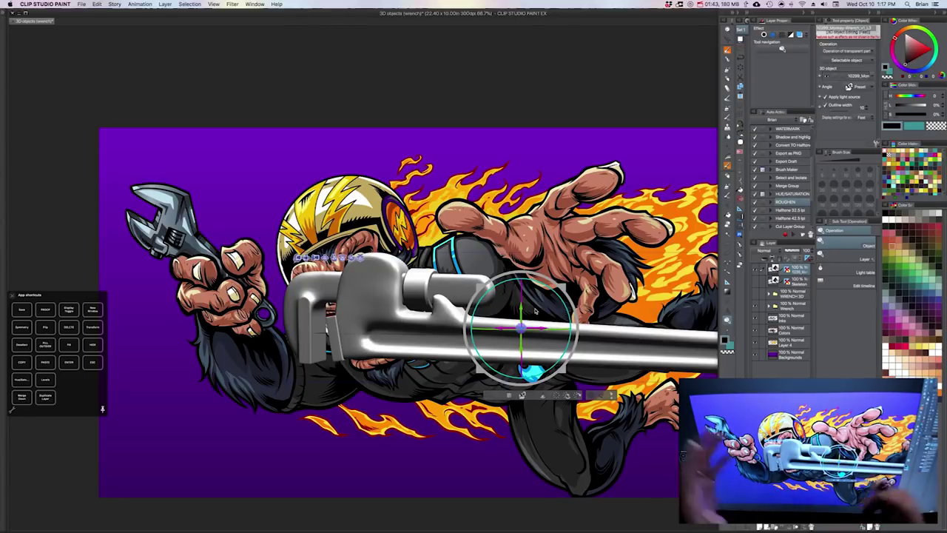
pyautogui.moveTo(529, 278); pyautogui.dragTo(511, 273)
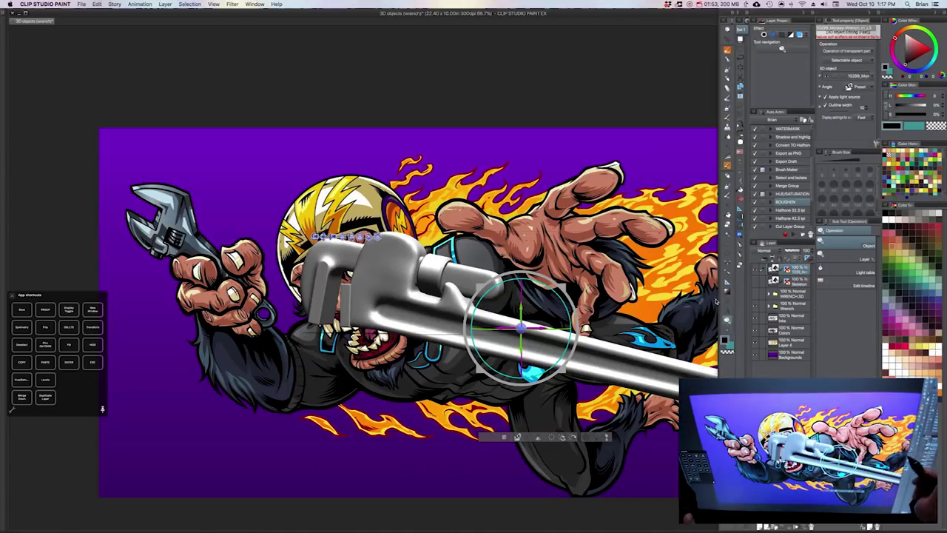
# - Hide the imported wrench model and the finished Wrench folder, and show the contents of the WRENCH 3D folder
pyautogui.click(758, 300)
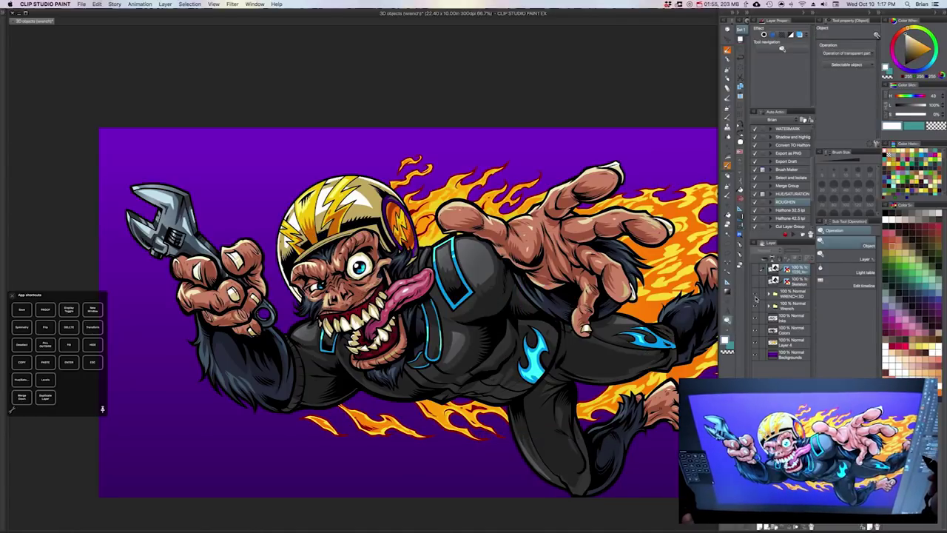
pyautogui.click(755, 298)
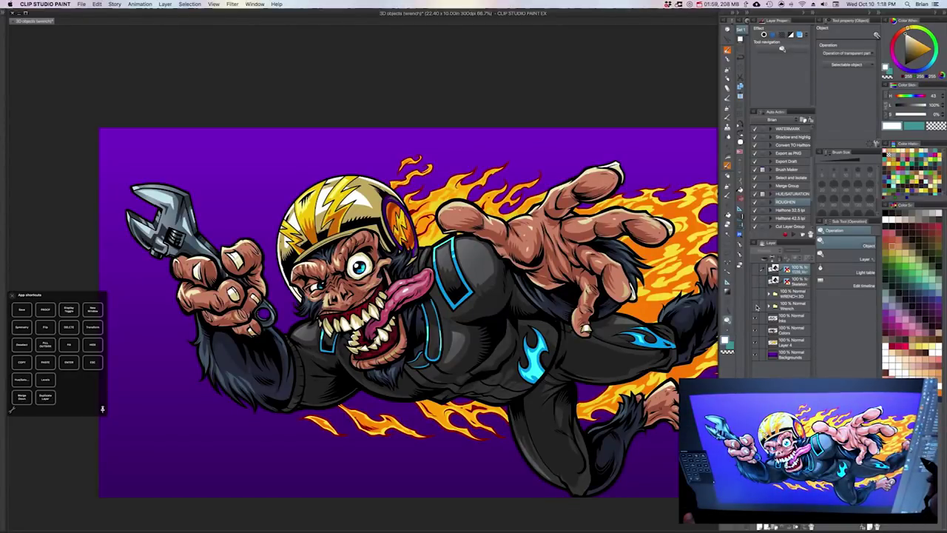
pyautogui.click(755, 305)
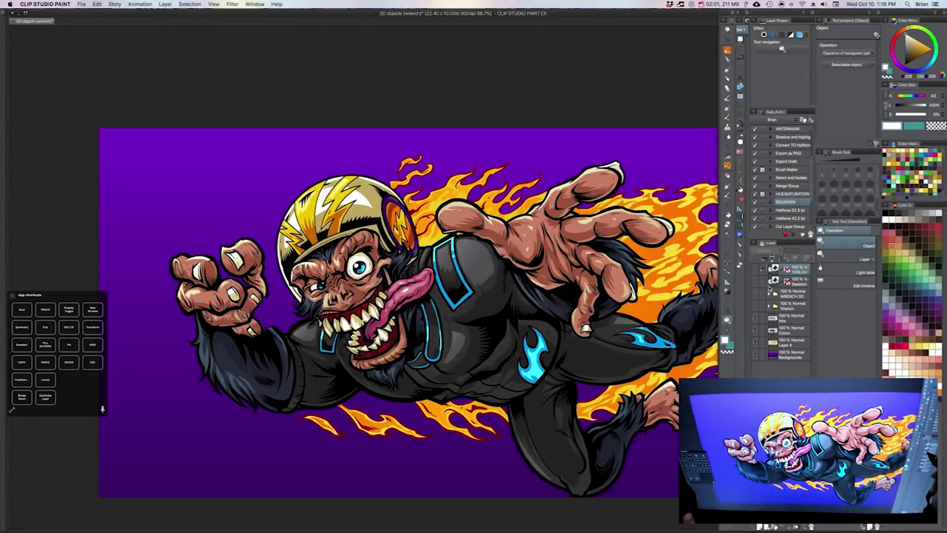
pyautogui.click(755, 295)
pyautogui.click(755, 296)
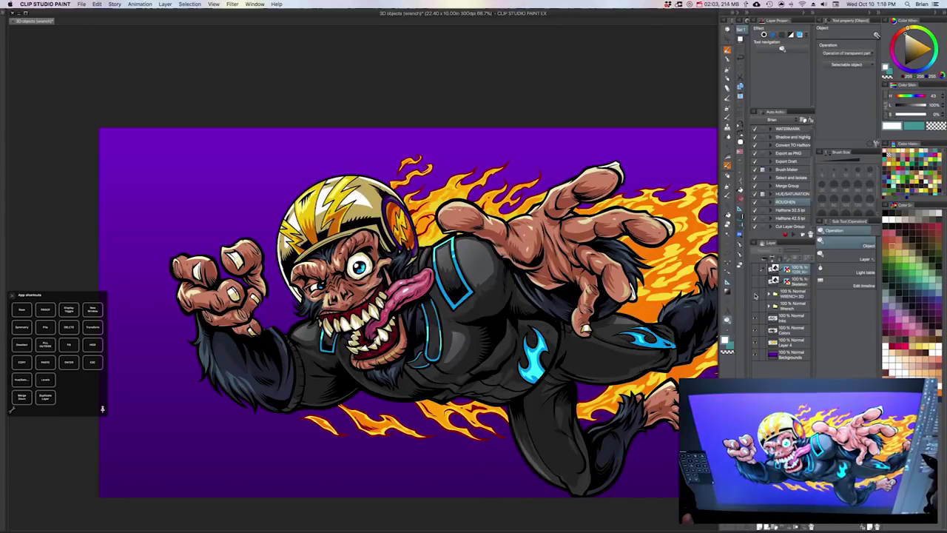
pyautogui.click(755, 295)
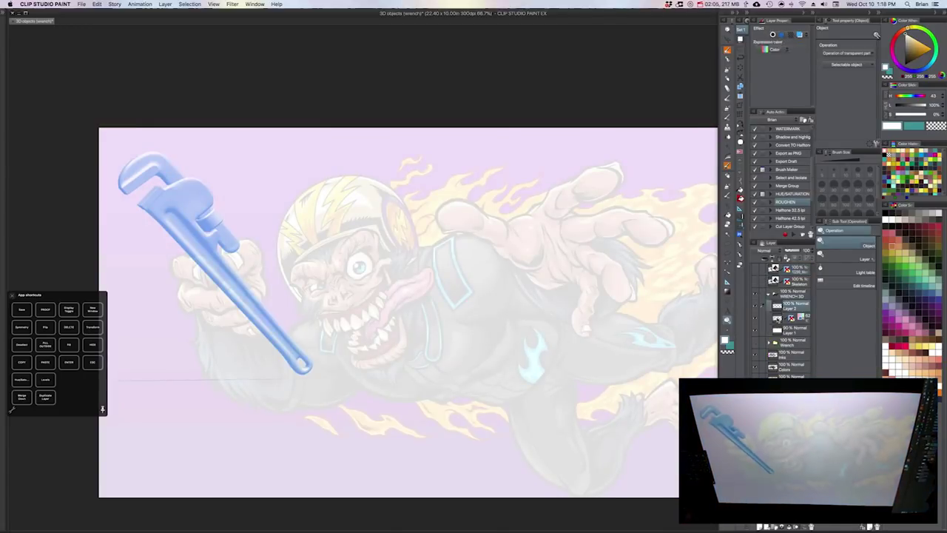
# - Toggle the 3D wrench layer's blue layer color off and back on, and reduce the layer's opacity
pyautogui.click(777, 319)
pyautogui.click(799, 34)
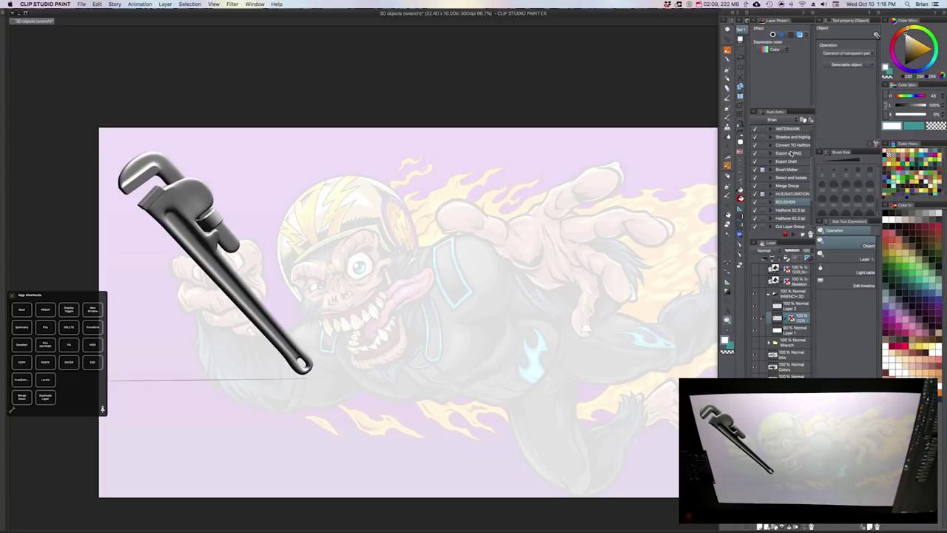
pyautogui.click(802, 258)
pyautogui.click(795, 251)
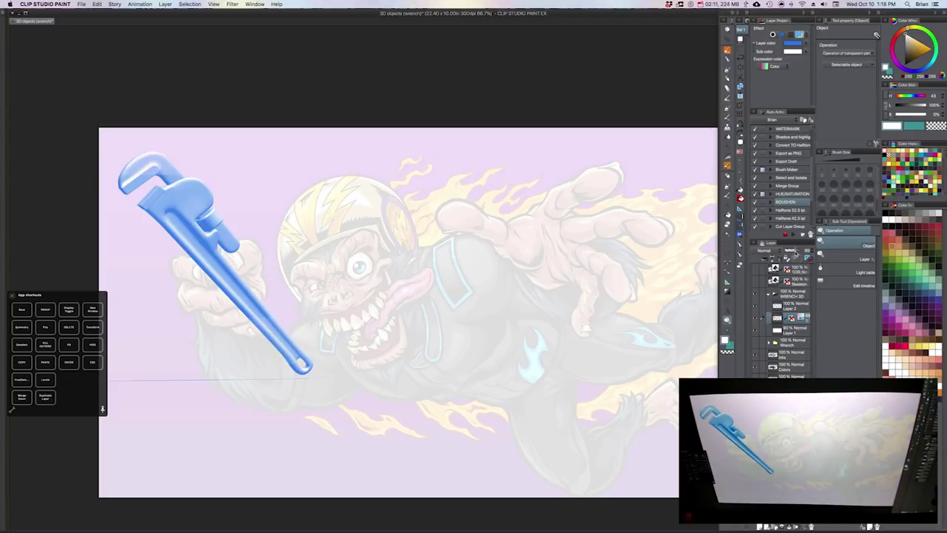
# - Start tracing the wrench's lower jaw edge on Layer 2 in black with the drawing details pencil at size 45
pyautogui.click(781, 305)
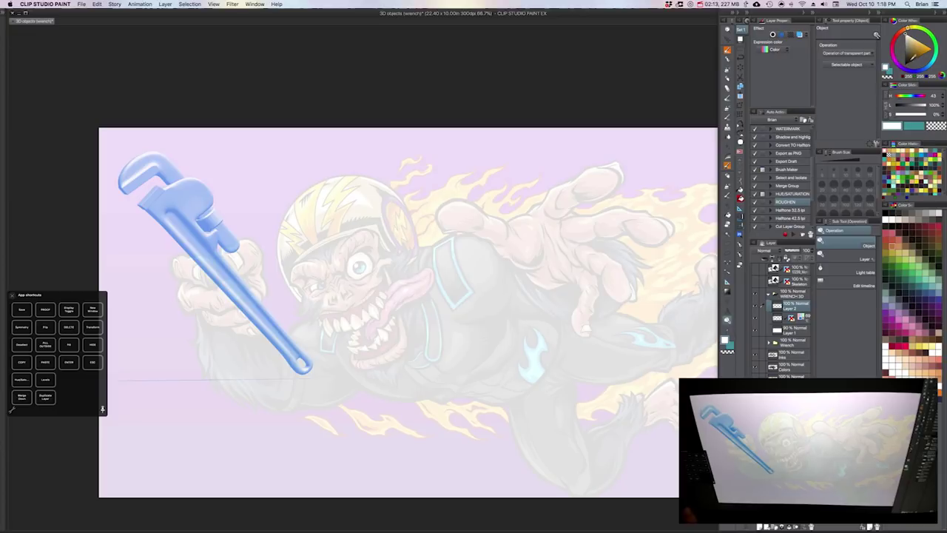
pyautogui.click(906, 64)
pyautogui.press('p')
pyautogui.click(852, 232)
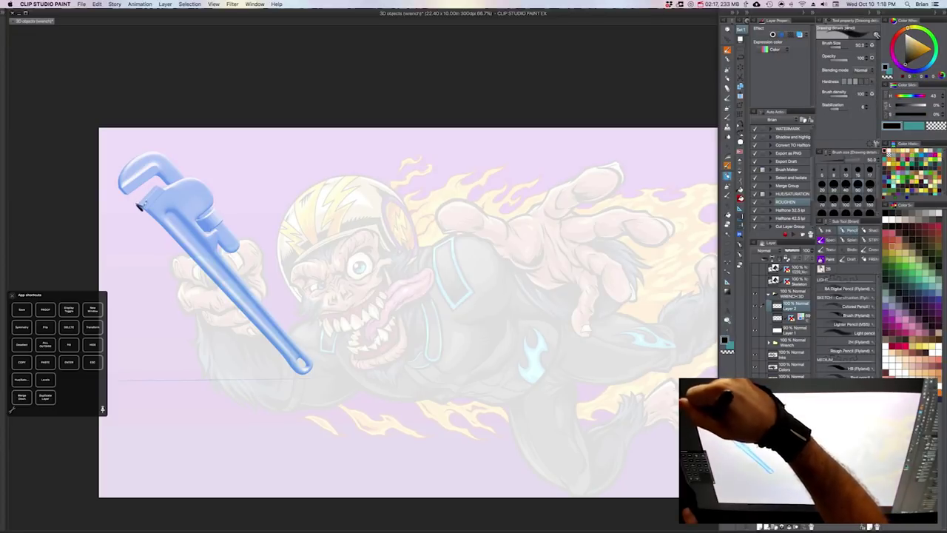
pyautogui.press('[')
pyautogui.moveTo(139, 206); pyautogui.dragTo(146, 210)
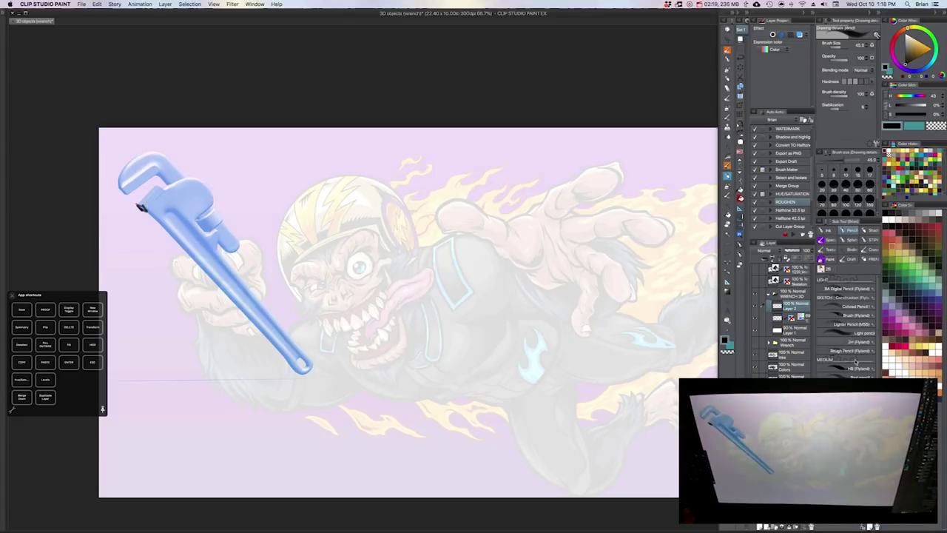
# - Continue tracing the wrench's jaws on Layer 2 with the Real pencil, reducing the brush size to 60
pyautogui.click(843, 289)
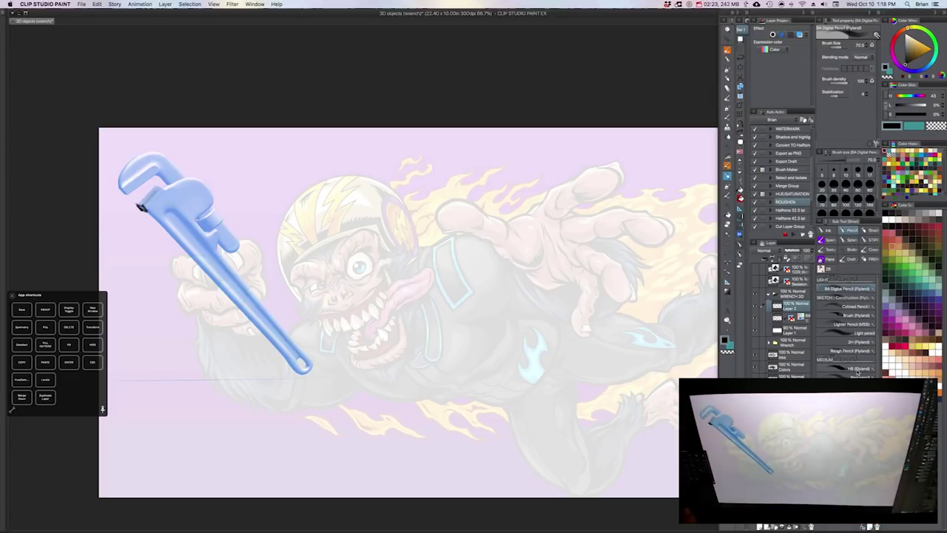
pyautogui.click(851, 377)
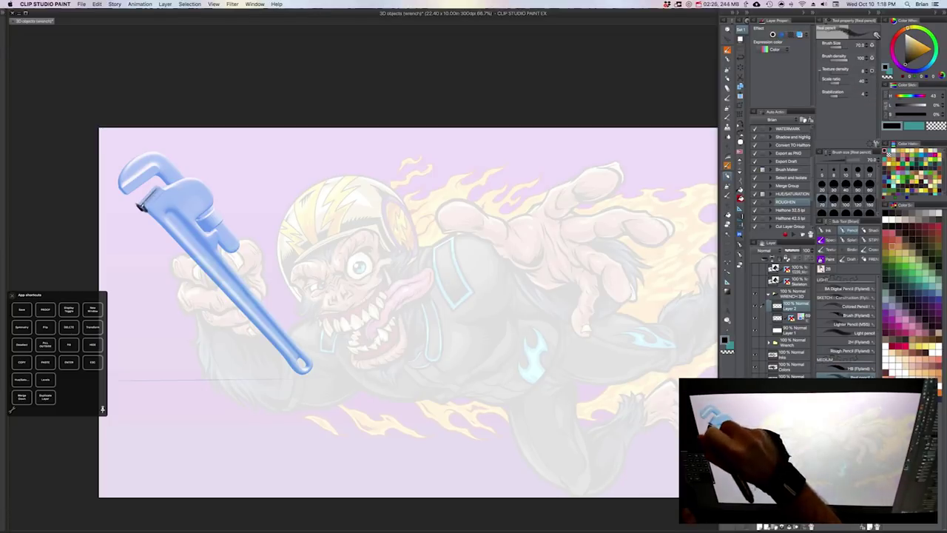
pyautogui.press('[')
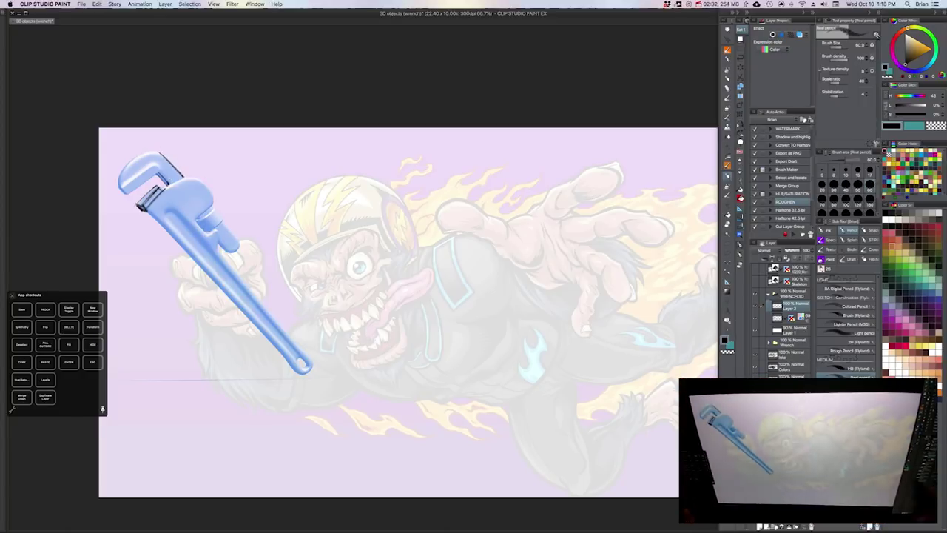
# - Outline the wrench's hooked upper jaw and head on Layer 2 with the Thick (MC) pencil at size 45
pyautogui.click(850, 404)
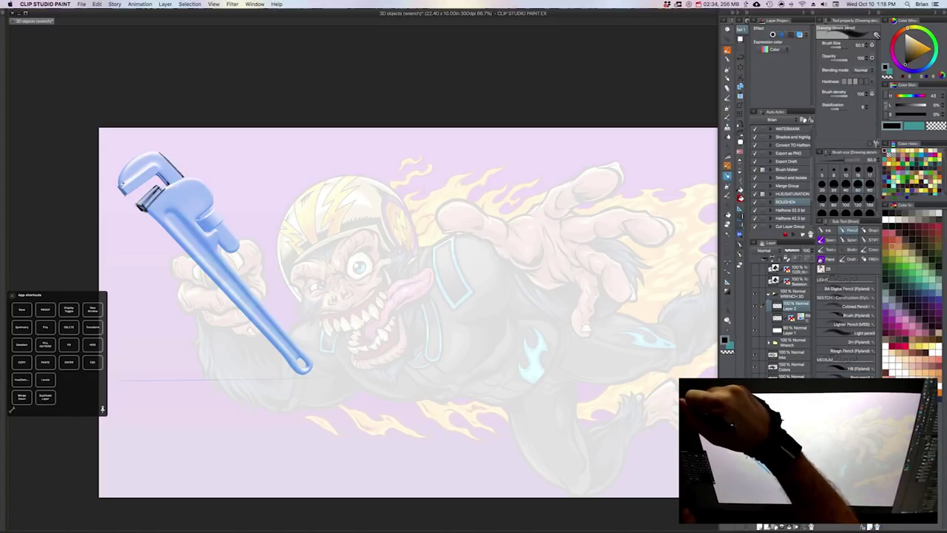
pyautogui.click(849, 443)
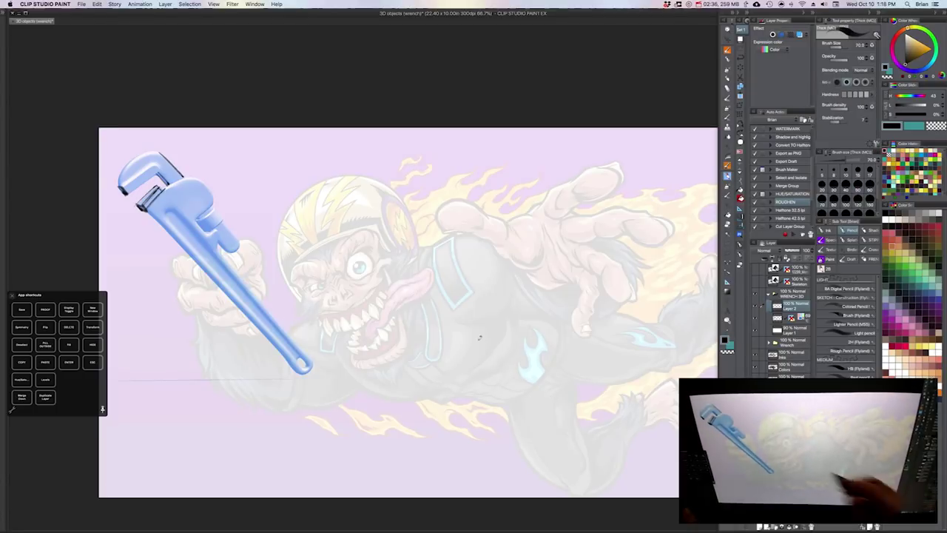
pyautogui.press('[')
pyautogui.press('[')
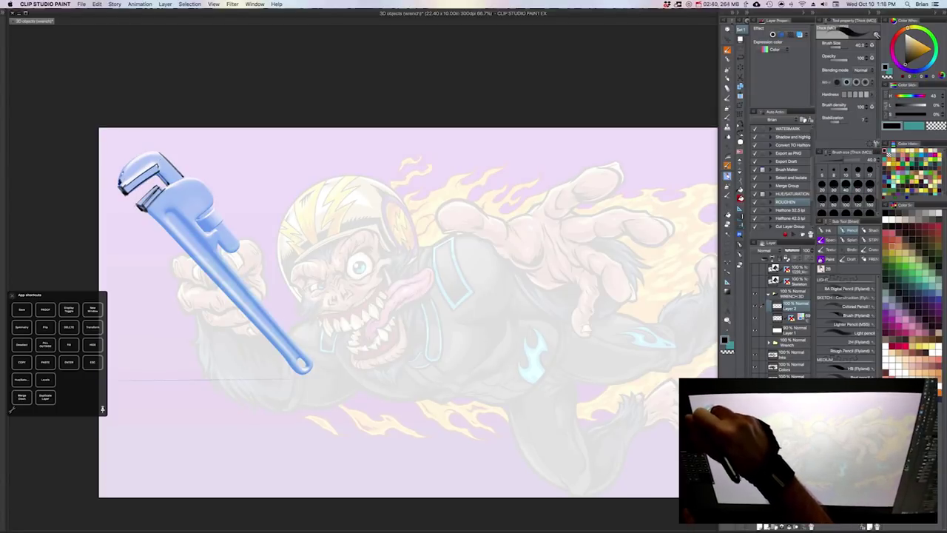
pyautogui.moveTo(121, 176)
pyautogui.mouseDown()
pyautogui.moveTo(160, 151)
pyautogui.moveTo(175, 185)
pyautogui.moveTo(185, 175)
pyautogui.moveTo(207, 212)
pyautogui.mouseUp()
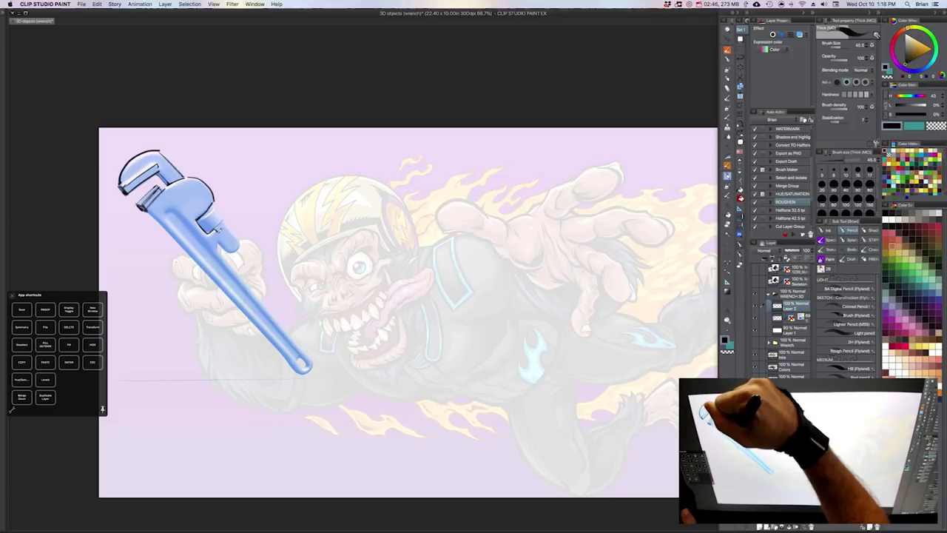
# - Trace the wrench's handle edges, inner groove and adjustable jaw end on Layer 2, varying the Thick (MC) pencil's size
pyautogui.moveTo(219, 251)
pyautogui.mouseDown()
pyautogui.moveTo(304, 353)
pyautogui.moveTo(247, 319)
pyautogui.moveTo(145, 205)
pyautogui.mouseUp()
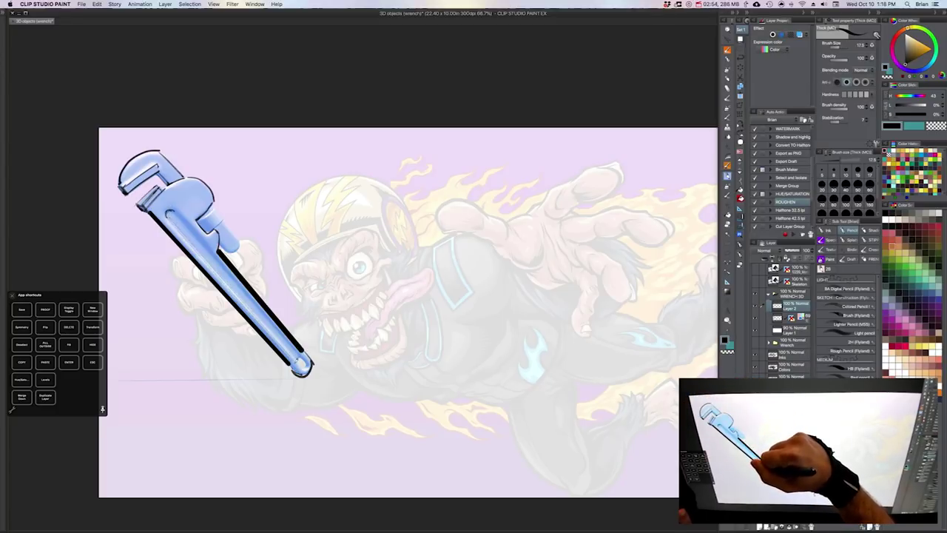
pyautogui.moveTo(169, 215); pyautogui.dragTo(299, 363)
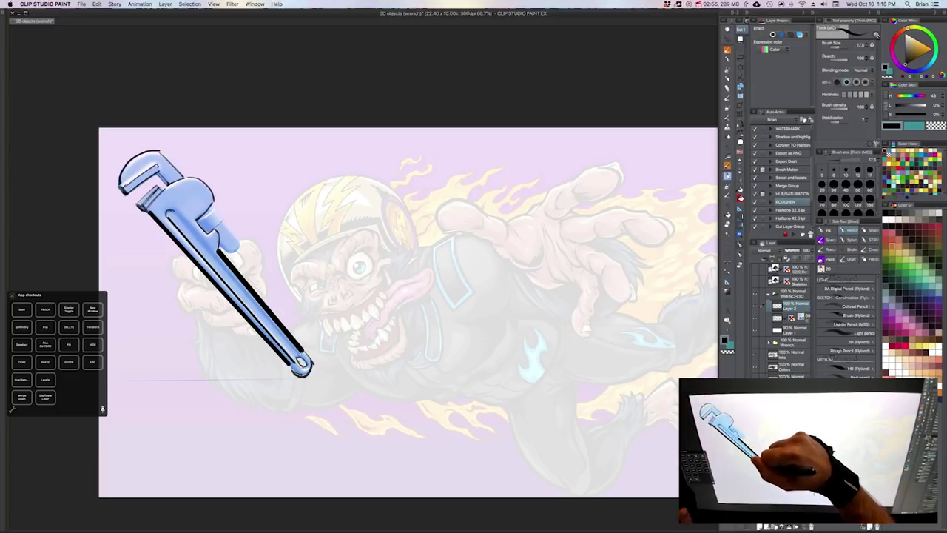
pyautogui.moveTo(179, 211); pyautogui.dragTo(299, 355)
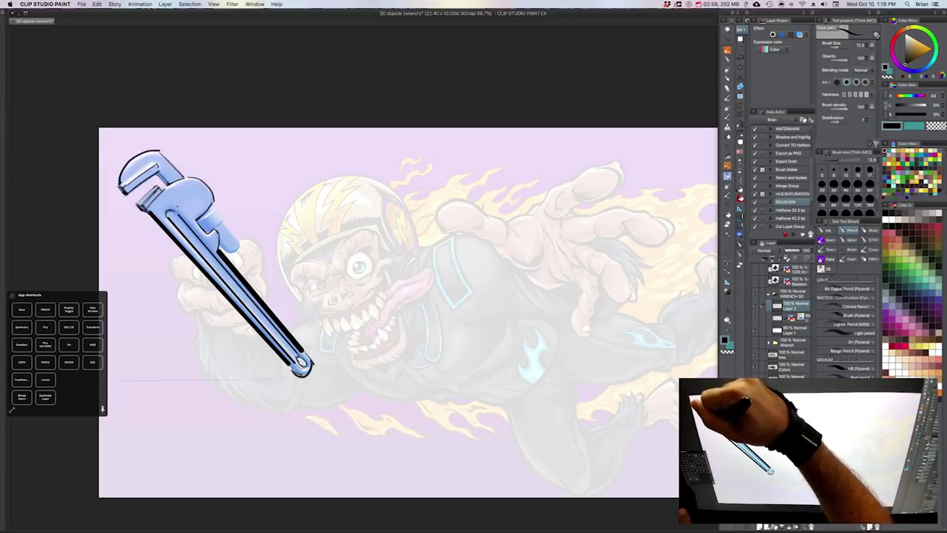
pyautogui.press(']')
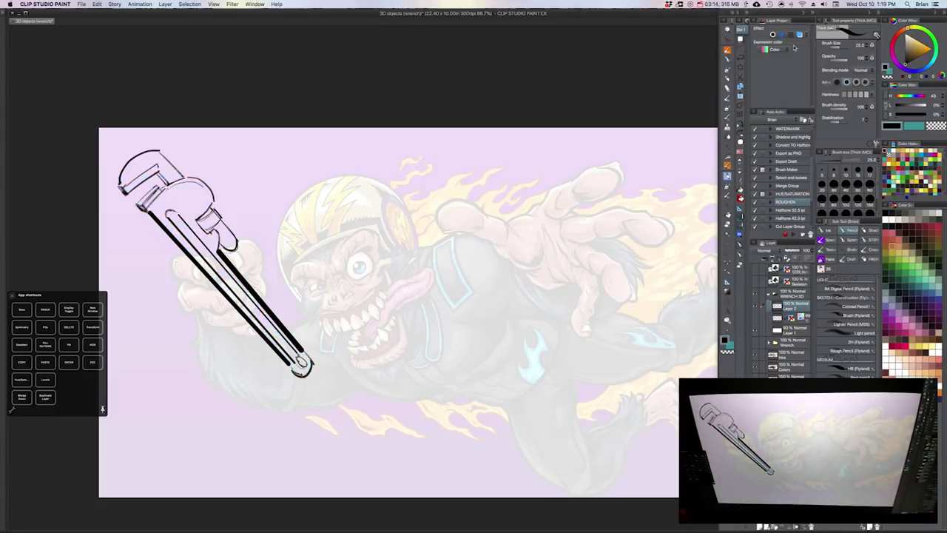
# - Apply a blue layer color to the traced lines on Layer 2, hide that layer and show the 3D wrench layer
pyautogui.click(798, 35)
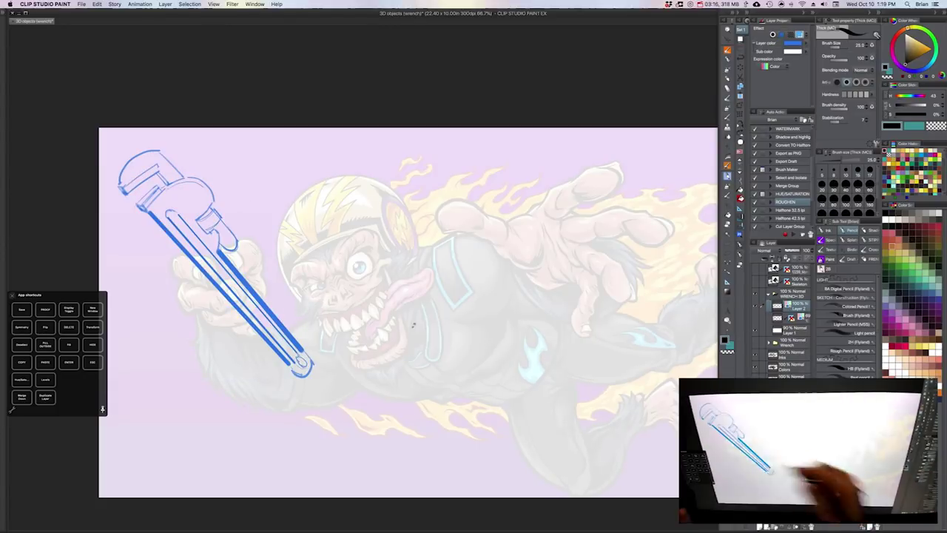
pyautogui.click(755, 306)
pyautogui.click(755, 318)
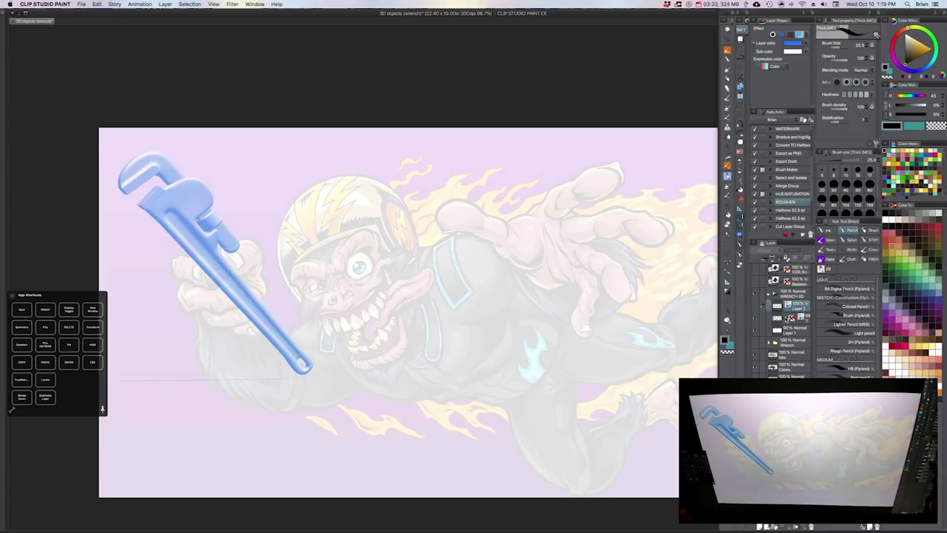
# - Display the 3D wrench layer at 100 percent opacity without layer color, and extract its lines with an adjusted black fill threshold
pyautogui.click(800, 35)
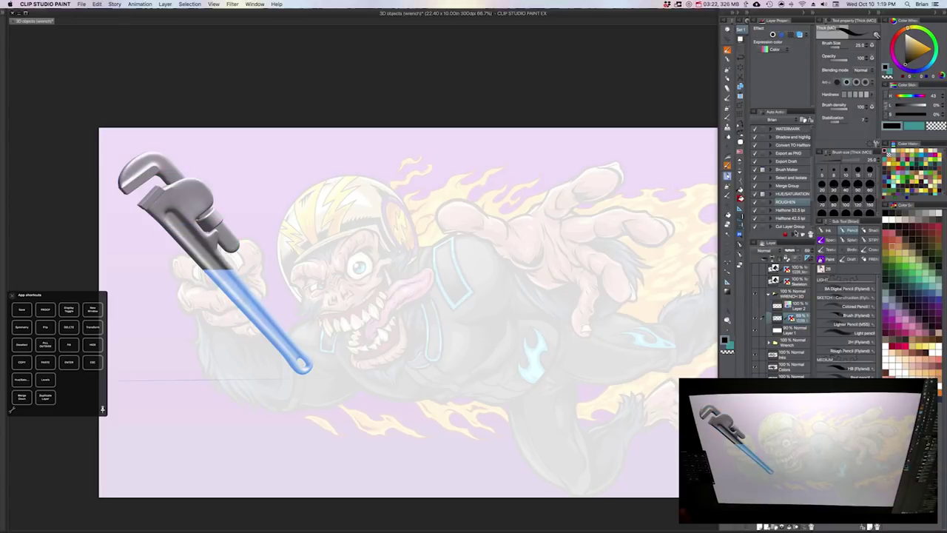
pyautogui.moveTo(798, 251); pyautogui.dragTo(804, 251)
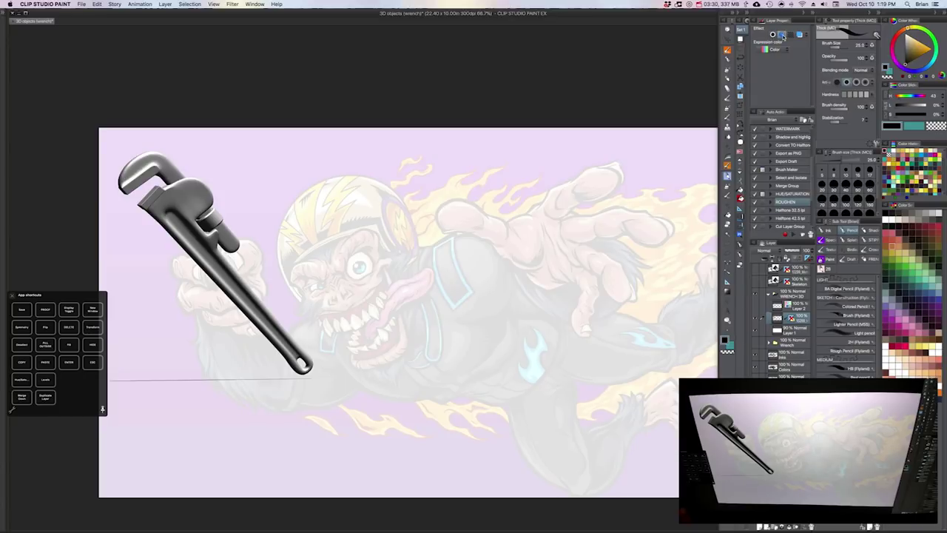
pyautogui.click(789, 34)
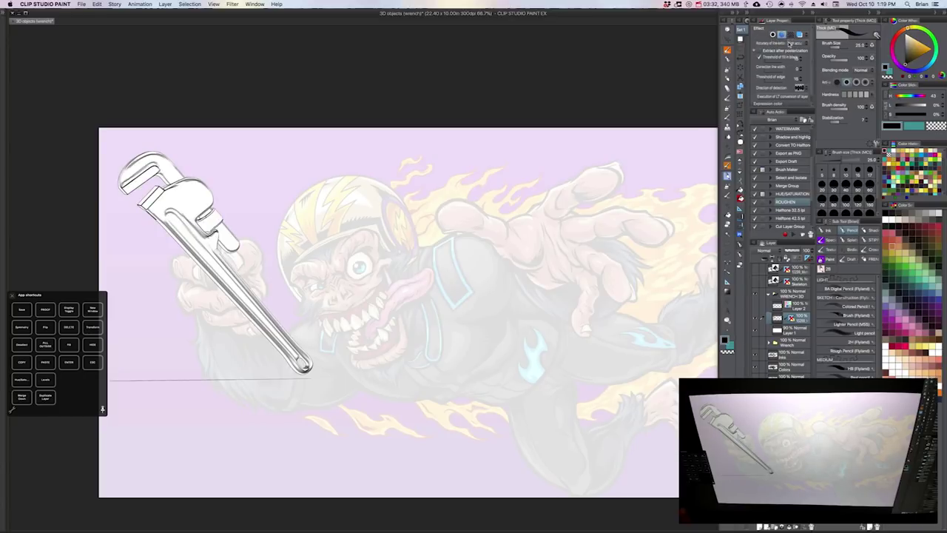
pyautogui.moveTo(770, 62); pyautogui.dragTo(771, 61)
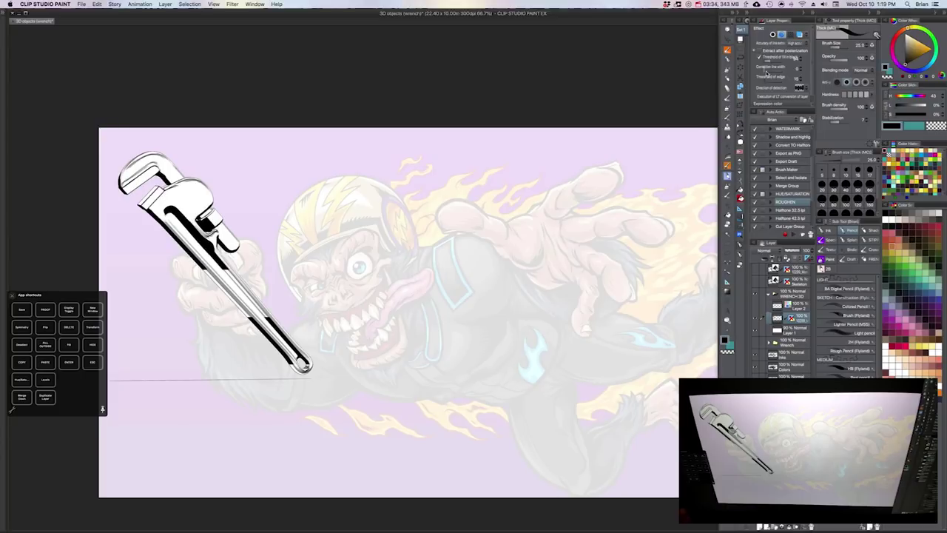
# - Fine-tune the 3D wrench's line extraction by adjusting the correction line width, edge threshold and black fill threshold
pyautogui.click(770, 71)
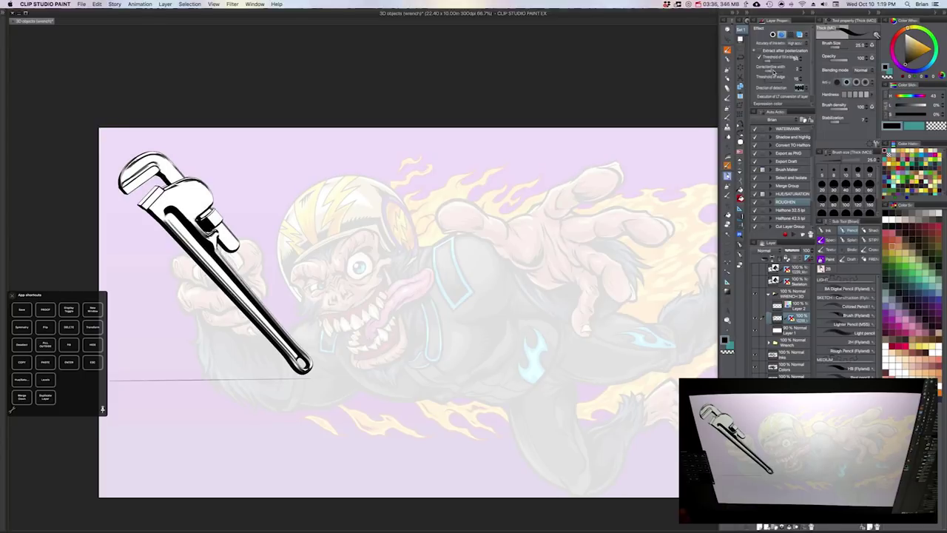
pyautogui.click(776, 71)
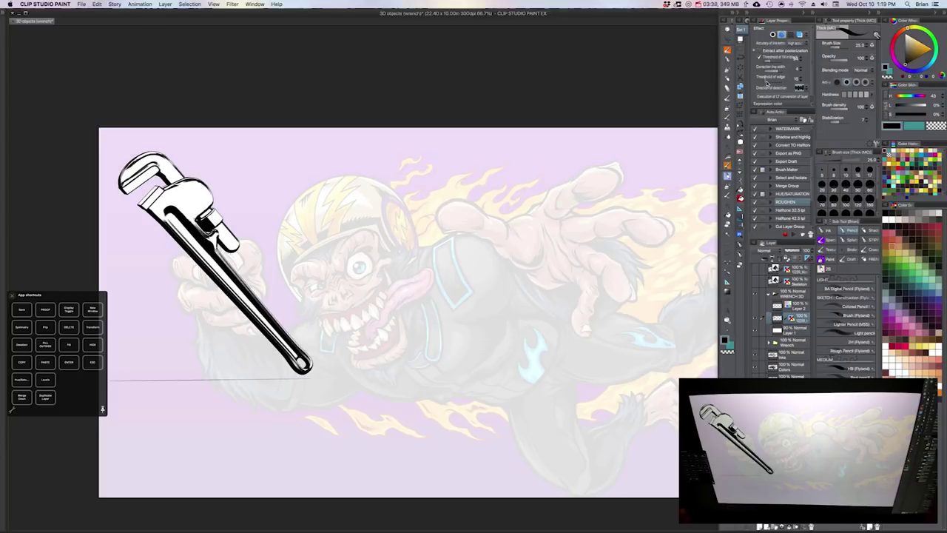
pyautogui.click(775, 81)
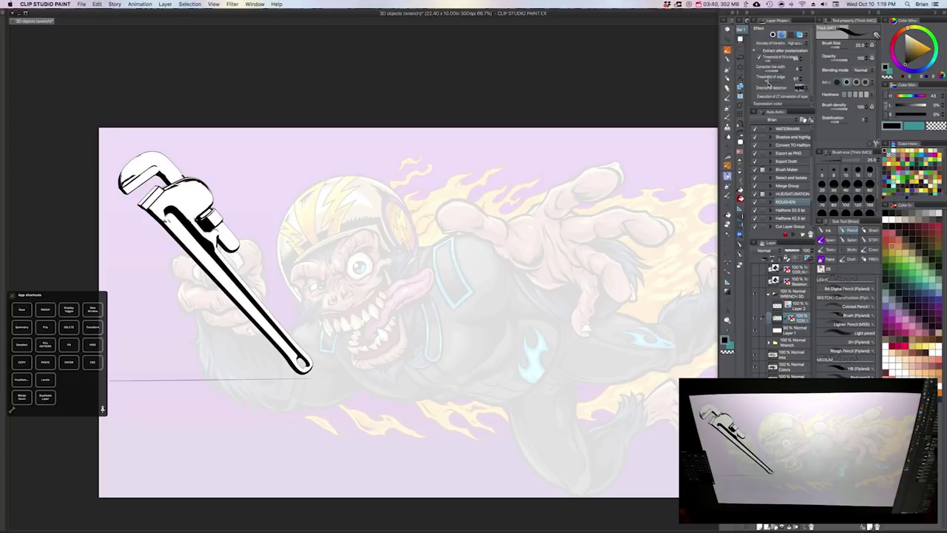
pyautogui.click(771, 61)
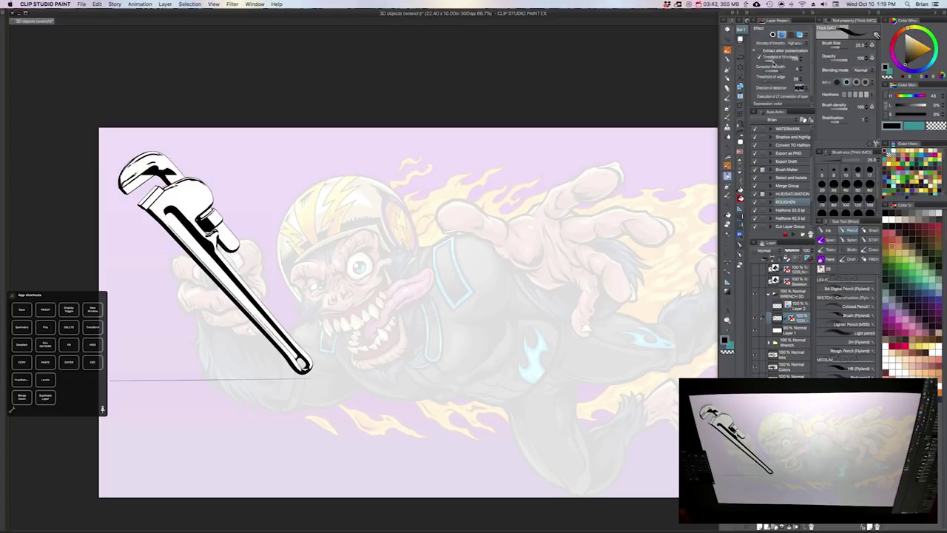
pyautogui.click(766, 82)
pyautogui.click(768, 62)
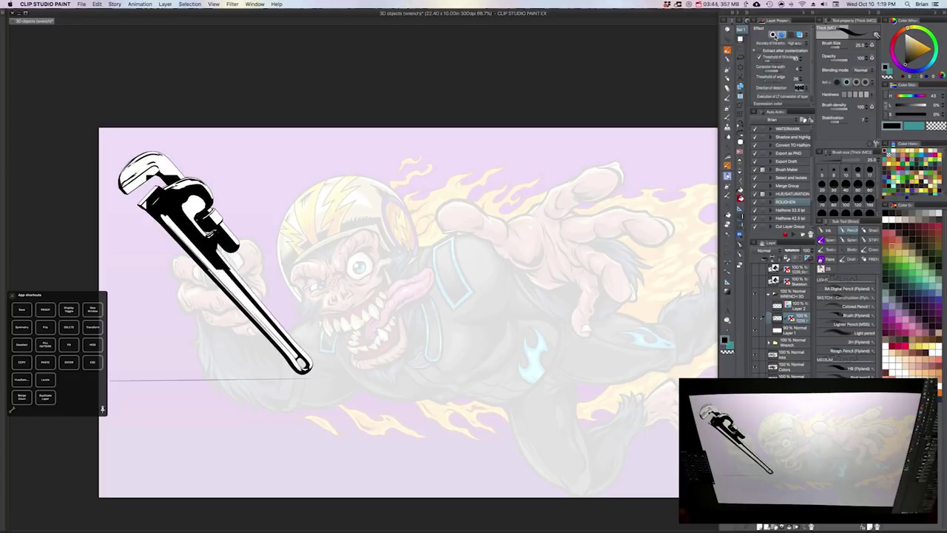
pyautogui.scroll(3, 770, 64)
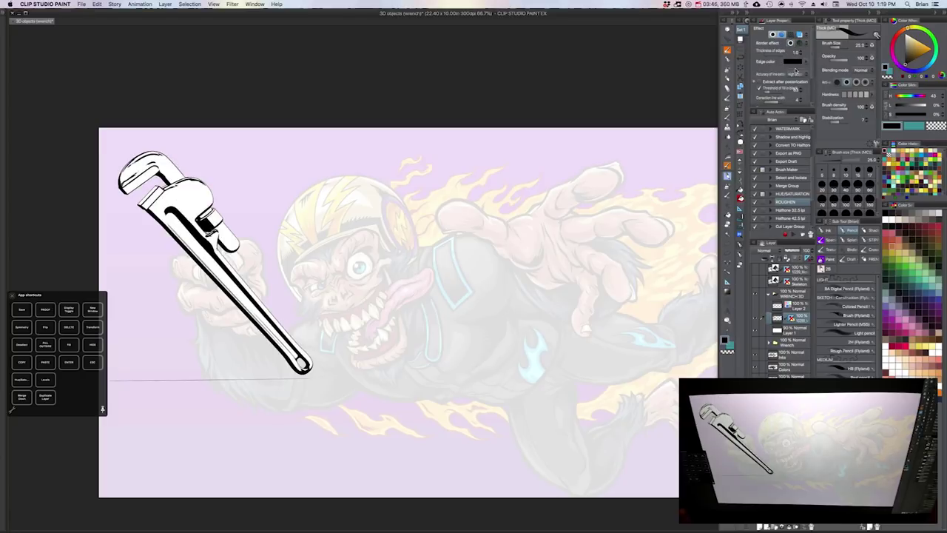
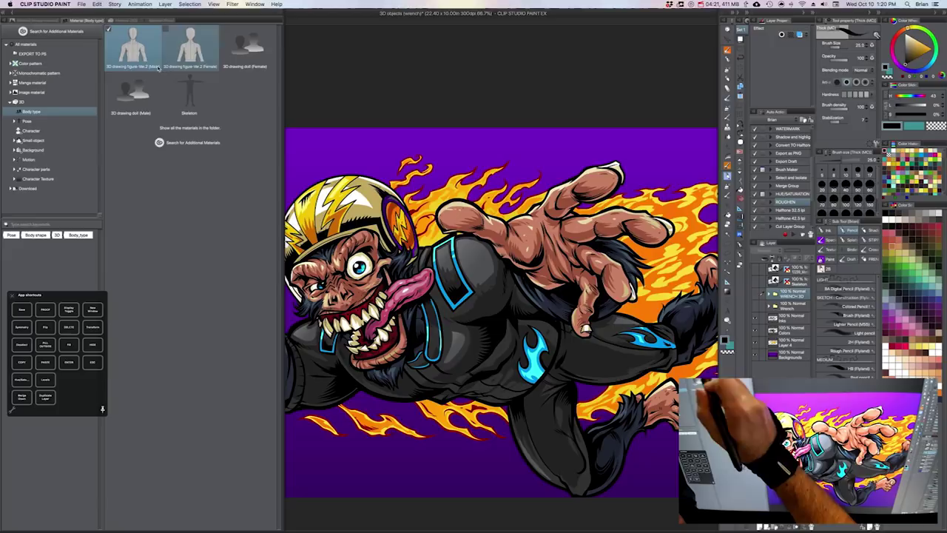
# - Add the male 3D drawing figure Ver.2 to the ape artwork and scale it down to about three-quarters of its size
pyautogui.click(158, 68)
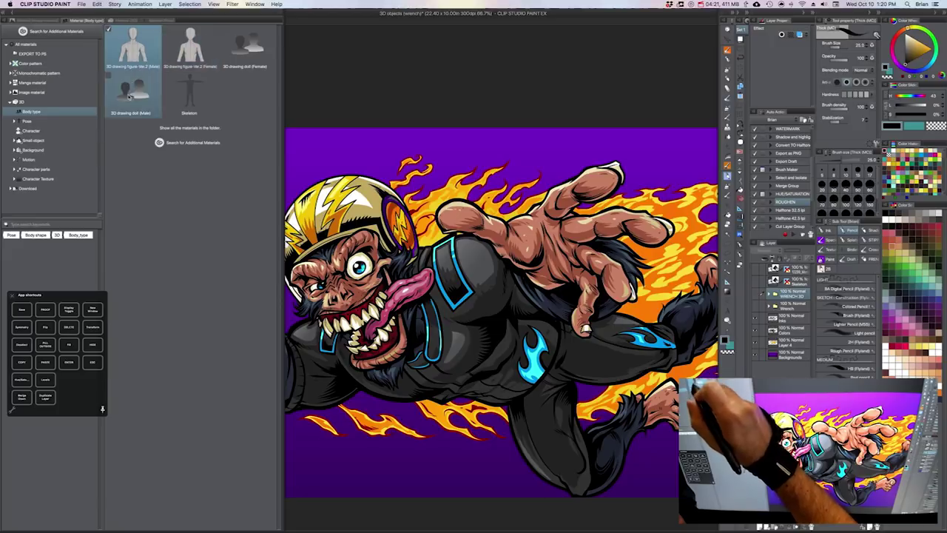
pyautogui.moveTo(157, 67); pyautogui.dragTo(521, 258)
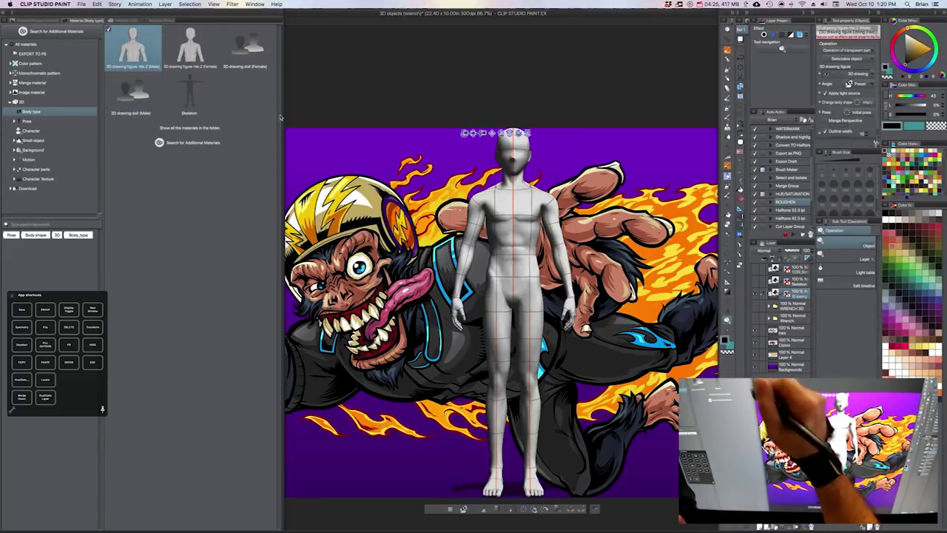
pyautogui.click(12, 12)
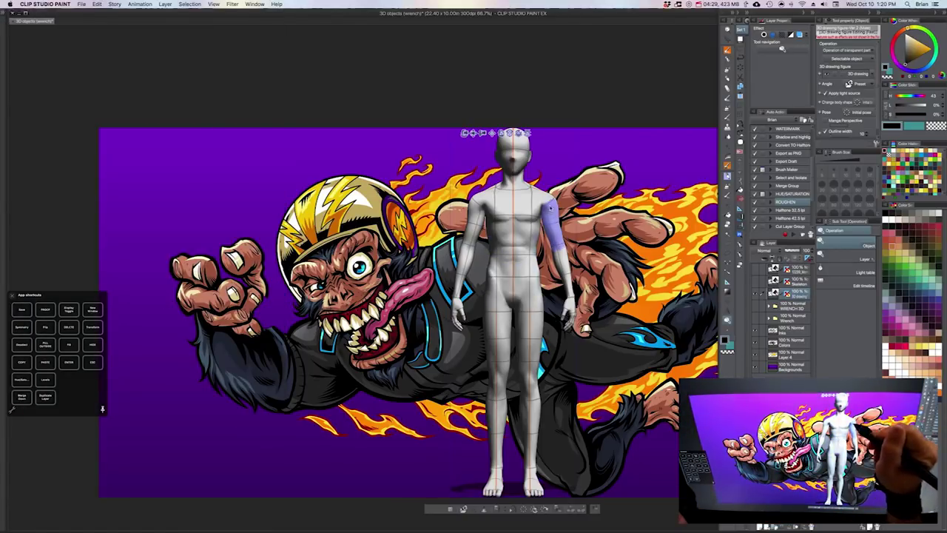
pyautogui.click(551, 215)
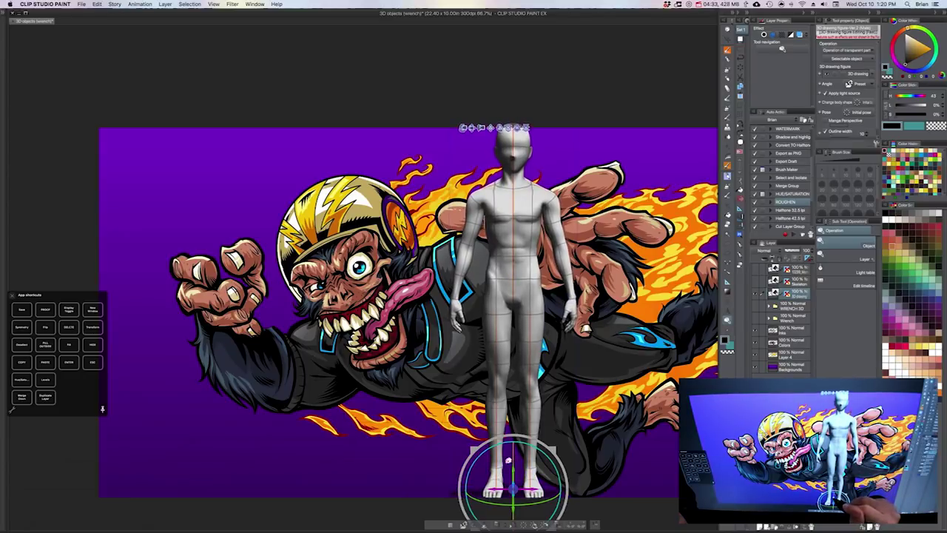
pyautogui.moveTo(550, 450); pyautogui.dragTo(519, 449)
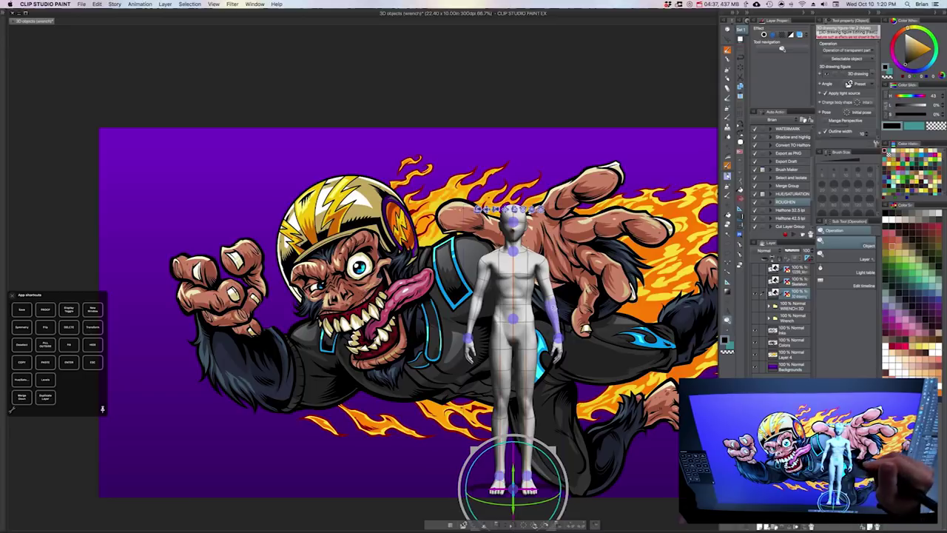
# - Pose the 3D figure's left arm by swinging the upper arm outward and bending the forearm
pyautogui.click(547, 272)
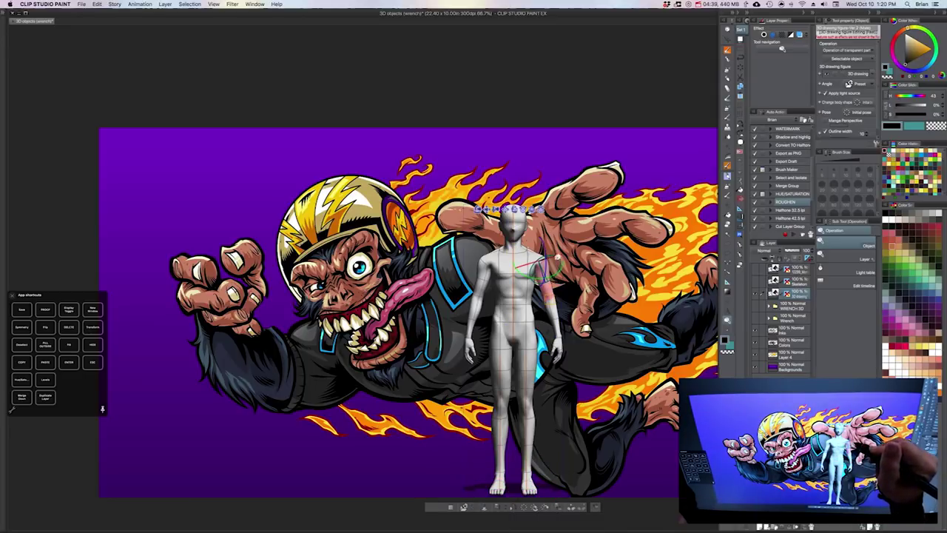
pyautogui.moveTo(550, 259)
pyautogui.mouseDown()
pyautogui.moveTo(540, 248)
pyautogui.moveTo(526, 259)
pyautogui.moveTo(534, 265)
pyautogui.mouseUp()
pyautogui.click(560, 289)
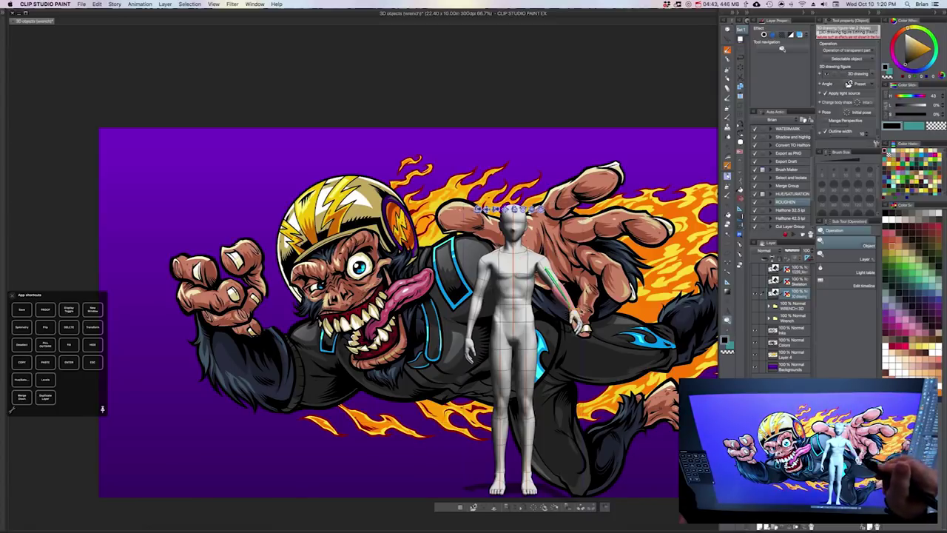
pyautogui.moveTo(568, 298); pyautogui.dragTo(546, 248)
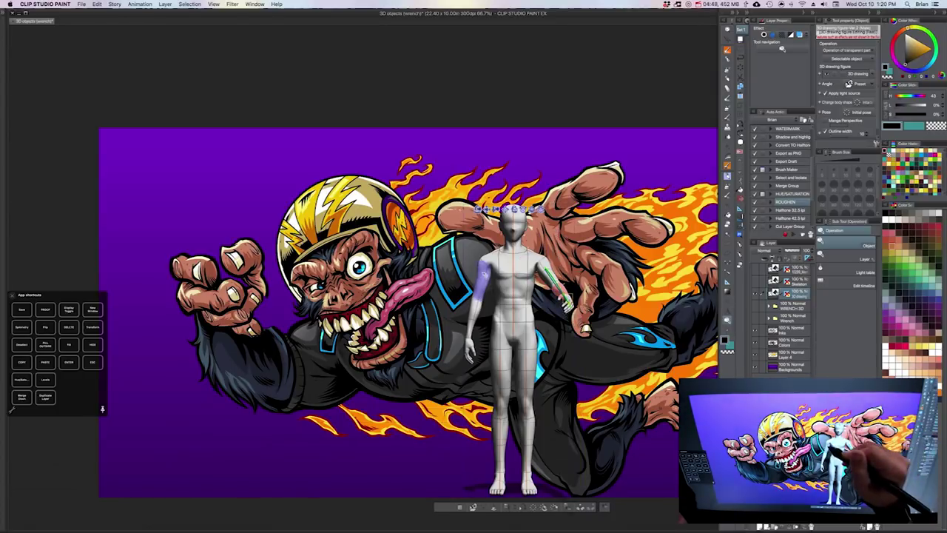
# - Raise the 3D figure's right arm out to the side and extend its forearm toward the ape's tongue
pyautogui.click(486, 278)
pyautogui.moveTo(477, 287); pyautogui.dragTo(451, 318)
pyautogui.click(474, 283)
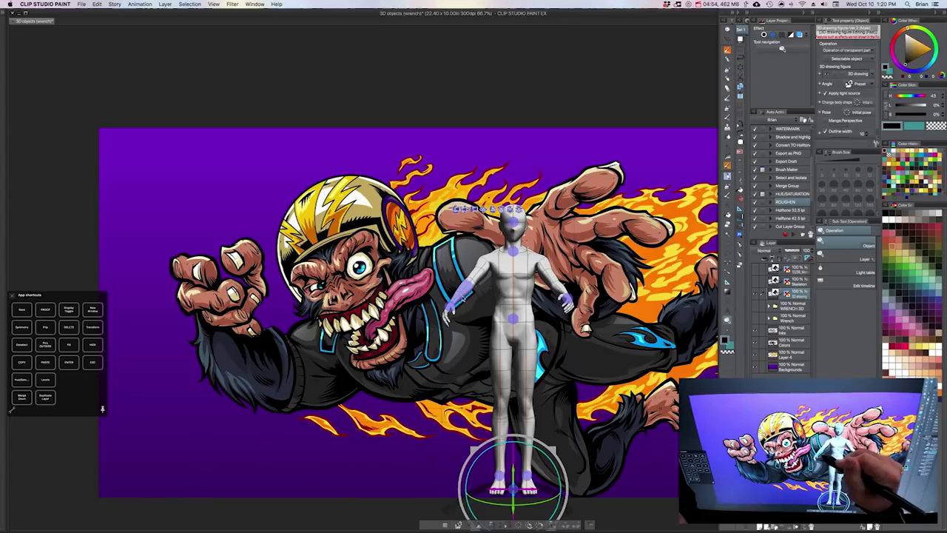
pyautogui.click(463, 298)
pyautogui.moveTo(462, 298); pyautogui.dragTo(428, 283)
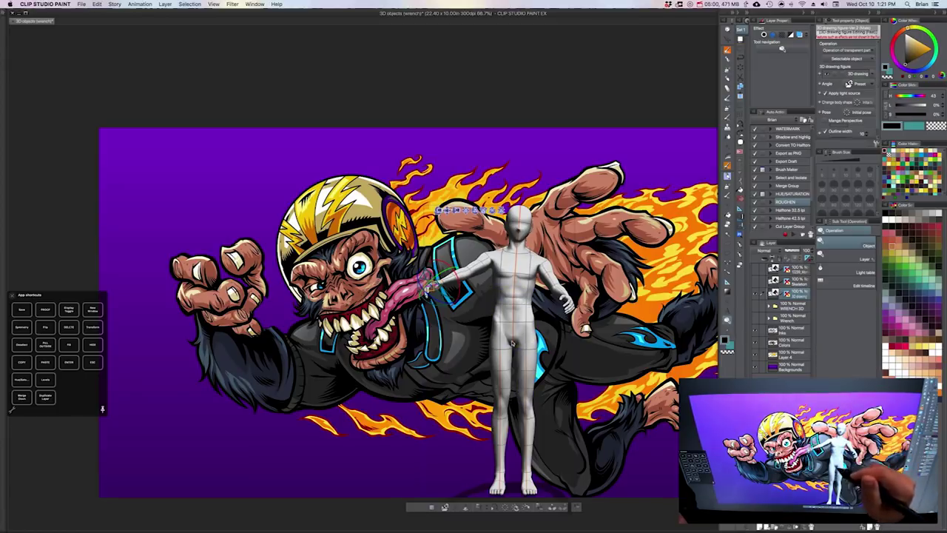
# - Swing the 3D figure's right leg outward, bend its knee backward, and try selecting the left thigh and the chest
pyautogui.click(501, 366)
pyautogui.moveTo(507, 396); pyautogui.dragTo(483, 386)
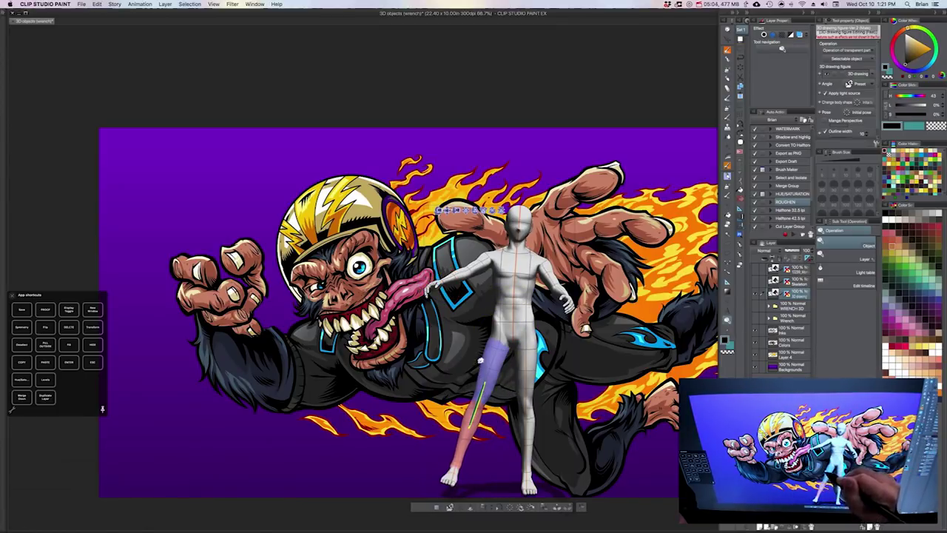
pyautogui.click(514, 356)
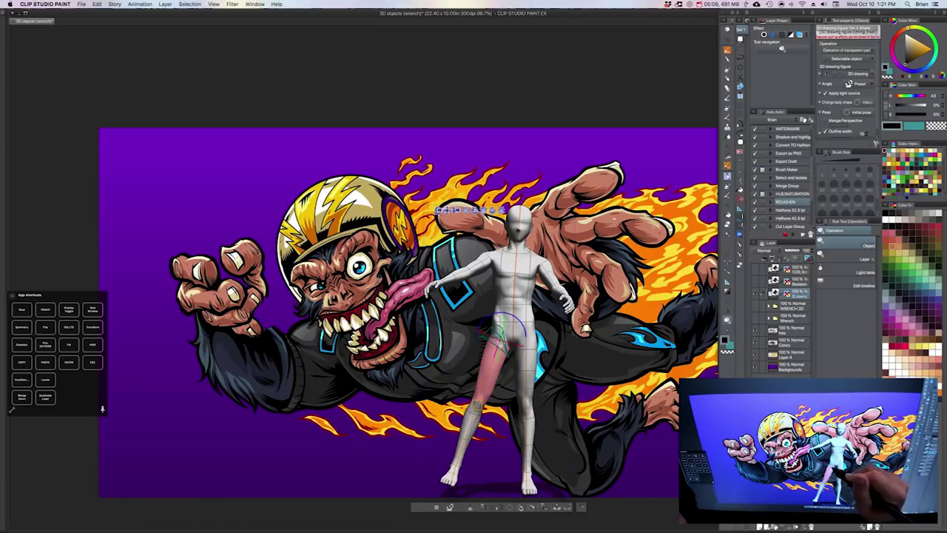
pyautogui.moveTo(503, 350); pyautogui.dragTo(504, 326)
pyautogui.click(477, 418)
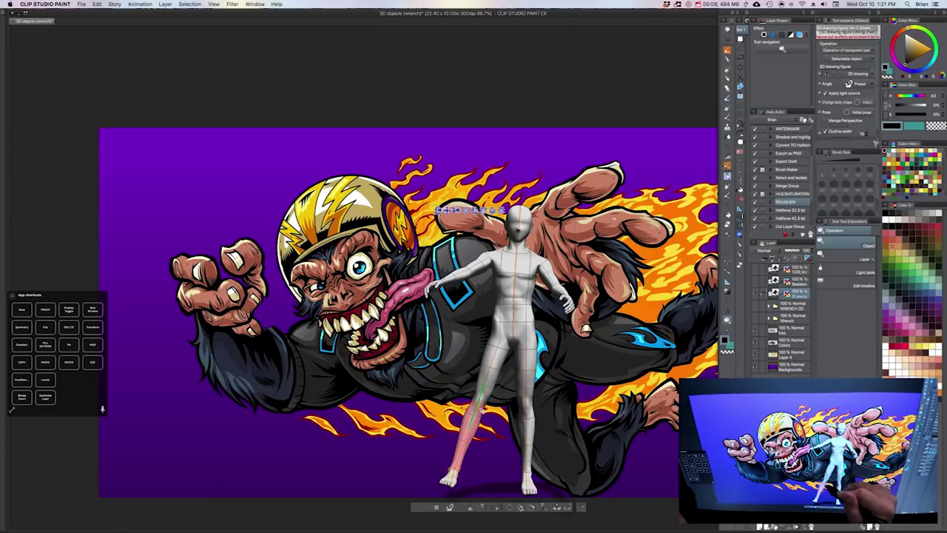
pyautogui.moveTo(475, 414); pyautogui.dragTo(471, 436)
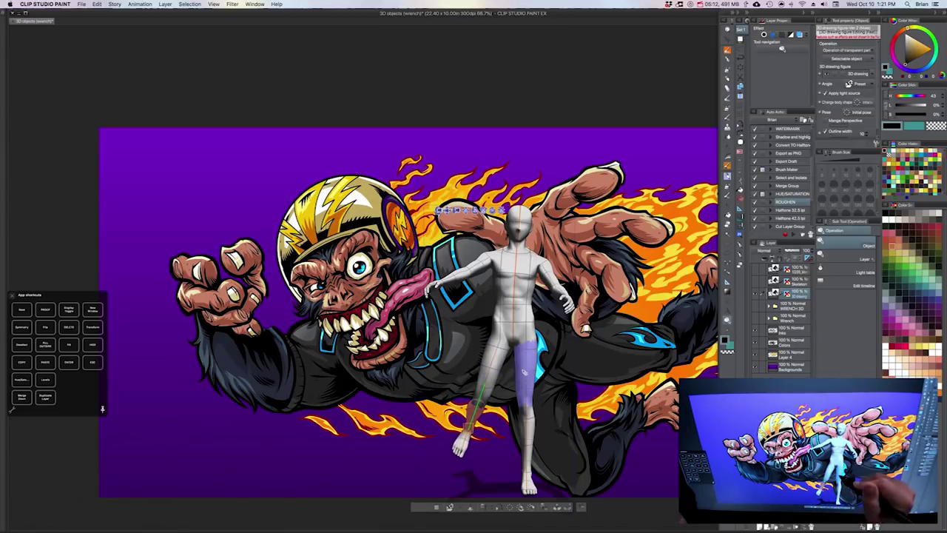
pyautogui.click(525, 373)
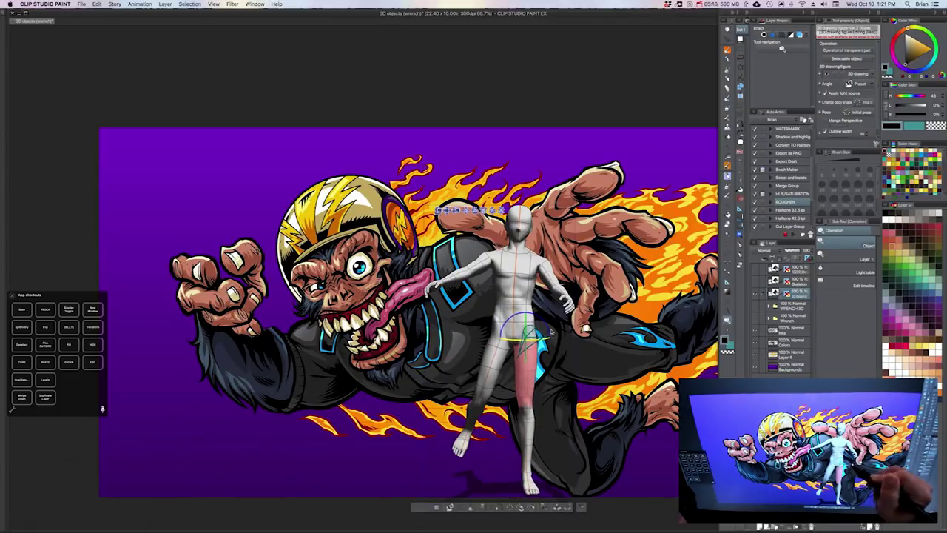
pyautogui.click(531, 281)
pyautogui.click(534, 286)
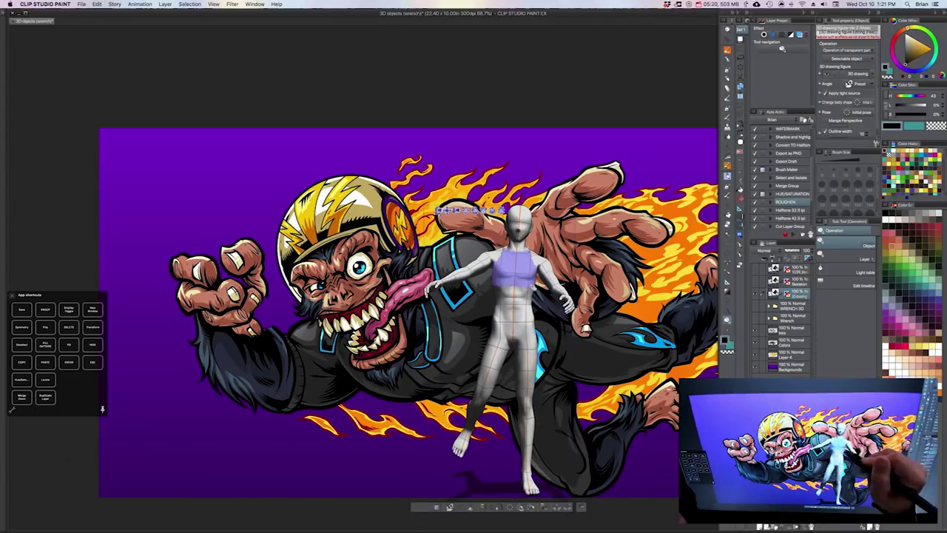
# - Hide the newly posed figure's layer and show the flying-pose 3D figure on the Skeleton layer over the artwork
pyautogui.click(756, 271)
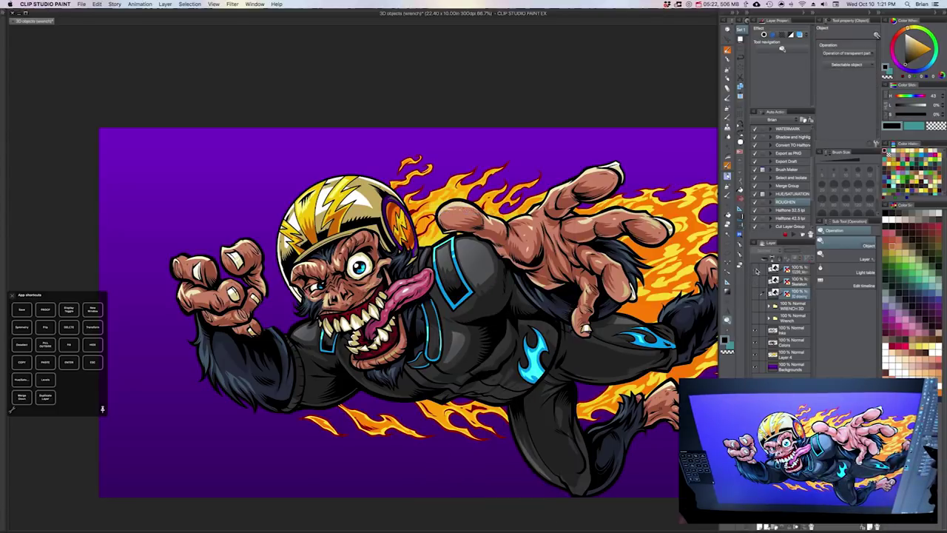
pyautogui.click(755, 272)
pyautogui.click(756, 280)
pyautogui.click(766, 295)
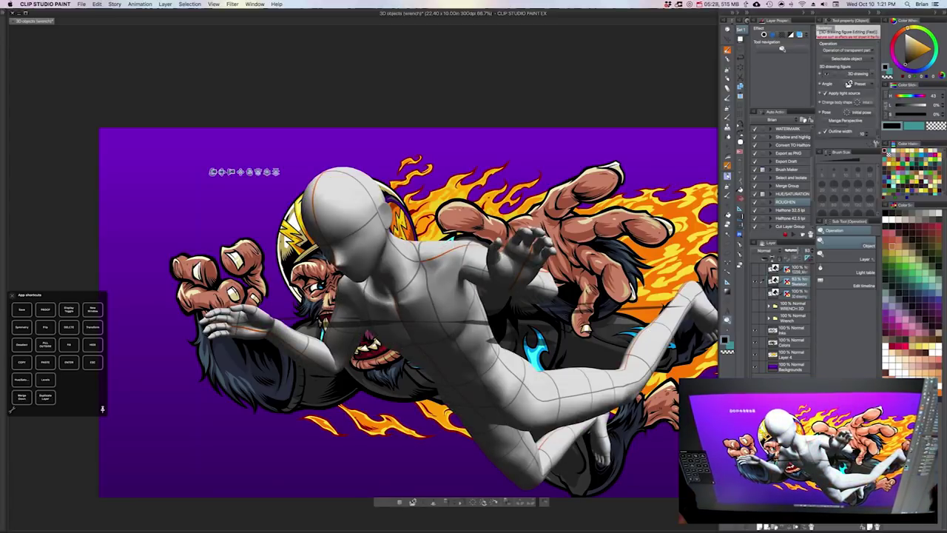
pyautogui.moveTo(622, 400); pyautogui.dragTo(591, 362)
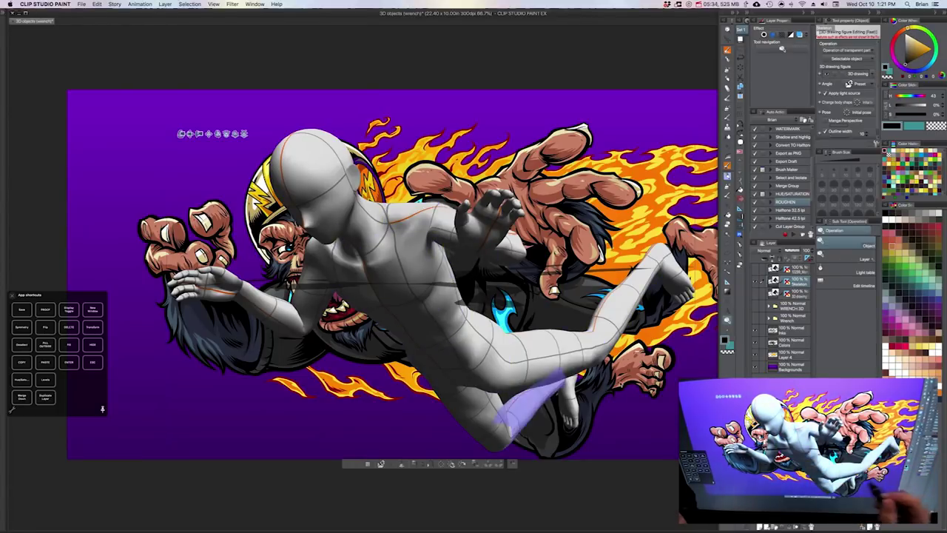
pyautogui.moveTo(610, 402); pyautogui.dragTo(581, 426)
pyautogui.click(454, 254)
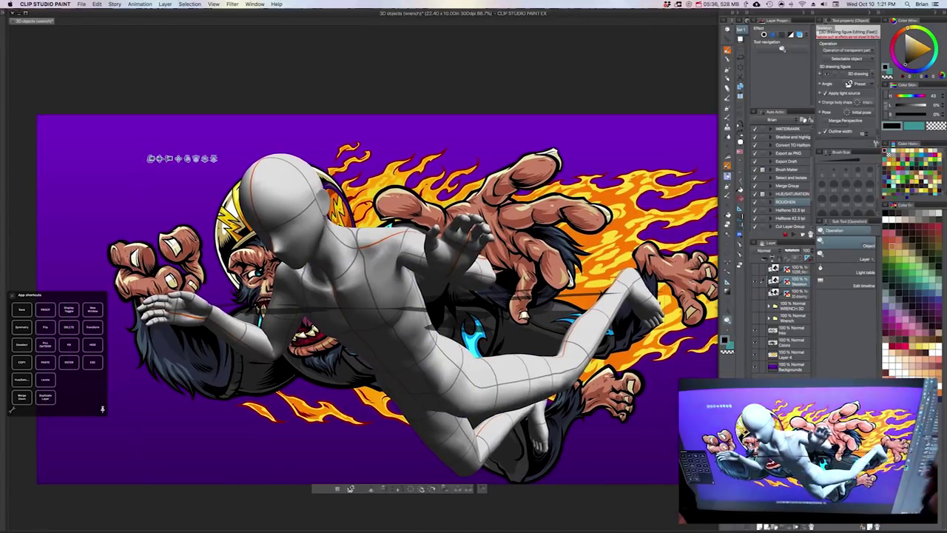
# - Hide the Skeleton layer so only the finished ape artwork is displayed
pyautogui.click(755, 282)
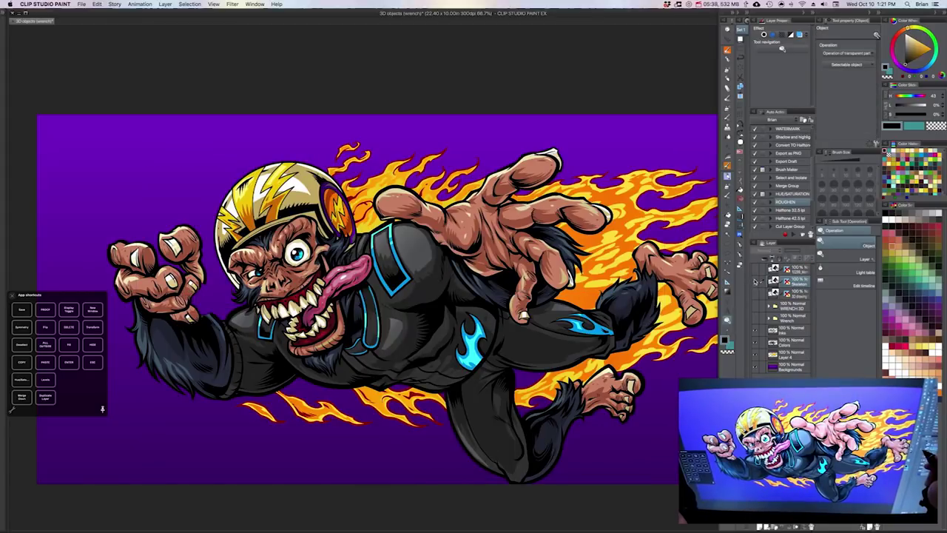
pyautogui.click(756, 281)
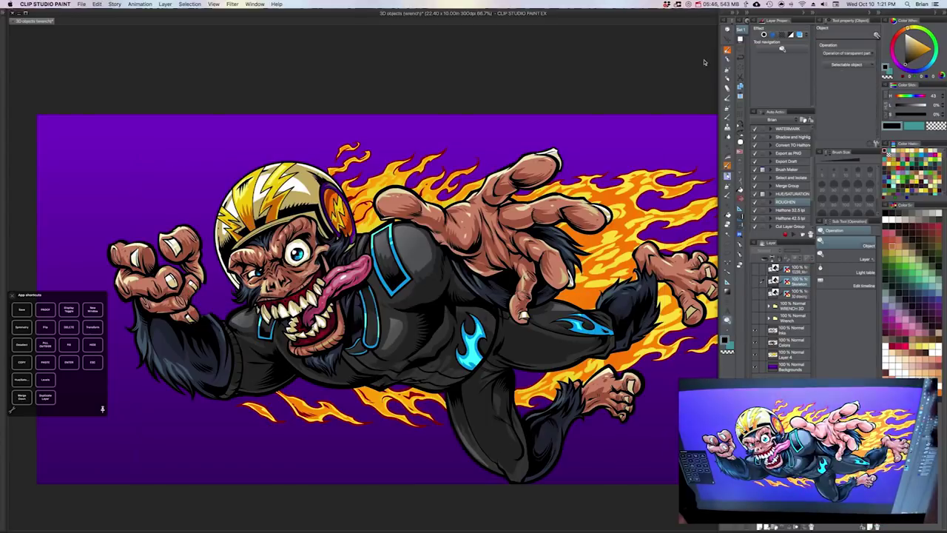
pyautogui.click(701, 4)
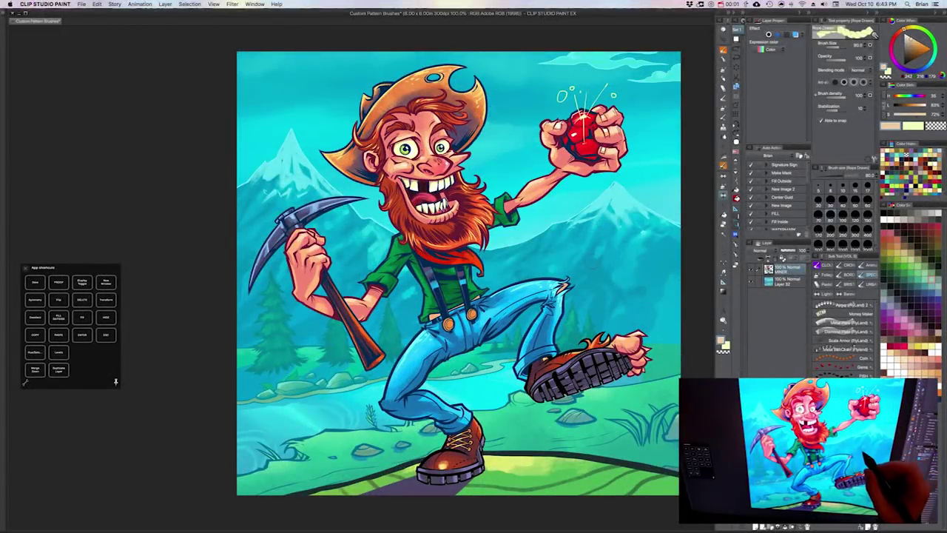
# - Set the drawing color to black for the rope brush in the Custom Pattern Brushes miner artwork
pyautogui.moveTo(592, 227); pyautogui.dragTo(599, 234)
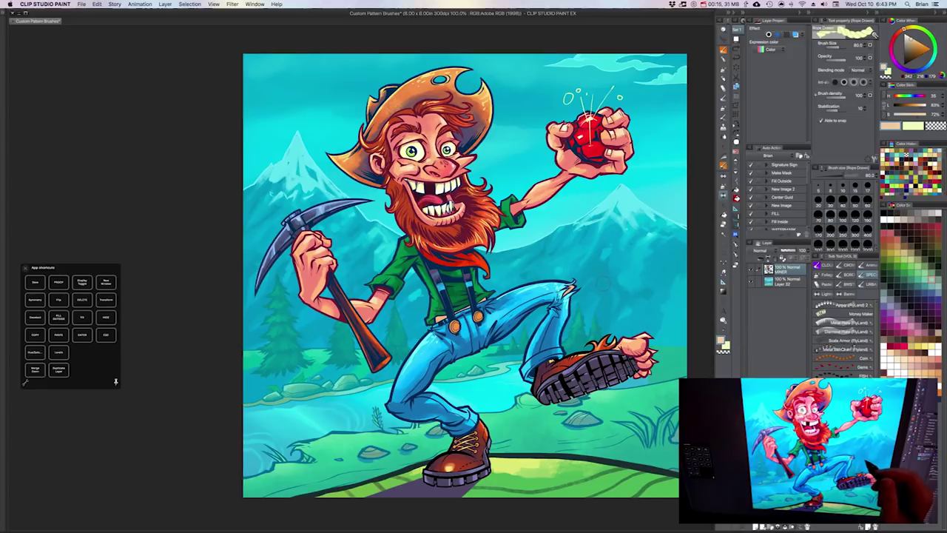
pyautogui.moveTo(583, 217); pyautogui.dragTo(578, 216)
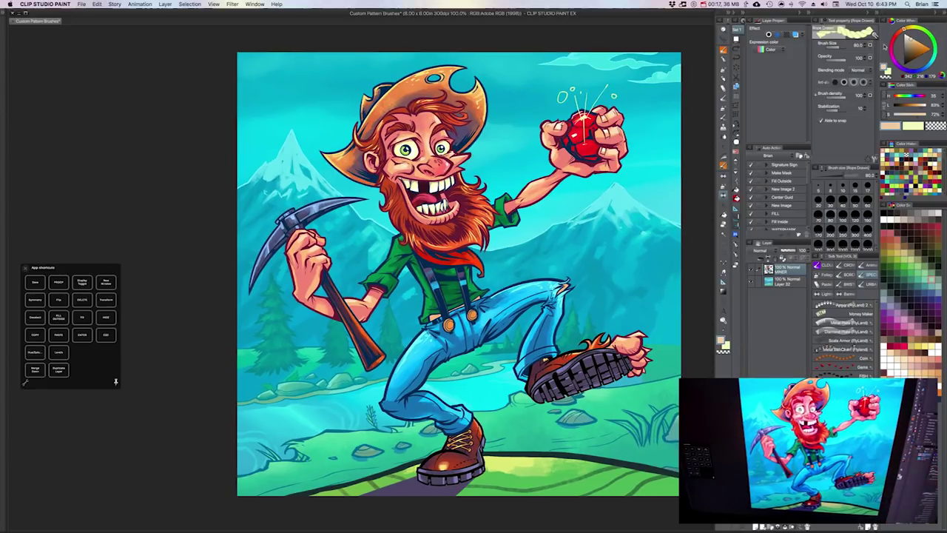
pyautogui.click(903, 67)
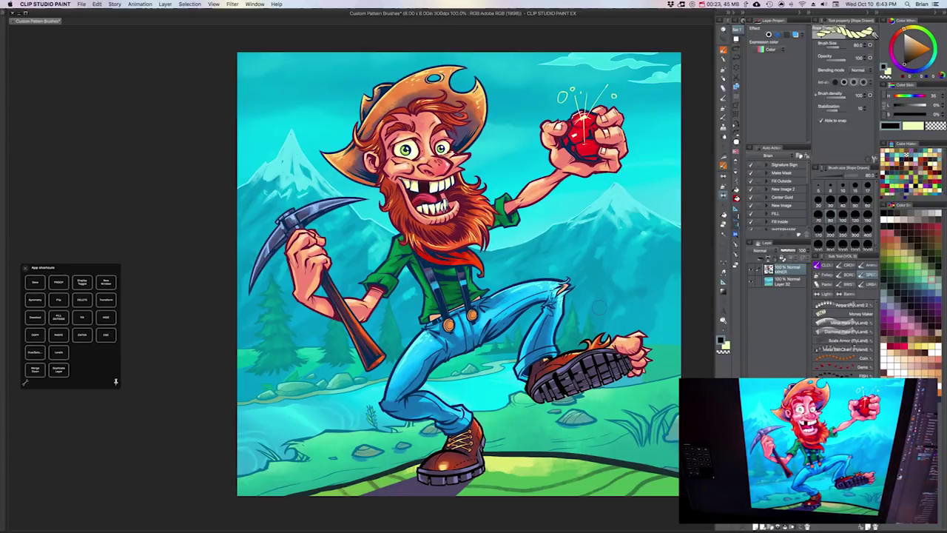
pyautogui.hscroll(-1, 606, 278)
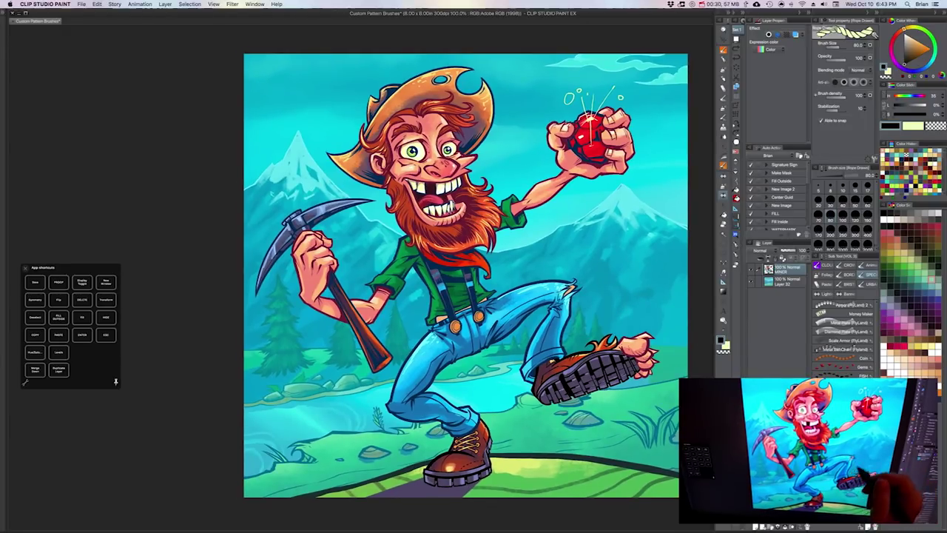
pyautogui.moveTo(581, 265); pyautogui.dragTo(579, 265)
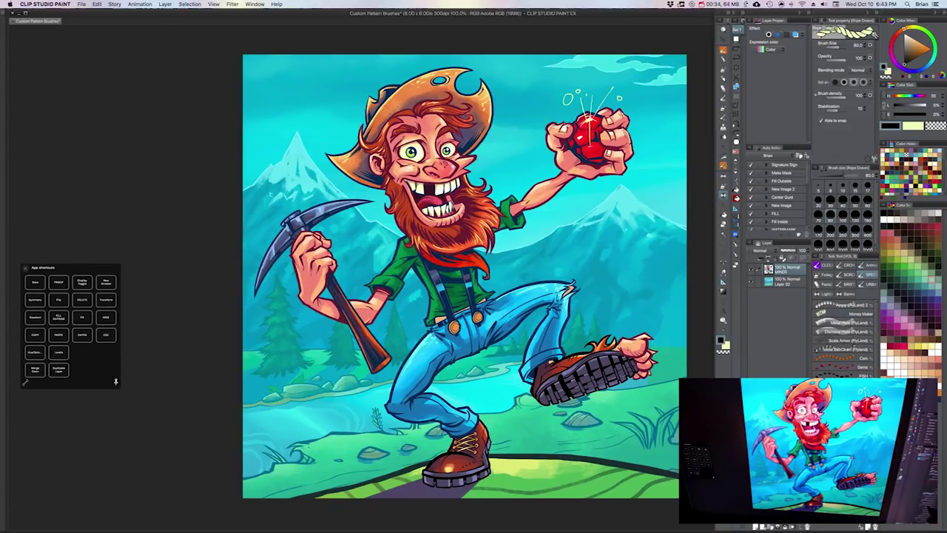
# - Try the Chain Illustrated brush with a long stroke down past the raised boot and undo it
pyautogui.click(845, 443)
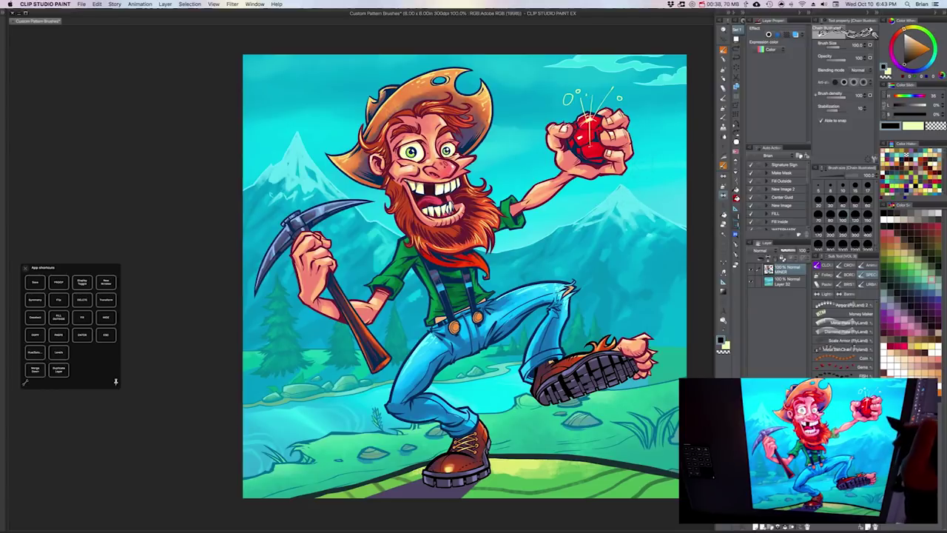
pyautogui.moveTo(647, 169)
pyautogui.mouseDown()
pyautogui.moveTo(636, 191)
pyautogui.moveTo(600, 208)
pyautogui.moveTo(611, 247)
pyautogui.moveTo(648, 259)
pyautogui.moveTo(607, 292)
pyautogui.moveTo(599, 321)
pyautogui.moveTo(648, 343)
pyautogui.moveTo(655, 388)
pyautogui.moveTo(609, 447)
pyautogui.moveTo(605, 481)
pyautogui.mouseUp()
pyautogui.press('super+z')
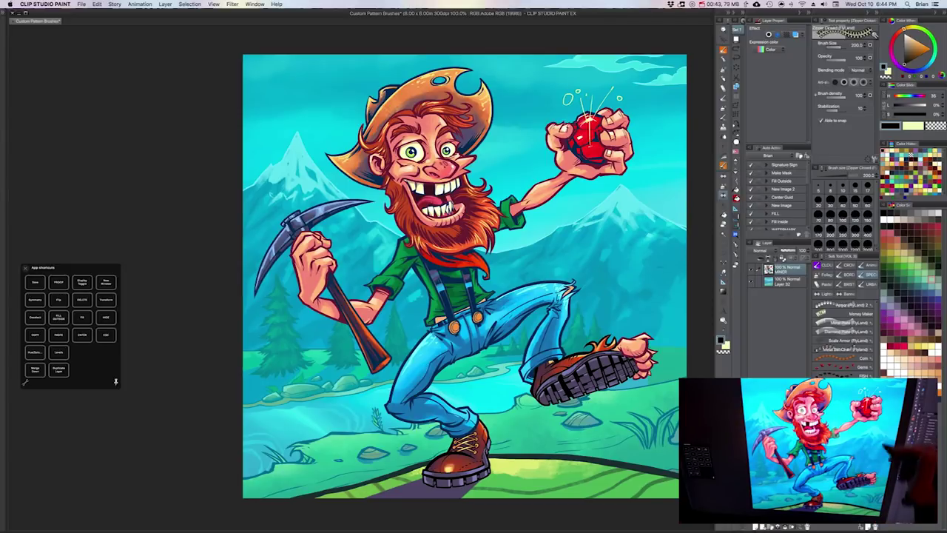
# - Paint a wavy vertical zipper stroke beside the raised boot with the Zipper Closed brush at size 70
pyautogui.moveTo(648, 159)
pyautogui.mouseDown()
pyautogui.moveTo(630, 242)
pyautogui.moveTo(650, 290)
pyautogui.moveTo(640, 425)
pyautogui.mouseUp()
pyautogui.press('[')
pyautogui.press('[')
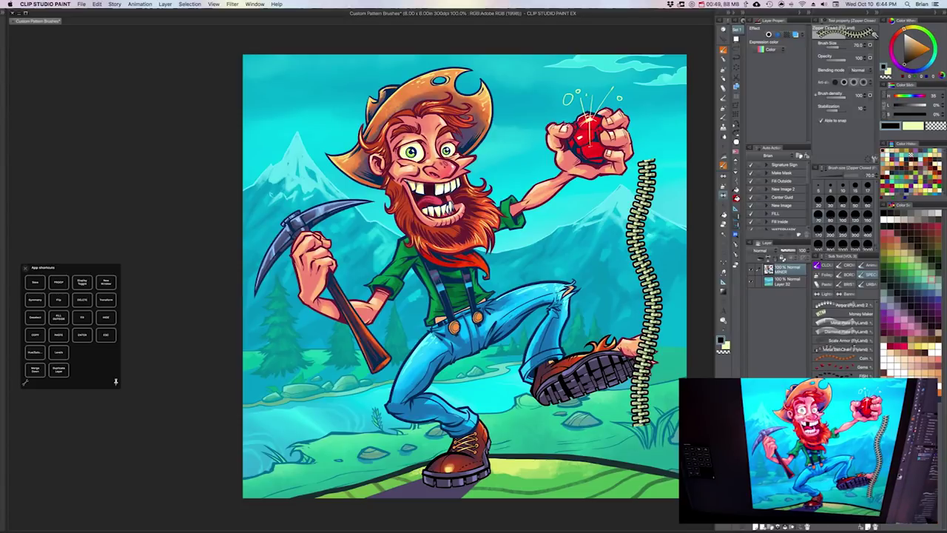
# - Paint a looping track across the miner with the Railroad Track brush at size 150, and undo both the track and zipper strokes
pyautogui.click(847, 444)
pyautogui.click(847, 453)
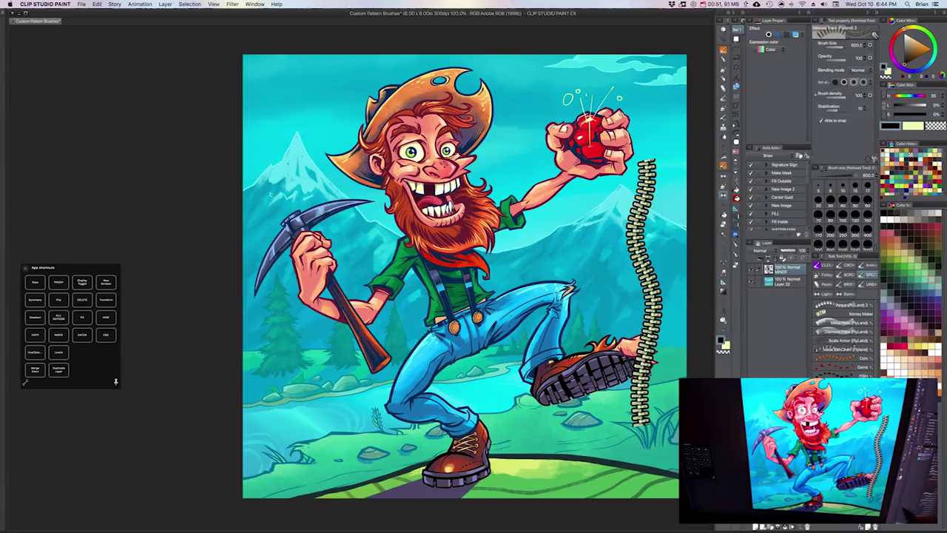
pyautogui.press('[')
pyautogui.moveTo(596, 201)
pyautogui.mouseDown()
pyautogui.moveTo(593, 247)
pyautogui.moveTo(613, 299)
pyautogui.moveTo(589, 370)
pyautogui.moveTo(591, 425)
pyautogui.moveTo(551, 470)
pyautogui.moveTo(497, 436)
pyautogui.moveTo(491, 377)
pyautogui.moveTo(511, 329)
pyautogui.moveTo(472, 231)
pyautogui.moveTo(505, 141)
pyautogui.mouseUp()
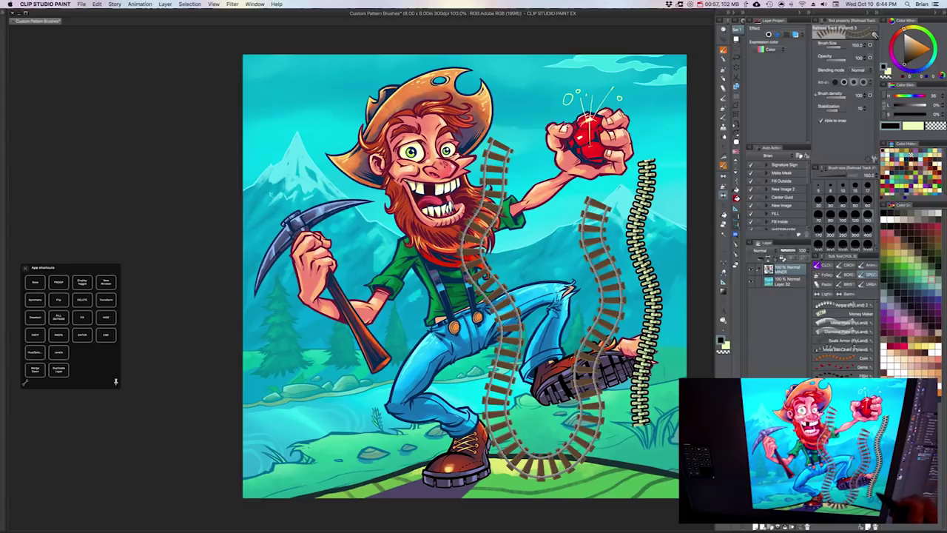
pyautogui.press('super+z')
pyautogui.press('super+z')
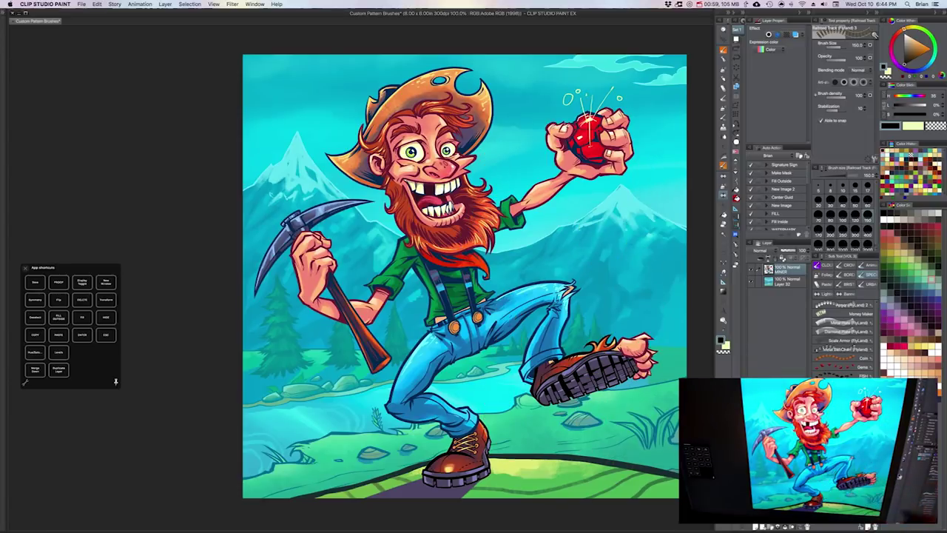
# - Choose the Rope Drawn brush and set the main drawing color to a dark red
pyautogui.click(845, 444)
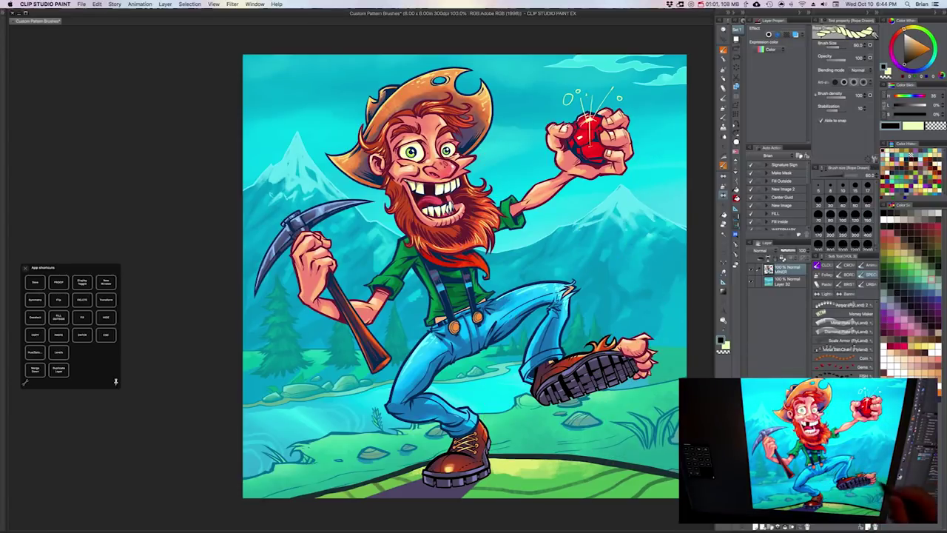
pyautogui.moveTo(544, 325)
pyautogui.mouseDown()
pyautogui.moveTo(577, 301)
pyautogui.moveTo(548, 374)
pyautogui.moveTo(555, 344)
pyautogui.mouseUp()
pyautogui.keyDown('super'); pyautogui.click(577, 302); pyautogui.keyUp('super')
pyautogui.keyDown('alt'); pyautogui.click(555, 363); pyautogui.keyUp('alt')
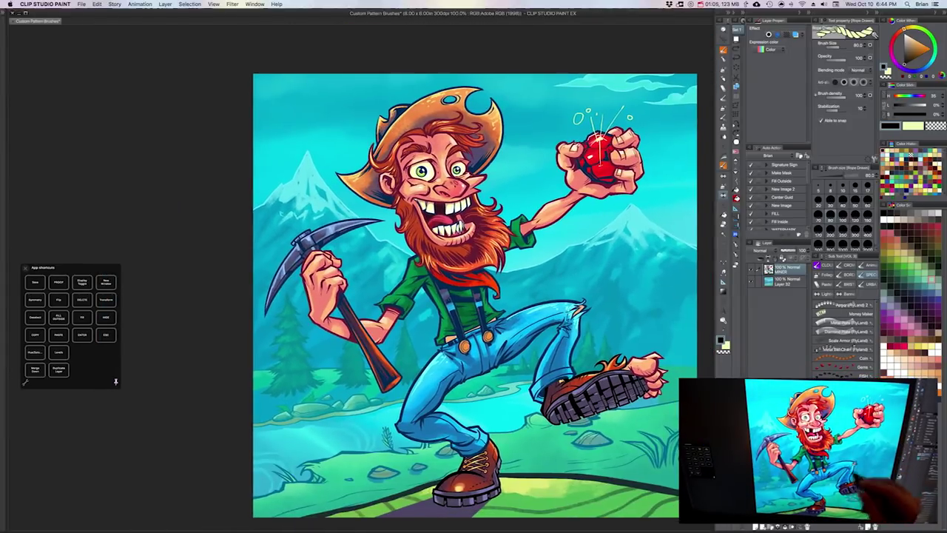
pyautogui.click(917, 47)
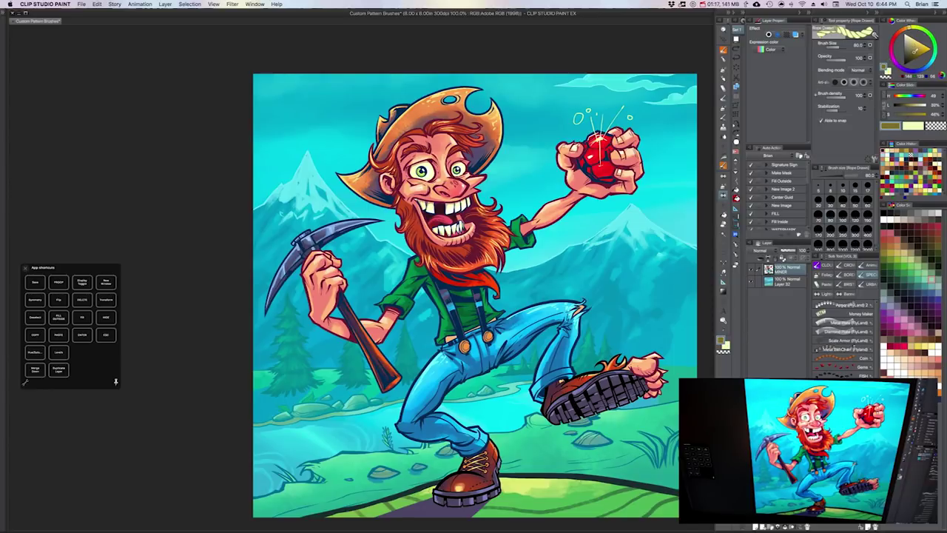
pyautogui.click(899, 33)
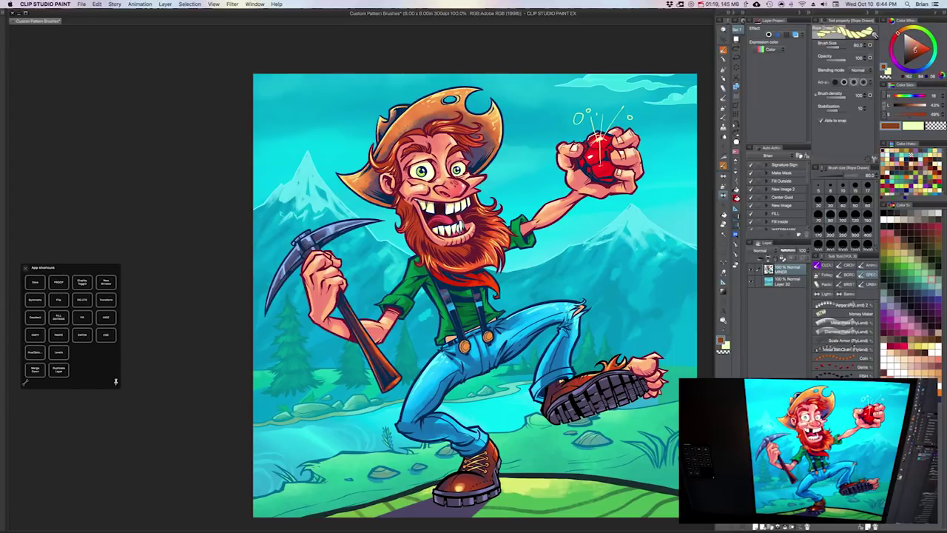
pyautogui.moveTo(898, 36); pyautogui.dragTo(894, 39)
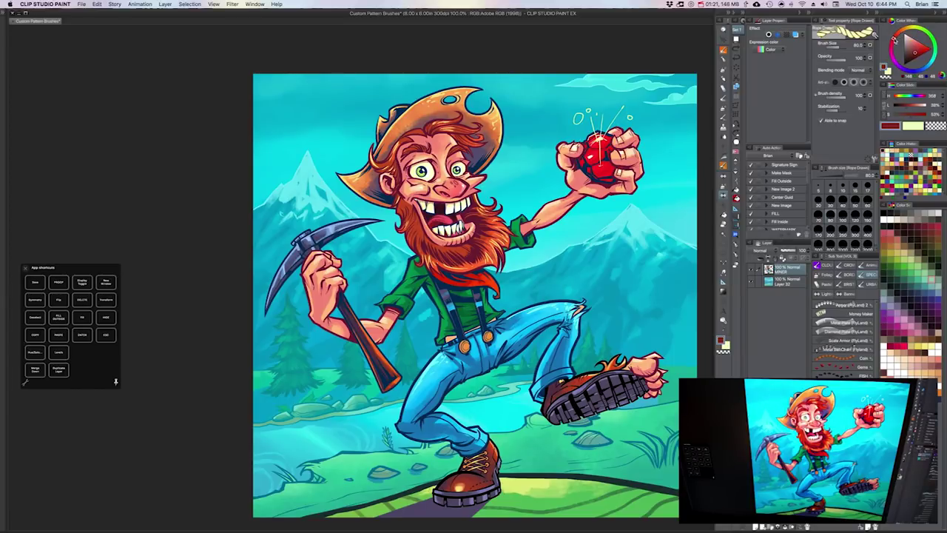
pyautogui.click(916, 53)
# - Set the sub drawing color to a muted golden tan and make the dark red main color active again
pyautogui.click(892, 73)
pyautogui.moveTo(917, 31); pyautogui.dragTo(905, 29)
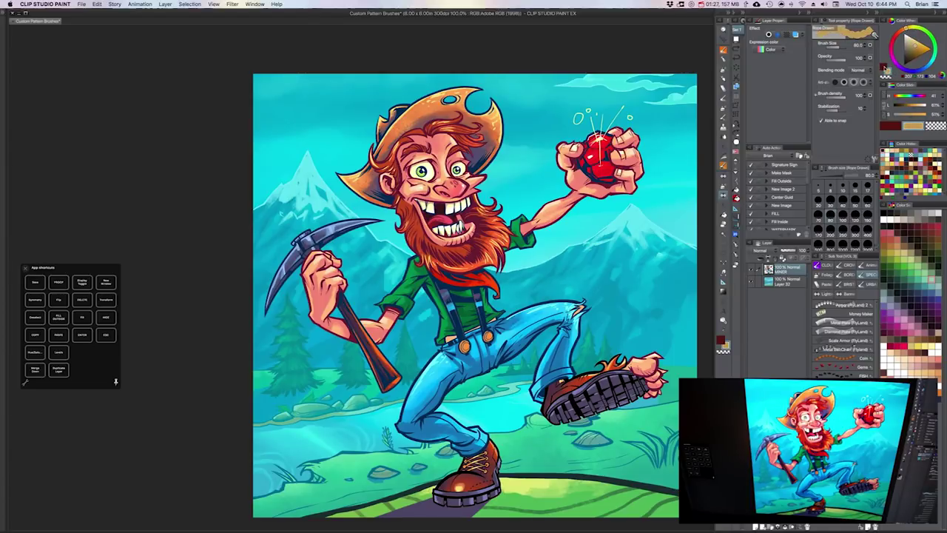
pyautogui.click(895, 39)
pyautogui.click(889, 72)
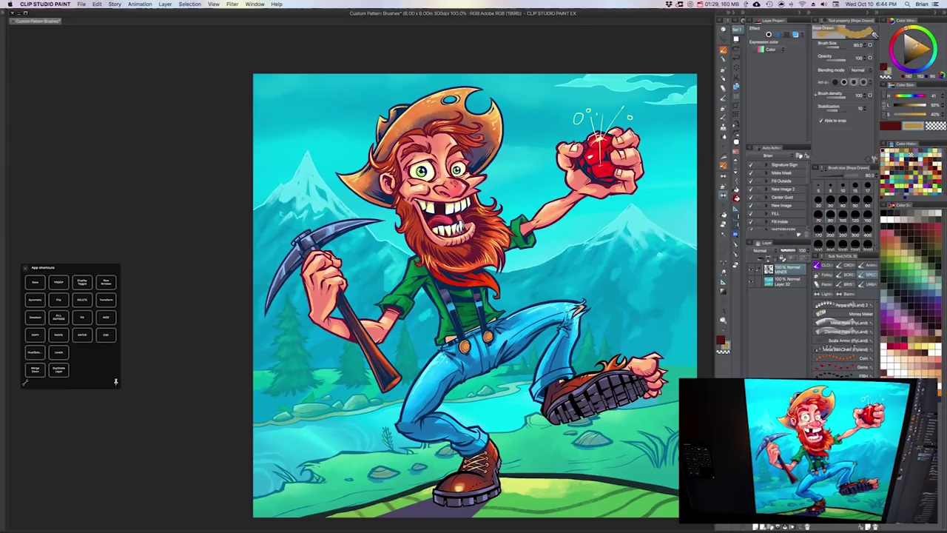
pyautogui.click(893, 58)
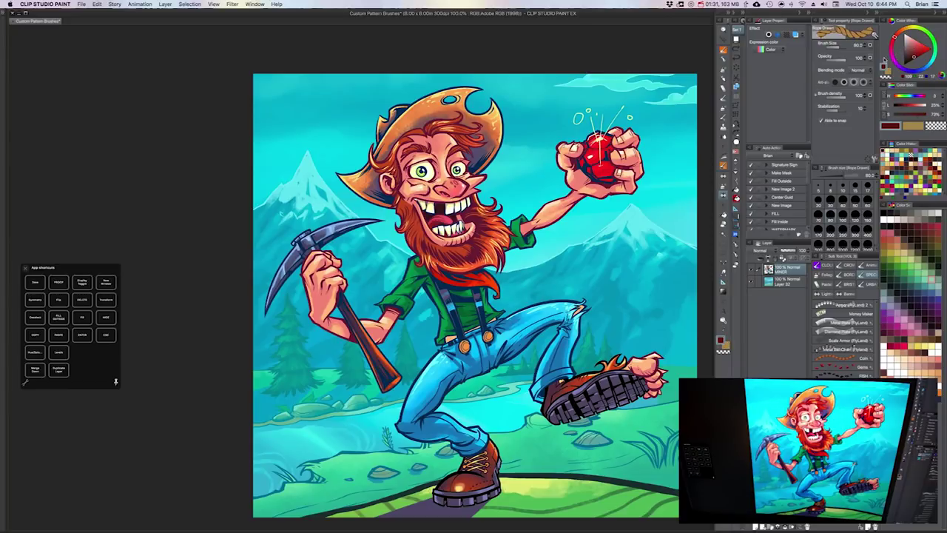
# - Add a new vector layer above the MINER layer in place of a raster layer
pyautogui.press('super+shift+n')
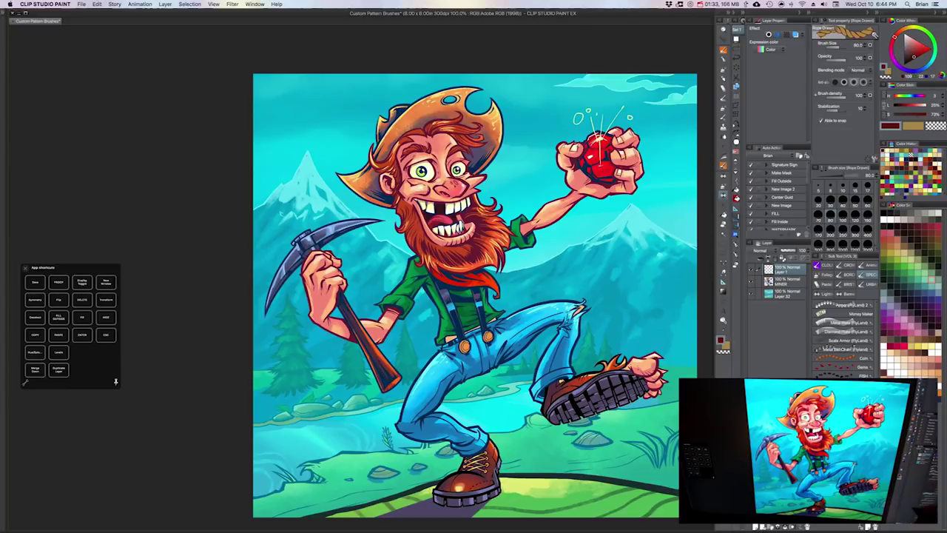
pyautogui.press('super+z')
pyautogui.click(762, 527)
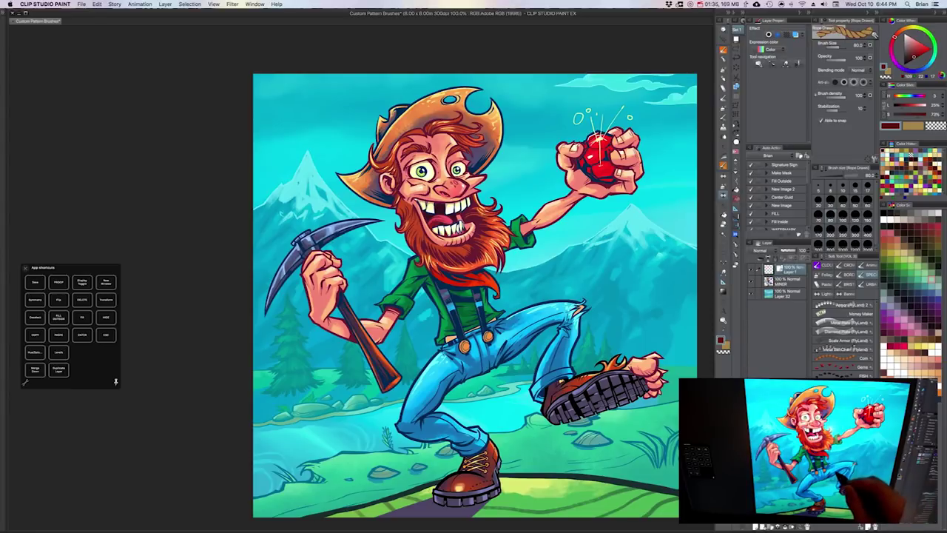
# - Reduce the rope brush to size 45 and paint a rope looping around the miner's waist
pyautogui.moveTo(498, 341)
pyautogui.mouseDown()
pyautogui.moveTo(503, 322)
pyautogui.moveTo(493, 332)
pyautogui.mouseUp()
pyautogui.keyDown('super'); pyautogui.click(494, 317); pyautogui.keyUp('super')
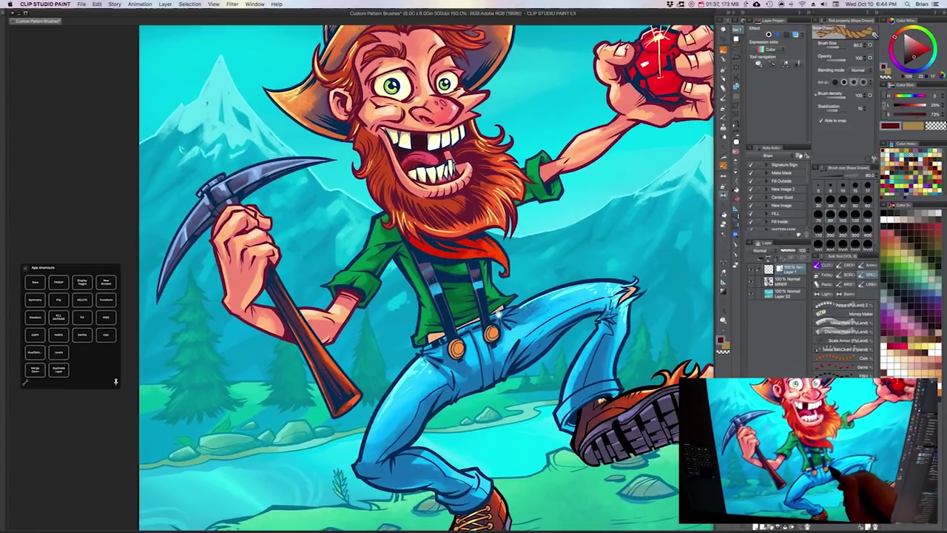
pyautogui.keyDown('super'); pyautogui.click(491, 333); pyautogui.keyUp('super')
pyautogui.press('[')
pyautogui.press('[')
pyautogui.press('[')
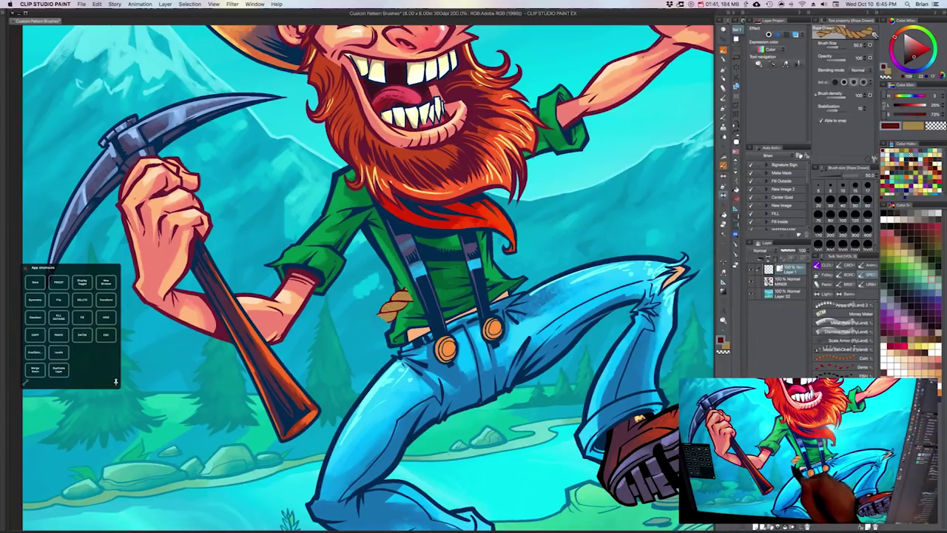
pyautogui.press('[')
pyautogui.moveTo(405, 299)
pyautogui.mouseDown()
pyautogui.moveTo(369, 336)
pyautogui.moveTo(384, 360)
pyautogui.moveTo(447, 337)
pyautogui.moveTo(539, 282)
pyautogui.moveTo(518, 260)
pyautogui.moveTo(462, 280)
pyautogui.mouseUp()
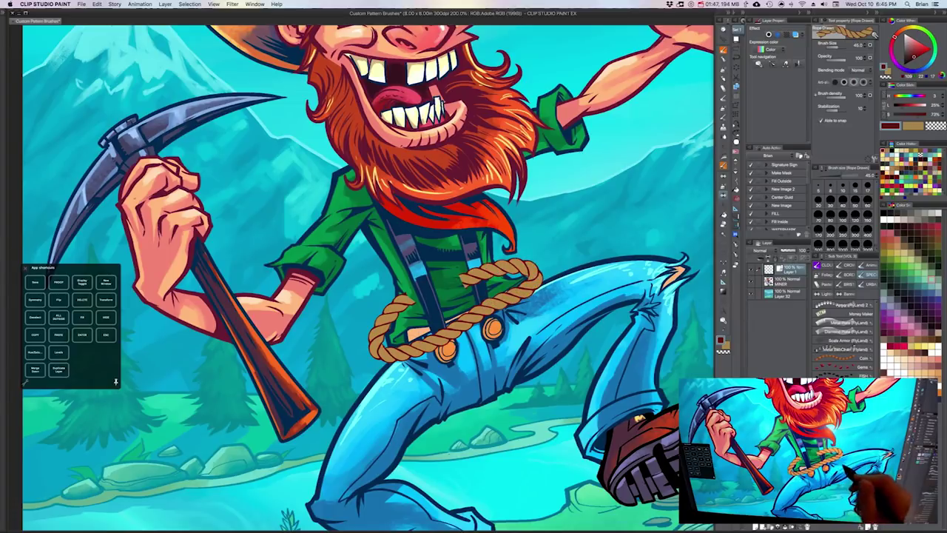
# - Lower the rope layer's opacity to about 50% so the clothing shows through
pyautogui.moveTo(527, 309); pyautogui.dragTo(536, 332)
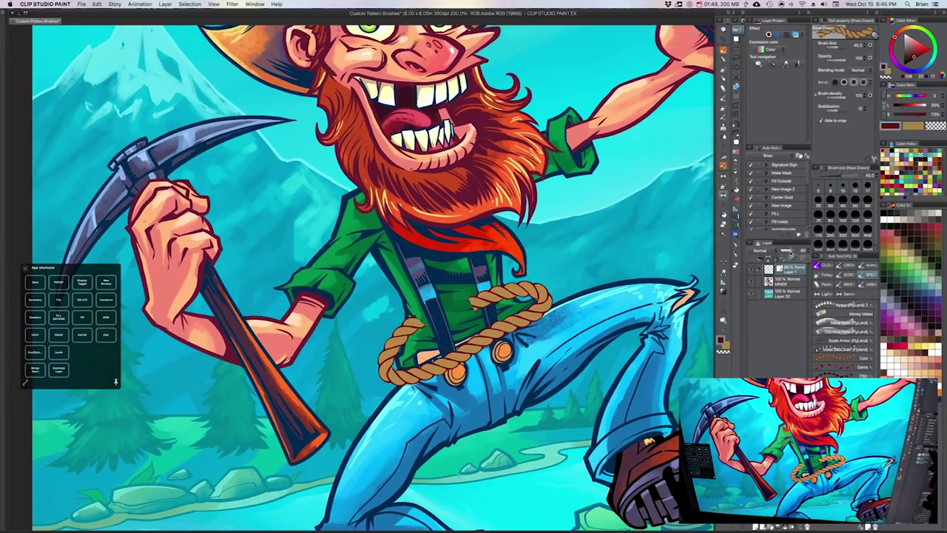
pyautogui.moveTo(791, 253); pyautogui.dragTo(785, 253)
pyautogui.keyDown('super'); pyautogui.click(470, 349); pyautogui.keyUp('super')
pyautogui.moveTo(451, 388); pyautogui.dragTo(494, 349)
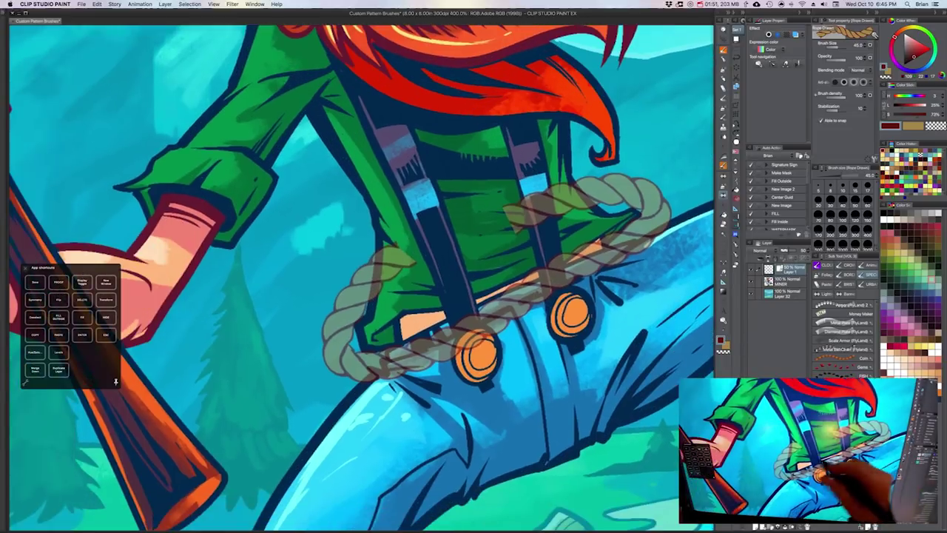
# - Erase the rope end overlapping the green shirt, using the Mapping Pen at size 200 with the transparent color
pyautogui.press('u')
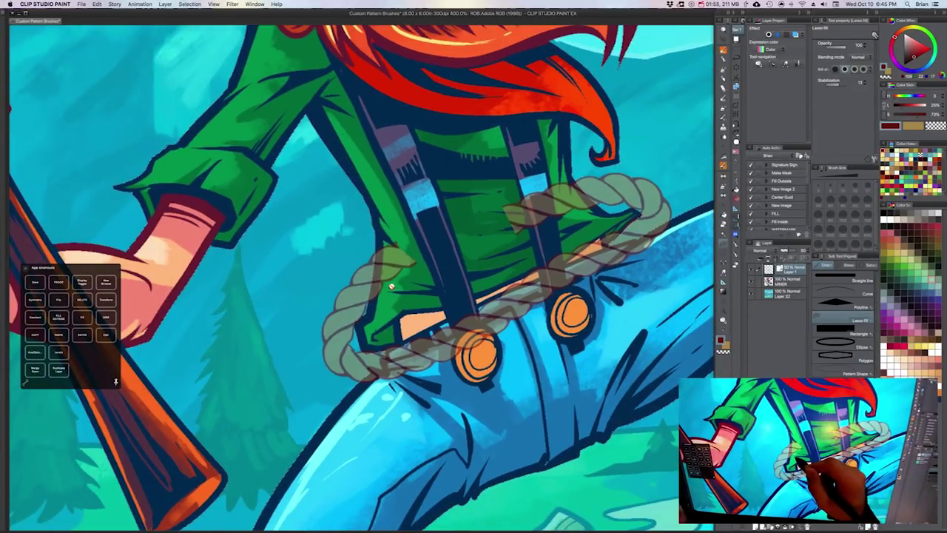
pyautogui.press('b')
pyautogui.click(824, 264)
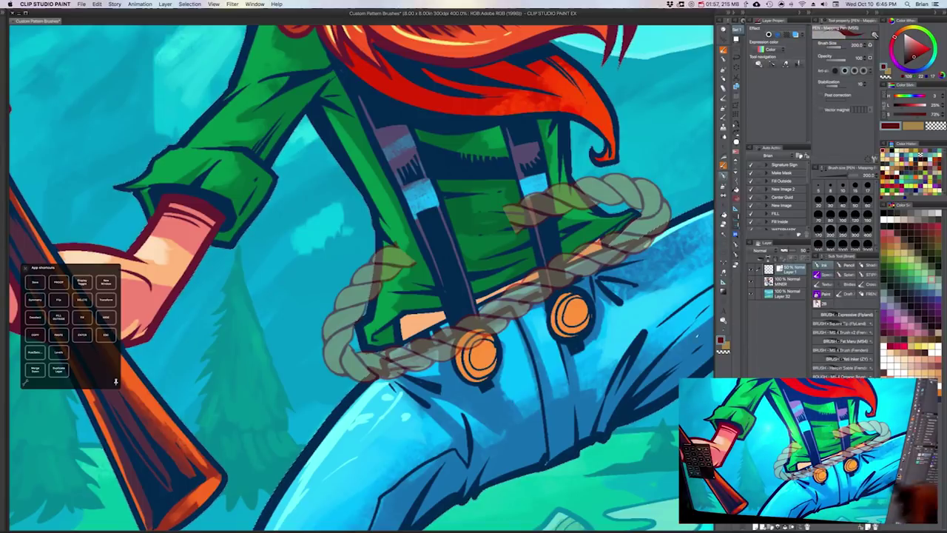
pyautogui.moveTo(407, 263)
pyautogui.mouseDown()
pyautogui.moveTo(412, 257)
pyautogui.moveTo(371, 298)
pyautogui.mouseUp()
pyautogui.press('super+z')
pyautogui.press('c')
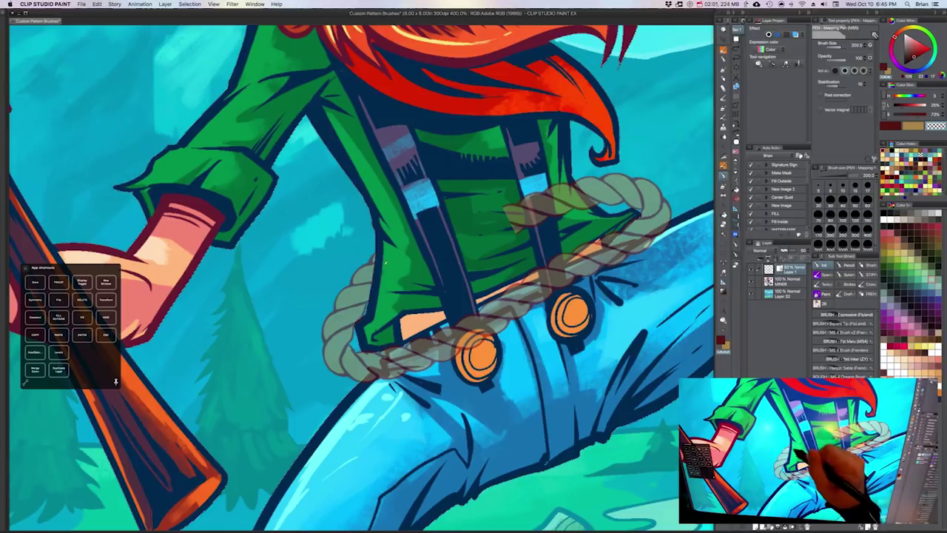
# - Try erasing the crossing rope ends around the miner's waist at brush size 200, and undo the erasures
pyautogui.moveTo(374, 256); pyautogui.dragTo(369, 286)
pyautogui.moveTo(540, 194)
pyautogui.mouseDown()
pyautogui.moveTo(525, 201)
pyautogui.moveTo(585, 197)
pyautogui.mouseUp()
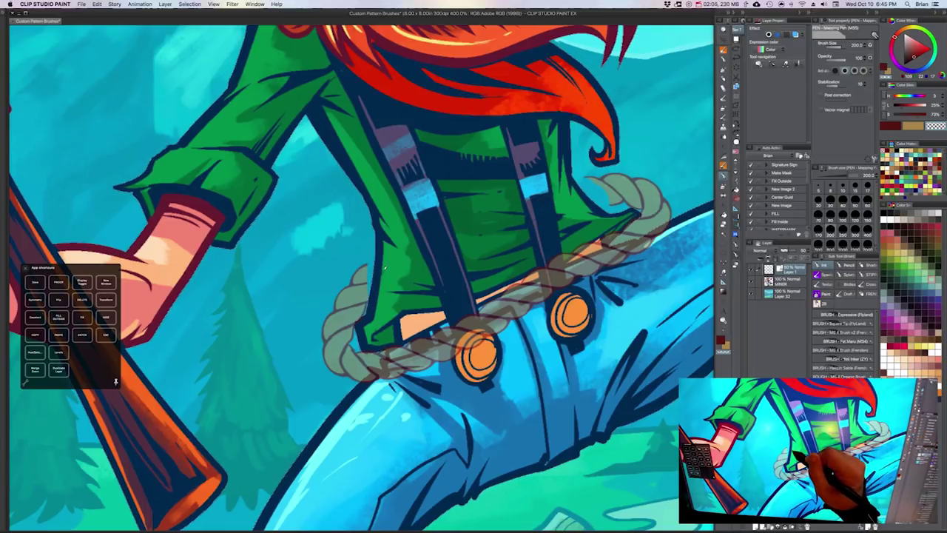
pyautogui.hotkey('ctrl', 'z')
pyautogui.hotkey('ctrl', 'z')
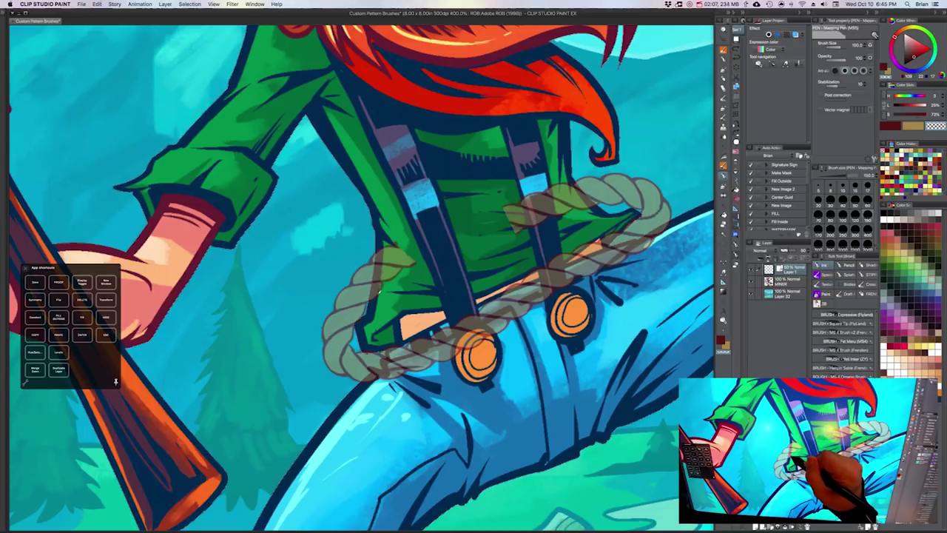
# - Erase the crossing rope ends on both sides of the miner's waist and set the rope layer's opacity to 100%
pyautogui.moveTo(385, 240); pyautogui.dragTo(404, 234)
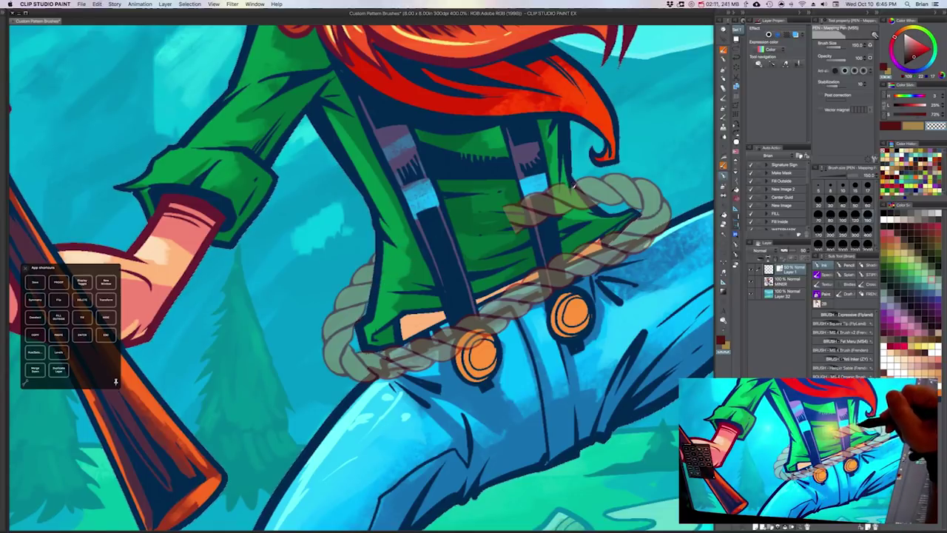
pyautogui.moveTo(576, 188)
pyautogui.mouseDown()
pyautogui.moveTo(554, 181)
pyautogui.moveTo(547, 220)
pyautogui.moveTo(506, 227)
pyautogui.mouseUp()
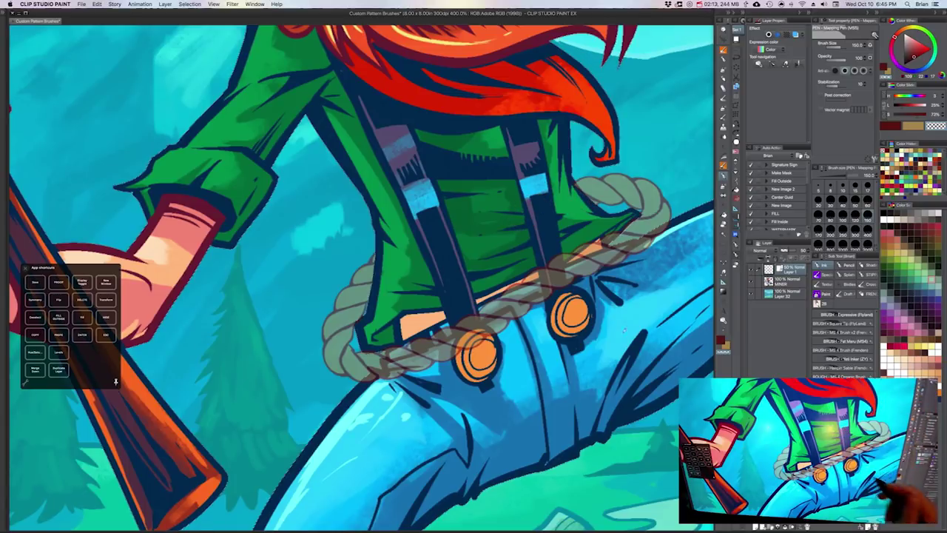
pyautogui.press('super+minus')
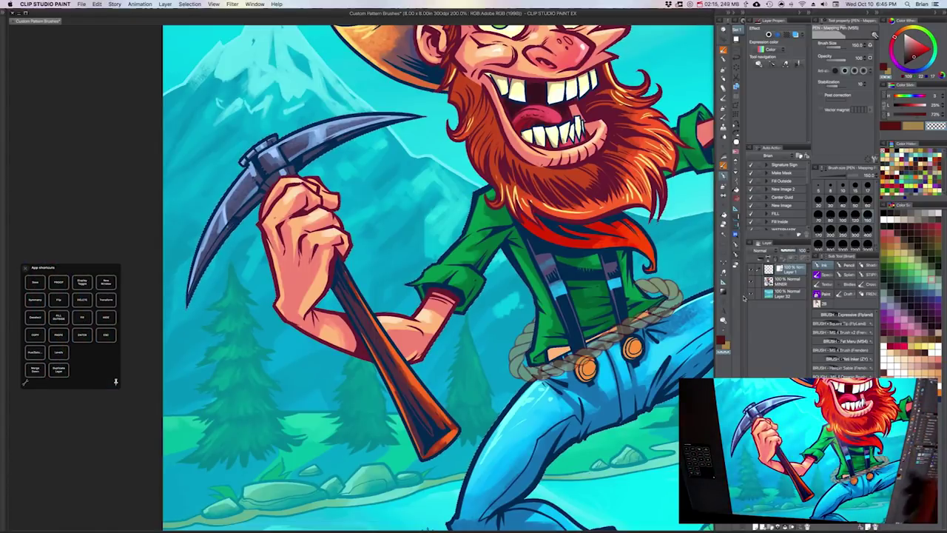
pyautogui.moveTo(626, 350); pyautogui.dragTo(525, 297)
pyautogui.press('super+d')
pyautogui.press('super+minus')
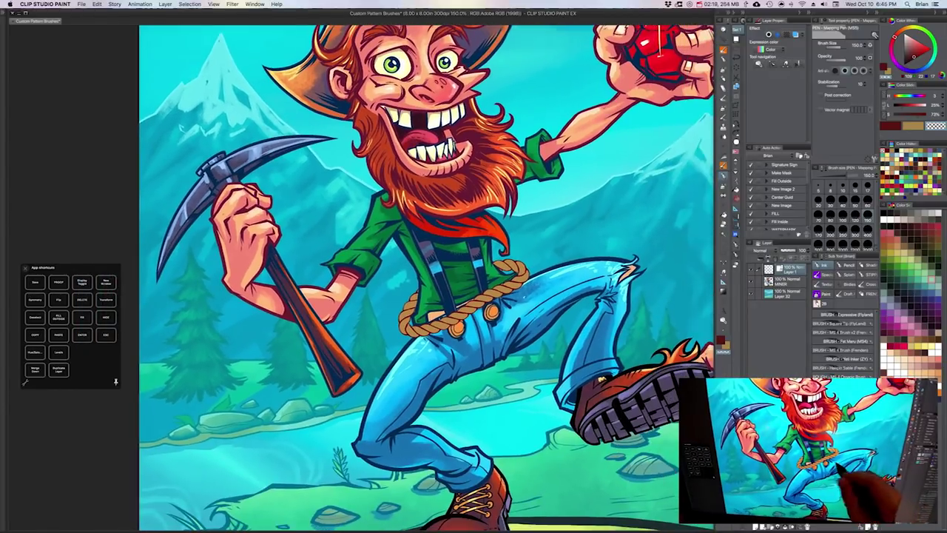
pyautogui.press('super+minus')
pyautogui.press('super+plus')
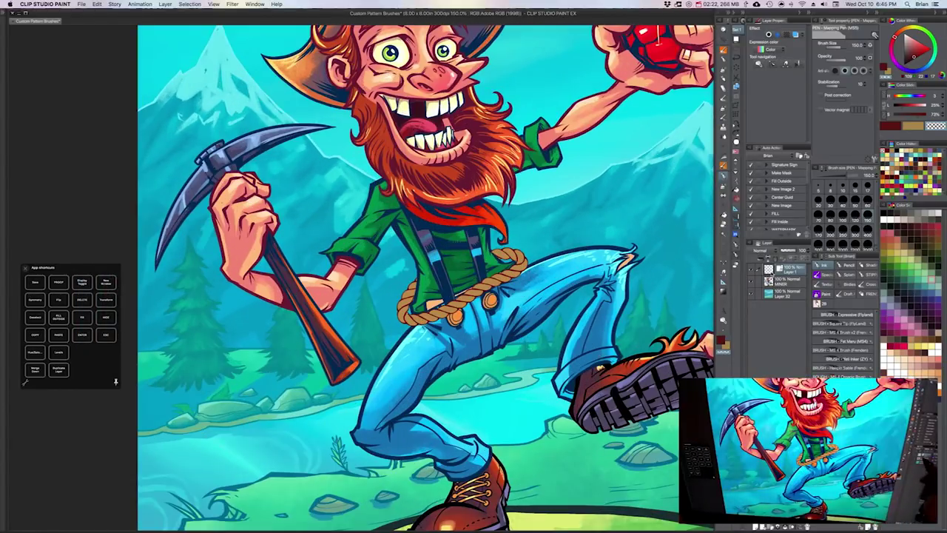
# - Add a new layer clipped to the rope layer and choose the SOFT - Airbrush brush
pyautogui.press('super+shift+n')
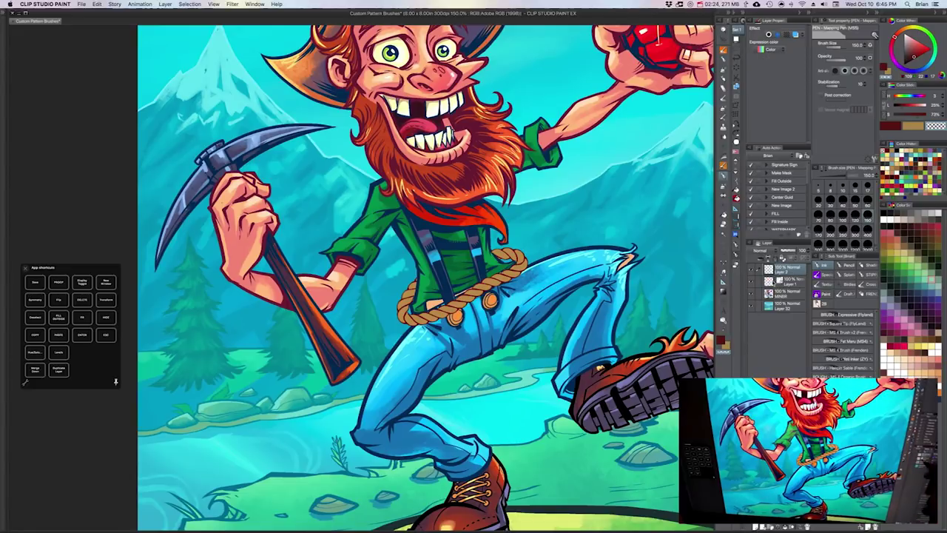
pyautogui.press('b')
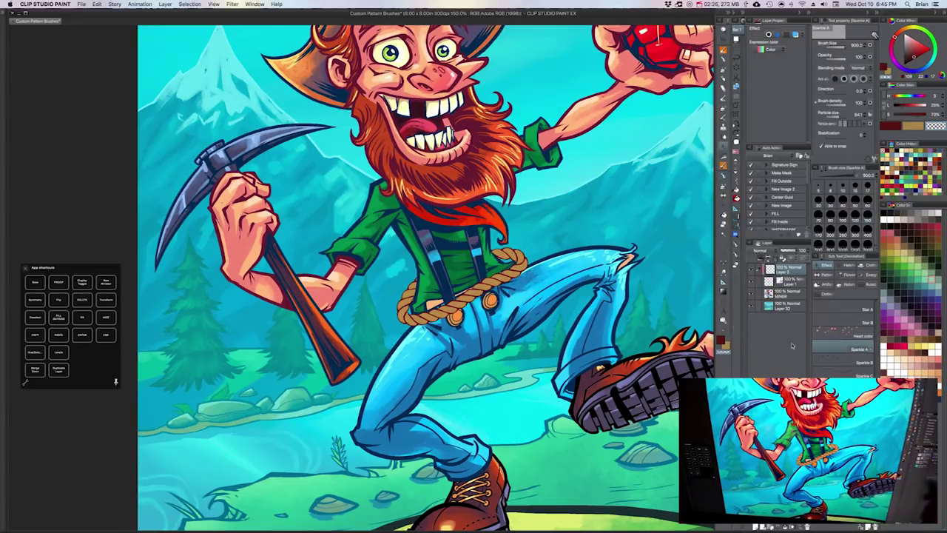
pyautogui.press('p')
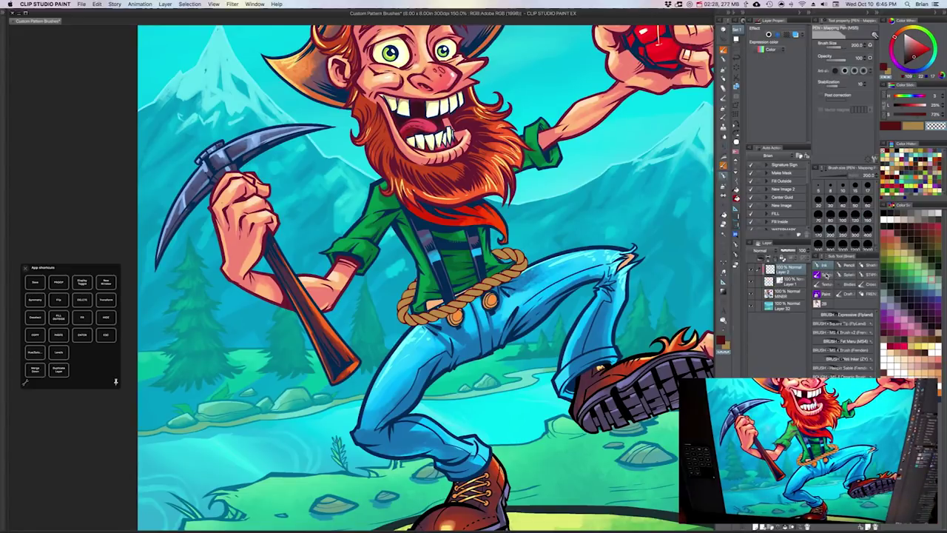
pyautogui.click(825, 294)
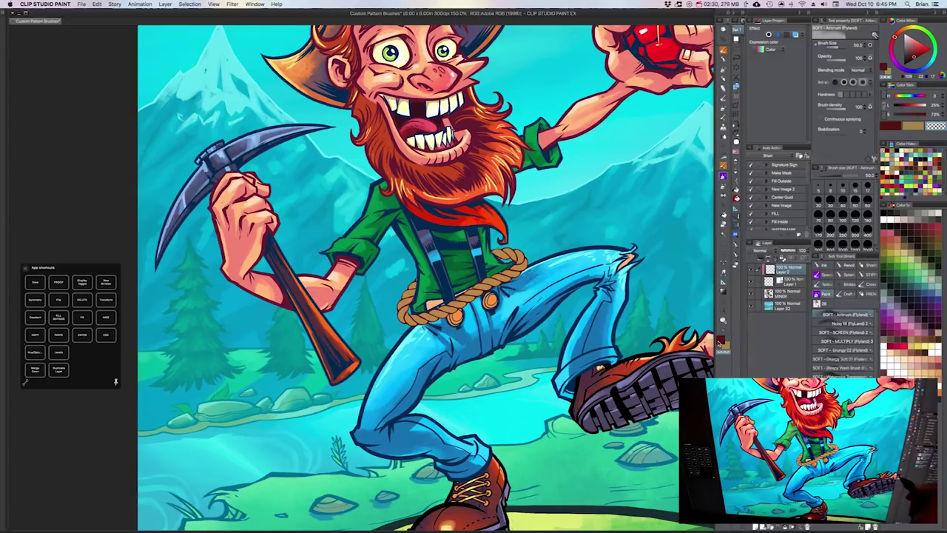
# - Set the airbrush's blending mode to Multiply and choose a light muted red as the paint colour
pyautogui.press('c')
pyautogui.click(859, 69)
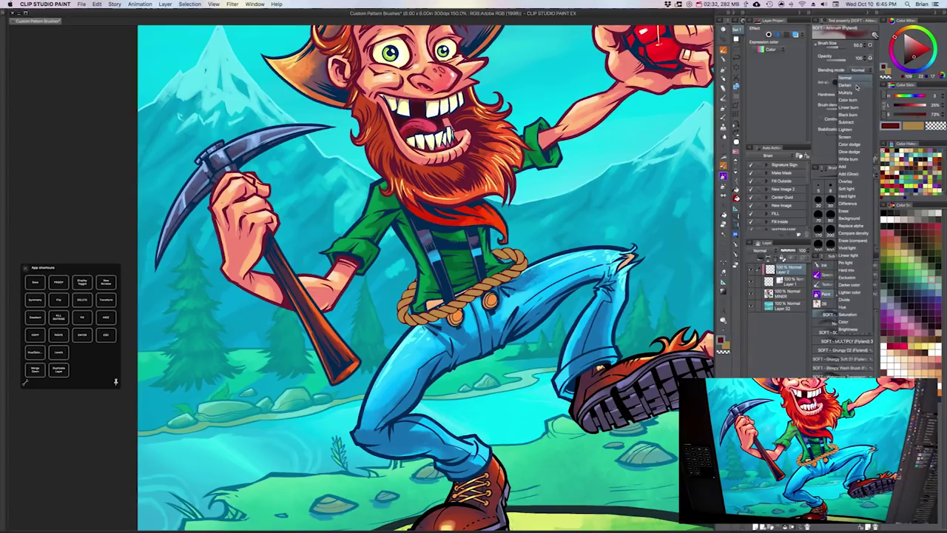
pyautogui.click(858, 91)
pyautogui.click(911, 47)
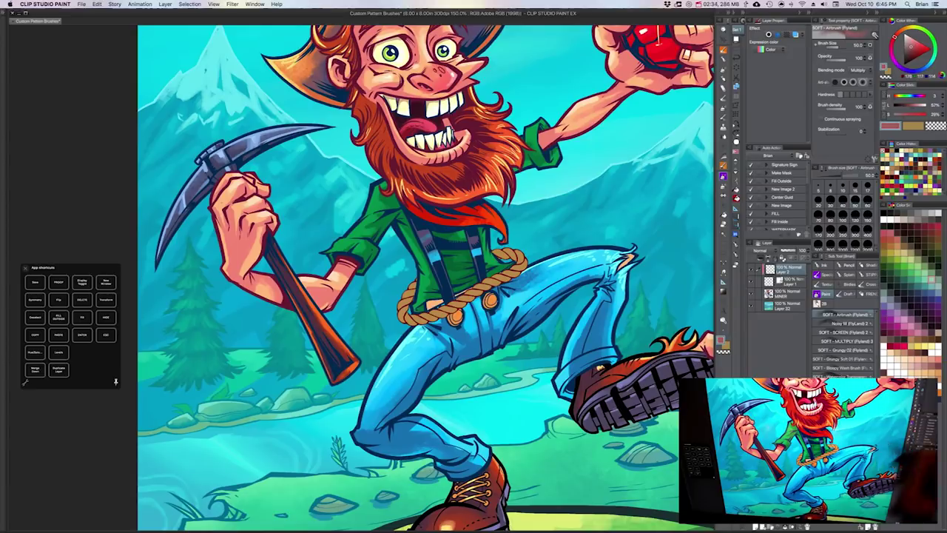
# - Shade the rope with the Multiply airbrush in a darker muted red at brush size 70
pyautogui.moveTo(584, 288); pyautogui.dragTo(605, 284)
pyautogui.press(']')
pyautogui.press(']')
pyautogui.press(']')
pyautogui.press(']')
pyautogui.press(']')
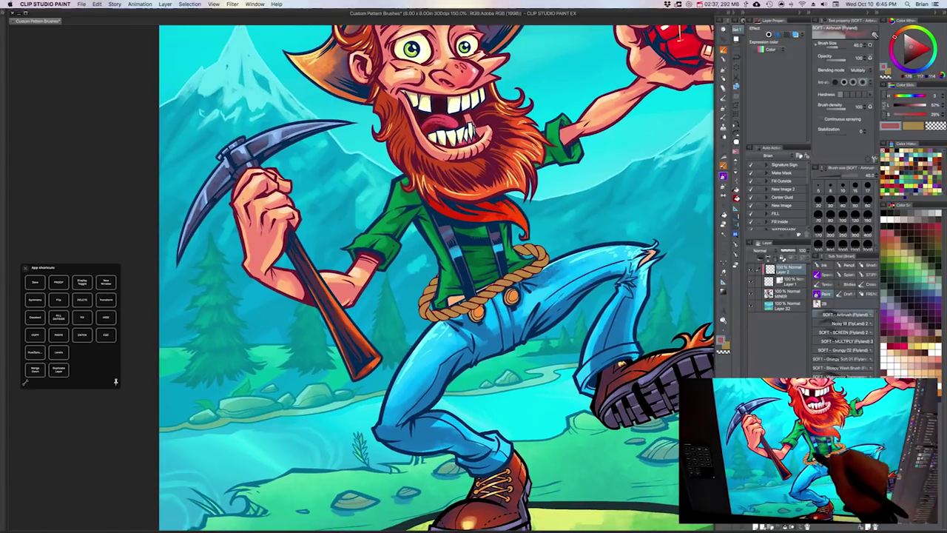
pyautogui.click(913, 51)
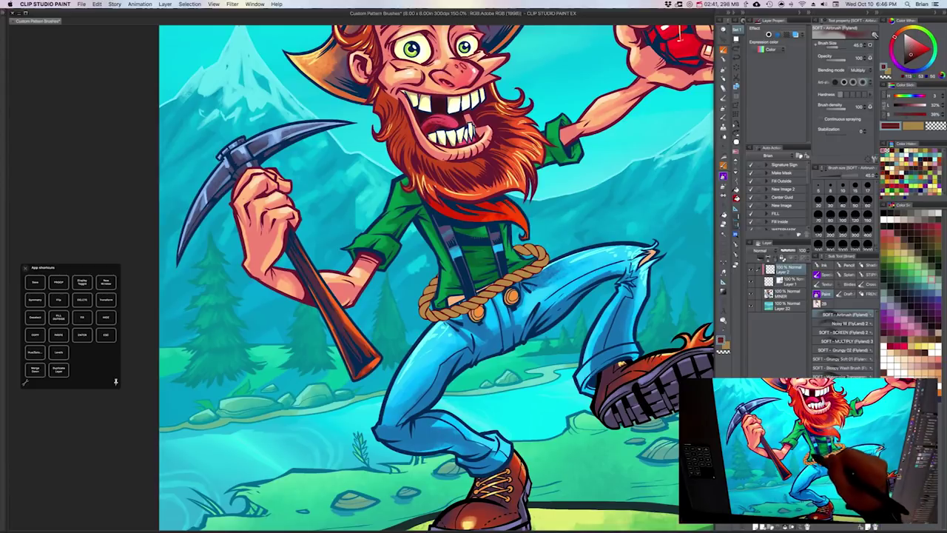
pyautogui.press(']')
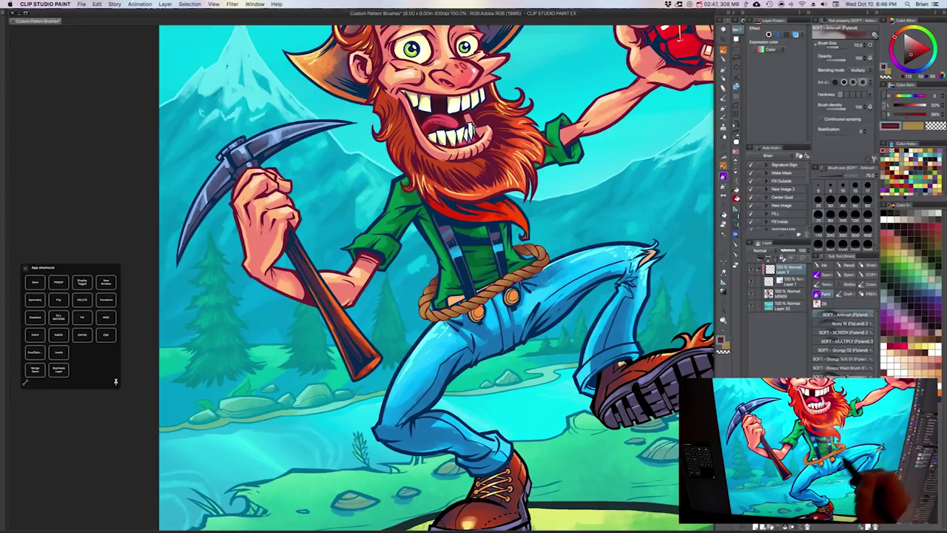
pyautogui.moveTo(539, 299); pyautogui.dragTo(506, 324)
pyautogui.press('super+minus')
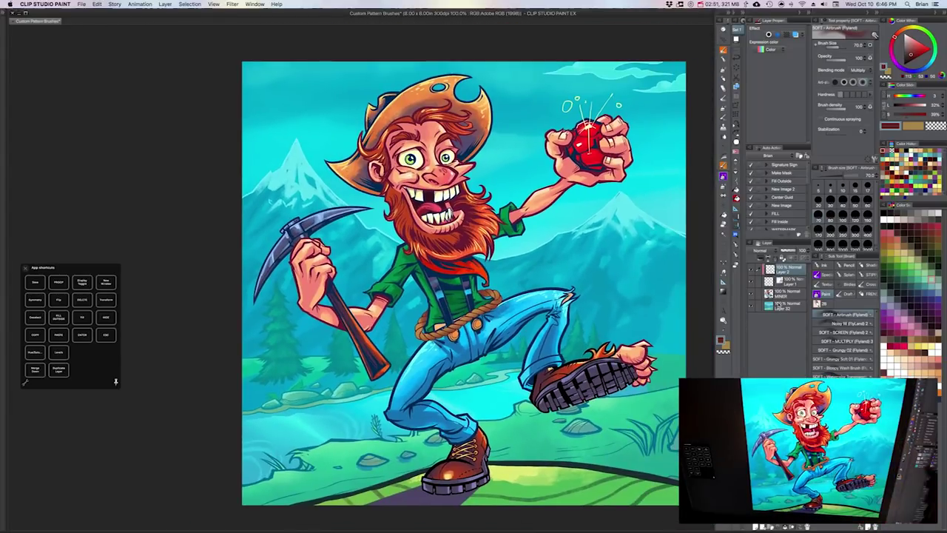
# - Activate the rope's vector layer, select the rope line with the Object tool, and deselect it
pyautogui.click(771, 283)
pyautogui.press('super+plus')
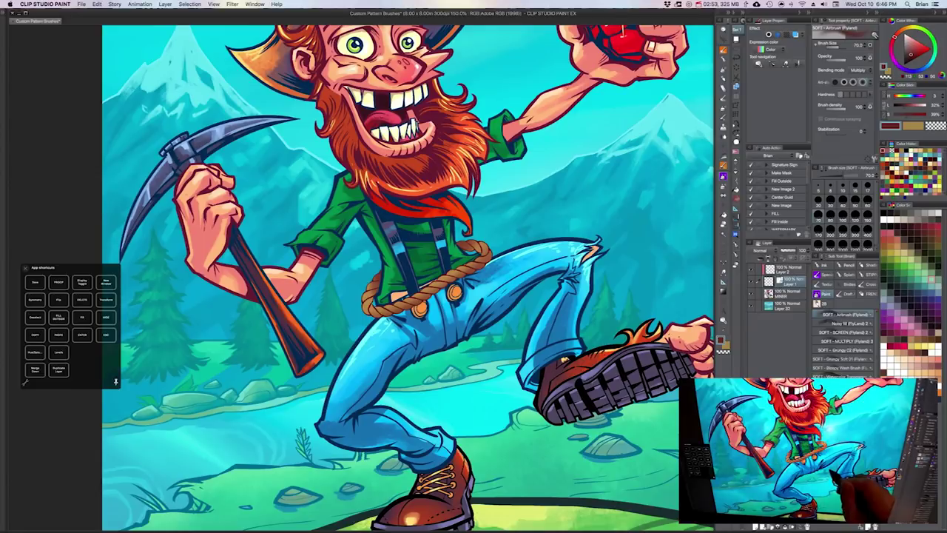
pyautogui.moveTo(522, 391); pyautogui.dragTo(533, 411)
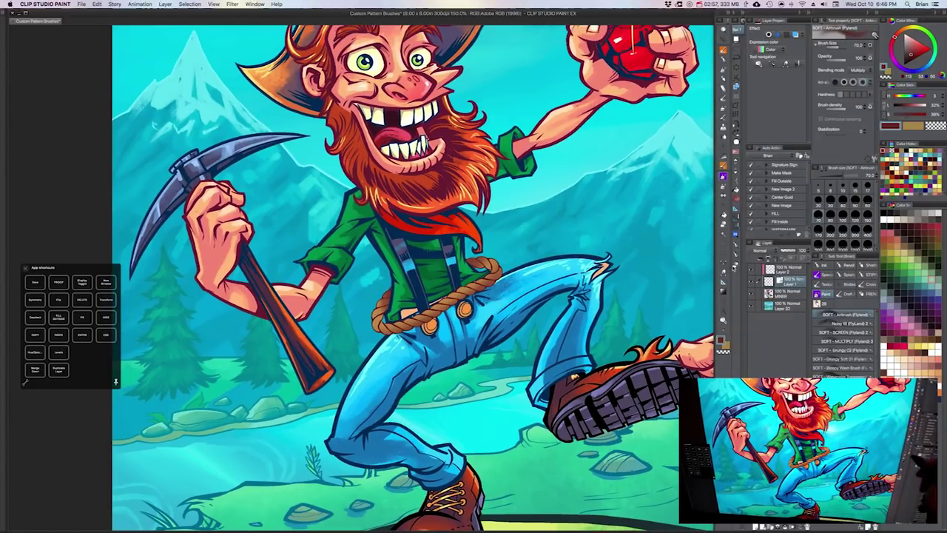
pyautogui.click(723, 264)
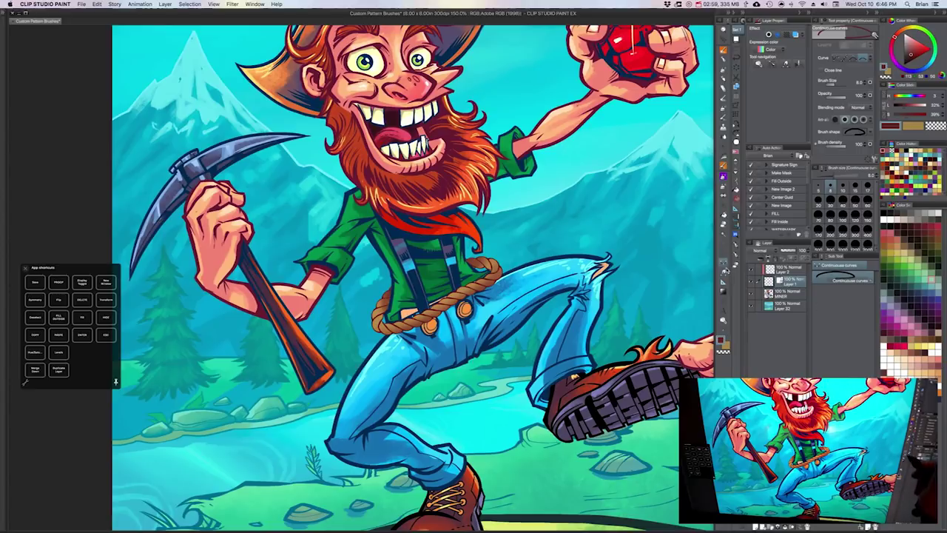
pyautogui.click(724, 274)
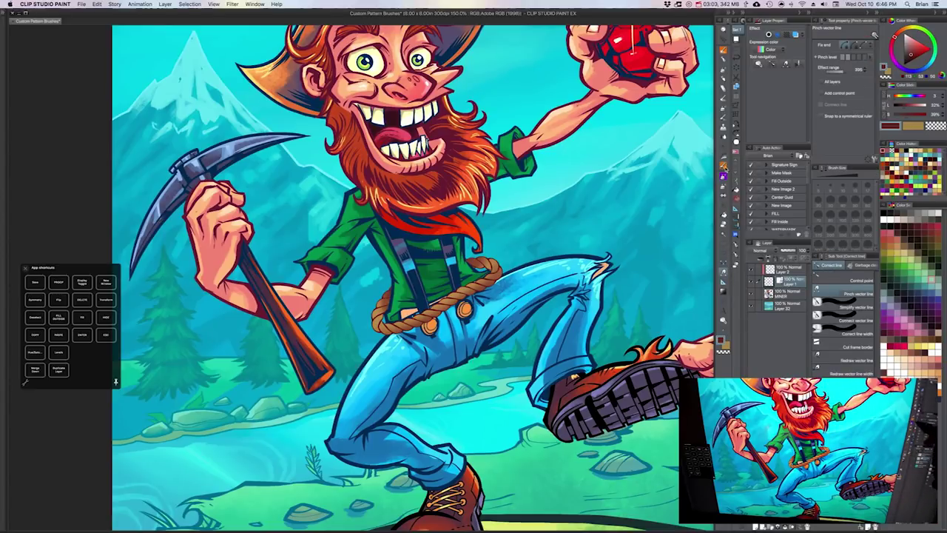
pyautogui.click(723, 320)
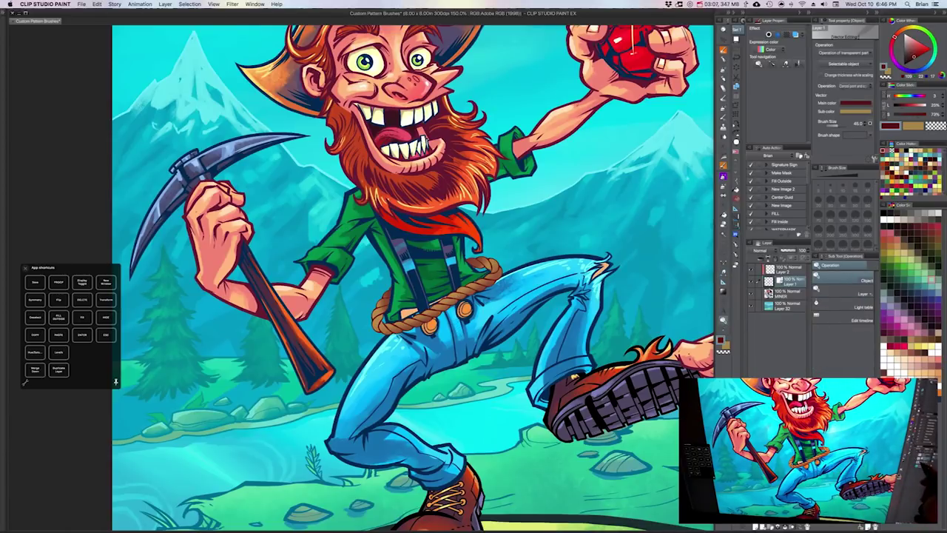
pyautogui.click(459, 270)
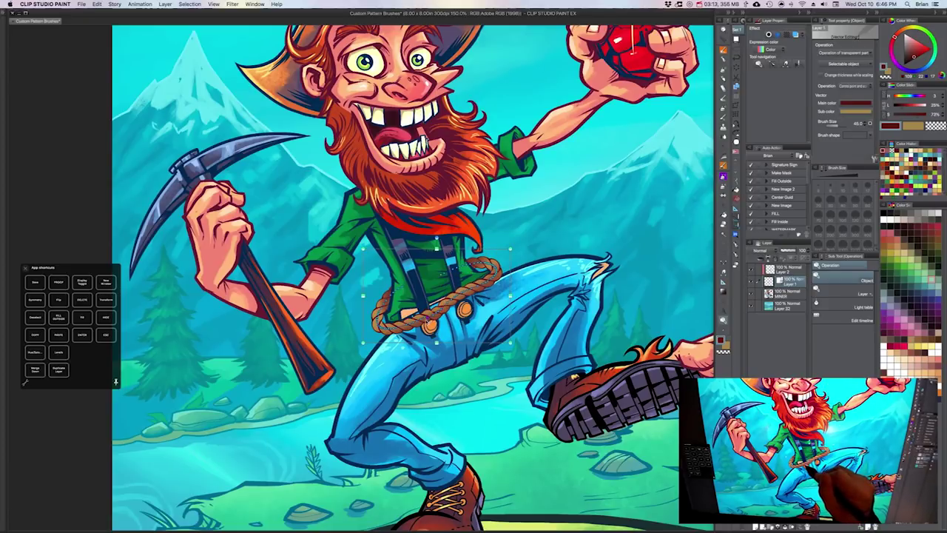
pyautogui.click(503, 337)
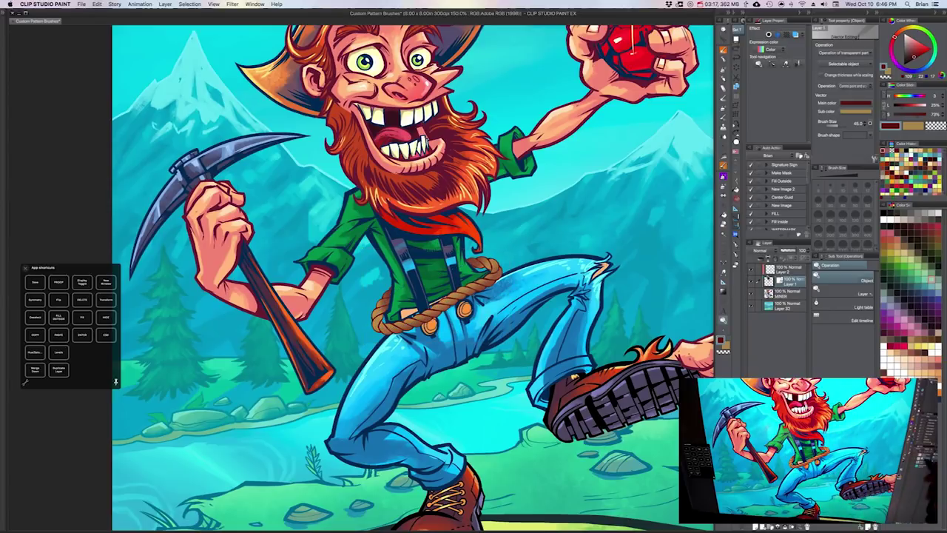
# - Reshape the front of the rope around the miner's waist with the Redraw vector line tool
pyautogui.press('y')
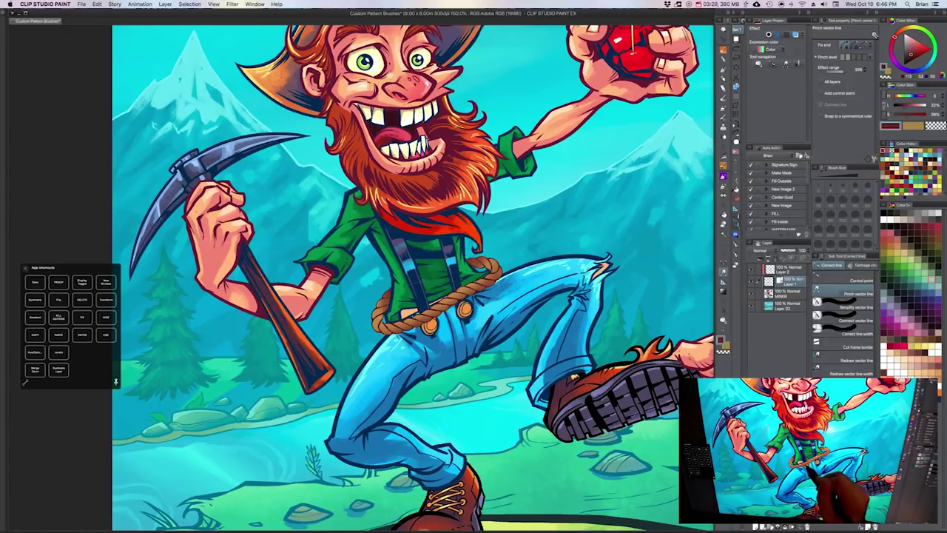
pyautogui.moveTo(456, 338); pyautogui.dragTo(462, 337)
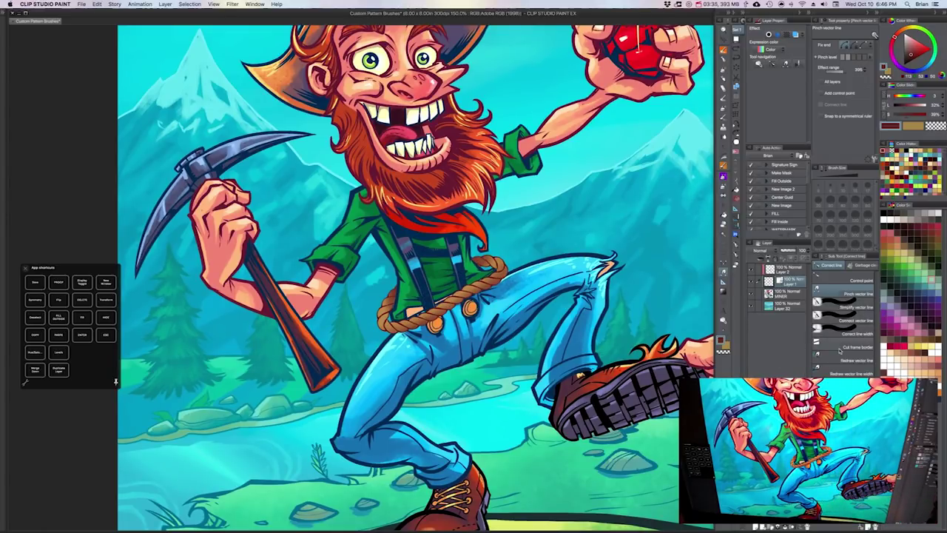
pyautogui.click(830, 360)
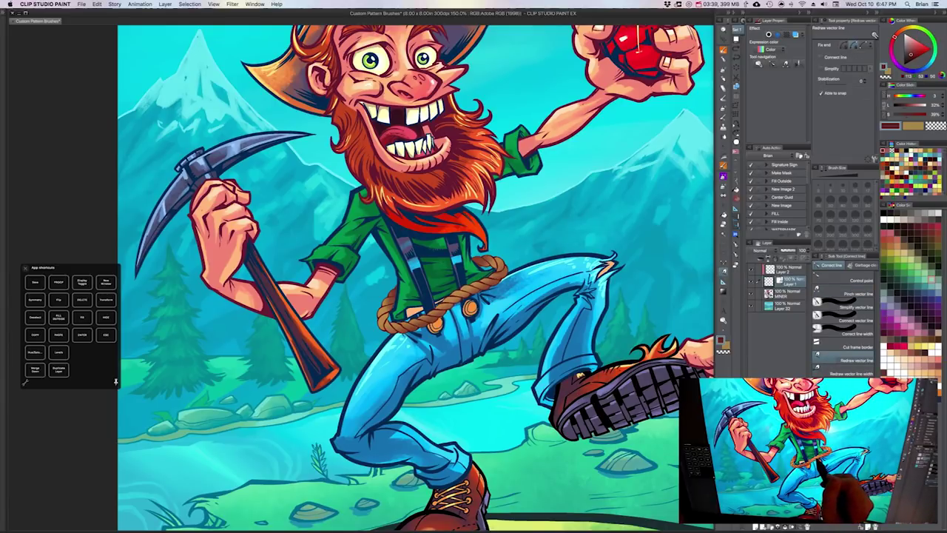
pyautogui.moveTo(457, 297); pyautogui.dragTo(498, 274)
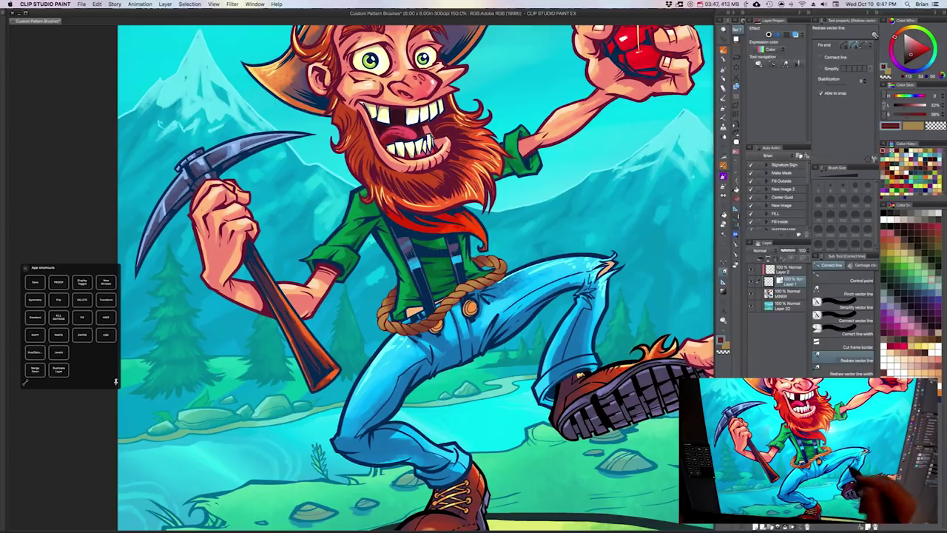
pyautogui.moveTo(488, 323); pyautogui.dragTo(468, 332)
pyautogui.scroll(-1, 529, 382)
pyautogui.scroll(-1, 530, 369)
pyautogui.scroll(1, 559, 353)
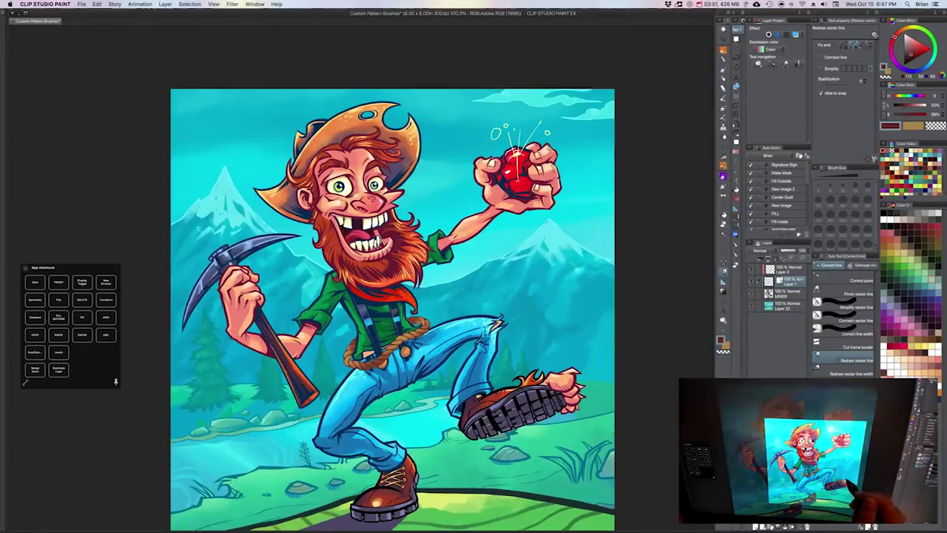
pyautogui.moveTo(559, 353); pyautogui.dragTo(543, 339)
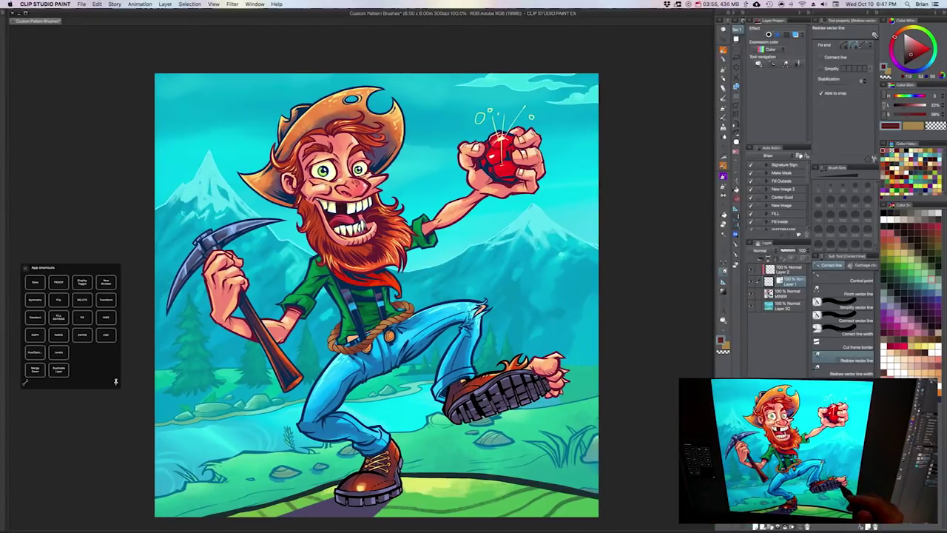
pyautogui.moveTo(533, 357); pyautogui.dragTo(598, 356)
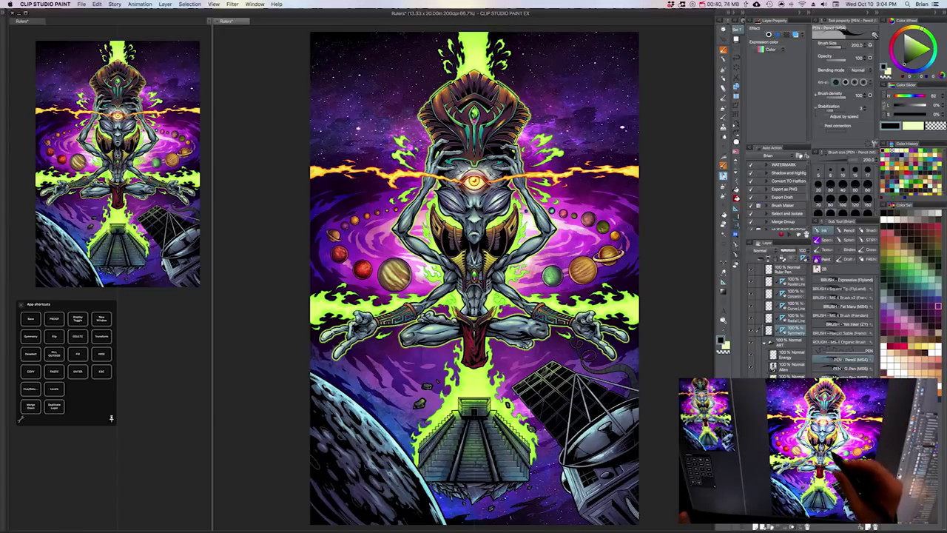
# - Activate the Ruler tool to examine its ruler types, and examine the alien illustration up close
pyautogui.click(736, 212)
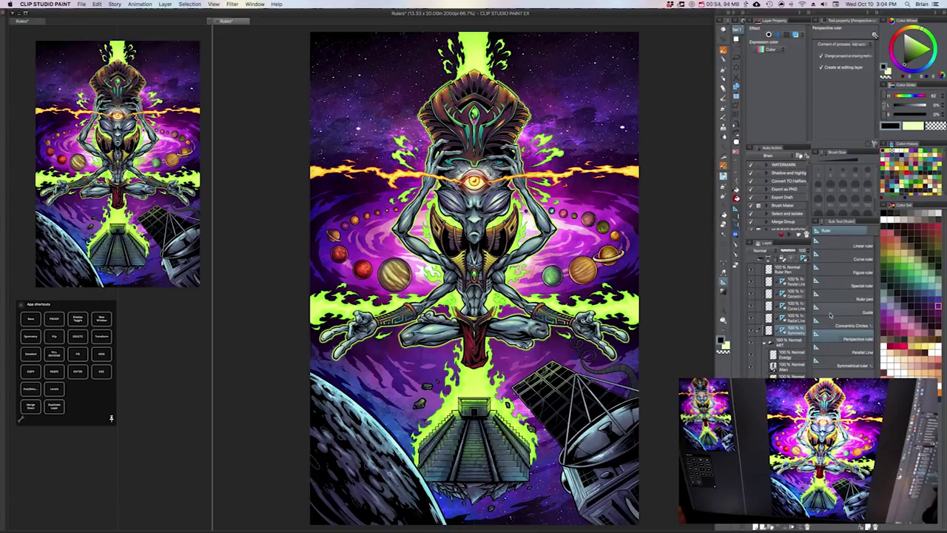
pyautogui.hscroll(-1, 474, 278)
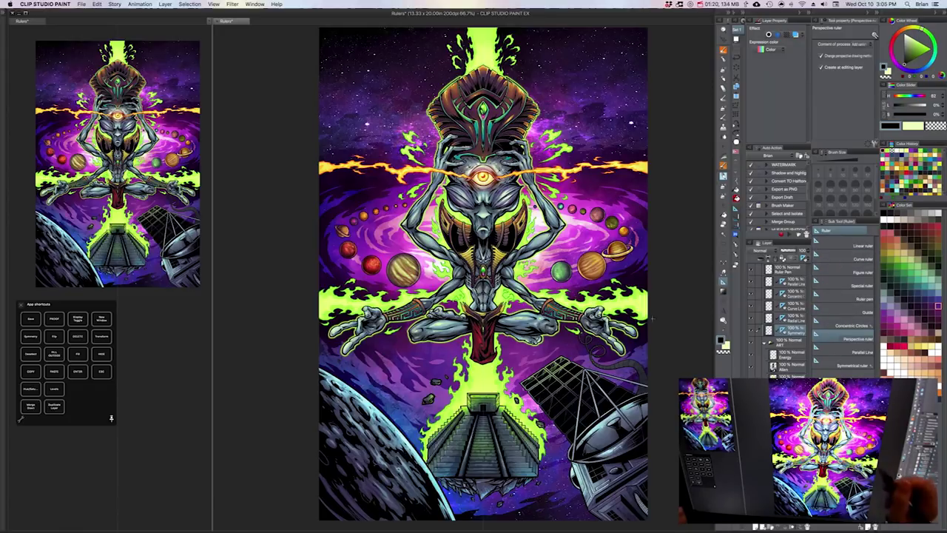
pyautogui.moveTo(569, 299); pyautogui.dragTo(585, 323)
pyautogui.press('super+plus')
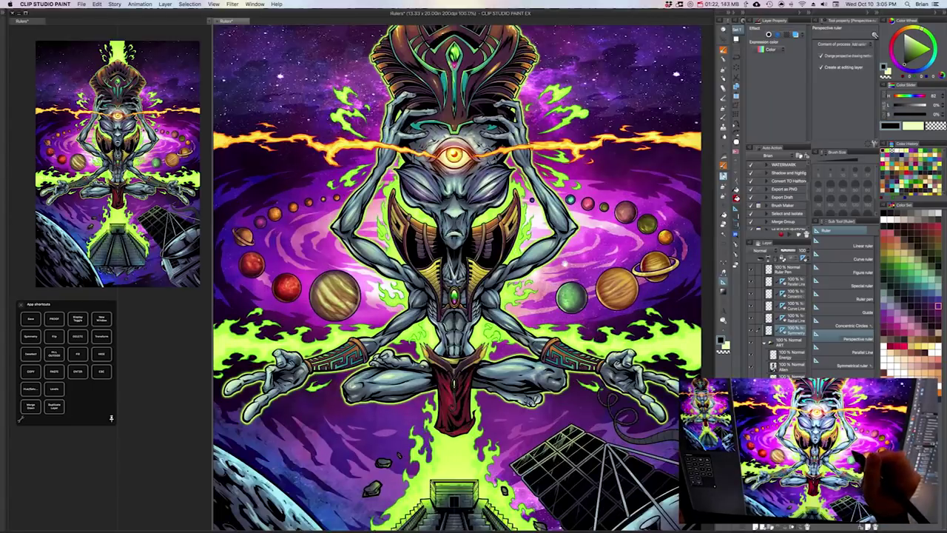
pyautogui.moveTo(618, 267); pyautogui.dragTo(596, 325)
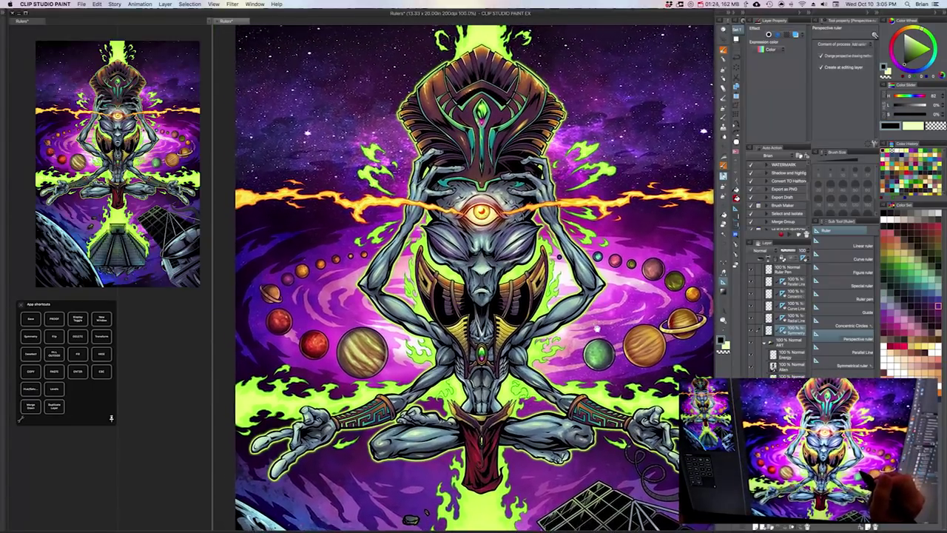
# - Choose the Symmetrical ruler and review its line count, line symmetry and angle settings
pyautogui.moveTo(609, 286); pyautogui.dragTo(612, 286)
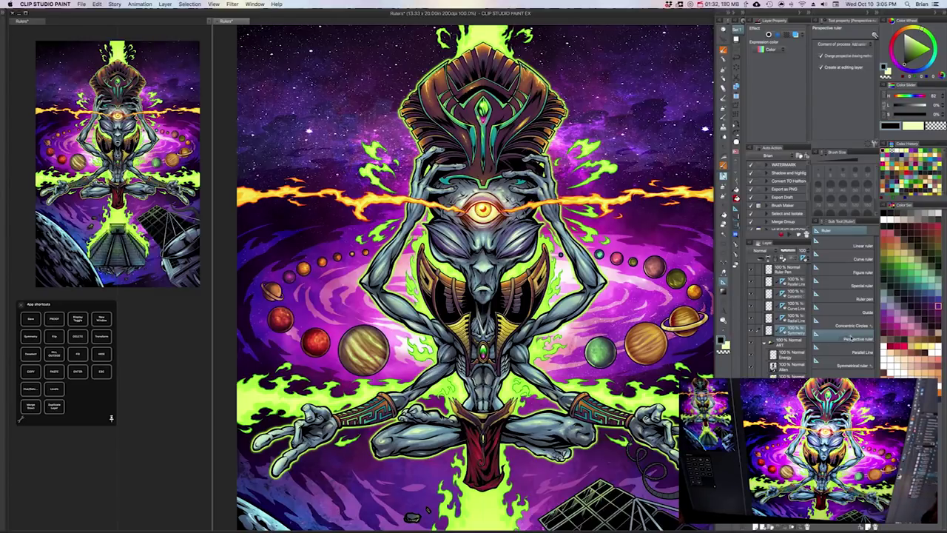
pyautogui.click(846, 365)
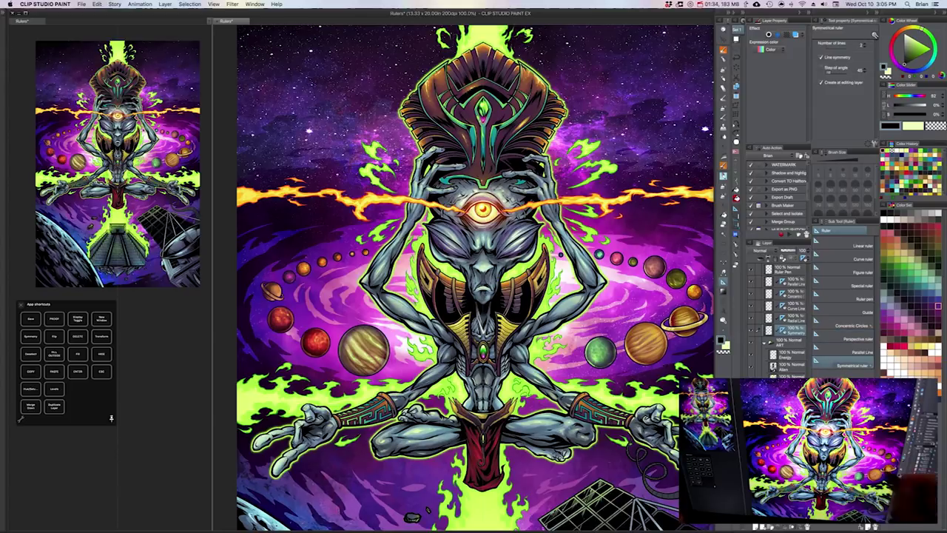
pyautogui.scroll(2, 476, 278)
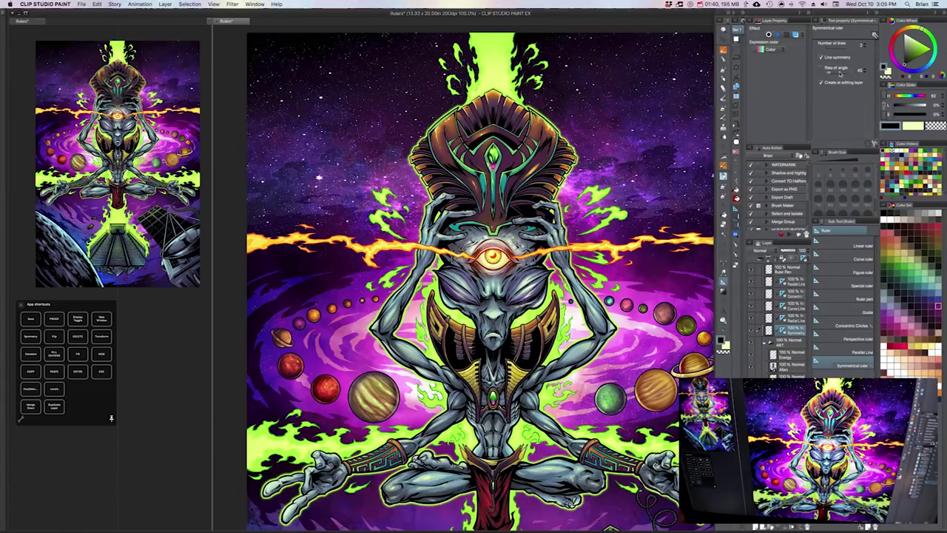
# - Sample the flame green and paint mirrored curved pencil strokes on the Symmetry layer, on both sides above the headdress
pyautogui.moveTo(603, 236); pyautogui.dragTo(604, 347)
pyautogui.keyDown('alt'); pyautogui.click(511, 139); pyautogui.keyUp('alt')
pyautogui.press('p')
pyautogui.press(']')
pyautogui.press(']')
pyautogui.moveTo(574, 192)
pyautogui.mouseDown()
pyautogui.moveTo(623, 120)
pyautogui.moveTo(648, 123)
pyautogui.moveTo(585, 207)
pyautogui.mouseUp()
pyautogui.moveTo(588, 216)
pyautogui.mouseDown()
pyautogui.moveTo(582, 227)
pyautogui.moveTo(579, 157)
pyautogui.moveTo(598, 120)
pyautogui.moveTo(570, 142)
pyautogui.mouseUp()
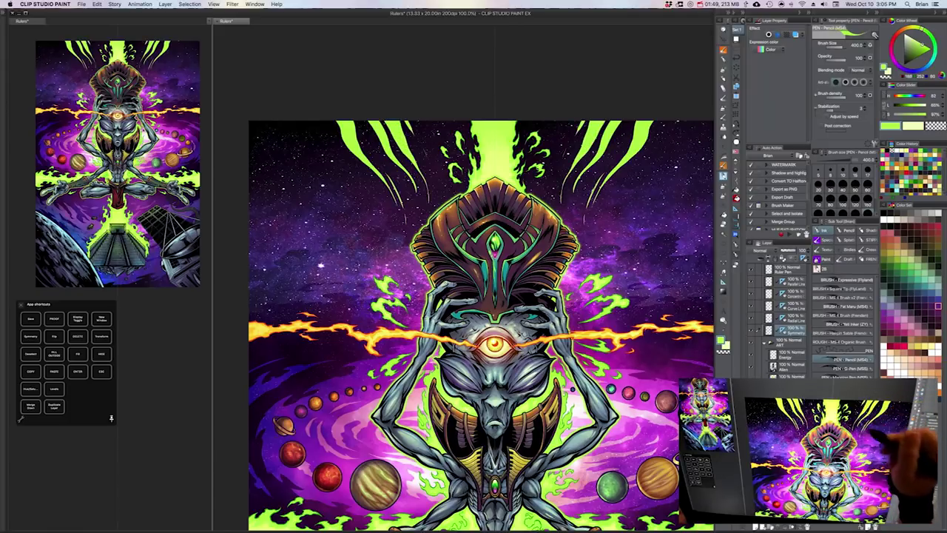
pyautogui.moveTo(598, 222); pyautogui.dragTo(689, 115)
pyautogui.moveTo(647, 250); pyautogui.dragTo(632, 215)
# - Add a new layer above the Symmetry layer and place a 16-line Symmetrical ruler on it, centred on the alien
pyautogui.scroll(-1, 634, 222)
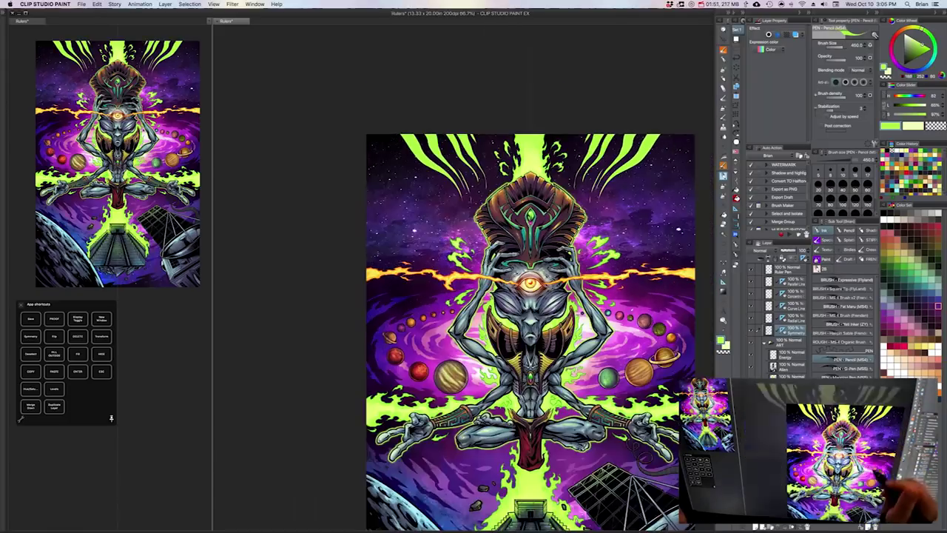
pyautogui.moveTo(588, 370)
pyautogui.mouseDown()
pyautogui.moveTo(540, 326)
pyautogui.moveTo(515, 320)
pyautogui.mouseUp()
pyautogui.click(754, 527)
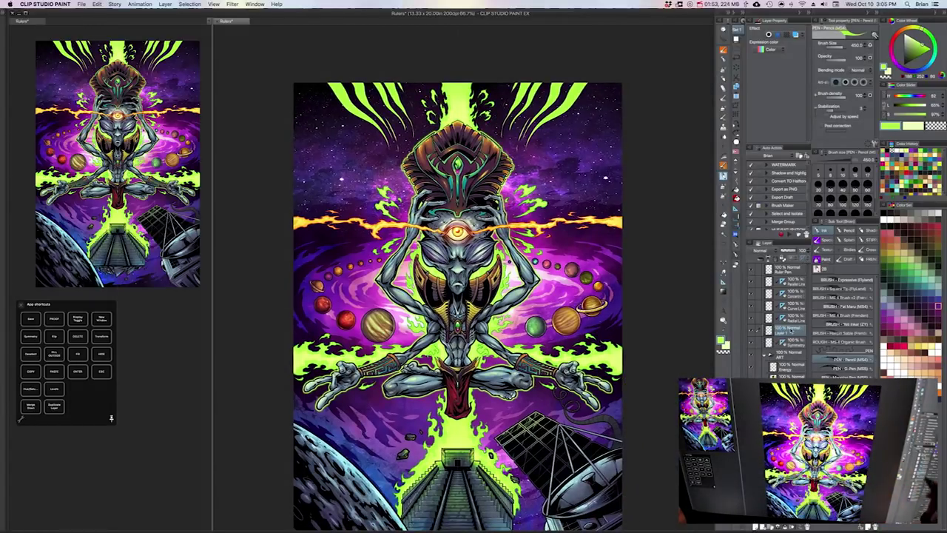
pyautogui.press('u')
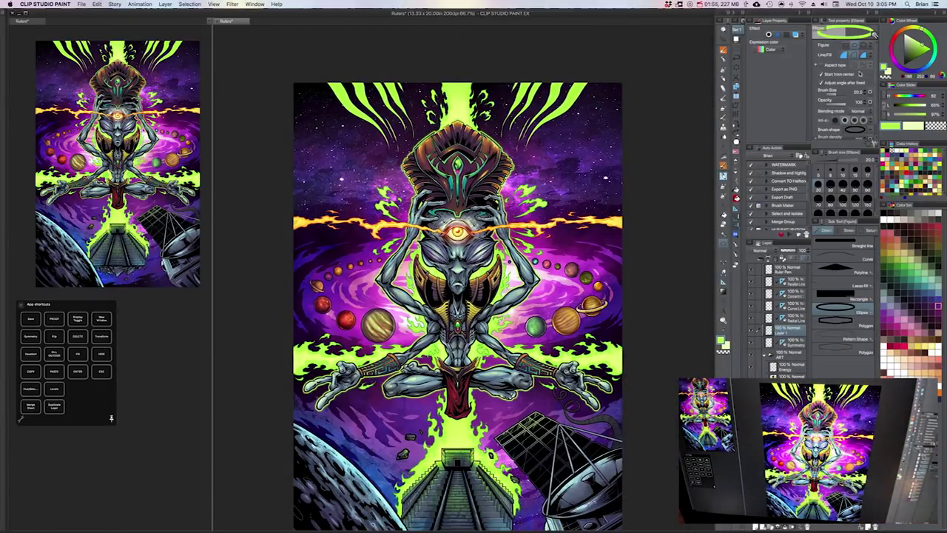
pyautogui.press('u')
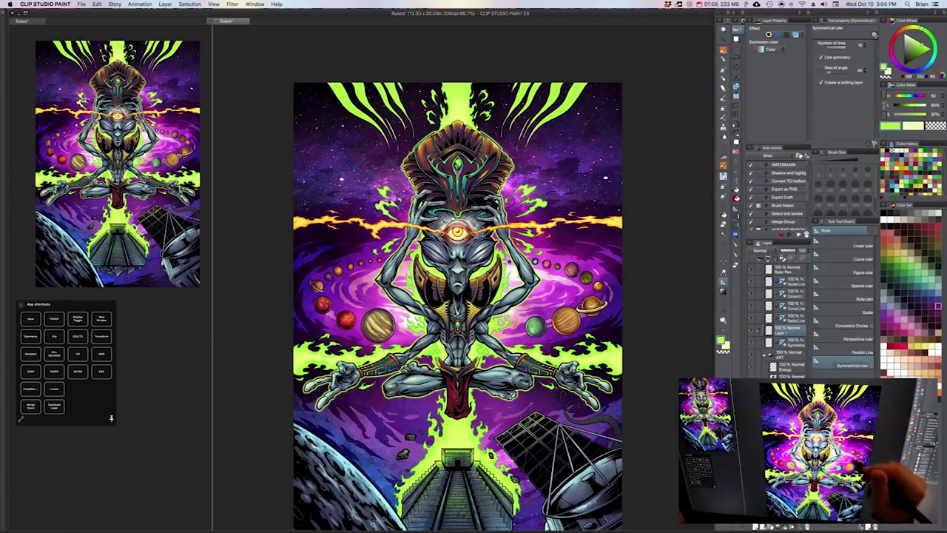
pyautogui.moveTo(573, 319); pyautogui.dragTo(598, 318)
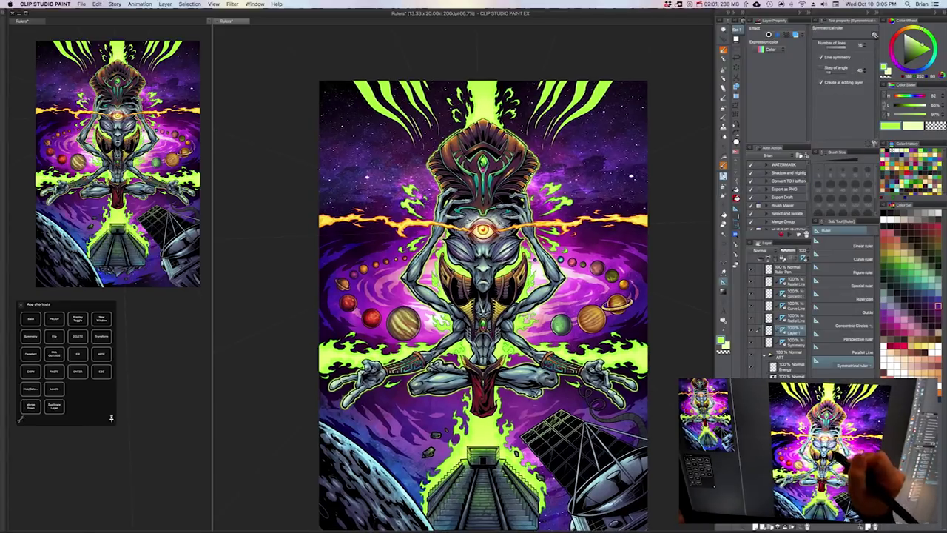
pyautogui.moveTo(581, 288); pyautogui.dragTo(573, 316)
# - Paint wavy yellow-orange strokes radiating symmetrically around the alien on Layer 1 with the pencil at brush size 300
pyautogui.press('p')
pyautogui.press('super+plus')
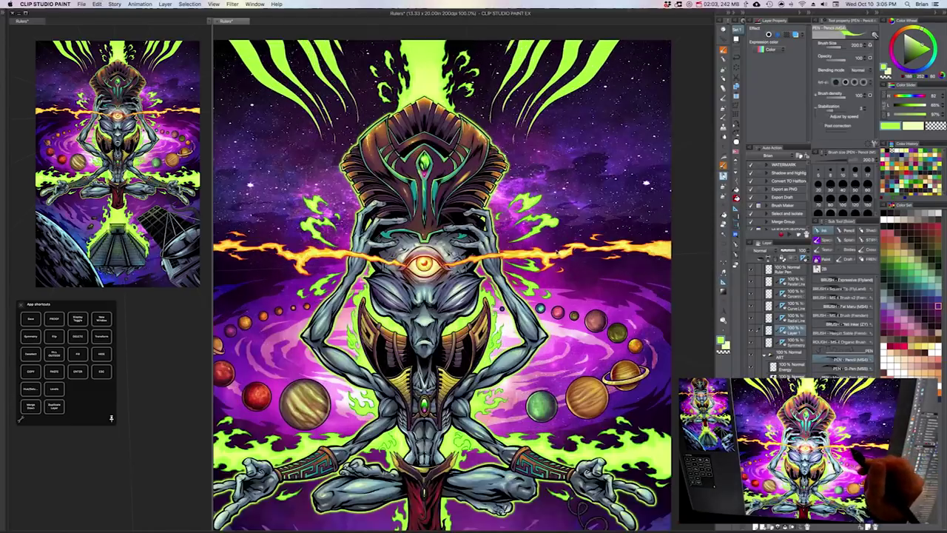
pyautogui.press('super+plus')
pyautogui.press('super+minus')
pyautogui.press('super+minus')
pyautogui.press('super+minus')
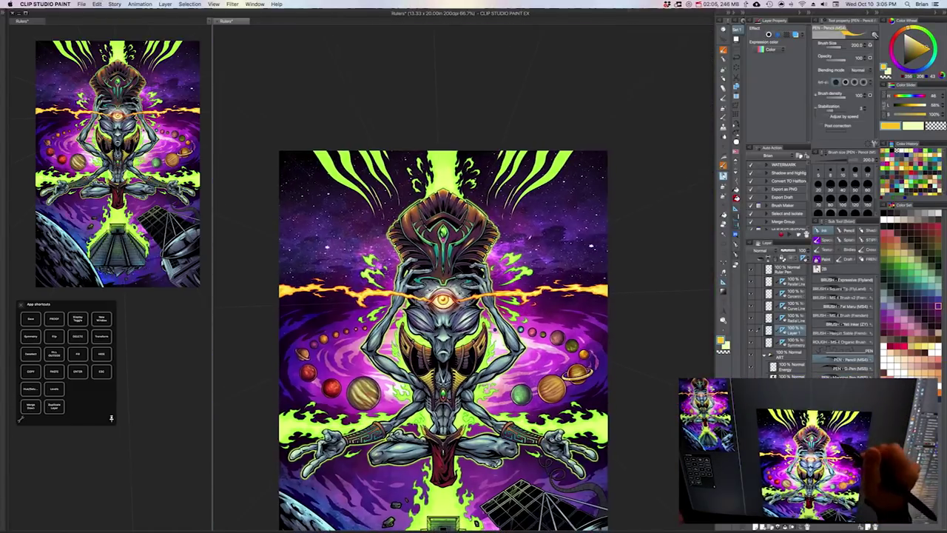
pyautogui.press(']')
pyautogui.moveTo(534, 231)
pyautogui.mouseDown()
pyautogui.moveTo(588, 198)
pyautogui.moveTo(628, 137)
pyautogui.mouseUp()
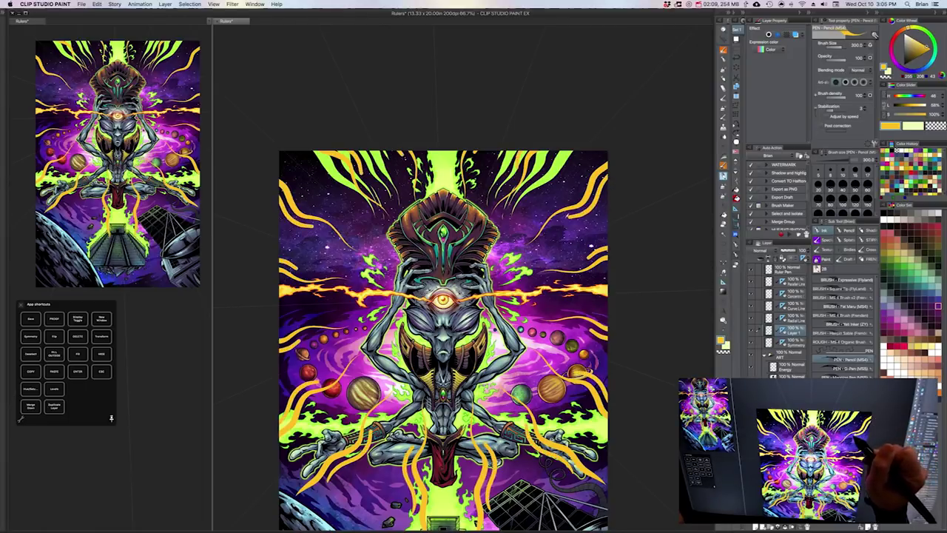
pyautogui.moveTo(537, 229); pyautogui.dragTo(618, 148)
pyautogui.moveTo(550, 267); pyautogui.dragTo(560, 264)
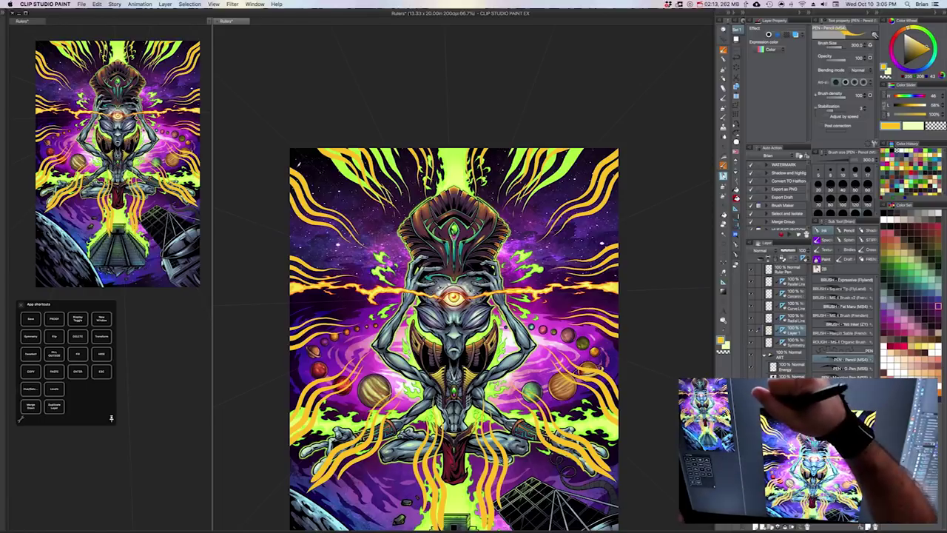
pyautogui.moveTo(312, 179); pyautogui.dragTo(326, 198)
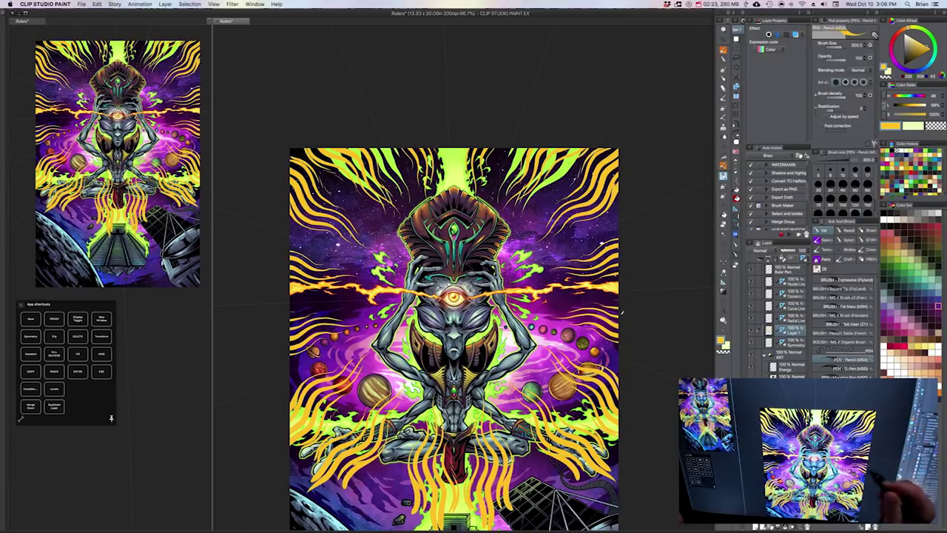
pyautogui.moveTo(616, 370); pyautogui.dragTo(611, 325)
pyautogui.moveTo(592, 355); pyautogui.dragTo(602, 376)
# - Sample a pale yellow from the alien's eye and add short symmetrical streaks among the wavy strokes
pyautogui.keyDown('super'); pyautogui.click(539, 319); pyautogui.keyUp('super')
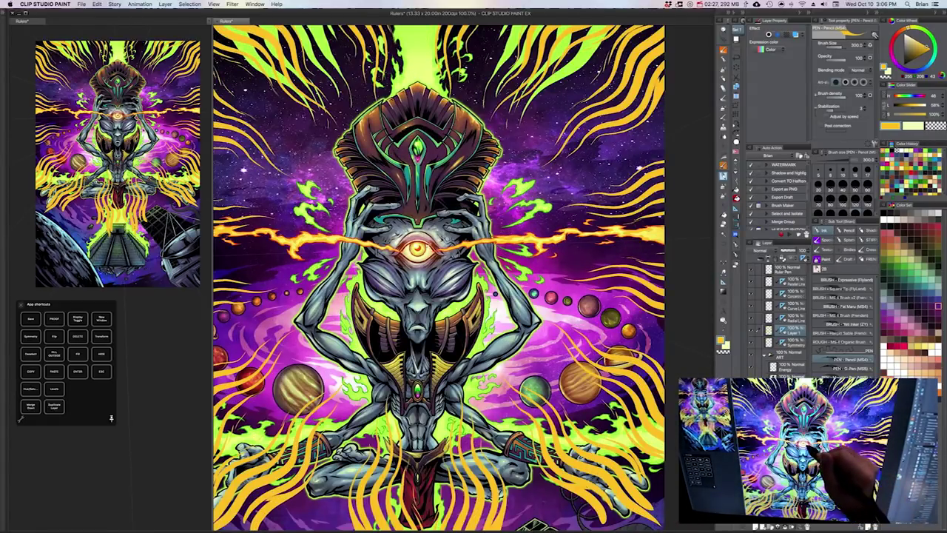
pyautogui.keyDown('alt'); pyautogui.click(418, 250); pyautogui.keyUp('alt')
pyautogui.keyDown('super'); pyautogui.click(406, 235); pyautogui.keyUp('super')
pyautogui.keyDown('alt'); pyautogui.click(521, 154); pyautogui.keyUp('alt')
pyautogui.moveTo(608, 154); pyautogui.dragTo(675, 122)
pyautogui.keyDown('alt'); pyautogui.click(687, 124); pyautogui.keyUp('alt')
pyautogui.moveTo(579, 395); pyautogui.dragTo(498, 437)
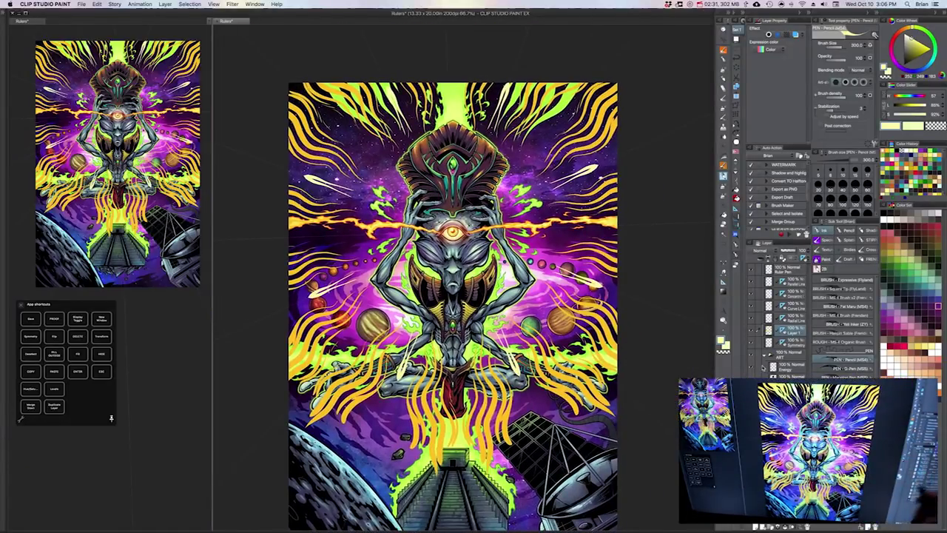
# - Hide Layer 1 with its symmetrical strokes and activate the radial line layer
pyautogui.click(751, 331)
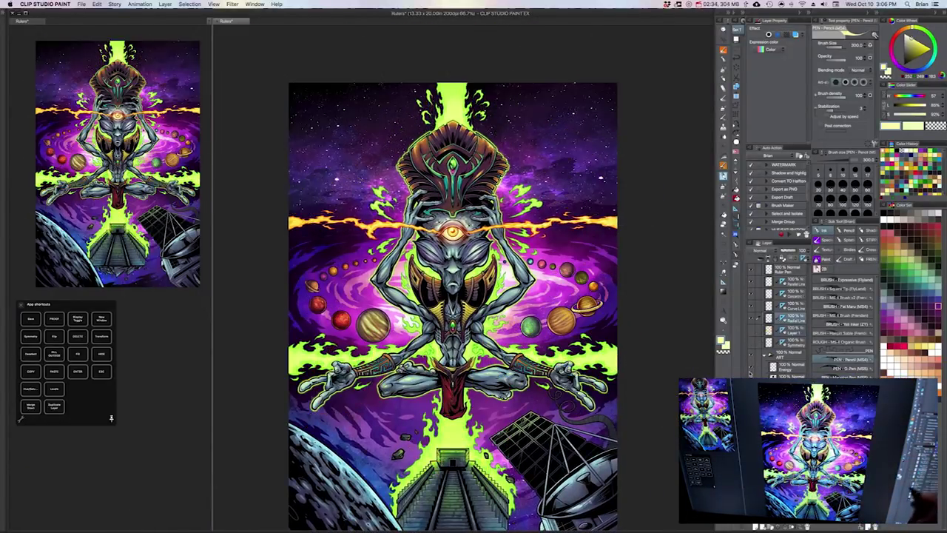
pyautogui.click(769, 319)
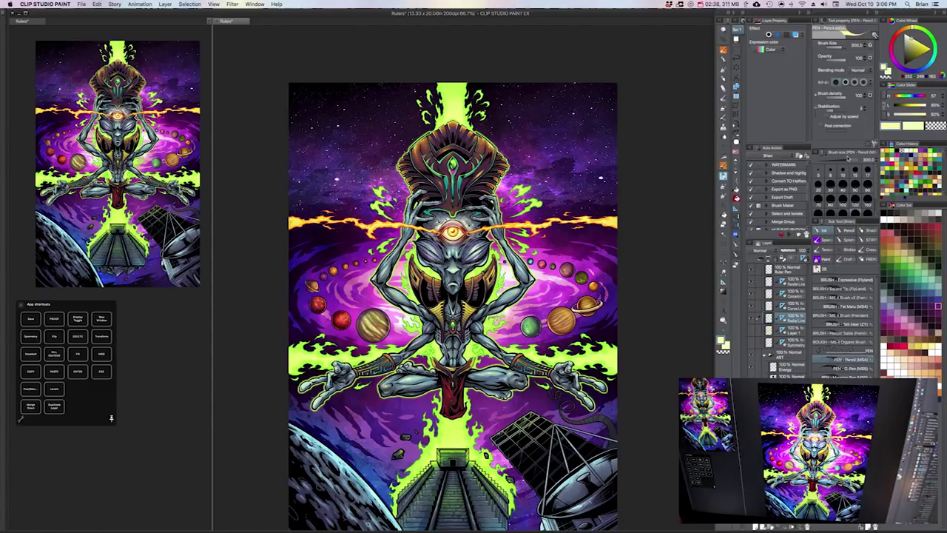
# - Switch to the Special ruler and examine its list of special ruler types, keeping Parallel line
pyautogui.press('u')
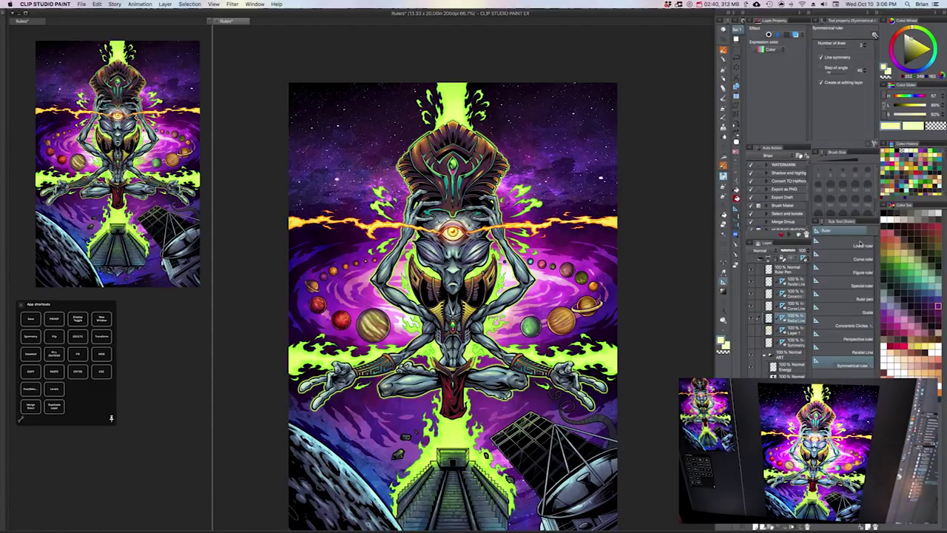
pyautogui.click(864, 273)
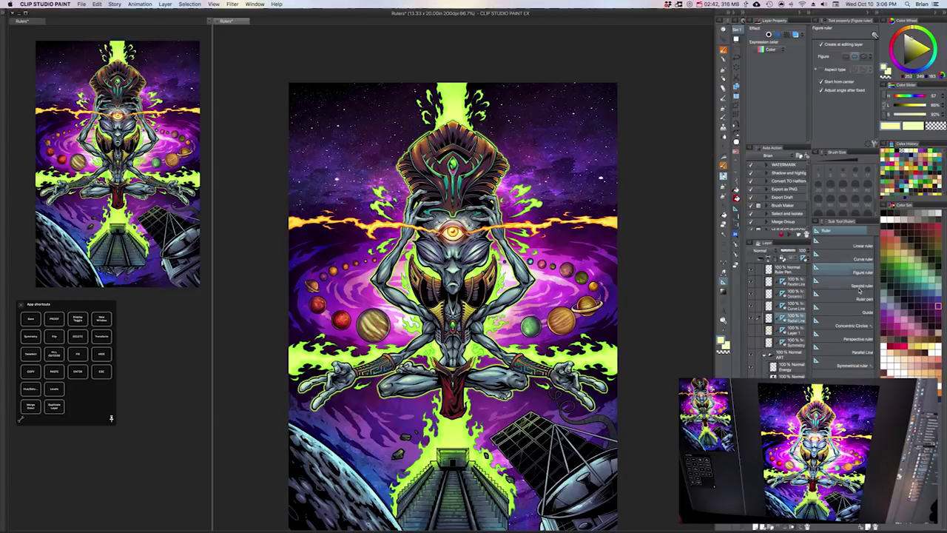
pyautogui.click(861, 288)
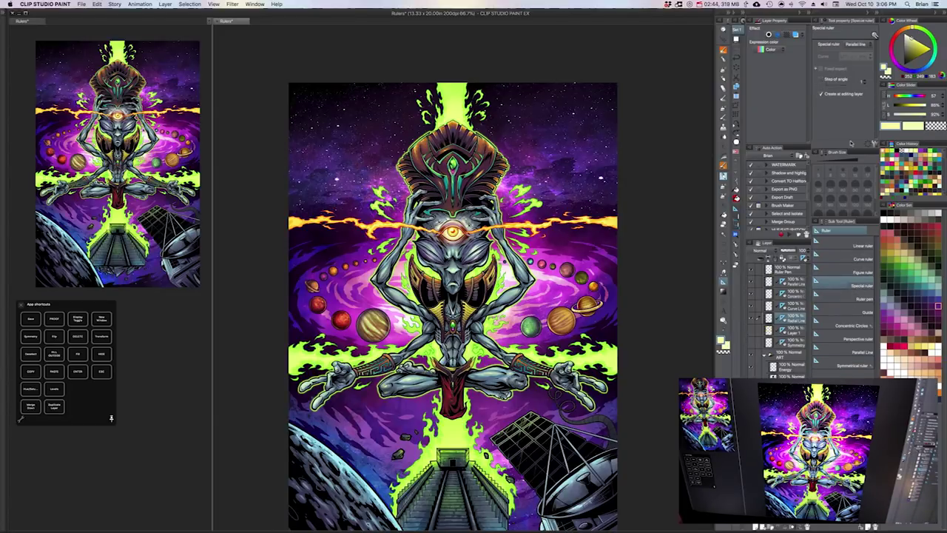
pyautogui.click(861, 44)
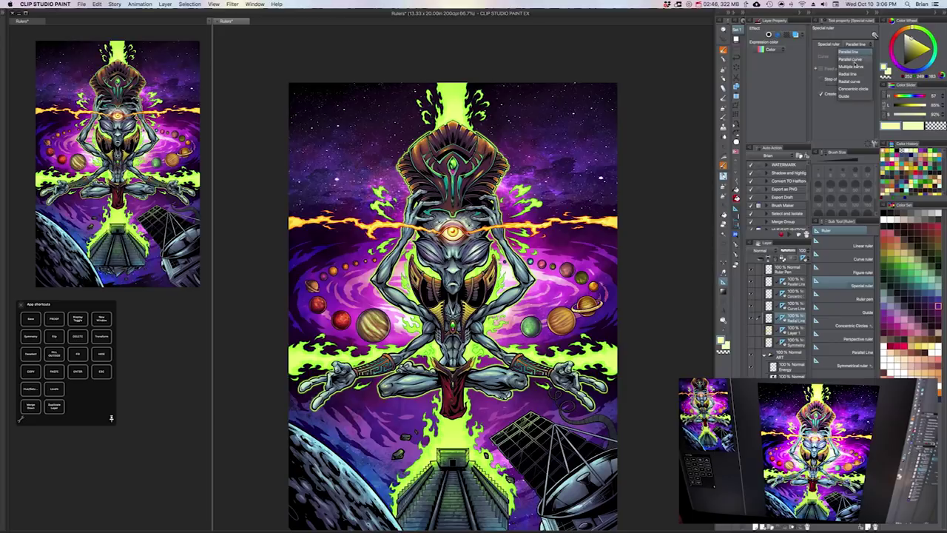
pyautogui.click(837, 120)
pyautogui.moveTo(526, 196); pyautogui.dragTo(524, 212)
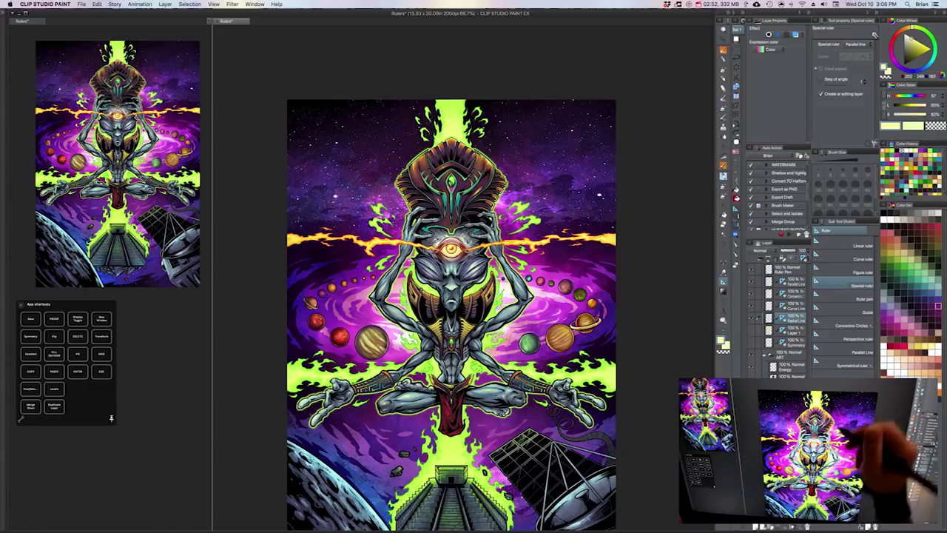
# - Draw straight yellow-orange pencil rays along the radial ruler from beside the headdress to the artwork's upper right corner
pyautogui.press('p')
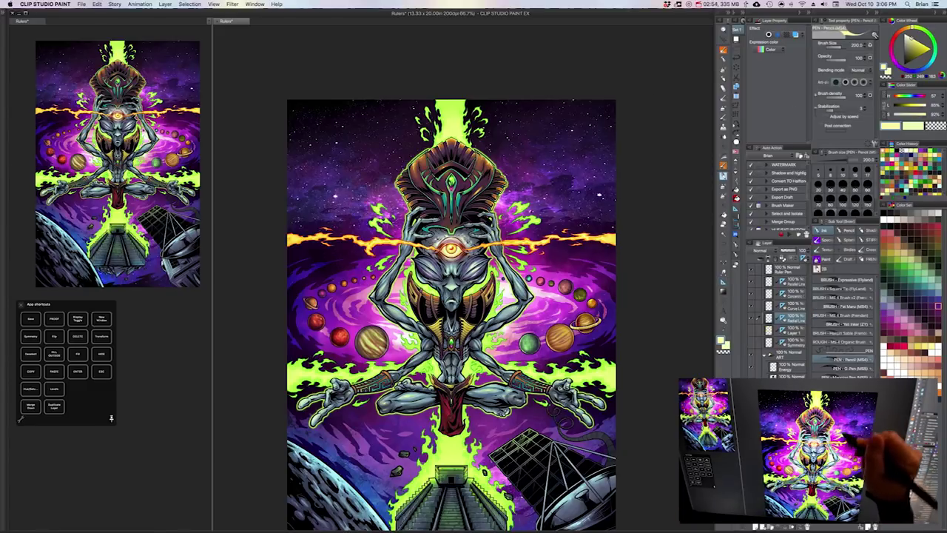
pyautogui.keyDown('alt'); pyautogui.click(522, 222); pyautogui.keyUp('alt')
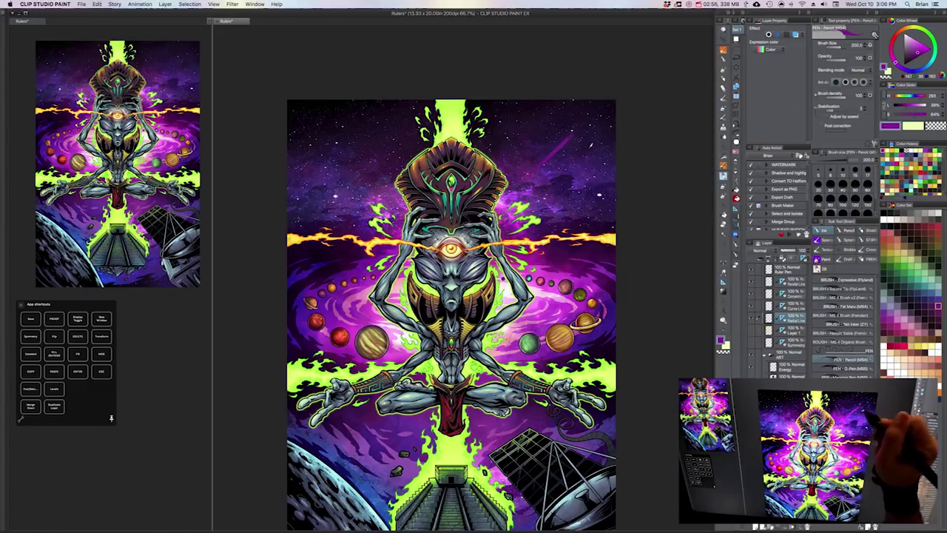
pyautogui.keyDown('alt'); pyautogui.click(532, 236); pyautogui.keyUp('alt')
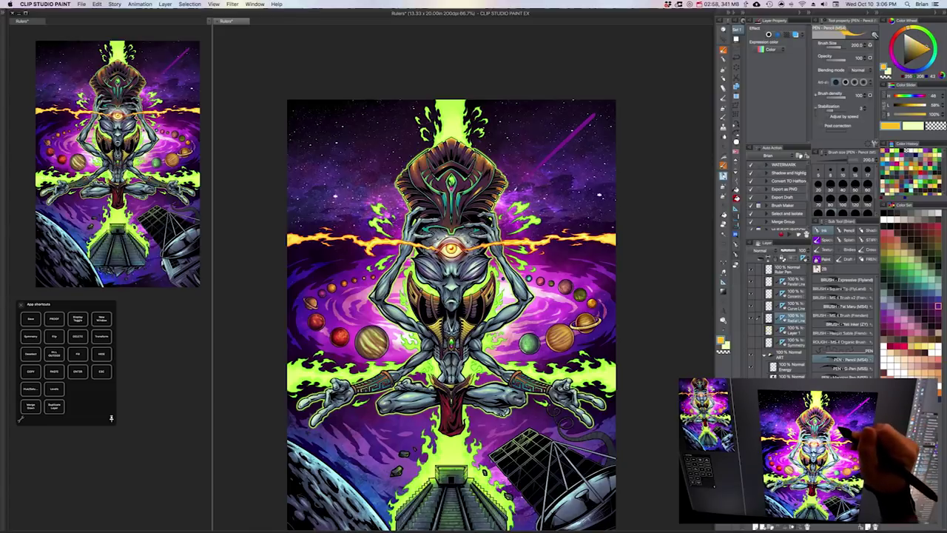
pyautogui.moveTo(520, 187); pyautogui.dragTo(614, 100)
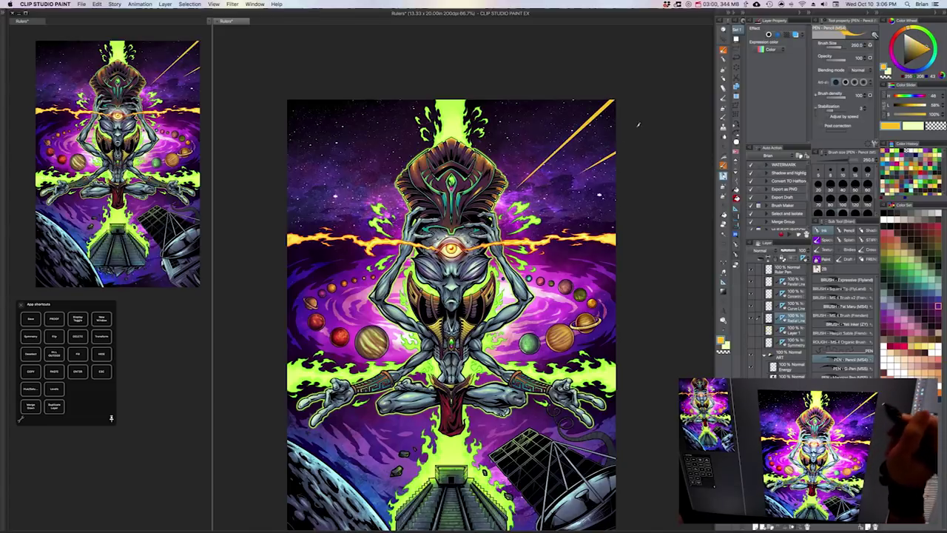
pyautogui.moveTo(537, 191); pyautogui.dragTo(616, 139)
pyautogui.moveTo(551, 178); pyautogui.dragTo(616, 131)
pyautogui.moveTo(584, 146); pyautogui.dragTo(616, 120)
pyautogui.moveTo(560, 162); pyautogui.dragTo(616, 116)
pyautogui.moveTo(575, 147); pyautogui.dragTo(615, 115)
# - Raise the pencil brush size to 400 and draw matching yellow-orange rays across the artwork's upper left sky
pyautogui.press(']')
pyautogui.press(']')
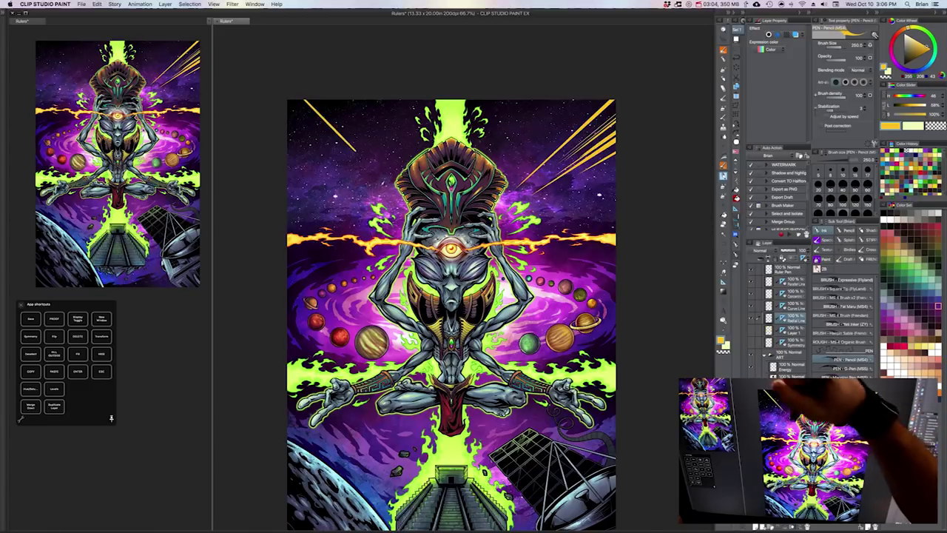
pyautogui.moveTo(316, 92)
pyautogui.mouseDown()
pyautogui.moveTo(381, 170)
pyautogui.moveTo(344, 96)
pyautogui.mouseUp()
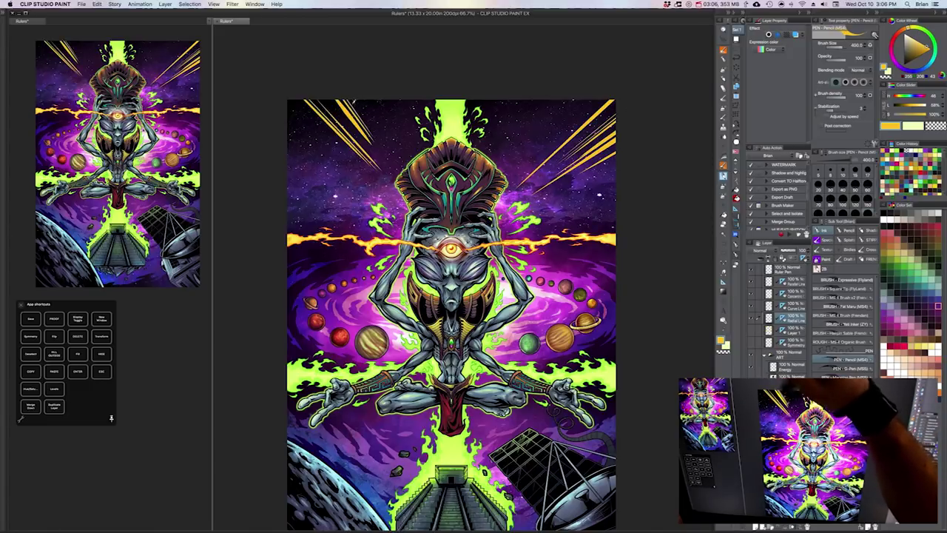
pyautogui.moveTo(385, 192); pyautogui.dragTo(287, 109)
pyautogui.moveTo(356, 156); pyautogui.dragTo(289, 92)
pyautogui.moveTo(358, 97)
pyautogui.mouseDown()
pyautogui.moveTo(392, 153)
pyautogui.moveTo(407, 142)
pyautogui.mouseUp()
pyautogui.moveTo(287, 194); pyautogui.dragTo(362, 219)
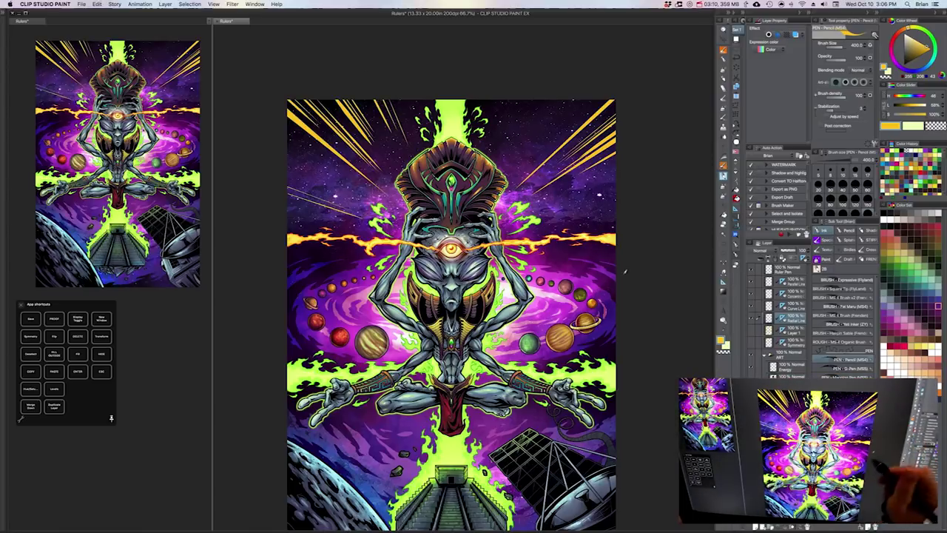
# - Add yellow-orange radial rays across the planets on both sides of the alien
pyautogui.moveTo(566, 311)
pyautogui.mouseDown()
pyautogui.moveTo(615, 339)
pyautogui.moveTo(540, 314)
pyautogui.mouseUp()
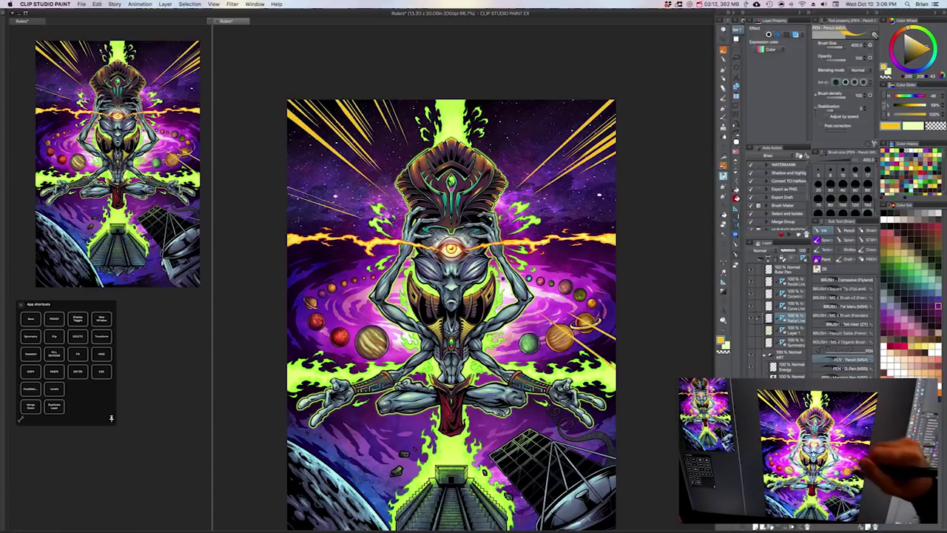
pyautogui.moveTo(616, 371); pyautogui.dragTo(537, 311)
pyautogui.moveTo(615, 363); pyautogui.dragTo(587, 347)
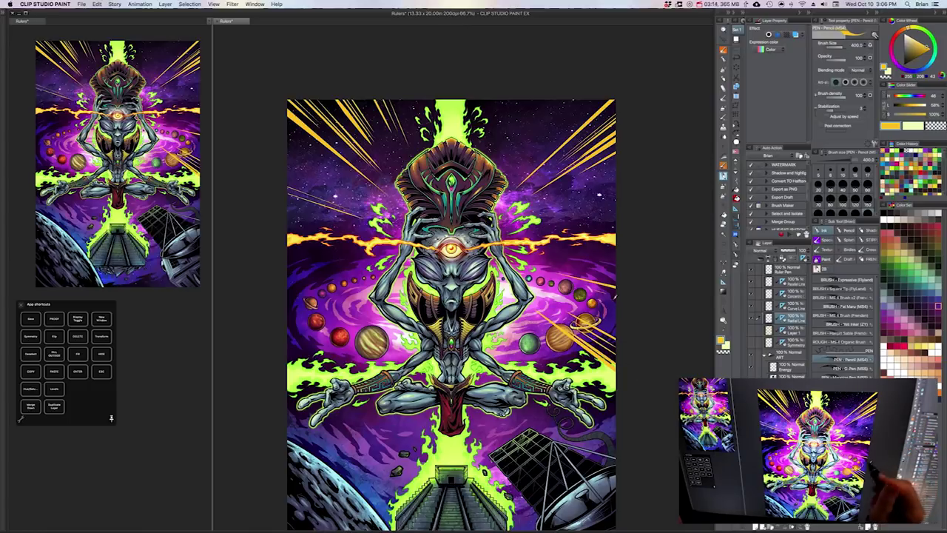
pyautogui.moveTo(616, 299); pyautogui.dragTo(561, 281)
pyautogui.moveTo(600, 292); pyautogui.dragTo(560, 280)
pyautogui.moveTo(516, 362); pyautogui.dragTo(551, 355)
pyautogui.moveTo(320, 328); pyautogui.dragTo(364, 305)
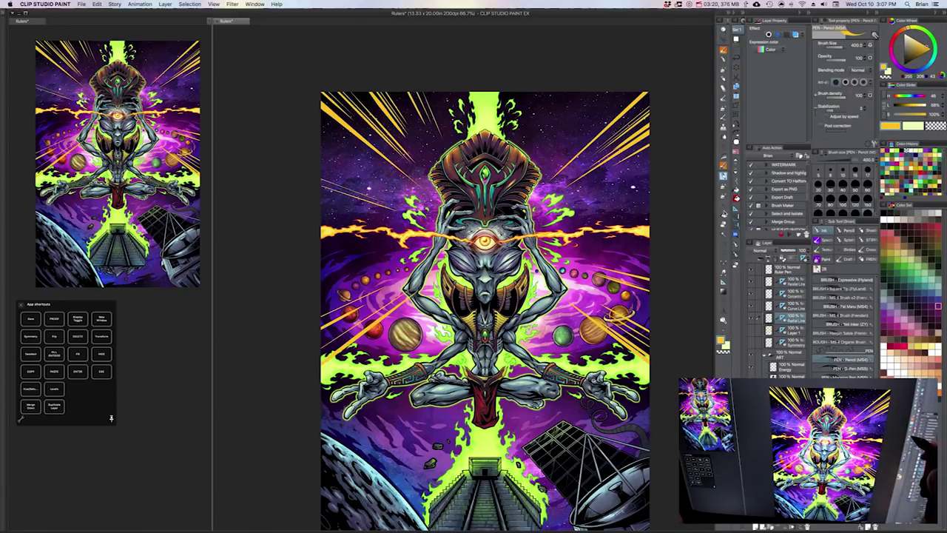
# - Return to the Special ruler and review its available ruler types again, keeping Parallel line
pyautogui.click(723, 272)
pyautogui.click(723, 282)
pyautogui.click(869, 46)
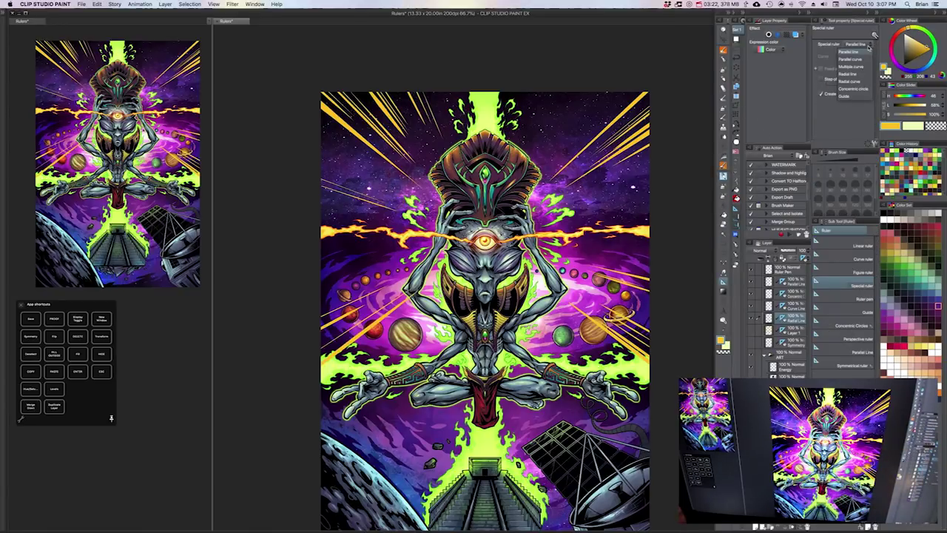
pyautogui.click(844, 114)
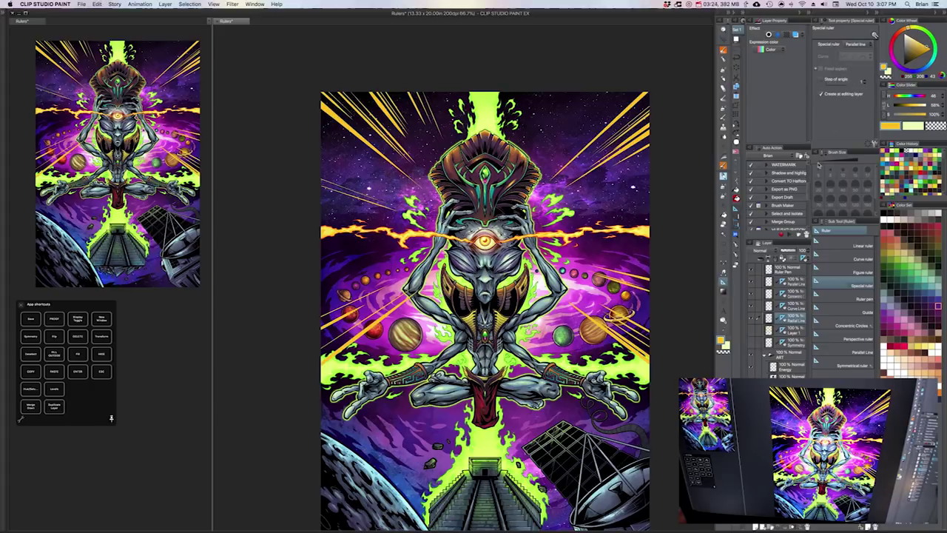
# - Hide the radial rays, activate the Curve Line layer and draw curved yellow-orange pencil strokes across the artwork's upper right sky
pyautogui.click(750, 330)
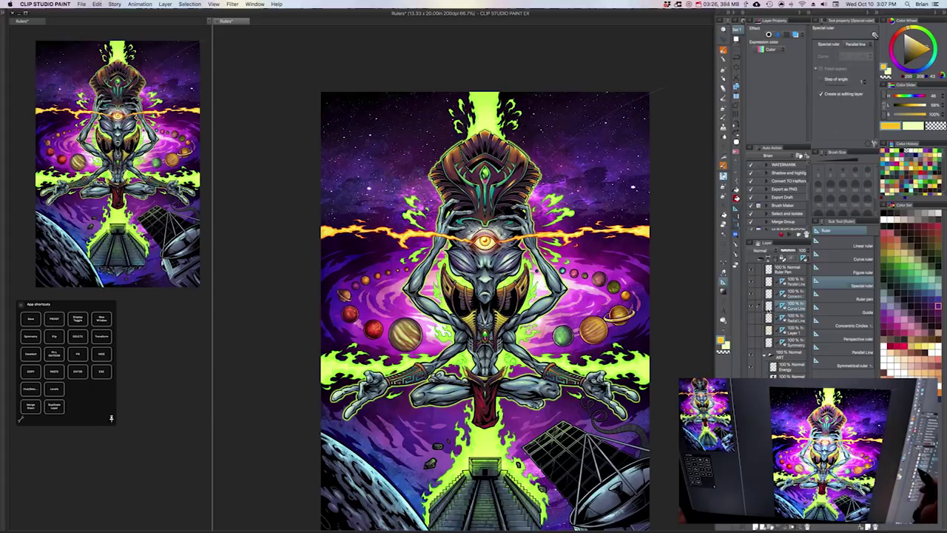
pyautogui.press('p')
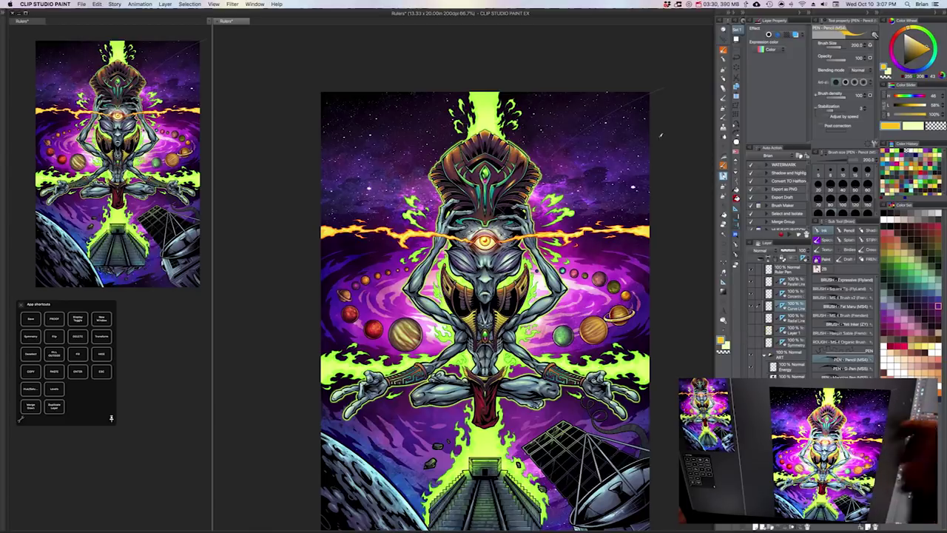
pyautogui.moveTo(571, 167); pyautogui.dragTo(694, 125)
pyautogui.moveTo(593, 151); pyautogui.dragTo(649, 117)
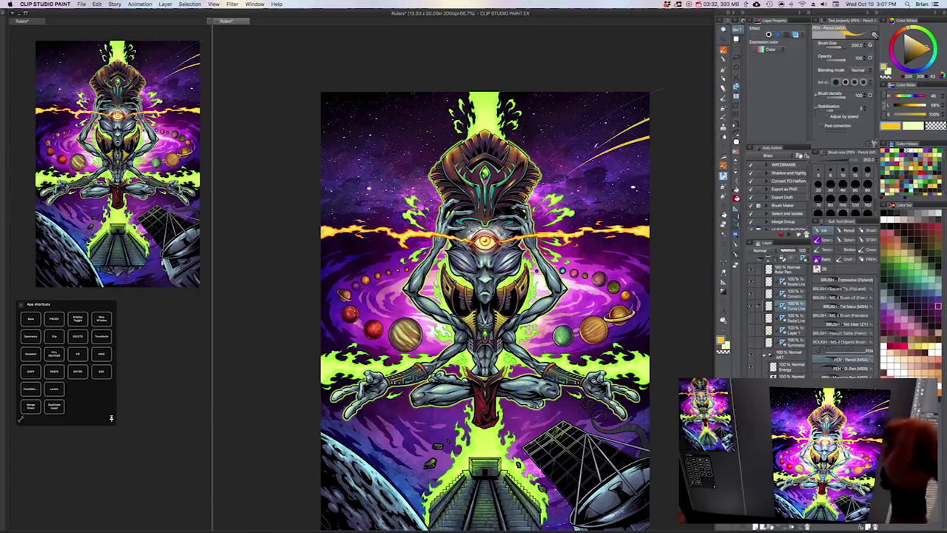
pyautogui.moveTo(571, 170)
pyautogui.mouseDown()
pyautogui.moveTo(644, 112)
pyautogui.moveTo(630, 111)
pyautogui.mouseUp()
pyautogui.moveTo(537, 183); pyautogui.dragTo(651, 104)
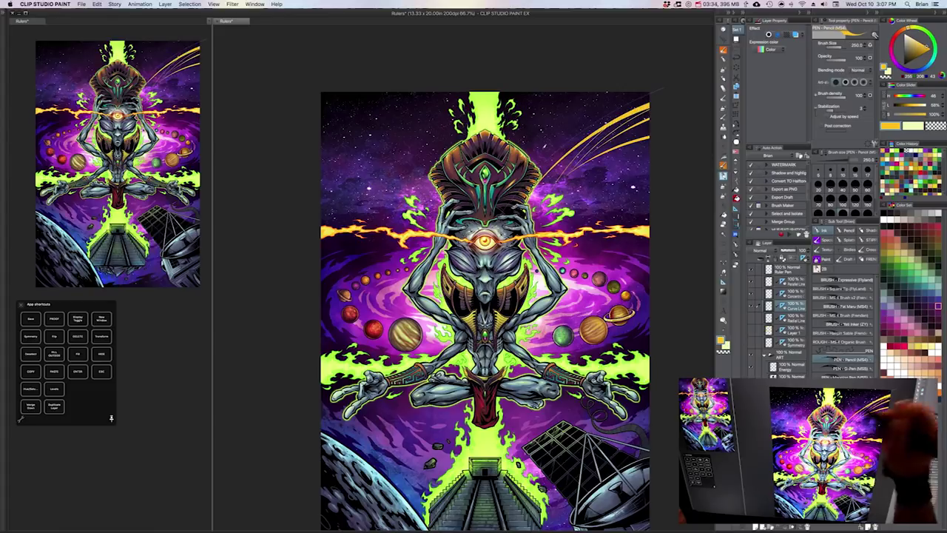
pyautogui.moveTo(531, 159); pyautogui.dragTo(637, 90)
pyautogui.moveTo(537, 136); pyautogui.dragTo(623, 90)
pyautogui.moveTo(565, 192); pyautogui.dragTo(650, 165)
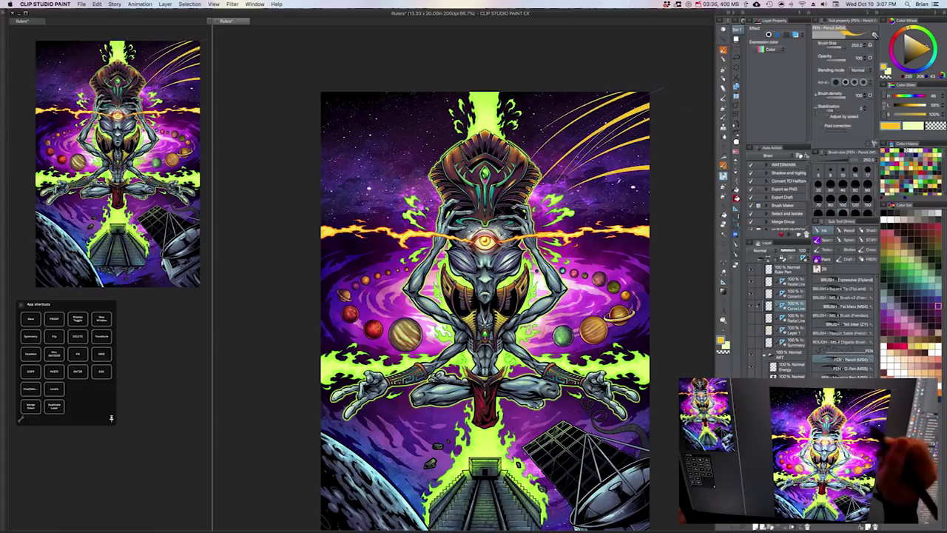
pyautogui.moveTo(597, 188); pyautogui.dragTo(650, 179)
# - Add curved yellow-orange strokes to the upper left sky and one above the planets beside the alien's right-hand arm
pyautogui.moveTo(321, 107)
pyautogui.mouseDown()
pyautogui.moveTo(406, 186)
pyautogui.moveTo(323, 91)
pyautogui.mouseUp()
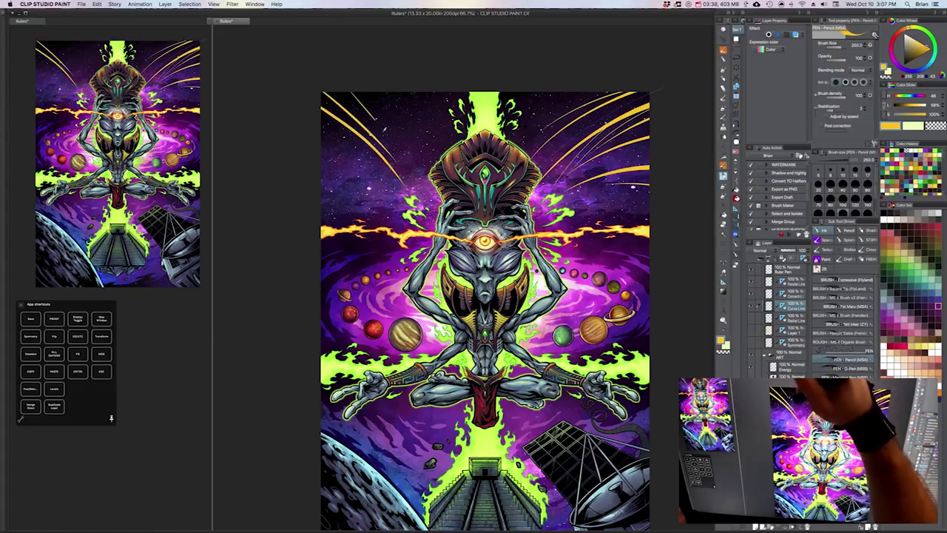
pyautogui.moveTo(426, 177); pyautogui.dragTo(380, 91)
pyautogui.moveTo(650, 253); pyautogui.dragTo(558, 259)
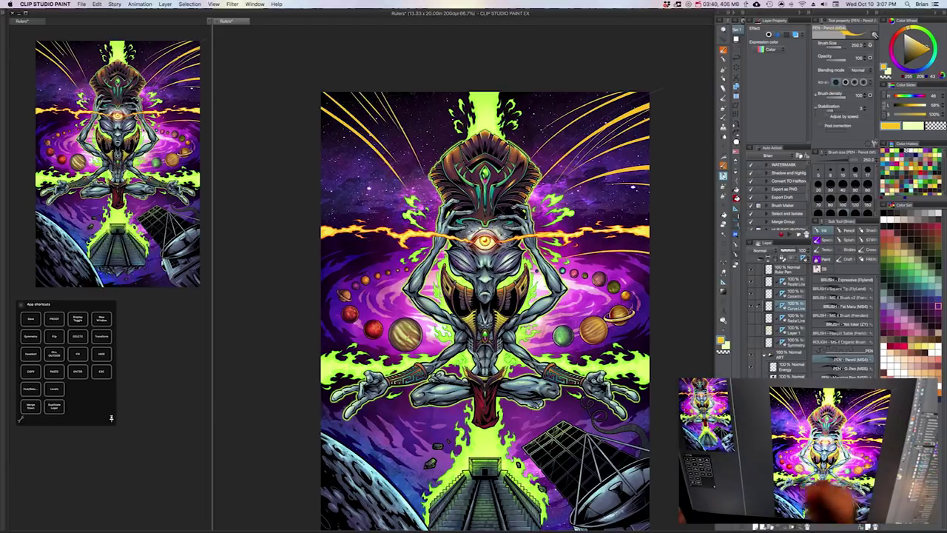
# - Draw curved yellow-orange strokes sweeping from the alien's head across the left planets and down past the moon
pyautogui.moveTo(314, 332)
pyautogui.mouseDown()
pyautogui.moveTo(359, 297)
pyautogui.moveTo(473, 257)
pyautogui.mouseUp()
pyautogui.moveTo(317, 303)
pyautogui.mouseDown()
pyautogui.moveTo(357, 280)
pyautogui.moveTo(446, 257)
pyautogui.mouseUp()
pyautogui.moveTo(321, 363); pyautogui.dragTo(446, 259)
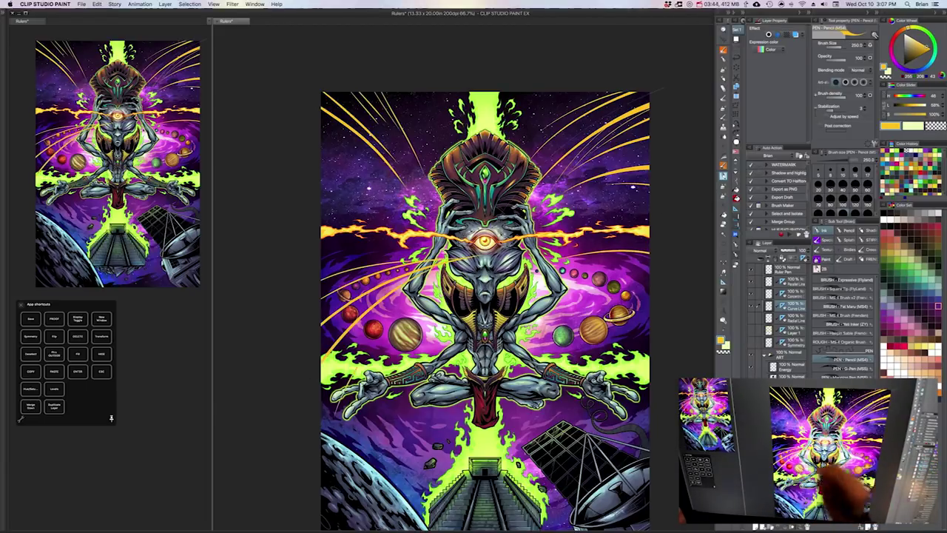
pyautogui.moveTo(355, 372); pyautogui.dragTo(446, 260)
pyautogui.moveTo(356, 529); pyautogui.dragTo(445, 262)
pyautogui.moveTo(401, 448); pyautogui.dragTo(446, 264)
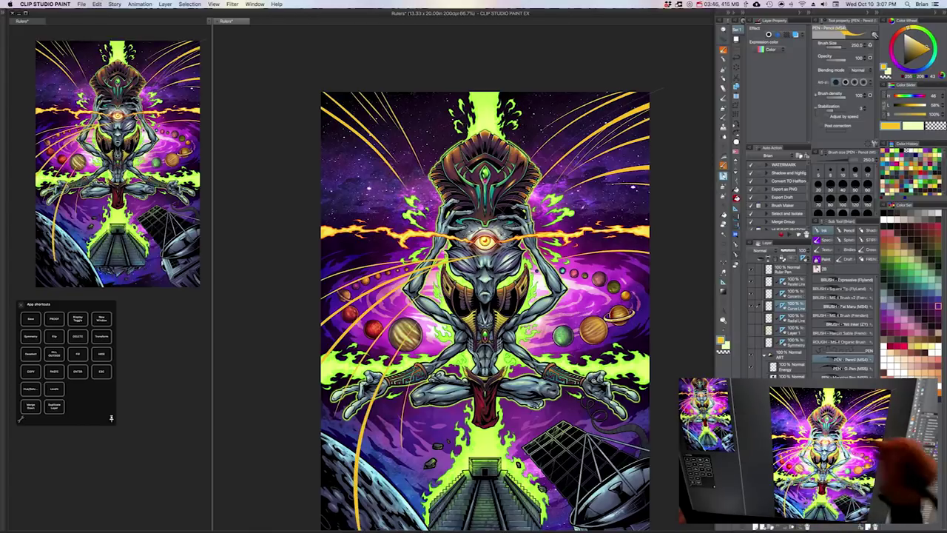
# - Draw curved yellow-orange strokes from the alien's head across the right side and down towards the satellite dish
pyautogui.moveTo(653, 204); pyautogui.dragTo(529, 248)
pyautogui.moveTo(653, 221); pyautogui.dragTo(529, 253)
pyautogui.moveTo(654, 318); pyautogui.dragTo(528, 257)
pyautogui.moveTo(639, 384); pyautogui.dragTo(652, 471)
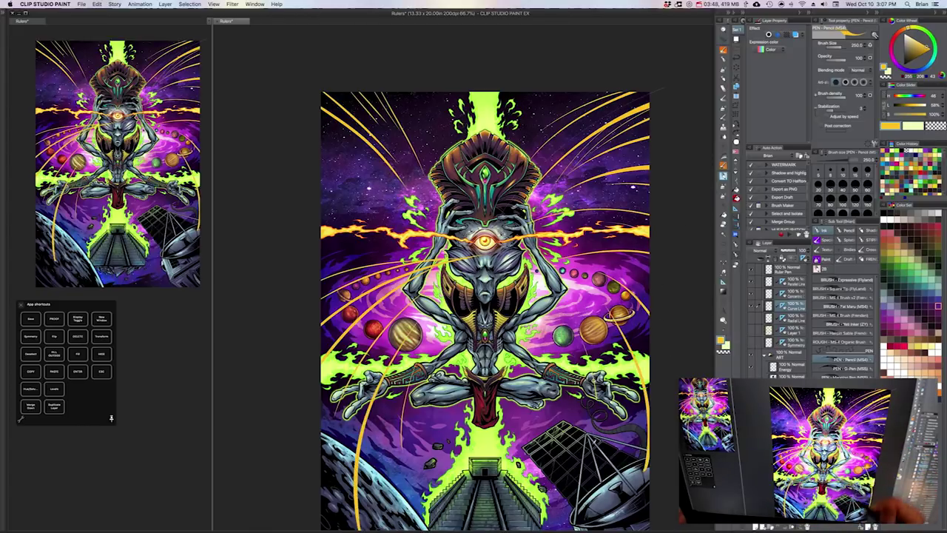
pyautogui.moveTo(592, 399); pyautogui.dragTo(599, 444)
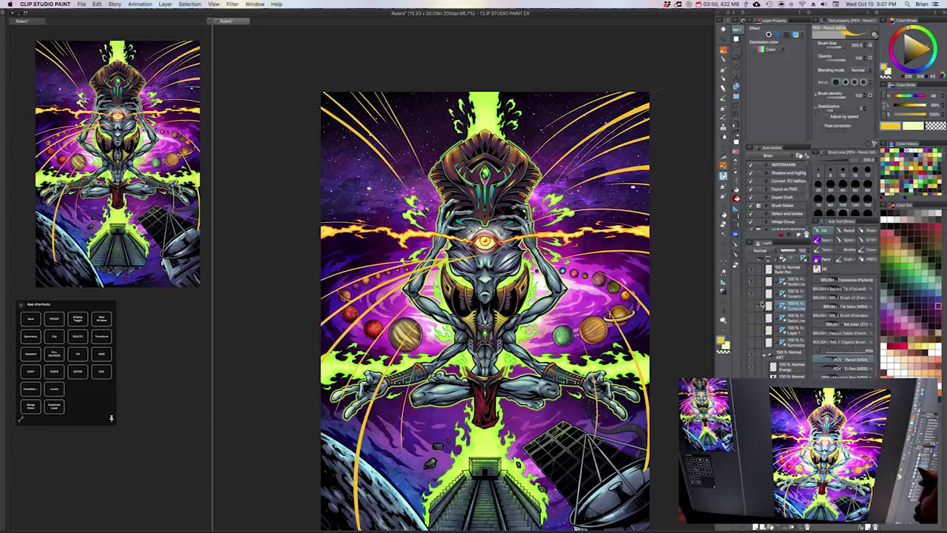
# - Hide the Curve Line layer, activate the concentric circle layer and sample a pale yellow-green drawing colour
pyautogui.click(749, 305)
pyautogui.click(793, 294)
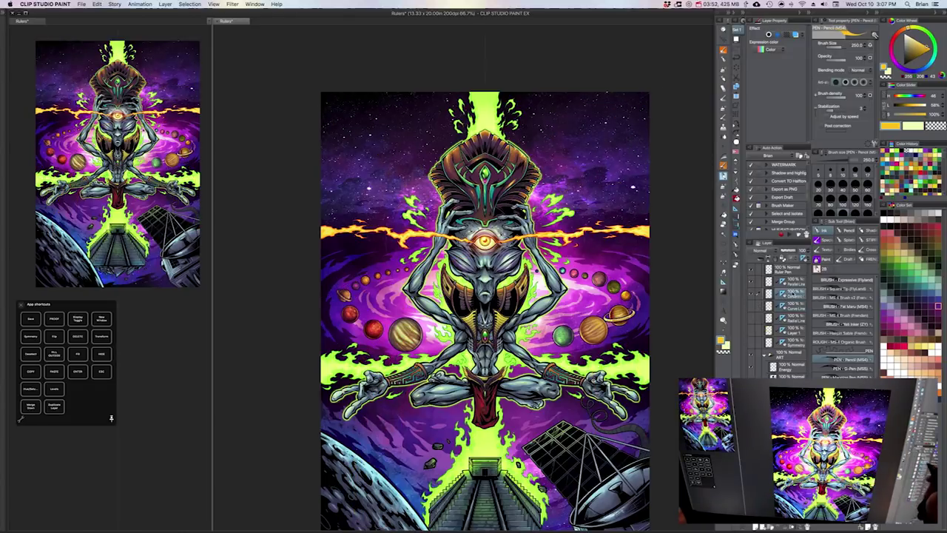
pyautogui.moveTo(618, 305); pyautogui.dragTo(605, 293)
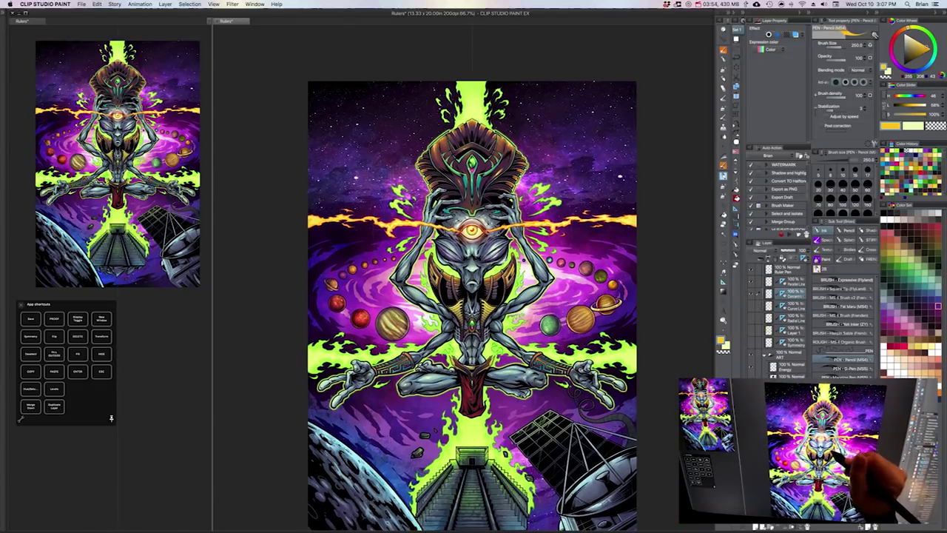
pyautogui.keyDown('alt'); pyautogui.click(515, 285); pyautogui.keyUp('alt')
pyautogui.click(912, 38)
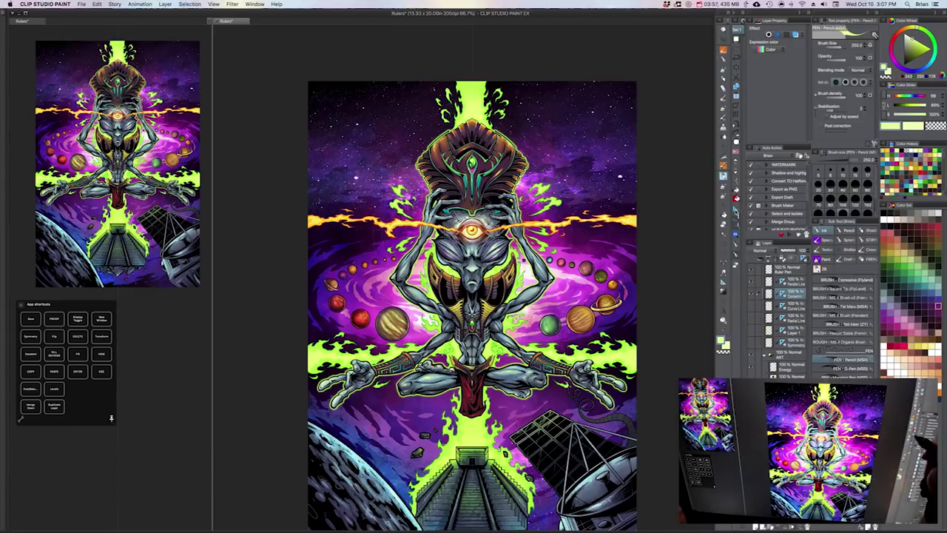
# - Review the Special ruler's available ruler types, including Concentric circle, keeping Parallel line
pyautogui.press('u')
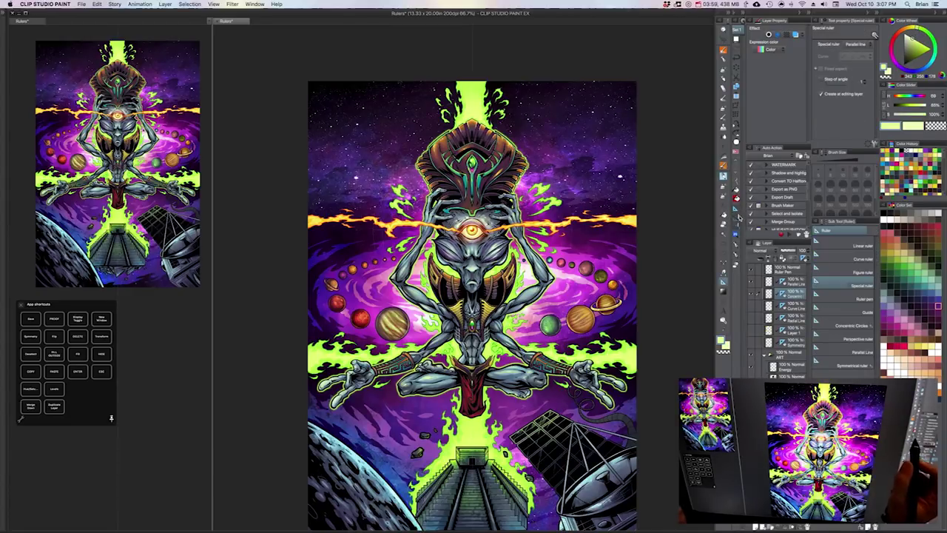
pyautogui.click(866, 45)
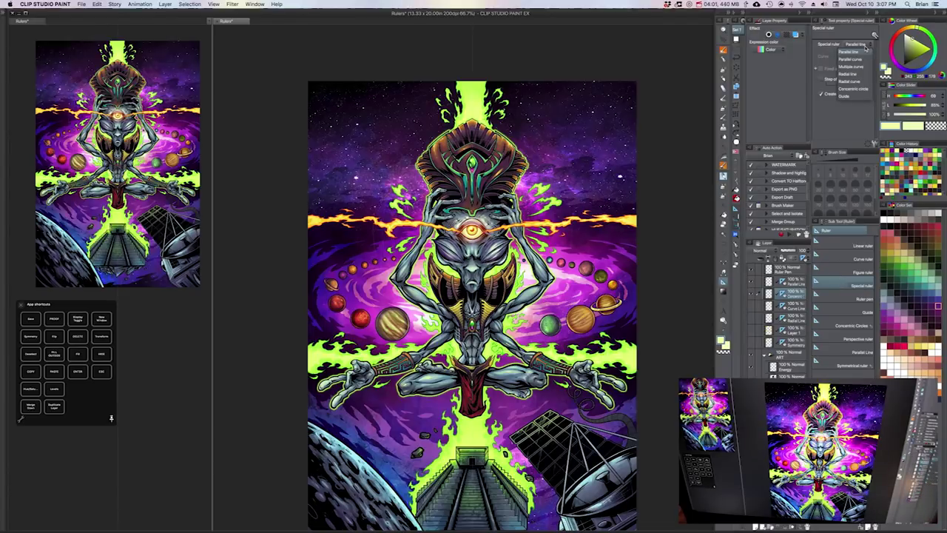
pyautogui.click(837, 113)
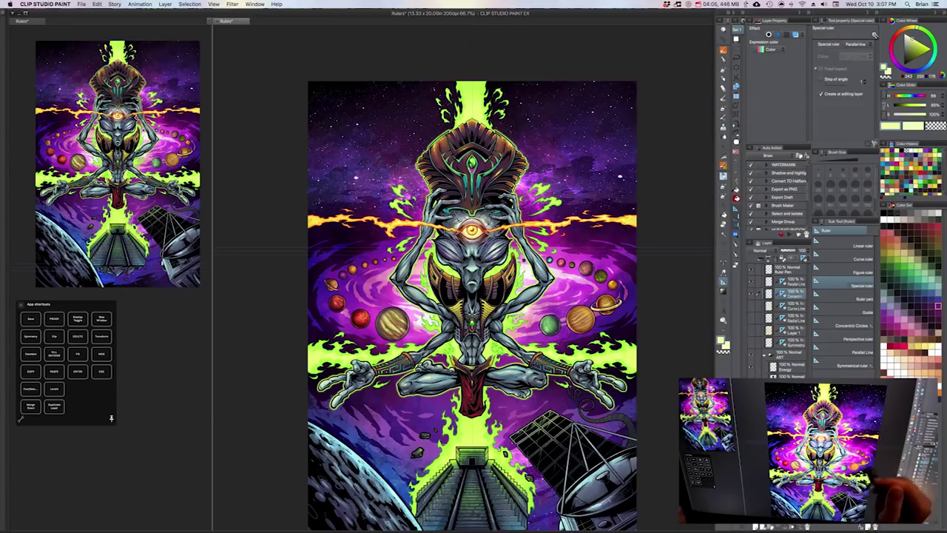
# - Draw pale yellow-green pencil circles concentric around the alien's third eye, surrounding the headdress and torso
pyautogui.press('p')
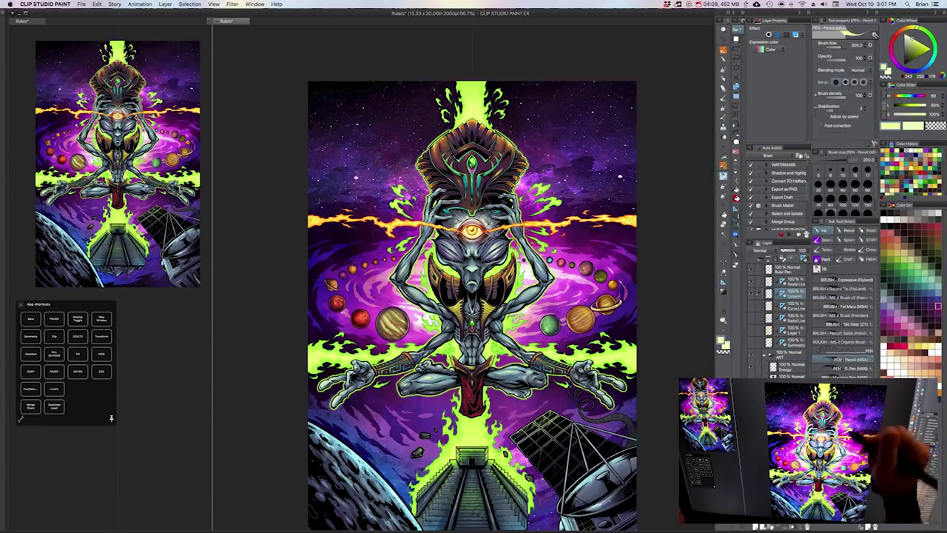
pyautogui.moveTo(531, 268)
pyautogui.mouseDown()
pyautogui.moveTo(415, 188)
pyautogui.moveTo(533, 191)
pyautogui.mouseUp()
pyautogui.moveTo(395, 227)
pyautogui.mouseDown()
pyautogui.moveTo(427, 294)
pyautogui.moveTo(396, 211)
pyautogui.moveTo(574, 220)
pyautogui.moveTo(373, 202)
pyautogui.moveTo(569, 276)
pyautogui.moveTo(484, 122)
pyautogui.moveTo(377, 171)
pyautogui.mouseUp()
pyautogui.moveTo(490, 117)
pyautogui.mouseDown()
pyautogui.moveTo(359, 248)
pyautogui.moveTo(441, 121)
pyautogui.mouseUp()
pyautogui.moveTo(378, 158)
pyautogui.mouseDown()
pyautogui.moveTo(373, 168)
pyautogui.moveTo(497, 348)
pyautogui.moveTo(486, 112)
pyautogui.moveTo(381, 152)
pyautogui.mouseUp()
pyautogui.moveTo(350, 184)
pyautogui.mouseDown()
pyautogui.moveTo(594, 180)
pyautogui.moveTo(434, 89)
pyautogui.moveTo(373, 143)
pyautogui.mouseUp()
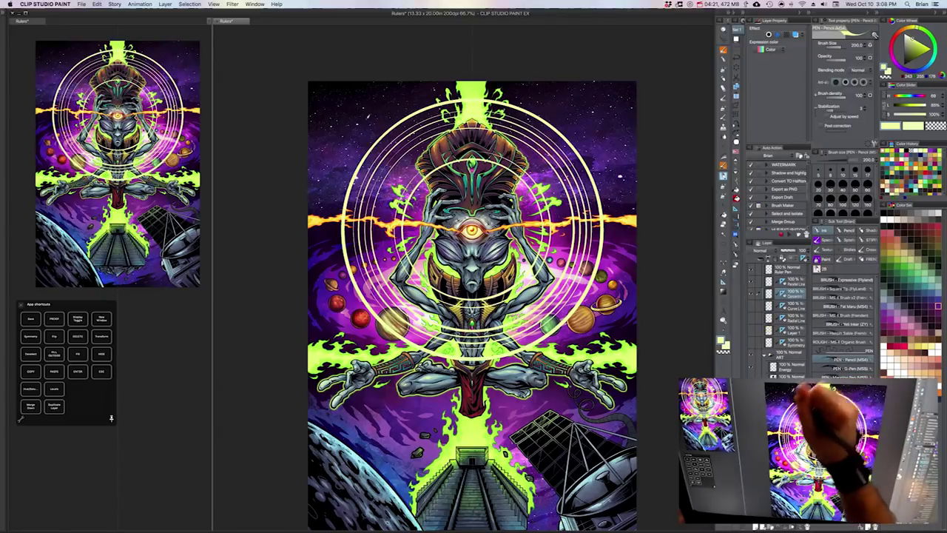
# - Add larger concentric circles and arcs reaching the artwork's upper corners and the pyramid below the alien
pyautogui.moveTo(380, 104)
pyautogui.mouseDown()
pyautogui.moveTo(563, 357)
pyautogui.moveTo(346, 140)
pyautogui.moveTo(601, 290)
pyautogui.moveTo(382, 123)
pyautogui.moveTo(454, 400)
pyautogui.mouseUp()
pyautogui.moveTo(538, 379); pyautogui.dragTo(568, 84)
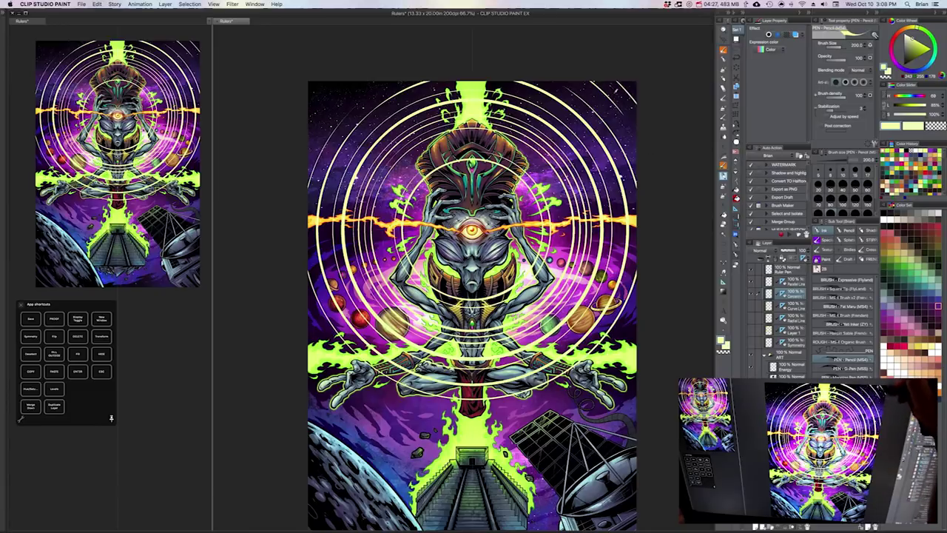
pyautogui.moveTo(340, 112); pyautogui.dragTo(308, 165)
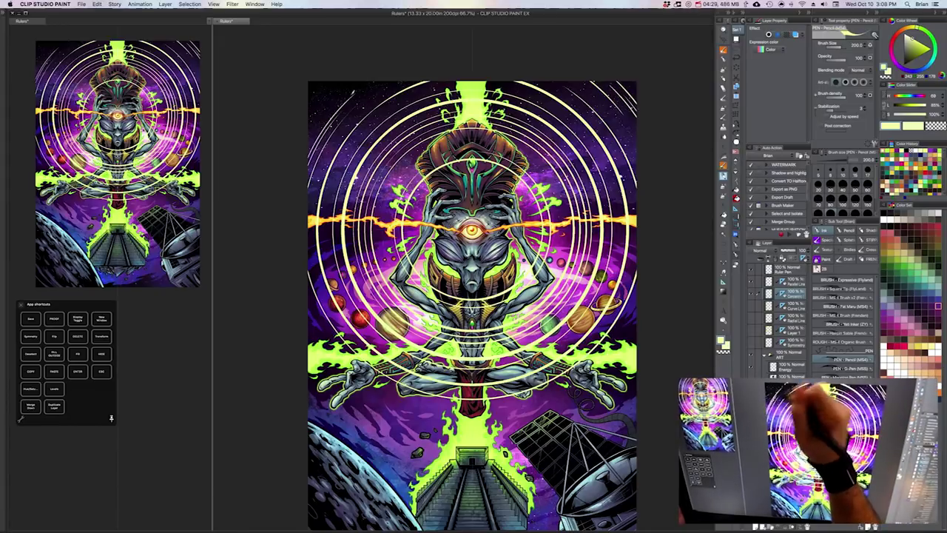
pyautogui.moveTo(361, 80); pyautogui.dragTo(306, 149)
pyautogui.moveTo(380, 82); pyautogui.dragTo(355, 101)
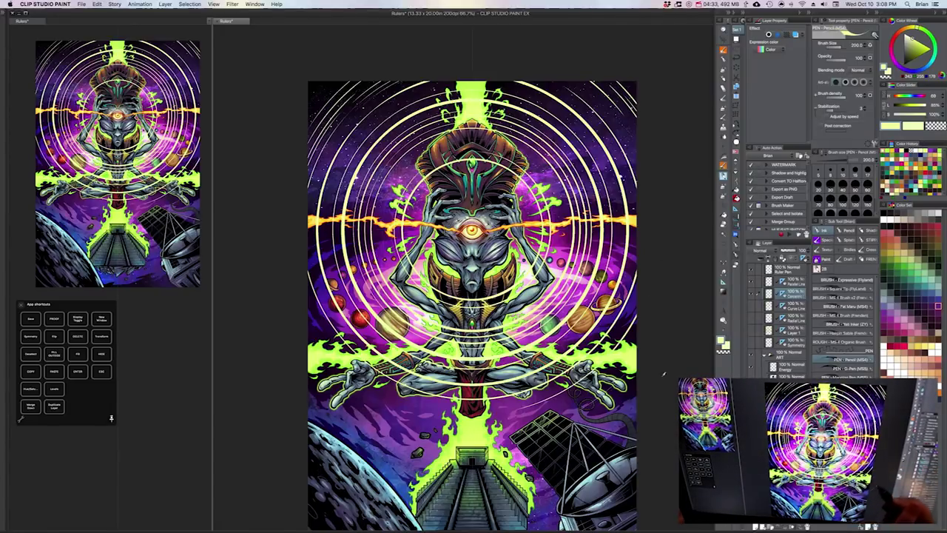
pyautogui.moveTo(637, 405); pyautogui.dragTo(309, 418)
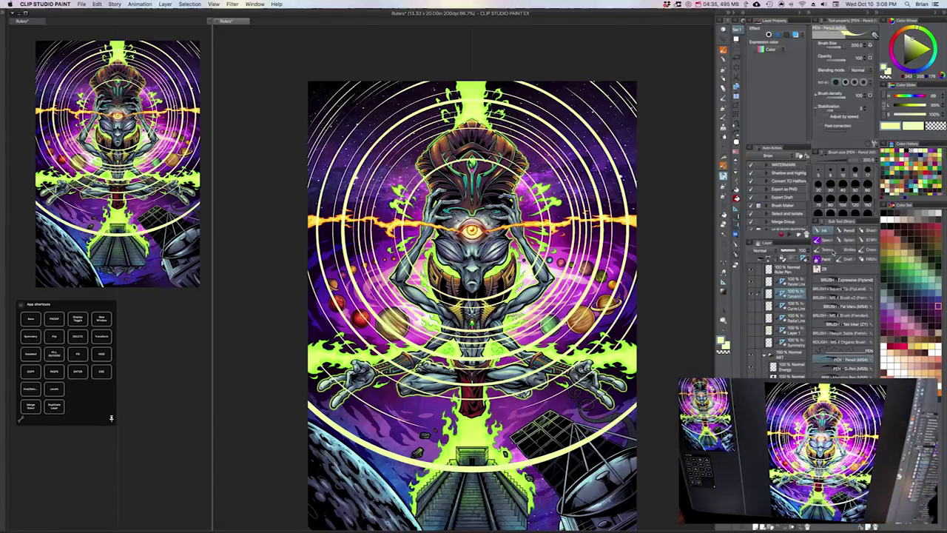
# - Paint soft glowing arcs along the concentric ruler across the alien's legs and the planets with the SOFT - Airbrush (Flyland) brush
pyautogui.click(826, 261)
pyautogui.click(846, 281)
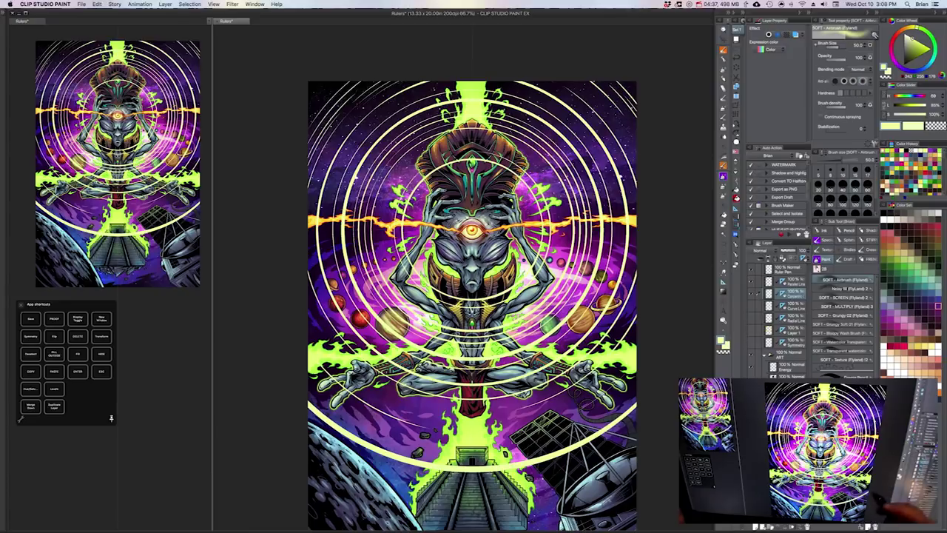
pyautogui.press(']')
pyautogui.moveTo(639, 367)
pyautogui.mouseDown()
pyautogui.moveTo(608, 394)
pyautogui.moveTo(446, 440)
pyautogui.moveTo(309, 372)
pyautogui.mouseUp()
pyautogui.moveTo(448, 360); pyautogui.dragTo(432, 290)
pyautogui.press('[')
pyautogui.moveTo(341, 303)
pyautogui.mouseDown()
pyautogui.moveTo(502, 330)
pyautogui.moveTo(577, 301)
pyautogui.mouseUp()
pyautogui.press(']')
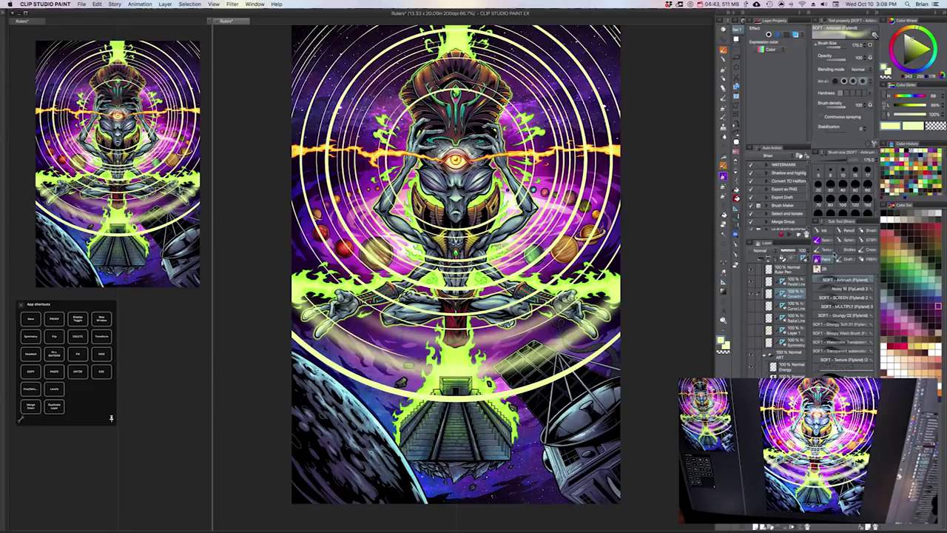
# - Draw two rope arcs across the pyramid with the ROPE brush, and a band of balloons beneath them at brush size 300
pyautogui.click(824, 239)
pyautogui.click(838, 351)
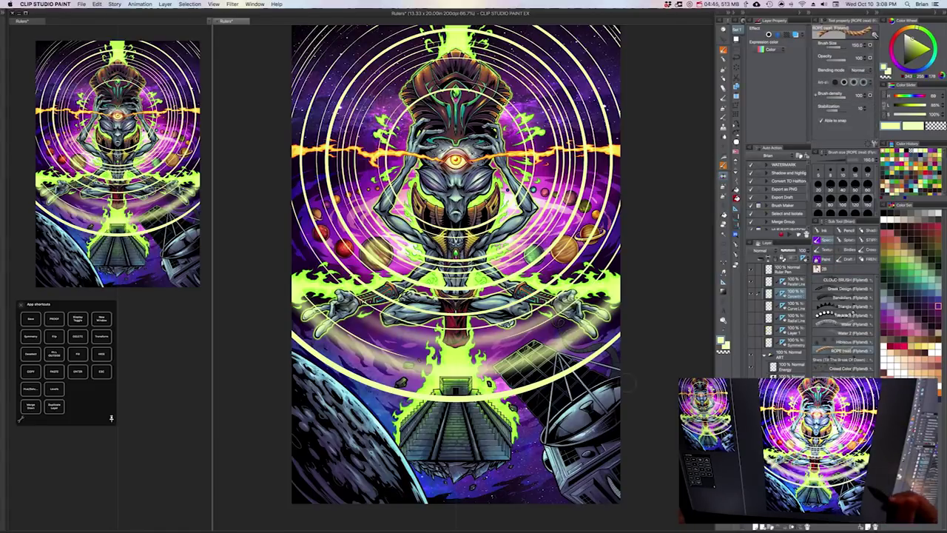
pyautogui.moveTo(620, 374)
pyautogui.mouseDown()
pyautogui.moveTo(570, 406)
pyautogui.moveTo(425, 425)
pyautogui.moveTo(299, 381)
pyautogui.moveTo(294, 370)
pyautogui.mouseUp()
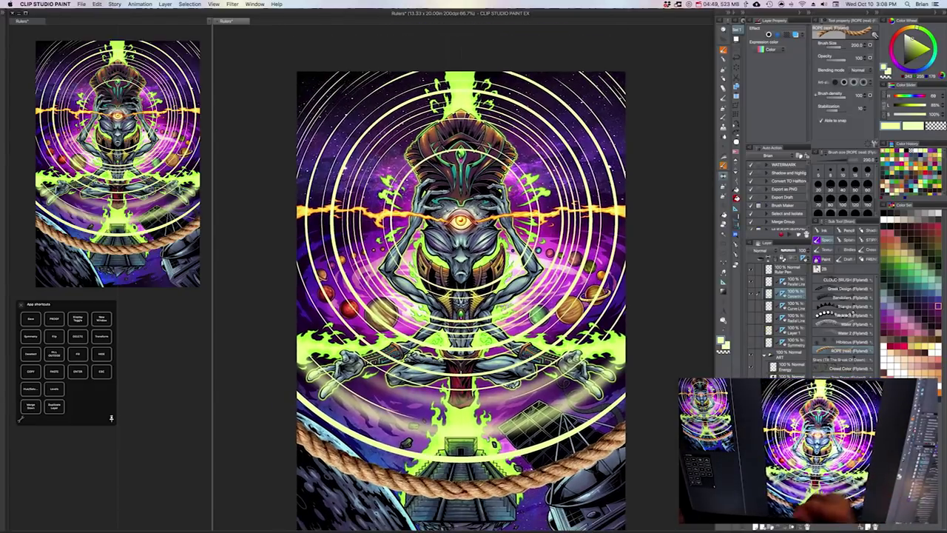
pyautogui.moveTo(300, 406); pyautogui.dragTo(627, 414)
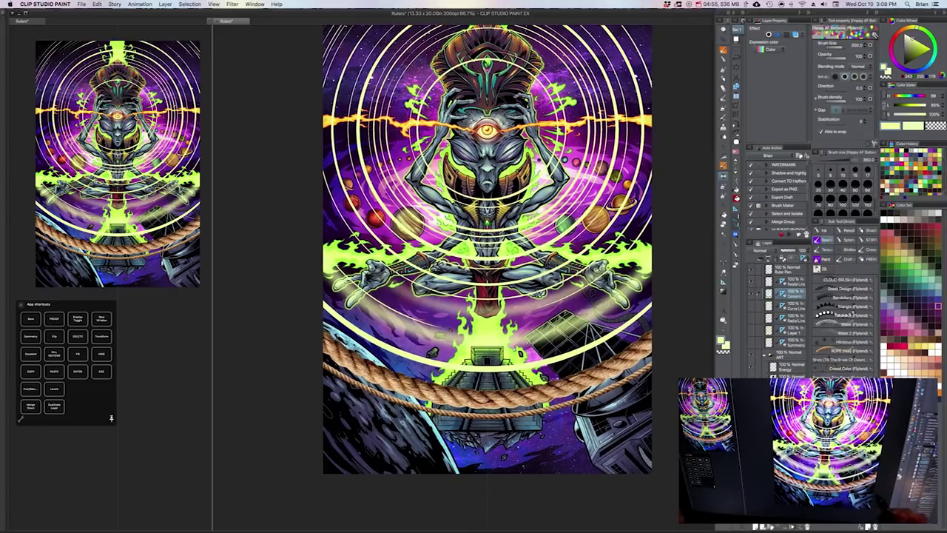
pyautogui.press('[')
pyautogui.moveTo(650, 399)
pyautogui.mouseDown()
pyautogui.moveTo(568, 441)
pyautogui.moveTo(438, 446)
pyautogui.moveTo(327, 405)
pyautogui.mouseUp()
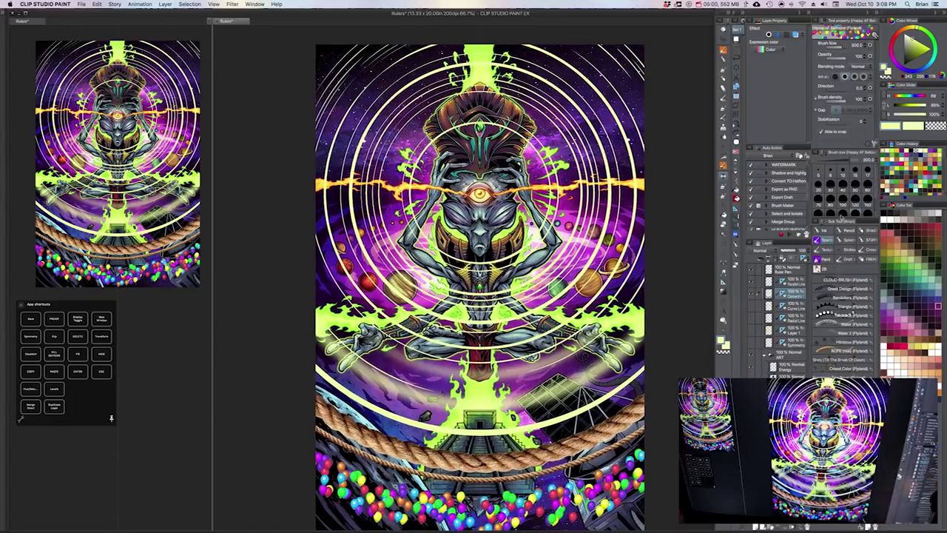
# - Hide the concentric circle layer, activate the Parallel Line layer and return to the pencil brush
pyautogui.click(750, 294)
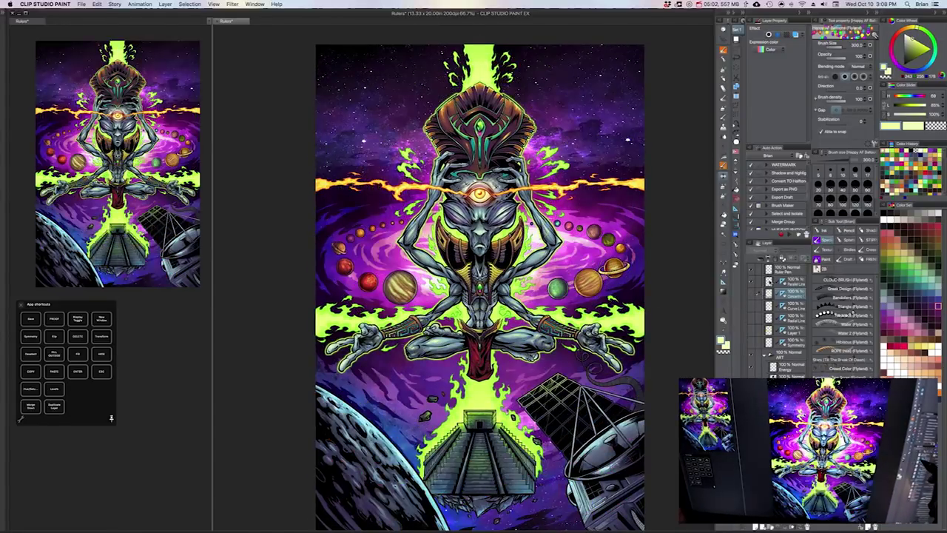
pyautogui.click(793, 283)
pyautogui.hscroll(-2, 491, 288)
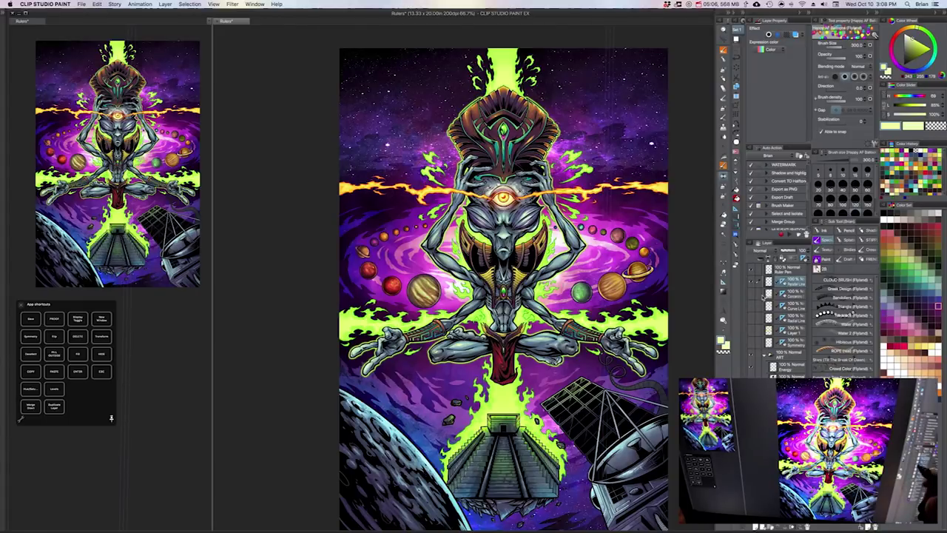
pyautogui.click(825, 231)
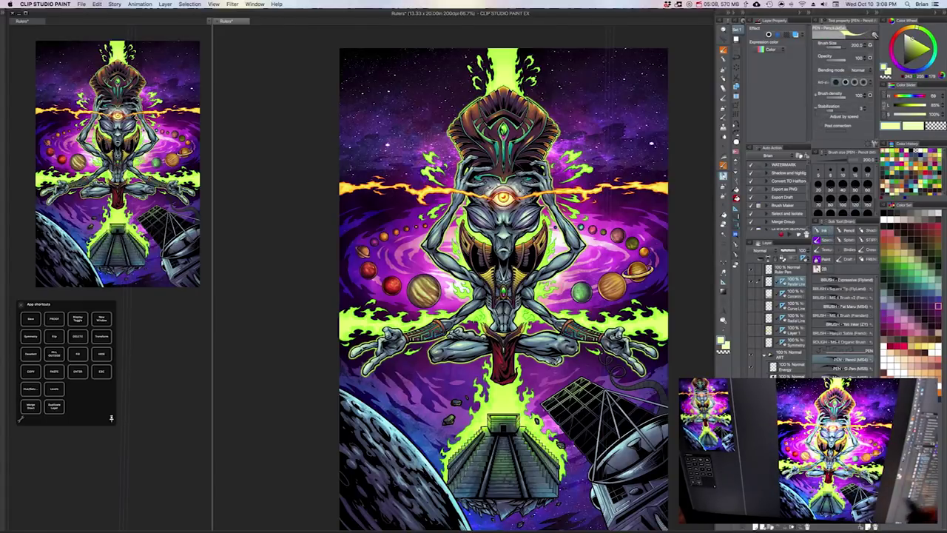
# - Draw several narrow vertical streaks in bright green beside the headdress with the pencil brush at size 300
pyautogui.scroll(1, 510, 288)
pyautogui.click(912, 60)
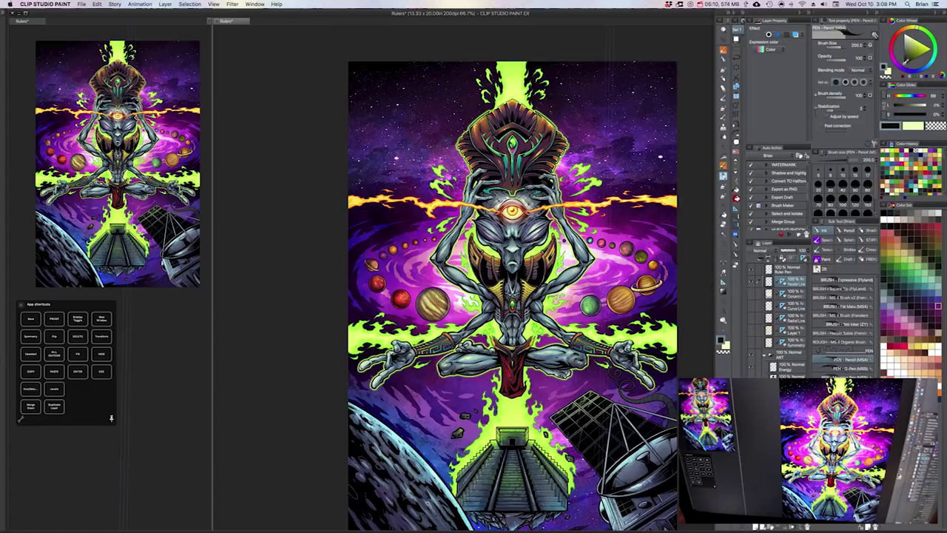
pyautogui.click(932, 61)
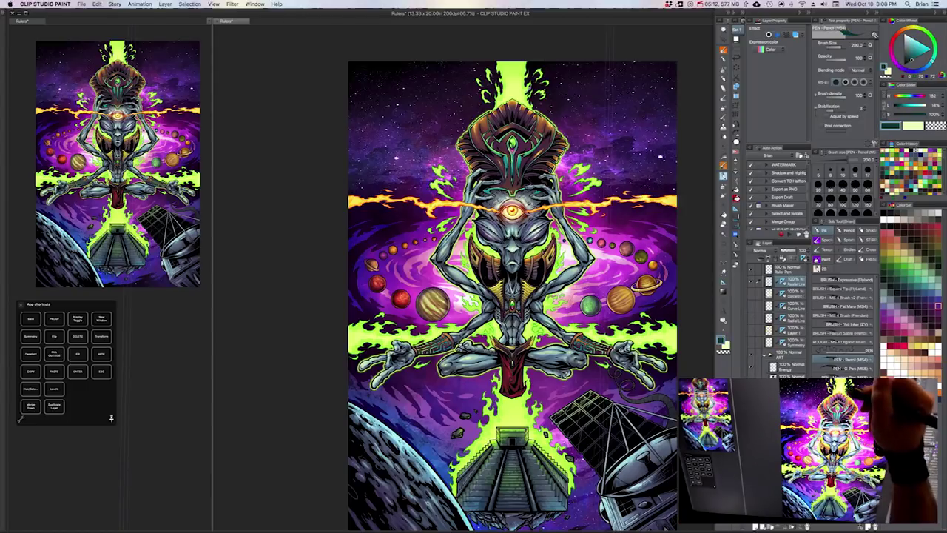
pyautogui.moveTo(589, 63); pyautogui.dragTo(589, 124)
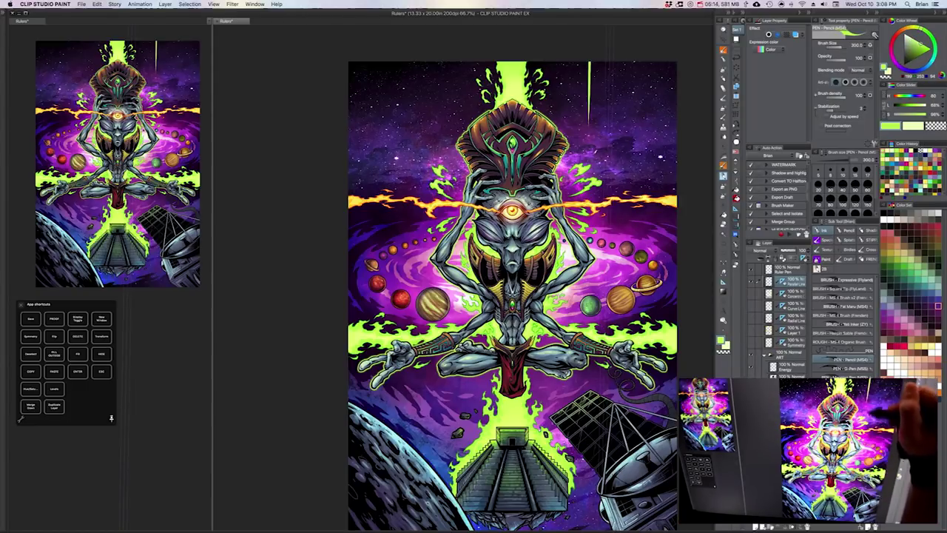
pyautogui.moveTo(594, 62); pyautogui.dragTo(599, 152)
pyautogui.moveTo(602, 61); pyautogui.dragTo(602, 222)
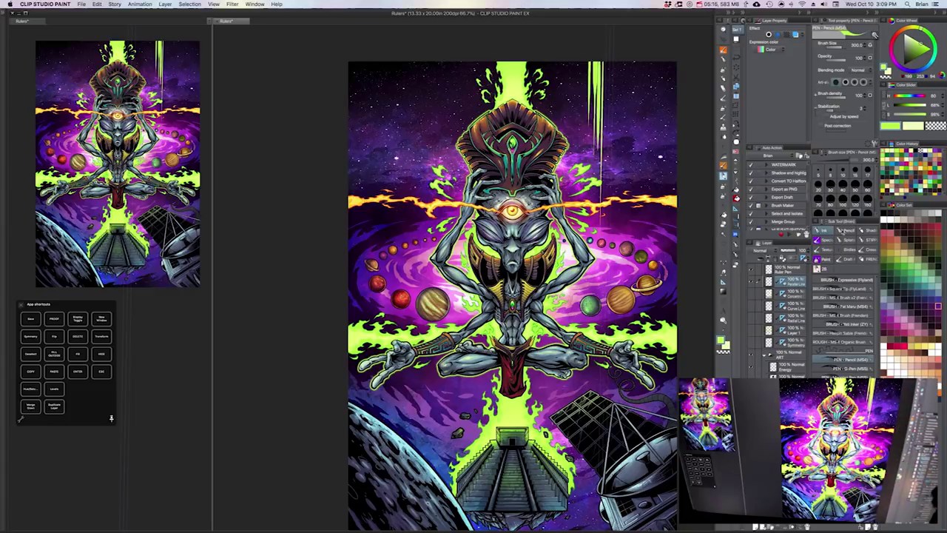
# - Paint soft vertical green beams down both sides of the sky with the SOFT - Airbrush (Flyland) brush
pyautogui.click(824, 260)
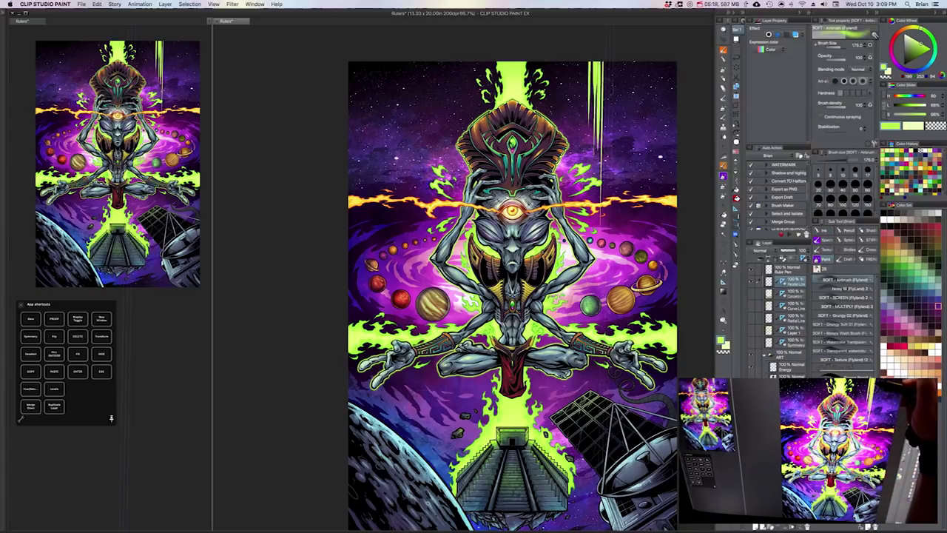
pyautogui.moveTo(595, 65); pyautogui.dragTo(594, 340)
pyautogui.moveTo(418, 67); pyautogui.dragTo(418, 235)
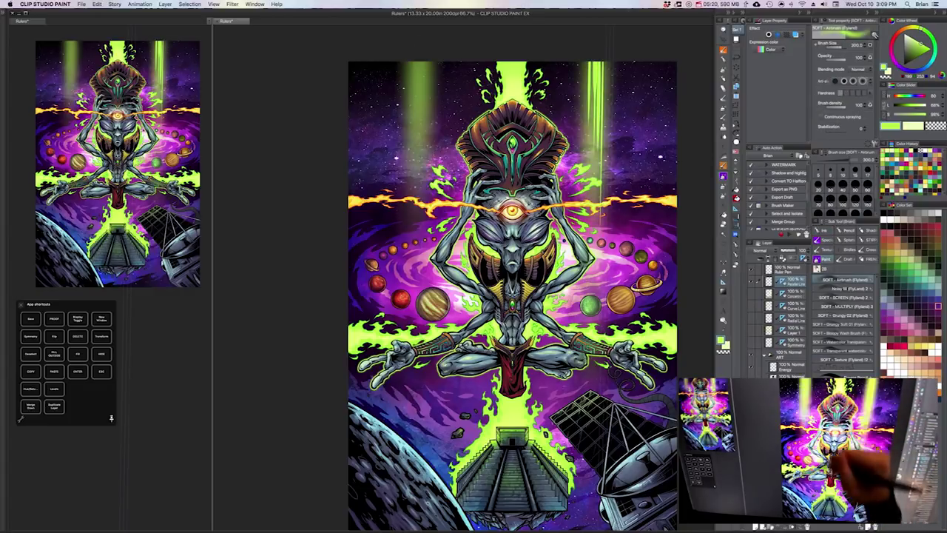
pyautogui.moveTo(381, 65); pyautogui.dragTo(378, 281)
pyautogui.moveTo(642, 62); pyautogui.dragTo(642, 303)
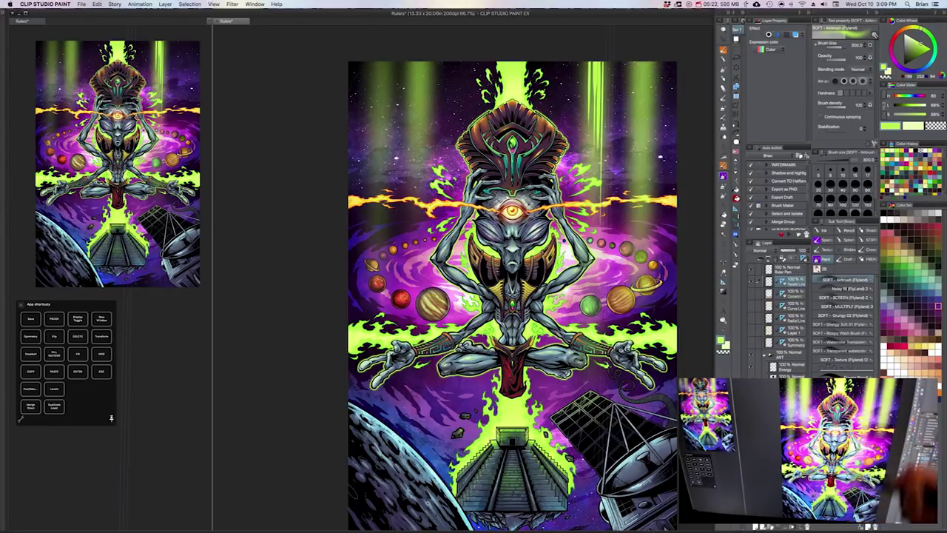
pyautogui.moveTo(663, 62); pyautogui.dragTo(663, 300)
# - Add sharp vertical pencil streaks over the glowing beams on both sides of the alien's headdress
pyautogui.click(824, 231)
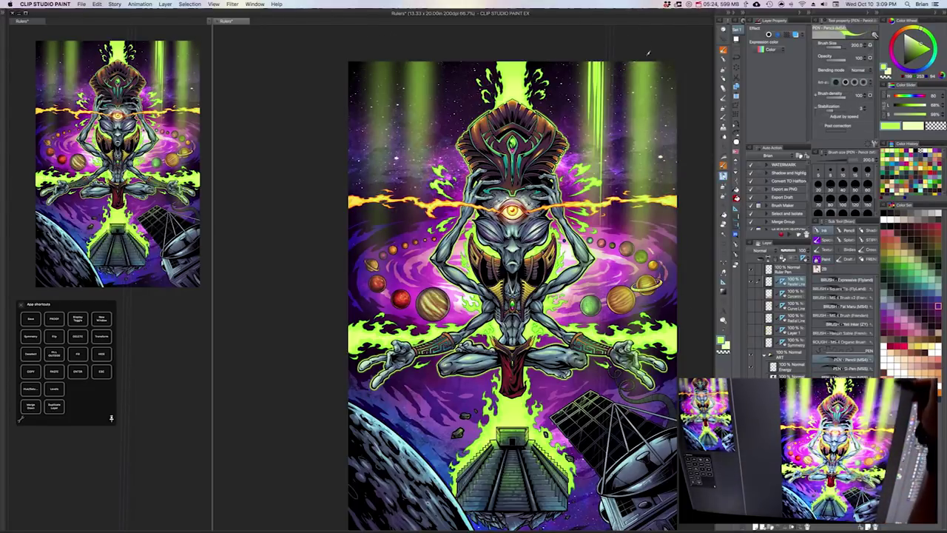
pyautogui.moveTo(645, 61)
pyautogui.mouseDown()
pyautogui.moveTo(645, 127)
pyautogui.moveTo(636, 123)
pyautogui.mouseUp()
pyautogui.moveTo(641, 61); pyautogui.dragTo(641, 161)
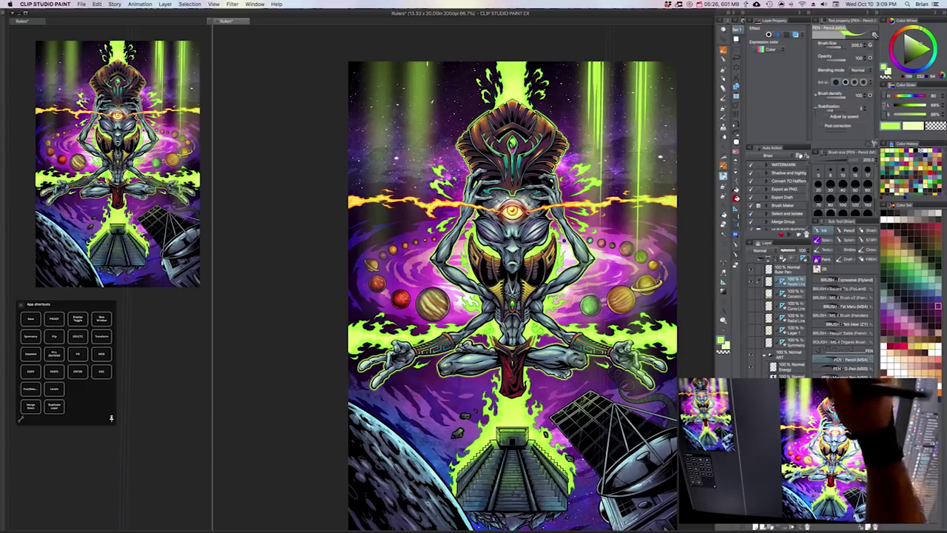
pyautogui.moveTo(424, 62)
pyautogui.mouseDown()
pyautogui.moveTo(424, 119)
pyautogui.moveTo(405, 133)
pyautogui.mouseUp()
pyautogui.moveTo(386, 62); pyautogui.dragTo(385, 122)
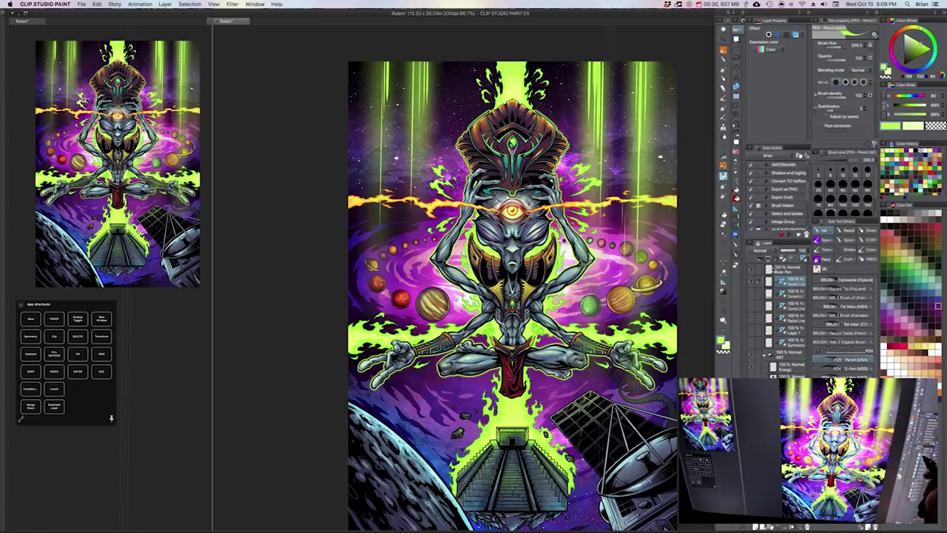
# - Activate the Ruler Pen layer and hide the Parallel Line layer
pyautogui.click(786, 271)
pyautogui.click(751, 281)
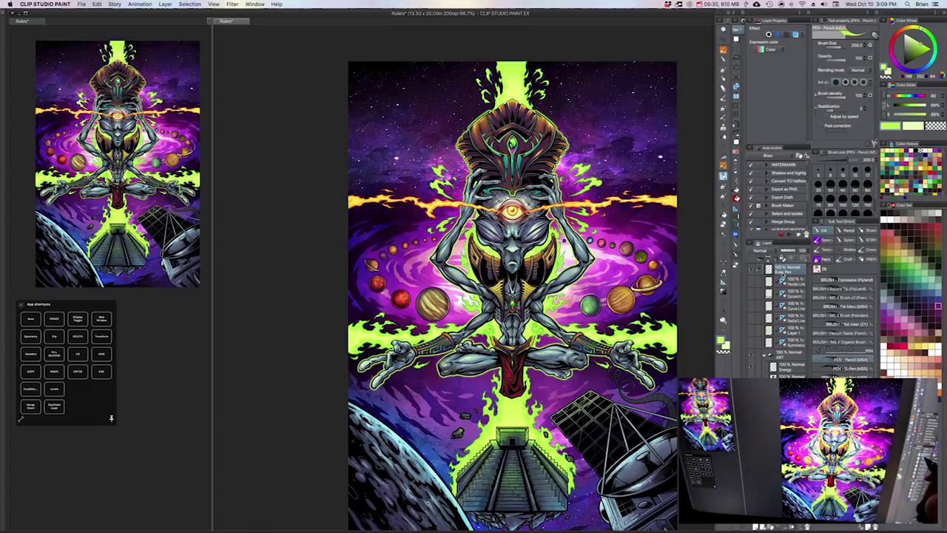
pyautogui.moveTo(634, 310)
pyautogui.mouseDown()
pyautogui.moveTo(643, 302)
pyautogui.moveTo(636, 307)
pyautogui.mouseUp()
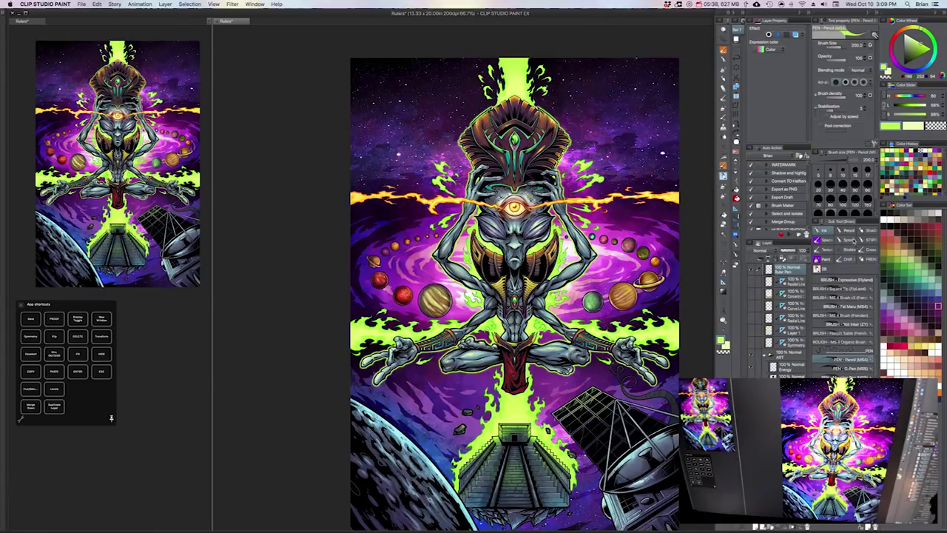
# - Create a looping freehand ruler across the upper sky using the Ruler pen with stabilization raised to 48
pyautogui.press('u')
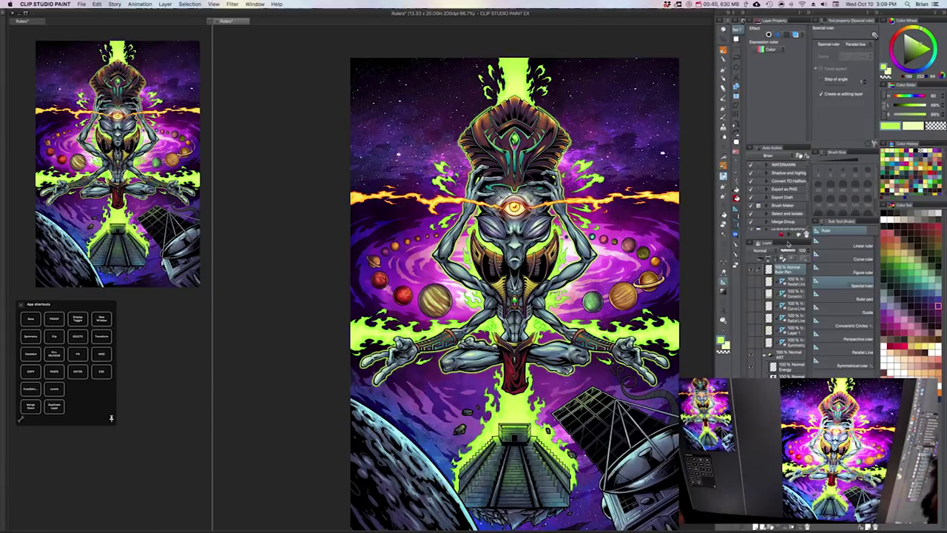
pyautogui.click(860, 46)
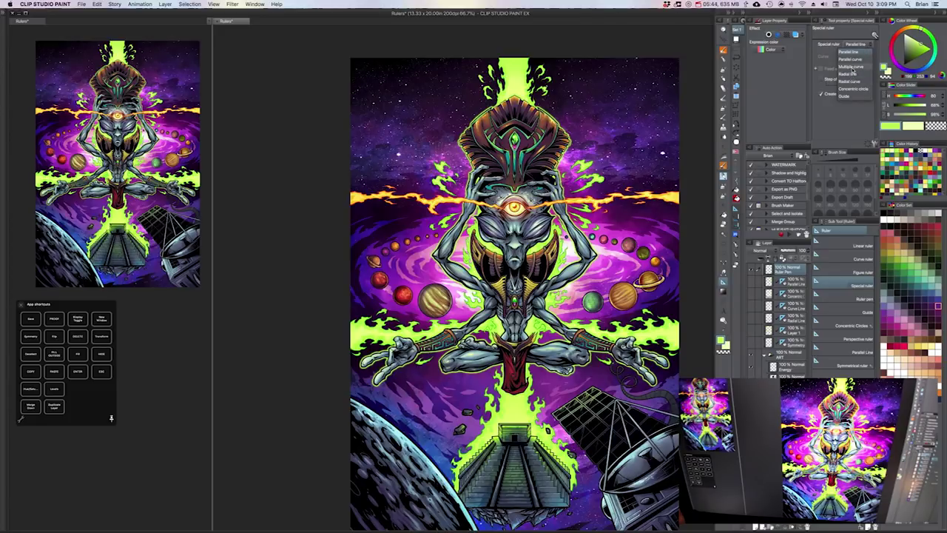
pyautogui.click(859, 50)
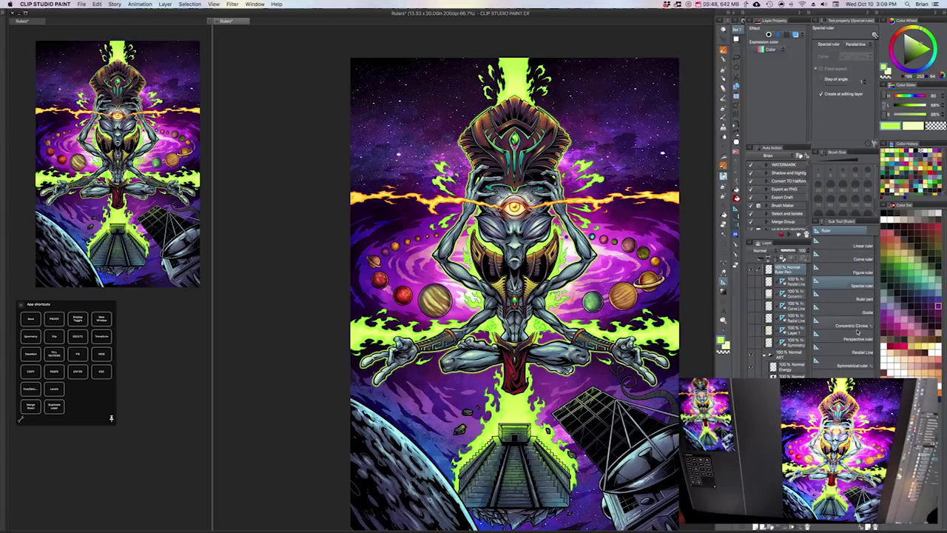
pyautogui.click(851, 299)
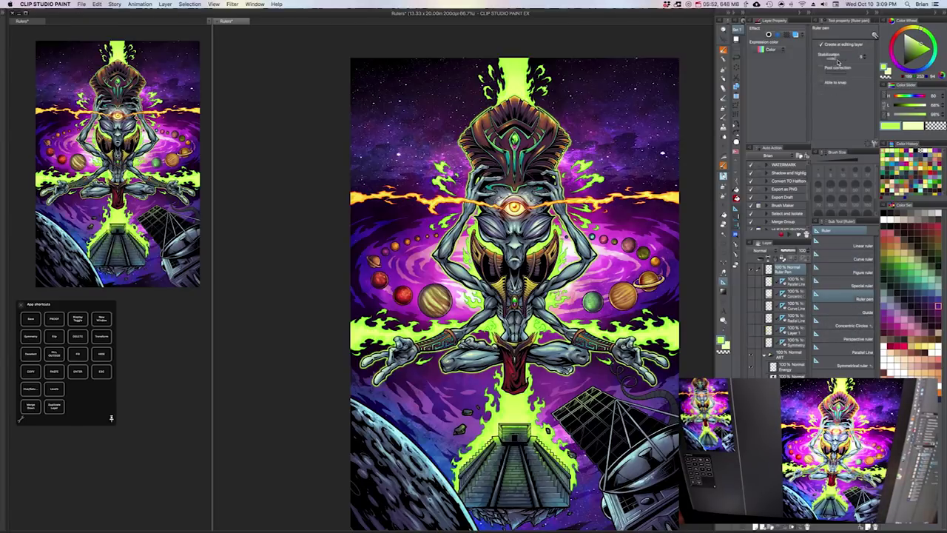
pyautogui.moveTo(842, 63); pyautogui.dragTo(843, 65)
pyautogui.moveTo(628, 271); pyautogui.dragTo(562, 420)
pyautogui.scroll(1, 574, 339)
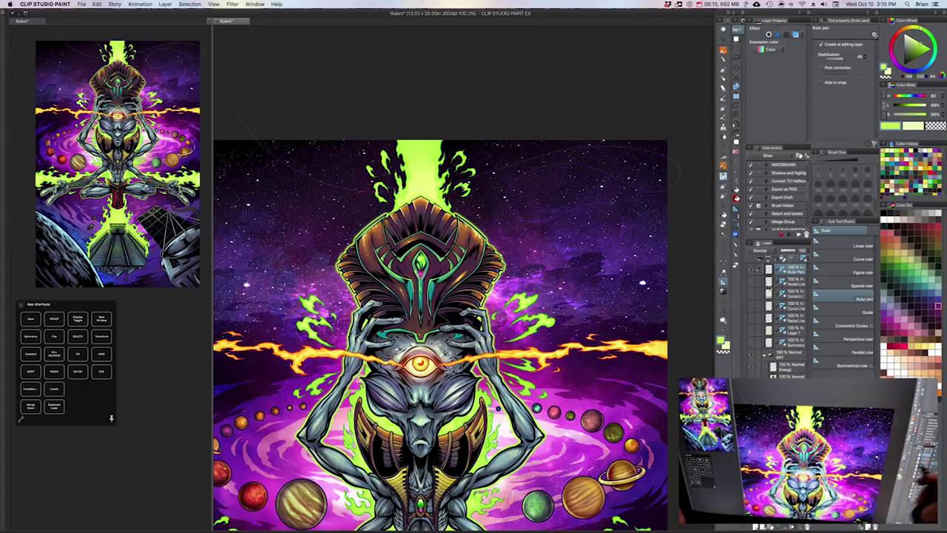
# - Switch to the pencil brush at size 300 and undo the last test stroke
pyautogui.press('p')
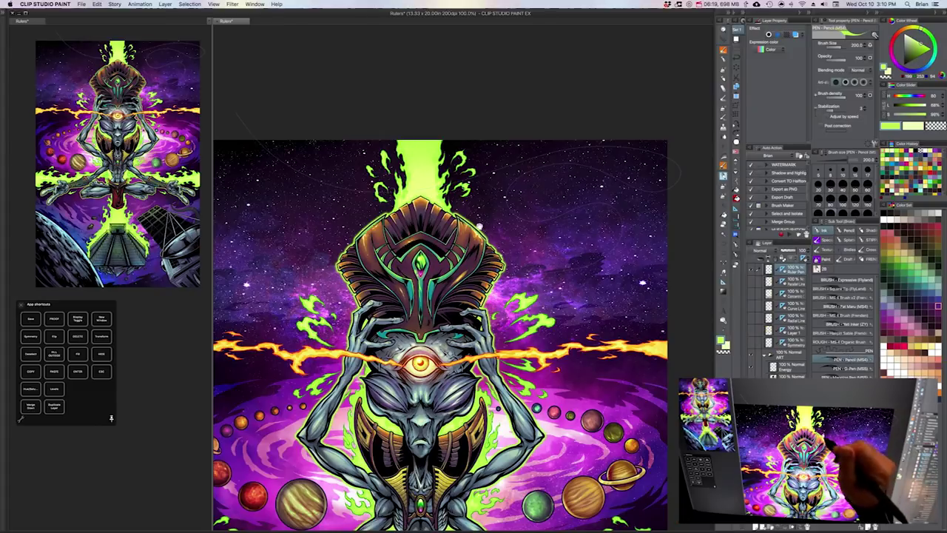
pyautogui.moveTo(479, 227); pyautogui.dragTo(490, 238)
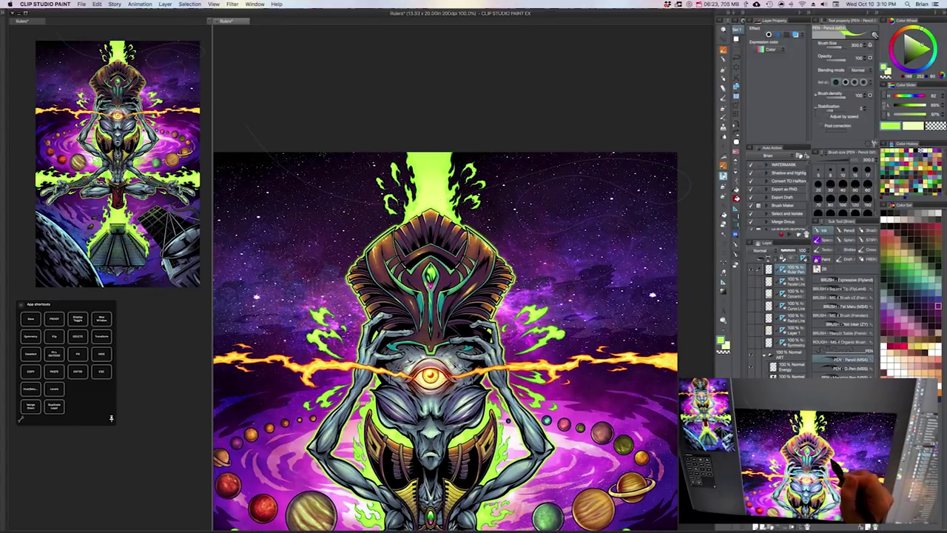
pyautogui.hotkey('ctrl', 'z')
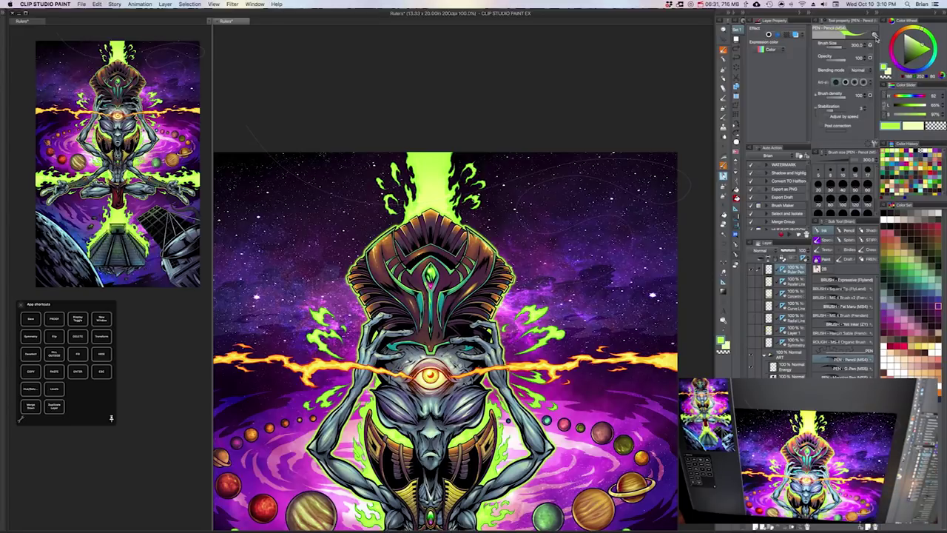
# - Examine the pencil's detailed Correction settings, toggling the Able to snap option
pyautogui.click(873, 142)
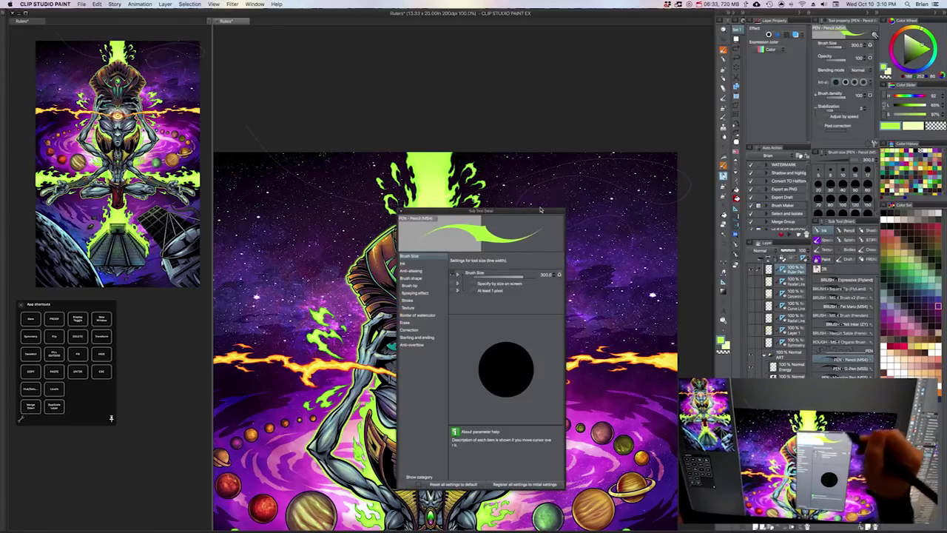
pyautogui.moveTo(539, 211); pyautogui.dragTo(686, 124)
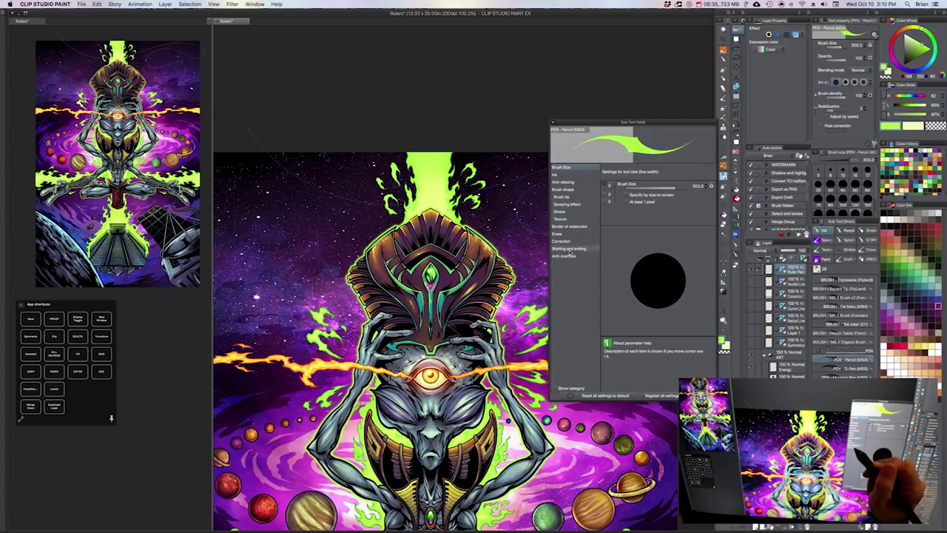
pyautogui.click(563, 241)
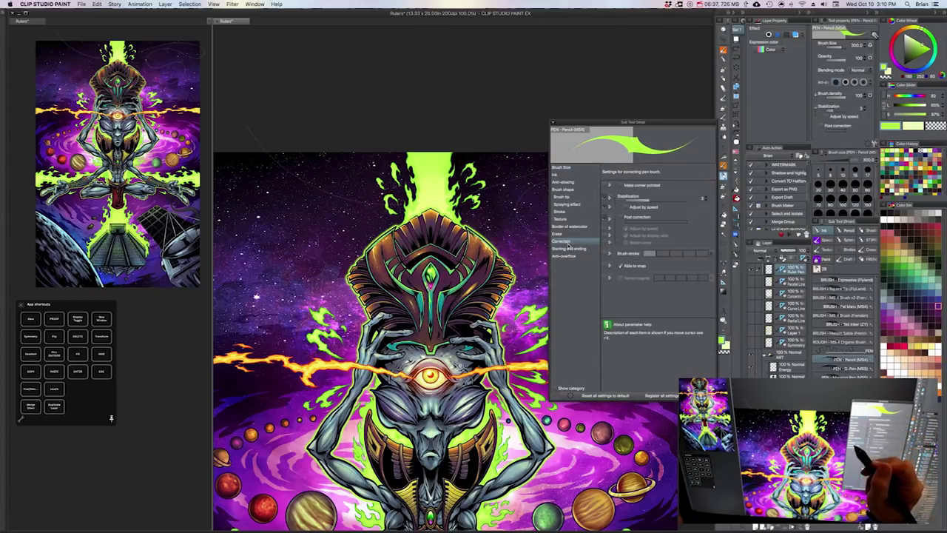
pyautogui.click(621, 266)
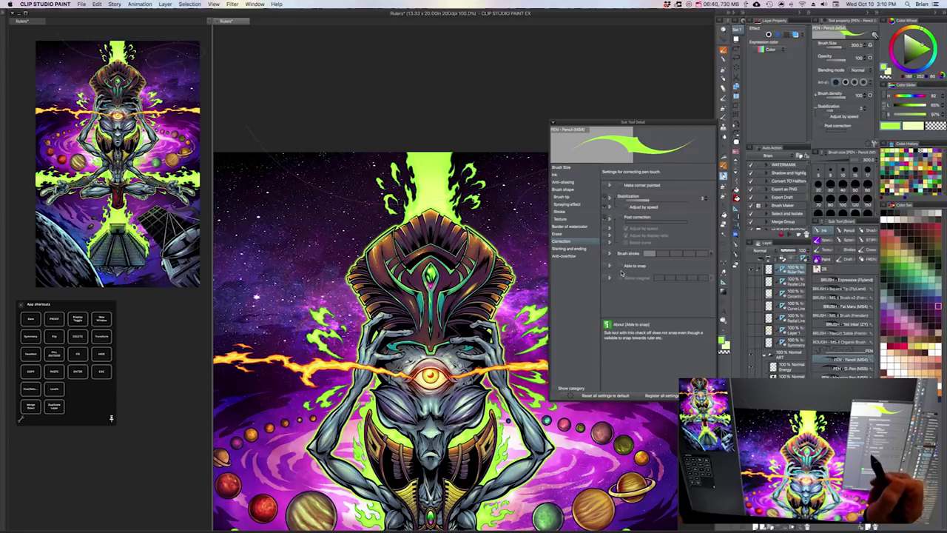
pyautogui.click(555, 123)
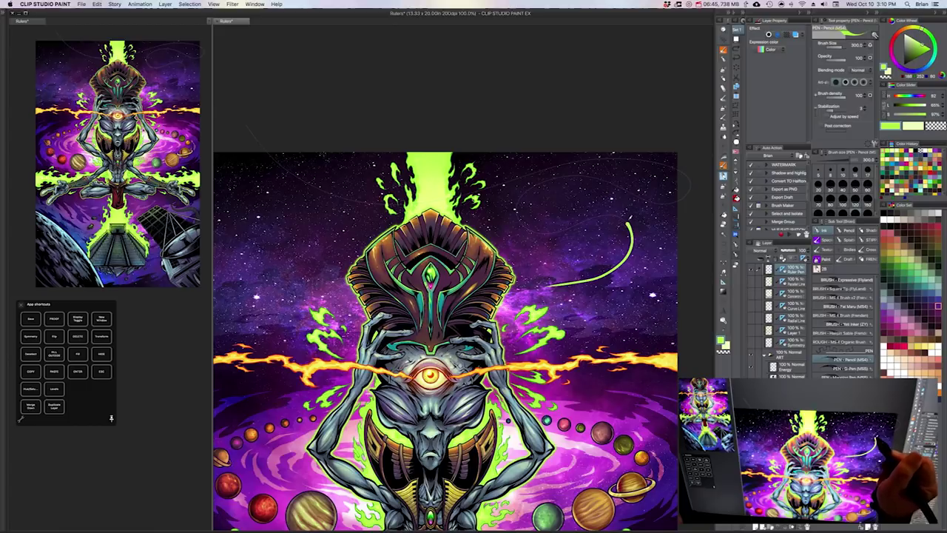
# - Trace the whole freehand ruler with a green pencil stroke, from the lower loop to the artwork's upper edge
pyautogui.moveTo(629, 219)
pyautogui.mouseDown()
pyautogui.moveTo(603, 215)
pyautogui.moveTo(546, 235)
pyautogui.moveTo(523, 193)
pyautogui.moveTo(611, 183)
pyautogui.moveTo(666, 205)
pyautogui.moveTo(688, 189)
pyautogui.moveTo(638, 155)
pyautogui.moveTo(473, 191)
pyautogui.moveTo(303, 180)
pyautogui.moveTo(259, 145)
pyautogui.mouseUp()
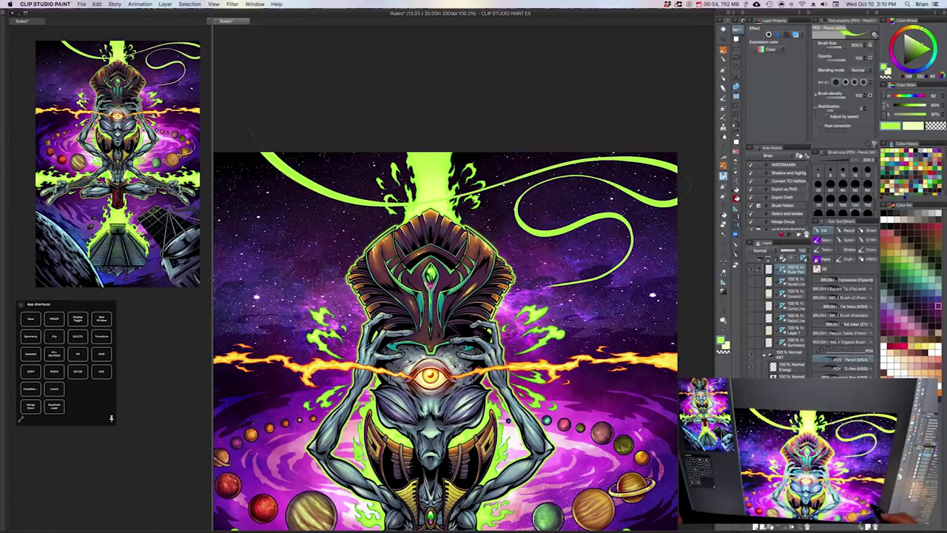
pyautogui.press('super+minus')
pyautogui.moveTo(520, 297); pyautogui.dragTo(575, 338)
pyautogui.press('super+plus')
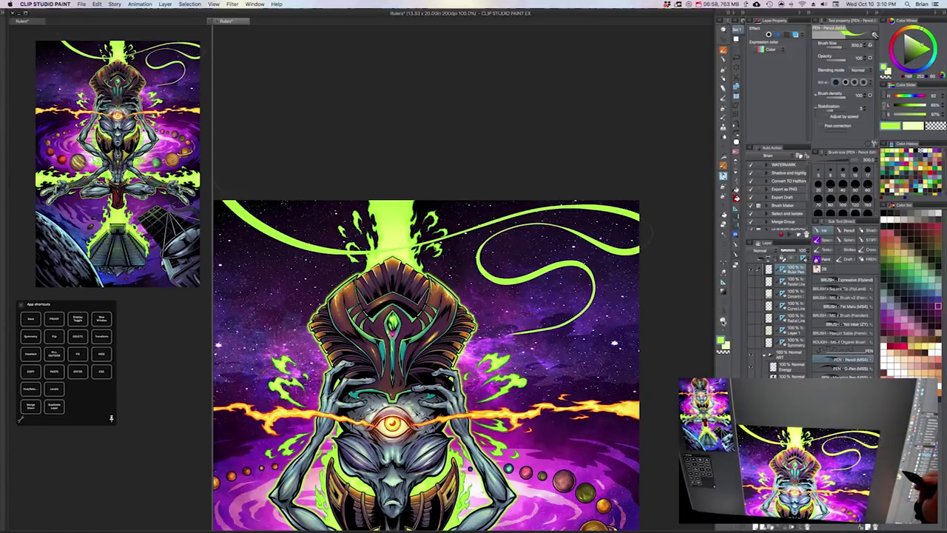
# - Select the freehand ruler with the Object tool and shift it slightly down and to the right of the drawn stroke
pyautogui.click(723, 321)
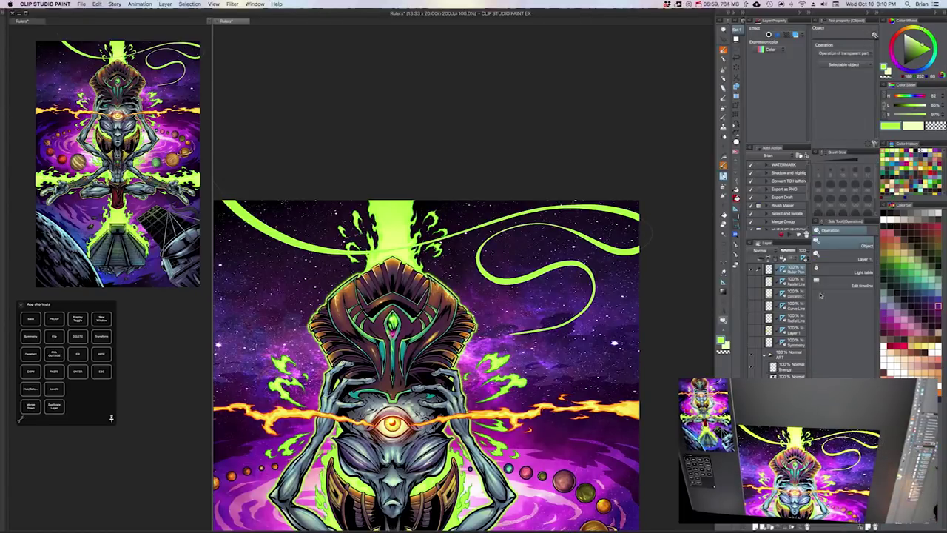
pyautogui.click(835, 246)
pyautogui.click(651, 232)
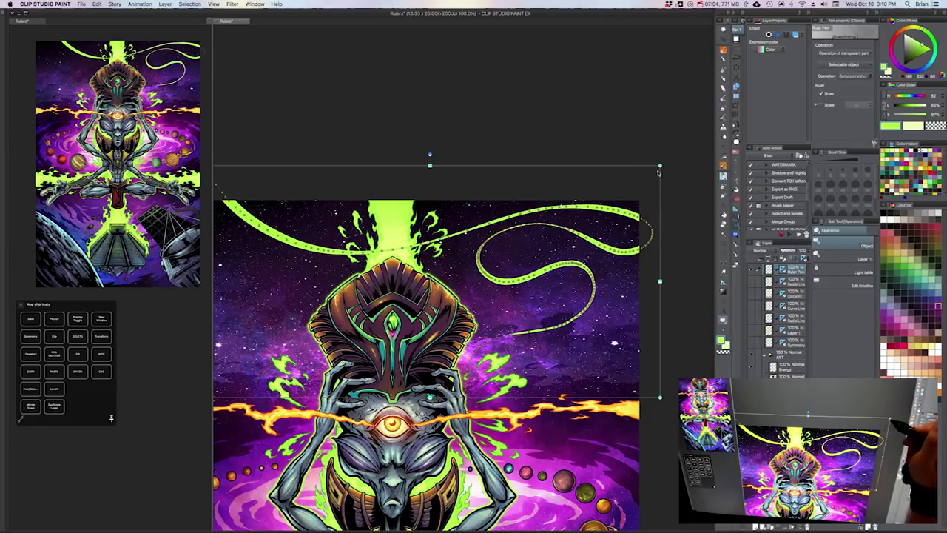
pyautogui.moveTo(648, 170); pyautogui.dragTo(649, 175)
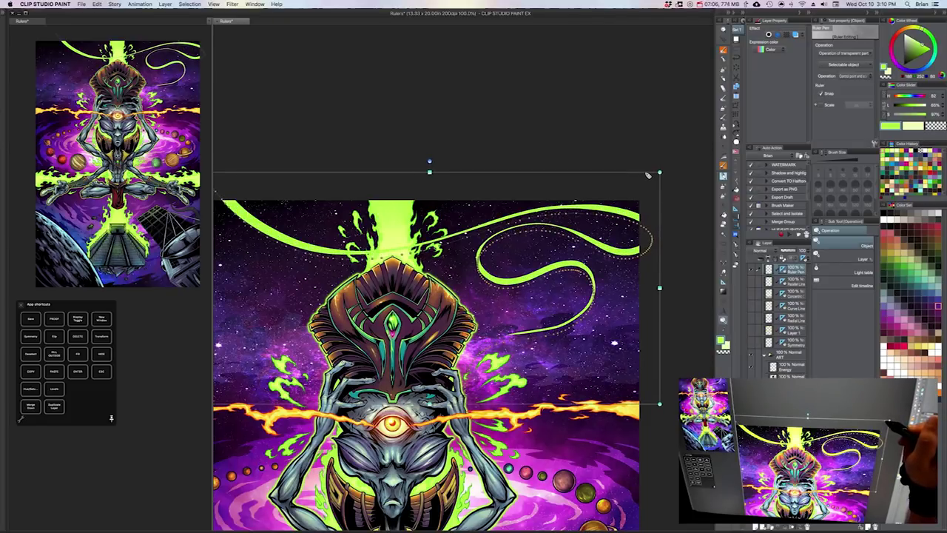
pyautogui.moveTo(364, 266); pyautogui.dragTo(434, 264)
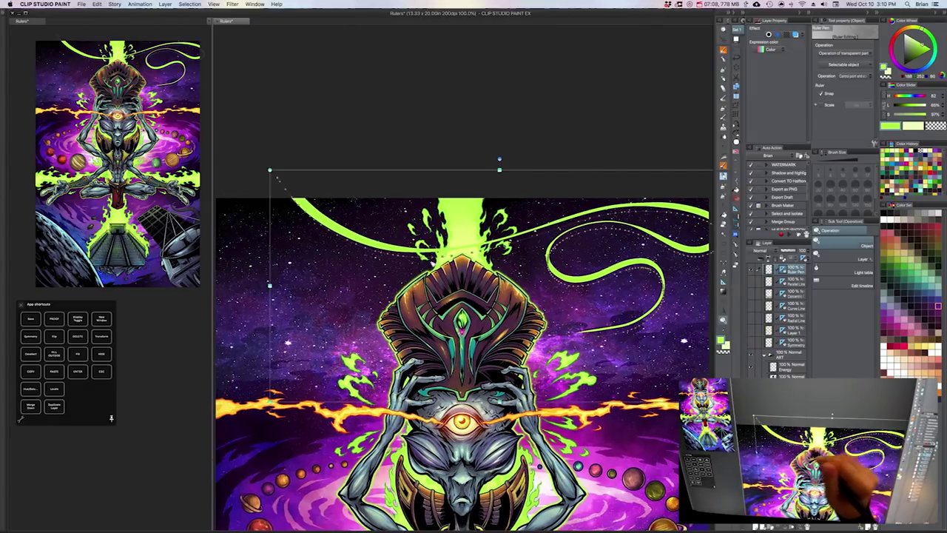
pyautogui.moveTo(270, 286); pyautogui.dragTo(278, 285)
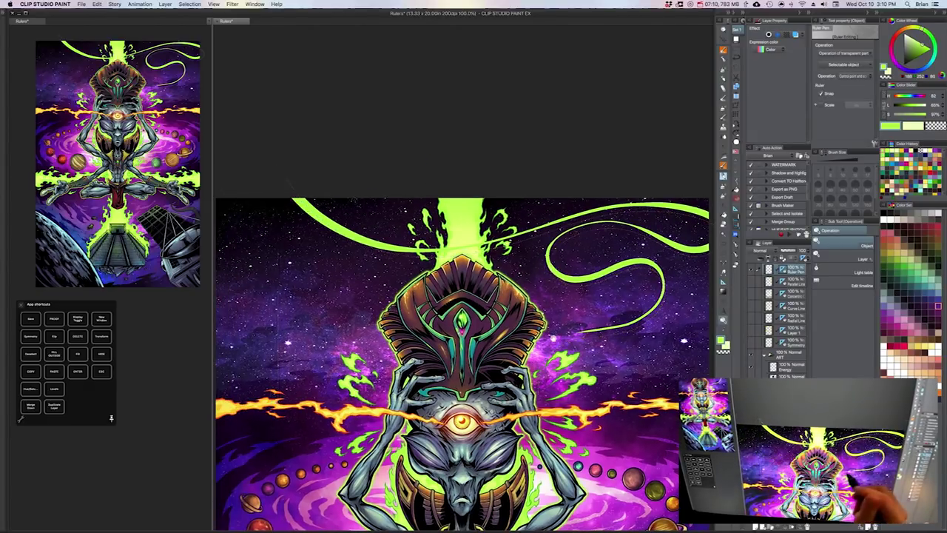
# - Deselect the shifted freehand ruler and trace it with the pencil, adding thin green strokes alongside the existing ribbon
pyautogui.moveTo(613, 331); pyautogui.dragTo(590, 339)
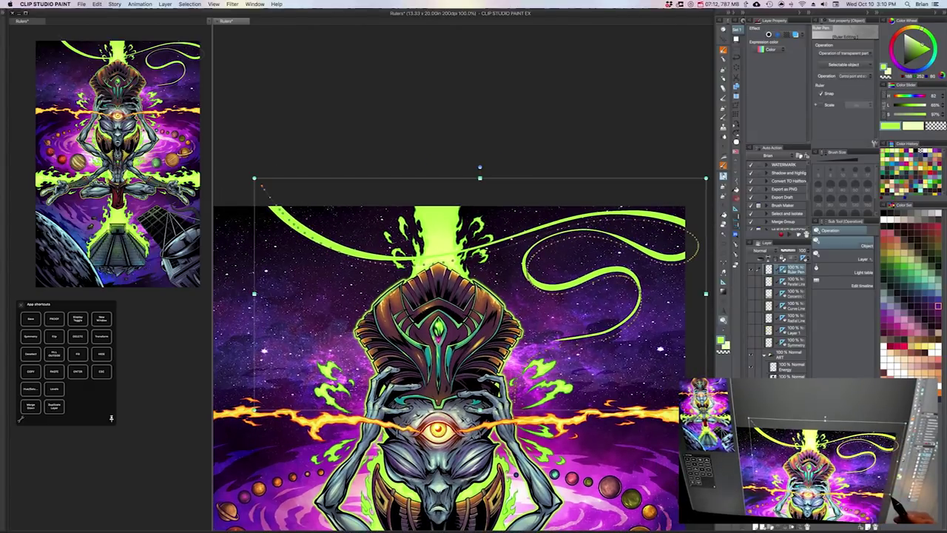
pyautogui.press('space')
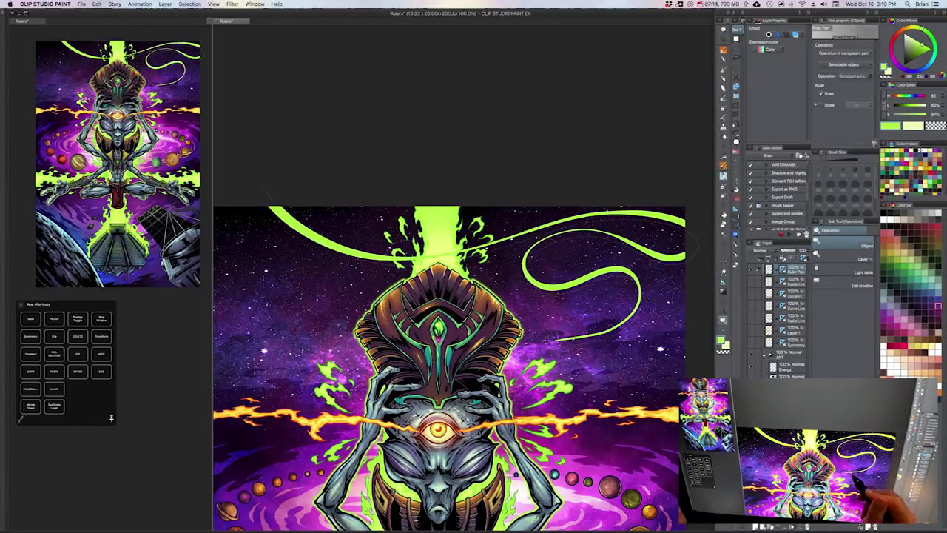
pyautogui.press('p')
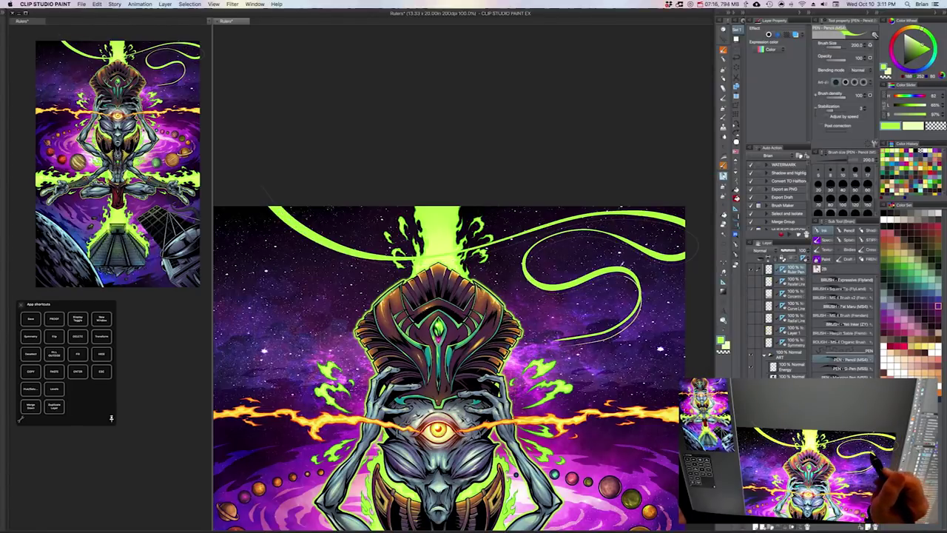
pyautogui.moveTo(622, 240)
pyautogui.mouseDown()
pyautogui.moveTo(693, 233)
pyautogui.moveTo(553, 230)
pyautogui.moveTo(464, 255)
pyautogui.moveTo(331, 250)
pyautogui.mouseUp()
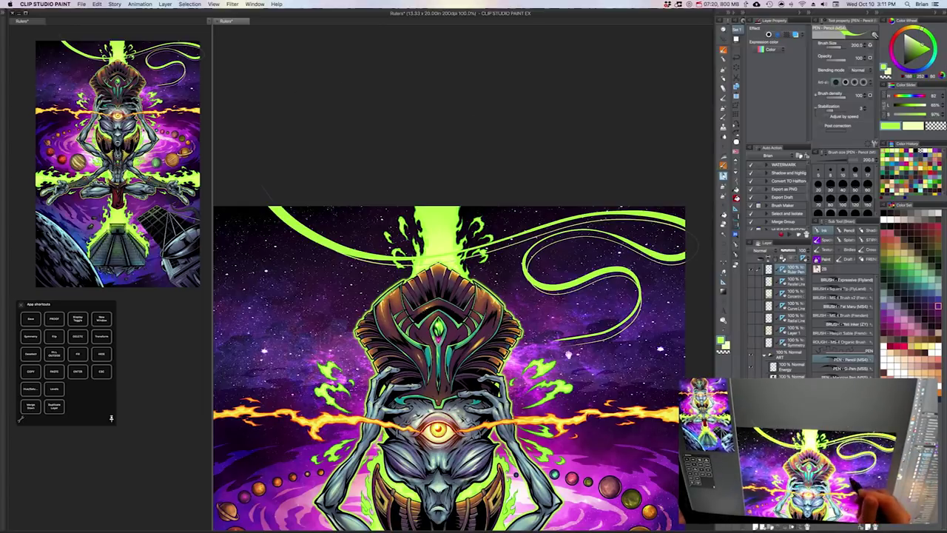
pyautogui.moveTo(642, 403); pyautogui.dragTo(603, 302)
pyautogui.scroll(-1, 623, 372)
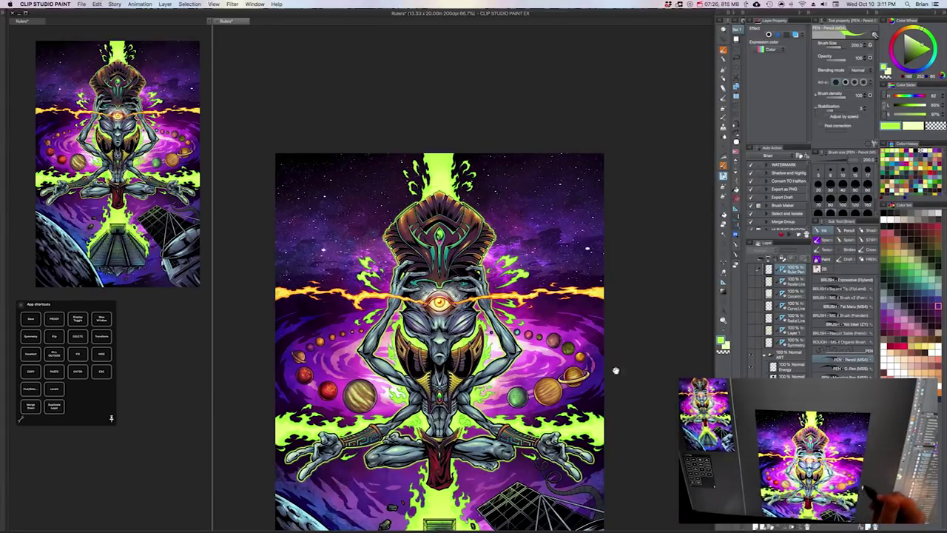
pyautogui.moveTo(615, 371); pyautogui.dragTo(624, 289)
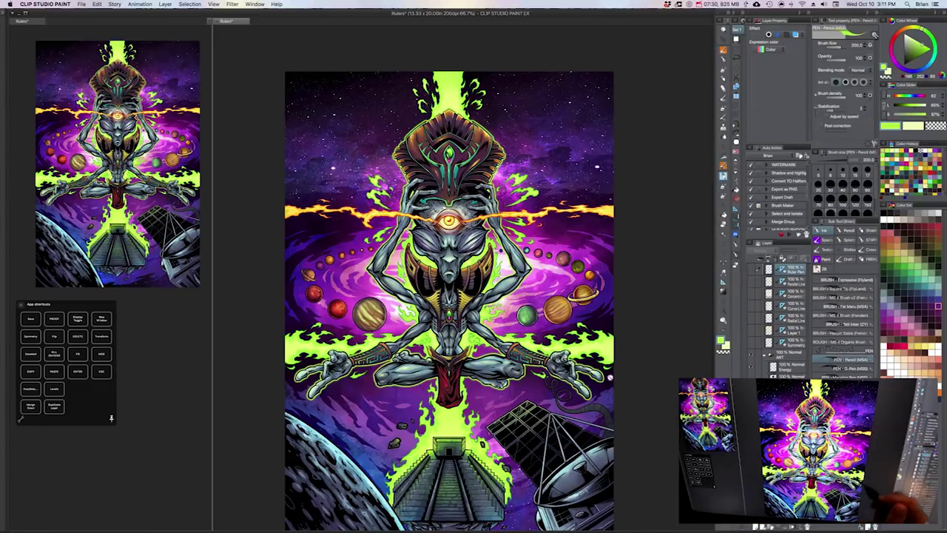
pyautogui.moveTo(619, 345); pyautogui.dragTo(634, 320)
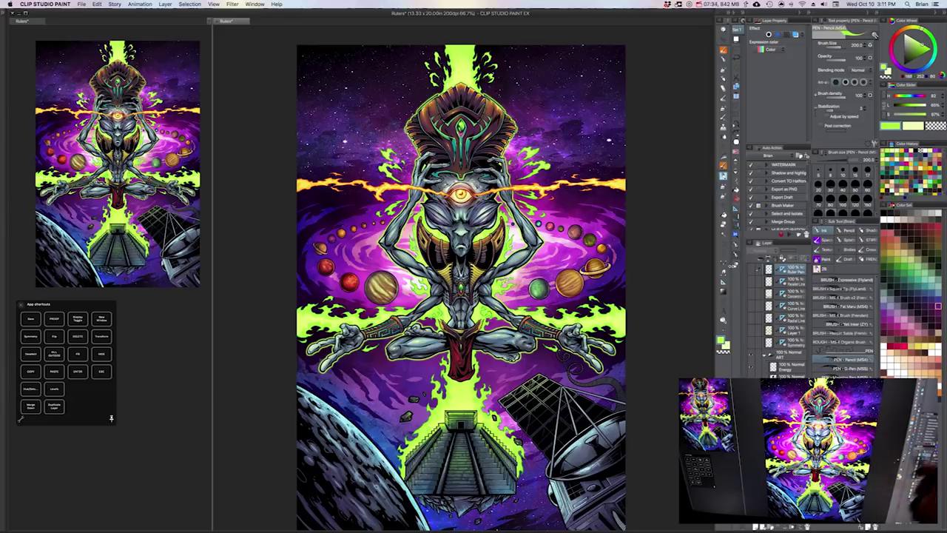
pyautogui.moveTo(582, 346); pyautogui.dragTo(591, 353)
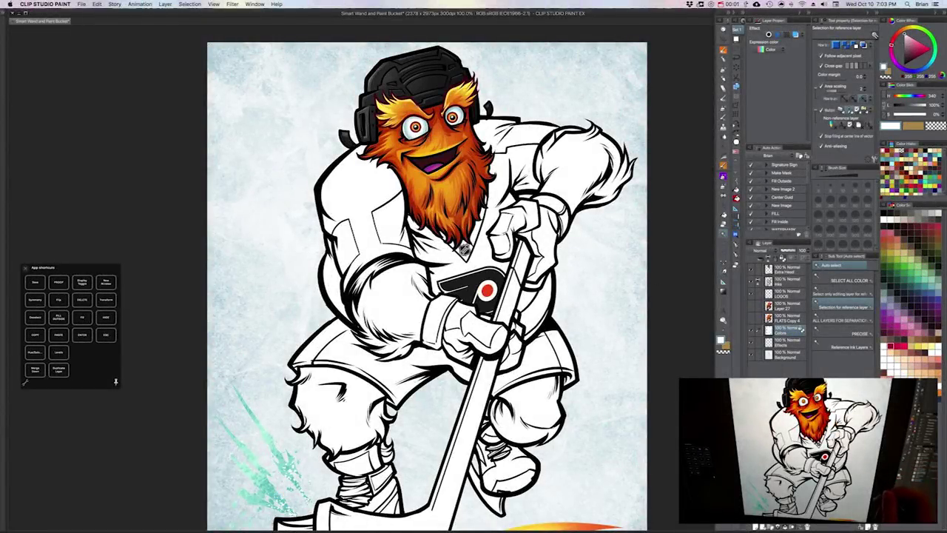
# - Examine the hockey mascot line art, from the full figure to the uncoloured jersey, sleeves and gloves
pyautogui.moveTo(603, 317); pyautogui.dragTo(622, 318)
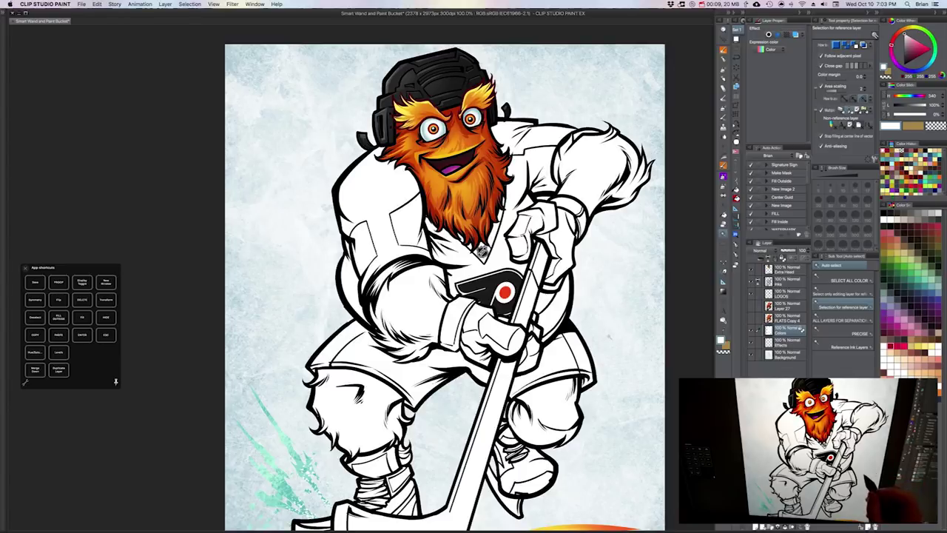
pyautogui.moveTo(634, 300); pyautogui.dragTo(642, 289)
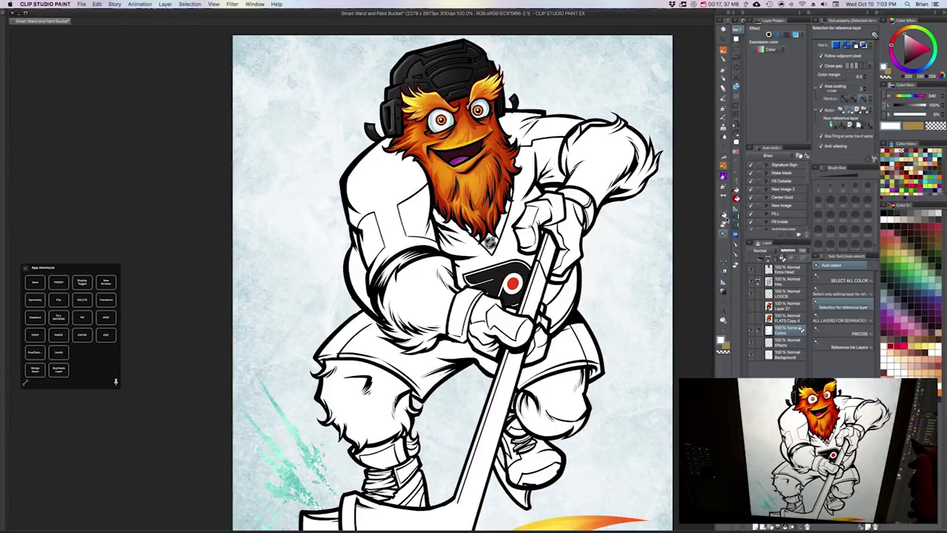
pyautogui.moveTo(502, 299); pyautogui.dragTo(505, 338)
pyautogui.scroll(3, 513, 324)
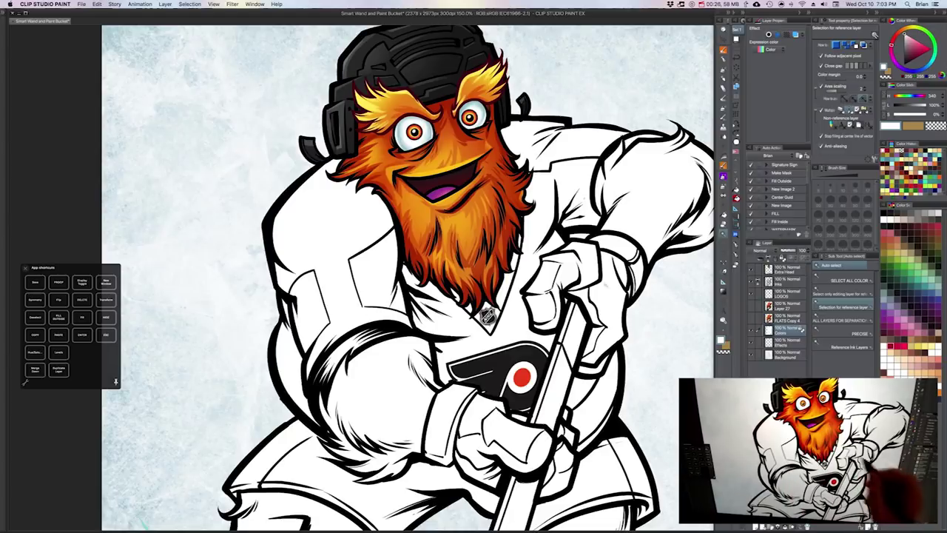
pyautogui.moveTo(636, 377); pyautogui.dragTo(608, 359)
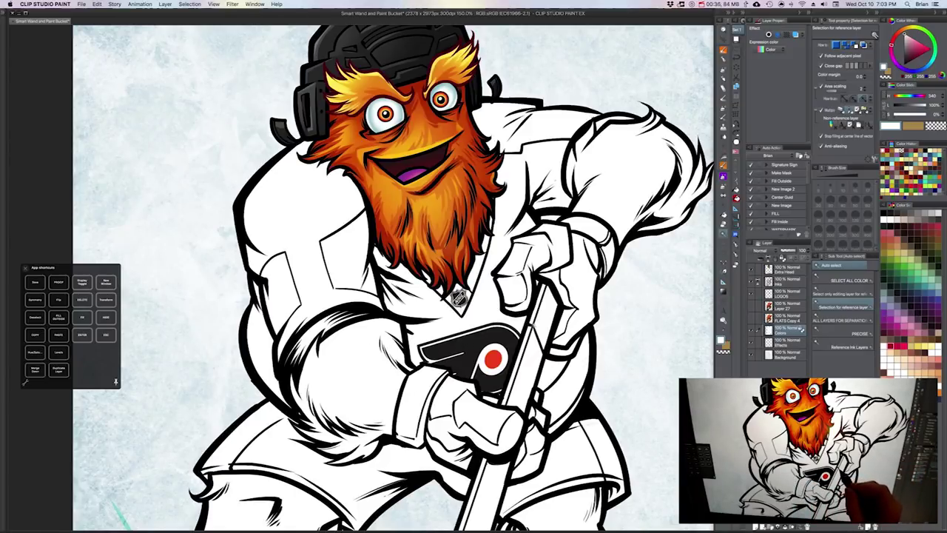
pyautogui.moveTo(568, 379); pyautogui.dragTo(597, 357)
pyautogui.scroll(-1, 568, 398)
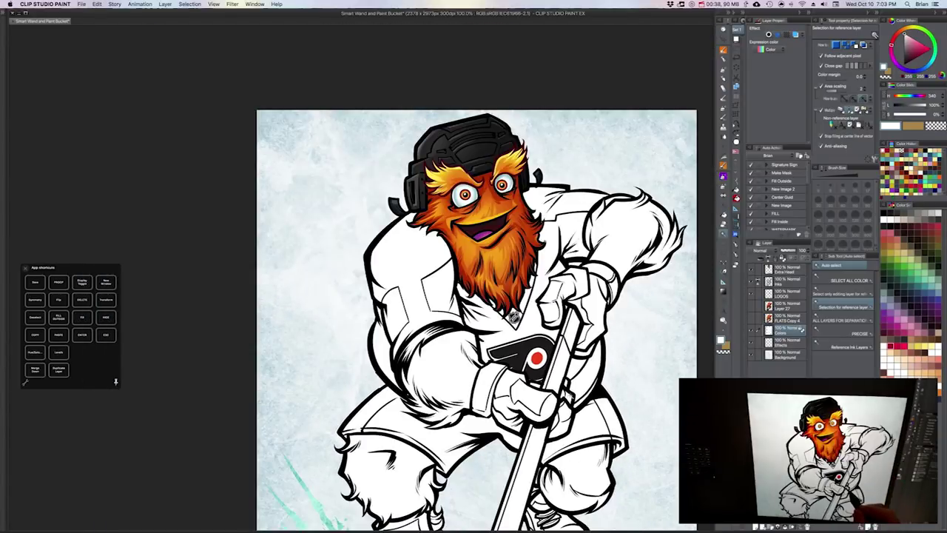
pyautogui.moveTo(568, 393); pyautogui.dragTo(554, 379)
pyautogui.moveTo(575, 355); pyautogui.dragTo(595, 288)
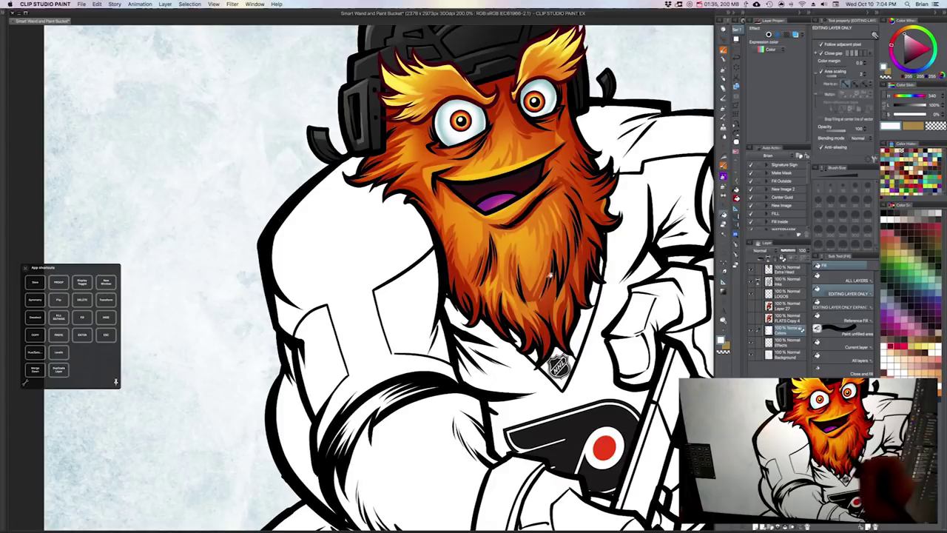
# - Inspect the corner of the sleeve panel's seam lines at high magnification for a break in the inks
pyautogui.moveTo(550, 274); pyautogui.dragTo(583, 286)
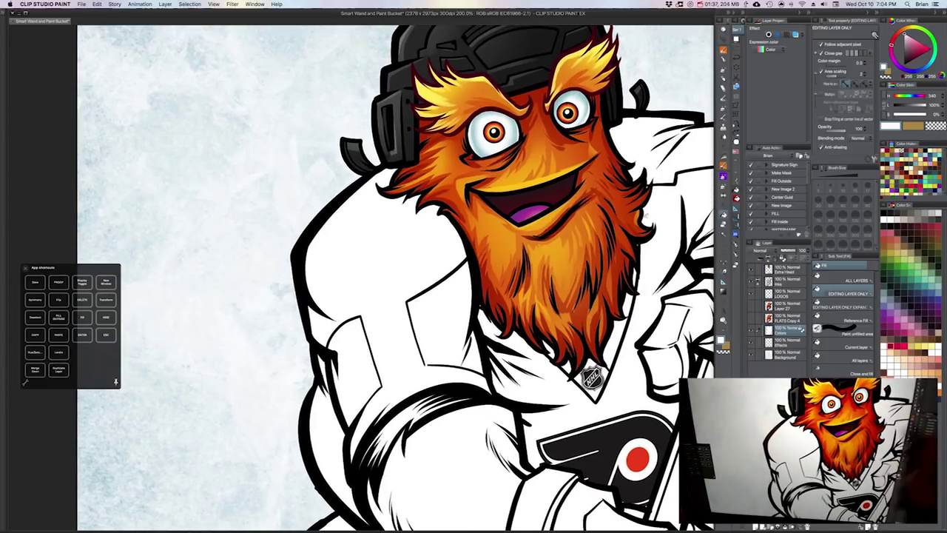
pyautogui.moveTo(500, 367); pyautogui.dragTo(542, 342)
pyautogui.keyDown('super'); pyautogui.click(542, 342); pyautogui.keyUp('super')
pyautogui.keyDown('super'); pyautogui.click(540, 326); pyautogui.keyUp('super')
pyautogui.moveTo(369, 381); pyautogui.dragTo(621, 336)
pyautogui.keyDown('super'); pyautogui.click(505, 307); pyautogui.keyUp('super')
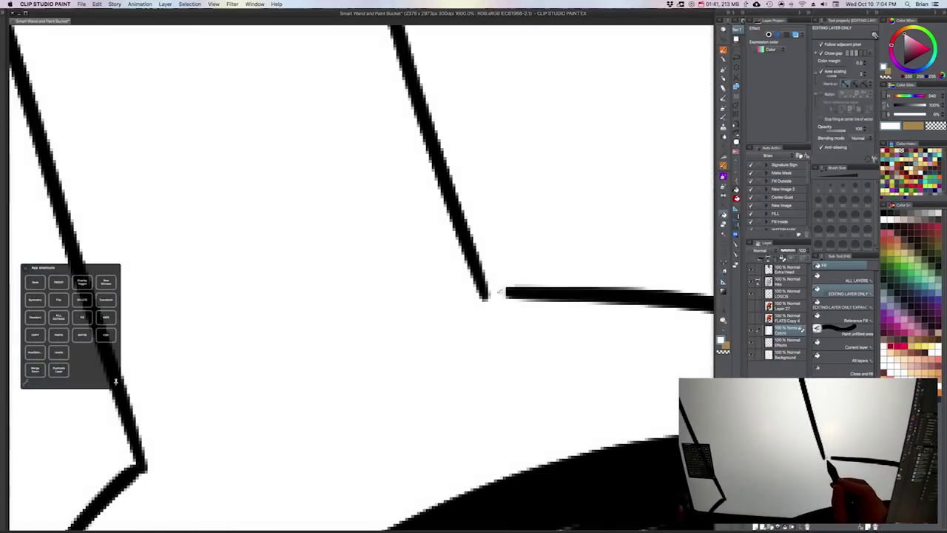
pyautogui.keyDown('alt'); pyautogui.click(514, 296); pyautogui.keyUp('alt')
pyautogui.keyDown('alt'); pyautogui.click(541, 324); pyautogui.keyUp('alt')
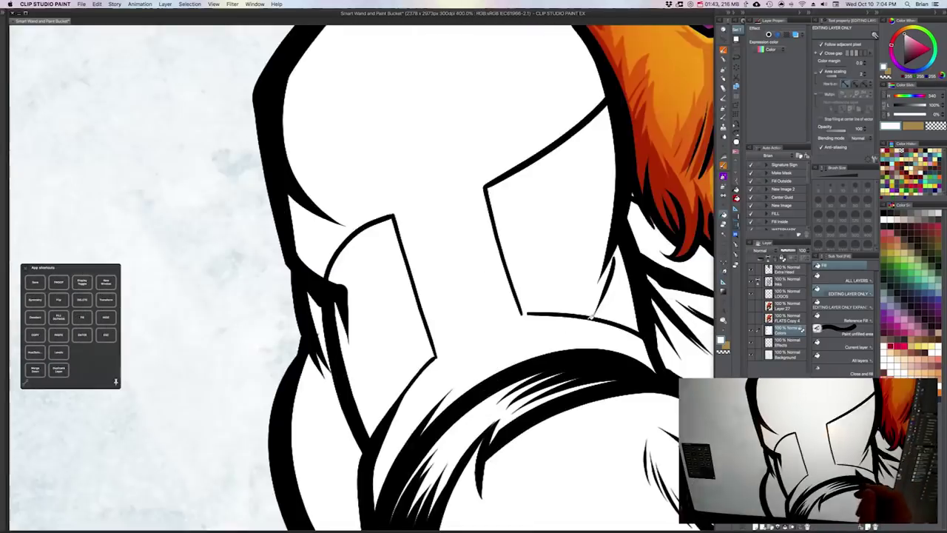
pyautogui.keyDown('alt'); pyautogui.click(558, 316); pyautogui.keyUp('alt')
pyautogui.keyDown('alt'); pyautogui.click(555, 314); pyautogui.keyUp('alt')
pyautogui.moveTo(549, 310); pyautogui.dragTo(523, 304)
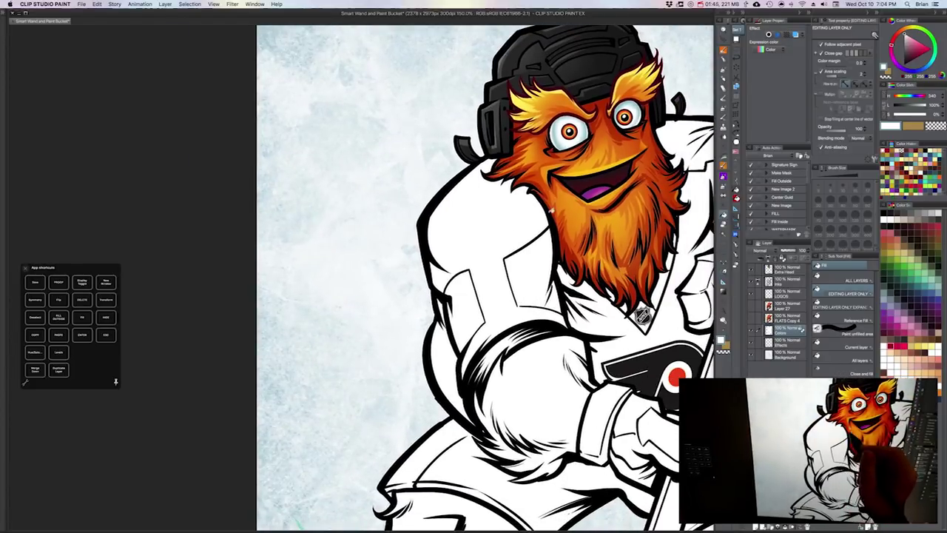
pyautogui.moveTo(548, 319); pyautogui.dragTo(478, 330)
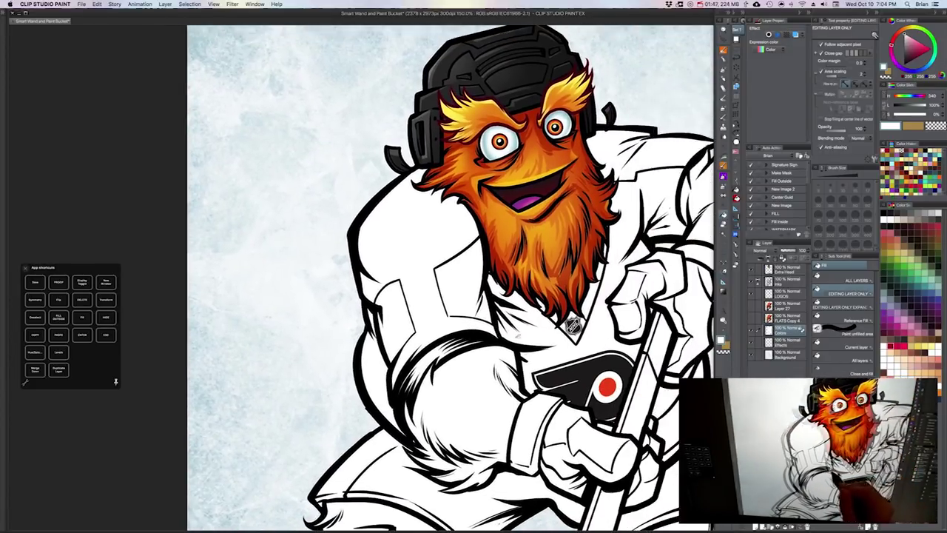
pyautogui.hscroll(2, 488, 278)
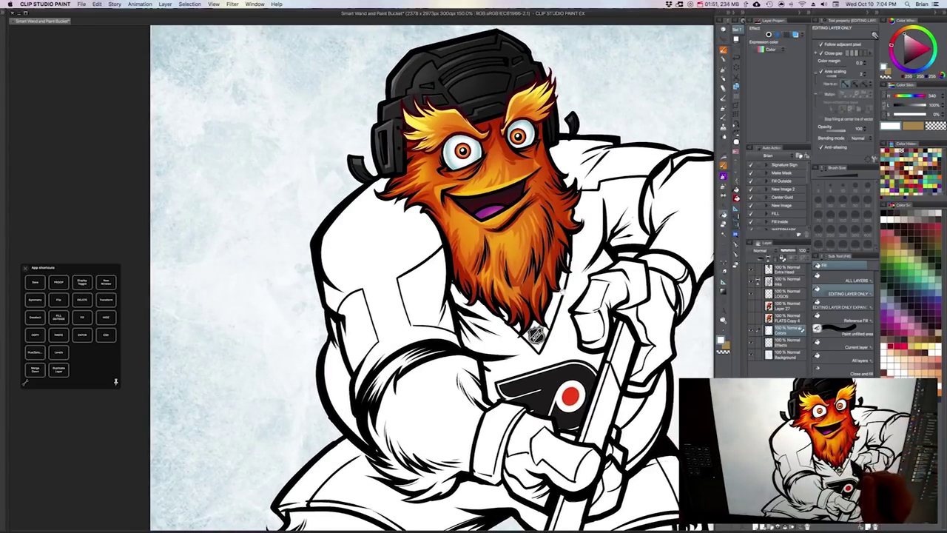
pyautogui.moveTo(563, 292); pyautogui.dragTo(548, 307)
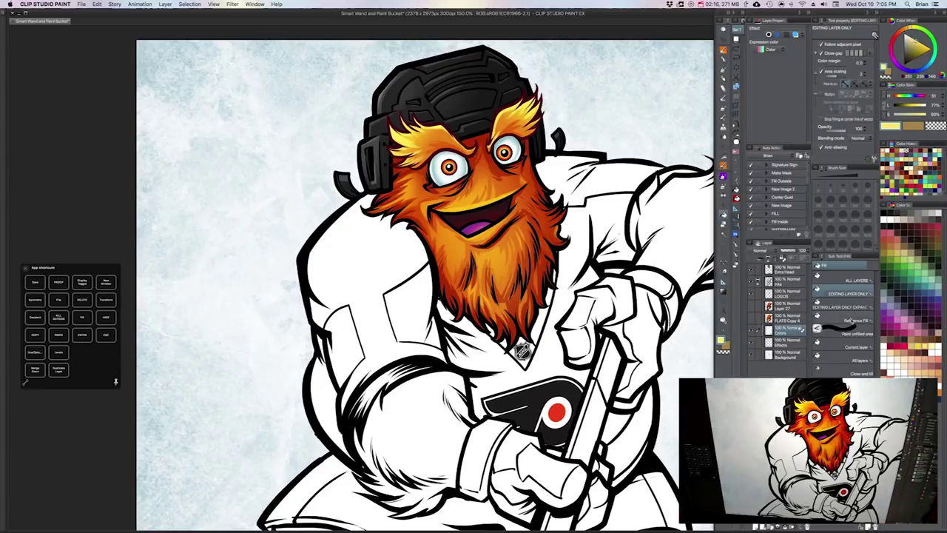
# - Set up Reference Fill with Follow adjacent pixel, Close gap and Area scaling enabled, and fill the jersey's shoulders and sleeve with light yellow
pyautogui.click(852, 320)
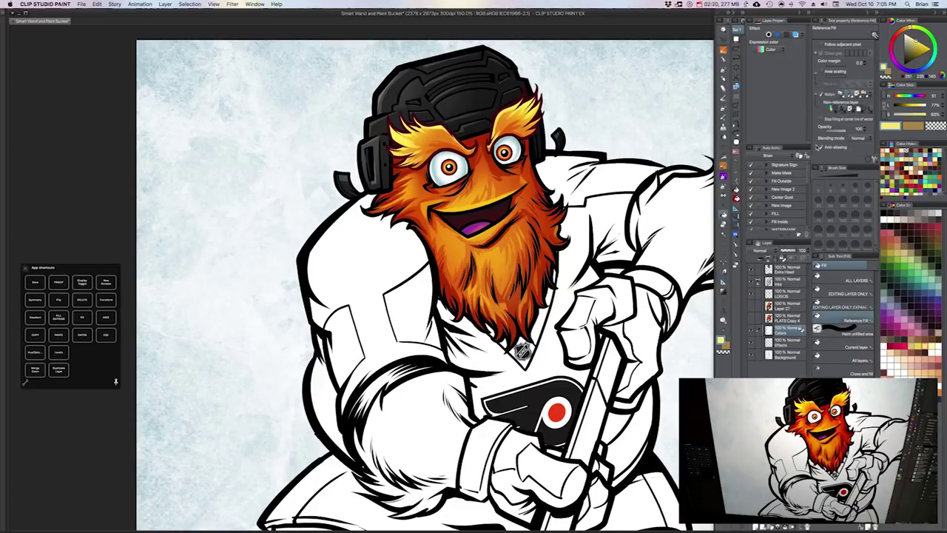
pyautogui.click(819, 72)
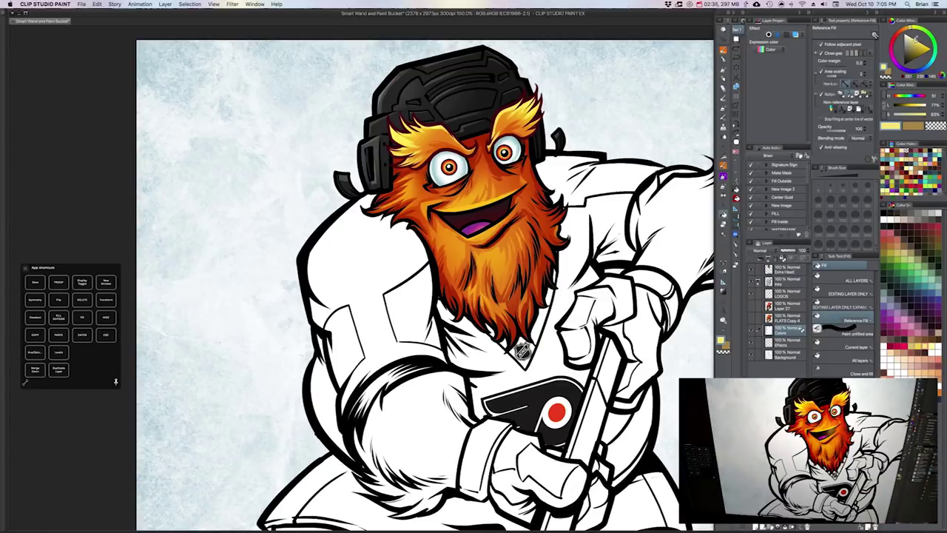
pyautogui.click(392, 259)
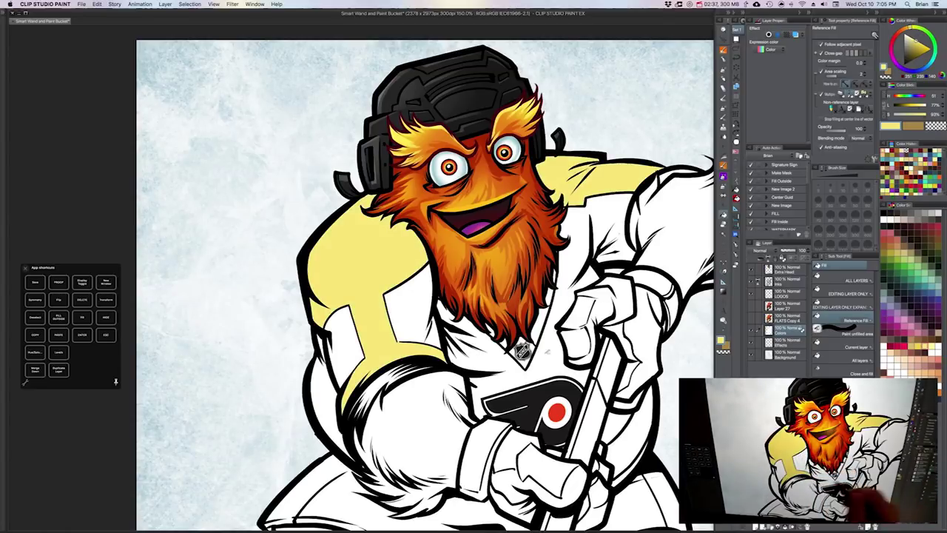
pyautogui.moveTo(563, 321); pyautogui.dragTo(579, 270)
pyautogui.scroll(5, 365, 284)
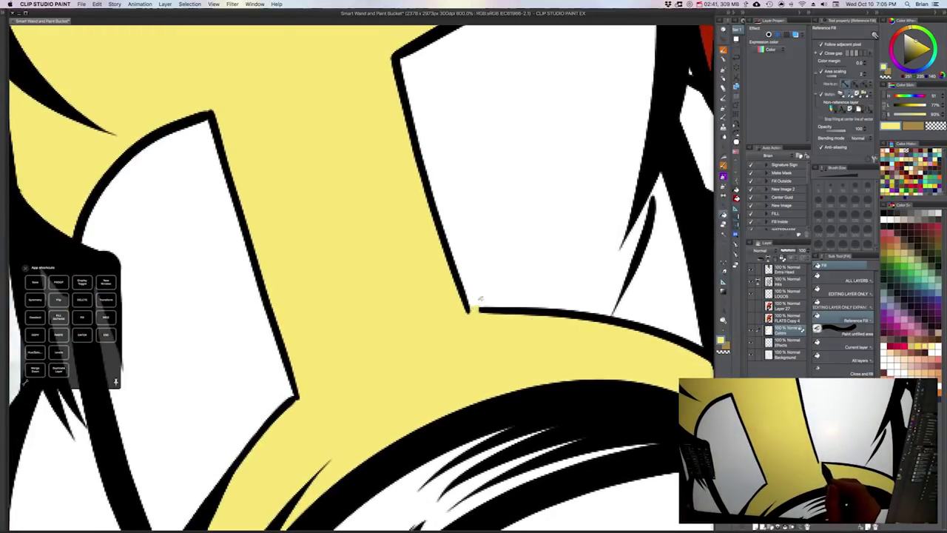
pyautogui.scroll(-5, 510, 351)
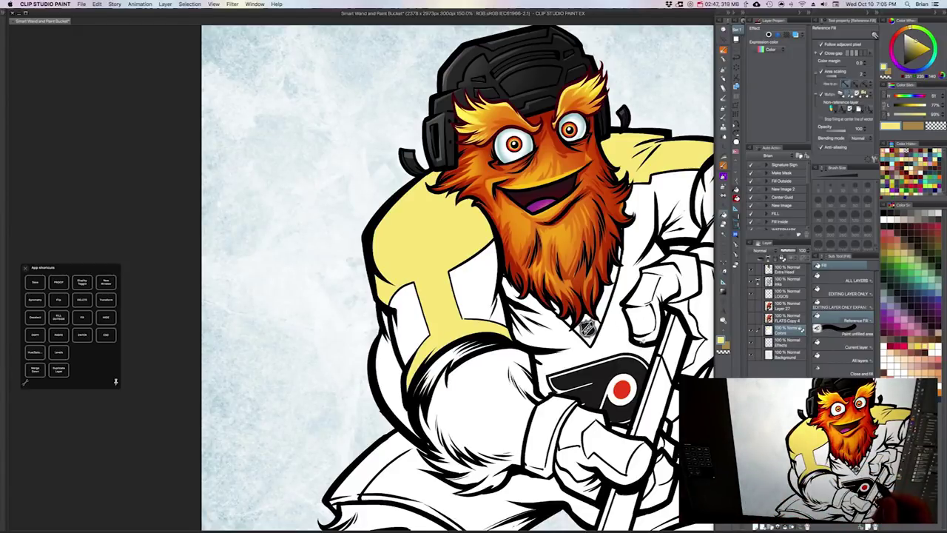
# - Sample the helmet's dark colour and fill the upper hand's glove and cuff with it
pyautogui.moveTo(643, 340)
pyautogui.mouseDown()
pyautogui.moveTo(551, 319)
pyautogui.moveTo(543, 349)
pyautogui.mouseUp()
pyautogui.keyDown('alt'); pyautogui.click(453, 68); pyautogui.keyUp('alt')
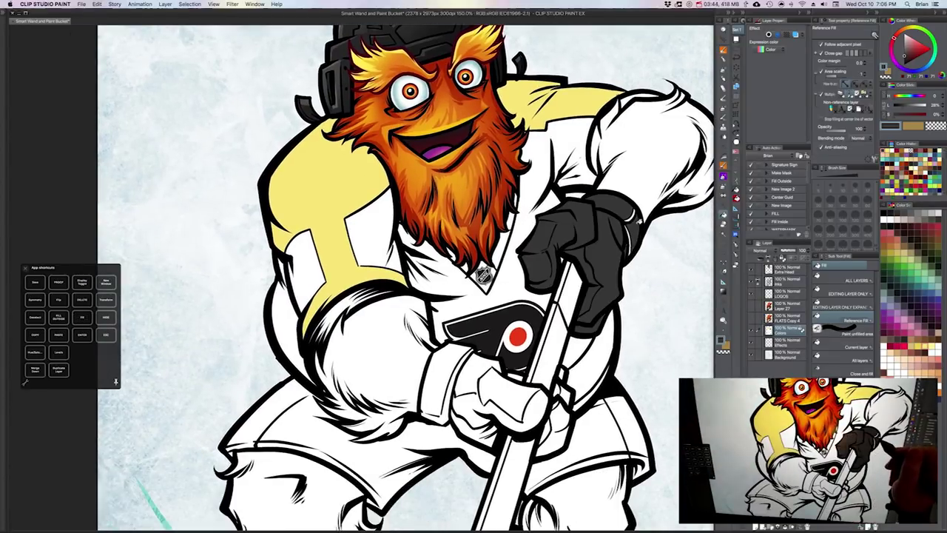
pyautogui.press('u')
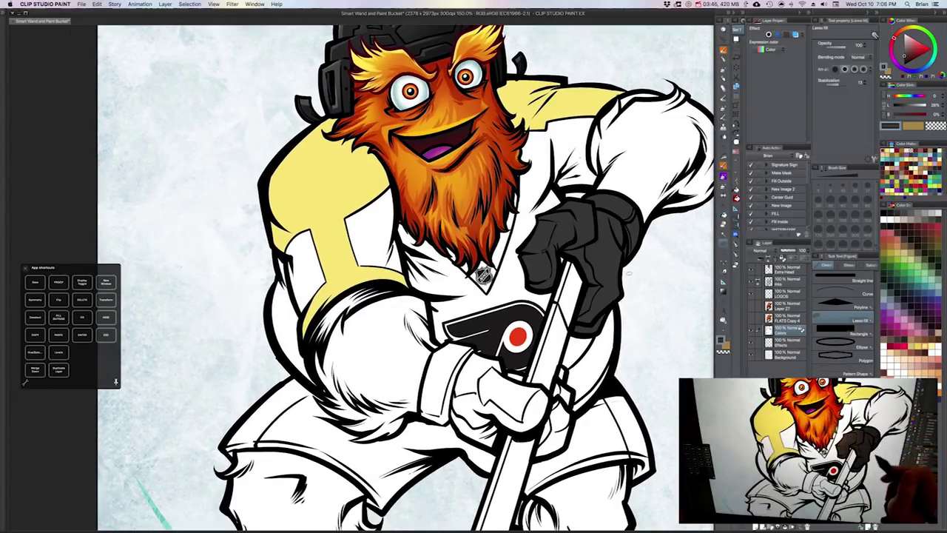
# - Switch to Auto select with the Selection for reference layer sub tool and look over its options and the unfilled artwork areas
pyautogui.press('w')
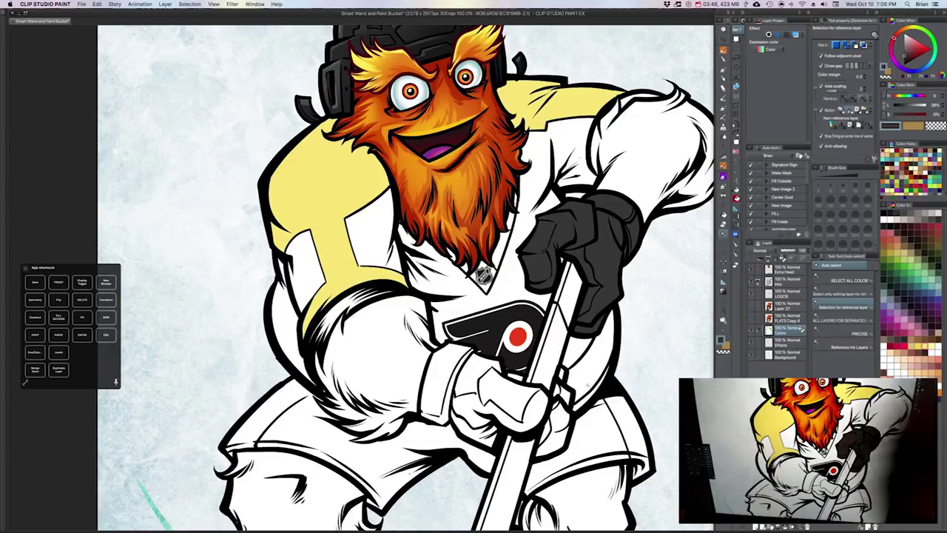
pyautogui.moveTo(607, 300); pyautogui.dragTo(615, 326)
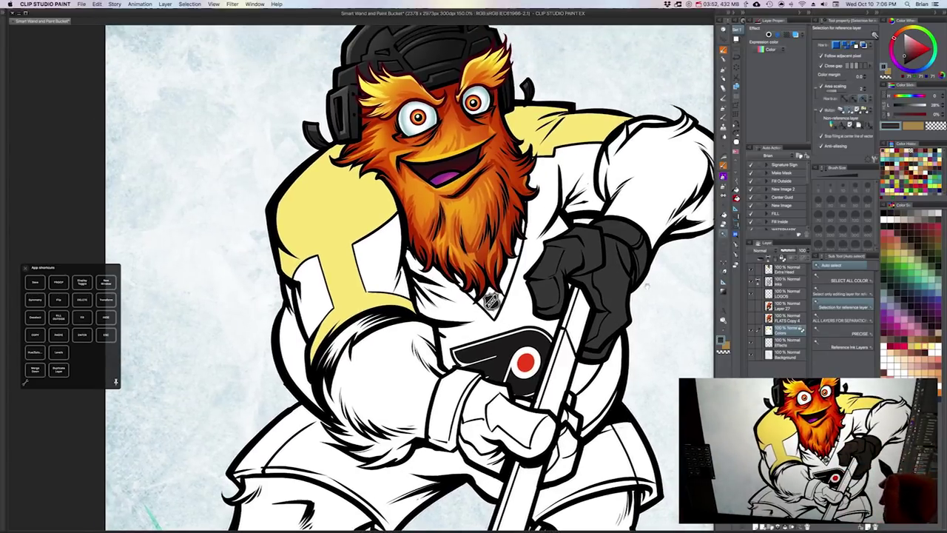
pyautogui.moveTo(646, 287); pyautogui.dragTo(583, 258)
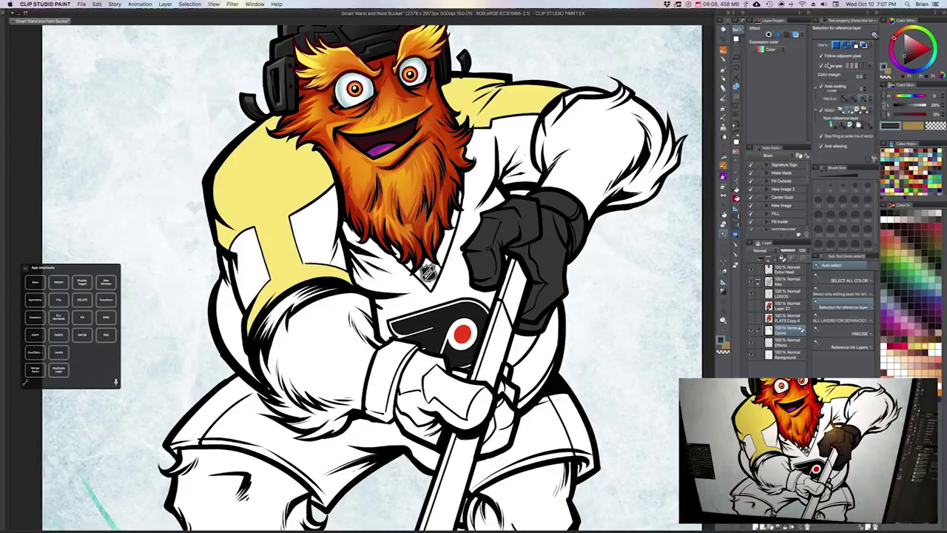
pyautogui.moveTo(561, 292); pyautogui.dragTo(623, 268)
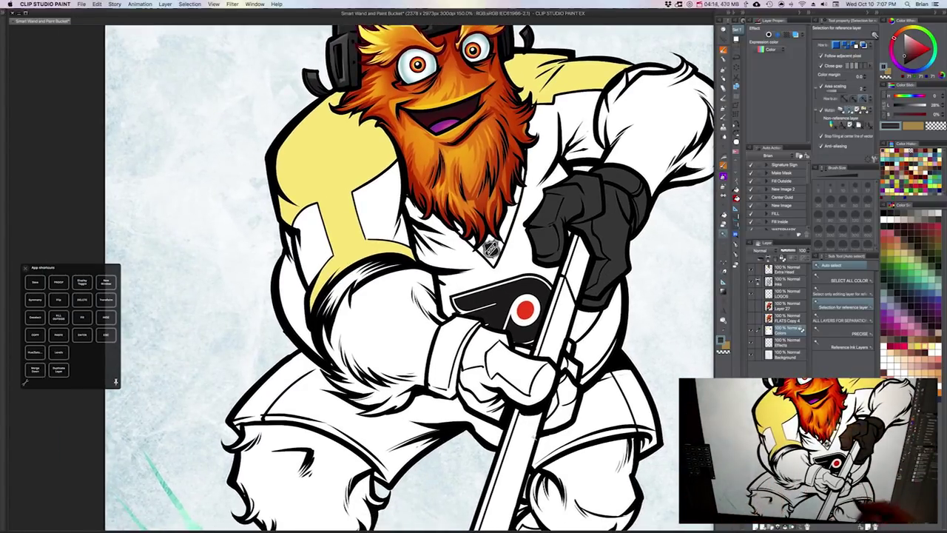
pyautogui.moveTo(514, 338); pyautogui.dragTo(465, 282)
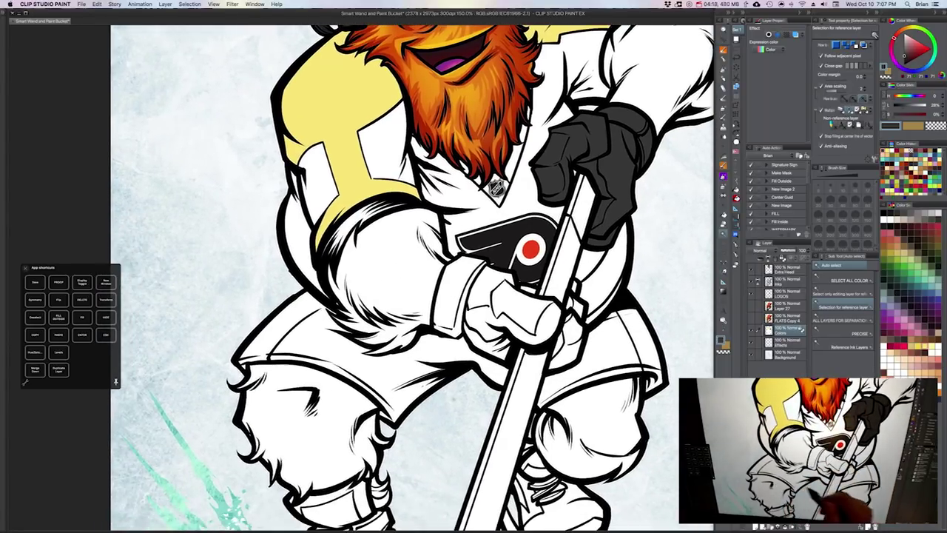
pyautogui.moveTo(472, 404); pyautogui.dragTo(482, 356)
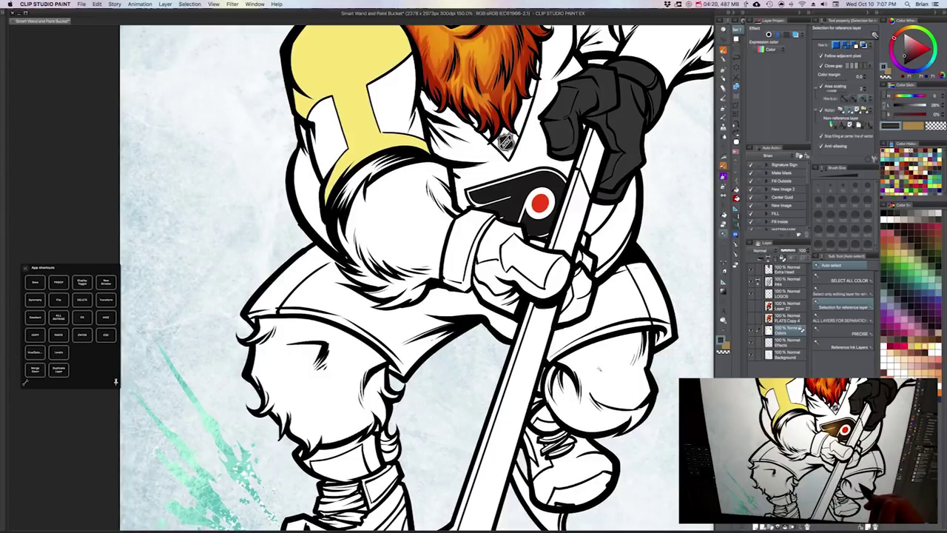
pyautogui.moveTo(430, 237); pyautogui.dragTo(408, 300)
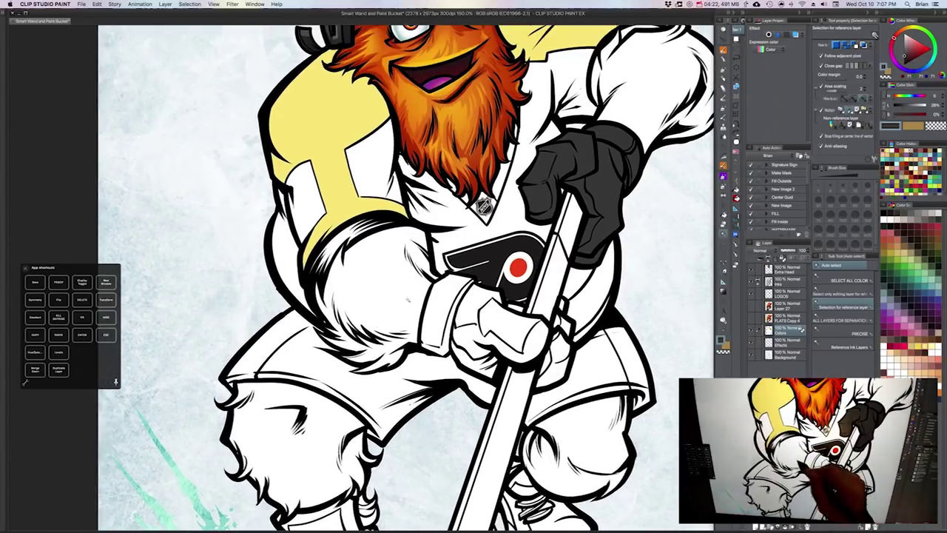
# - Inspect the auto selection's edge along the forearm inks at high magnification, from the fur strokes up to the sleeve cuff
pyautogui.moveTo(435, 271); pyautogui.dragTo(492, 310)
pyautogui.scroll(3, 490, 308)
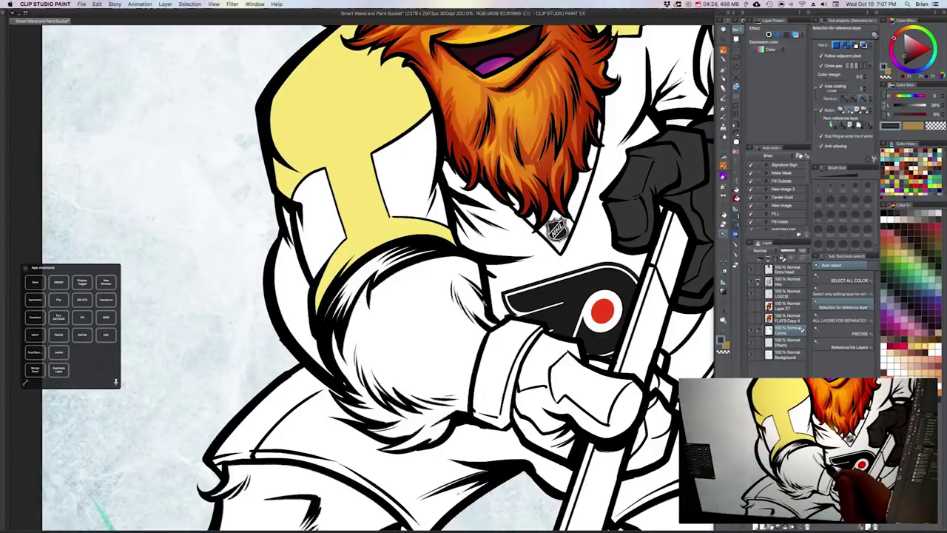
pyautogui.scroll(4, 485, 299)
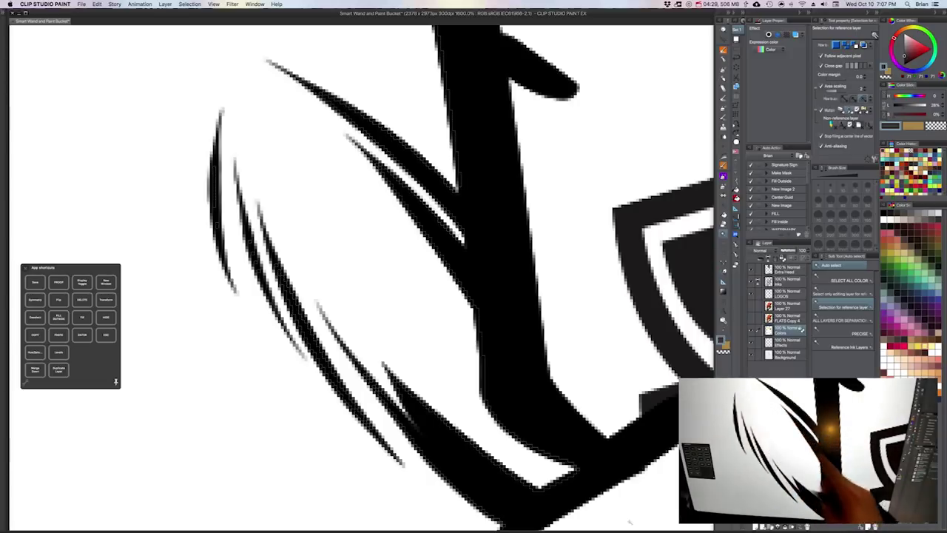
pyautogui.moveTo(436, 302); pyautogui.dragTo(580, 507)
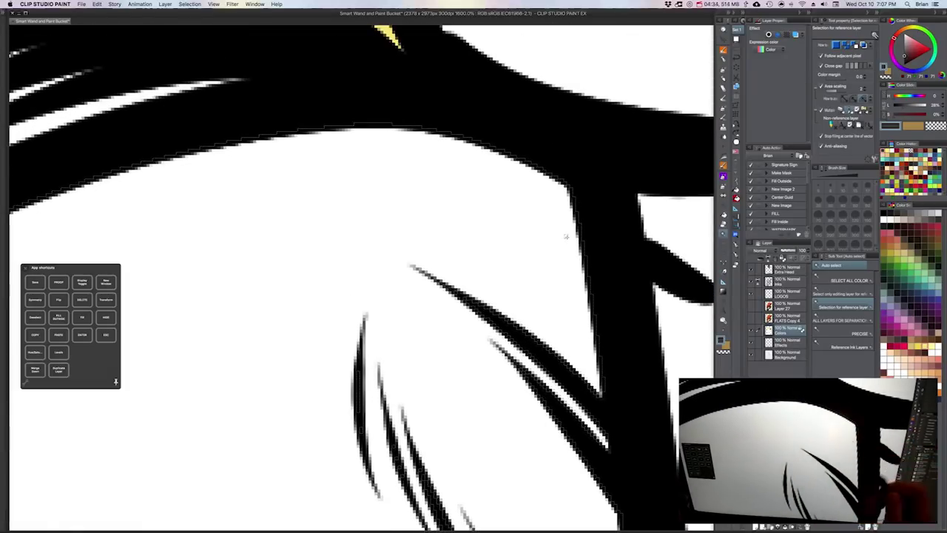
pyautogui.scroll(-3, 562, 311)
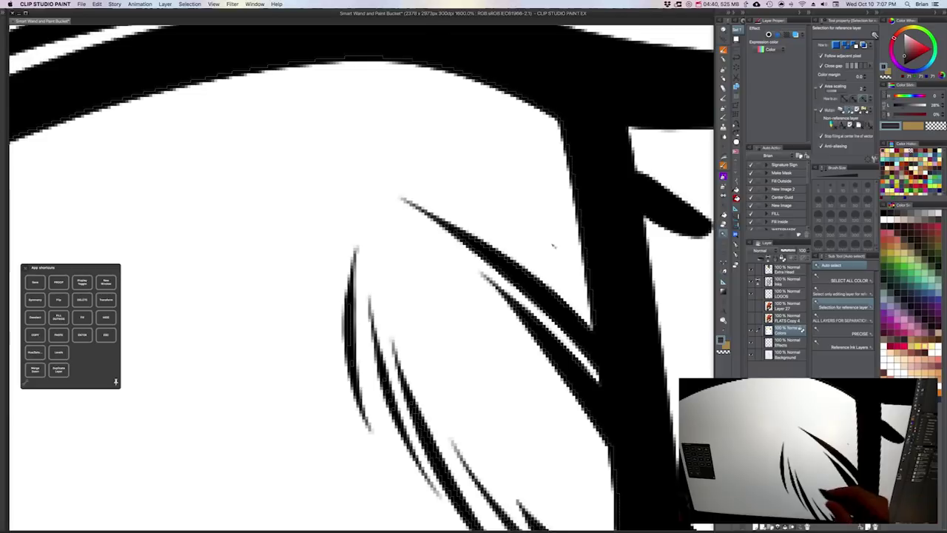
pyautogui.scroll(-4, 553, 246)
pyautogui.moveTo(450, 372)
pyautogui.mouseDown()
pyautogui.moveTo(533, 308)
pyautogui.moveTo(503, 338)
pyautogui.mouseUp()
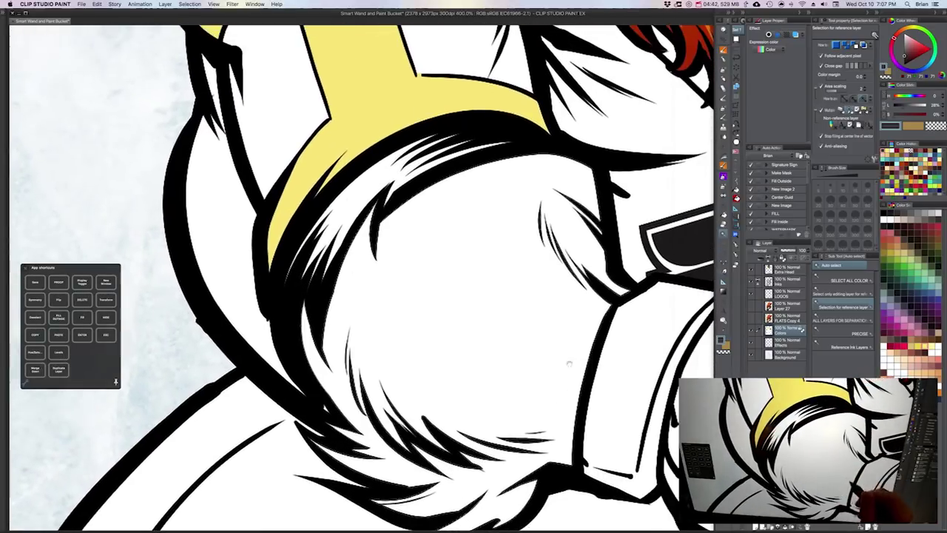
pyautogui.scroll(-3, 569, 363)
pyautogui.moveTo(569, 363); pyautogui.dragTo(415, 407)
# - Sample the orange from the mascot's face and fill the furry forearm and both knees with it using Reference Fill
pyautogui.press('g')
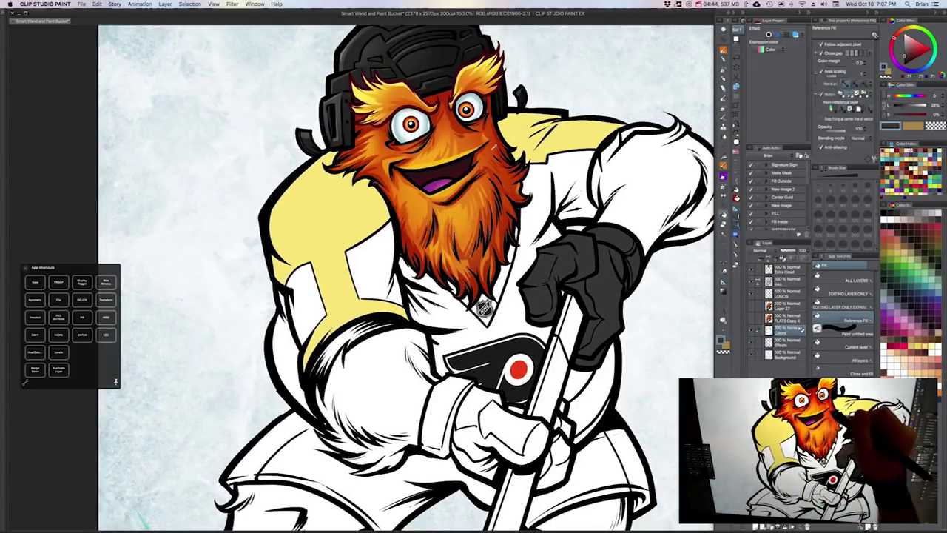
pyautogui.keyDown('alt'); pyautogui.click(494, 147); pyautogui.keyUp('alt')
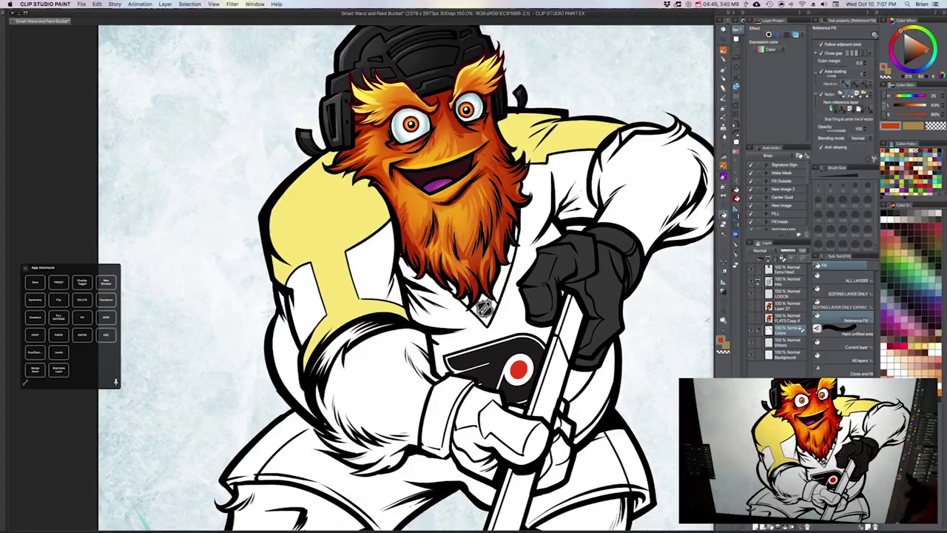
pyautogui.click(378, 399)
pyautogui.click(296, 511)
pyautogui.scroll(-3, 403, 277)
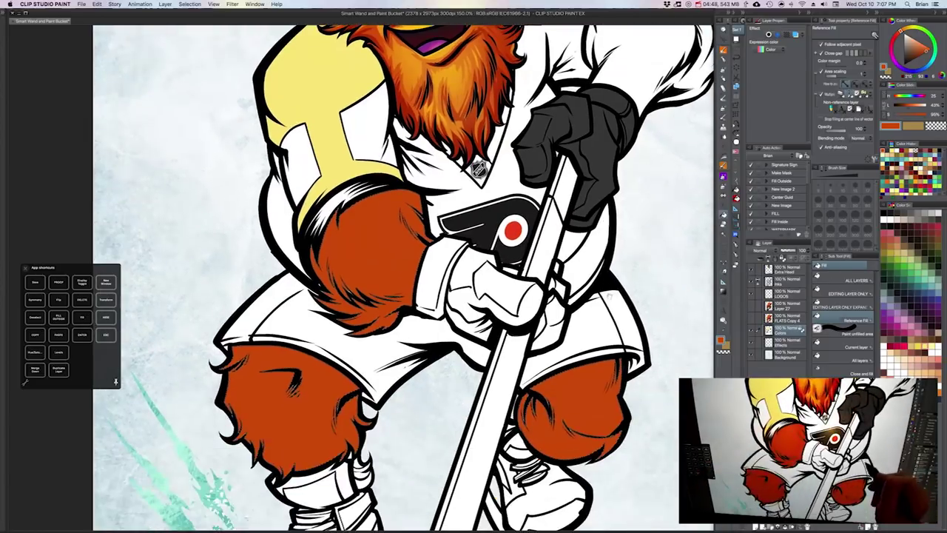
pyautogui.scroll(-2, 403, 278)
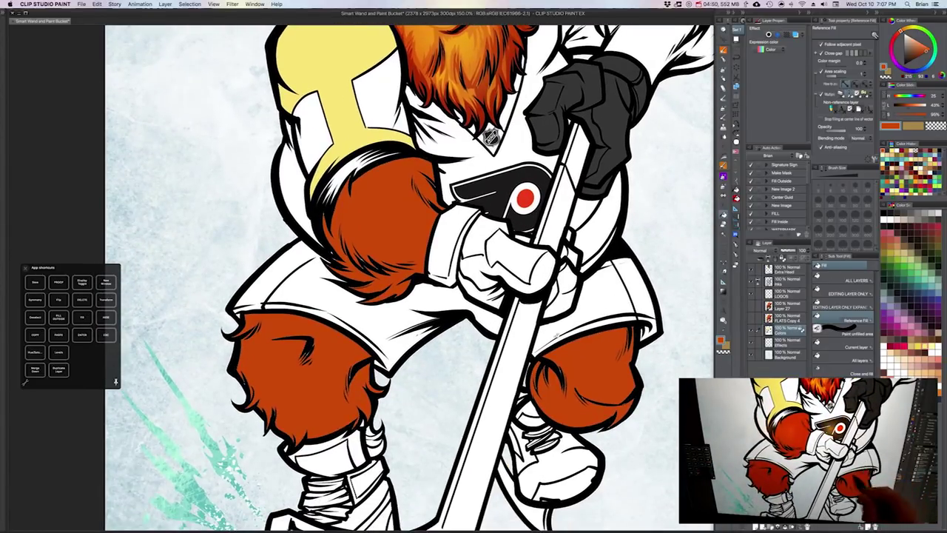
pyautogui.press('u')
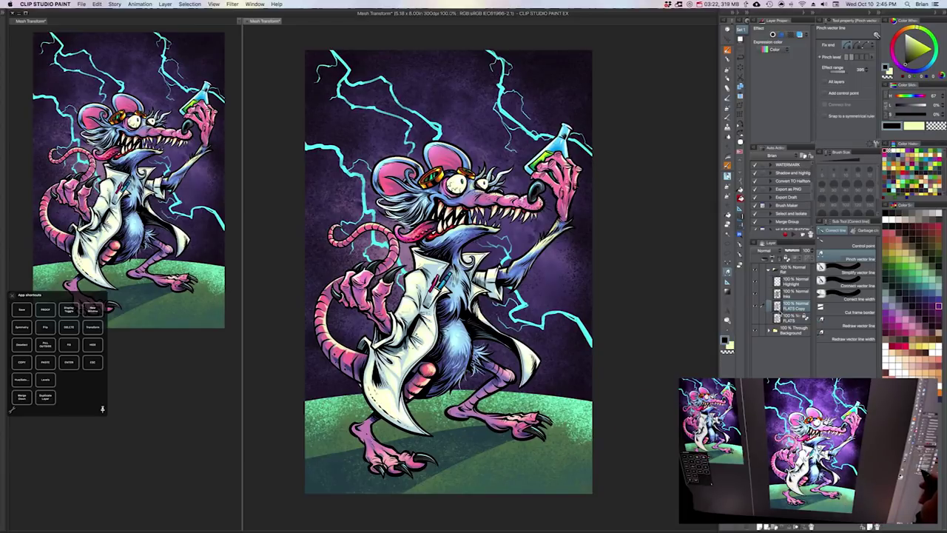
# - In the Mesh Transform rat illustration, check what the Rat folder, Highlight, Inks and FLATS Copy layers contain by toggling their visibility
pyautogui.click(754, 280)
pyautogui.click(755, 268)
pyautogui.click(754, 268)
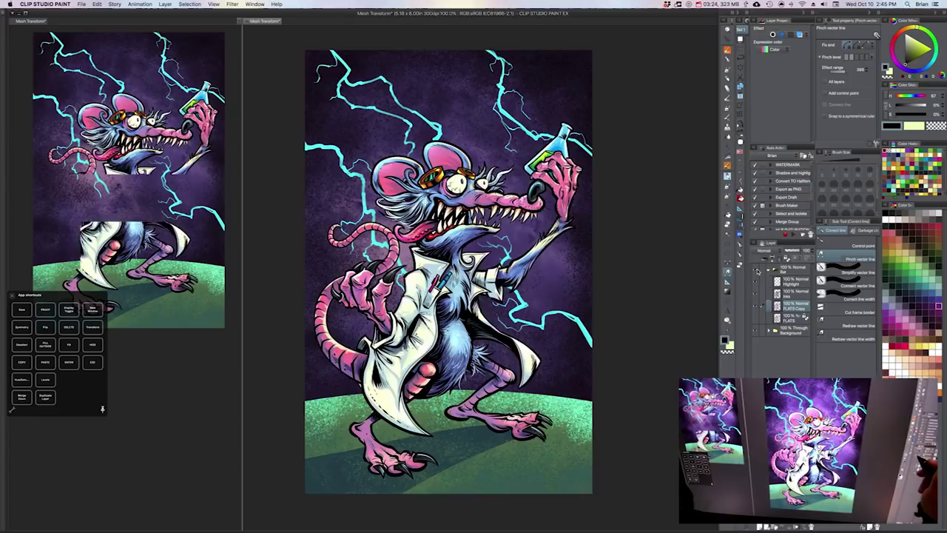
pyautogui.click(754, 280)
pyautogui.click(755, 305)
pyautogui.click(755, 306)
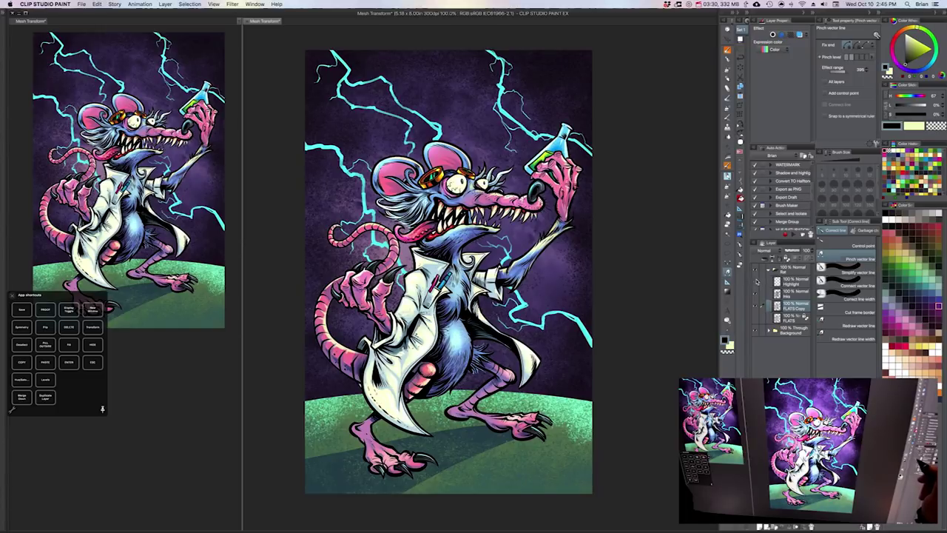
pyautogui.click(756, 282)
pyautogui.click(756, 294)
pyautogui.click(755, 294)
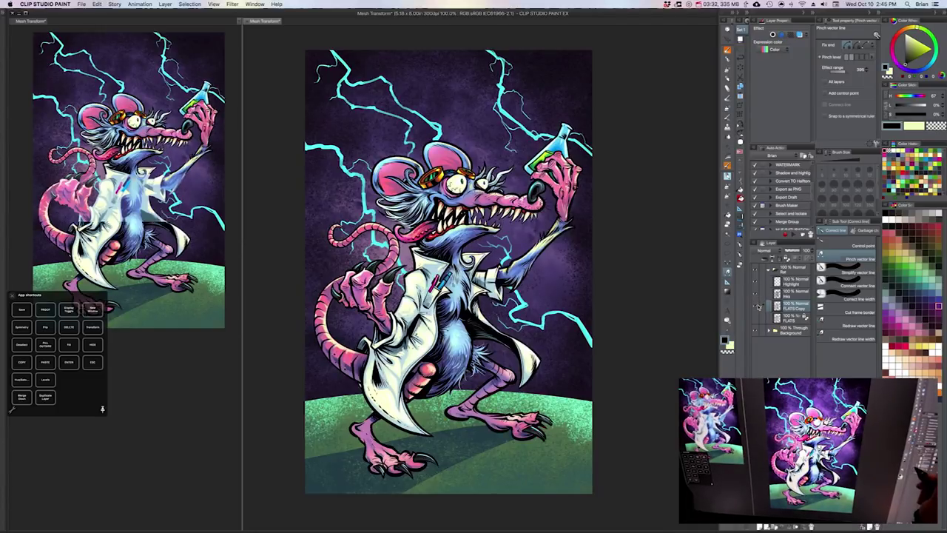
pyautogui.click(755, 306)
pyautogui.click(755, 306)
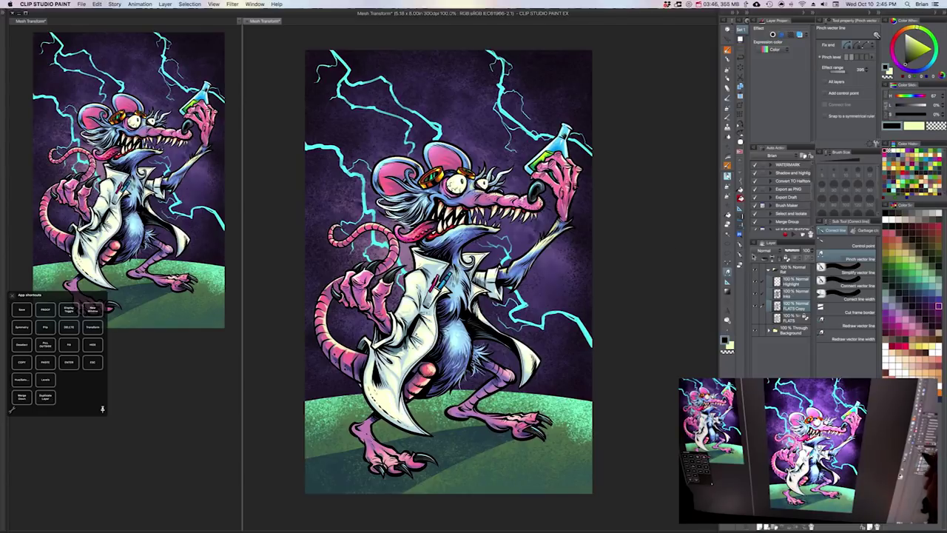
# - Start a Mesh Transformation on the Highlight, Inks and FLATS Copy layers with 8 horizontal and 8 vertical lattice points
pyautogui.click(97, 4)
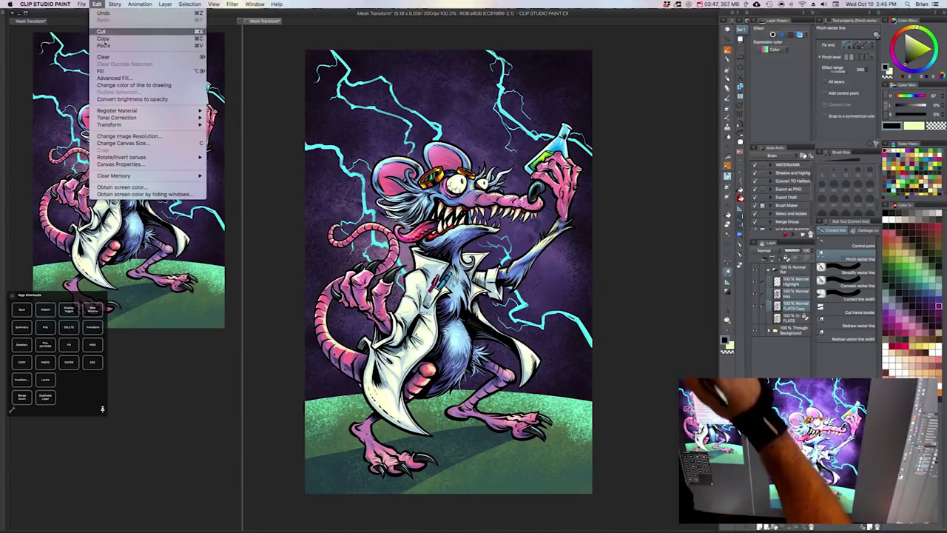
pyautogui.moveTo(111, 125)
pyautogui.click(238, 161)
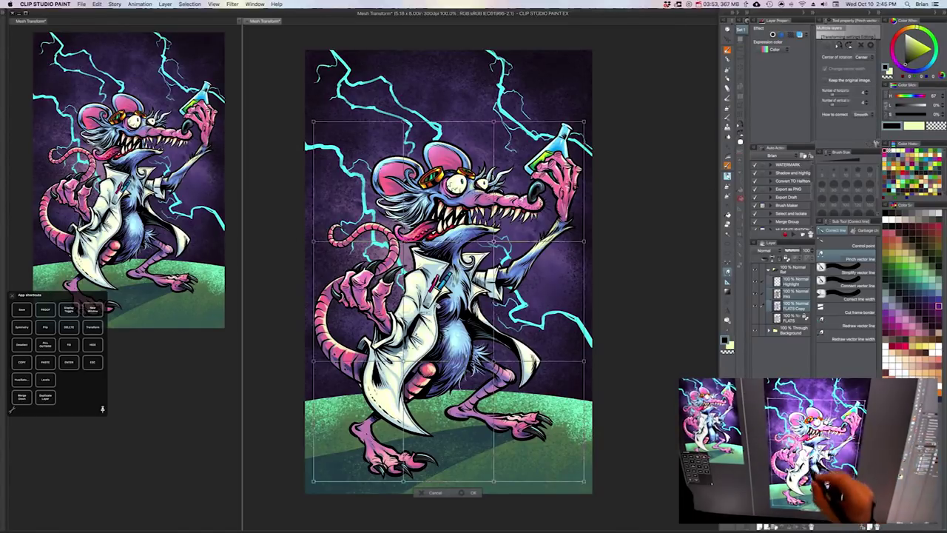
pyautogui.click(868, 95)
pyautogui.click(867, 95)
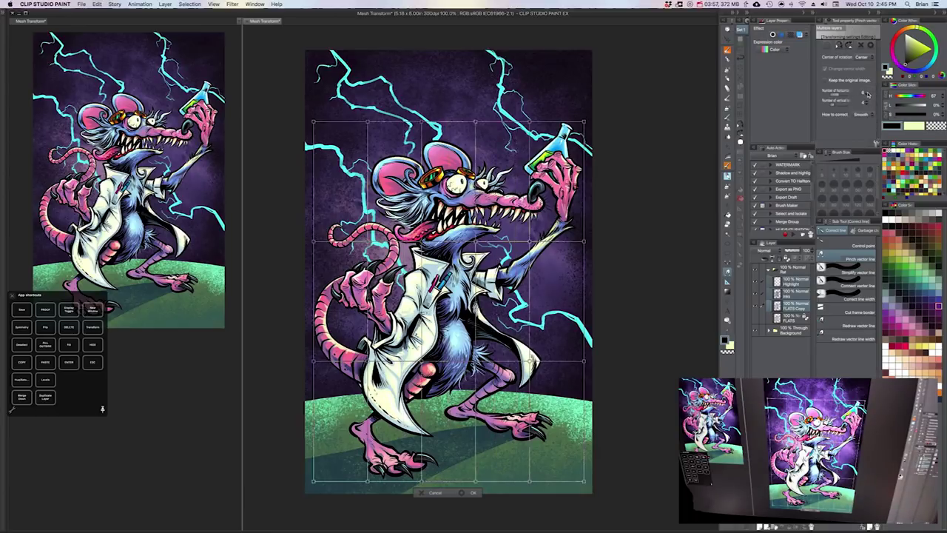
pyautogui.click(868, 101)
pyautogui.click(867, 101)
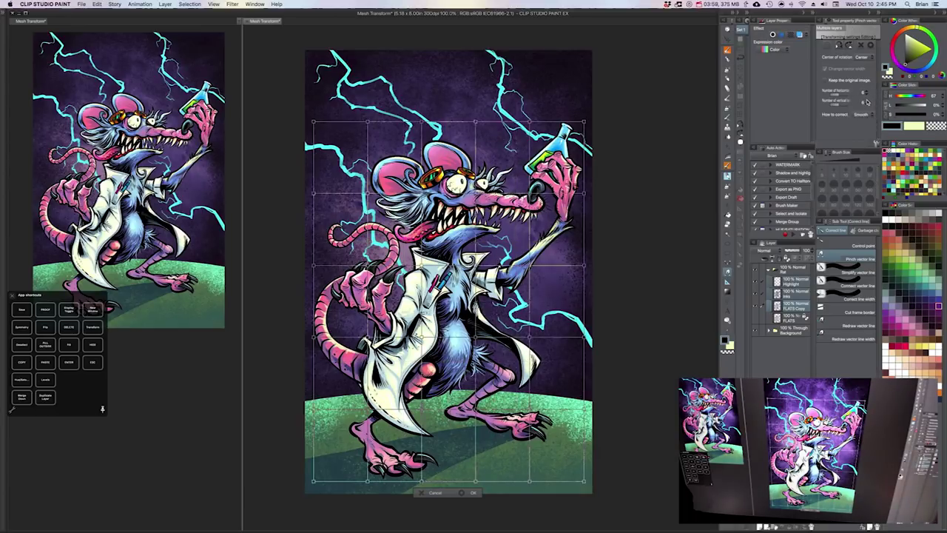
pyautogui.click(867, 101)
pyautogui.click(870, 94)
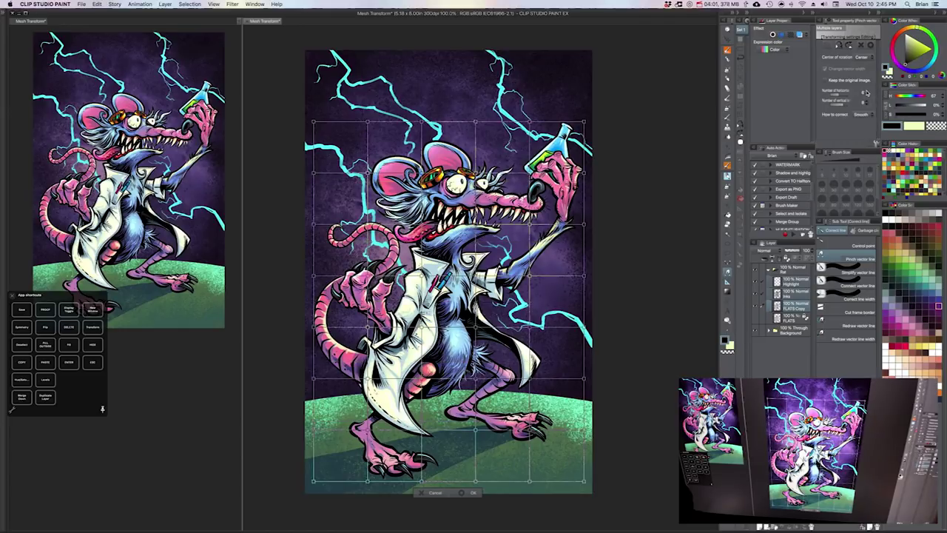
pyautogui.click(866, 93)
pyautogui.click(866, 94)
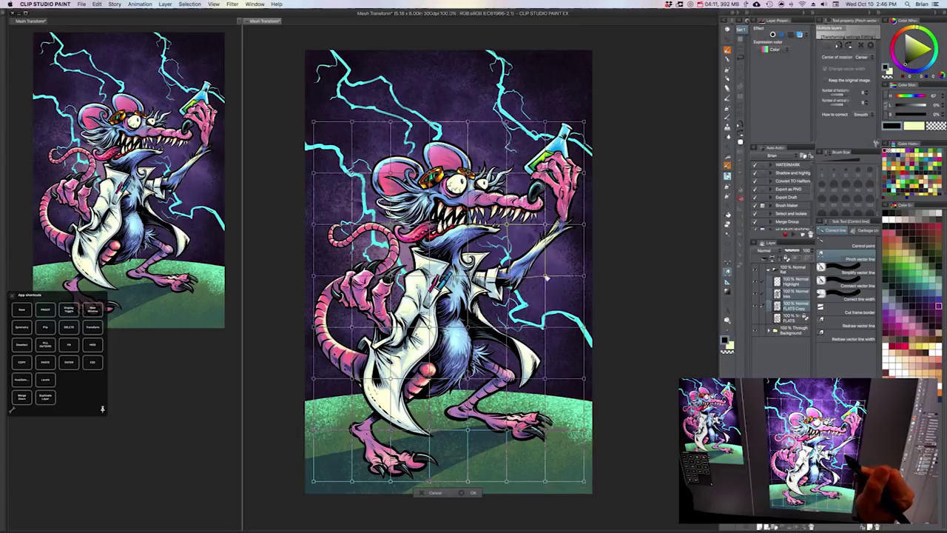
# - Warp the rat's mesh by nudging the elbow, pulling the tail curl outward, stretching the flask upward and the front foot downward, and apply it
pyautogui.moveTo(546, 276); pyautogui.dragTo(548, 277)
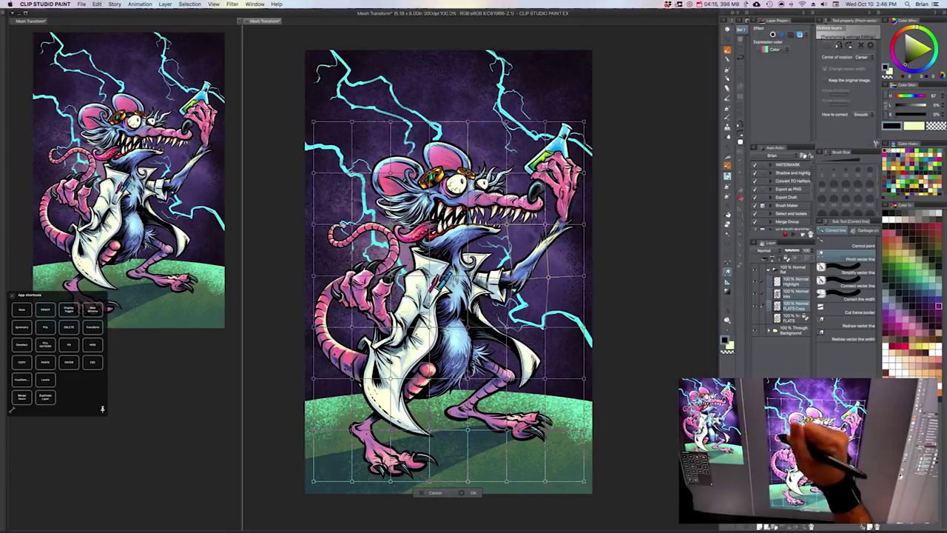
pyautogui.moveTo(312, 222); pyautogui.dragTo(301, 207)
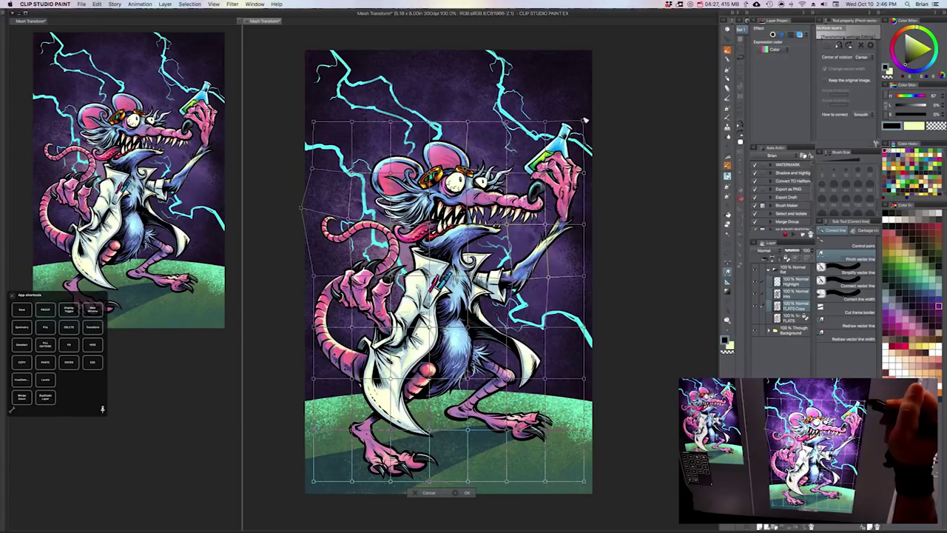
pyautogui.moveTo(584, 119); pyautogui.dragTo(587, 107)
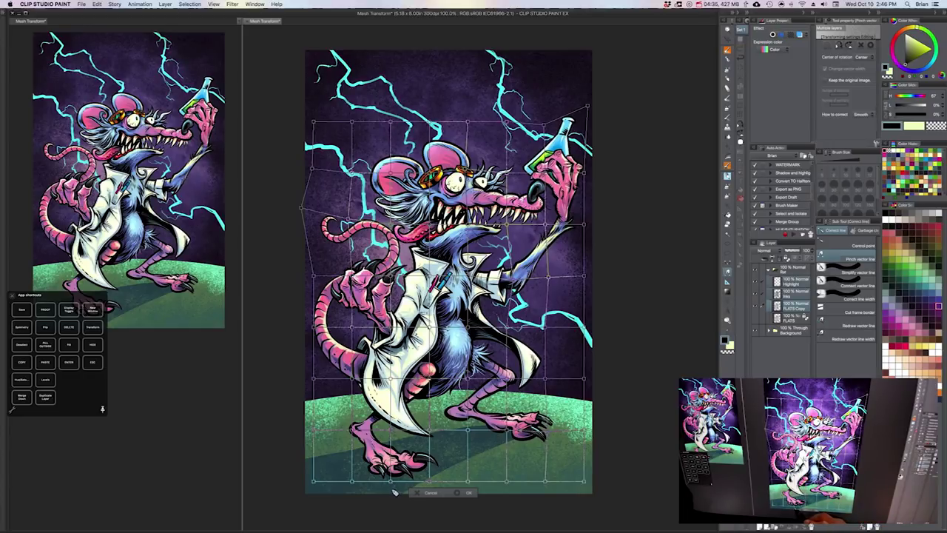
pyautogui.moveTo(429, 481); pyautogui.dragTo(426, 488)
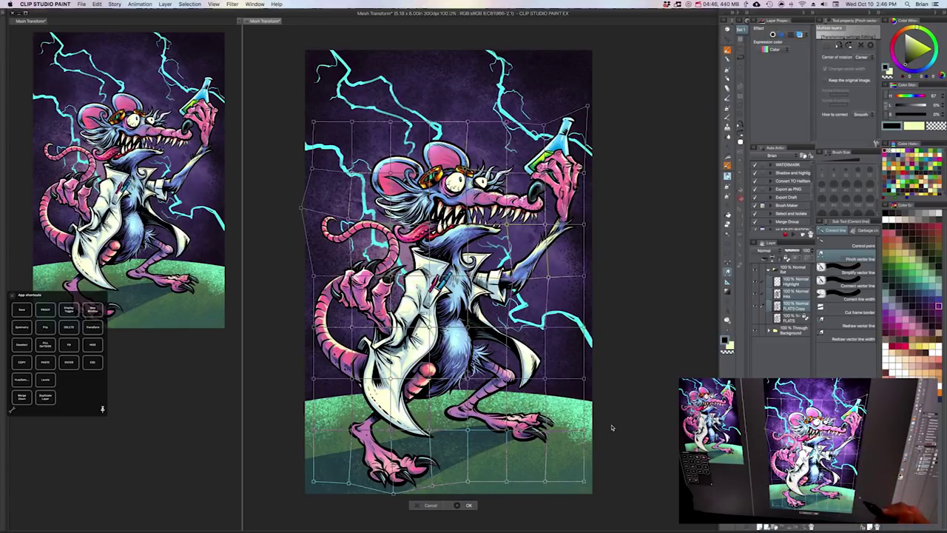
pyautogui.press('Return')
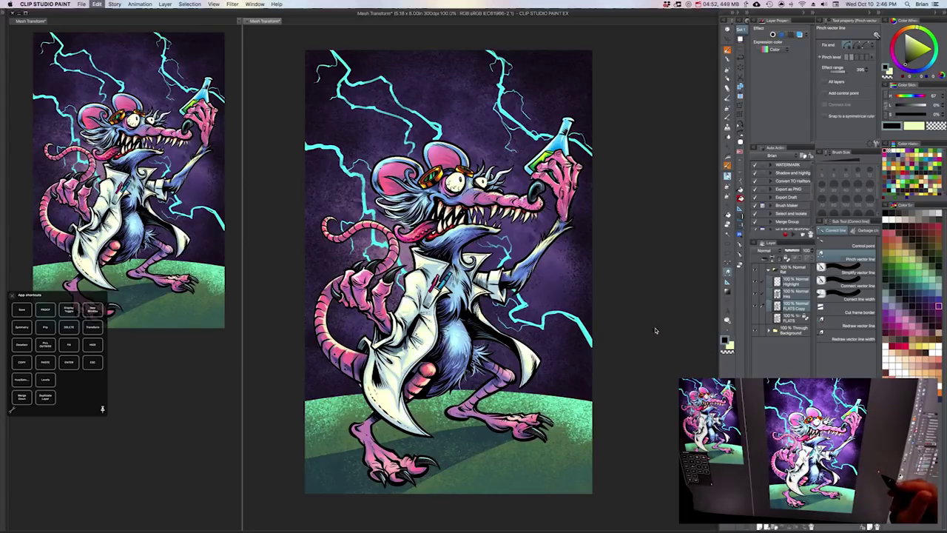
# - Compare the rat before and after the mesh warp by undoing and redoing it twice
pyautogui.press('super+z')
pyautogui.press('super+y')
pyautogui.press('super+z')
pyautogui.press('super+y')
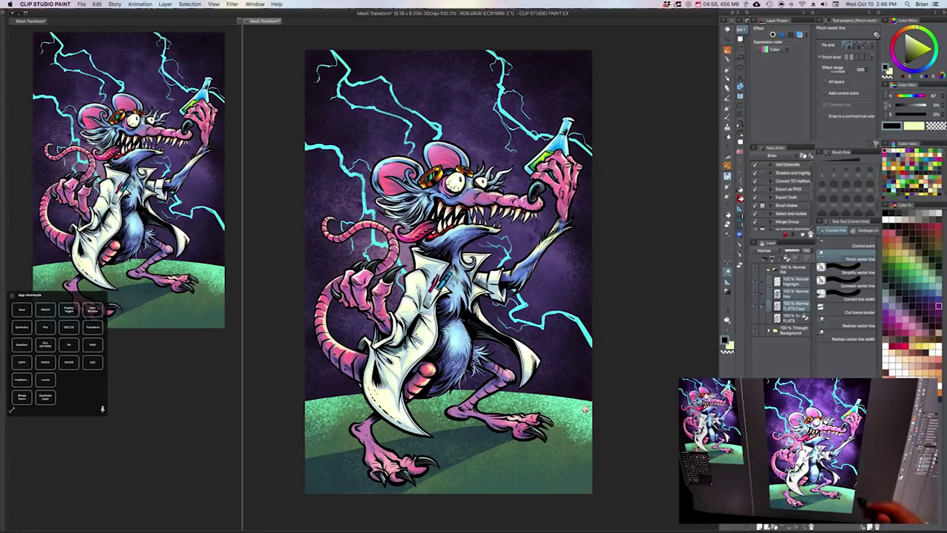
# - Start a Mesh Transformation on the Background folder's Lightning layer with 5 horizontal and 5 vertical lattice points
pyautogui.click(769, 332)
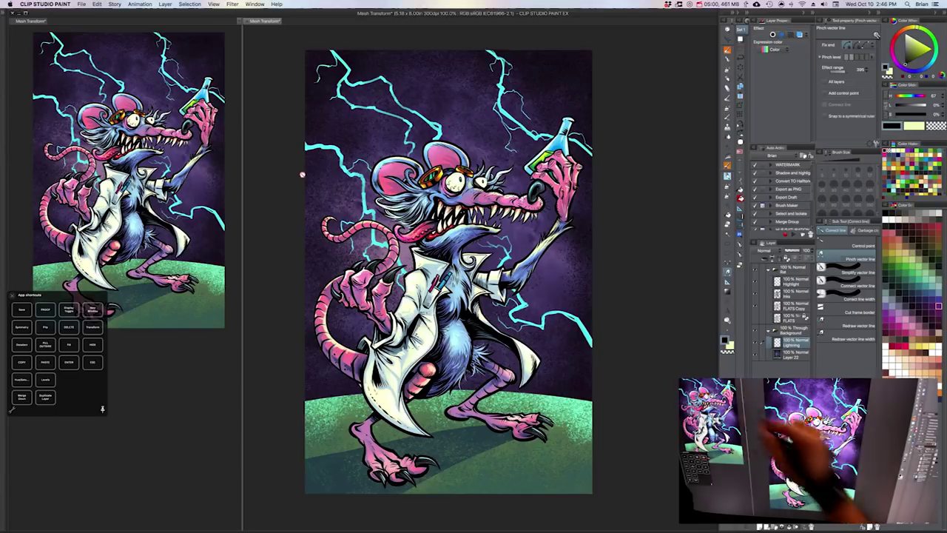
pyautogui.click(96, 3)
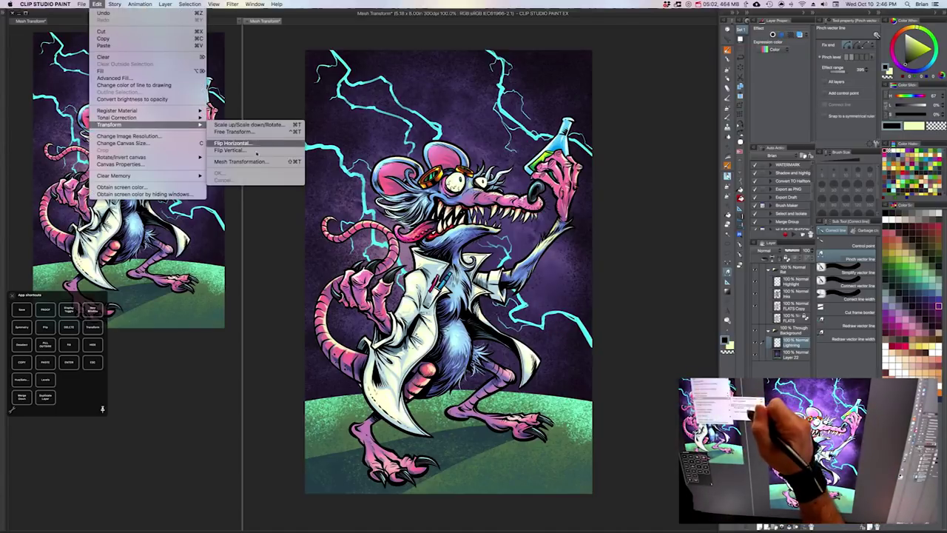
pyautogui.click(245, 146)
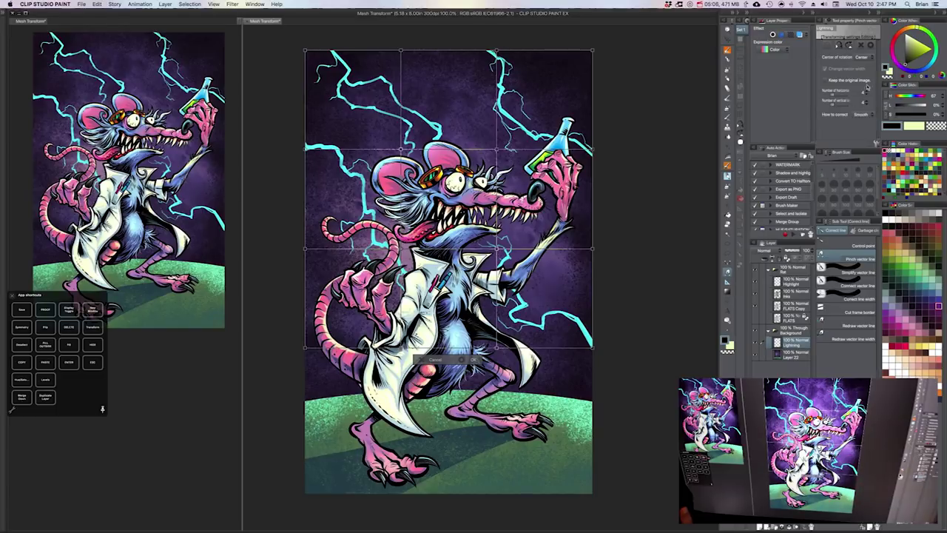
pyautogui.click(866, 89)
pyautogui.click(866, 101)
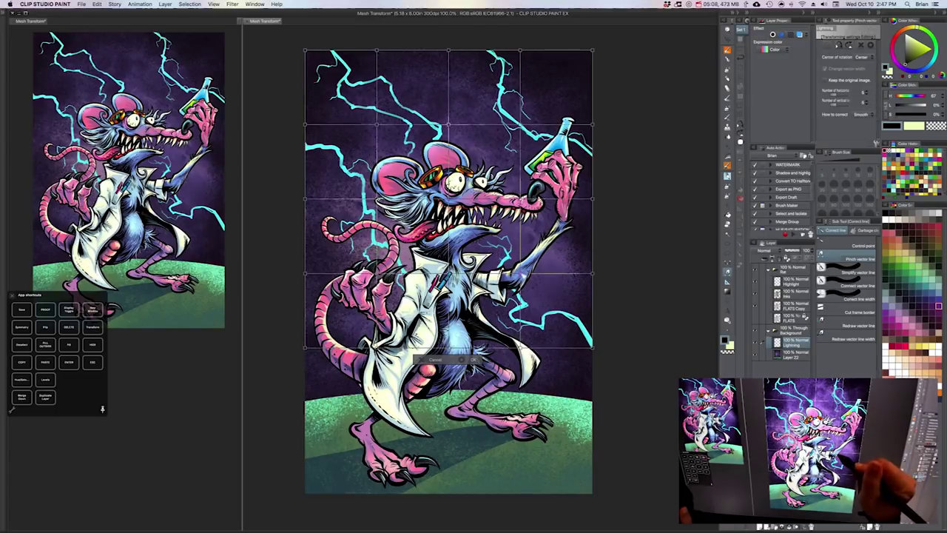
# - Warp the lightning bolts by shifting individual mesh points beside the elbow, around the tail and above the head, and apply the transformation
pyautogui.moveTo(520, 273); pyautogui.dragTo(538, 260)
pyautogui.moveTo(448, 347); pyautogui.dragTo(453, 340)
pyautogui.moveTo(377, 273); pyautogui.dragTo(370, 274)
pyautogui.moveTo(304, 127); pyautogui.dragTo(298, 134)
pyautogui.moveTo(449, 124); pyautogui.dragTo(457, 104)
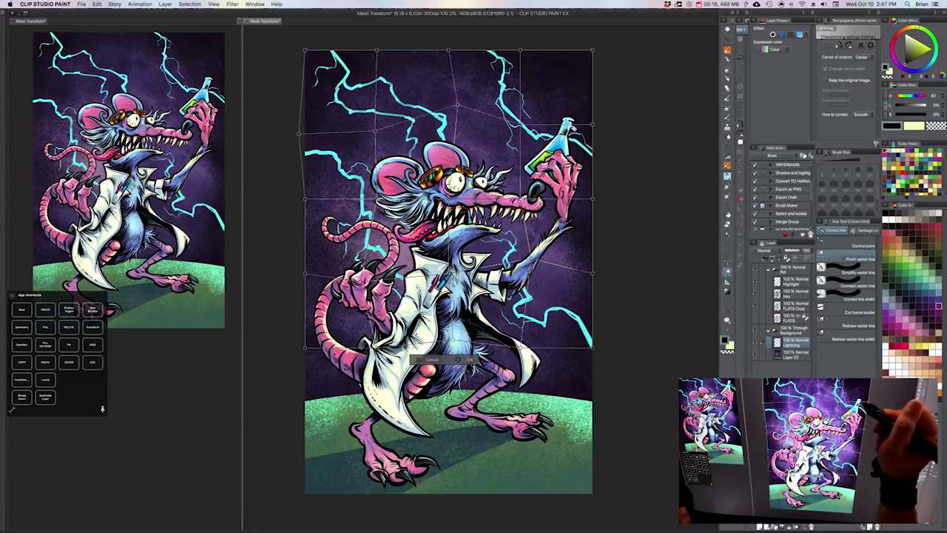
pyautogui.moveTo(520, 124); pyautogui.dragTo(510, 133)
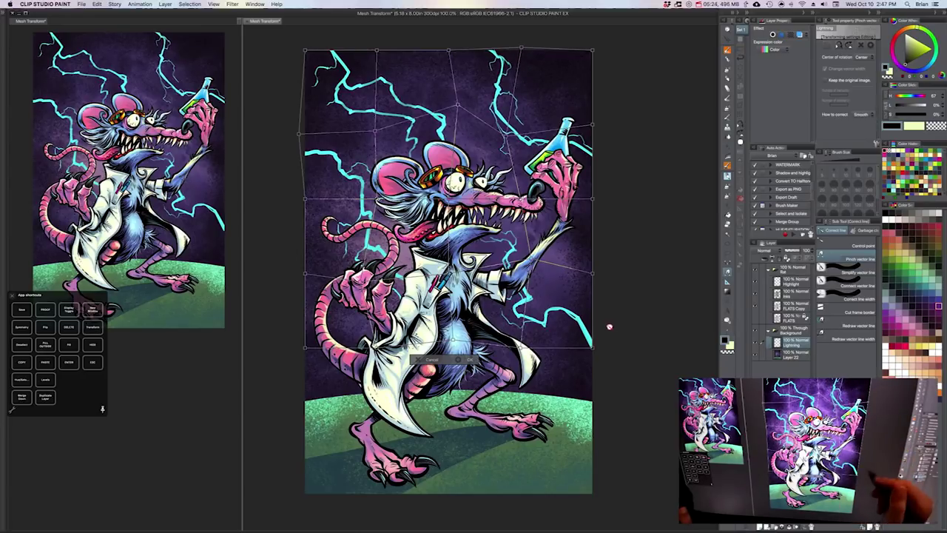
pyautogui.press('Return')
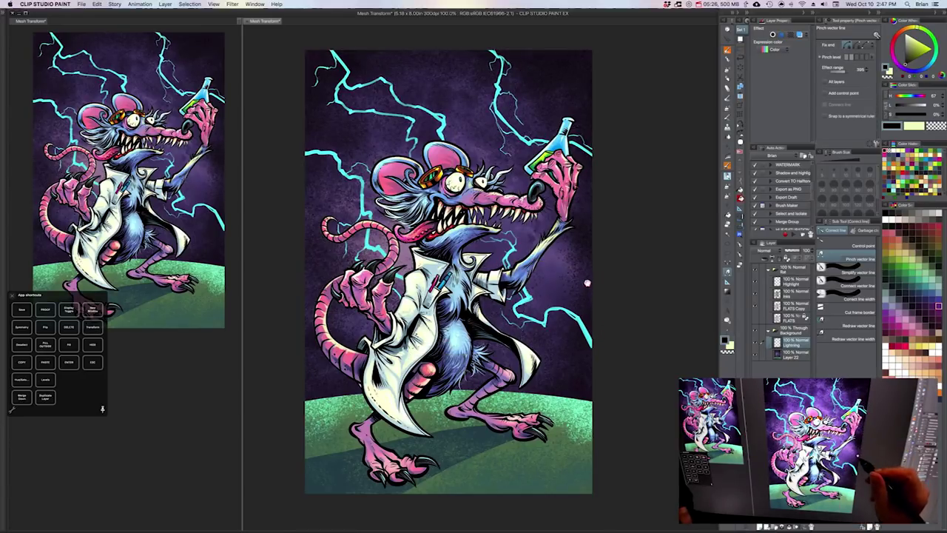
# - Show the Animation cels palette and float it over the rat illustration's canvas
pyautogui.moveTo(588, 282)
pyautogui.mouseDown()
pyautogui.moveTo(608, 284)
pyautogui.moveTo(599, 284)
pyautogui.mouseUp()
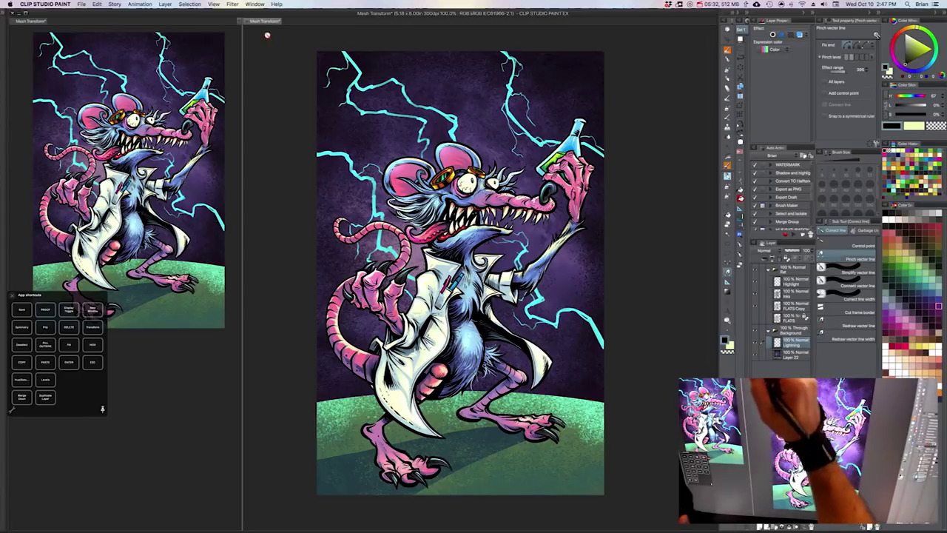
pyautogui.click(255, 4)
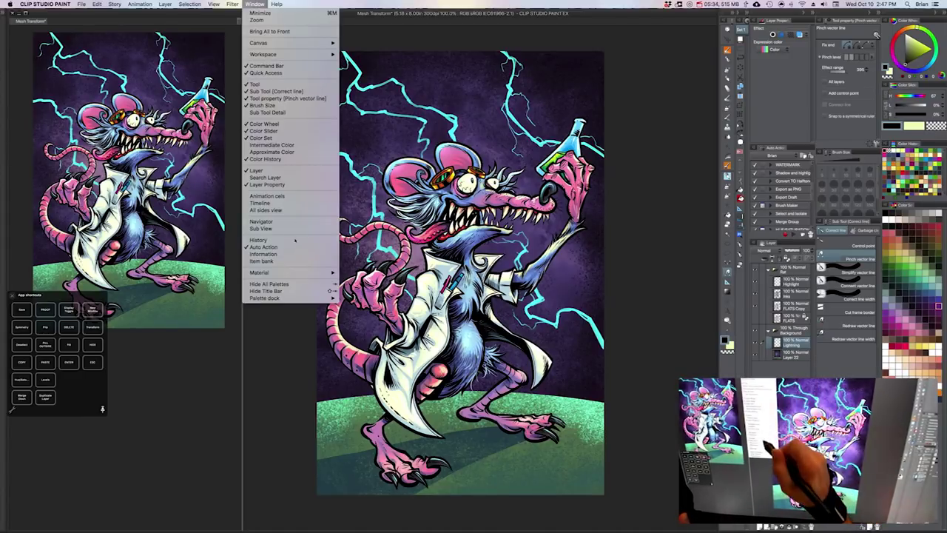
pyautogui.click(282, 196)
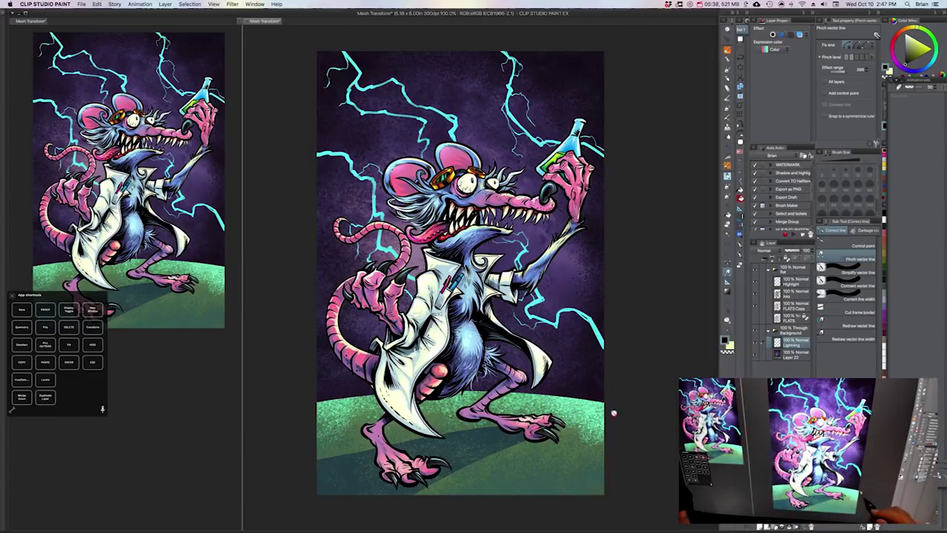
pyautogui.moveTo(923, 78); pyautogui.dragTo(598, 94)
# - Show the Timeline palette below the rat canvases and dock the Animation cels palette beside the tool palette
pyautogui.click(255, 4)
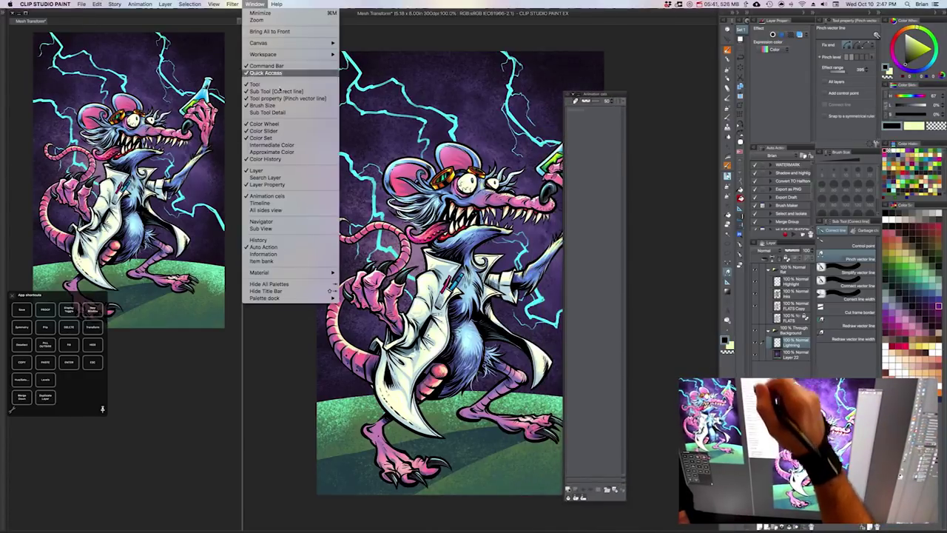
pyautogui.click(296, 210)
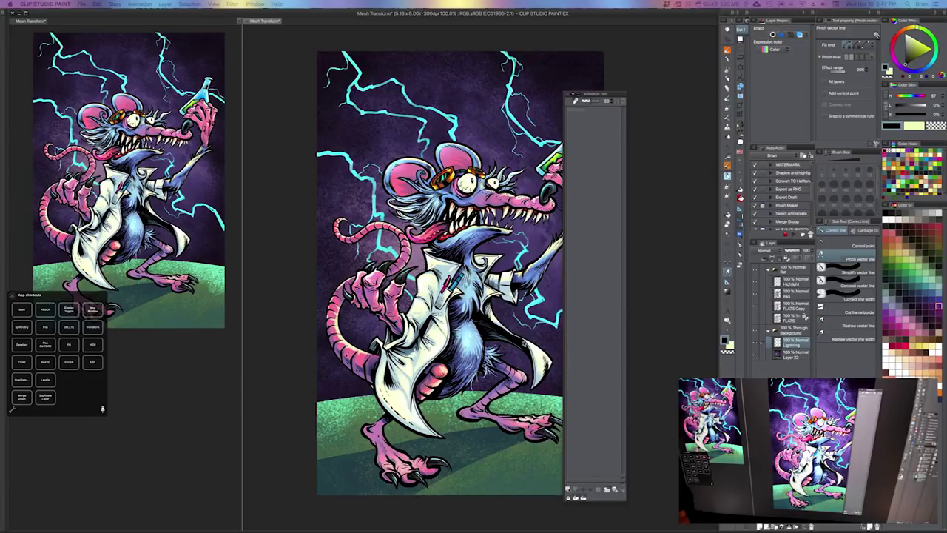
pyautogui.moveTo(524, 343); pyautogui.dragTo(448, 529)
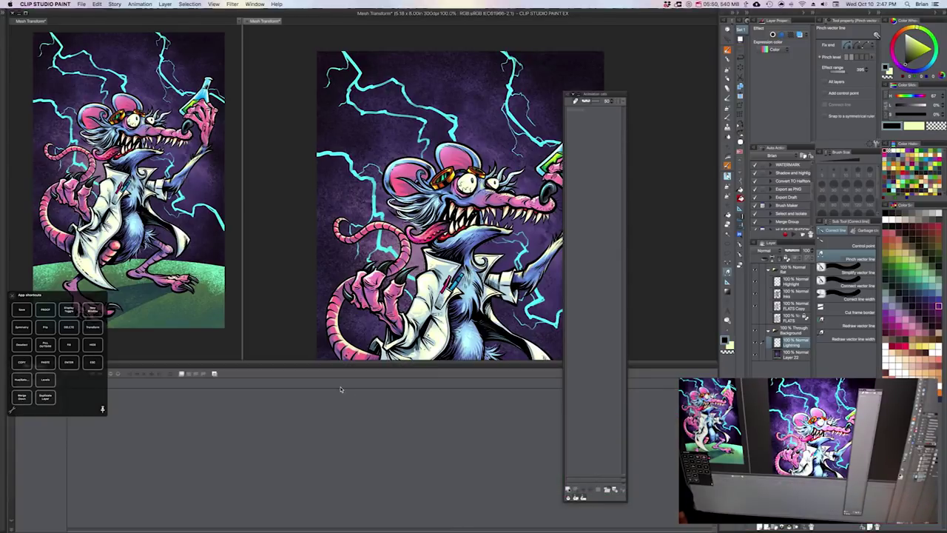
pyautogui.moveTo(94, 297); pyautogui.dragTo(146, 153)
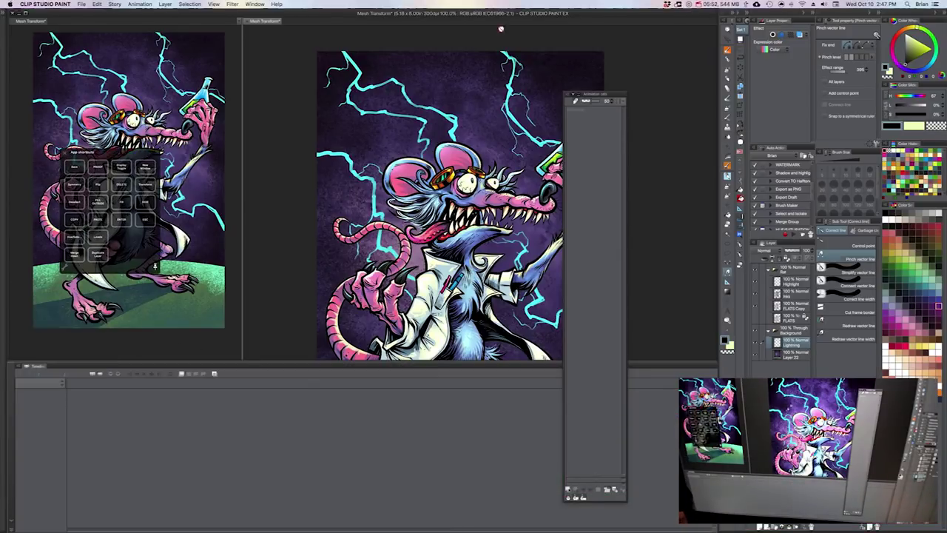
pyautogui.moveTo(624, 94); pyautogui.dragTo(737, 60)
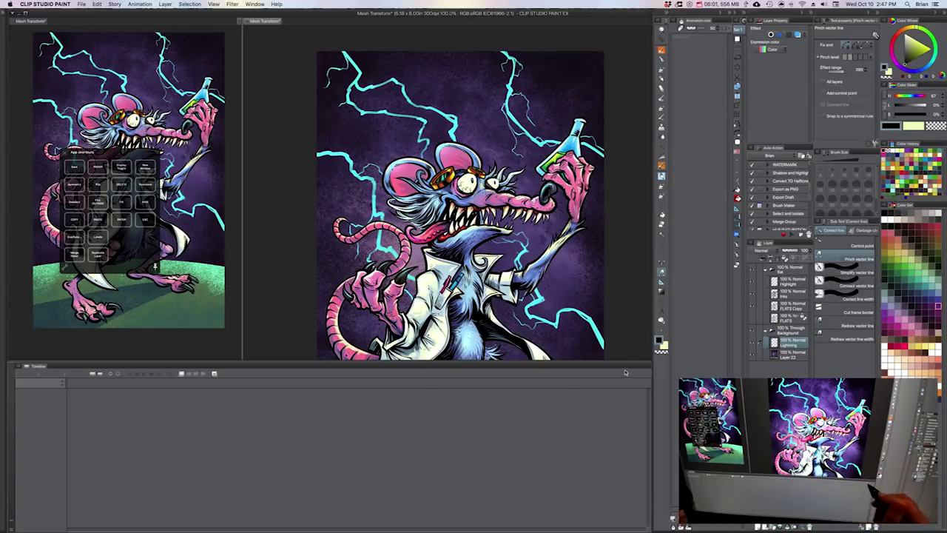
pyautogui.moveTo(627, 361); pyautogui.dragTo(664, 442)
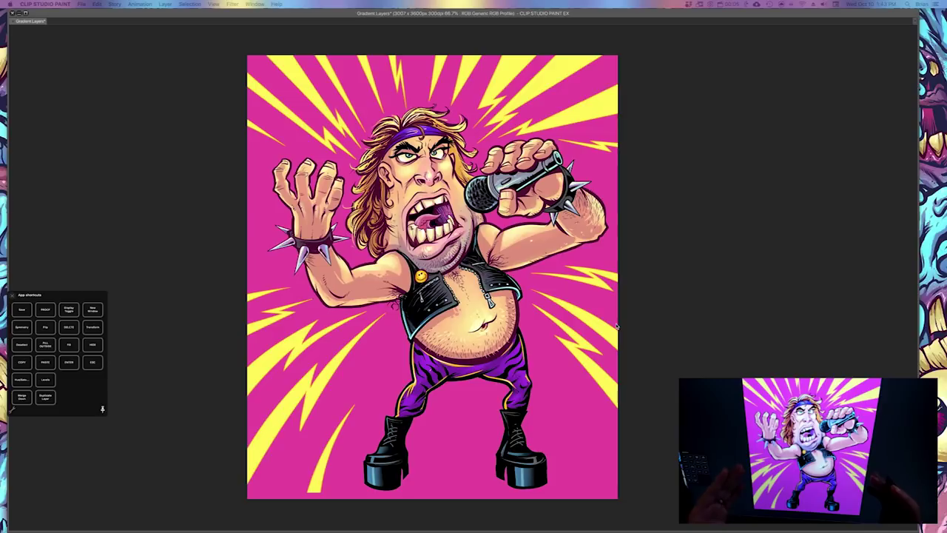
# - Set the Foreground to background gradient tool's drawing target to Create gradient layer
pyautogui.press('Tab')
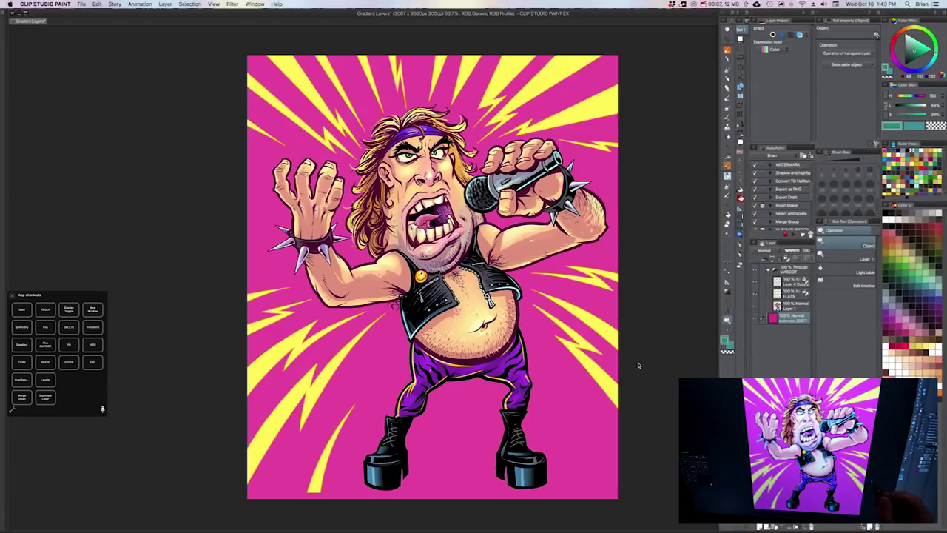
pyautogui.moveTo(621, 326); pyautogui.dragTo(638, 333)
pyautogui.moveTo(579, 341); pyautogui.dragTo(579, 338)
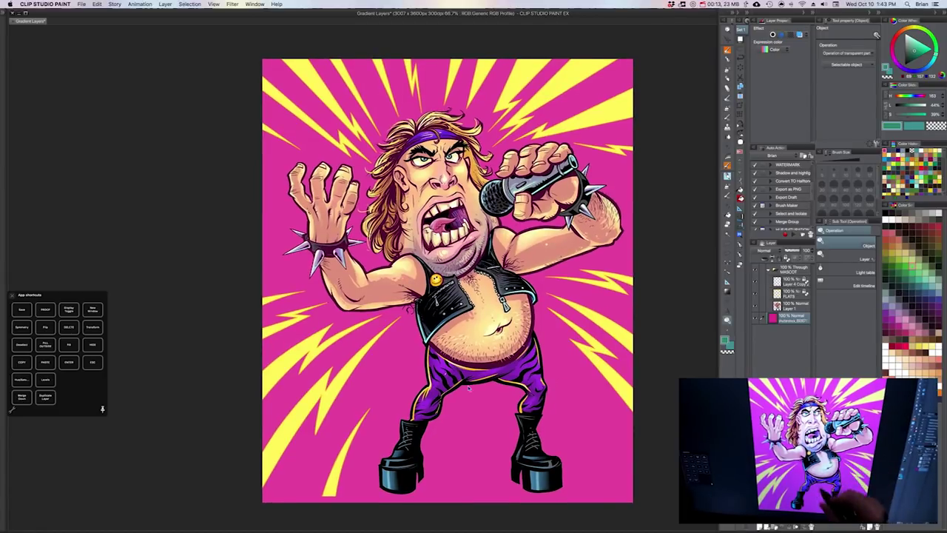
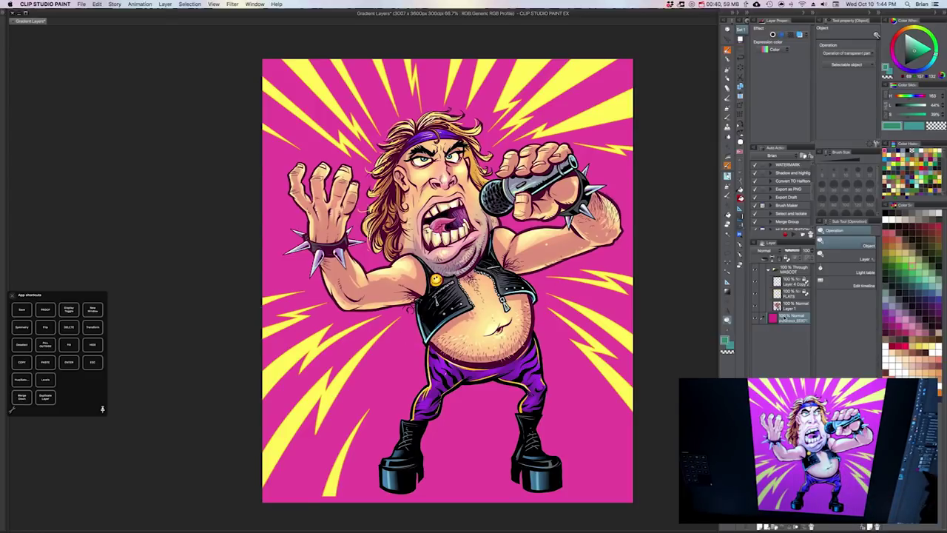
pyautogui.press('g')
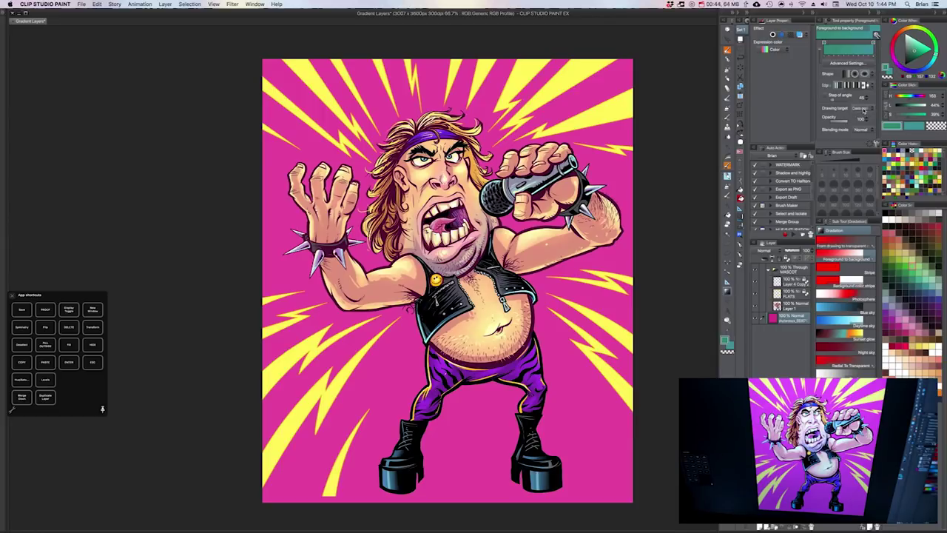
pyautogui.click(861, 109)
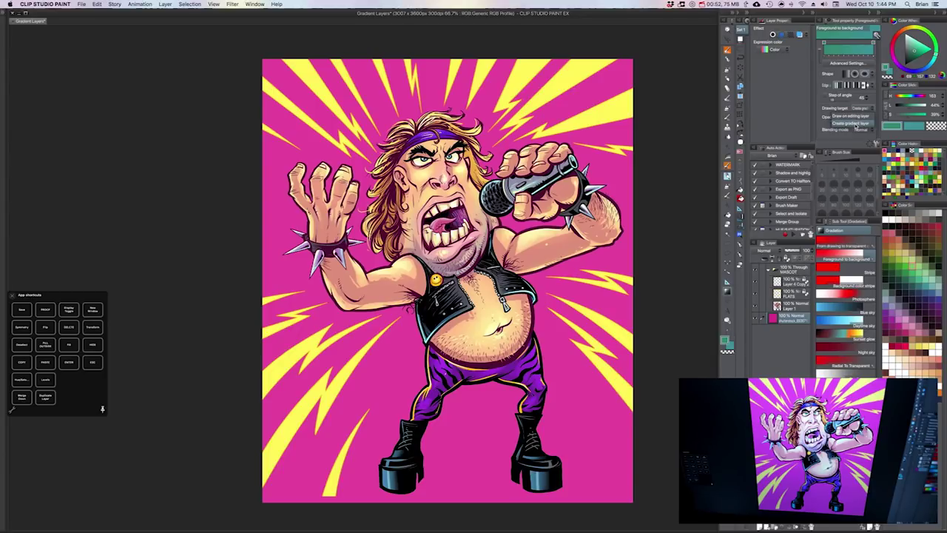
pyautogui.click(858, 123)
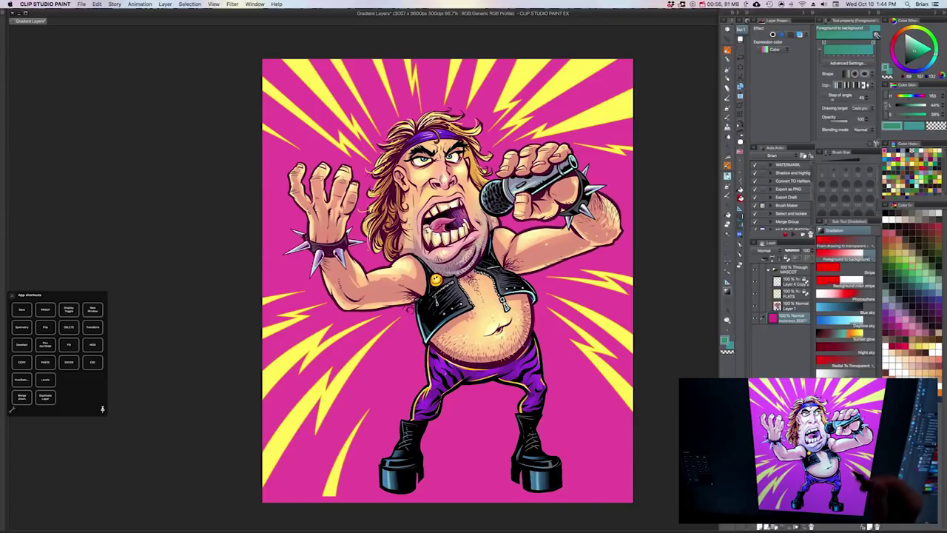
# - Create an elliptical gradient layer behind the singer, running from the sampled background magenta at the centre to teal beyond the canvas edges
pyautogui.keyDown('alt'); pyautogui.click(568, 354); pyautogui.keyUp('alt')
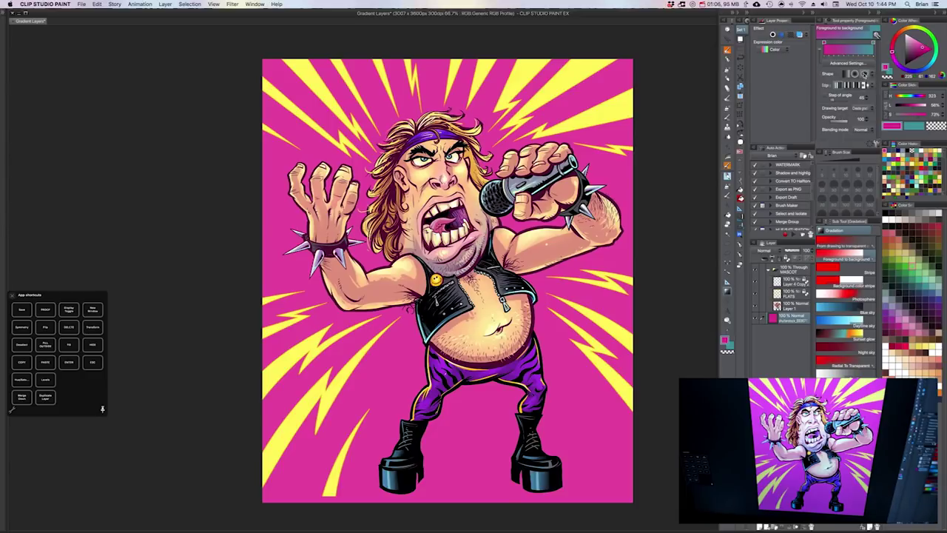
pyautogui.click(856, 75)
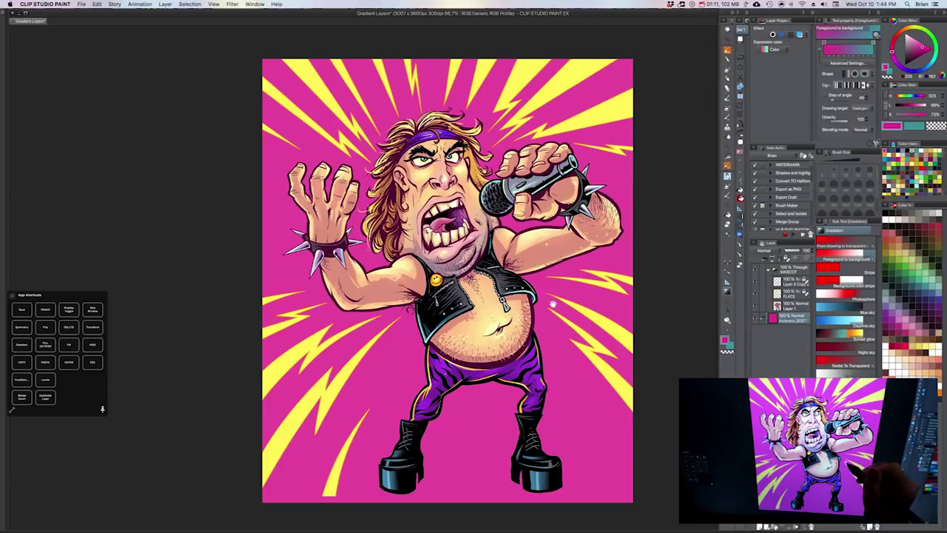
pyautogui.scroll(-1, 553, 303)
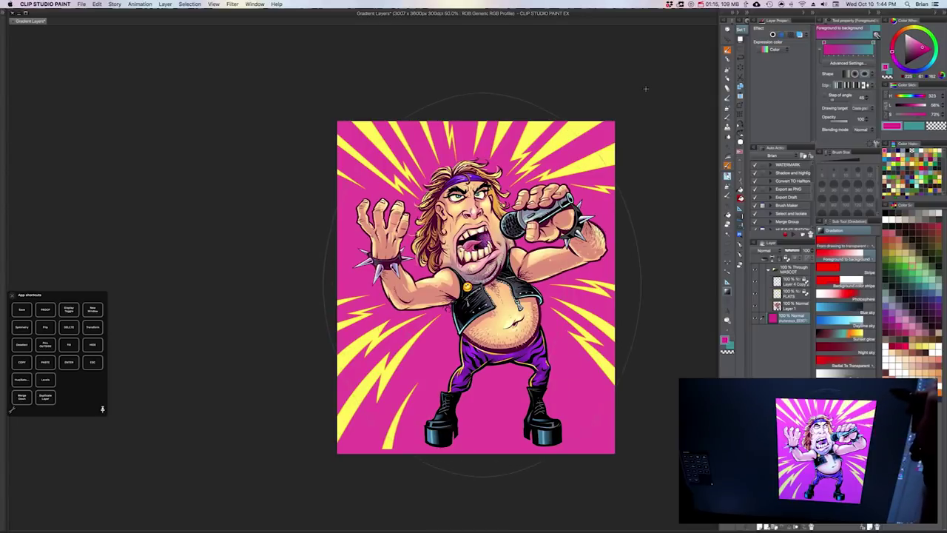
pyautogui.moveTo(645, 88); pyautogui.dragTo(658, 76)
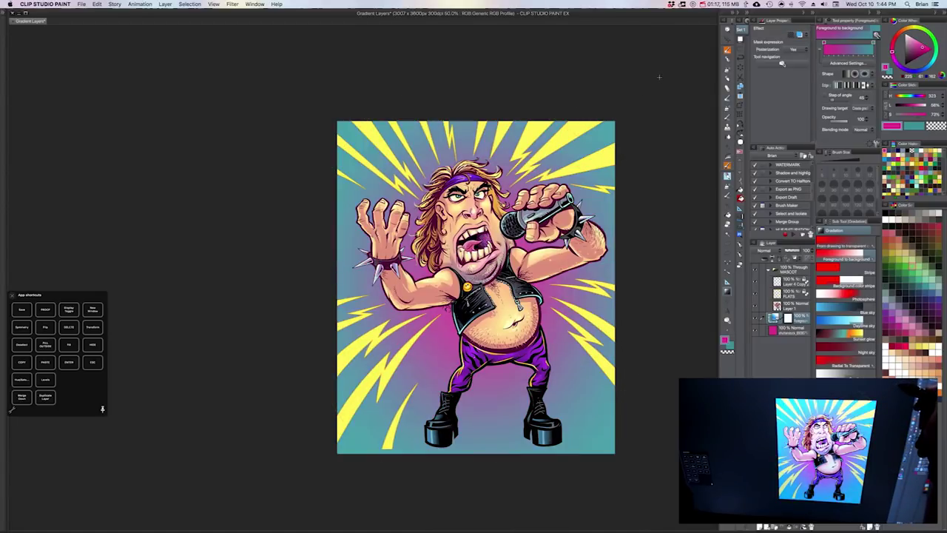
pyautogui.scroll(2, 584, 275)
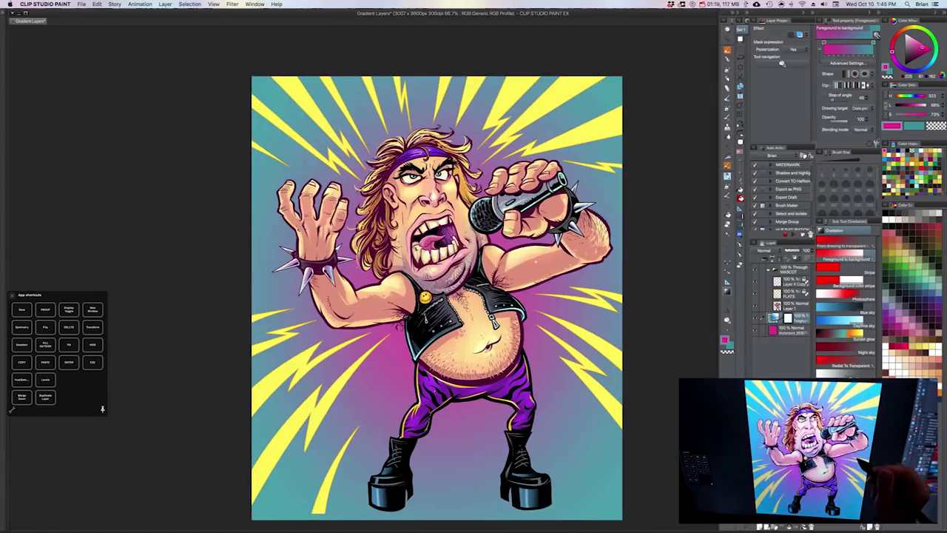
pyautogui.moveTo(579, 277); pyautogui.dragTo(585, 263)
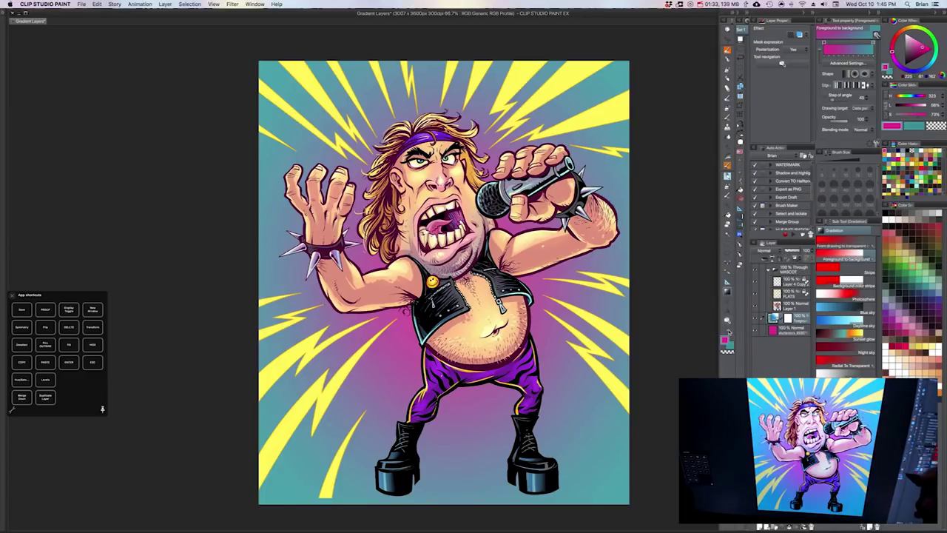
# - Adjust the gradient layer with the Object tool by shifting its canvas handles and bringing its two colour stops closer together
pyautogui.press('o')
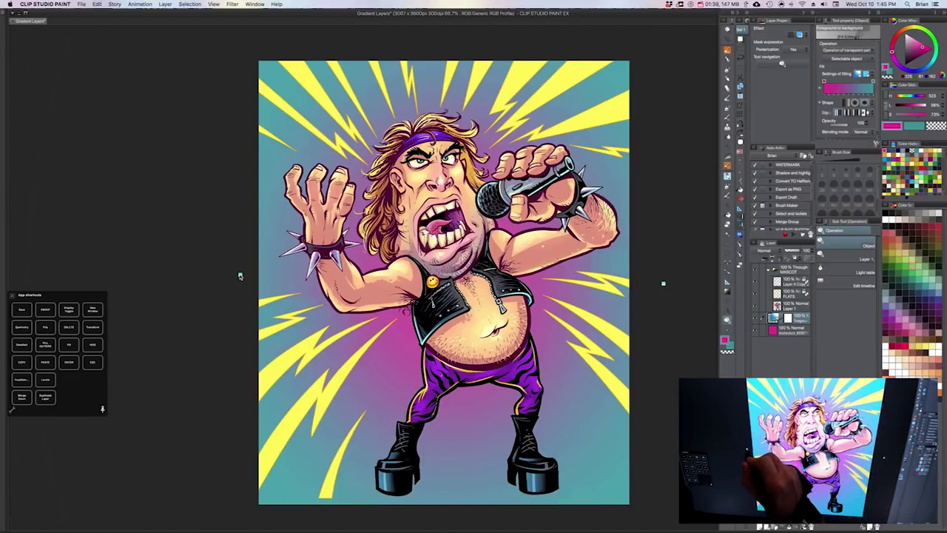
pyautogui.moveTo(240, 275); pyautogui.dragTo(331, 288)
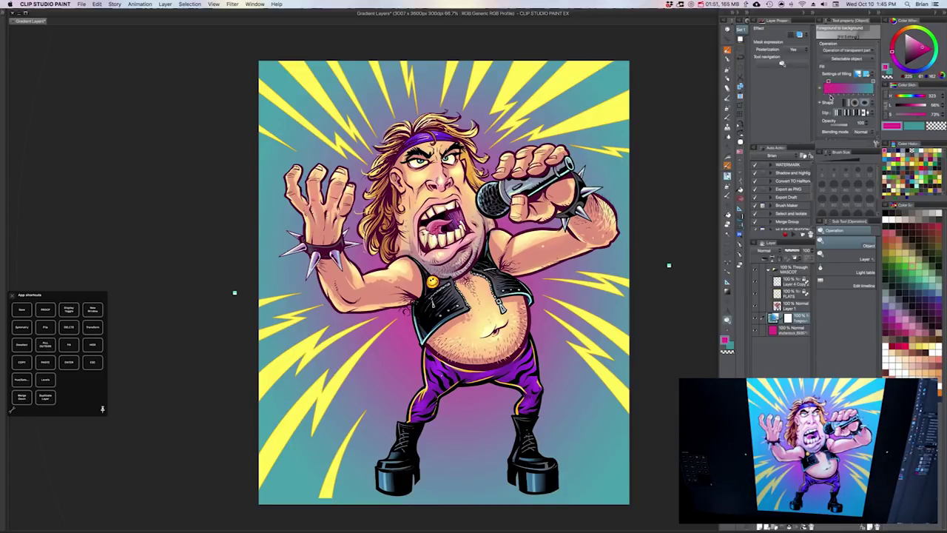
pyautogui.moveTo(847, 96); pyautogui.dragTo(849, 96)
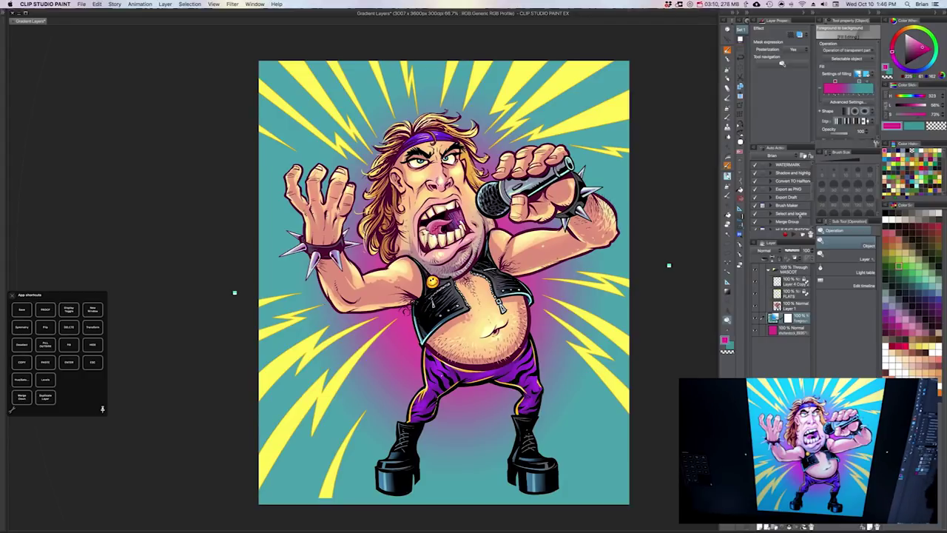
# - Rework the gradient's colour stops to run teal, magenta, teal, and shift the first stop toward the start of the bar
pyautogui.click(869, 83)
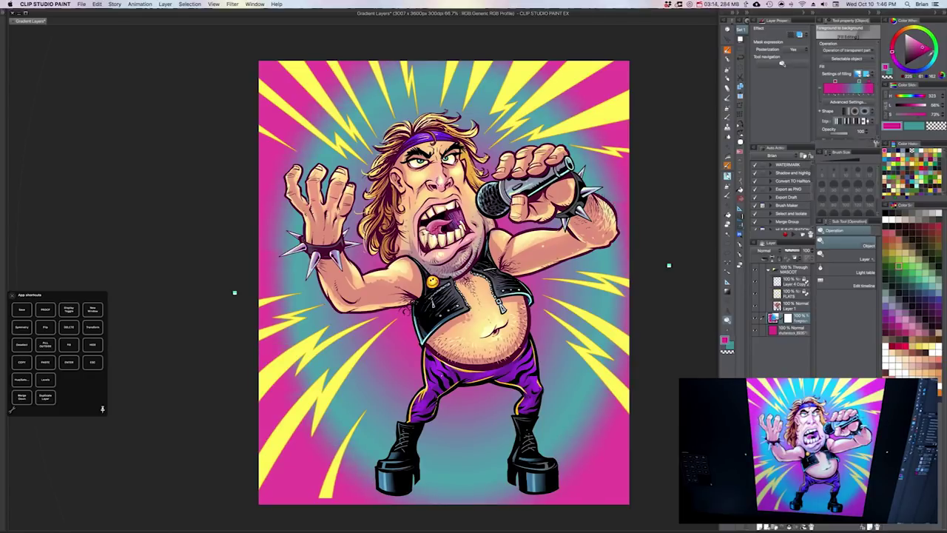
pyautogui.click(920, 50)
pyautogui.click(933, 59)
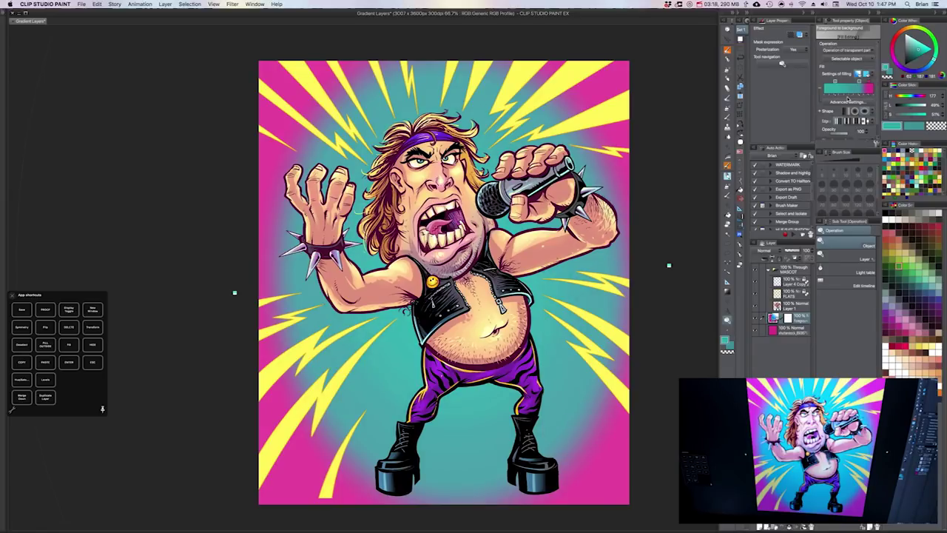
pyautogui.moveTo(869, 83); pyautogui.dragTo(848, 97)
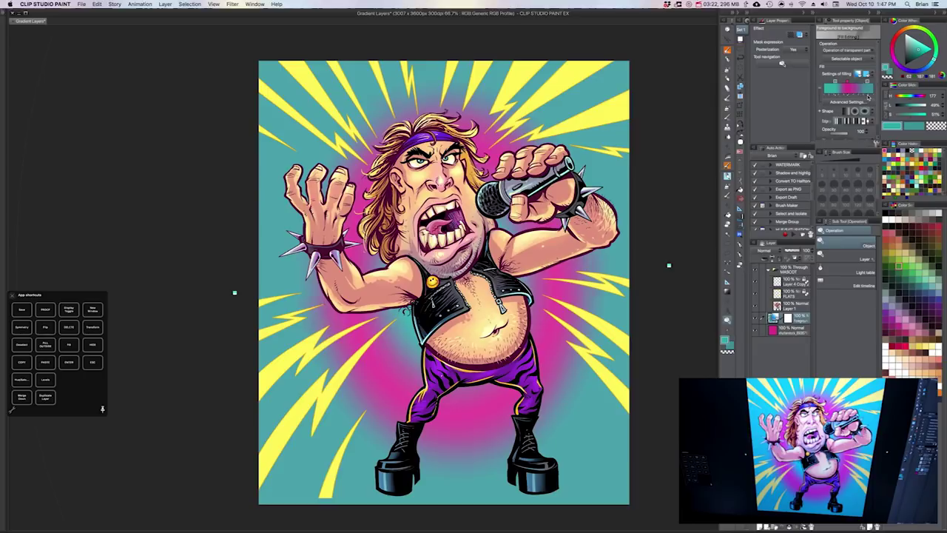
pyautogui.moveTo(835, 96); pyautogui.dragTo(830, 97)
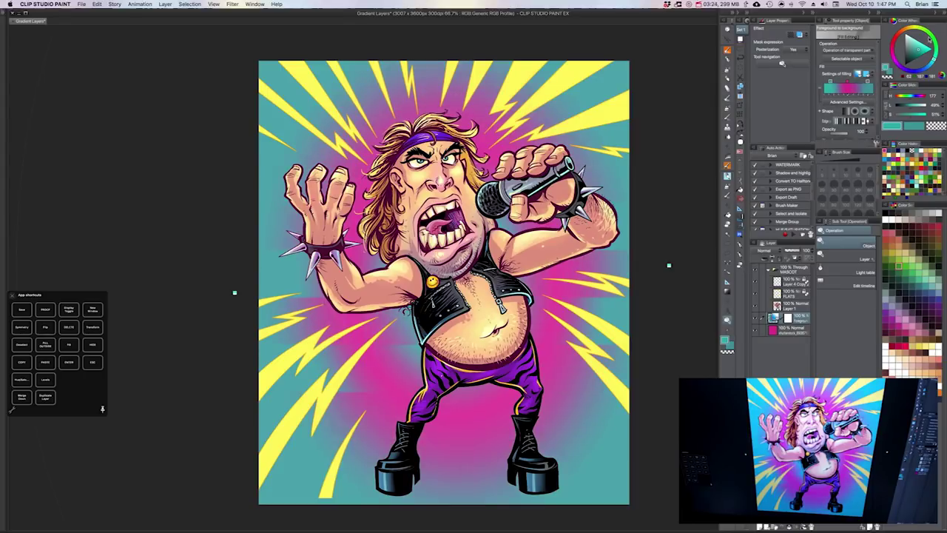
pyautogui.click(925, 42)
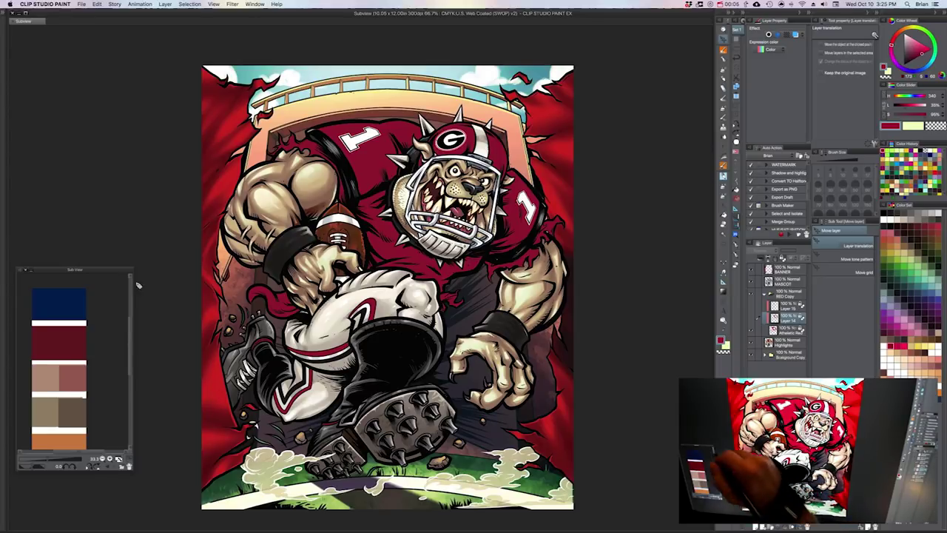
# - Move the Sub View palette closer to the bulldog artwork, hide it and show it again
pyautogui.moveTo(122, 272); pyautogui.dragTo(172, 183)
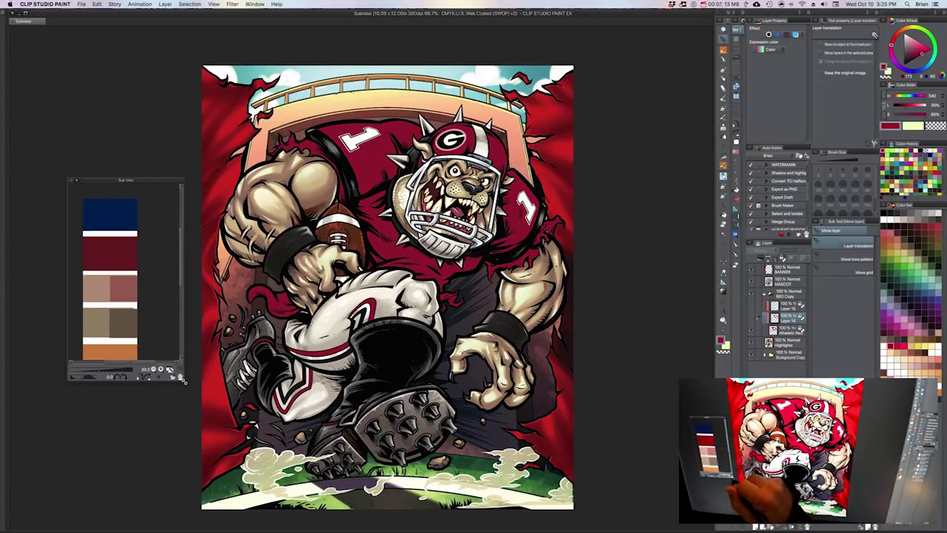
pyautogui.click(254, 4)
pyautogui.moveTo(276, 3)
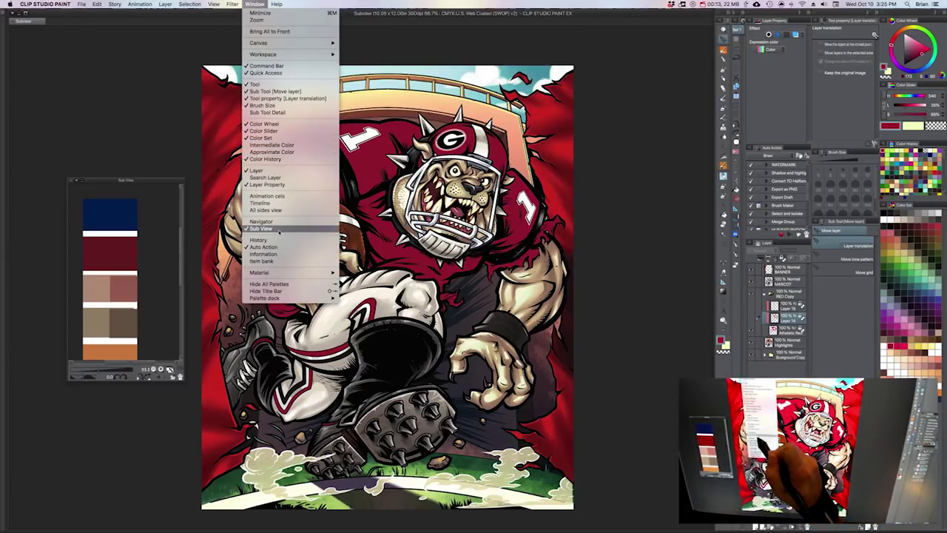
pyautogui.click(279, 230)
pyautogui.click(254, 4)
pyautogui.click(261, 228)
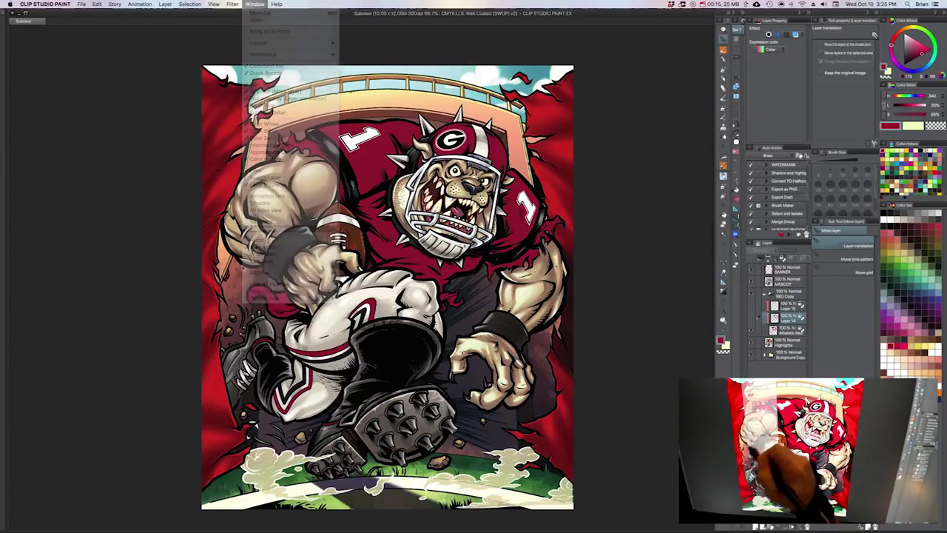
# - Reposition and enlarge the Sub View palette, and zoom its colour-swatch reference to about 38.5 with a slight rotation of about 3.7 degrees
pyautogui.moveTo(162, 182); pyautogui.dragTo(144, 193)
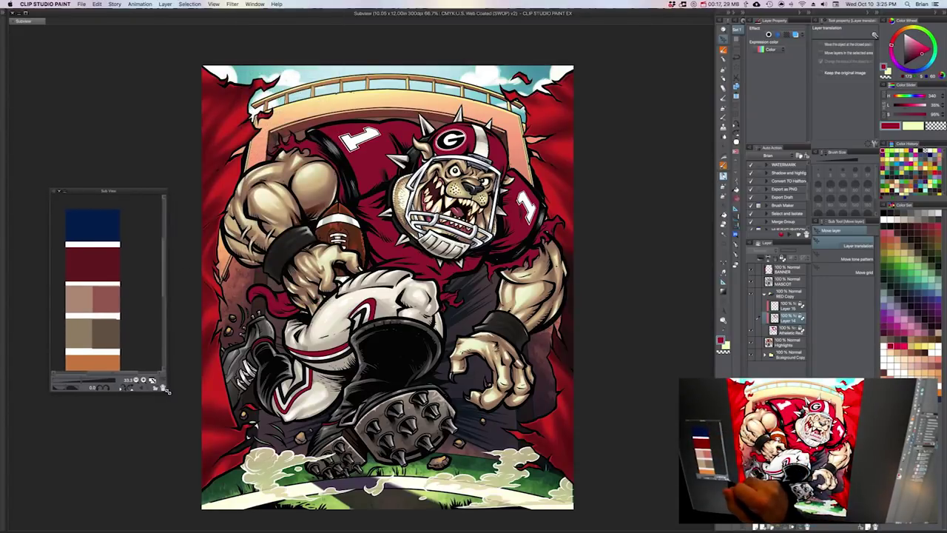
pyautogui.moveTo(168, 391); pyautogui.dragTo(216, 434)
pyautogui.moveTo(212, 305)
pyautogui.mouseDown()
pyautogui.moveTo(215, 366)
pyautogui.moveTo(212, 291)
pyautogui.moveTo(212, 318)
pyautogui.mouseUp()
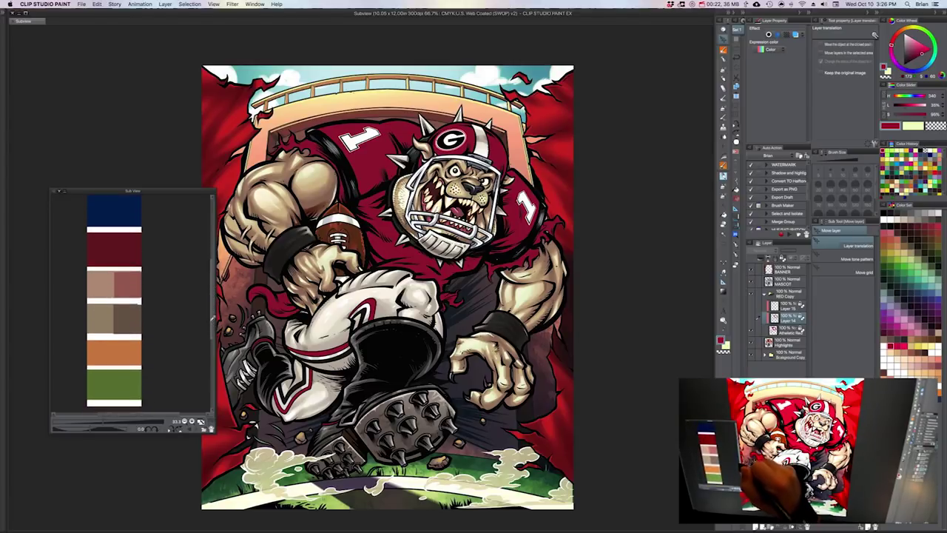
pyautogui.moveTo(108, 423)
pyautogui.mouseDown()
pyautogui.moveTo(118, 422)
pyautogui.moveTo(83, 429)
pyautogui.moveTo(90, 426)
pyautogui.mouseUp()
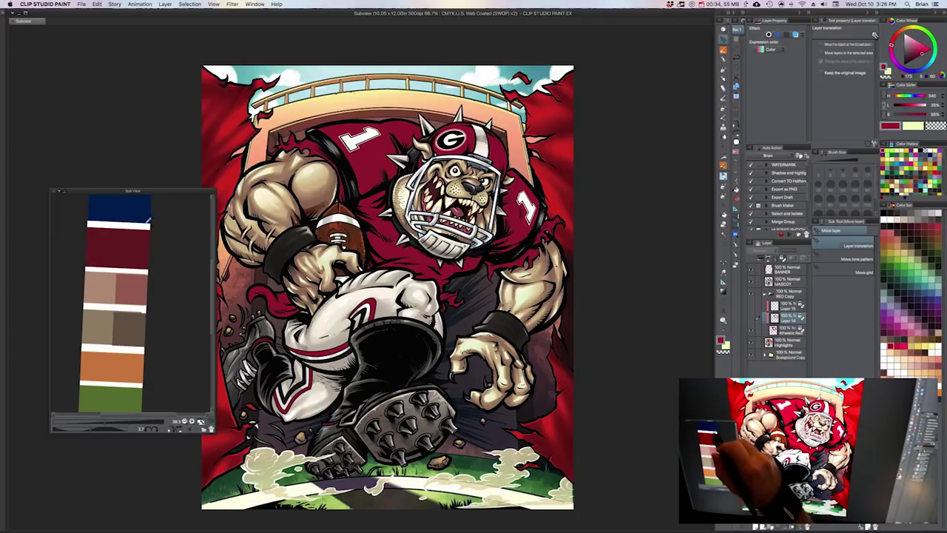
# - Straighten the colour-swatch reference in the Sub View palette and move the palette farther away from the bulldog artwork
pyautogui.moveTo(94, 429); pyautogui.dragTo(91, 429)
pyautogui.moveTo(159, 192); pyautogui.dragTo(139, 190)
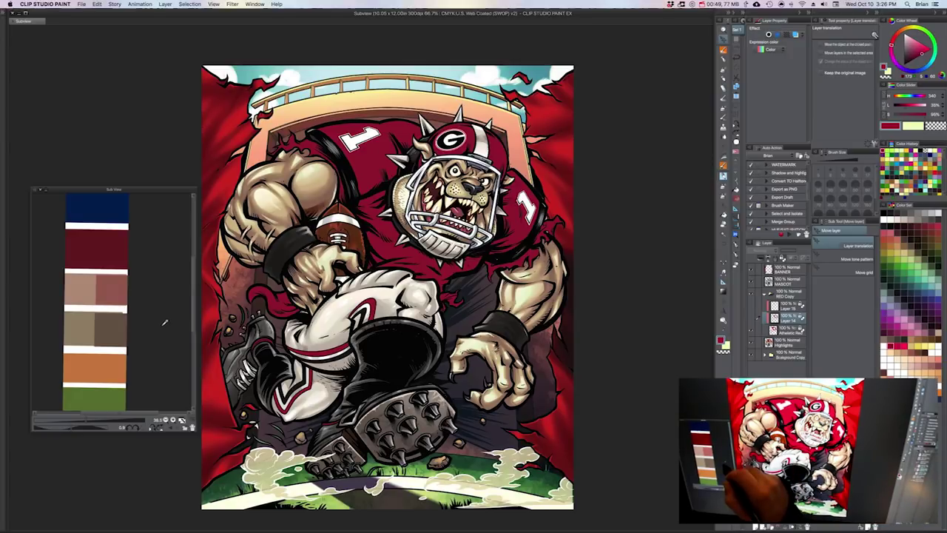
# - Switch back and forth between the colour-swatch and greyscale reference images in the Sub View palette to compare them
pyautogui.click(170, 430)
pyautogui.click(172, 430)
pyautogui.click(173, 430)
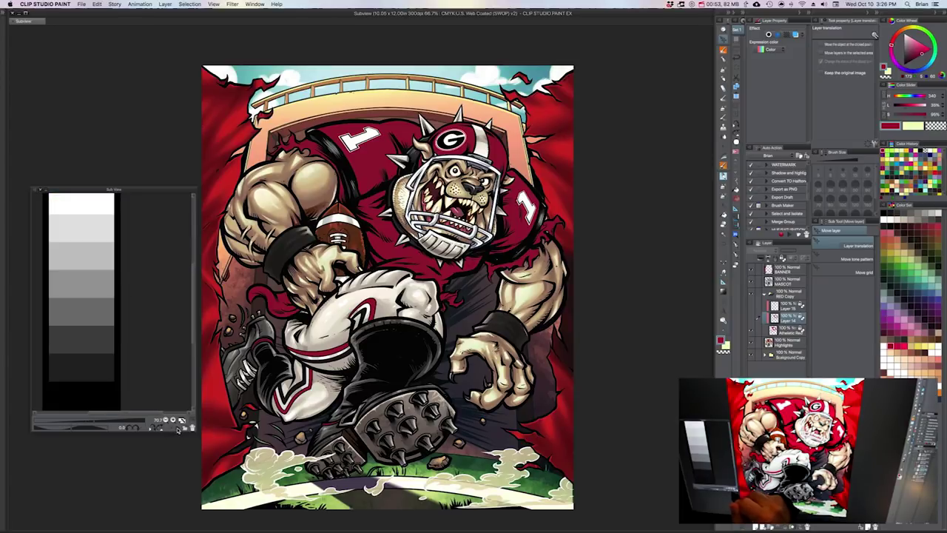
pyautogui.click(177, 430)
pyautogui.click(176, 430)
pyautogui.click(175, 430)
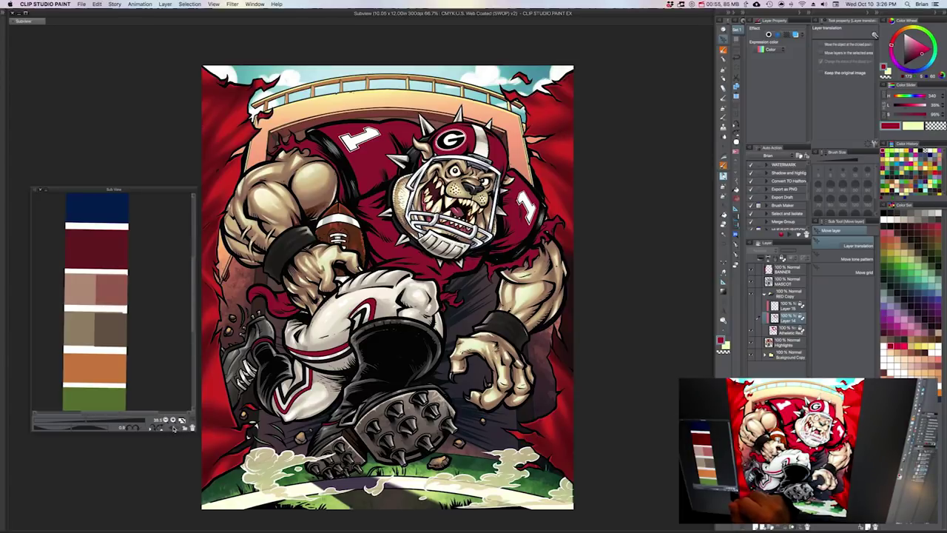
pyautogui.click(175, 429)
pyautogui.moveTo(193, 326); pyautogui.dragTo(194, 332)
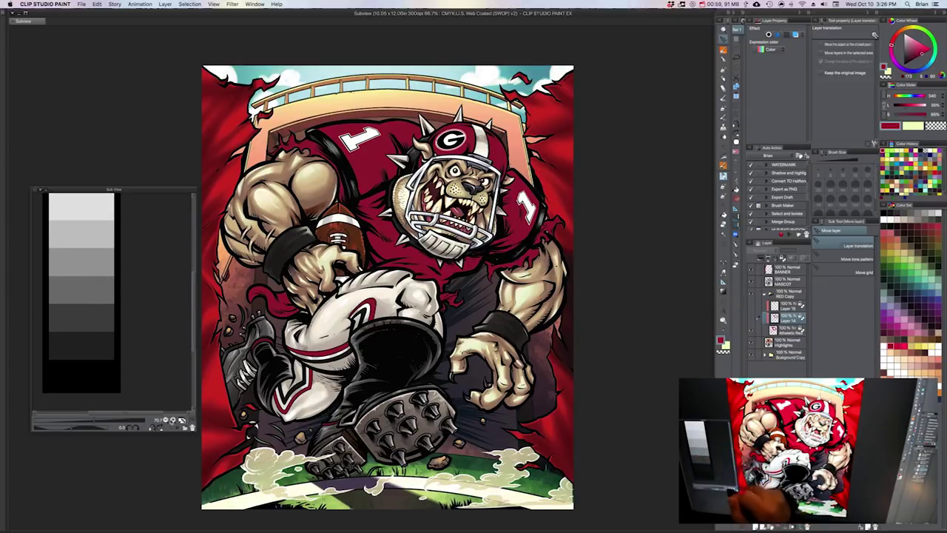
pyautogui.click(177, 429)
pyautogui.moveTo(193, 295)
pyautogui.mouseDown()
pyautogui.moveTo(188, 326)
pyautogui.moveTo(187, 309)
pyautogui.mouseUp()
pyautogui.moveTo(189, 303); pyautogui.dragTo(189, 300)
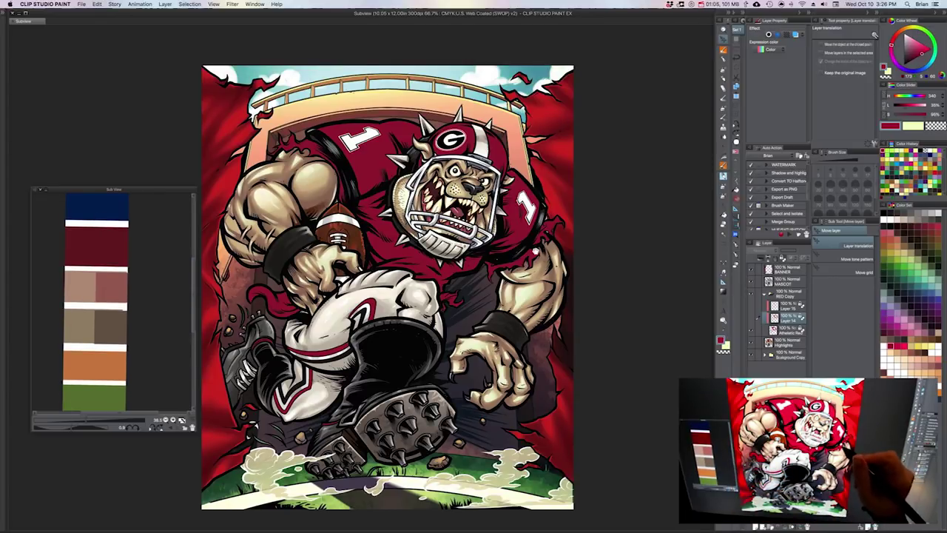
pyautogui.moveTo(533, 255); pyautogui.dragTo(580, 258)
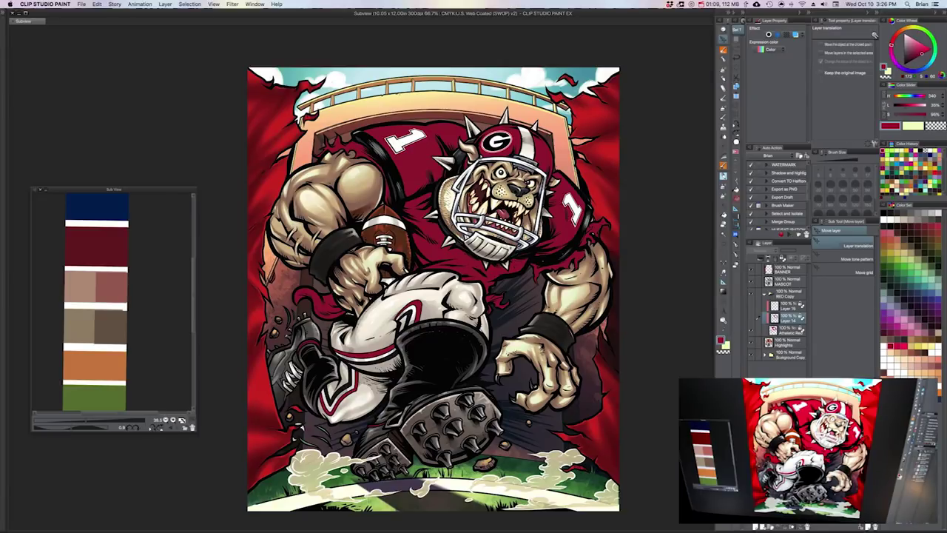
# - Try to bring the team-colour swatch JPG from Finder into the Sub View palette
pyautogui.press('super+Tab')
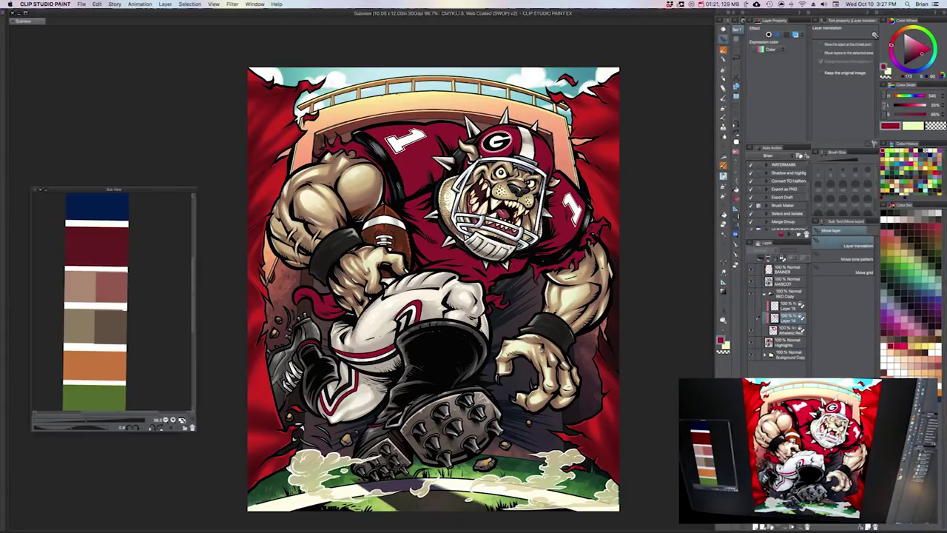
pyautogui.moveTo(662, 383); pyautogui.dragTo(161, 271)
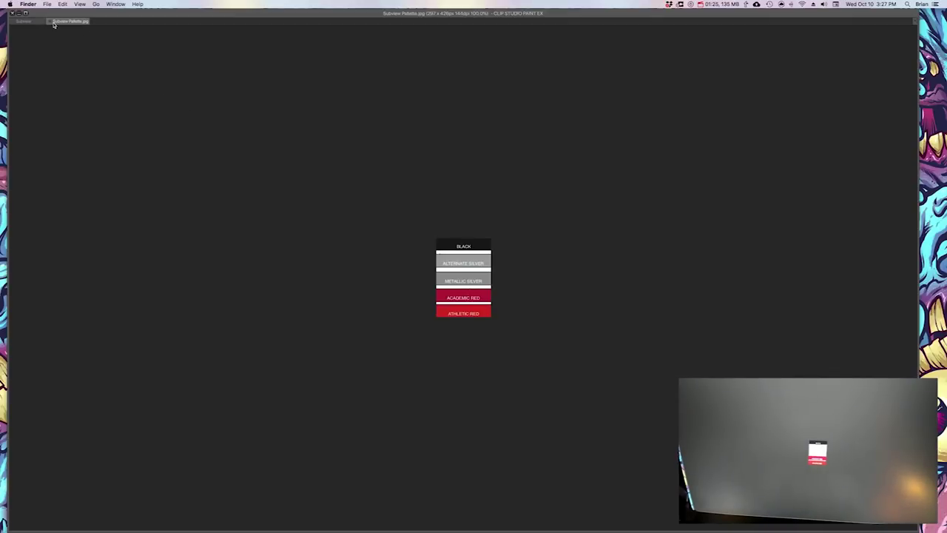
pyautogui.click(50, 23)
pyautogui.click(50, 23)
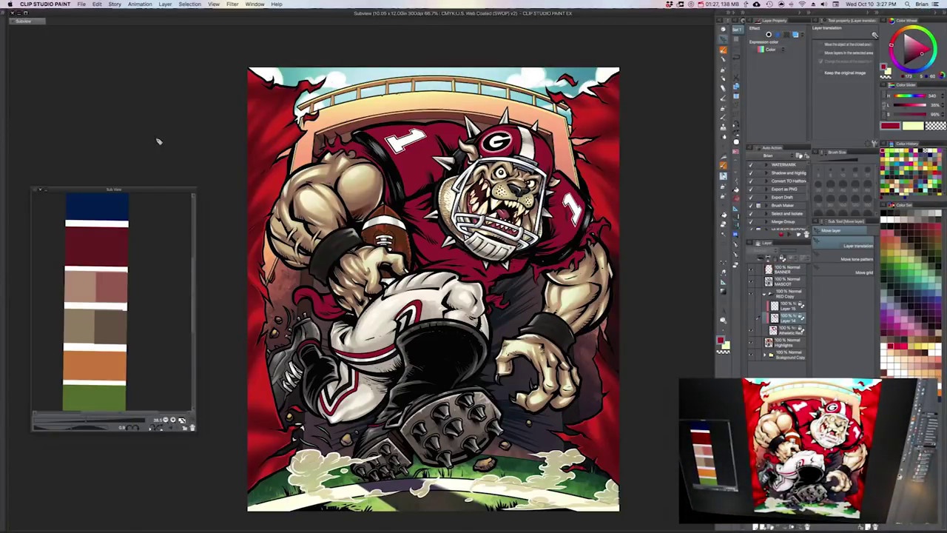
# - Load the team-colour swatch image from Finder into the Sub View palette and enlarge it to 300, with Academic and Athletic Red in view
pyautogui.moveTo(137, 193); pyautogui.dragTo(146, 193)
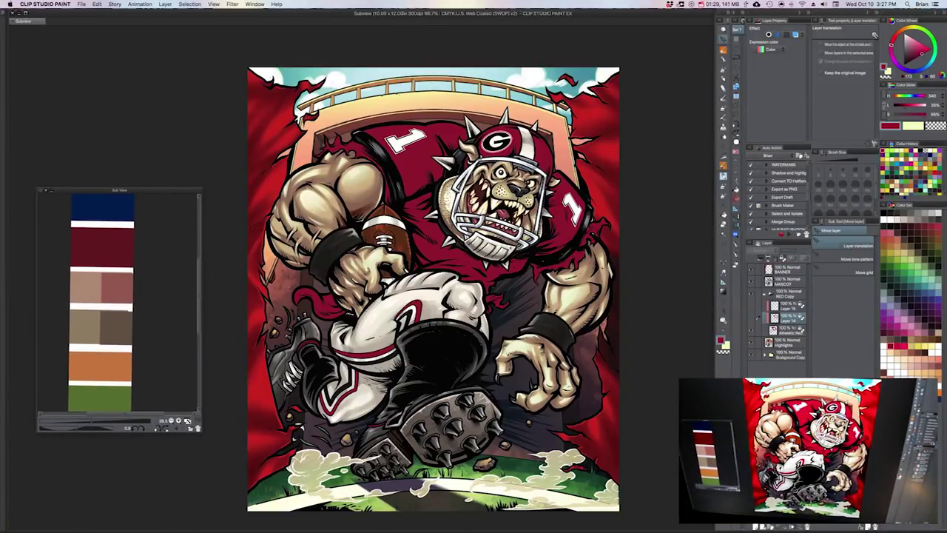
pyautogui.moveTo(461, 430); pyautogui.dragTo(128, 296)
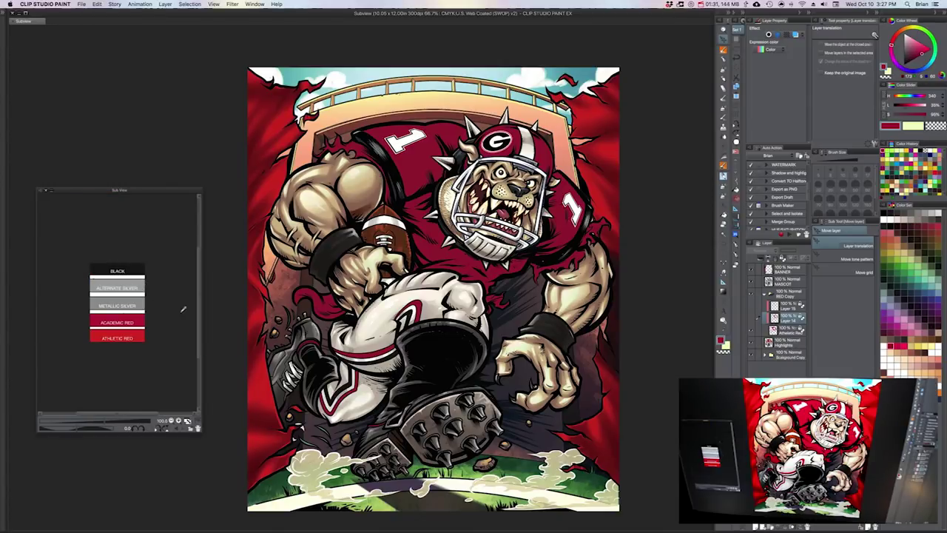
pyautogui.click(178, 420)
pyautogui.click(178, 420)
pyautogui.click(178, 420)
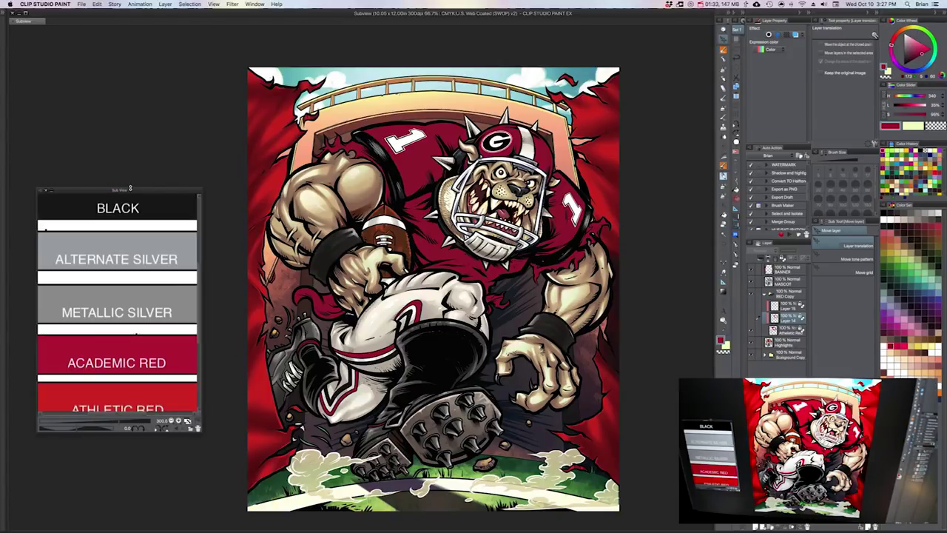
pyautogui.moveTo(131, 190); pyautogui.dragTo(127, 179)
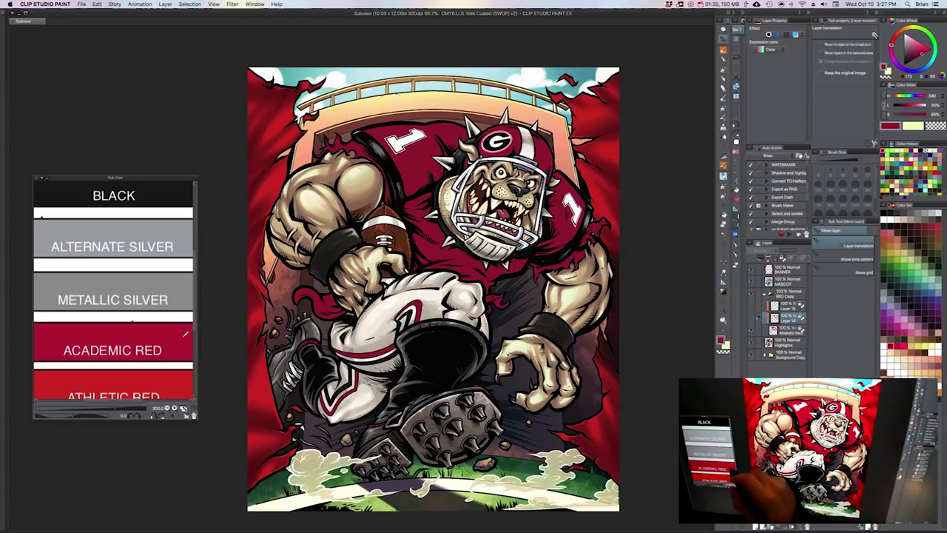
pyautogui.moveTo(197, 254); pyautogui.dragTo(196, 276)
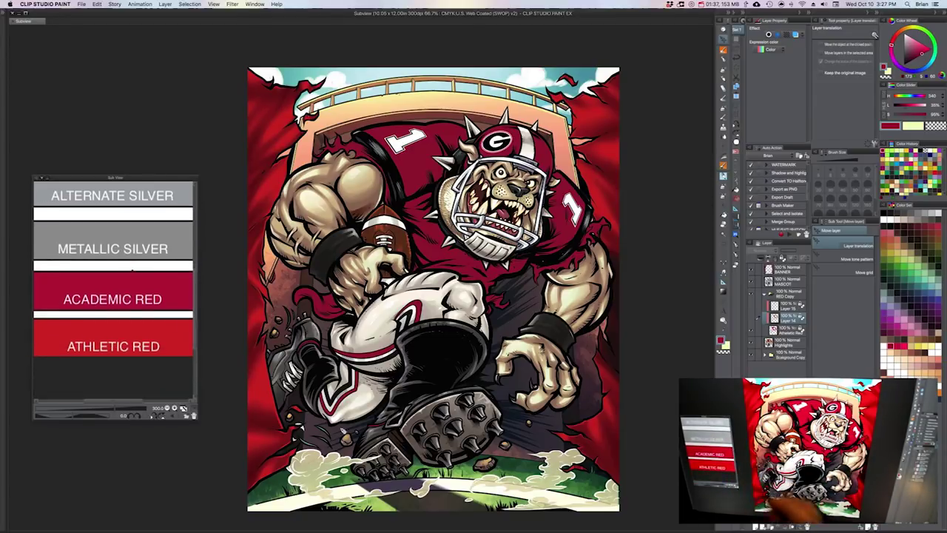
# - Sample Athletic Red from the Sub View swatches and fill the mascot's red uniform layer in the RED Copy folder with it
pyautogui.moveTo(599, 355); pyautogui.dragTo(609, 364)
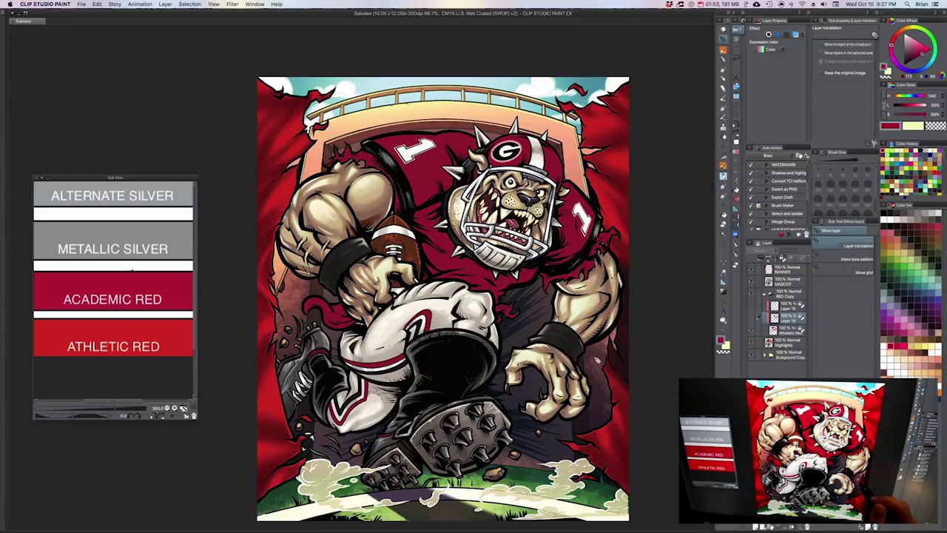
pyautogui.moveTo(521, 354); pyautogui.dragTo(524, 358)
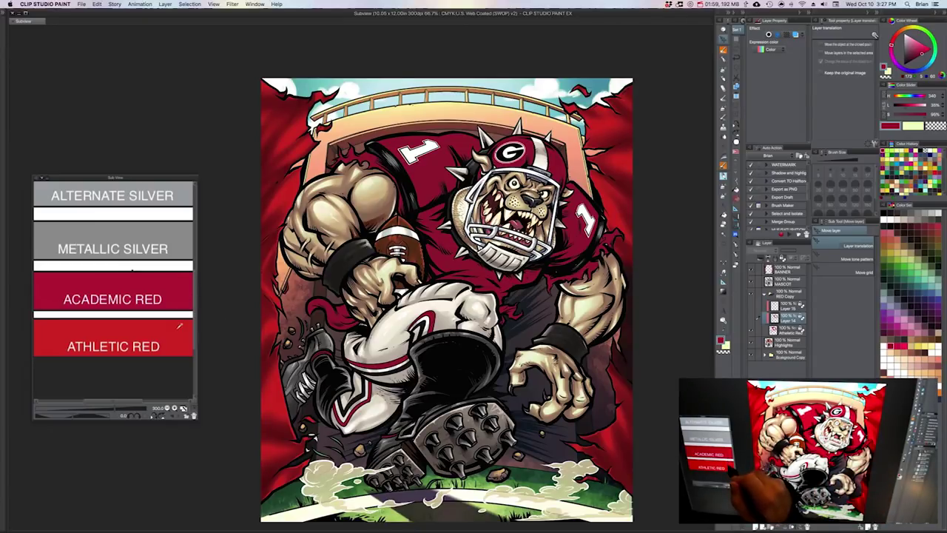
pyautogui.keyDown('alt'); pyautogui.click(187, 347); pyautogui.keyUp('alt')
pyautogui.moveTo(628, 339)
pyautogui.mouseDown()
pyautogui.moveTo(627, 352)
pyautogui.moveTo(617, 347)
pyautogui.mouseUp()
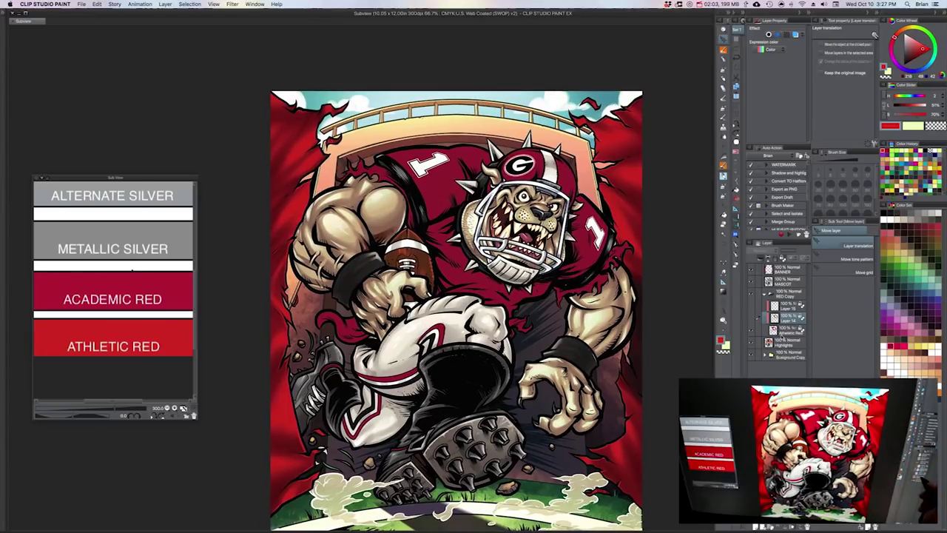
pyautogui.click(780, 342)
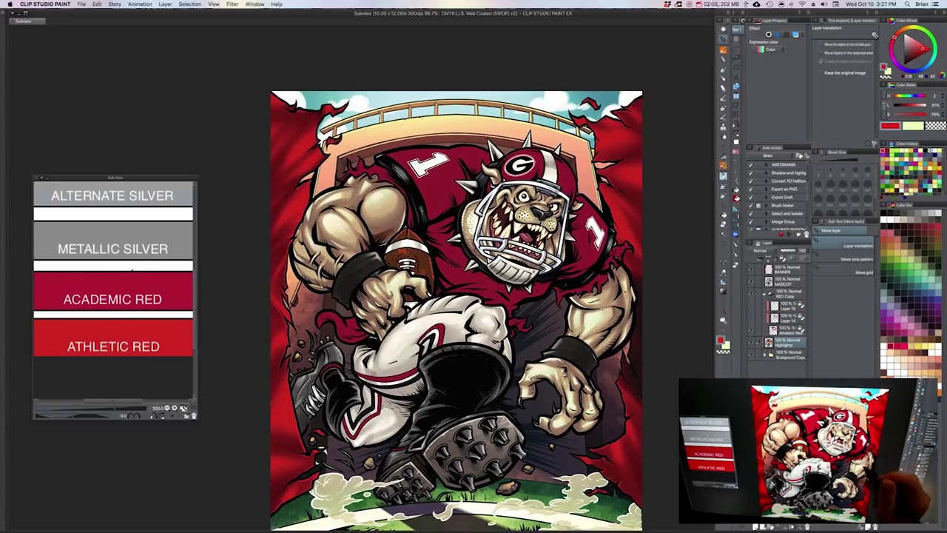
pyautogui.click(780, 330)
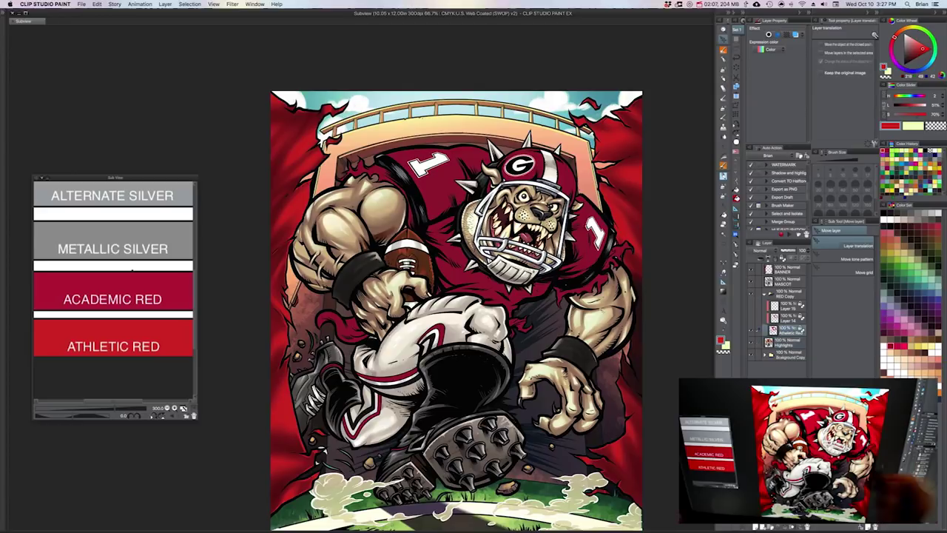
pyautogui.moveTo(570, 270); pyautogui.dragTo(563, 287)
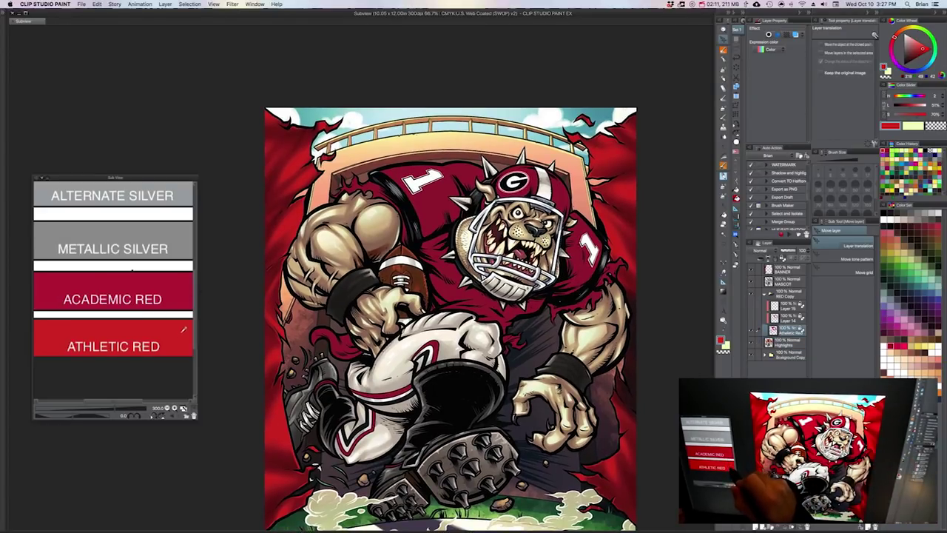
pyautogui.hotkey('alt', 'Delete')
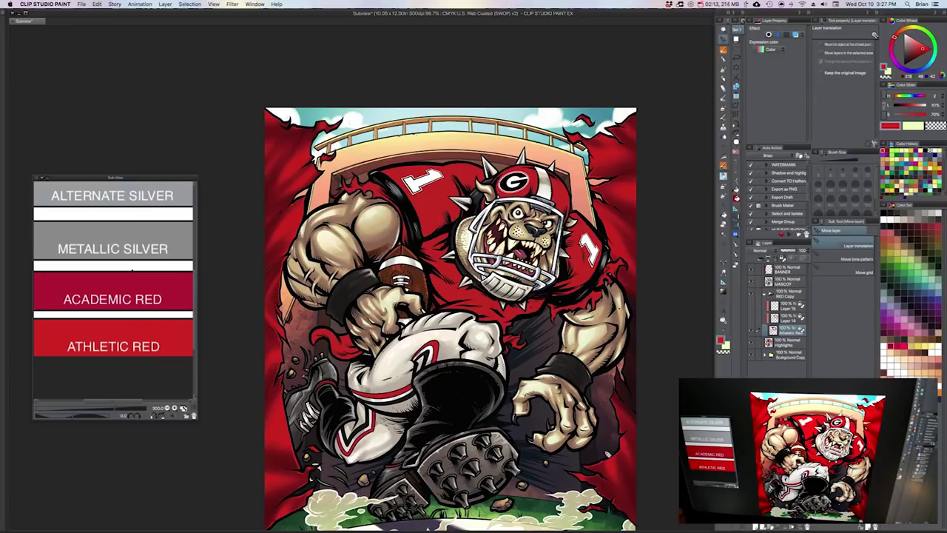
# - Sample Academic Red from the Sub View swatches and refill the mascot's red uniform layer with it
pyautogui.moveTo(465, 369); pyautogui.dragTo(484, 362)
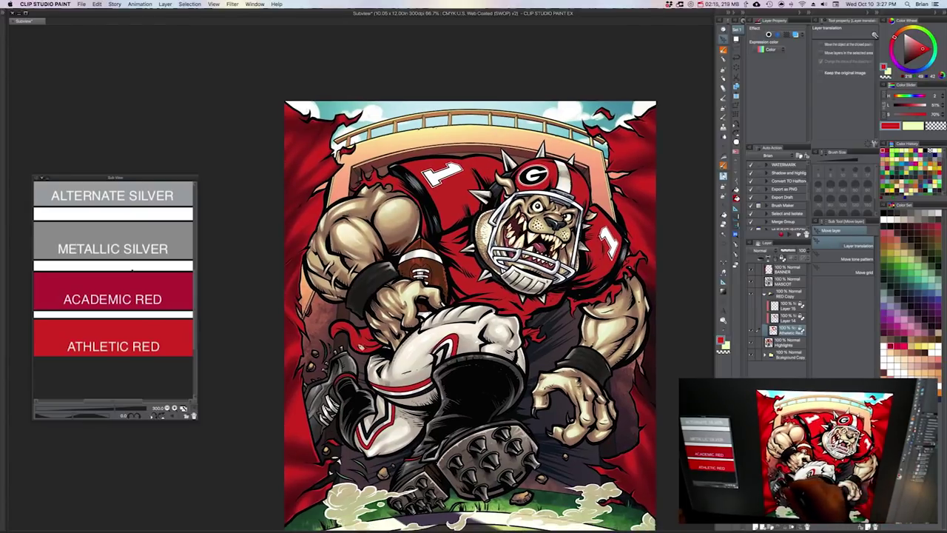
pyautogui.click(176, 293)
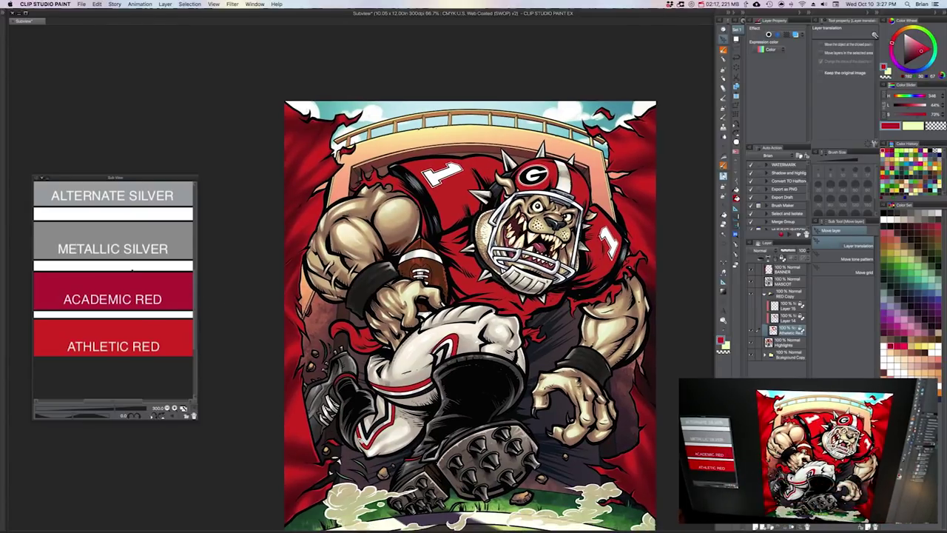
pyautogui.hotkey('alt', 'Delete')
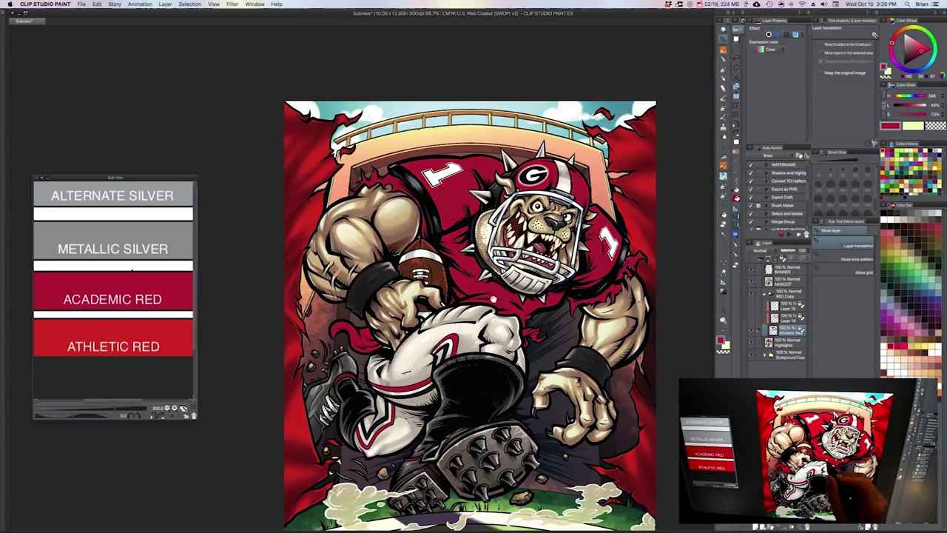
pyautogui.moveTo(495, 301); pyautogui.dragTo(483, 283)
pyautogui.scroll(2, 196, 327)
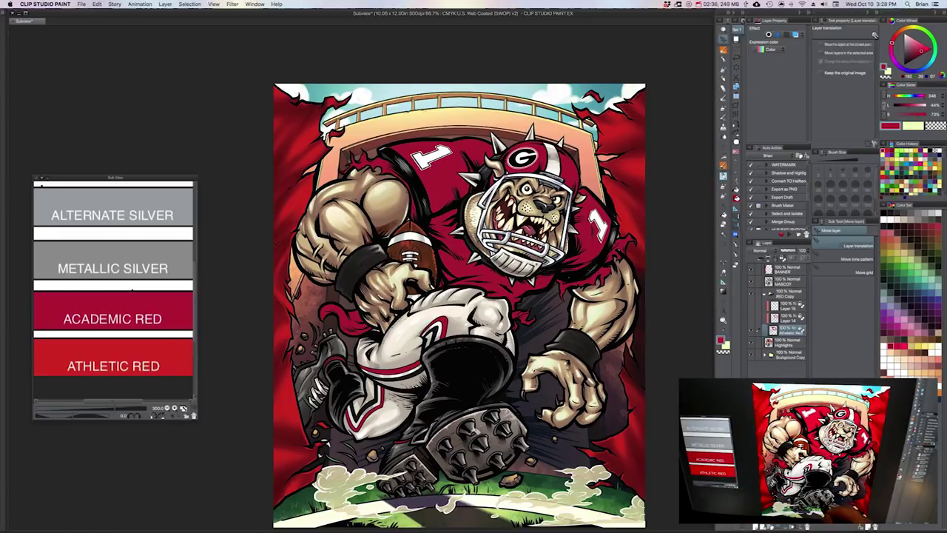
pyautogui.moveTo(471, 395); pyautogui.dragTo(469, 374)
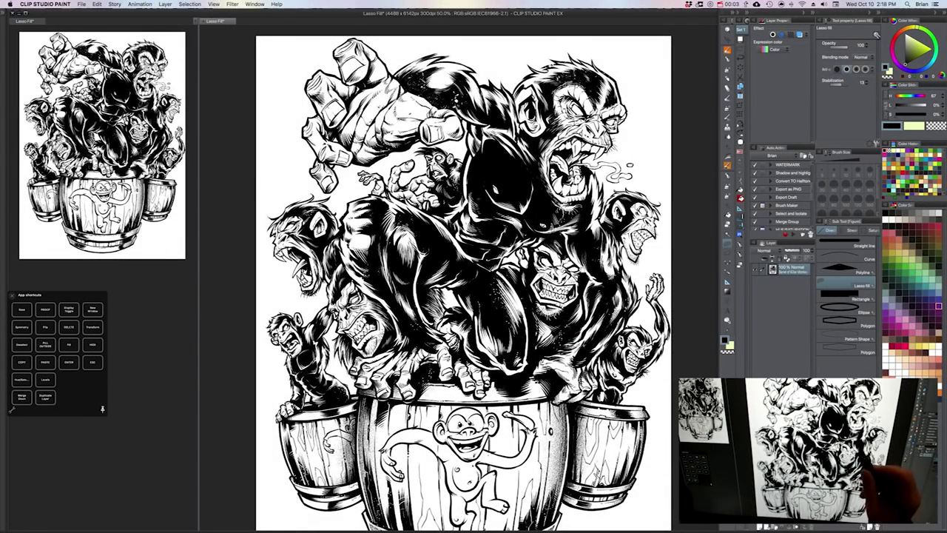
# - Lower the Lasso fill tool's stabilization in the ape drawing, widening the tool palettes for the change and narrowing them again
pyautogui.moveTo(636, 384); pyautogui.dragTo(625, 390)
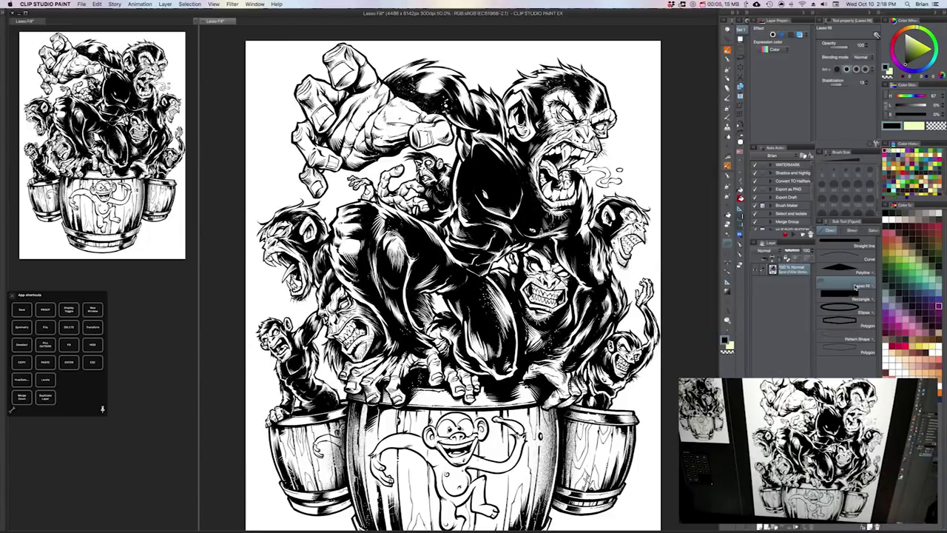
pyautogui.scroll(1, 551, 293)
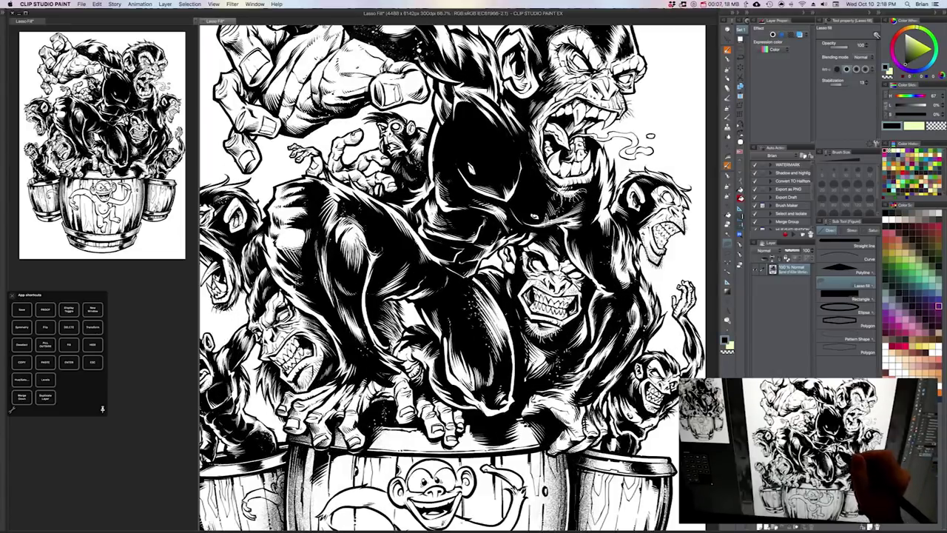
pyautogui.moveTo(480, 200); pyautogui.dragTo(506, 283)
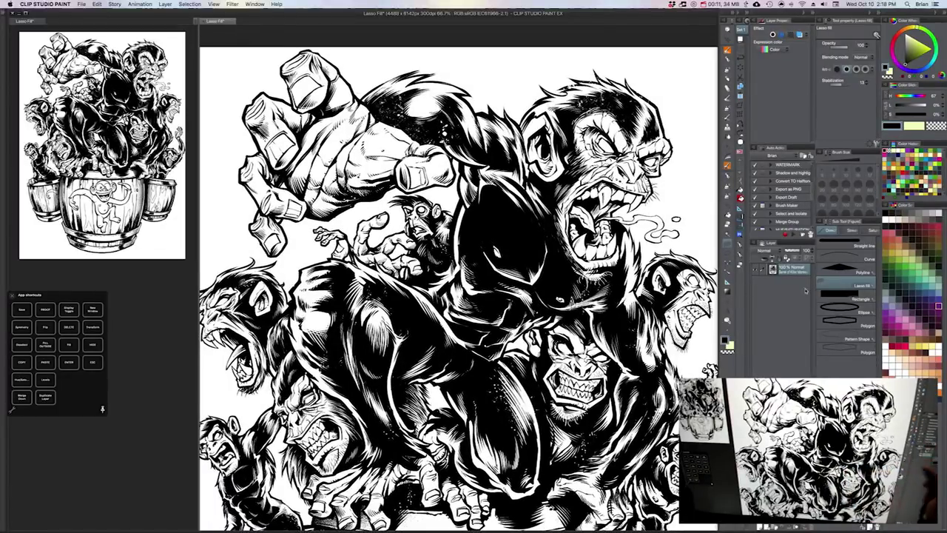
pyautogui.moveTo(815, 302); pyautogui.dragTo(762, 305)
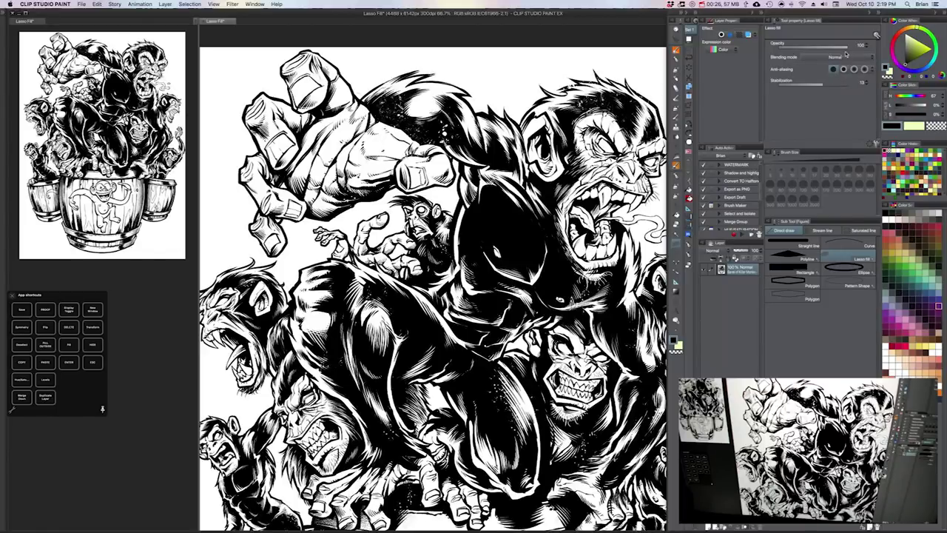
pyautogui.click(846, 55)
pyautogui.click(840, 58)
pyautogui.moveTo(845, 52); pyautogui.dragTo(842, 49)
pyautogui.moveTo(821, 85); pyautogui.dragTo(808, 88)
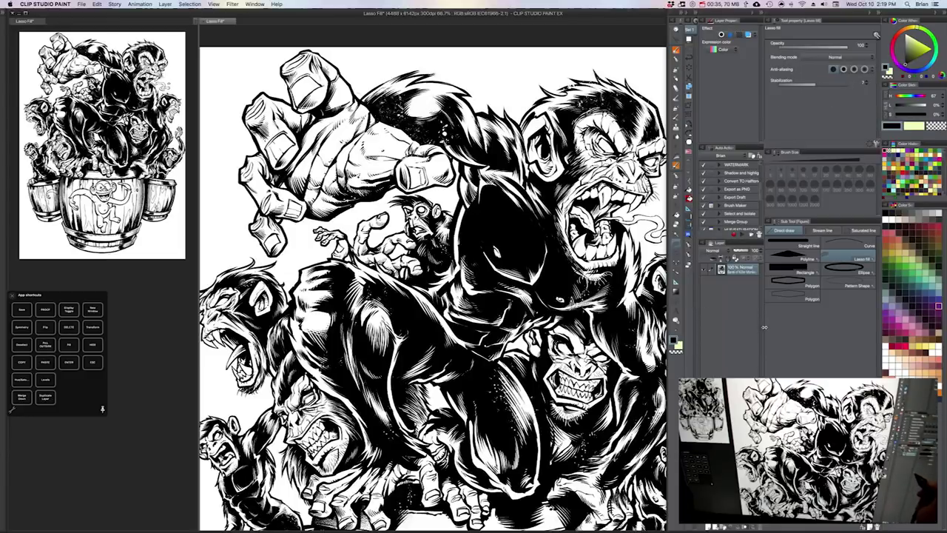
pyautogui.moveTo(764, 328); pyautogui.dragTo(816, 326)
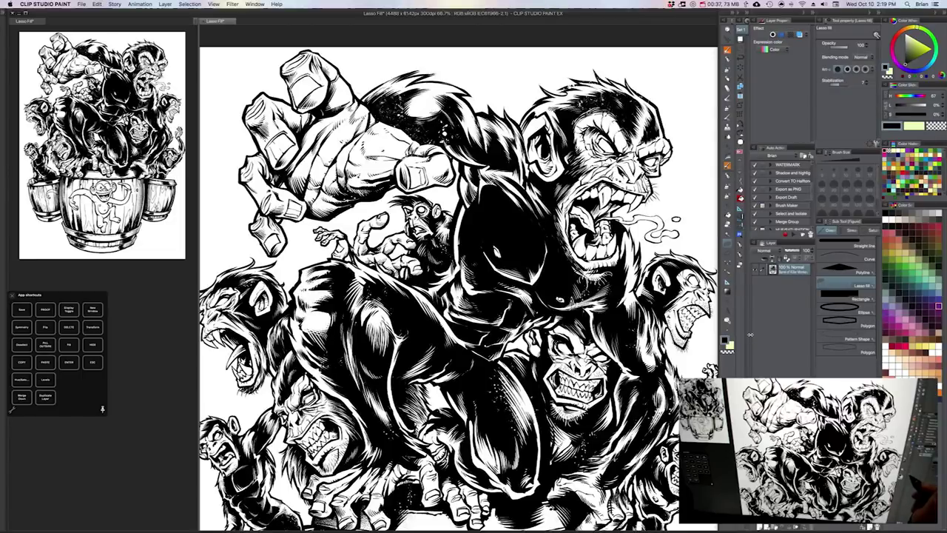
# - Examine the ape drawing, from the big ape's head and chest to the whole composition on the barrels
pyautogui.moveTo(681, 304); pyautogui.dragTo(616, 373)
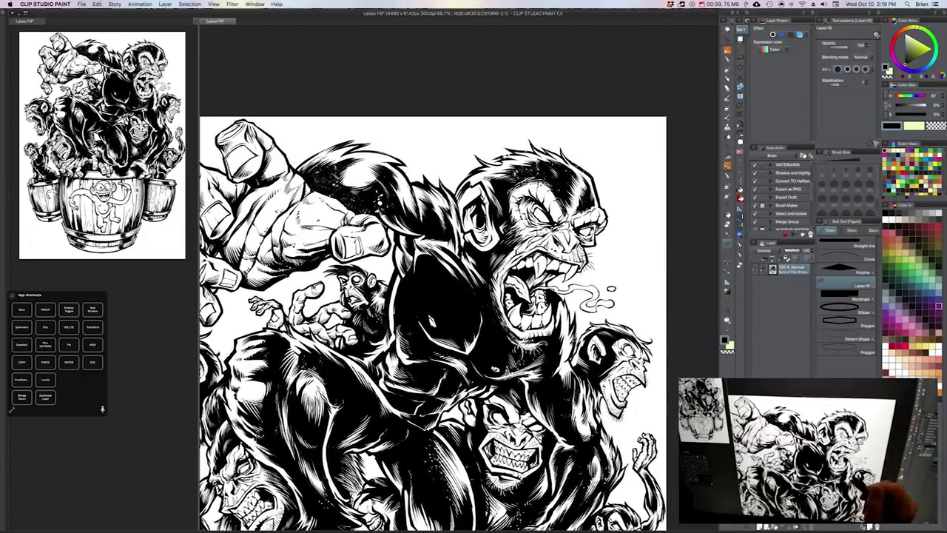
pyautogui.scroll(1, 569, 323)
pyautogui.moveTo(559, 302); pyautogui.dragTo(587, 340)
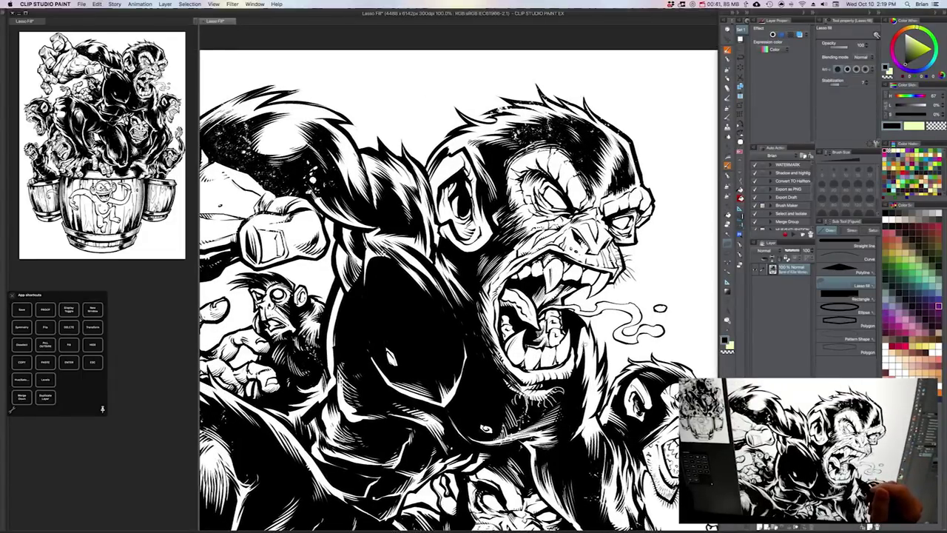
pyautogui.moveTo(488, 333); pyautogui.dragTo(504, 322)
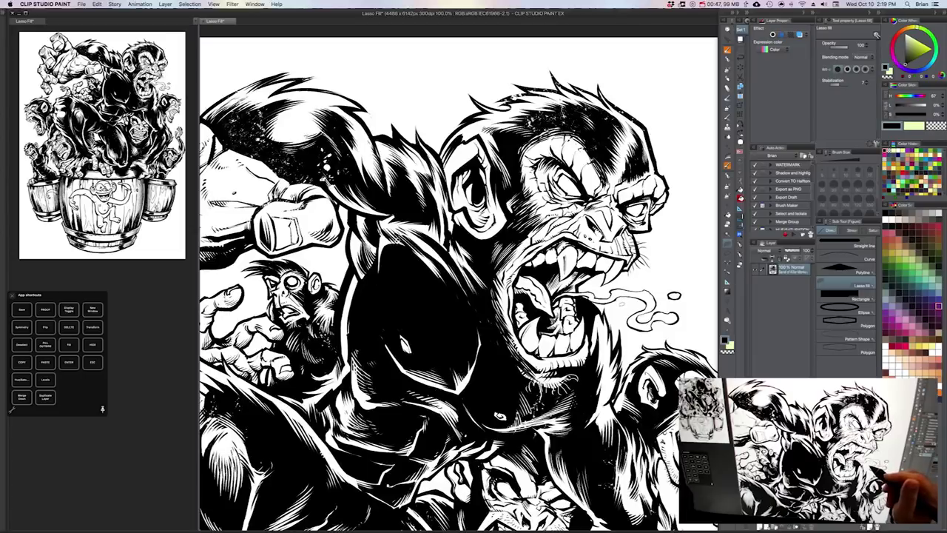
pyautogui.scroll(-3, 597, 325)
pyautogui.hscroll(-1, 598, 326)
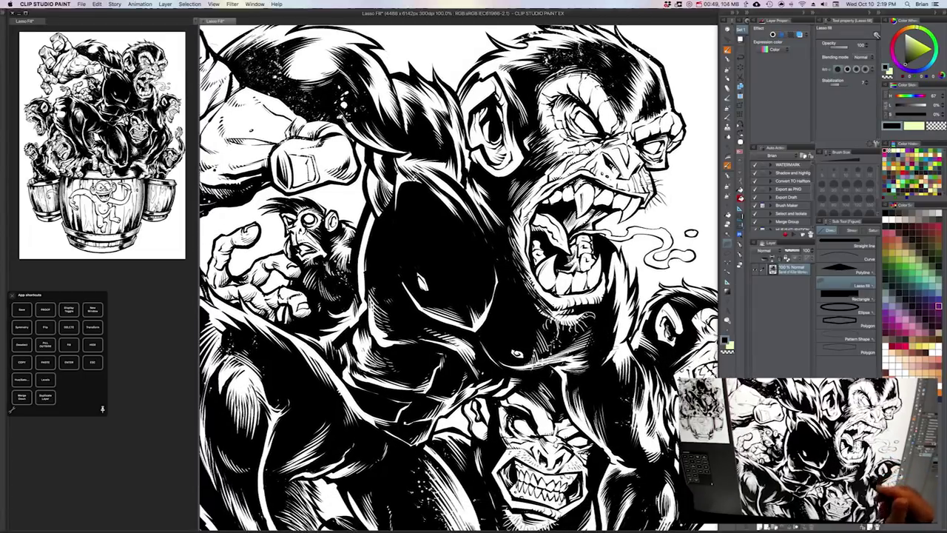
pyautogui.scroll(-2, 621, 376)
pyautogui.moveTo(623, 451); pyautogui.dragTo(609, 314)
pyautogui.scroll(-1, 611, 318)
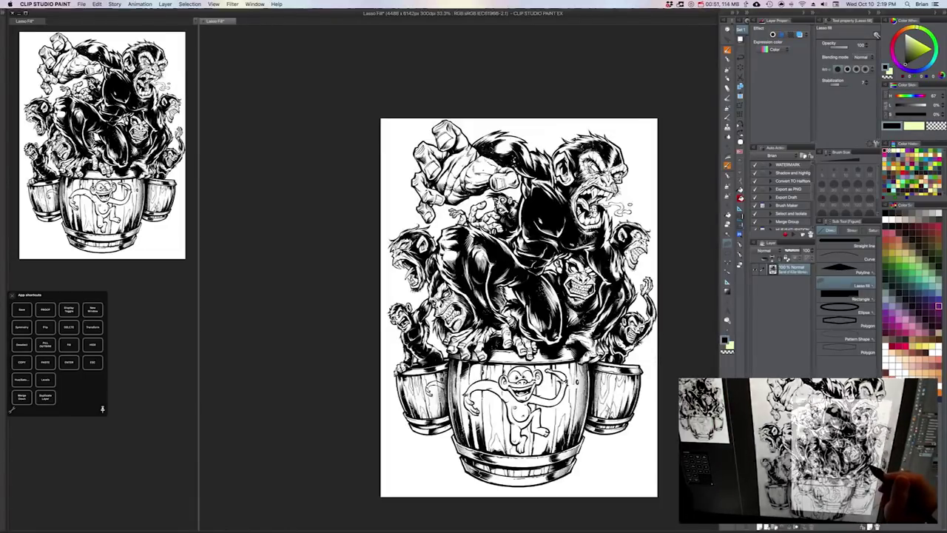
pyautogui.moveTo(618, 372)
pyautogui.mouseDown()
pyautogui.moveTo(637, 350)
pyautogui.moveTo(616, 367)
pyautogui.mouseUp()
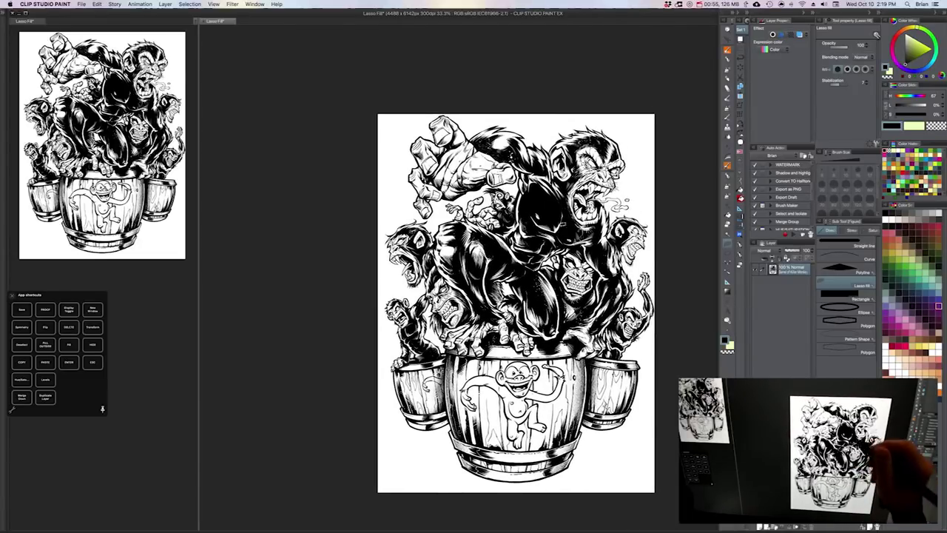
pyautogui.scroll(1, 565, 229)
pyautogui.scroll(3, 561, 218)
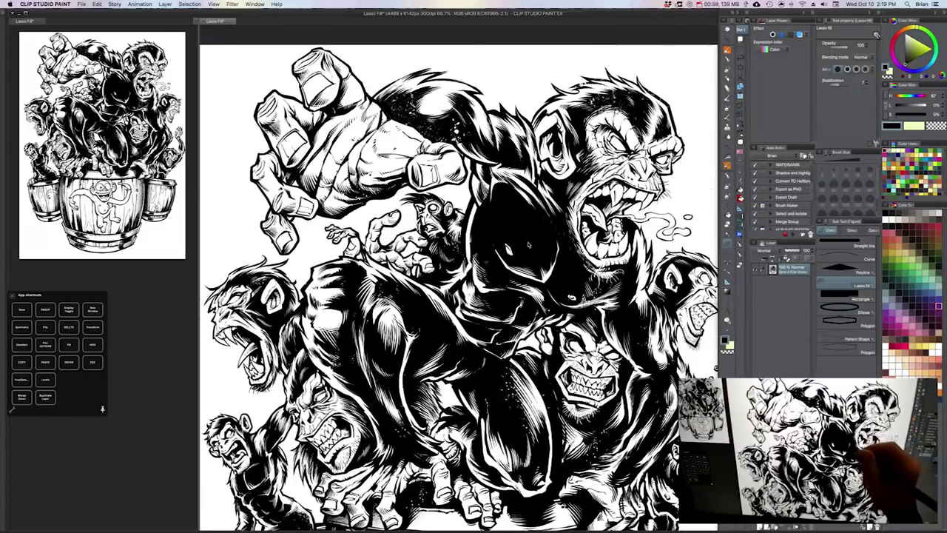
# - Cut a narrow highlight sliver along the upper edge of the big ape's black chest with Lasso fill in transparent colour
pyautogui.scroll(1, 517, 233)
pyautogui.moveTo(515, 237); pyautogui.dragTo(563, 304)
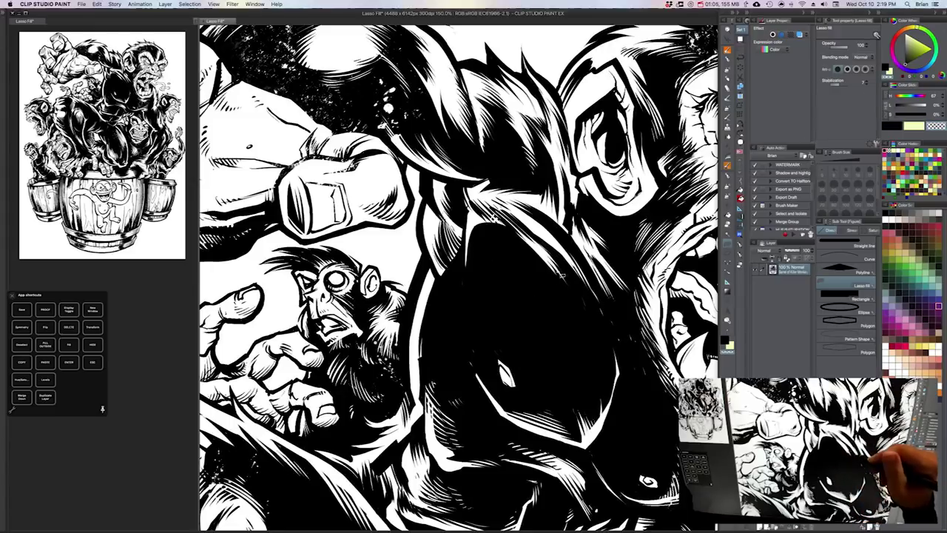
pyautogui.press('c')
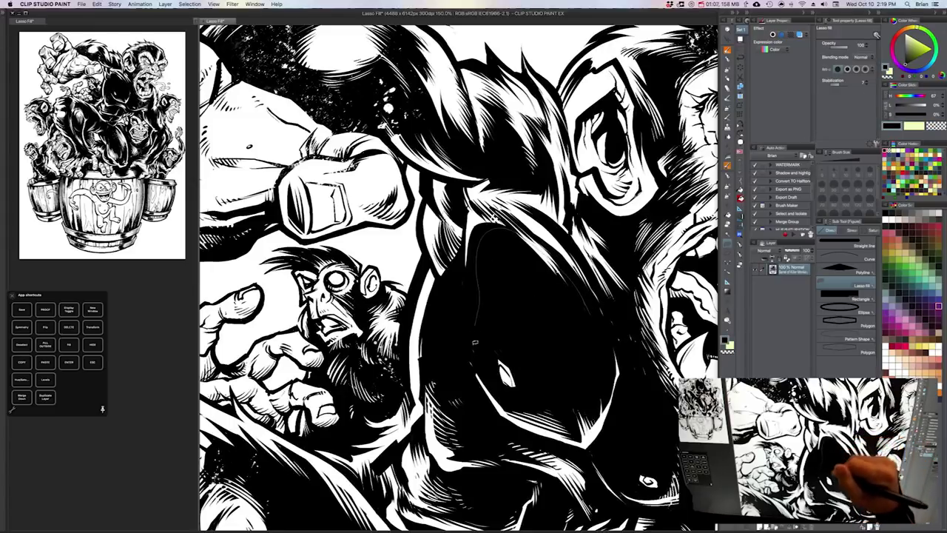
pyautogui.moveTo(474, 342)
pyautogui.mouseDown()
pyautogui.moveTo(491, 363)
pyautogui.moveTo(545, 372)
pyautogui.moveTo(593, 339)
pyautogui.mouseUp()
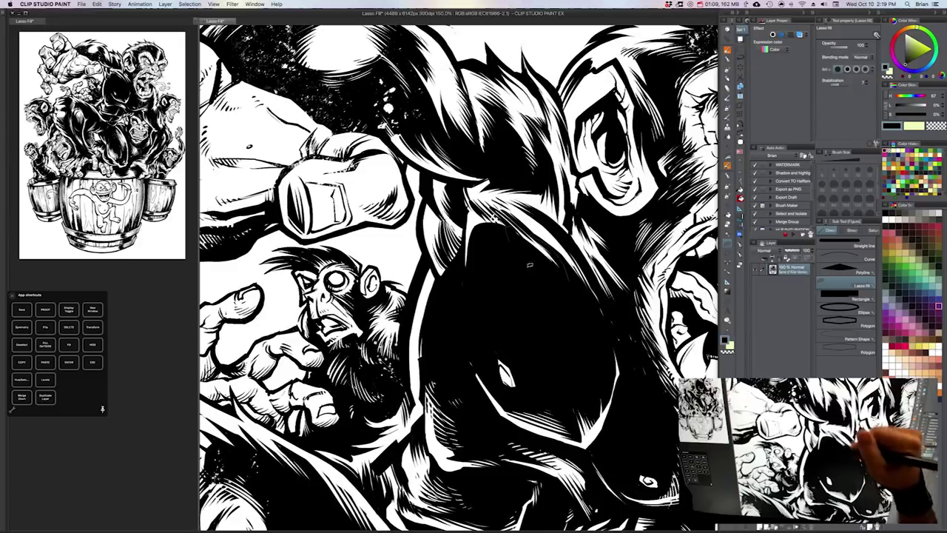
pyautogui.moveTo(564, 248); pyautogui.dragTo(613, 320)
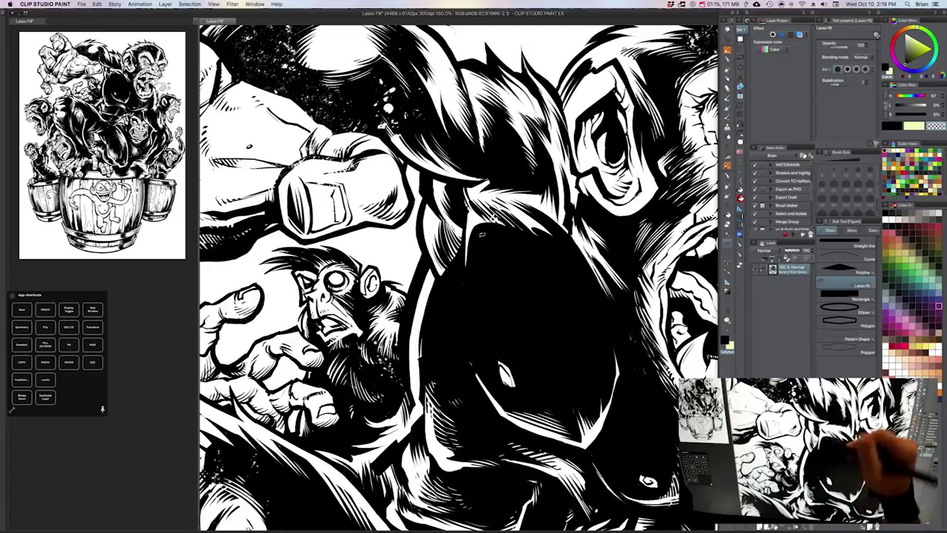
pyautogui.moveTo(467, 261)
pyautogui.mouseDown()
pyautogui.moveTo(470, 281)
pyautogui.moveTo(469, 235)
pyautogui.mouseUp()
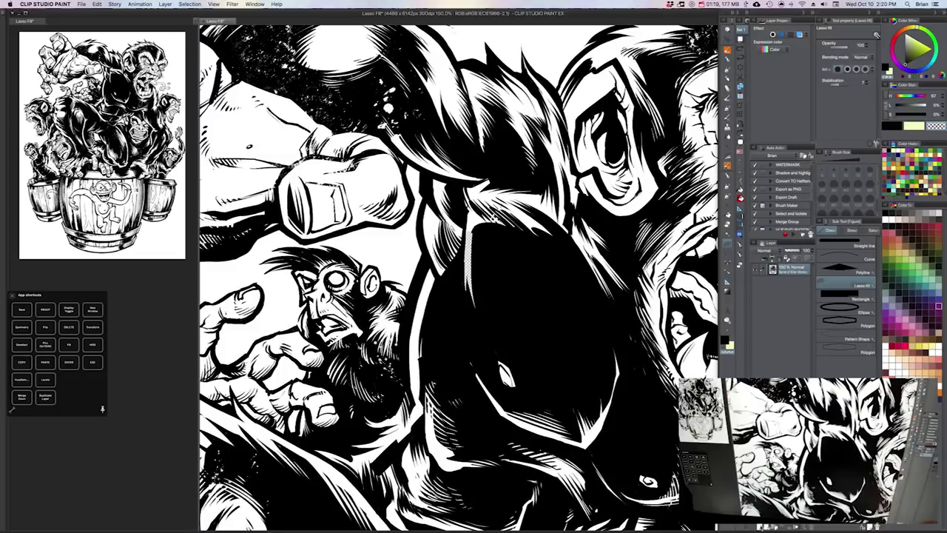
# - Add a new layer beneath the ink layer and fill it with white
pyautogui.click(760, 526)
pyautogui.moveTo(781, 288); pyautogui.dragTo(781, 290)
pyautogui.press('x')
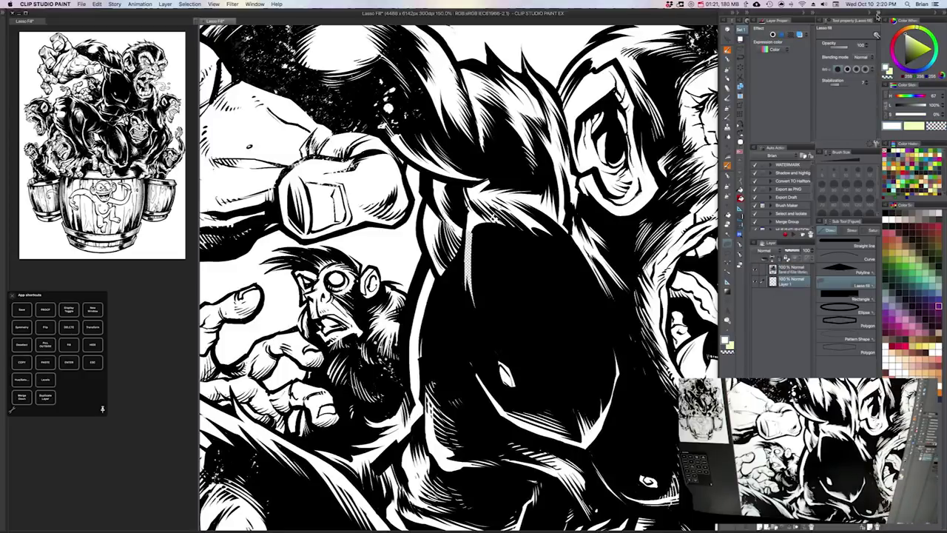
pyautogui.hotkey('alt', 'Delete')
# - Carve jagged white highlights along the shadowed side of the big ape's chest on the ink layer with Lasso fill
pyautogui.click(793, 270)
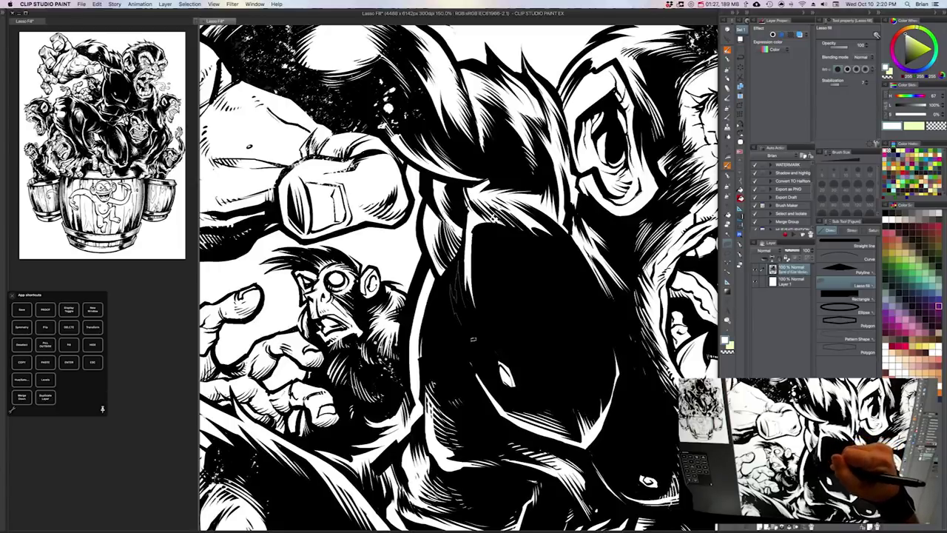
pyautogui.moveTo(464, 304); pyautogui.dragTo(447, 287)
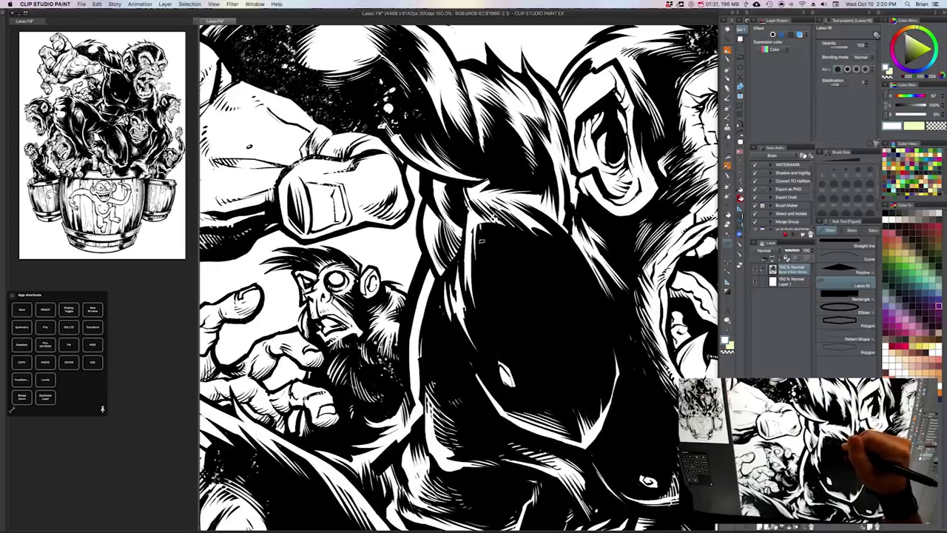
pyautogui.moveTo(435, 281); pyautogui.dragTo(435, 284)
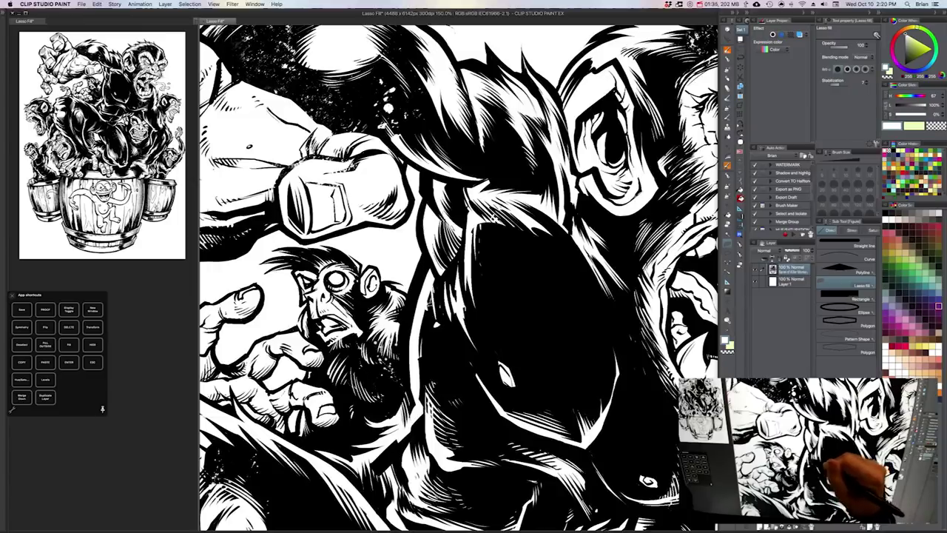
pyautogui.press('super+minus')
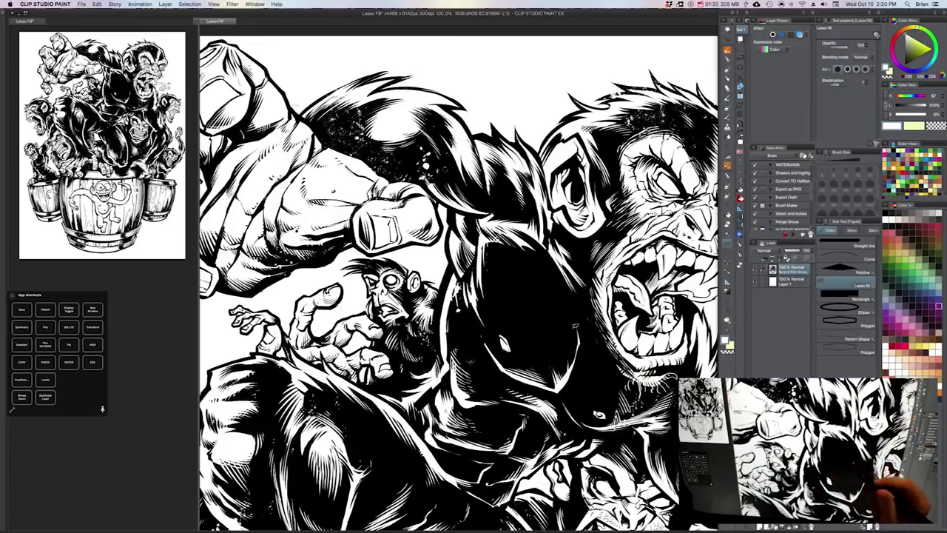
pyautogui.moveTo(497, 231); pyautogui.dragTo(425, 236)
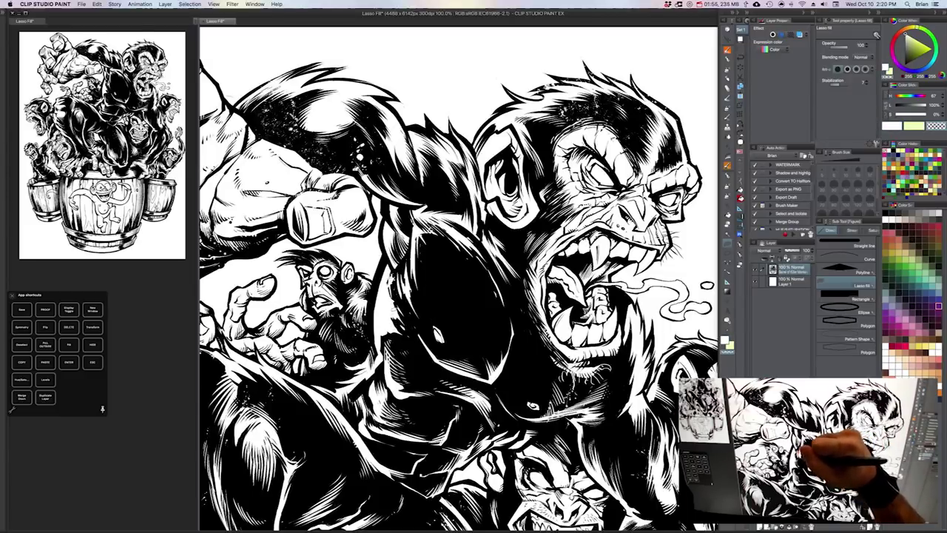
# - Break up the highlights along the side of the big ape's chest with small black Lasso fill shapes
pyautogui.press('x')
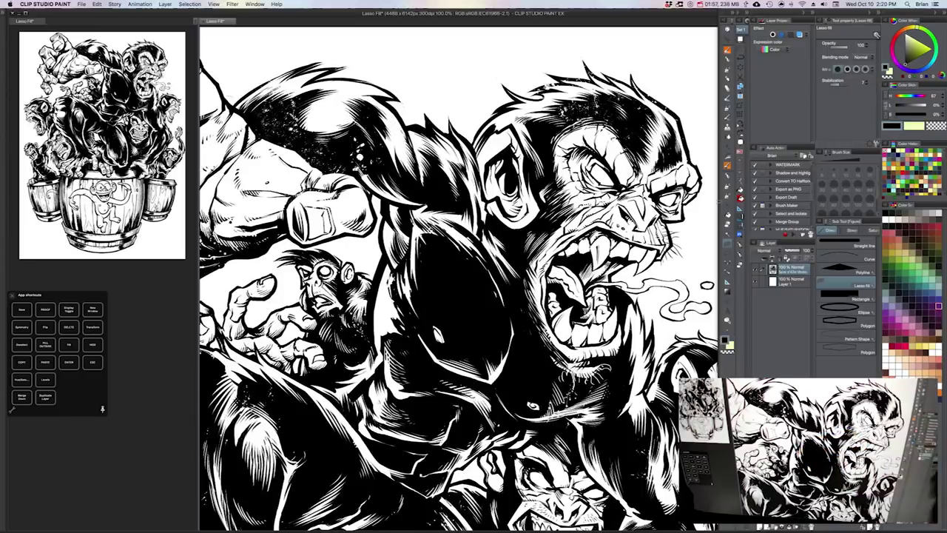
pyautogui.moveTo(398, 329); pyautogui.dragTo(386, 290)
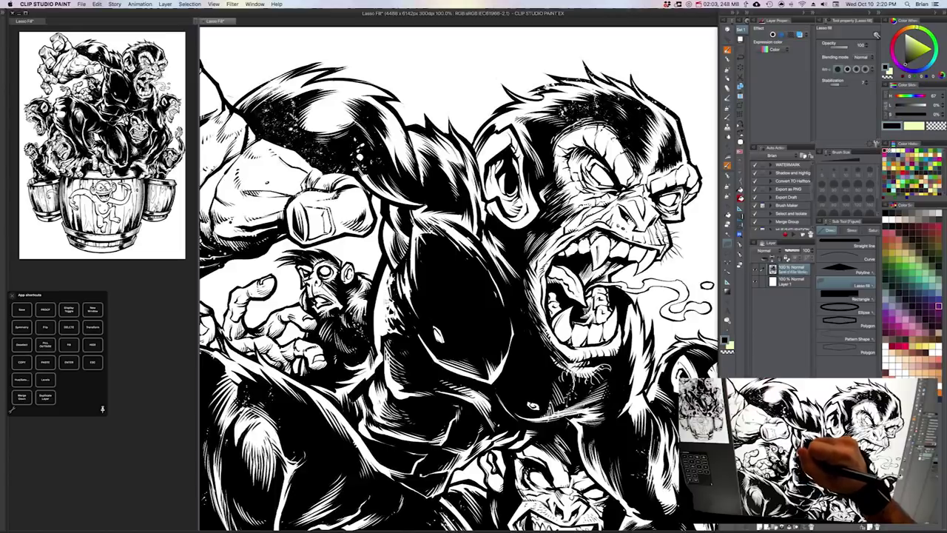
pyautogui.moveTo(393, 323); pyautogui.dragTo(384, 326)
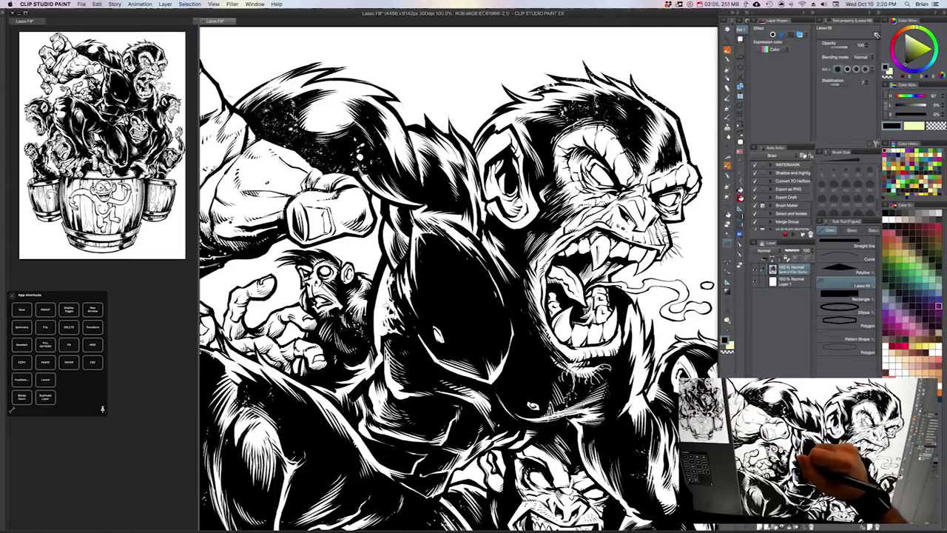
pyautogui.moveTo(389, 292); pyautogui.dragTo(385, 300)
pyautogui.moveTo(461, 333); pyautogui.dragTo(468, 321)
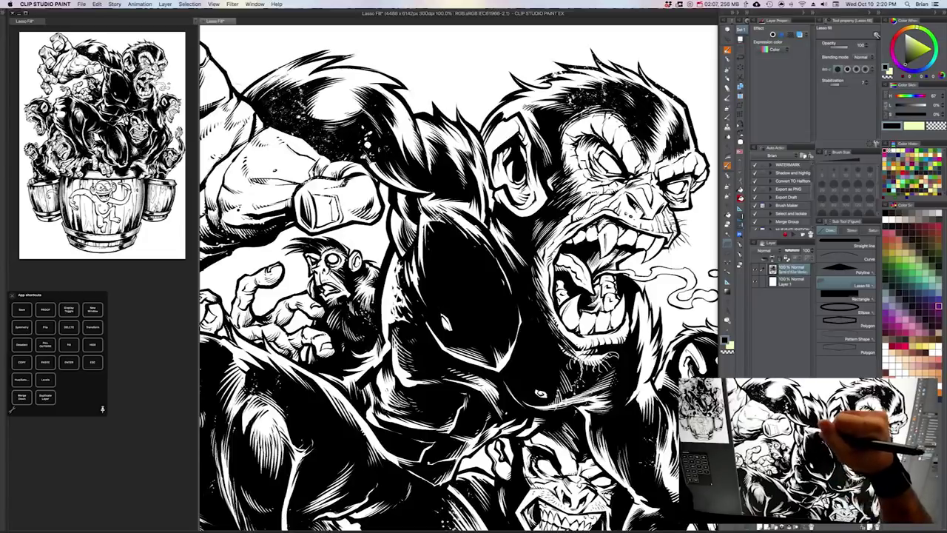
# - Add small highlight flecks at the top of the big ape's chest with Lasso fill, alternating between drawing and transparent colour
pyautogui.moveTo(439, 221)
pyautogui.mouseDown()
pyautogui.moveTo(427, 215)
pyautogui.moveTo(450, 231)
pyautogui.moveTo(451, 217)
pyautogui.moveTo(463, 220)
pyautogui.mouseUp()
pyautogui.press('c')
pyautogui.press('c')
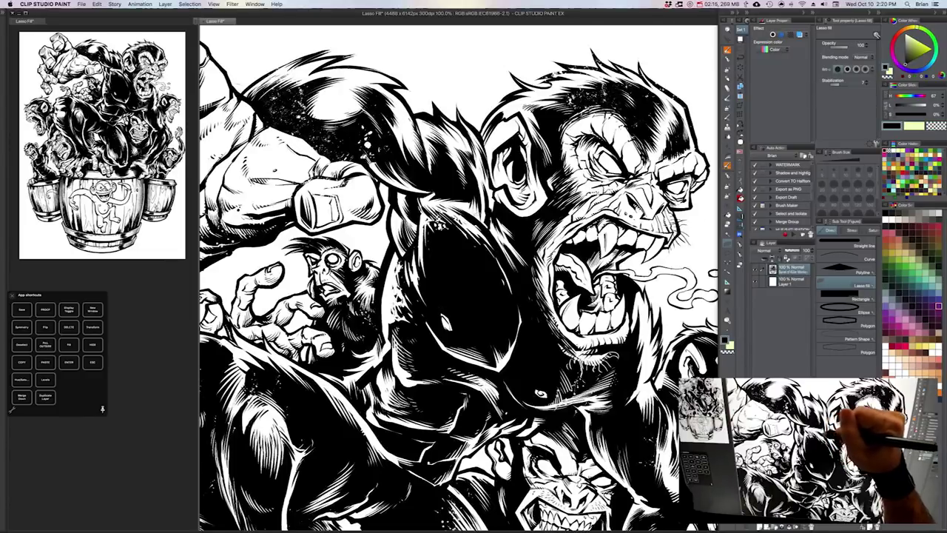
pyautogui.press('c')
pyautogui.moveTo(465, 346)
pyautogui.mouseDown()
pyautogui.moveTo(435, 344)
pyautogui.moveTo(445, 340)
pyautogui.mouseUp()
pyautogui.press('super+minus')
pyautogui.moveTo(571, 377)
pyautogui.mouseDown()
pyautogui.moveTo(581, 345)
pyautogui.moveTo(552, 377)
pyautogui.mouseUp()
pyautogui.press('c')
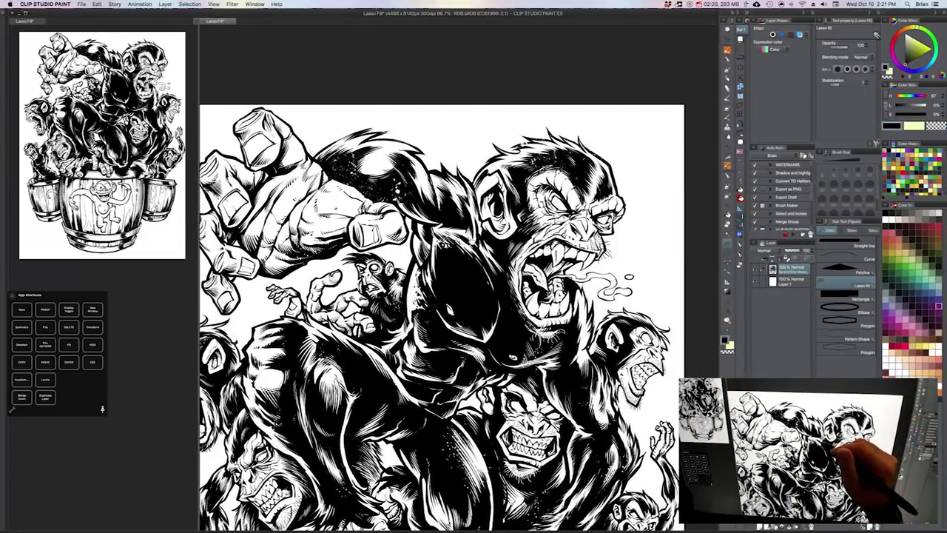
# - Draw a small raised black arm and hand between the big ape's shoulder and head, shaping its details with transparent Lasso fill
pyautogui.moveTo(472, 241); pyautogui.dragTo(502, 341)
pyautogui.hotkey('ctrl', '+')
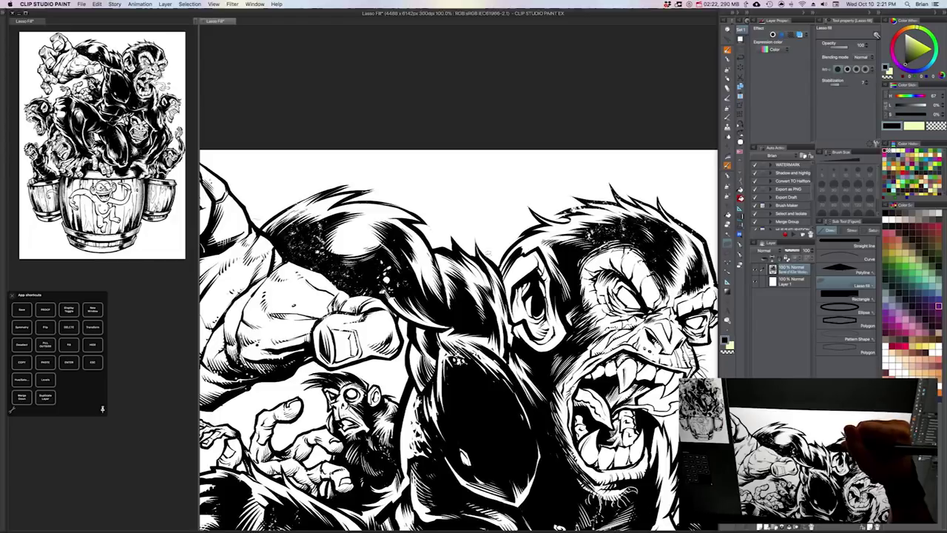
pyautogui.moveTo(489, 212)
pyautogui.mouseDown()
pyautogui.moveTo(509, 252)
pyautogui.moveTo(500, 256)
pyautogui.mouseUp()
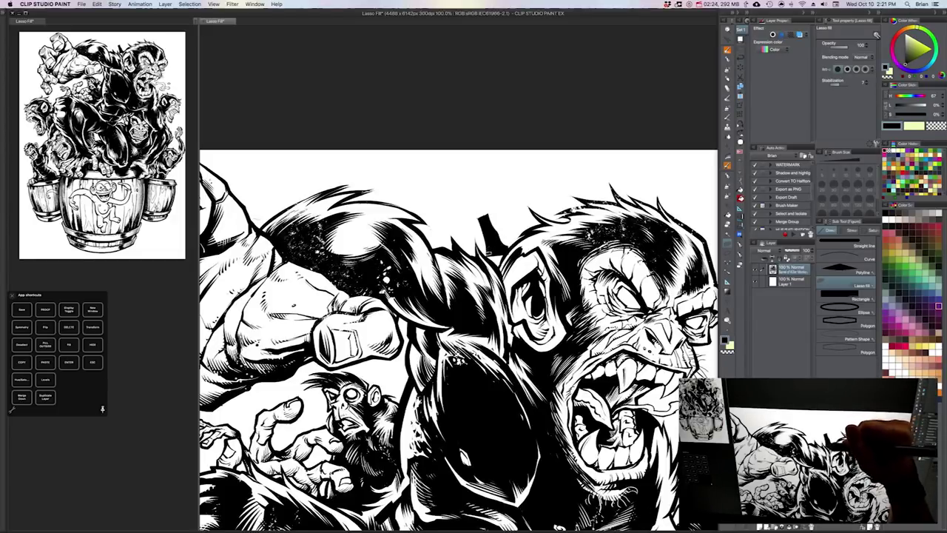
pyautogui.moveTo(483, 217)
pyautogui.mouseDown()
pyautogui.moveTo(469, 211)
pyautogui.moveTo(486, 208)
pyautogui.moveTo(471, 209)
pyautogui.moveTo(456, 188)
pyautogui.moveTo(471, 200)
pyautogui.moveTo(469, 172)
pyautogui.moveTo(474, 193)
pyautogui.moveTo(483, 182)
pyautogui.moveTo(487, 204)
pyautogui.mouseUp()
pyautogui.press('c')
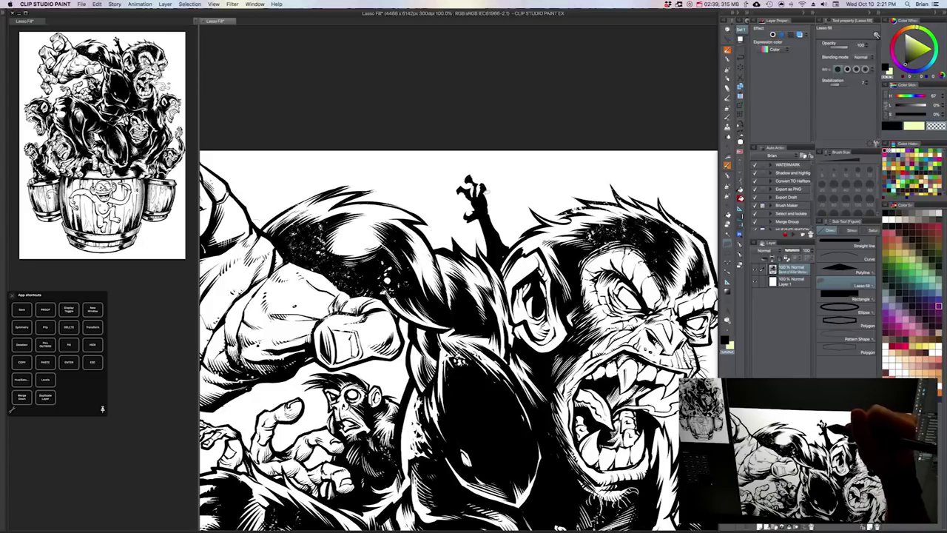
pyautogui.press('c')
pyautogui.moveTo(488, 214)
pyautogui.mouseDown()
pyautogui.moveTo(505, 233)
pyautogui.moveTo(500, 221)
pyautogui.moveTo(479, 218)
pyautogui.moveTo(489, 221)
pyautogui.mouseUp()
pyautogui.press('super+minus')
pyautogui.moveTo(622, 358); pyautogui.dragTo(606, 293)
pyautogui.moveTo(605, 400); pyautogui.dragTo(611, 376)
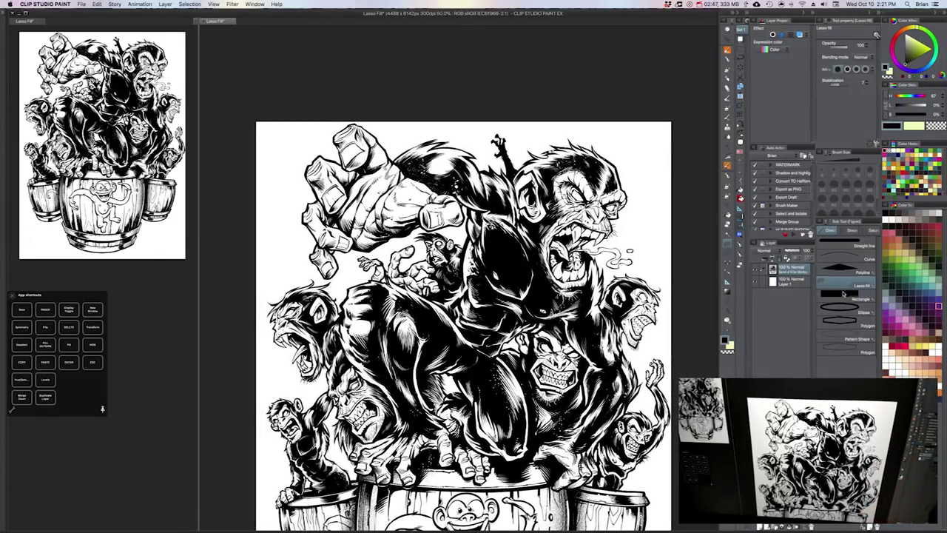
# - Draw a filled black upright rectangle beside the big ape's head with the Rectangle sub tool and return to Lasso fill
pyautogui.click(851, 296)
pyautogui.press('super+plus')
pyautogui.moveTo(580, 318); pyautogui.dragTo(488, 411)
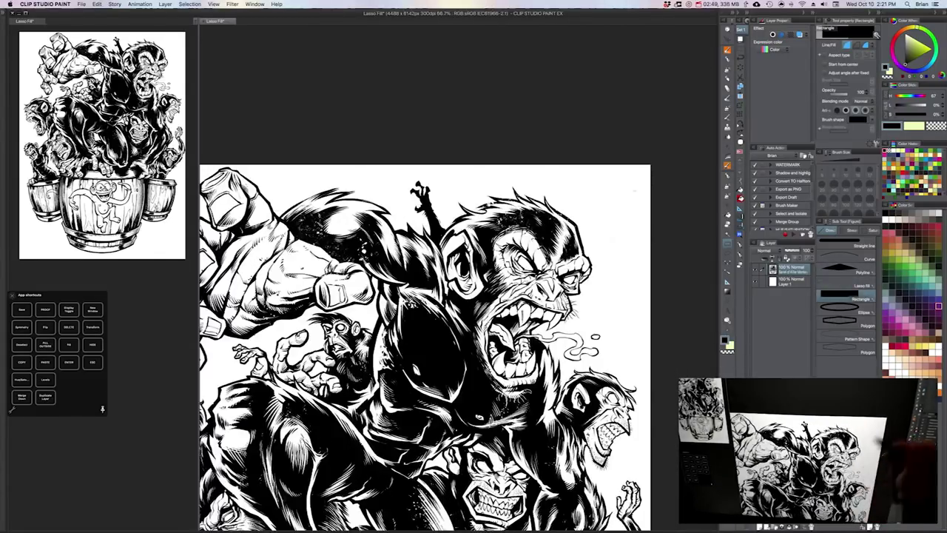
pyautogui.moveTo(595, 190); pyautogui.dragTo(630, 269)
pyautogui.click(843, 285)
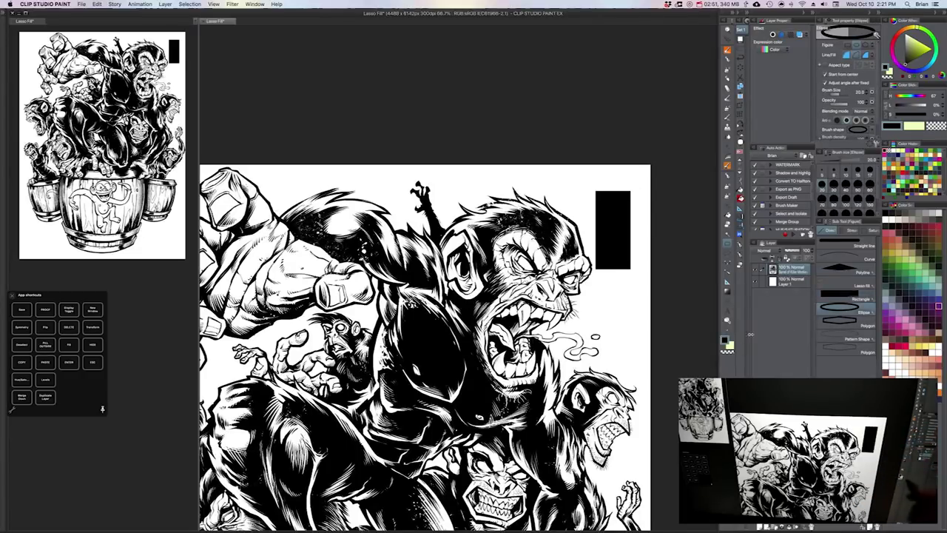
pyautogui.moveTo(699, 326); pyautogui.dragTo(700, 346)
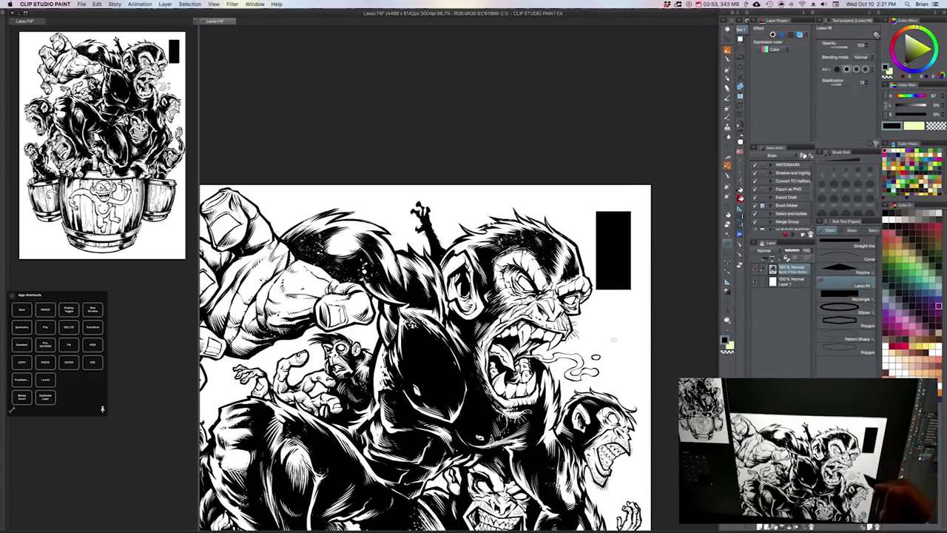
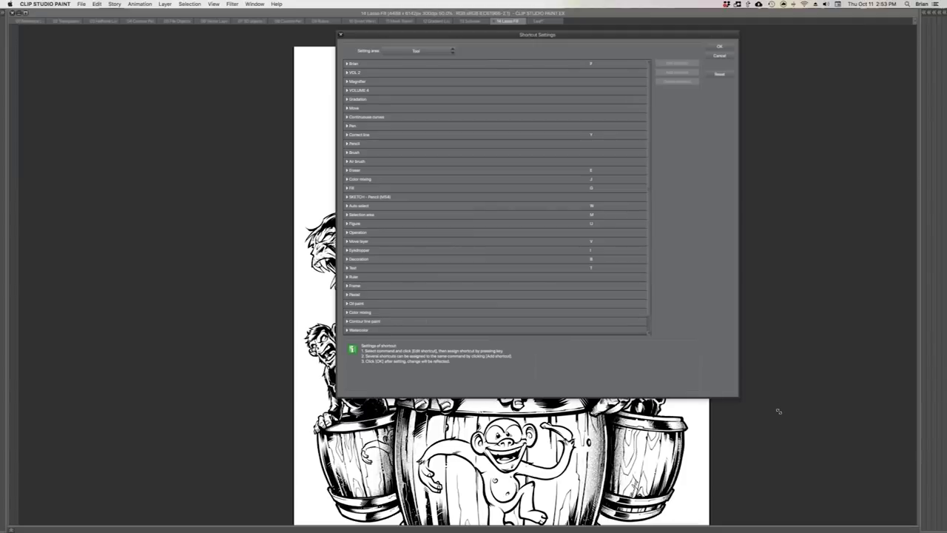
# - Enlarge the Shortcut Settings dialog, dismiss it and reopen it from the application's settings
pyautogui.moveTo(775, 405); pyautogui.dragTo(778, 416)
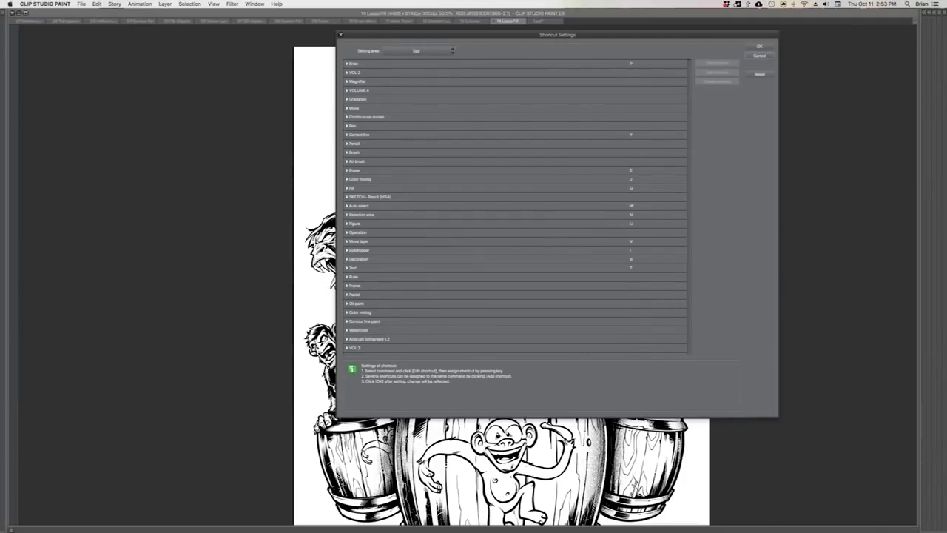
pyautogui.press('Escape')
pyautogui.click(45, 4)
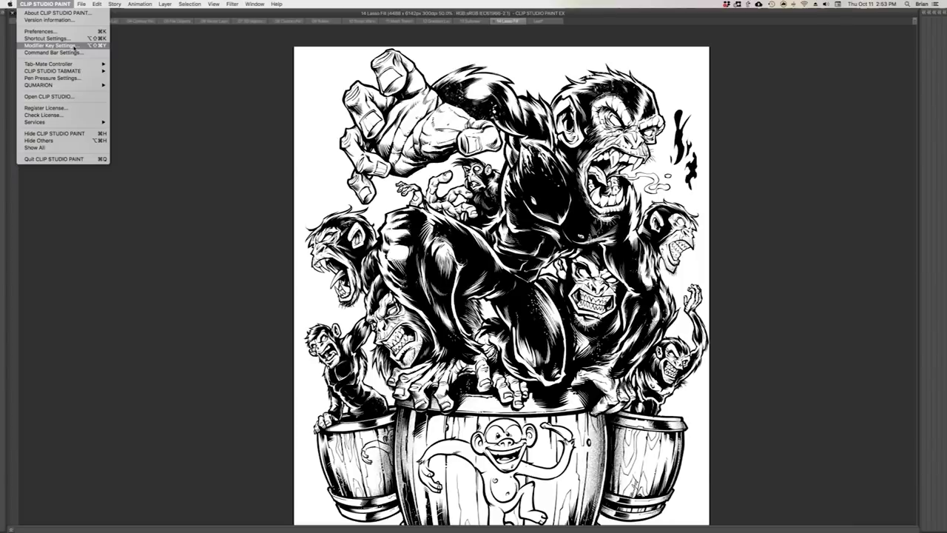
pyautogui.click(190, 83)
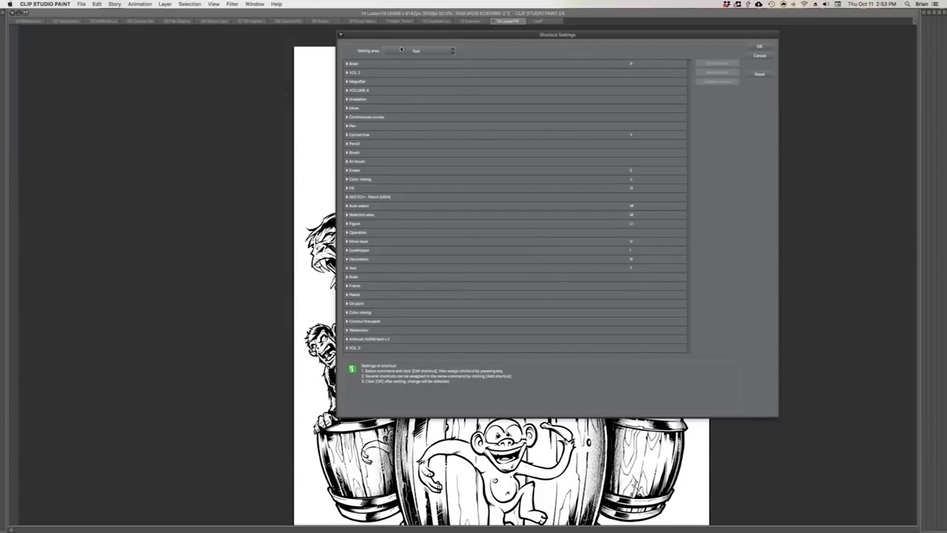
# - Look through the Option, Auto Action and Tool areas of the Shortcut Settings, ending on the Option area's Drawing color commands
pyautogui.click(418, 50)
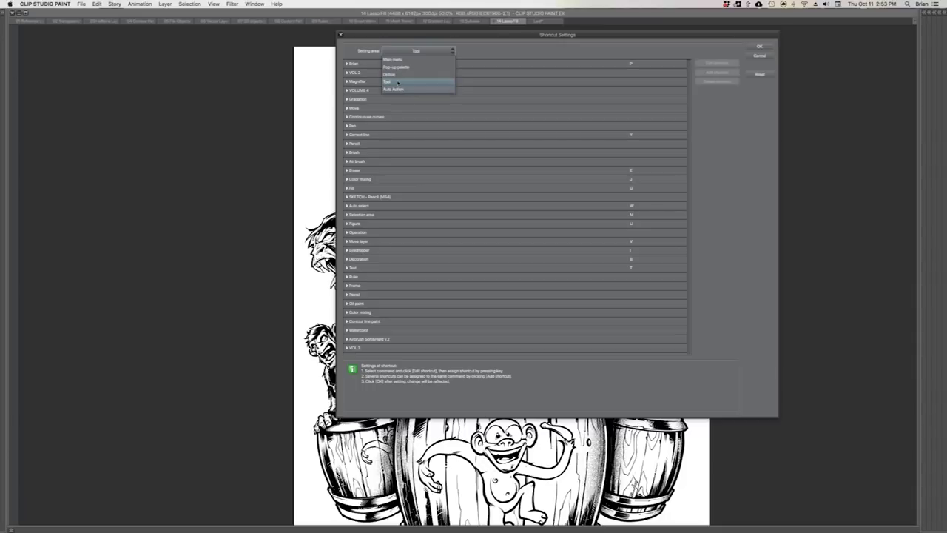
pyautogui.click(399, 74)
pyautogui.click(415, 51)
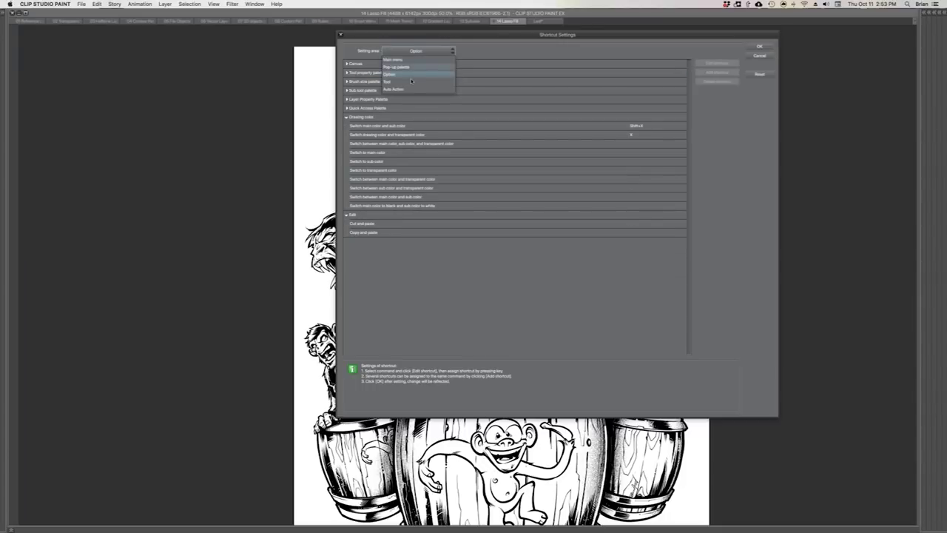
pyautogui.click(453, 90)
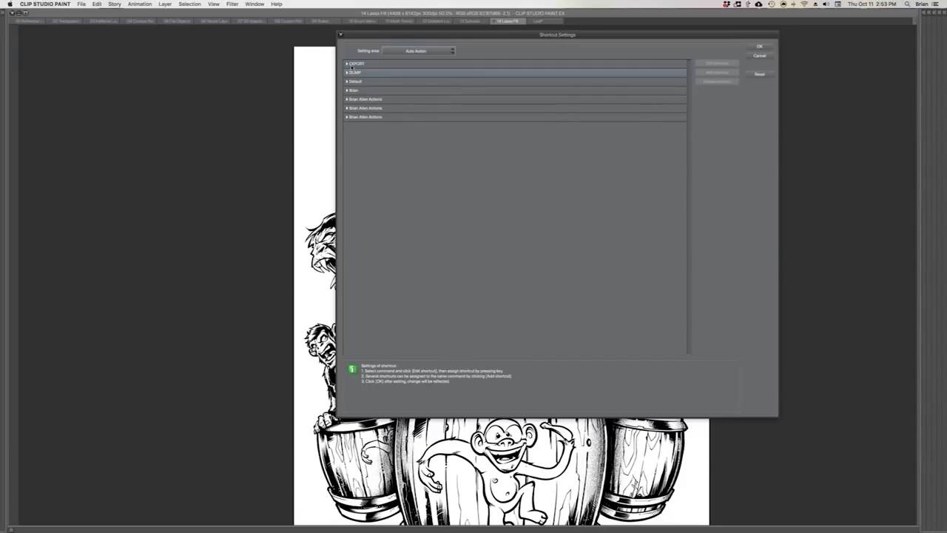
pyautogui.click(416, 50)
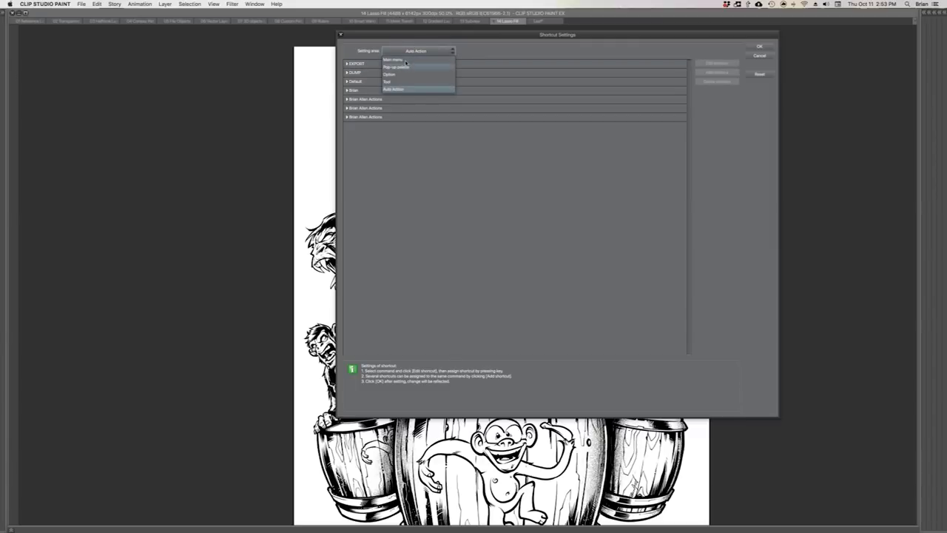
pyautogui.click(413, 58)
pyautogui.click(414, 81)
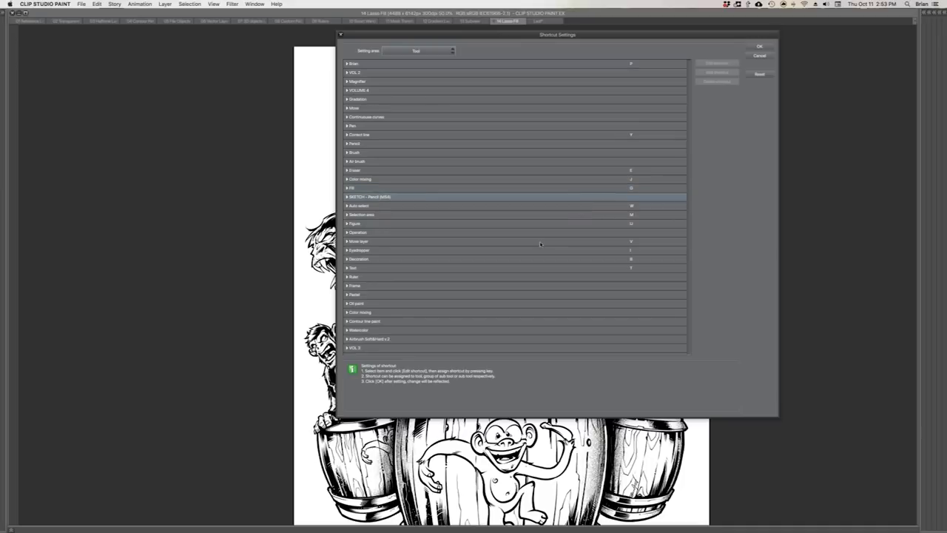
pyautogui.click(440, 51)
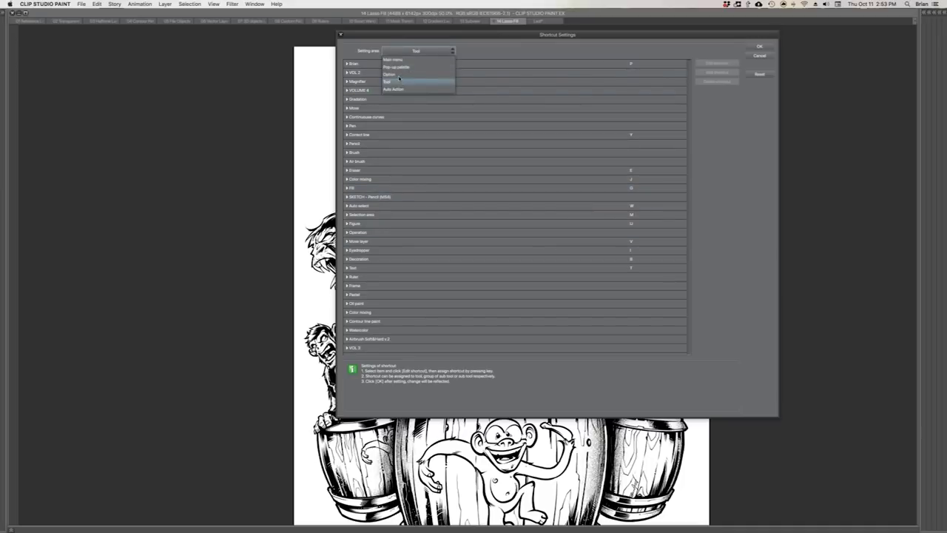
pyautogui.click(418, 74)
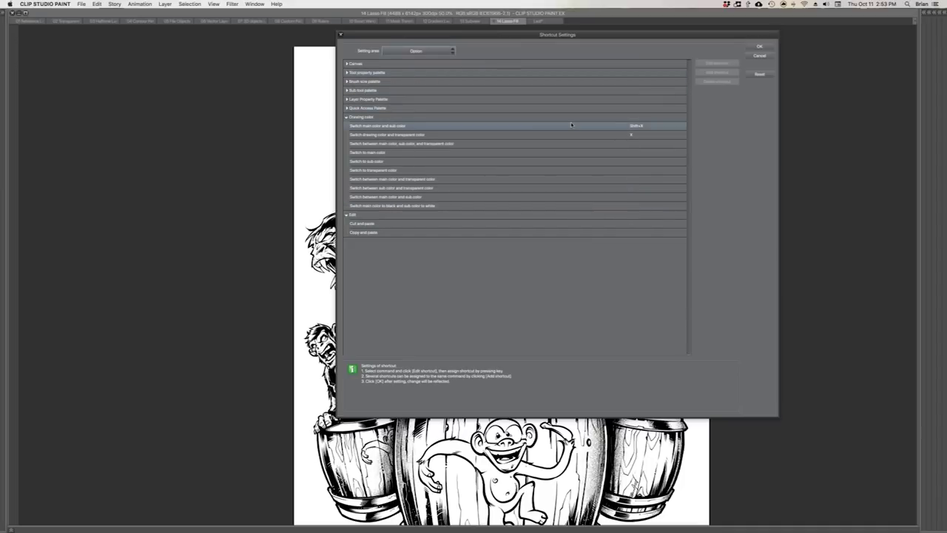
# - Try assigning X to Switch drawing color and transparent color, and dismiss the Shortcut Settings without saving
pyautogui.click(630, 136)
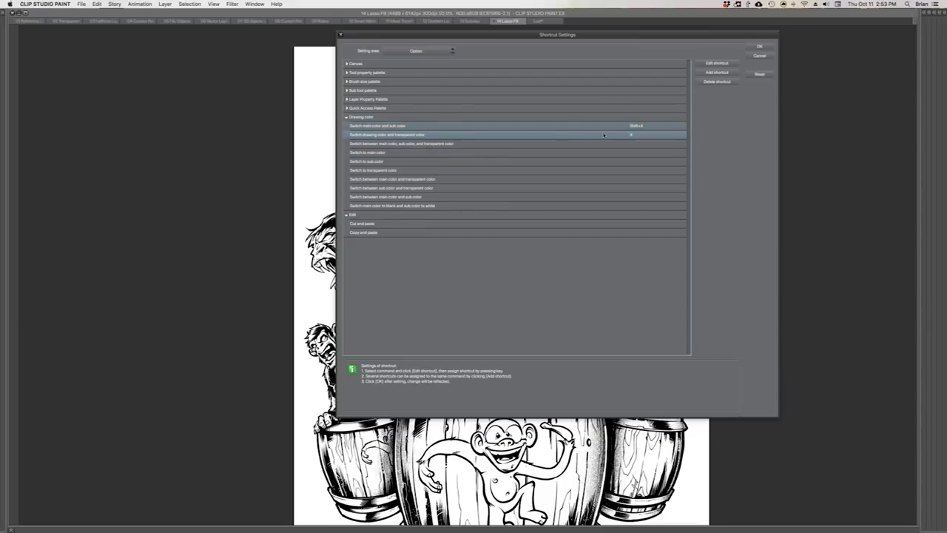
pyautogui.doubleClick(631, 135)
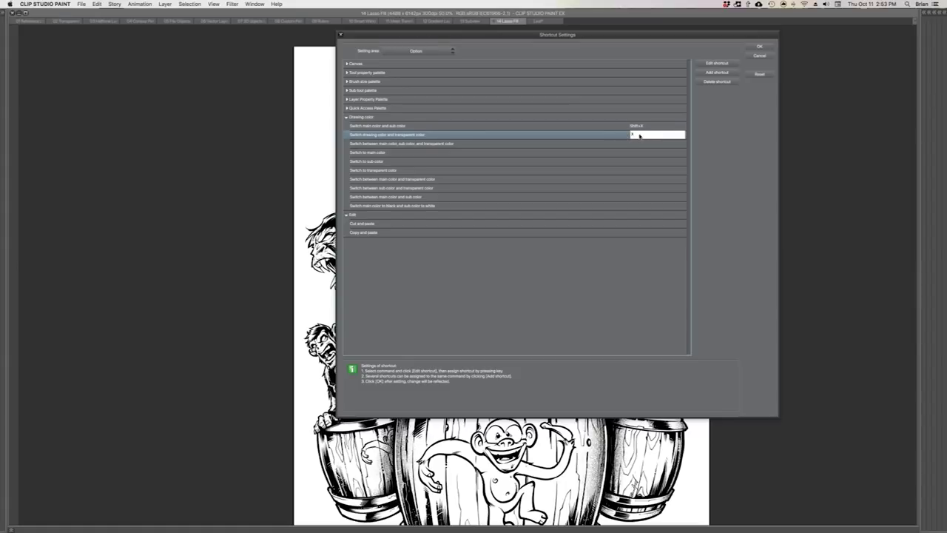
pyautogui.write('x')
pyautogui.click(702, 139)
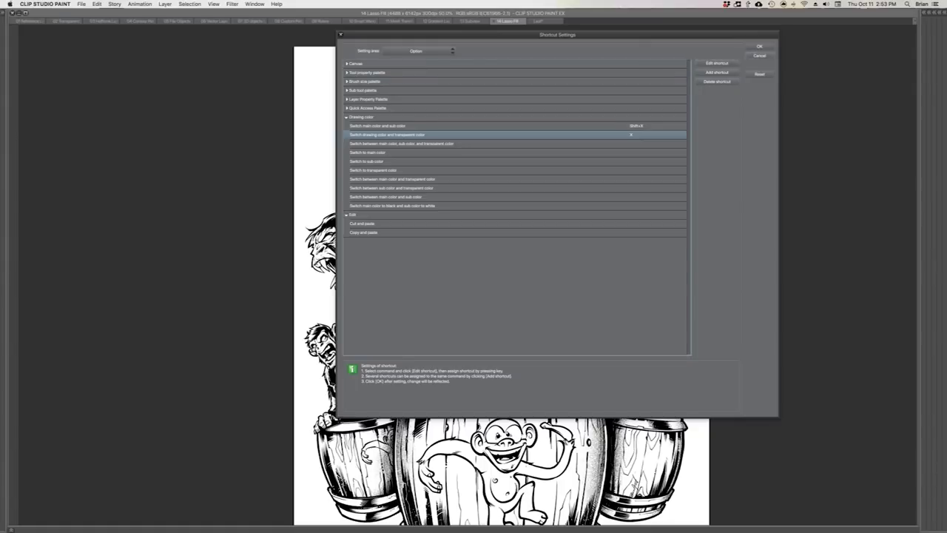
pyautogui.click(759, 56)
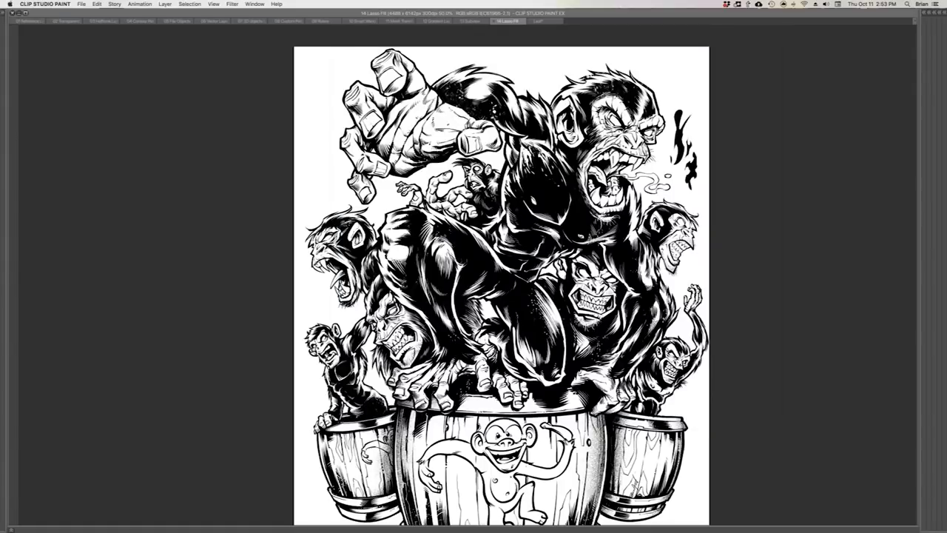
# - Open the Modifier Key Settings and set Opt+Shift to Change brush size in the common settings
pyautogui.click(44, 4)
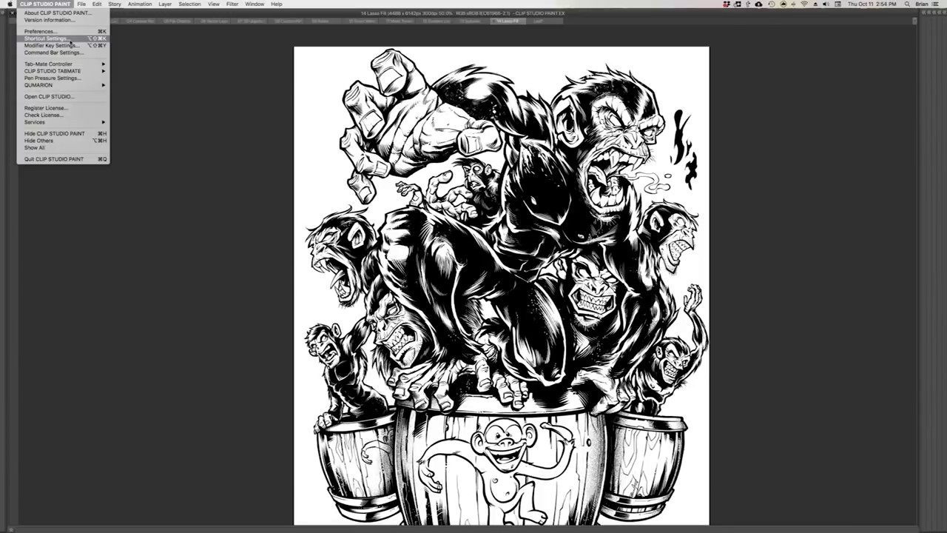
pyautogui.click(70, 45)
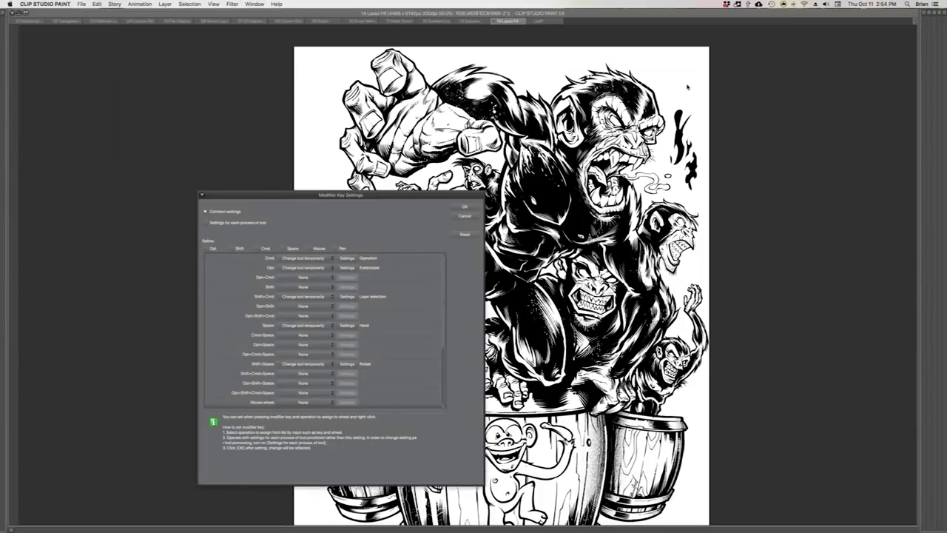
pyautogui.scroll(-2, 688, 203)
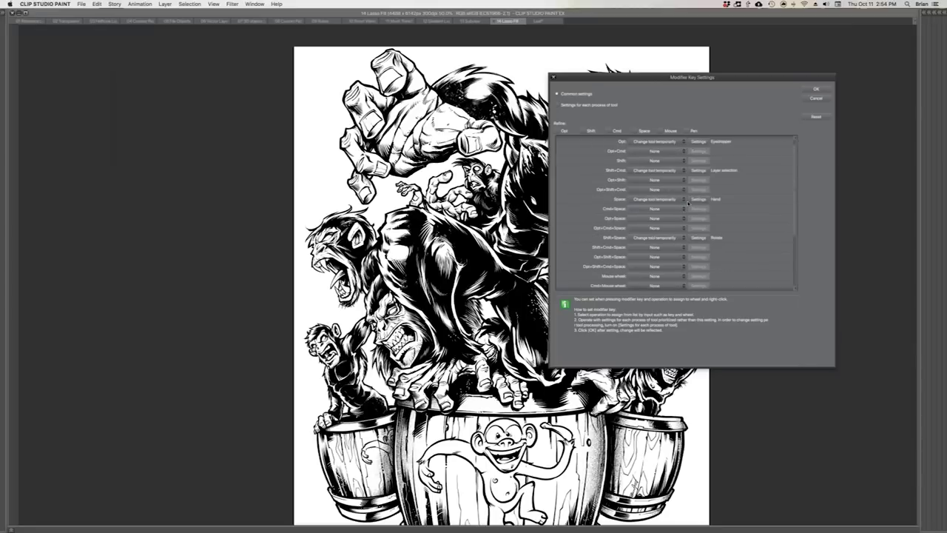
pyautogui.click(683, 180)
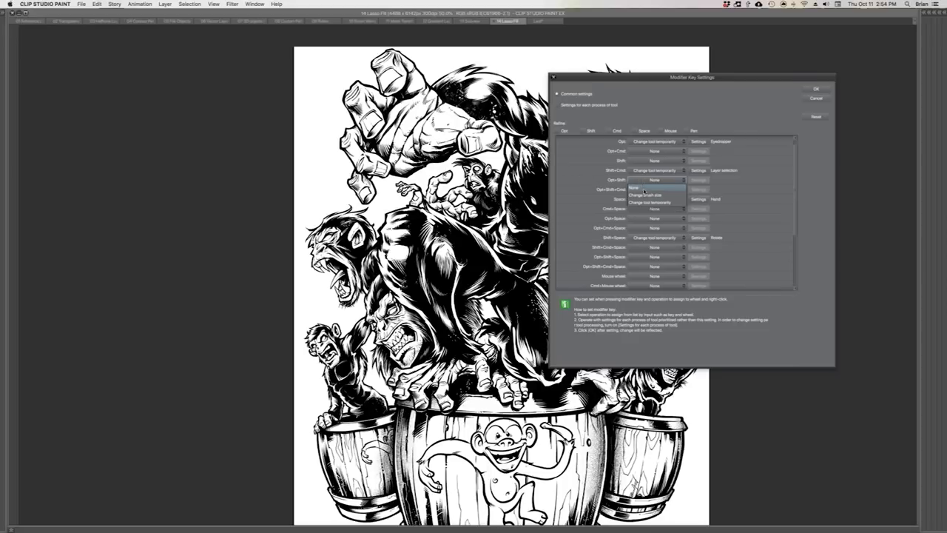
pyautogui.click(649, 194)
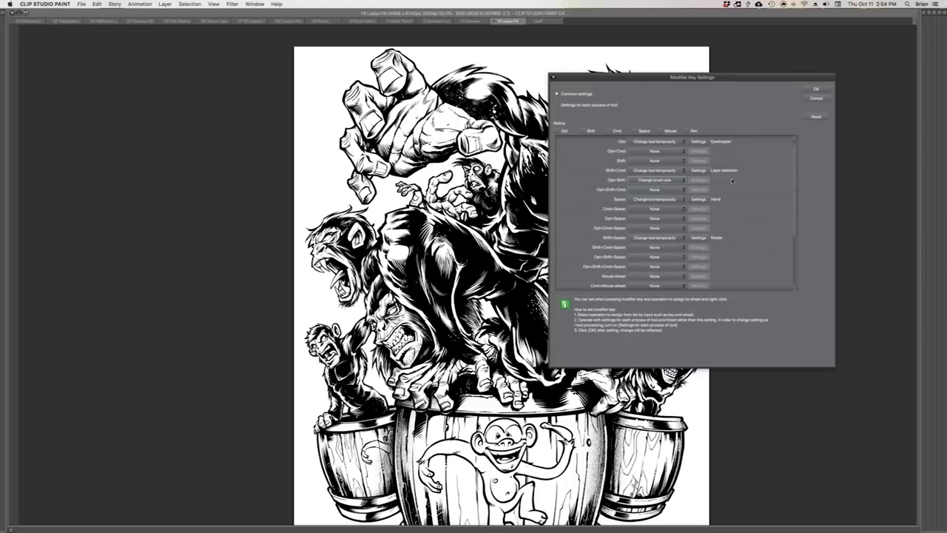
# - Show the modifier key settings for each process of tool and browse the sub tool list, keeping Lasso fill
pyautogui.click(584, 106)
pyautogui.click(680, 95)
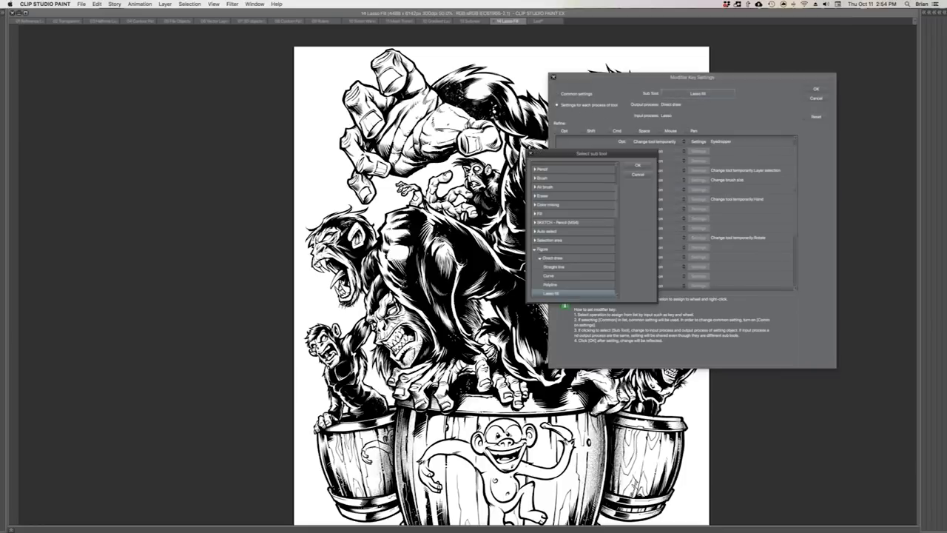
pyautogui.moveTo(616, 188)
pyautogui.mouseDown()
pyautogui.moveTo(614, 248)
pyautogui.moveTo(616, 162)
pyautogui.moveTo(606, 256)
pyautogui.moveTo(615, 162)
pyautogui.mouseUp()
pyautogui.click(637, 174)
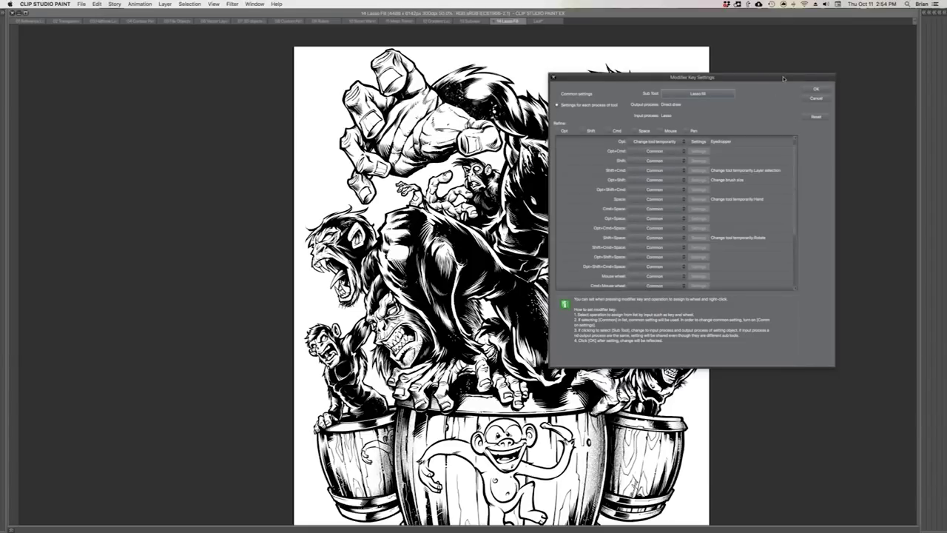
# - Review the modifier key assignments for Lasso fill and dismiss the Modifier Key Settings without saving
pyautogui.moveTo(783, 79); pyautogui.dragTo(754, 88)
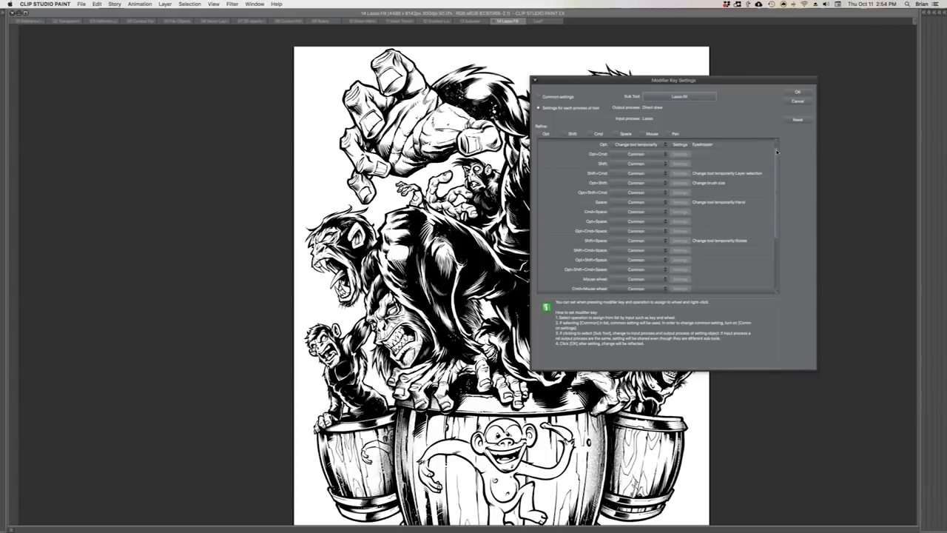
pyautogui.scroll(-1, 778, 155)
pyautogui.scroll(1, 778, 156)
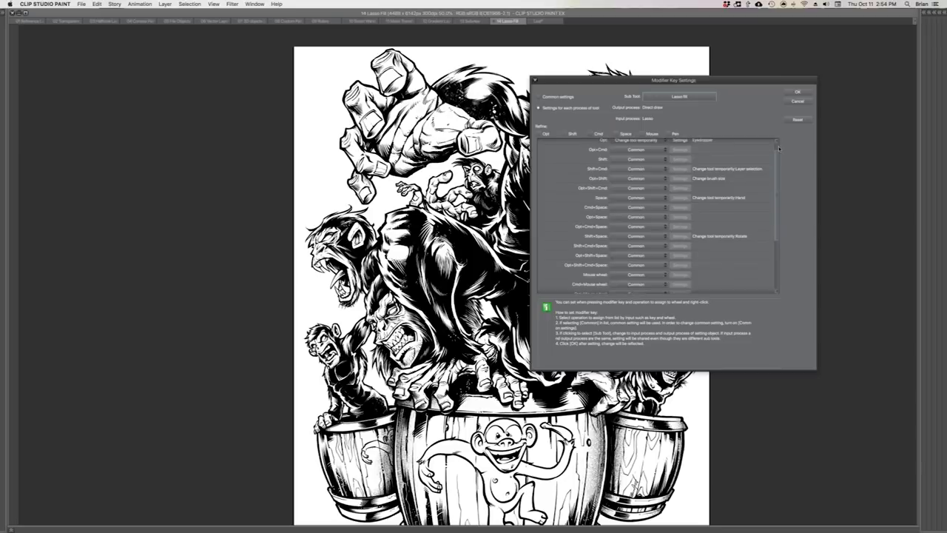
pyautogui.scroll(2, 779, 142)
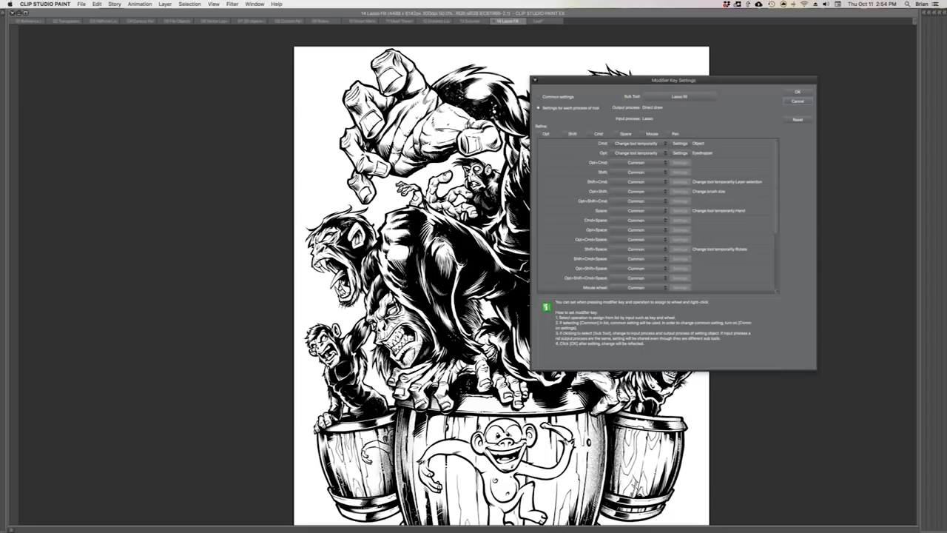
pyautogui.click(797, 102)
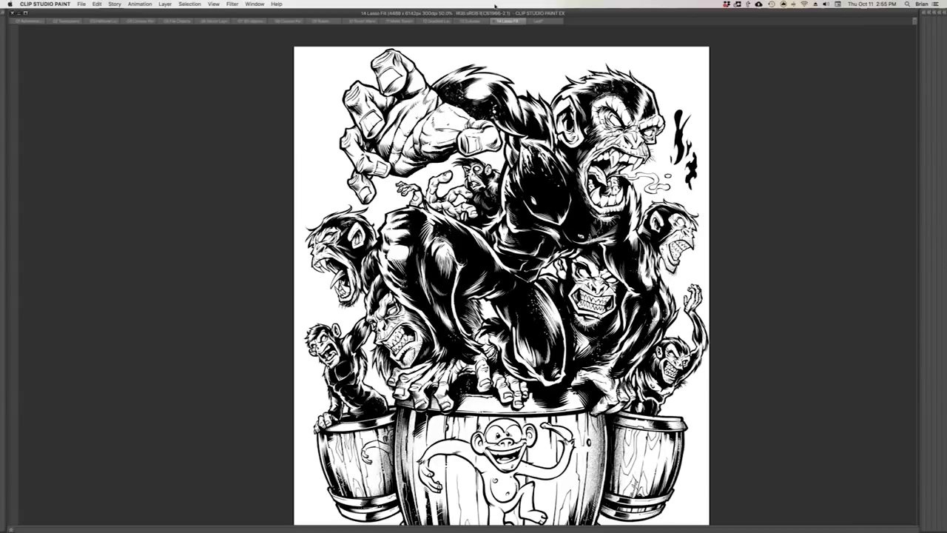
# - Bring the hidden palettes back beside the canvas and widen the dock with the colour palettes slightly
pyautogui.click(734, 80)
pyautogui.press('Tab')
pyautogui.press('Tab')
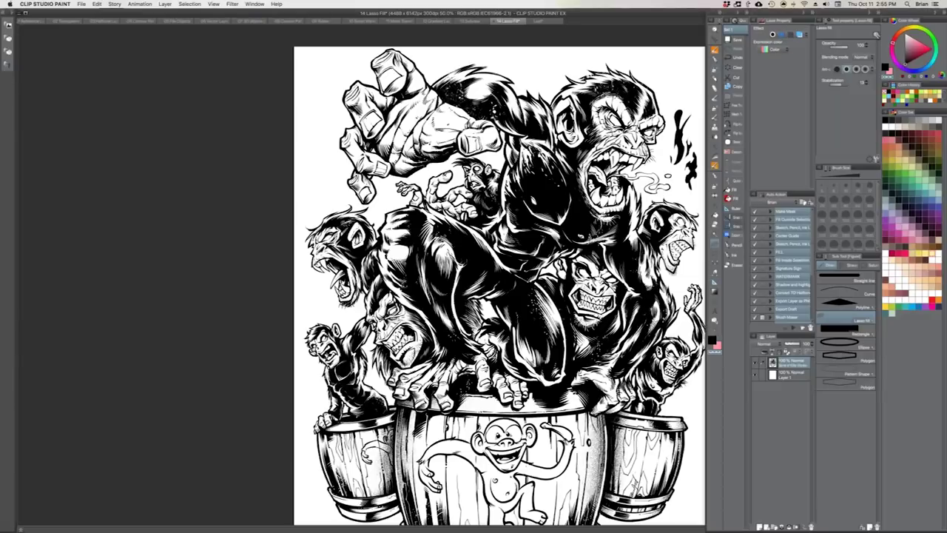
pyautogui.moveTo(878, 53); pyautogui.dragTo(863, 53)
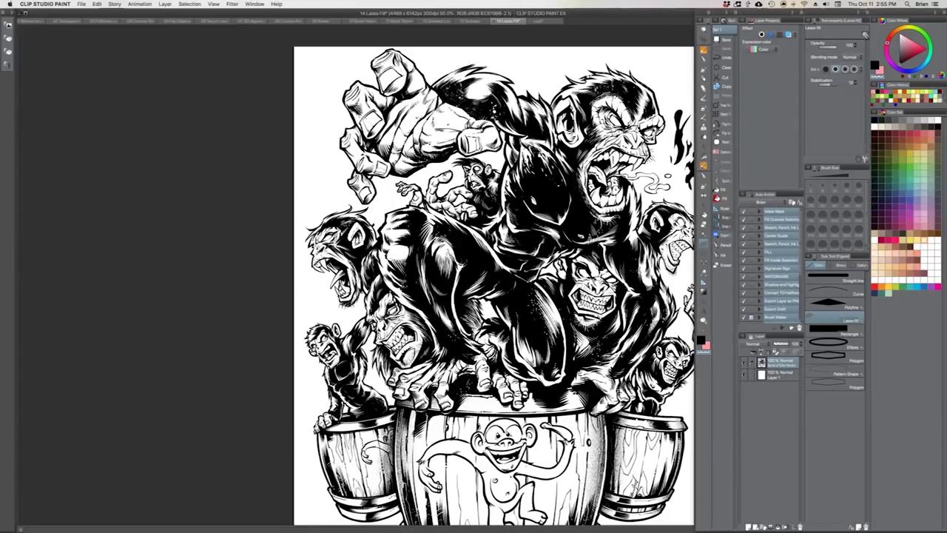
# - Inspect the Color Set palette's options, including the command for importing a color set
pyautogui.click(875, 118)
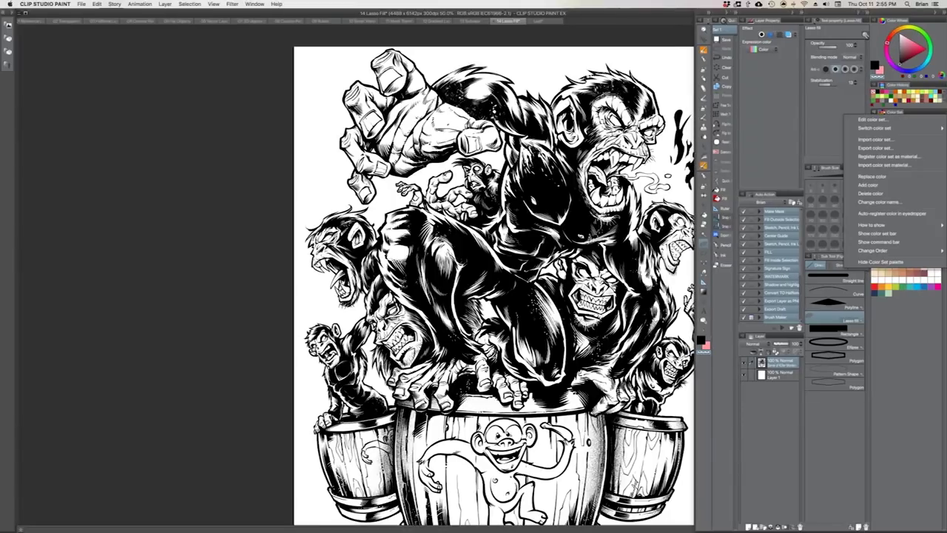
pyautogui.click(895, 348)
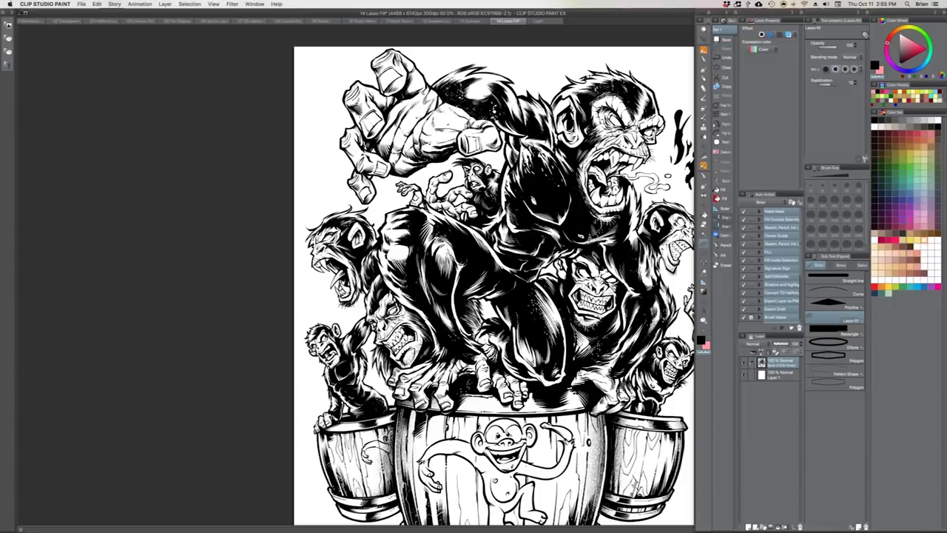
pyautogui.click(874, 113)
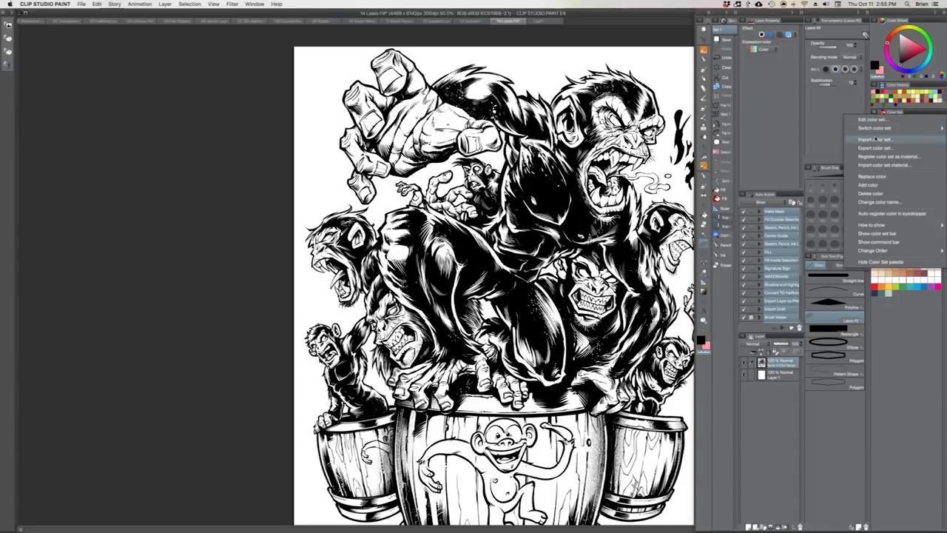
pyautogui.click(875, 139)
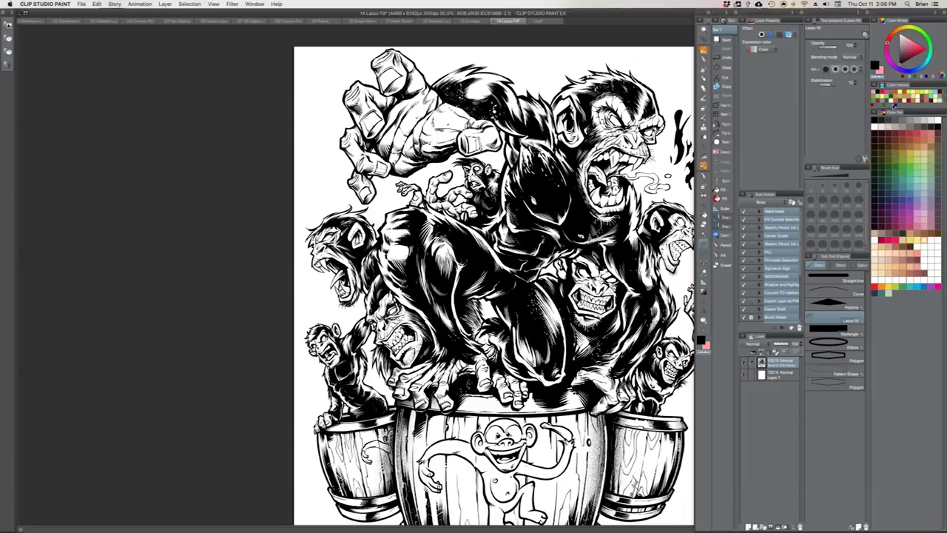
# - Enlarge the Color History palette downward to show many more rows of past colours above the Color Set palette
pyautogui.moveTo(904, 110); pyautogui.dragTo(902, 261)
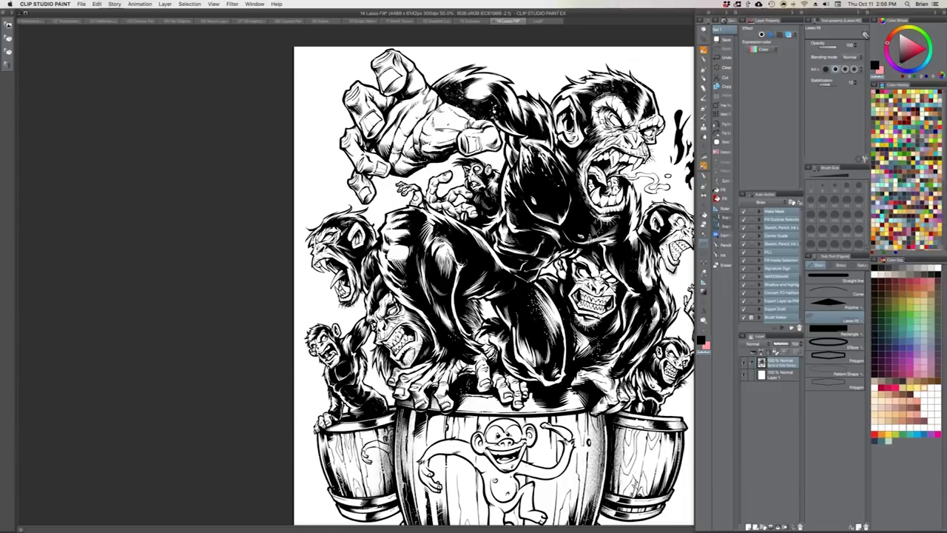
pyautogui.moveTo(902, 260); pyautogui.dragTo(908, 126)
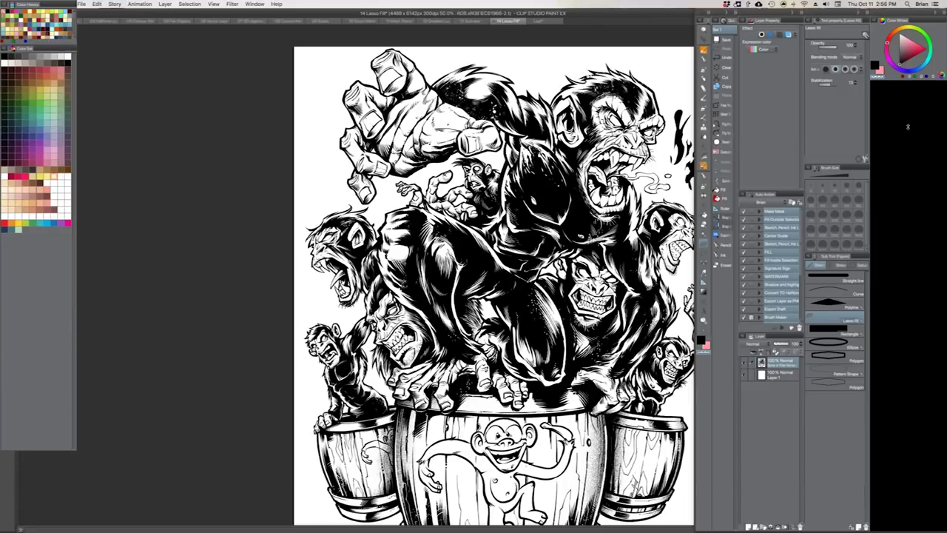
pyautogui.moveTo(907, 127); pyautogui.dragTo(908, 309)
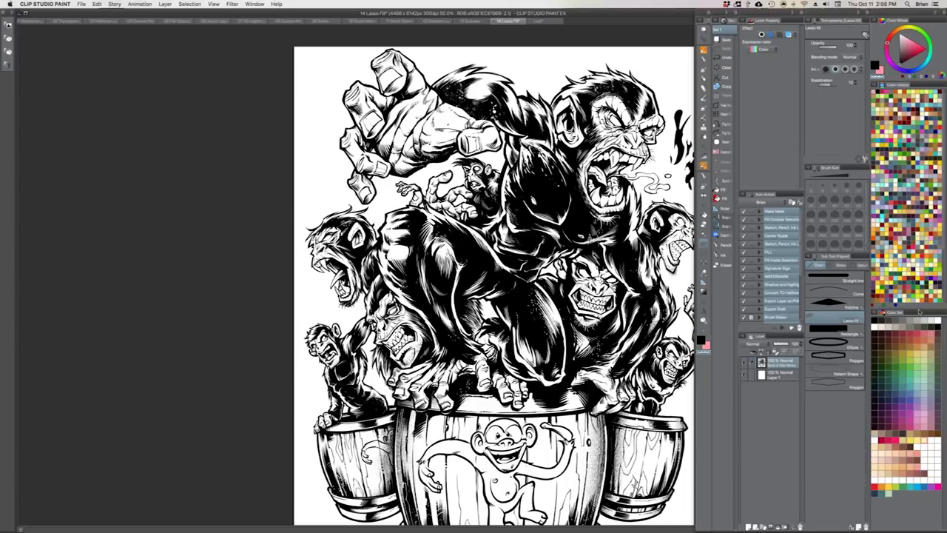
pyautogui.moveTo(915, 310)
pyautogui.mouseDown()
pyautogui.moveTo(915, 362)
pyautogui.moveTo(915, 187)
pyautogui.moveTo(916, 320)
pyautogui.mouseUp()
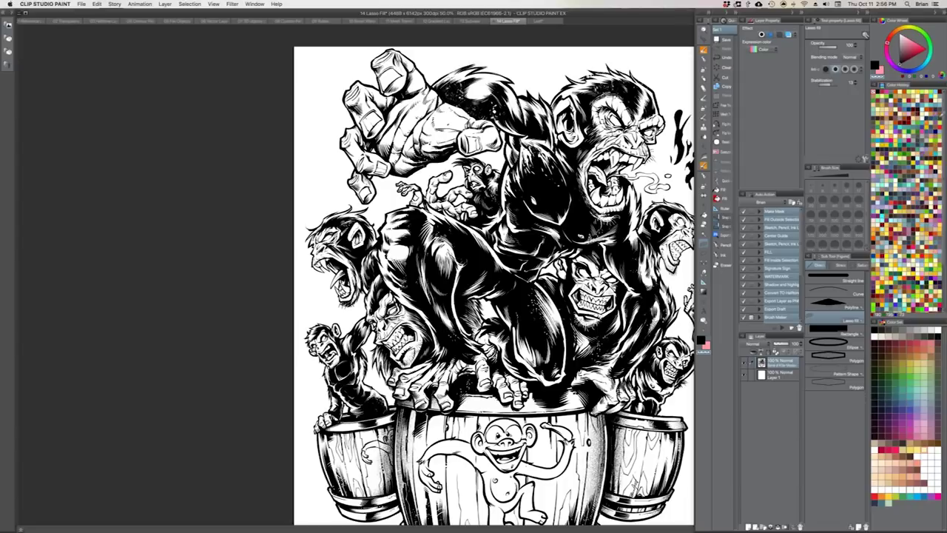
# - Browse the stored colour history and shrink the Color History palette back to a few rows
pyautogui.moveTo(945, 227); pyautogui.dragTo(945, 170)
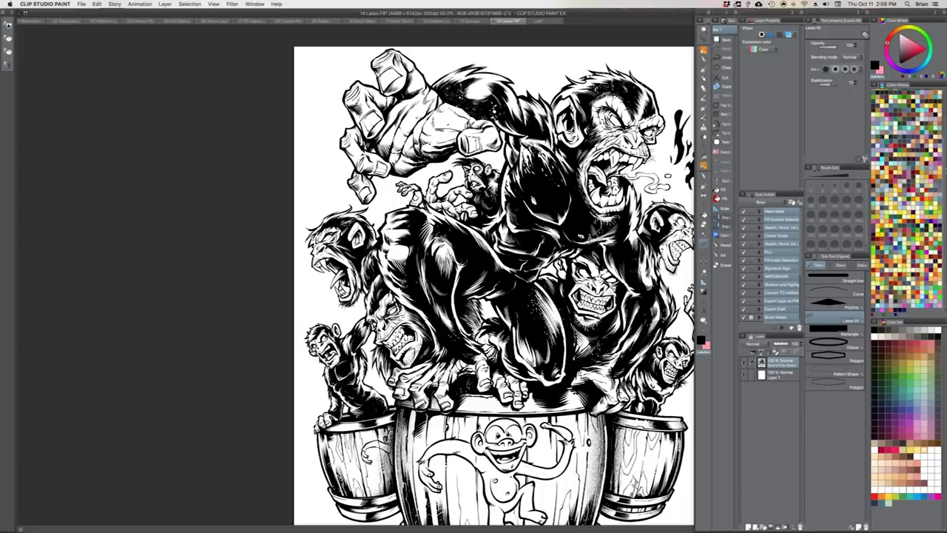
pyautogui.scroll(-3, 907, 200)
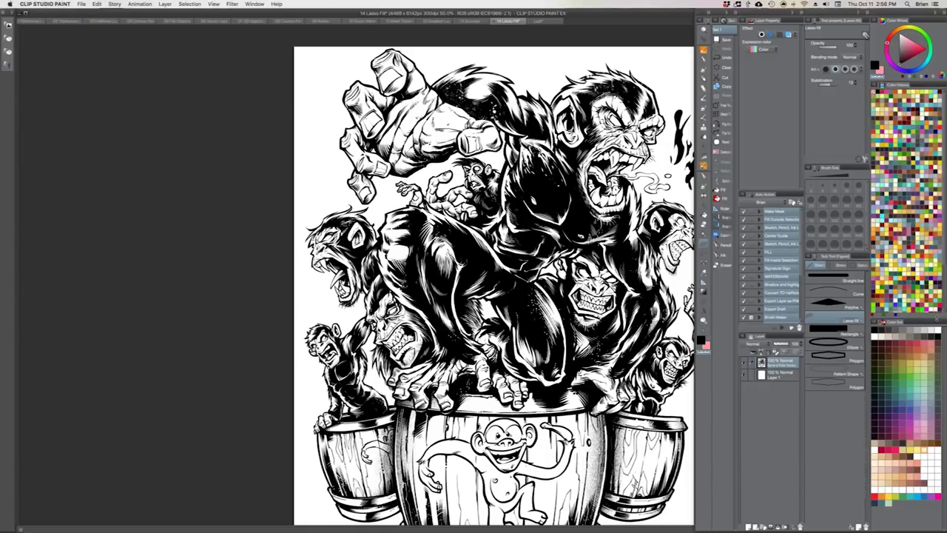
pyautogui.moveTo(934, 318); pyautogui.dragTo(933, 120)
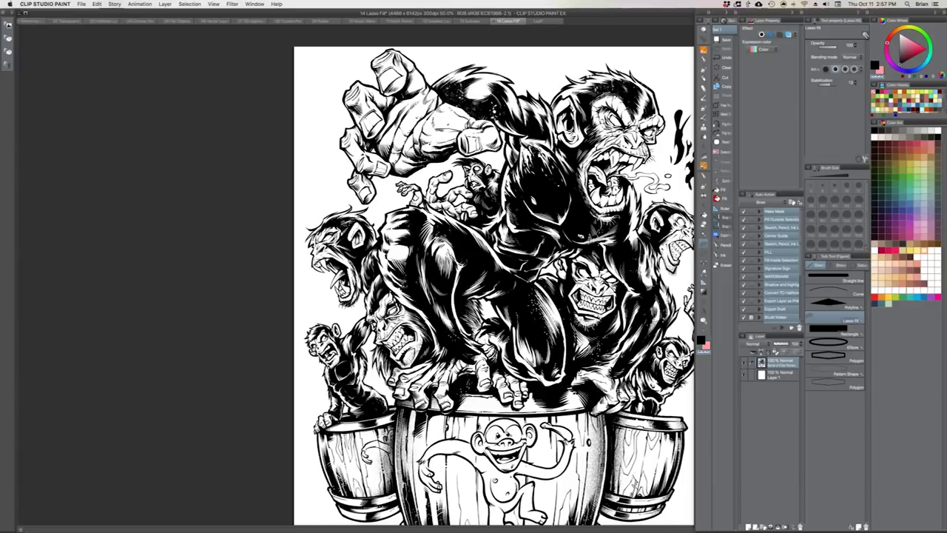
# - Switch to the 01 Reference Layers illustration and compare it with the Full Color layer shown and hidden
pyautogui.click(34, 20)
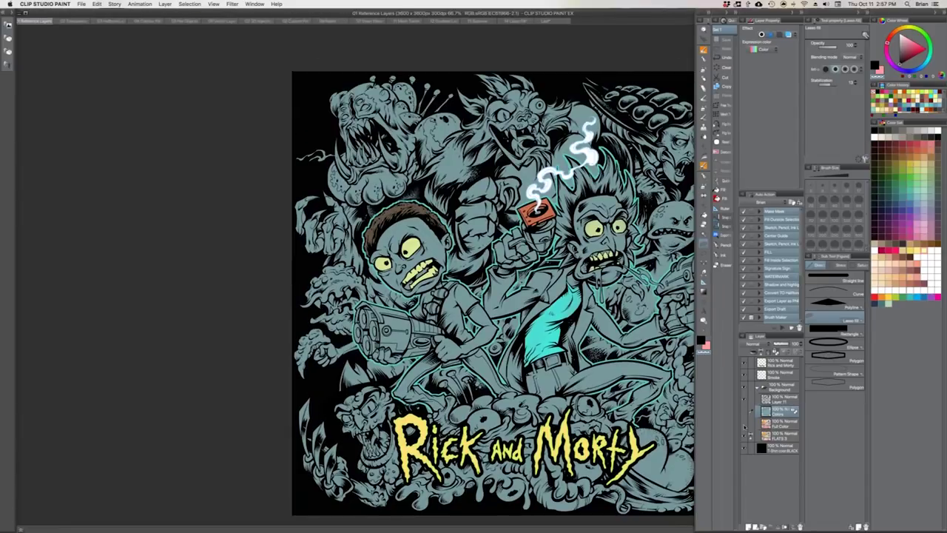
pyautogui.click(744, 426)
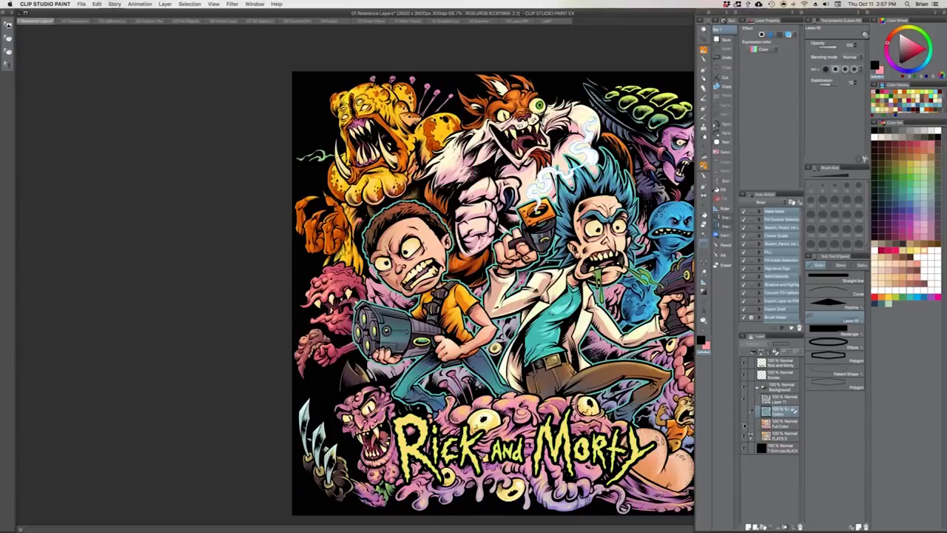
pyautogui.moveTo(591, 93); pyautogui.dragTo(542, 70)
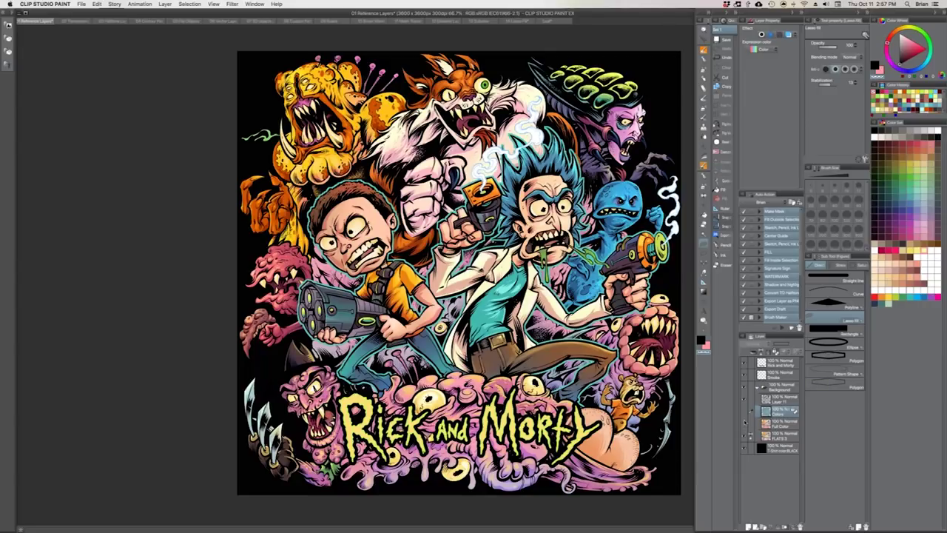
pyautogui.click(745, 422)
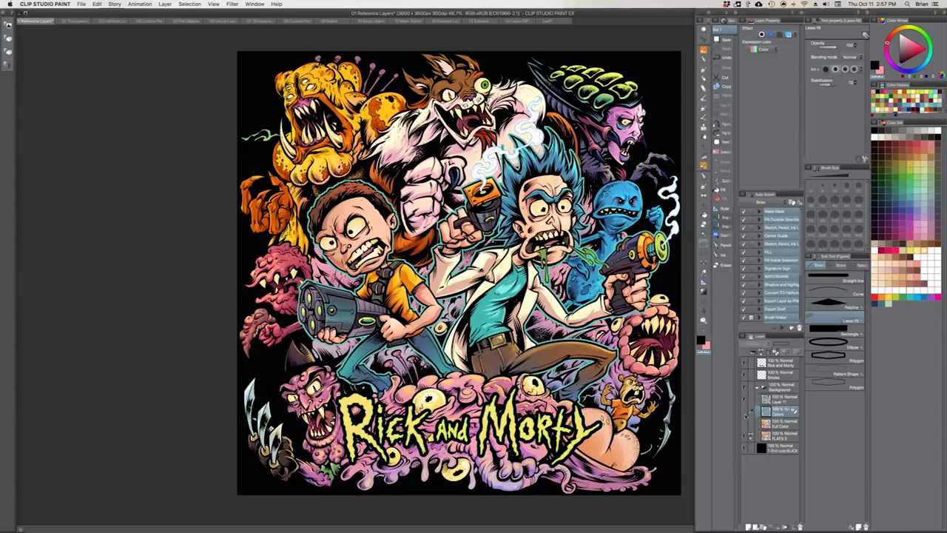
pyautogui.click(745, 422)
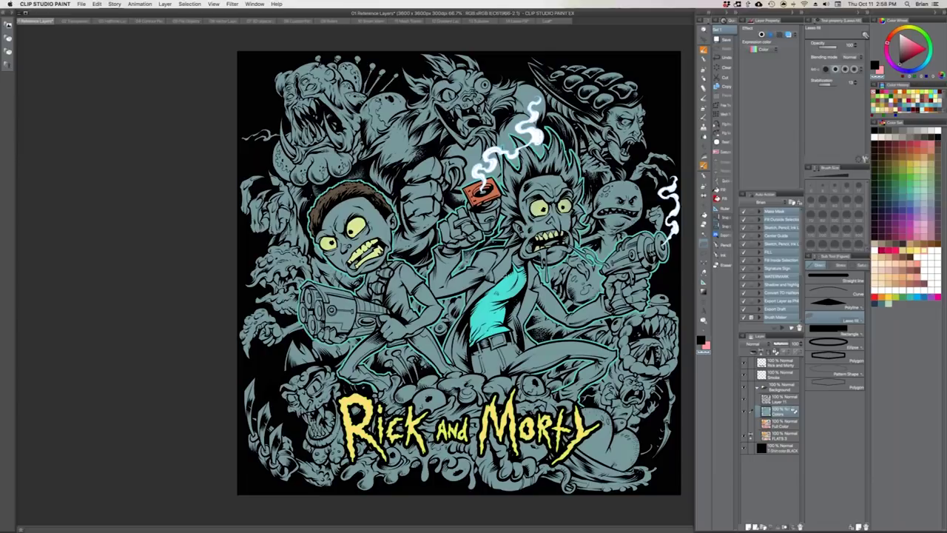
# - Pick up the turquoise of the shirt as the drawing colour and shift it to a darker green hue
pyautogui.press('i')
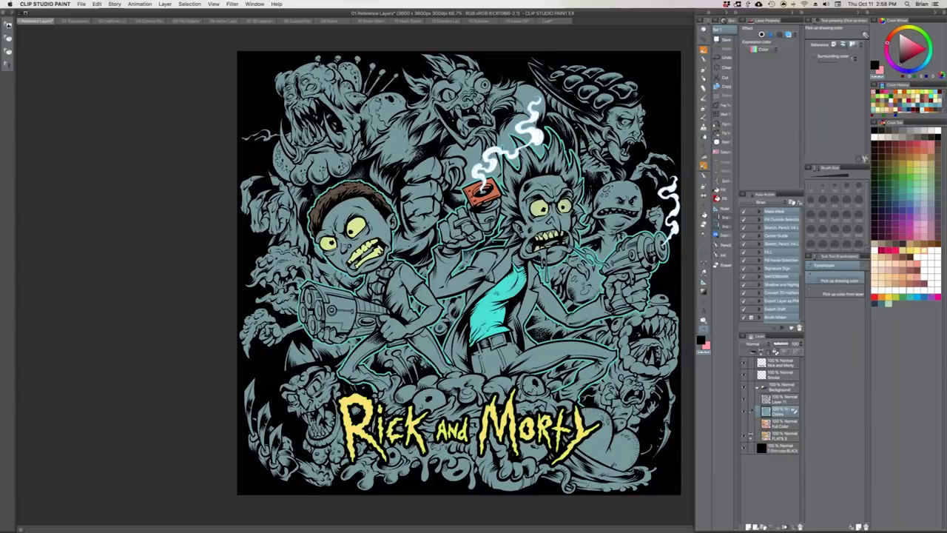
pyautogui.click(490, 314)
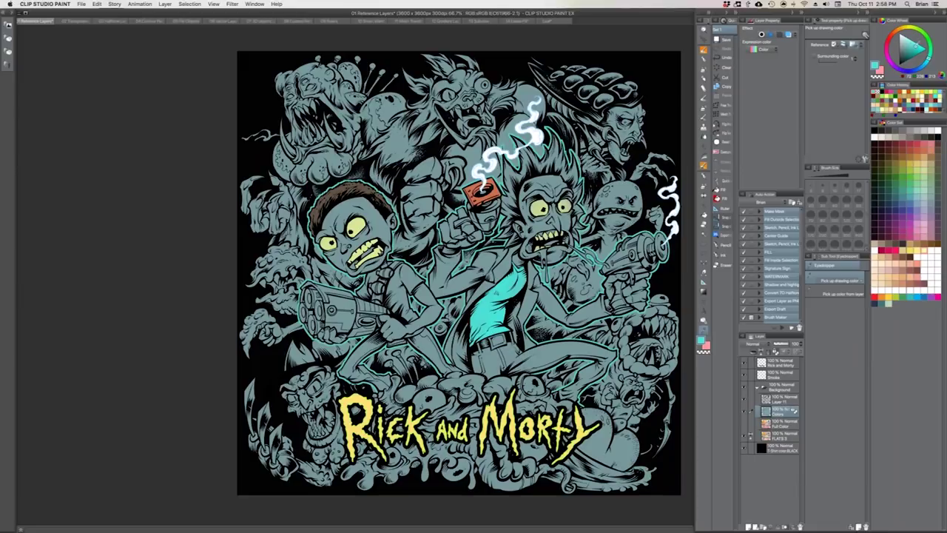
pyautogui.click(912, 46)
pyautogui.moveTo(930, 56); pyautogui.dragTo(930, 48)
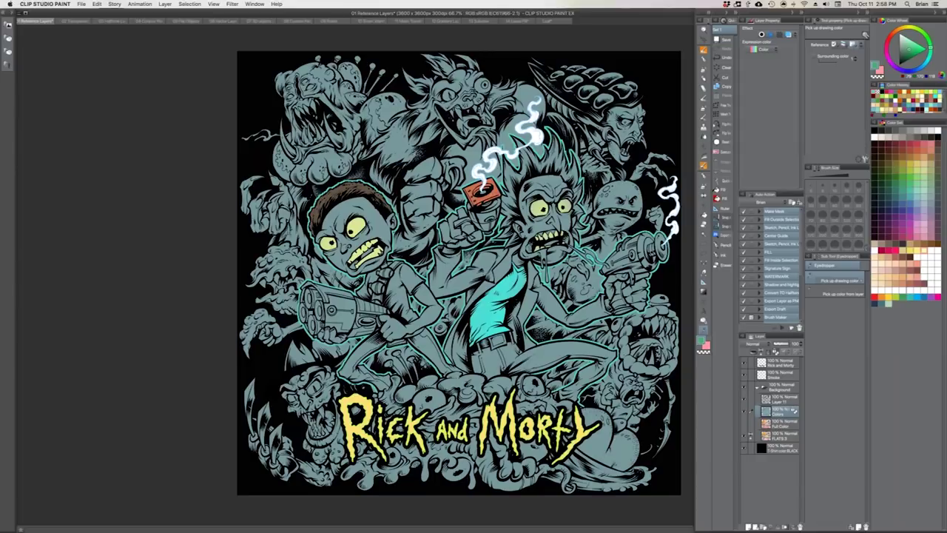
# - Change the drawing colour to a salmon skin tone and select the Soft Airbrush among the paint brushes
pyautogui.press('b')
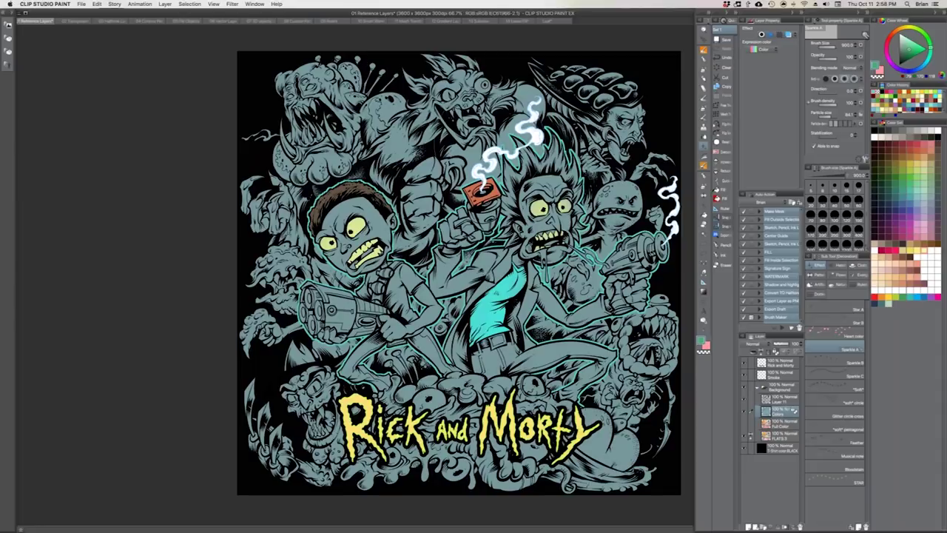
pyautogui.press('w')
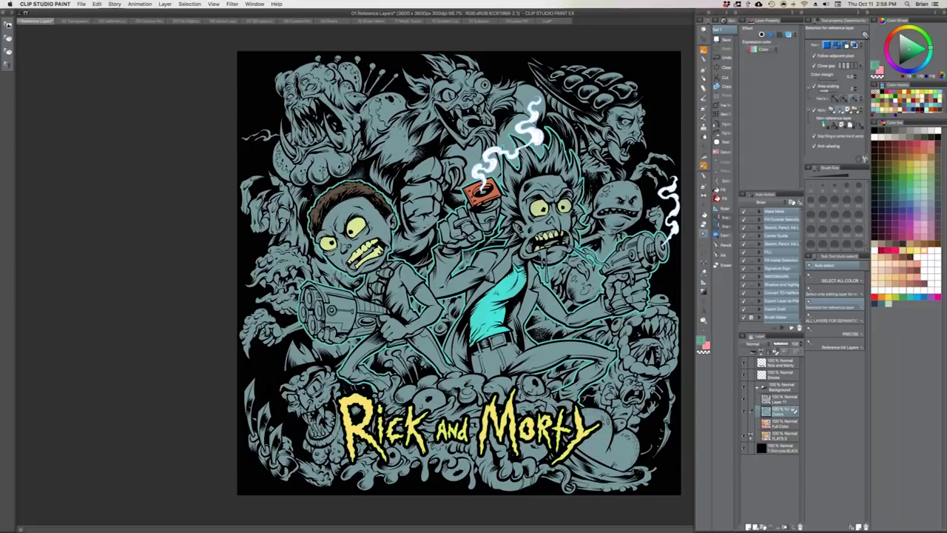
pyautogui.press('i')
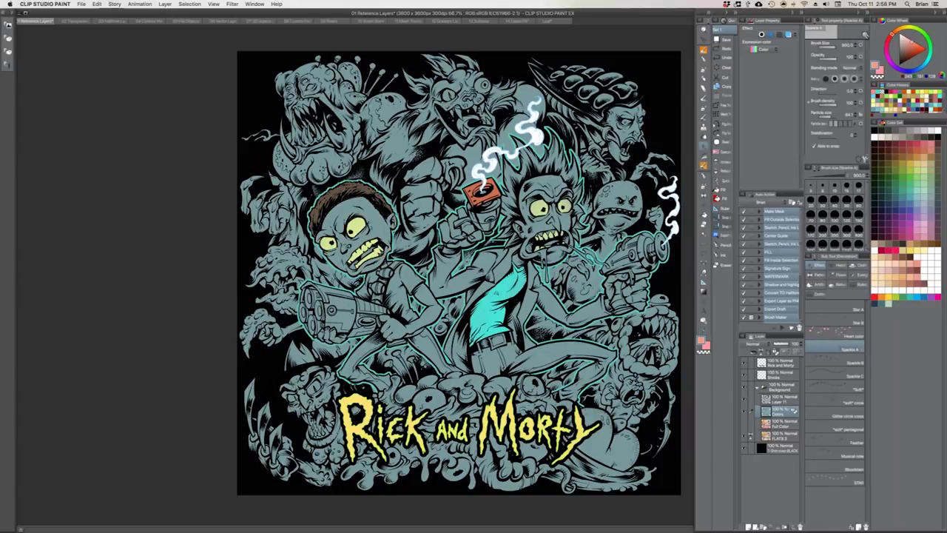
pyautogui.press('b')
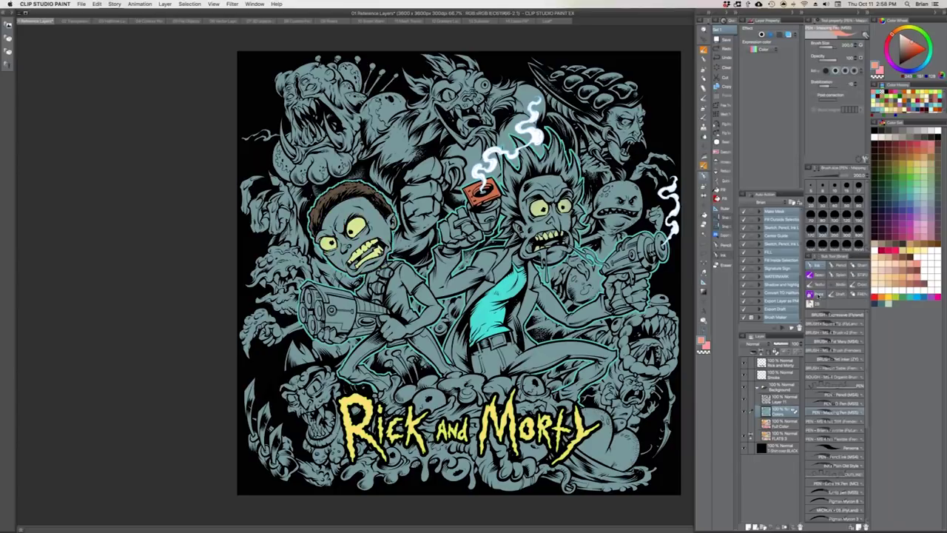
pyautogui.press('b')
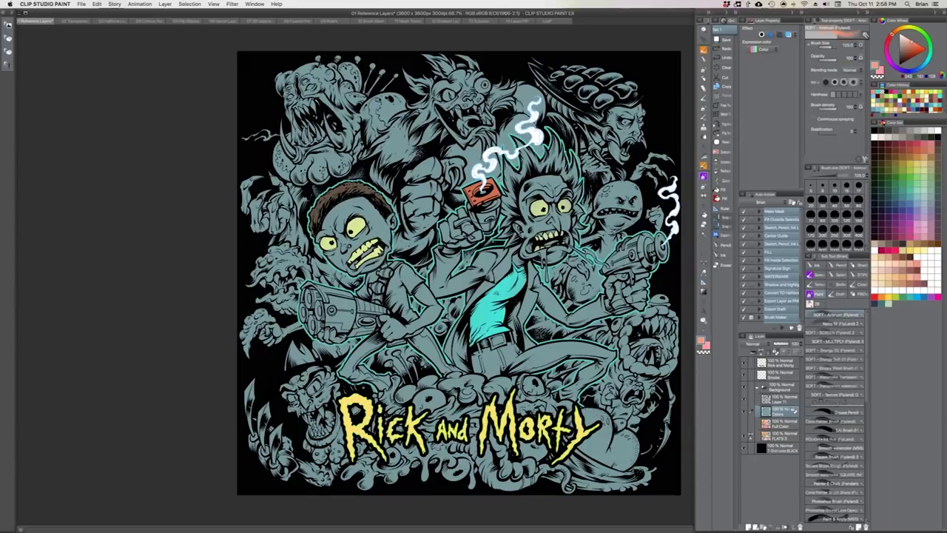
# - Enlarge the airbrush to 900, paint Morty's face, and repaint it with the skin tone's hue shifted towards orange
pyautogui.press(']')
pyautogui.press(']')
pyautogui.press(']')
pyautogui.press(']')
pyautogui.press(']')
pyautogui.press(']')
pyautogui.press(']')
pyautogui.press(']')
pyautogui.moveTo(345, 228); pyautogui.dragTo(371, 236)
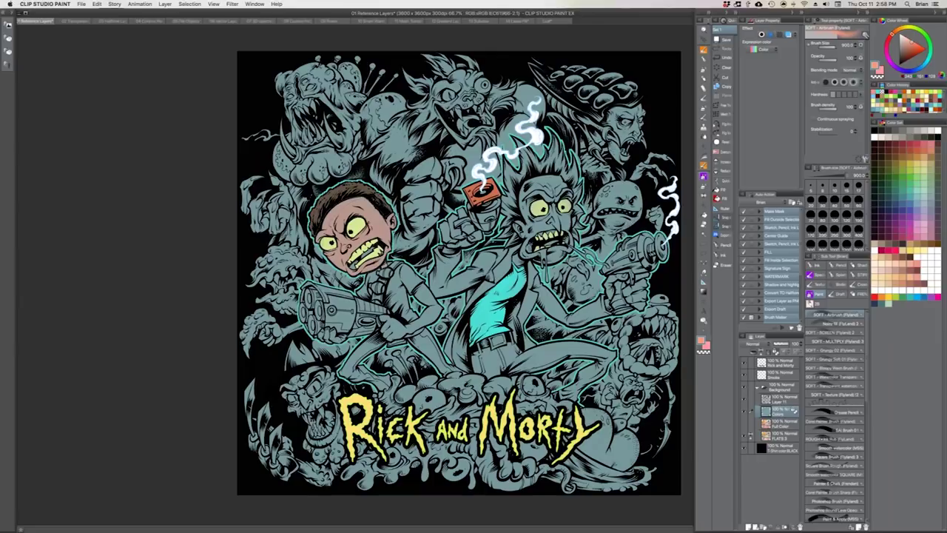
pyautogui.moveTo(892, 34); pyautogui.dragTo(897, 29)
pyautogui.moveTo(344, 227); pyautogui.dragTo(372, 235)
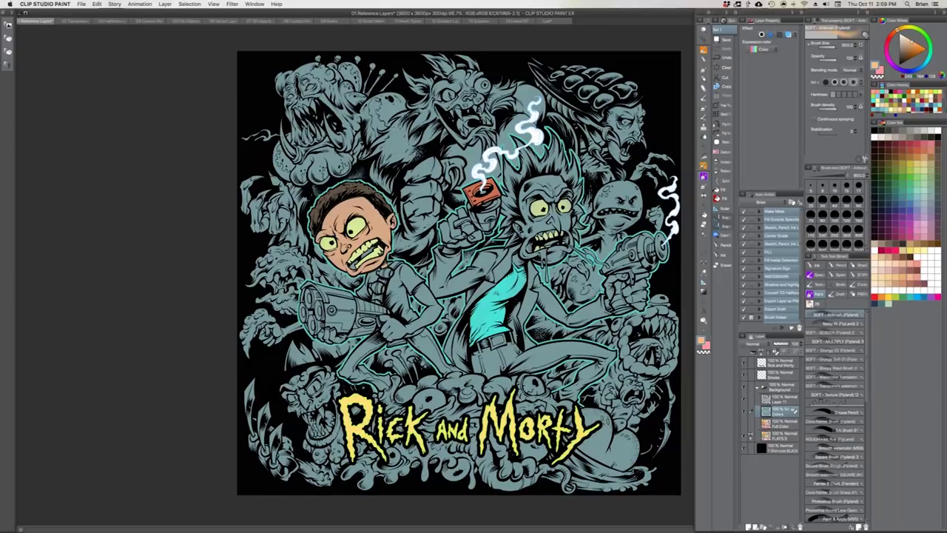
# - Set the drawing colour to black and select the Square Tip brush from the ink brushes
pyautogui.press('p')
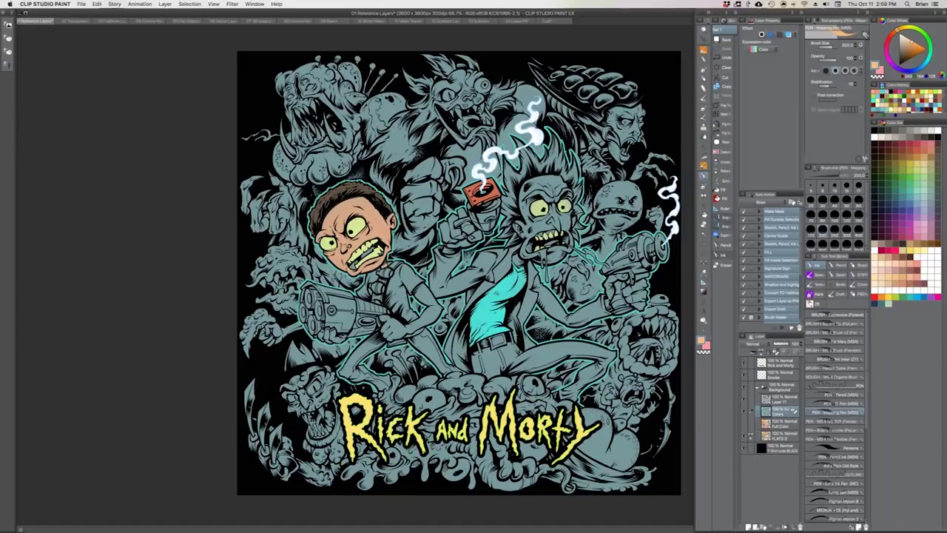
pyautogui.click(900, 63)
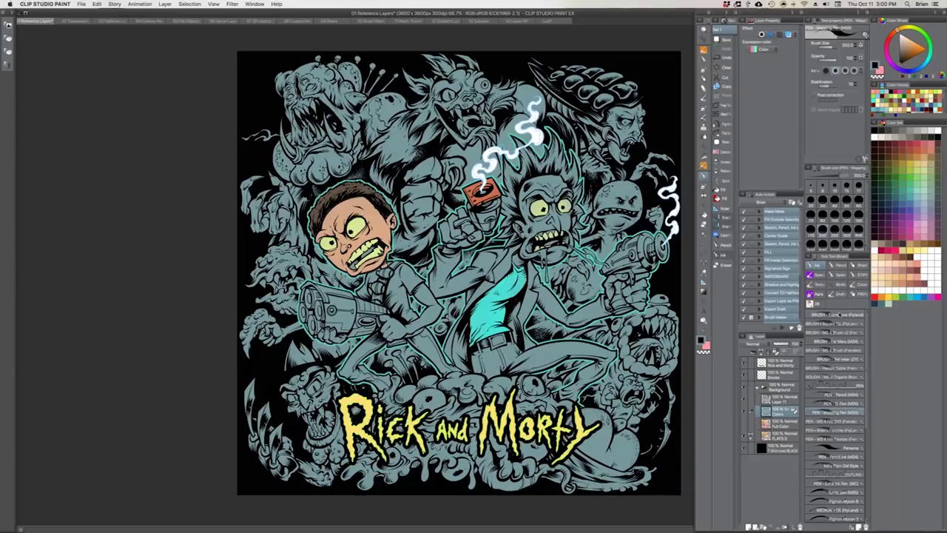
pyautogui.press('super+plus')
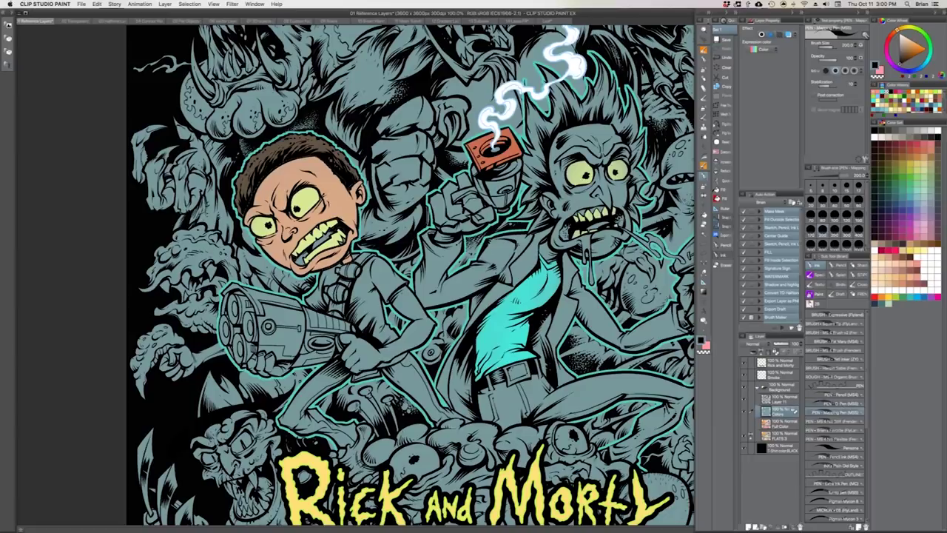
pyautogui.moveTo(474, 252); pyautogui.dragTo(373, 259)
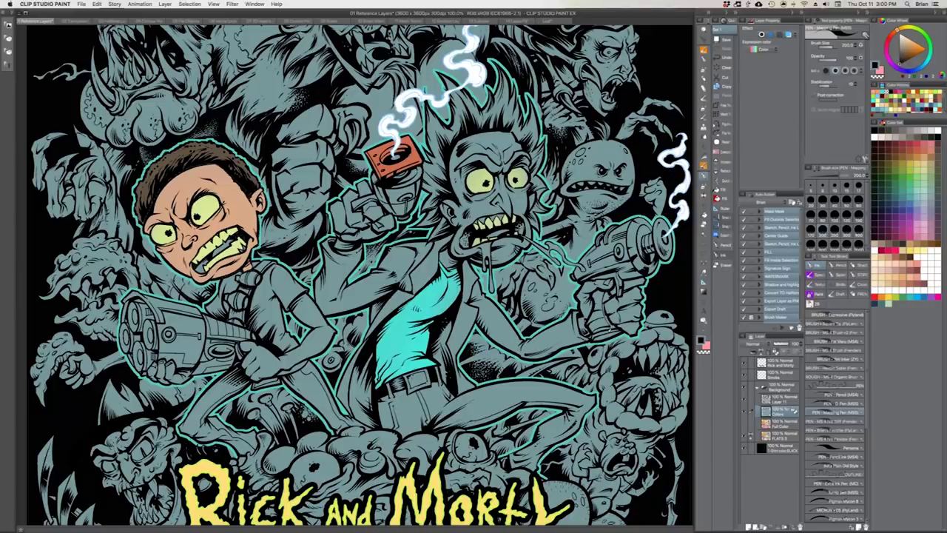
pyautogui.click(842, 395)
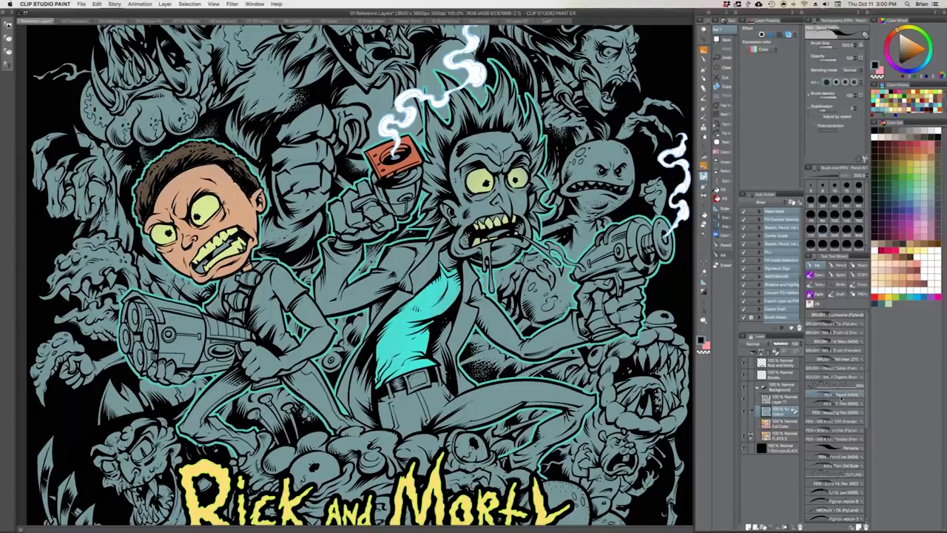
pyautogui.scroll(-1, 836, 396)
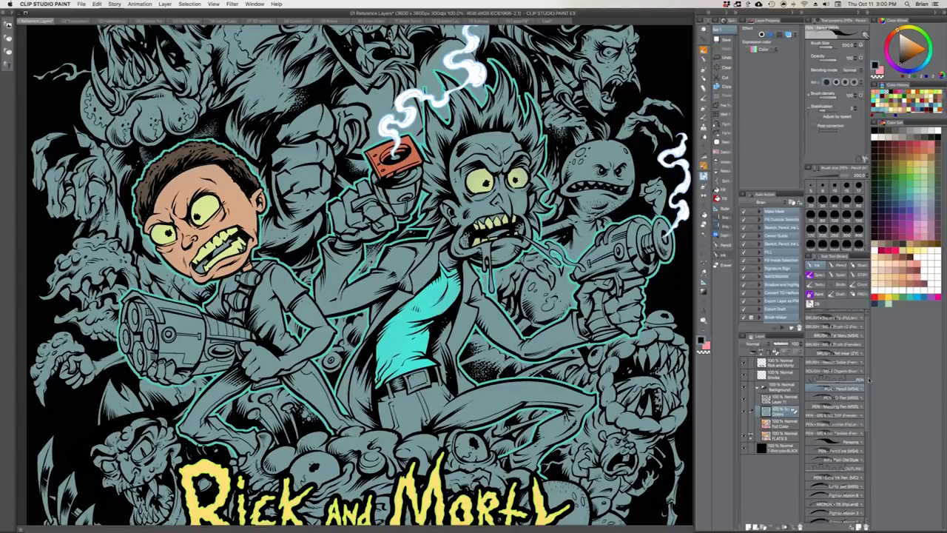
pyautogui.scroll(1, 862, 382)
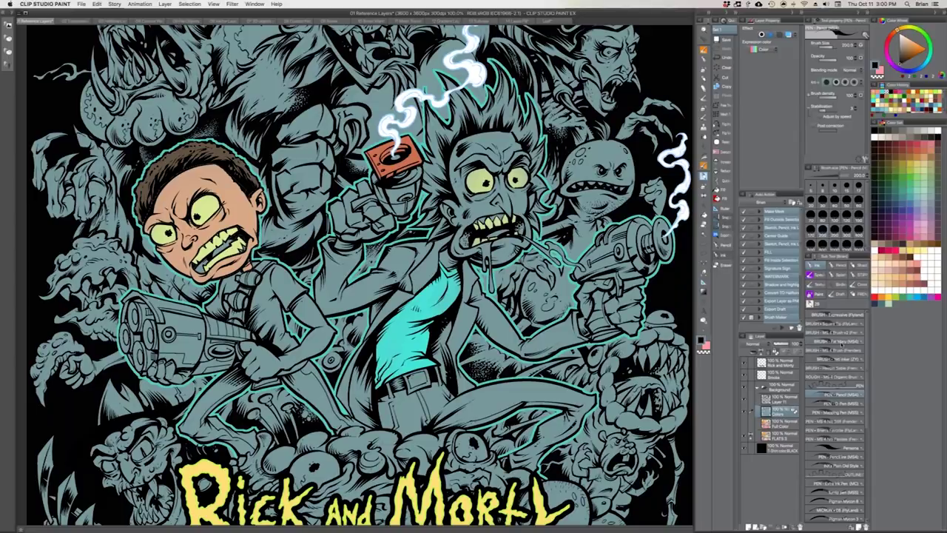
pyautogui.click(864, 333)
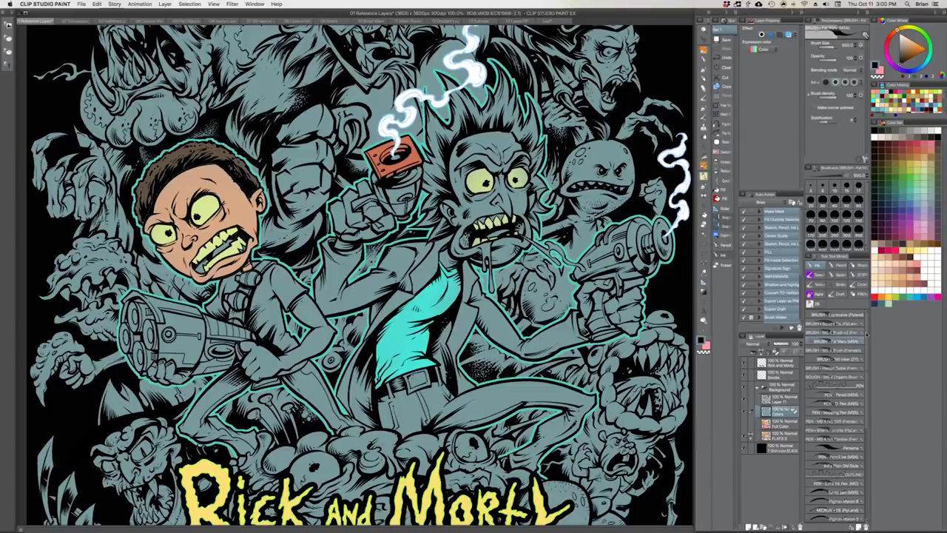
pyautogui.click(845, 323)
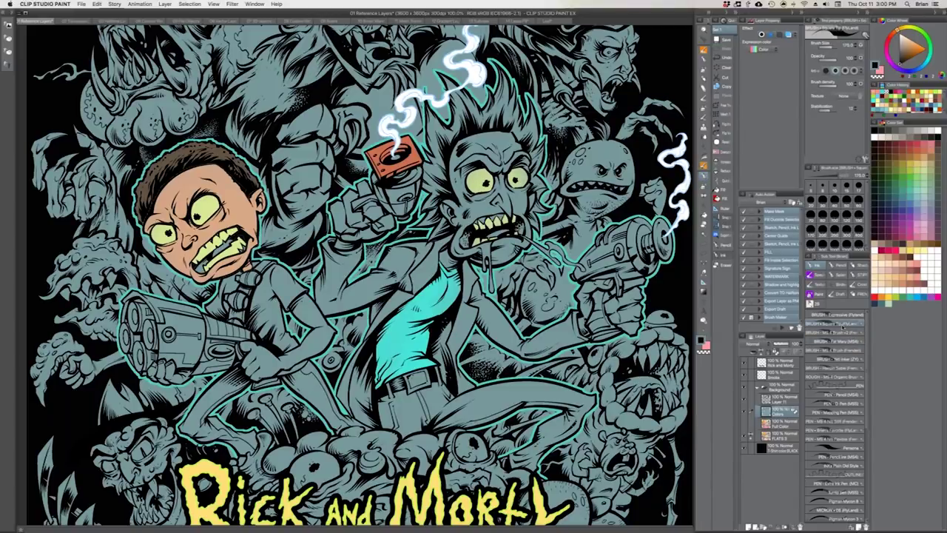
pyautogui.moveTo(587, 346); pyautogui.dragTo(632, 418)
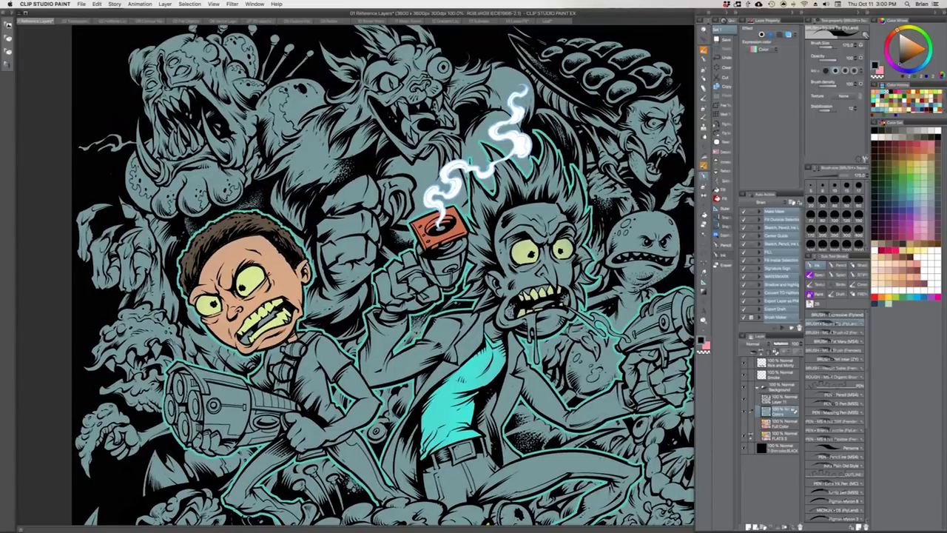
# - Inspect the Square Tip brush's detailed size settings and its pen pressure curve
pyautogui.click(865, 159)
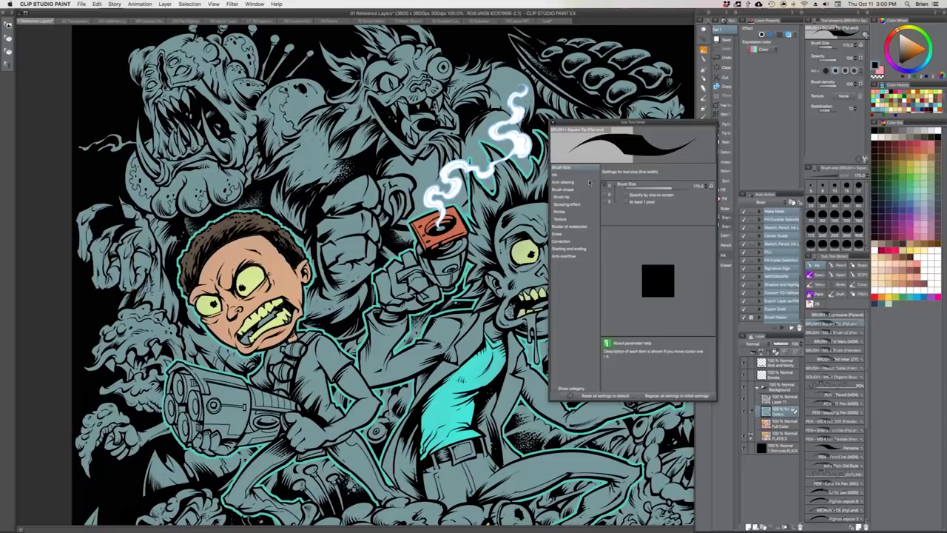
pyautogui.click(578, 173)
pyautogui.click(570, 167)
pyautogui.click(723, 186)
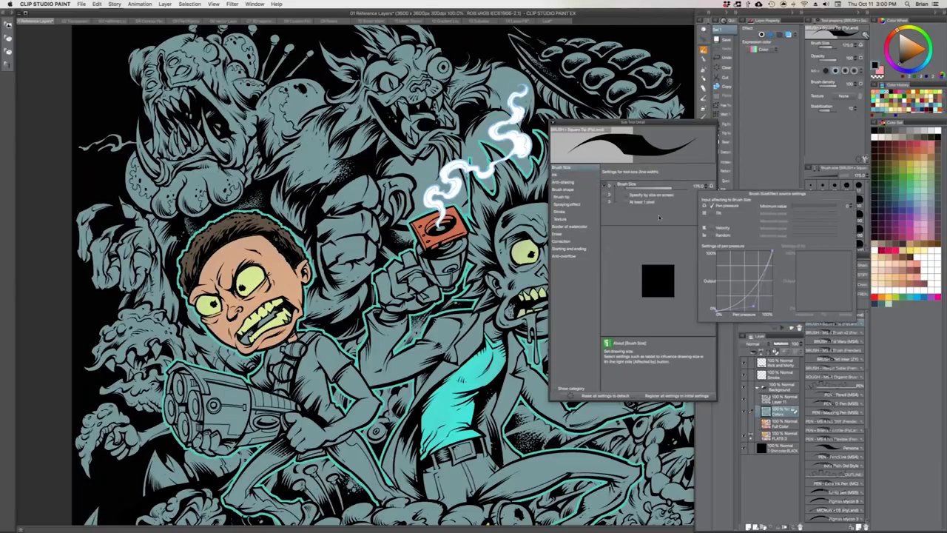
pyautogui.click(553, 122)
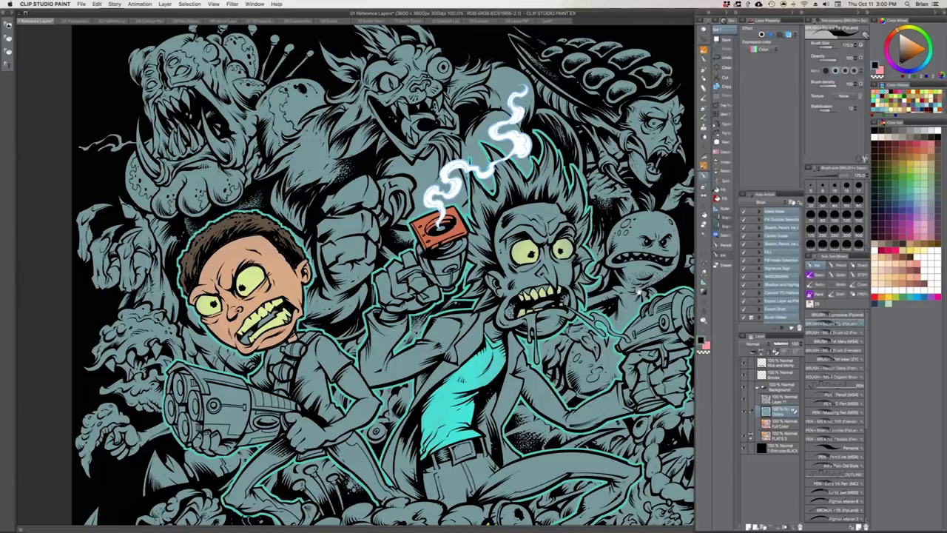
# - On Layer 11, reduce the brush size to 100 and ink fur strokes on the creature above Morty's head
pyautogui.keyDown('super'); pyautogui.click(283, 207); pyautogui.keyUp('super')
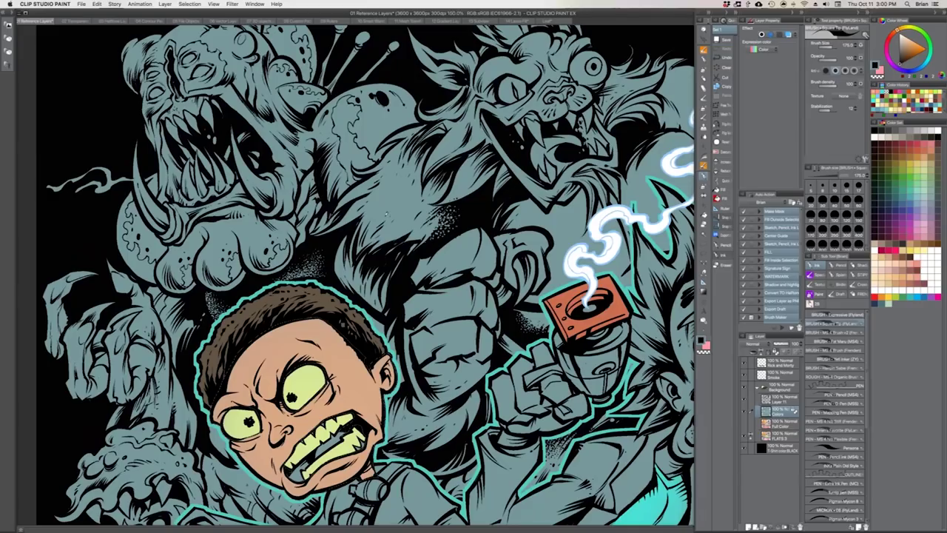
pyautogui.click(782, 400)
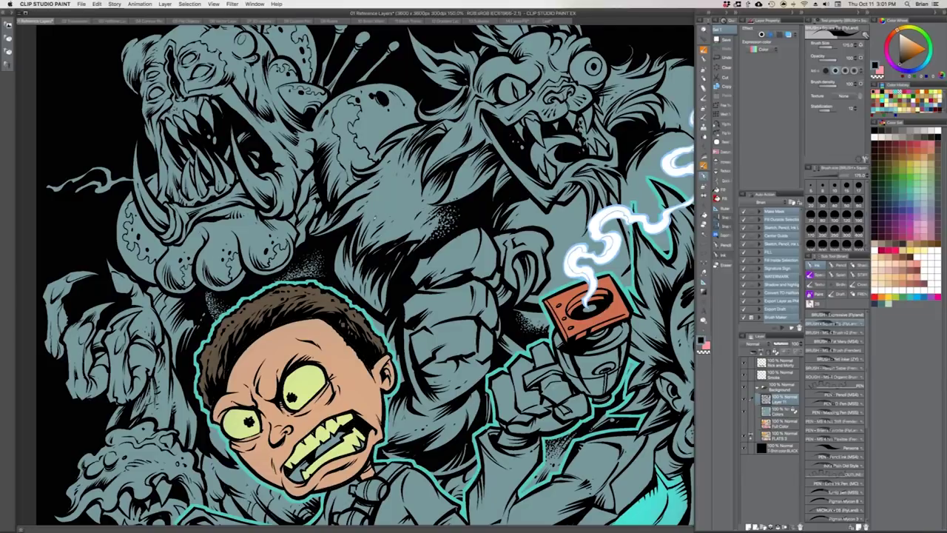
pyautogui.press('[')
pyautogui.moveTo(385, 216)
pyautogui.mouseDown()
pyautogui.moveTo(392, 179)
pyautogui.moveTo(407, 185)
pyautogui.moveTo(375, 209)
pyautogui.mouseUp()
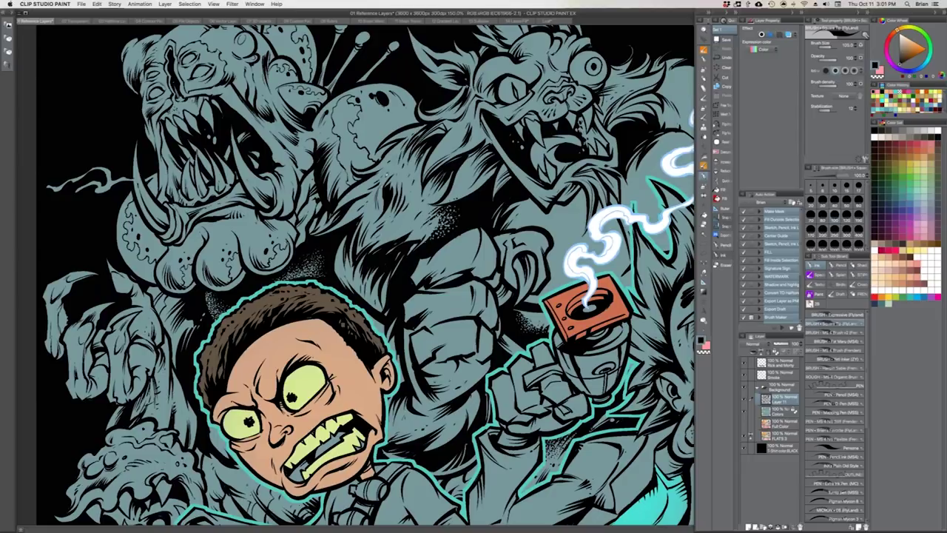
pyautogui.moveTo(411, 176); pyautogui.dragTo(402, 224)
# - Browse the list of ink brushes in the Sub Tool palette
pyautogui.scroll(-1, 407, 222)
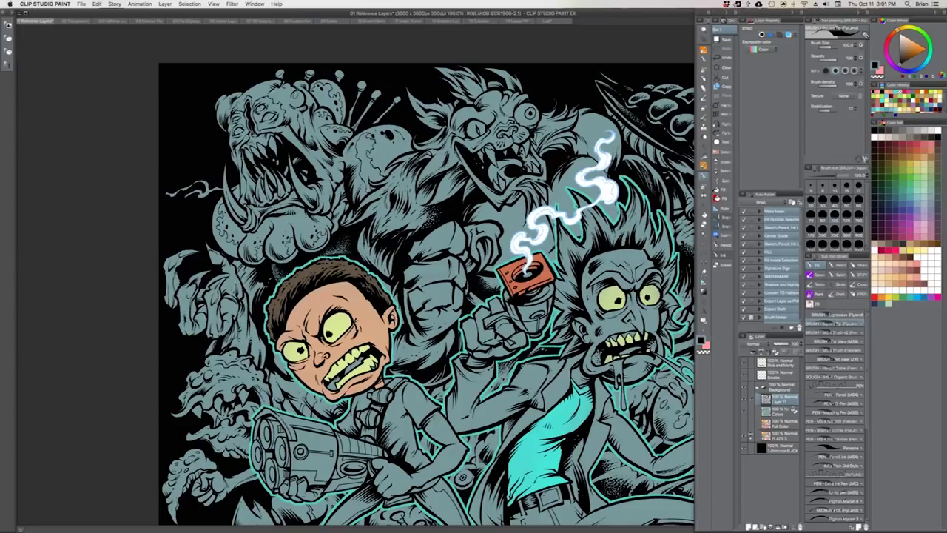
pyautogui.scroll(-2, 869, 323)
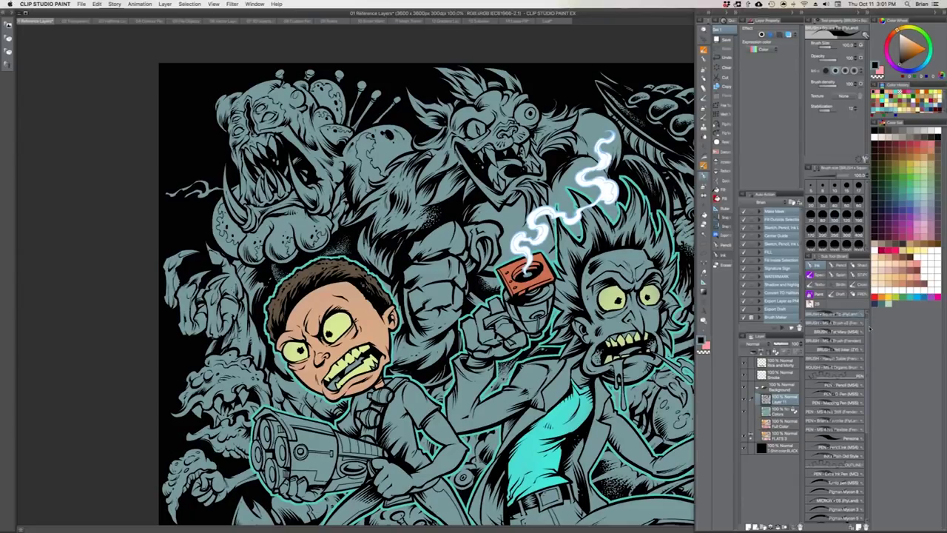
pyautogui.moveTo(870, 328); pyautogui.dragTo(868, 333)
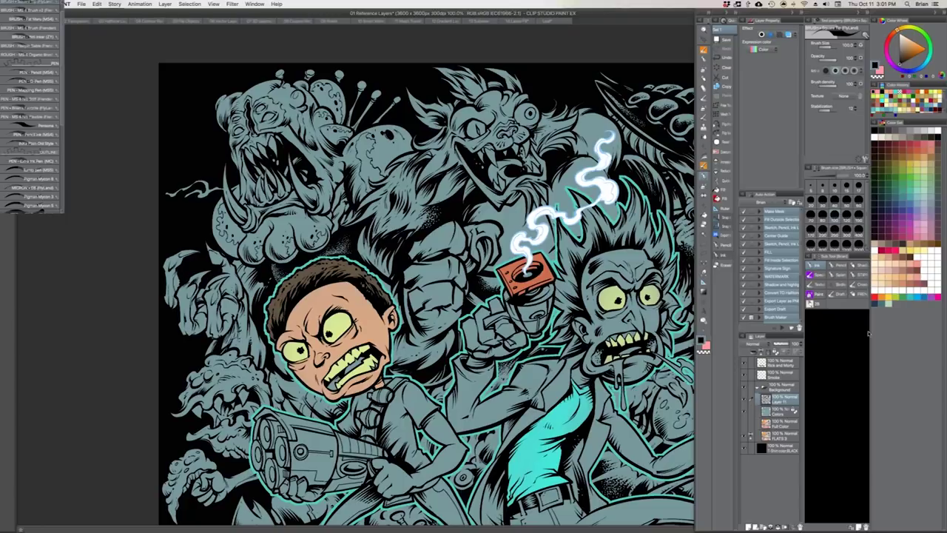